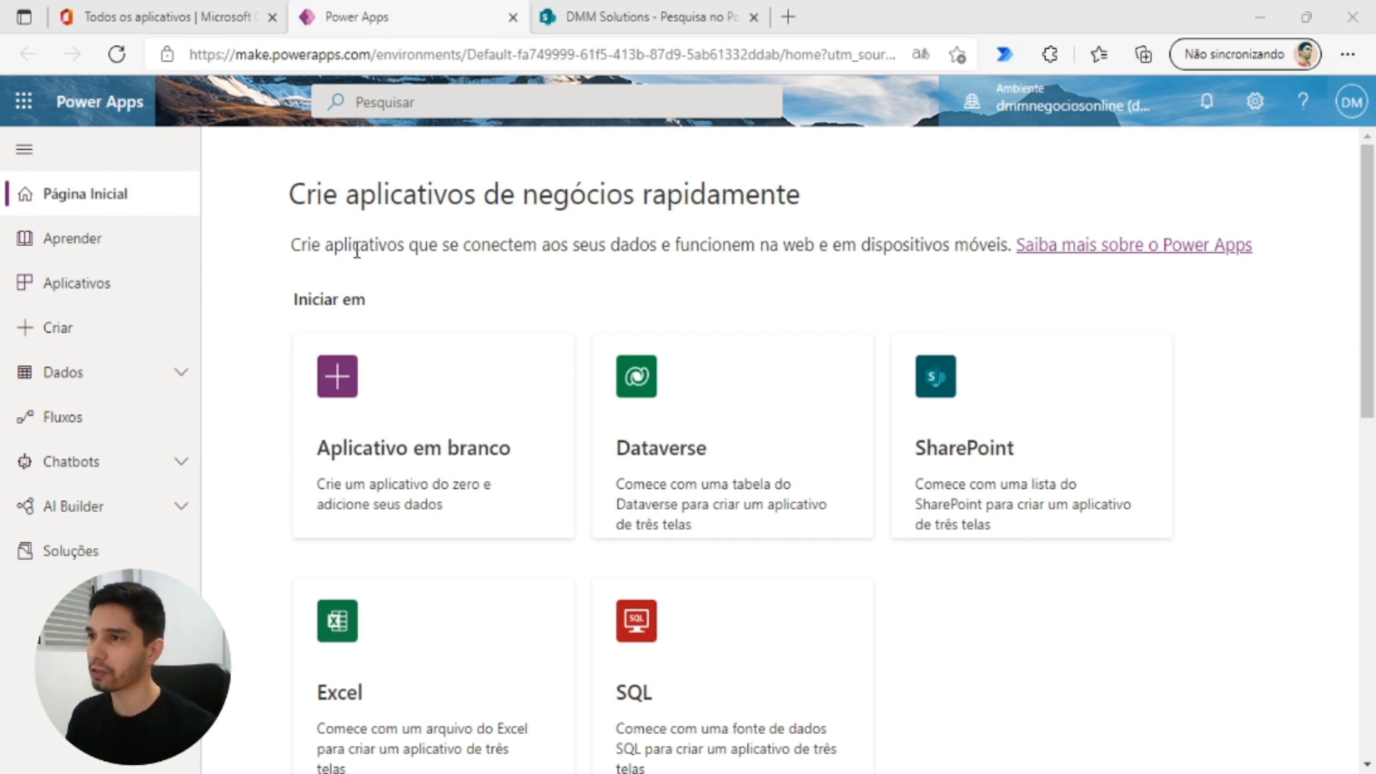
- Review the Pesquisa no Power Apps list in SharePoint and examine the Equipe column's settings
click(659, 19)
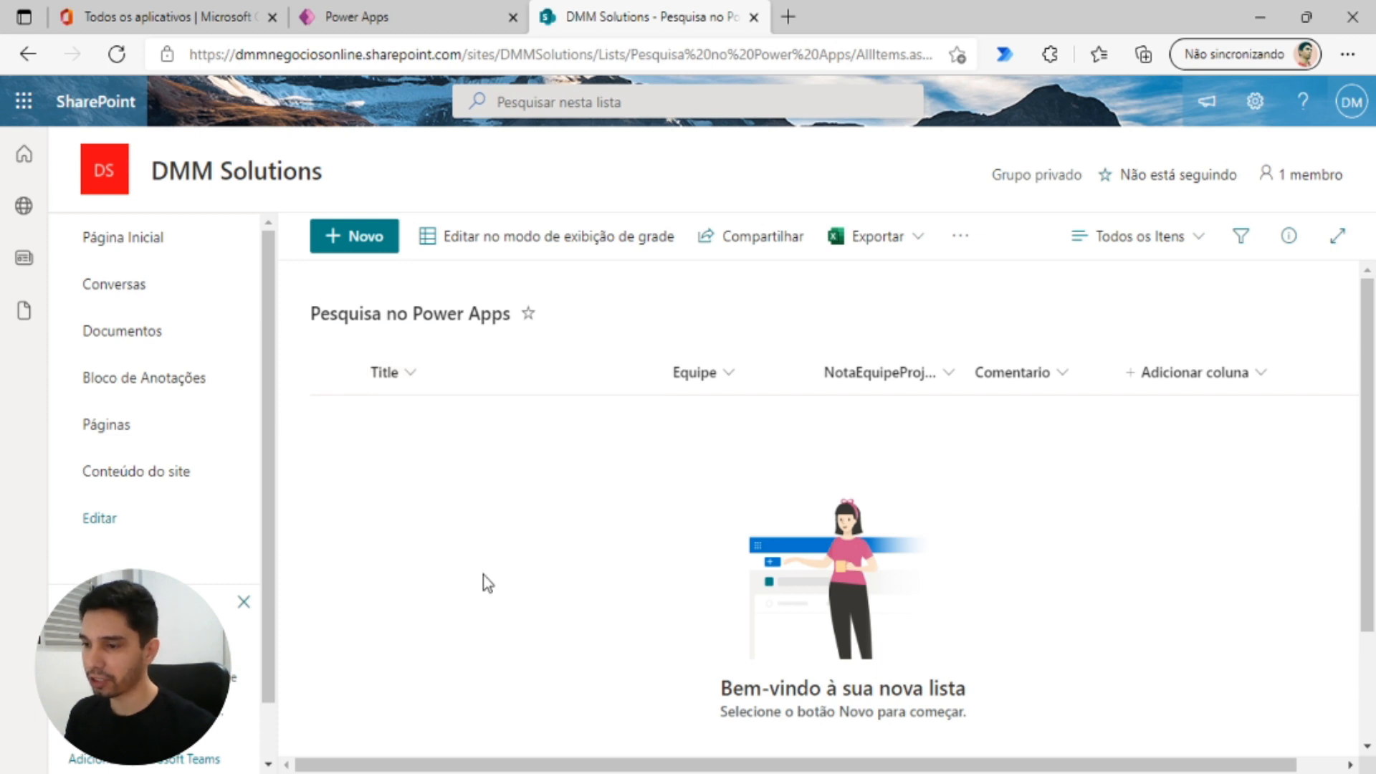
drag(537, 763, 480, 743)
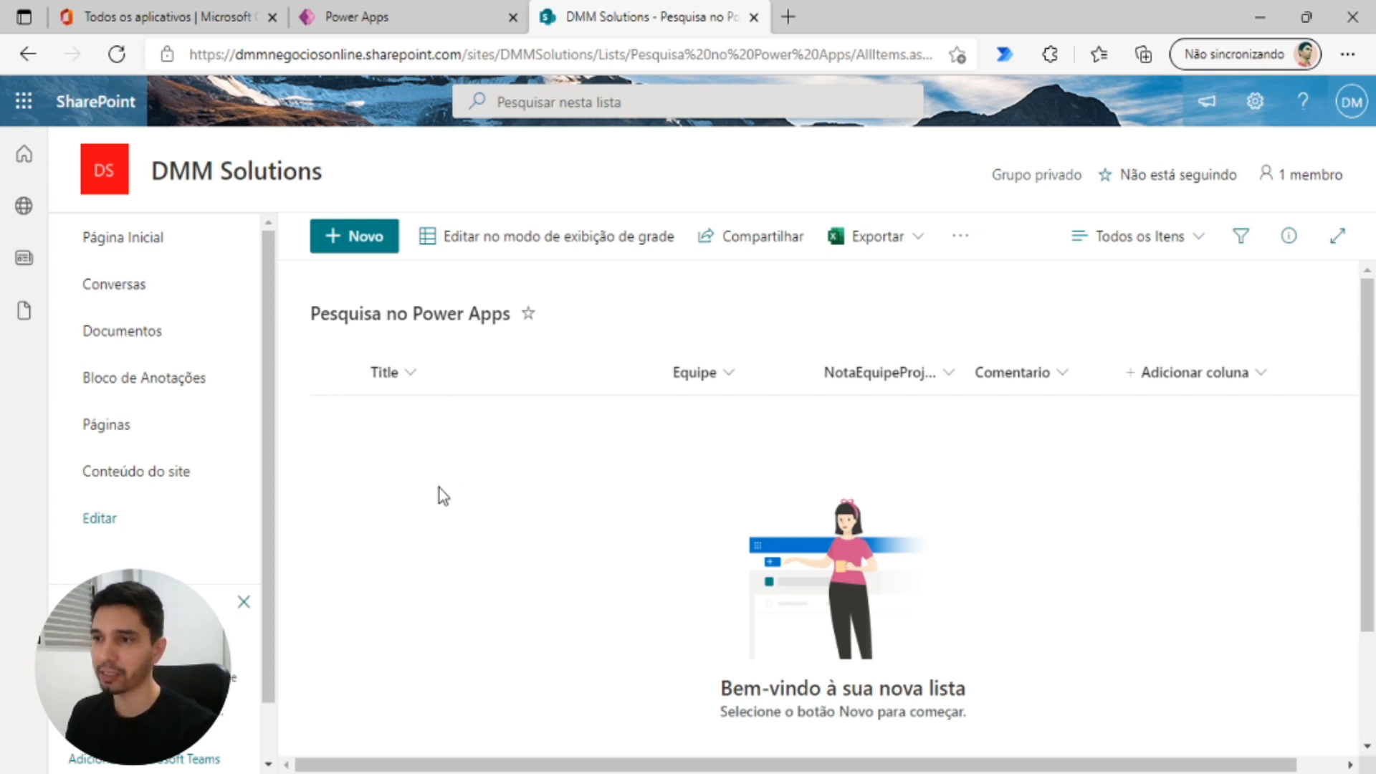
click(711, 381)
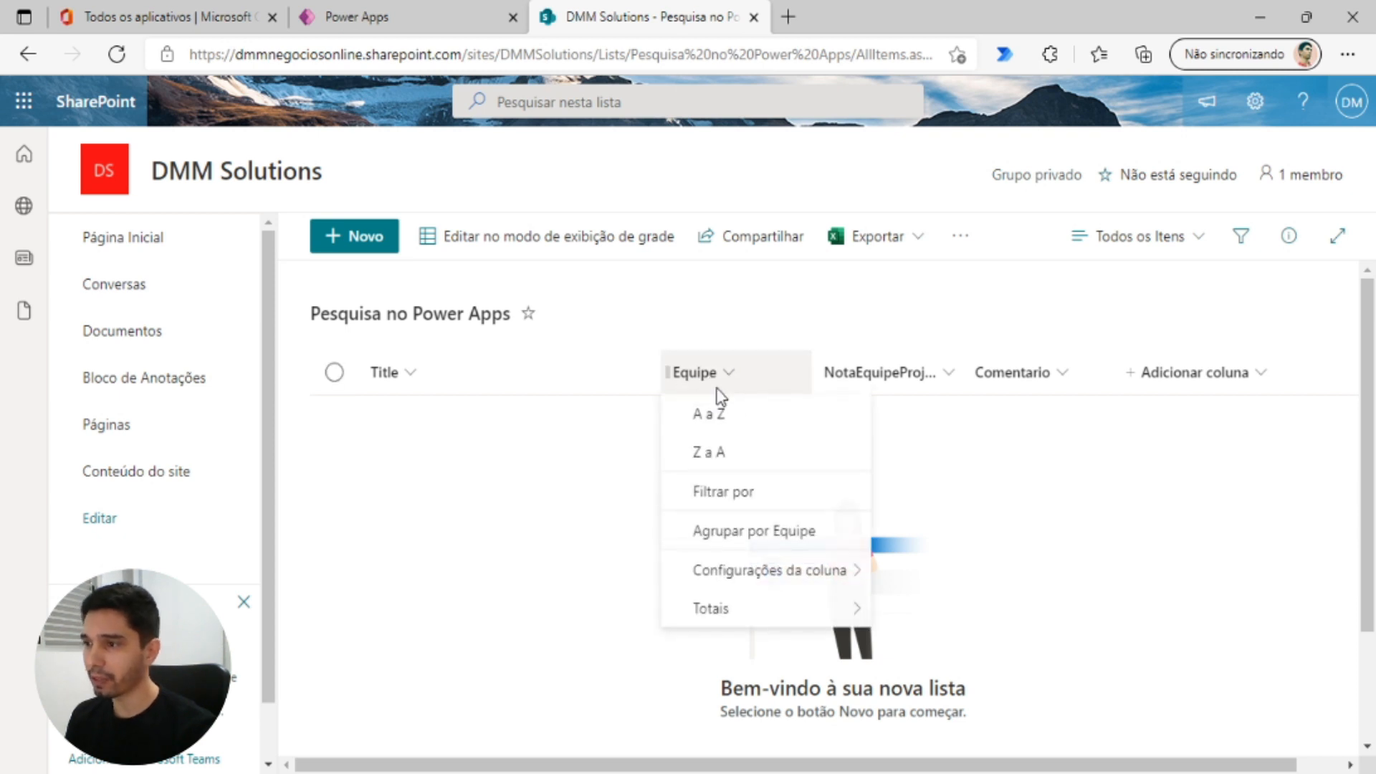
mouse_move(772, 588)
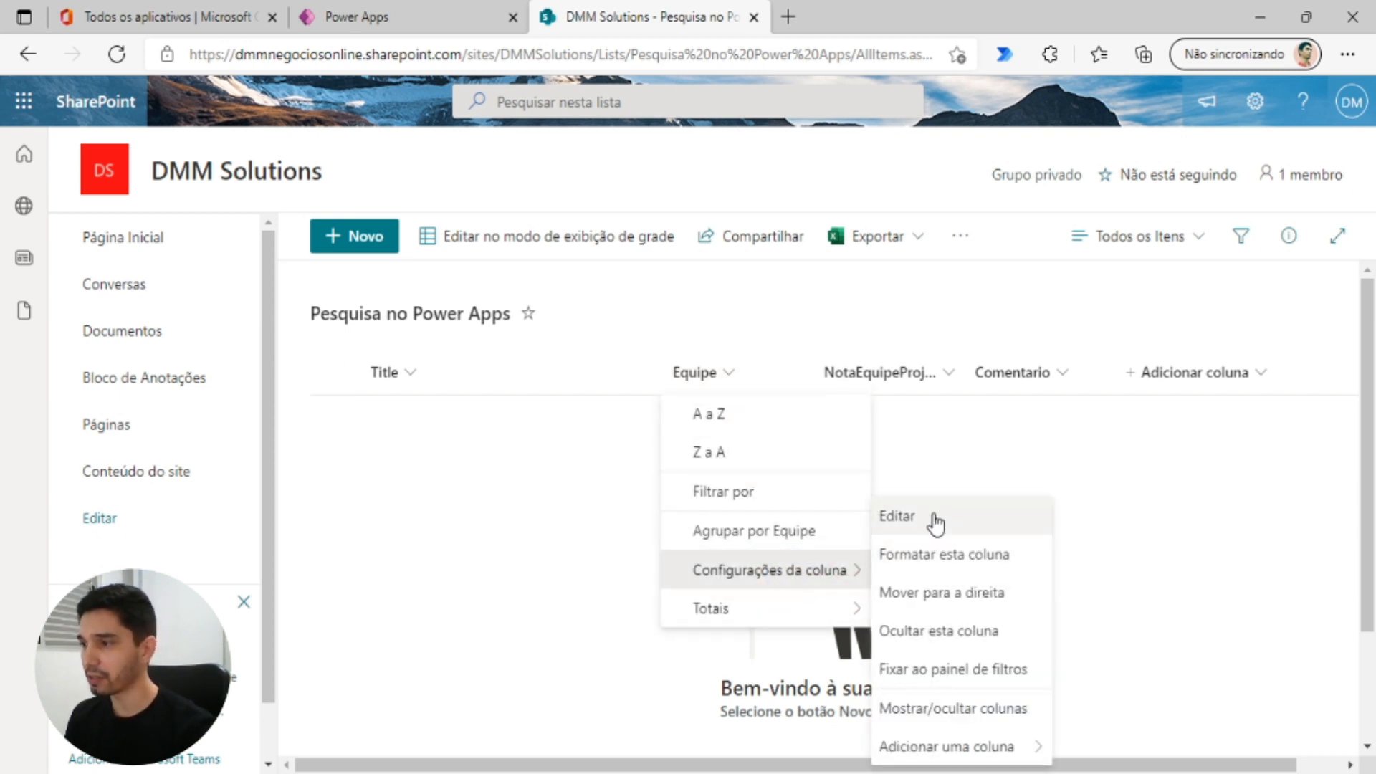
click(930, 520)
scroll(1075, 444, down, 2)
click(1344, 113)
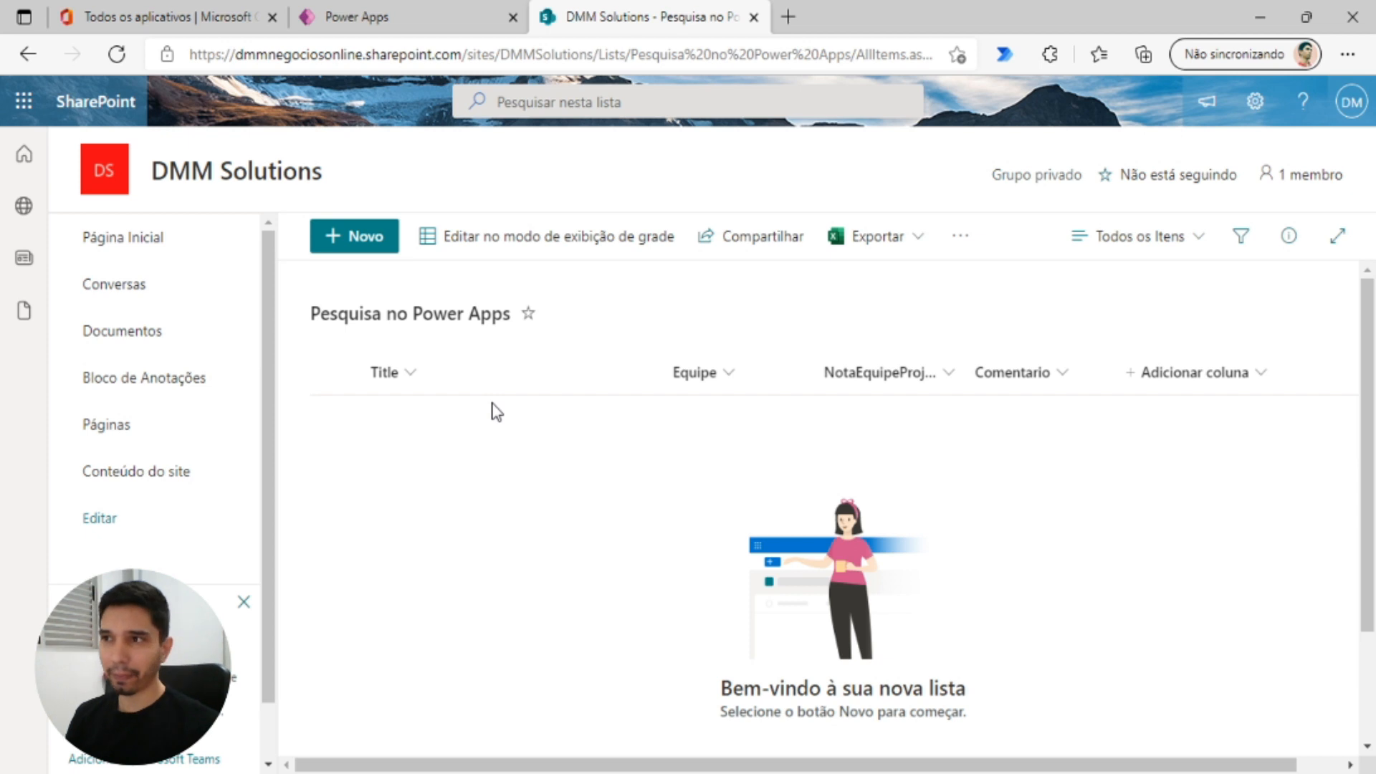
- Switch to Power Apps and create a blank canvas app named "Pesquisa no Power Apps" in Telefone format
click(409, 24)
click(368, 400)
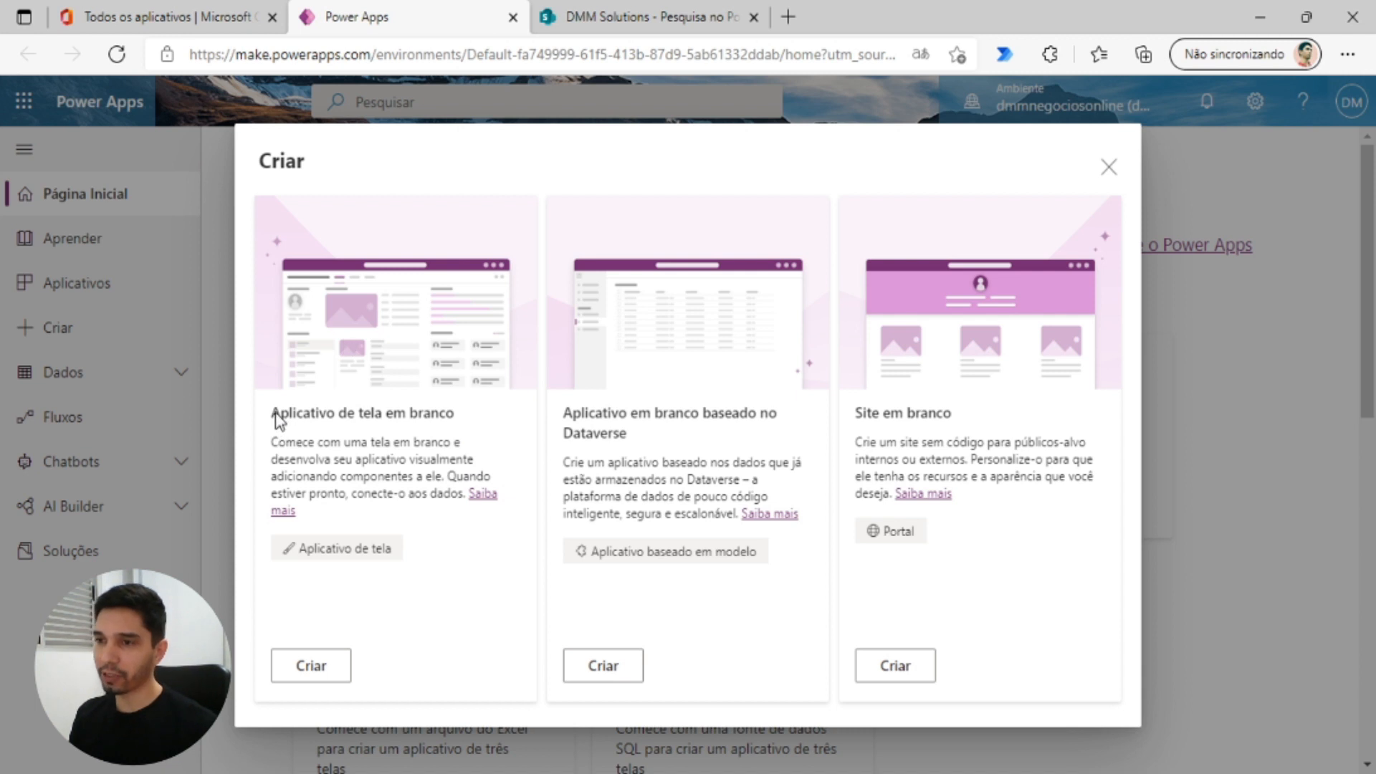
click(321, 670)
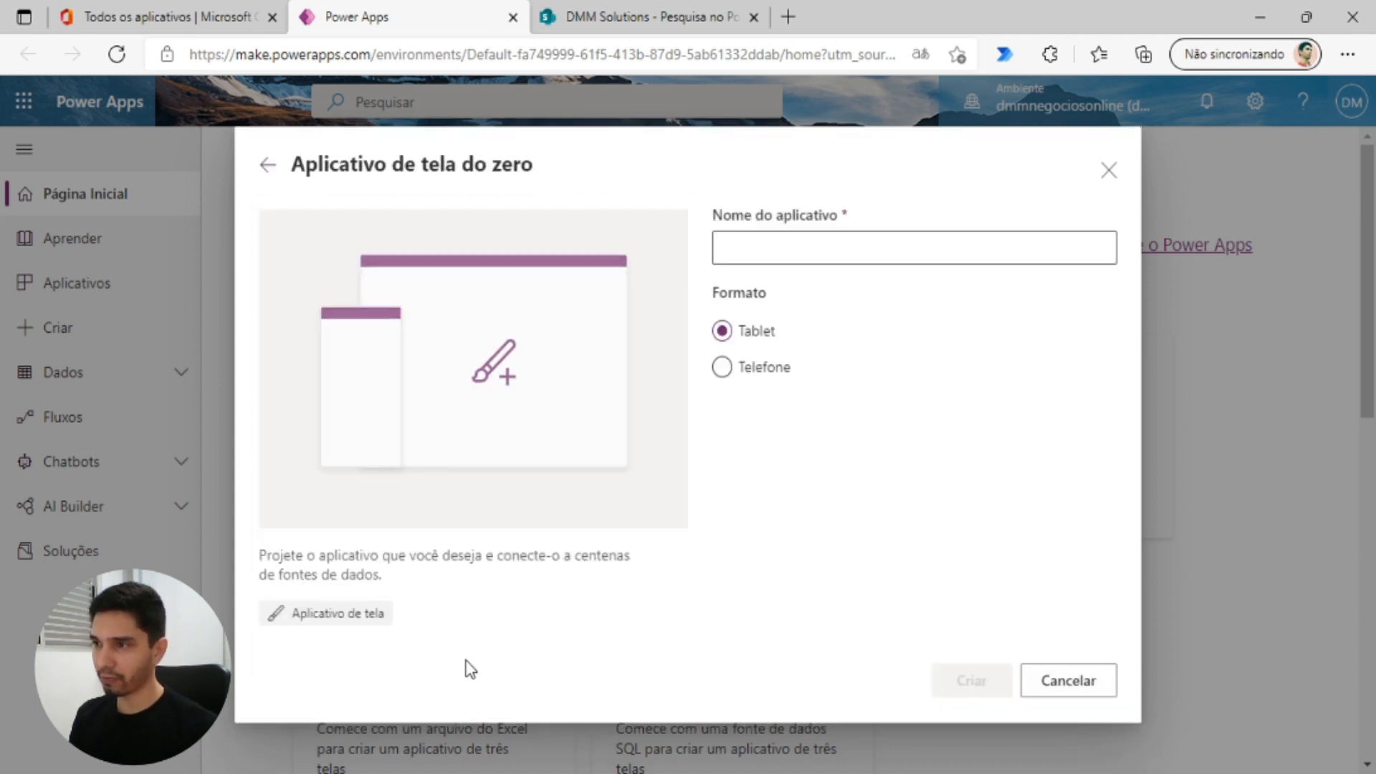
click(781, 241)
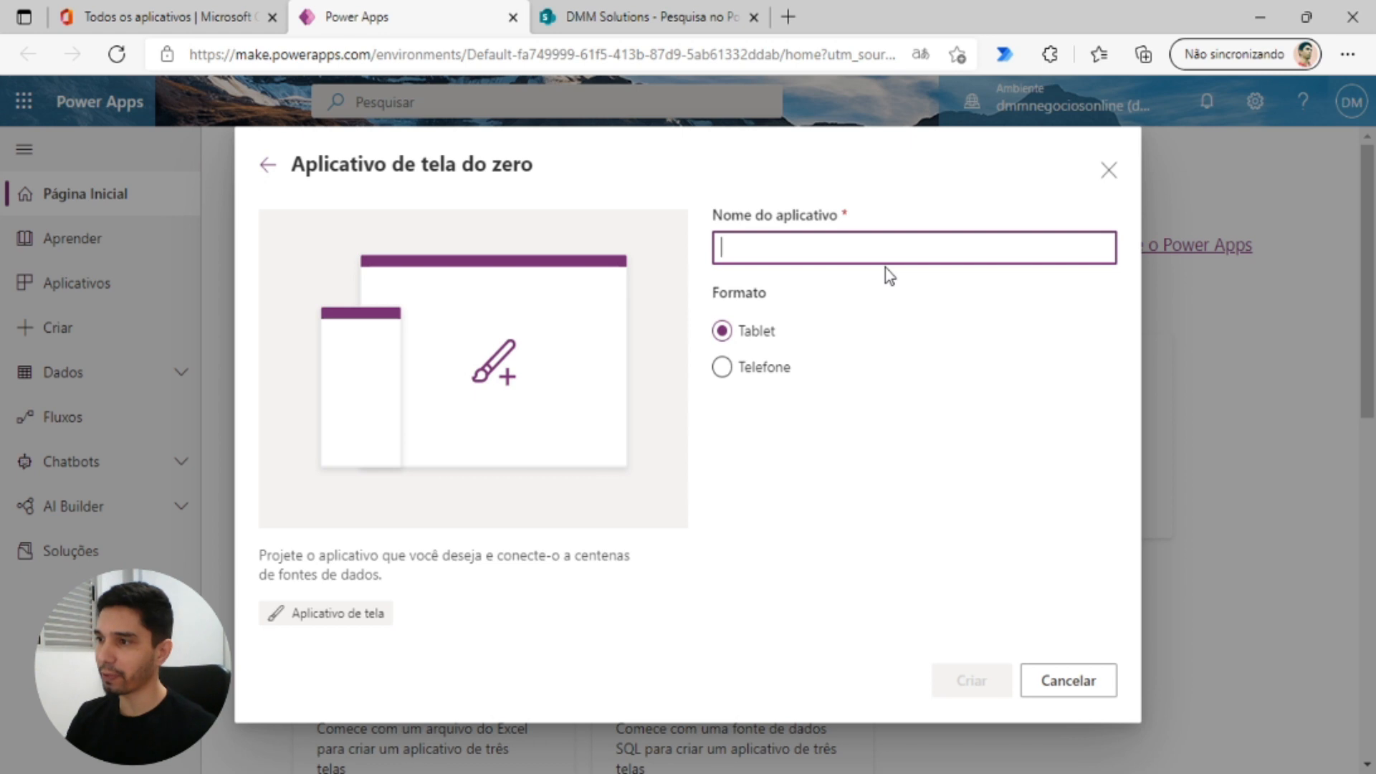
text(Pesquisa no Power Apps)
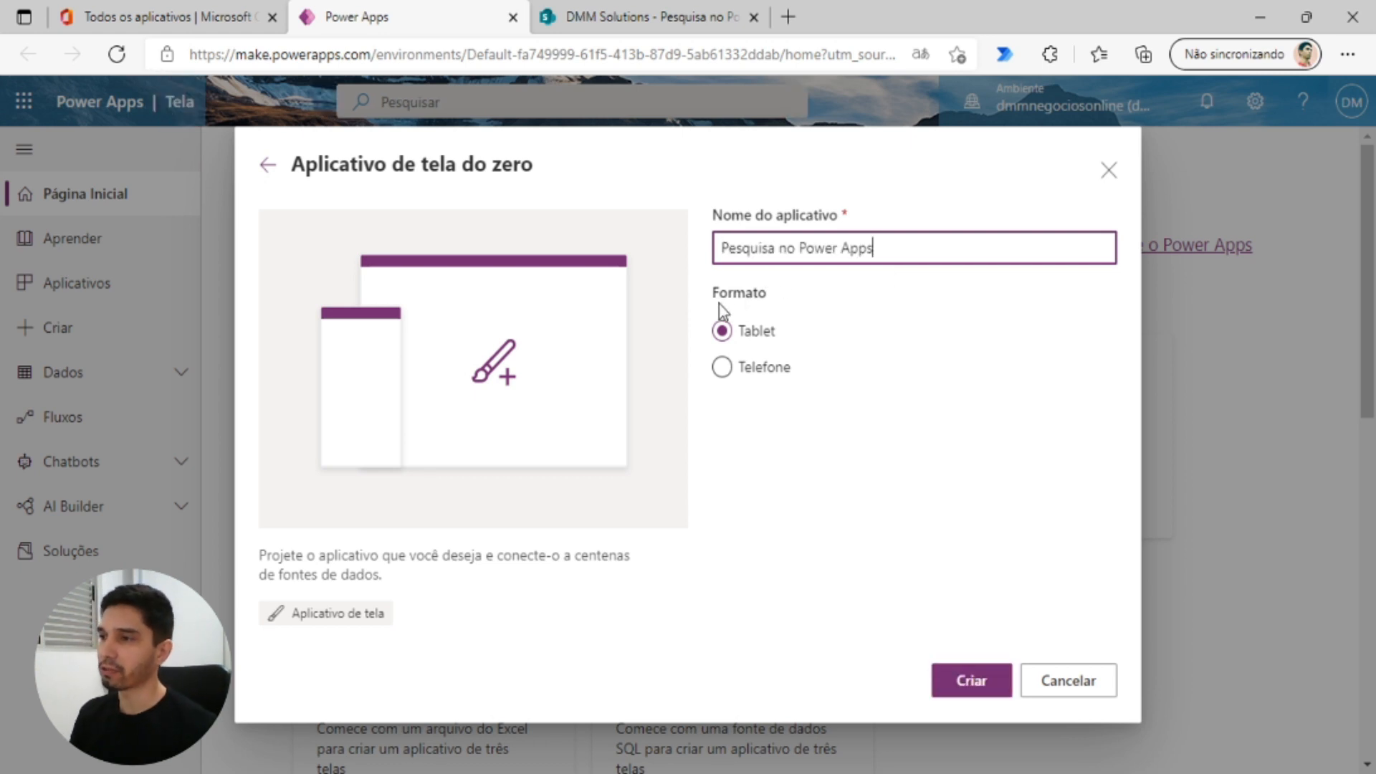
click(723, 368)
click(973, 683)
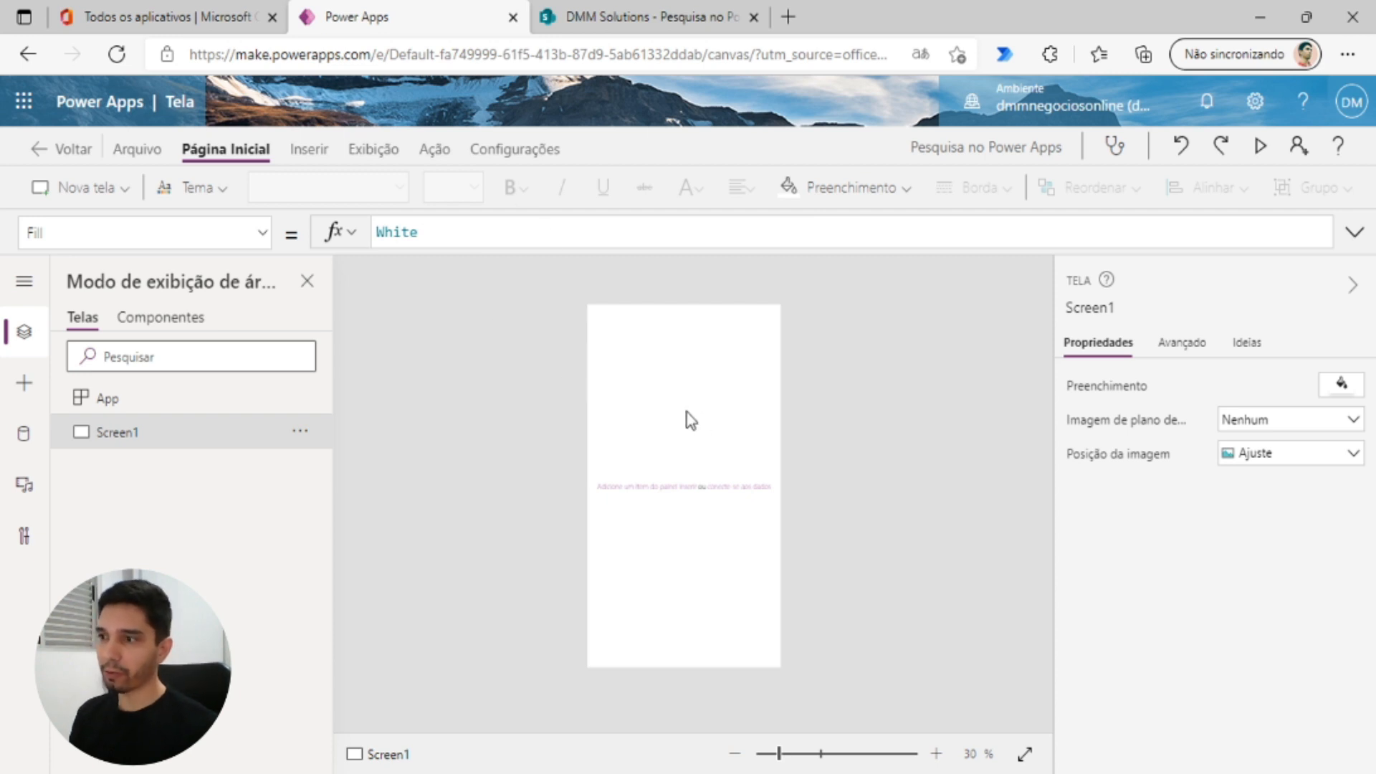
- Set the fill colour of Screen1 to the theme blue RGBA(136, 160, 209, 1)
click(1341, 385)
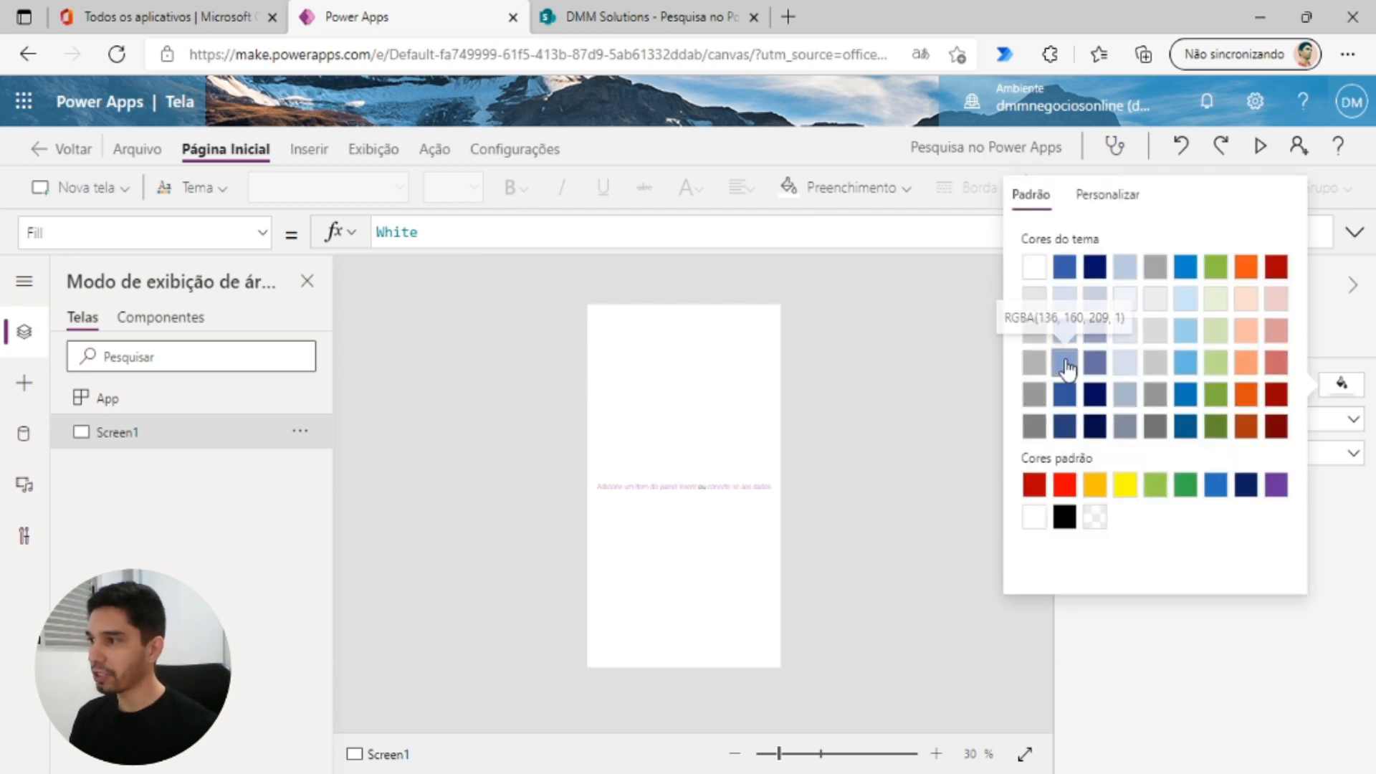
click(1067, 369)
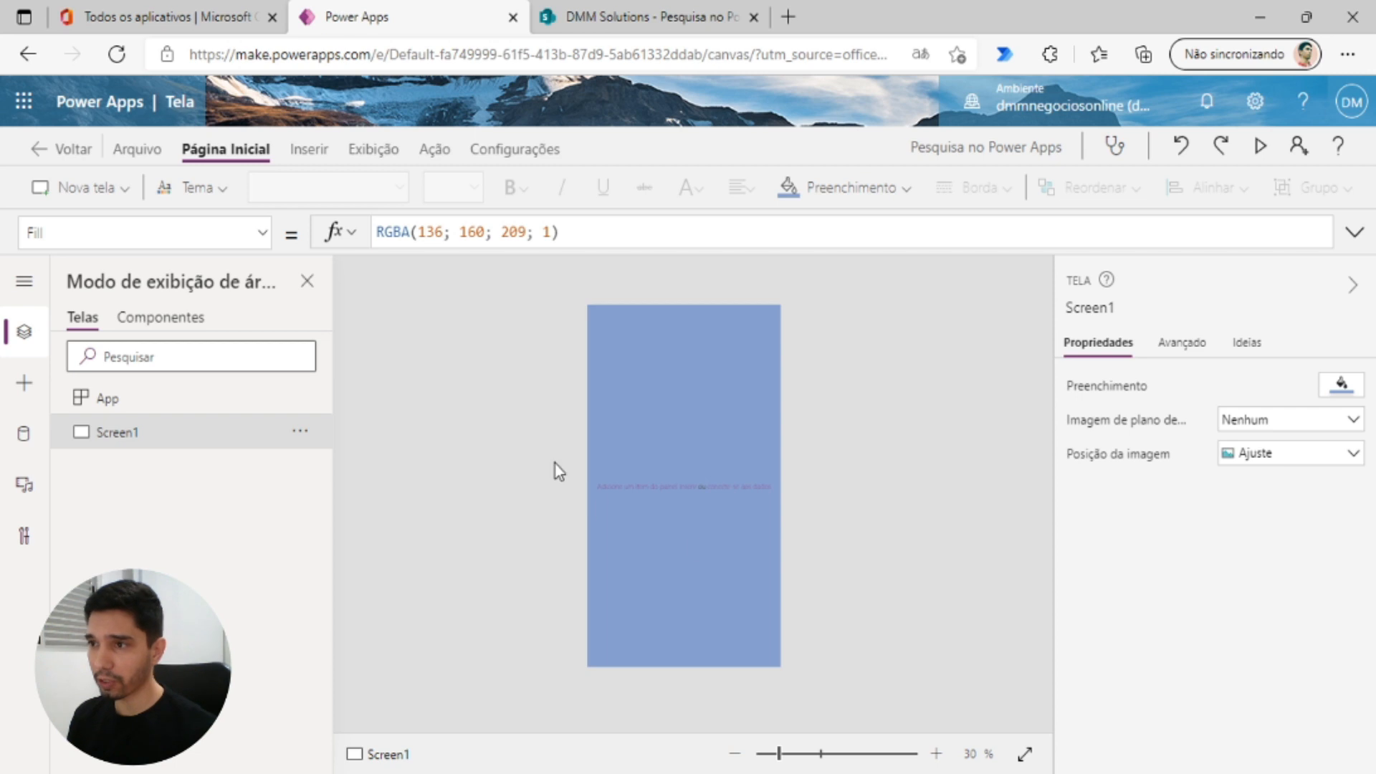
- Insert a text label in the upper half of Screen1, centre its text, and set its font to Lato at size 30
click(308, 149)
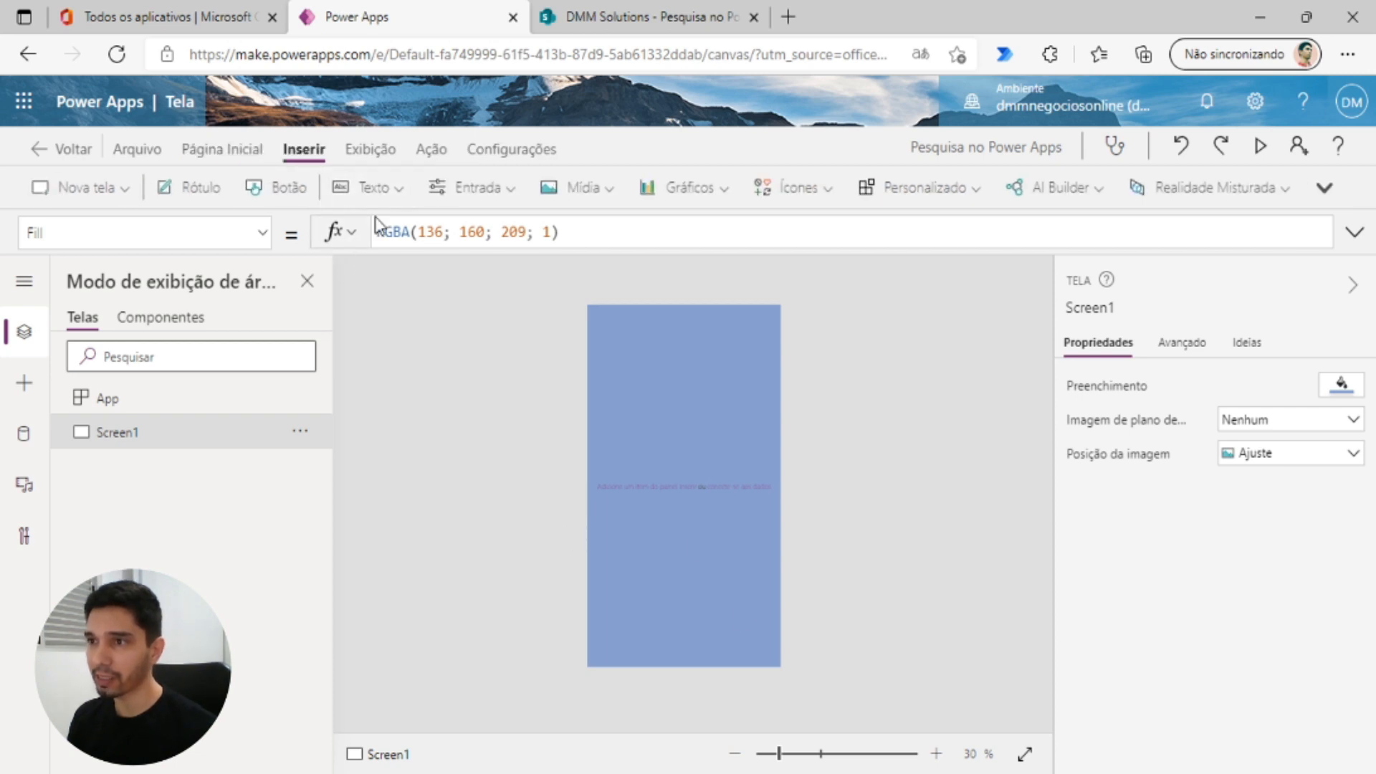
click(367, 187)
click(391, 231)
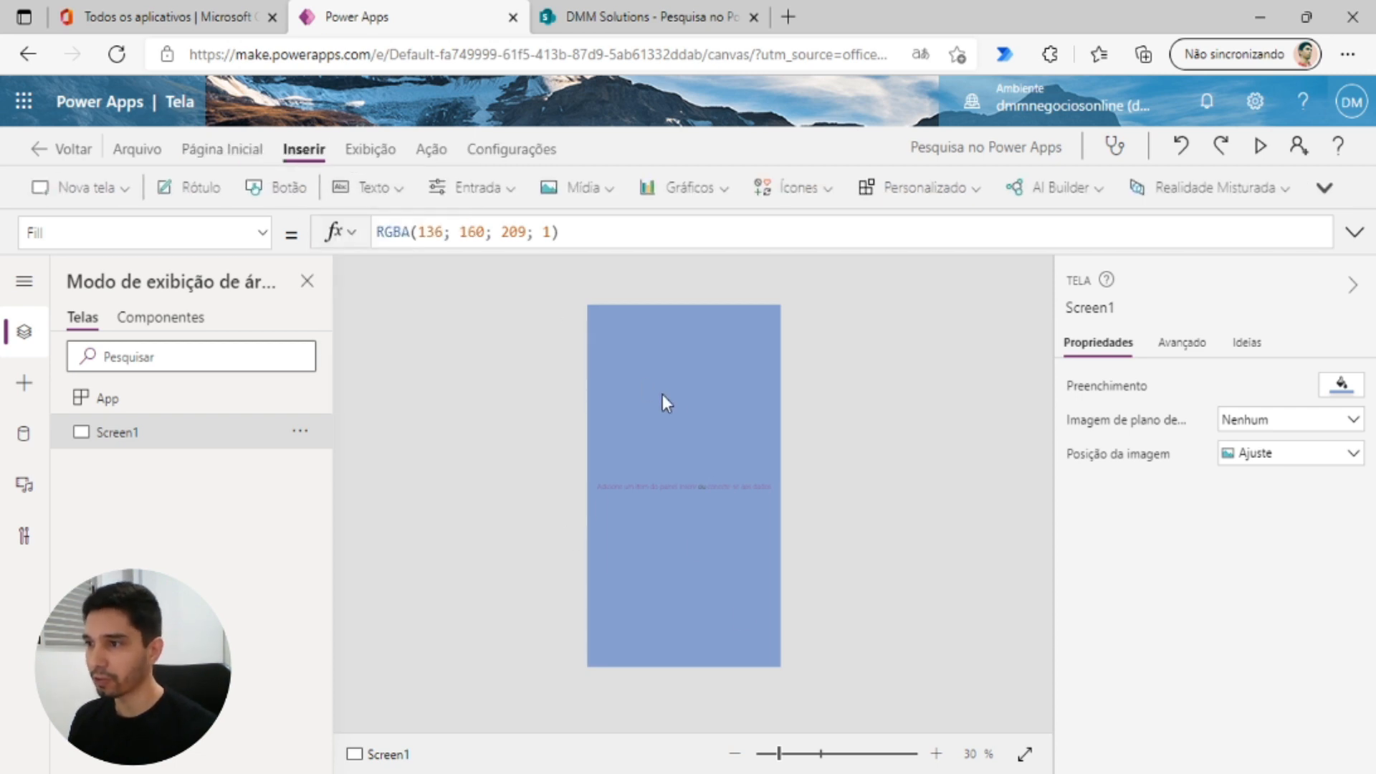
click(1272, 553)
click(1323, 453)
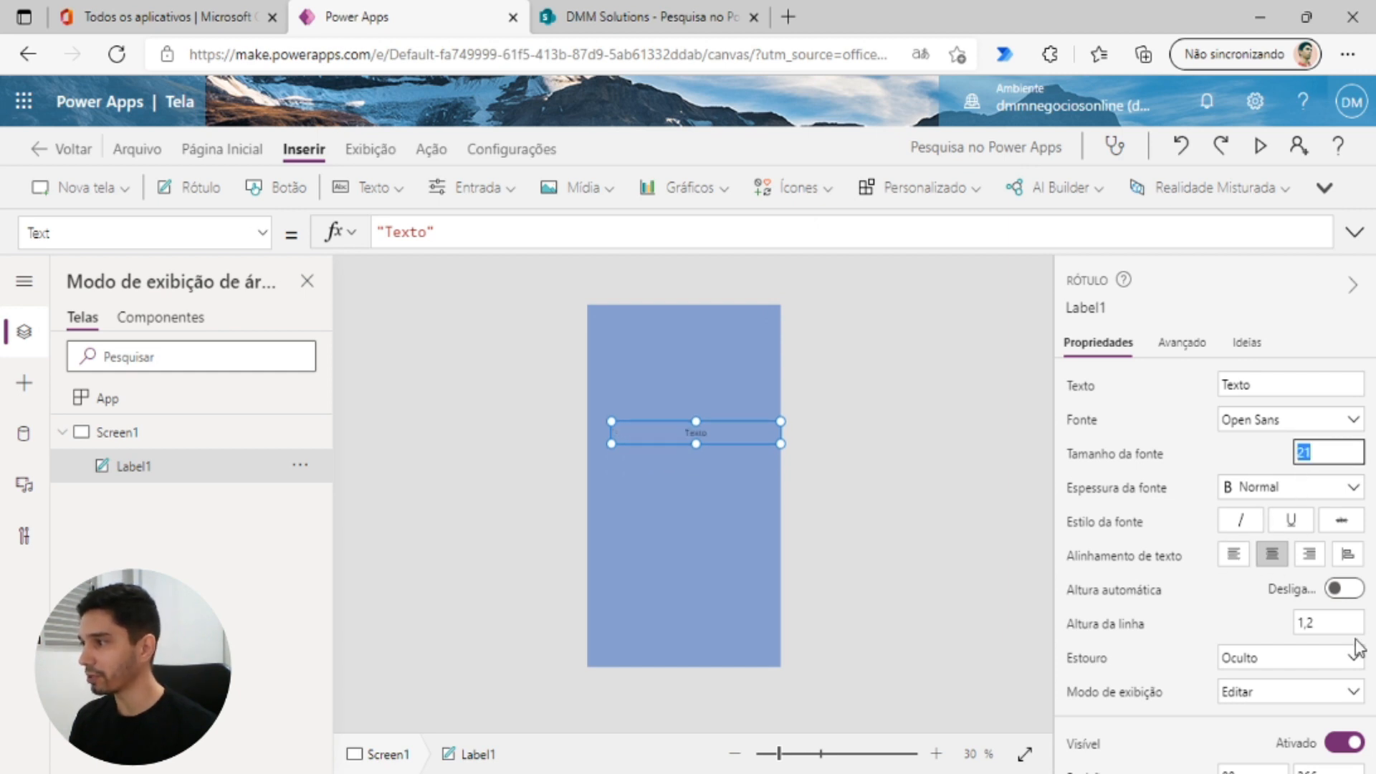
text(30)
key(Return)
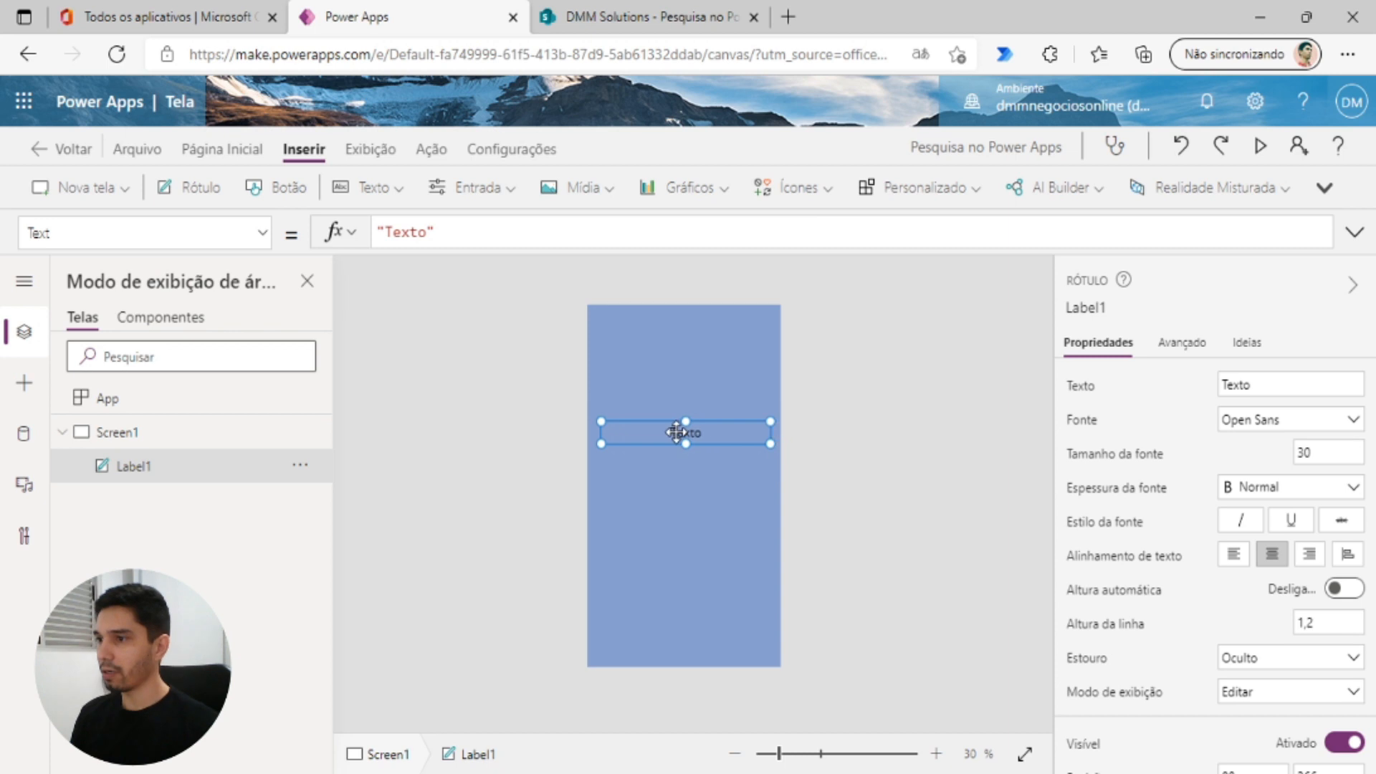
click(1274, 429)
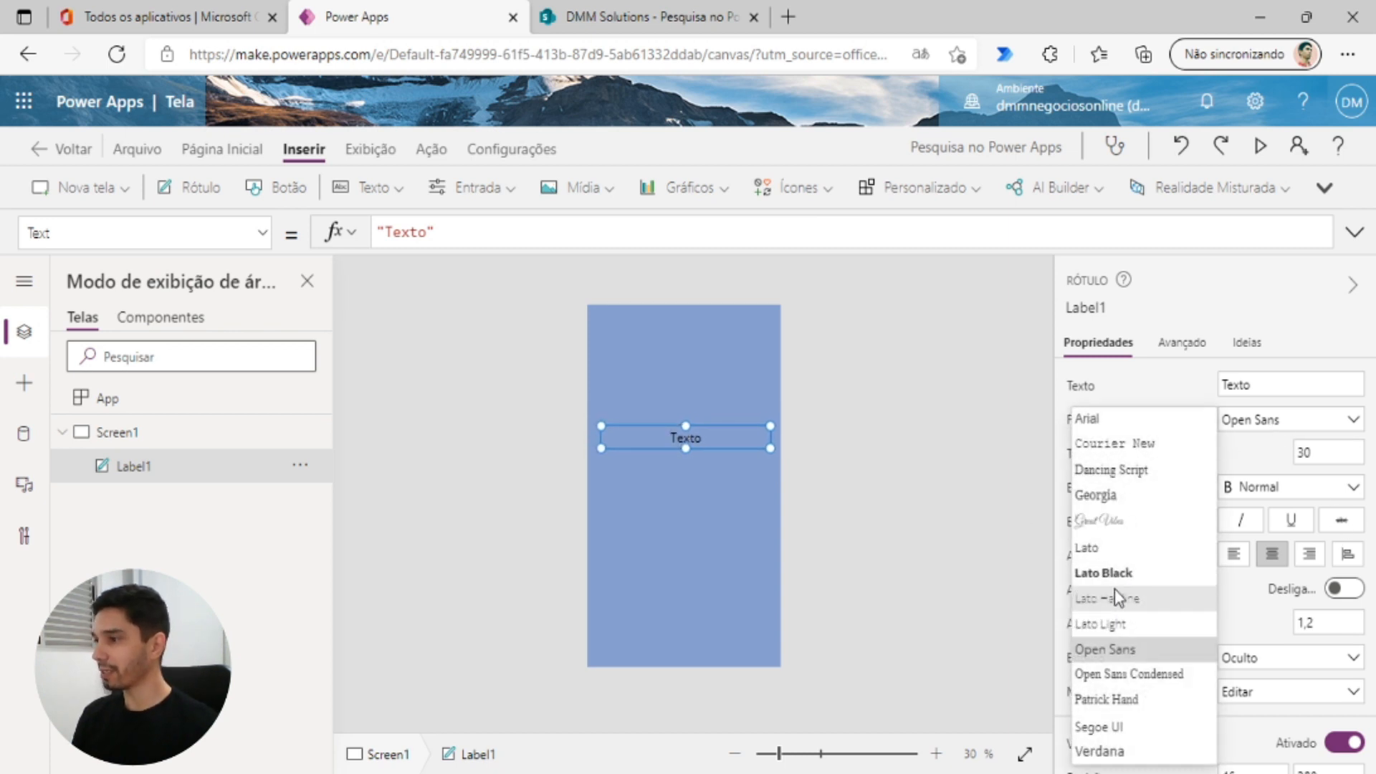
click(1100, 548)
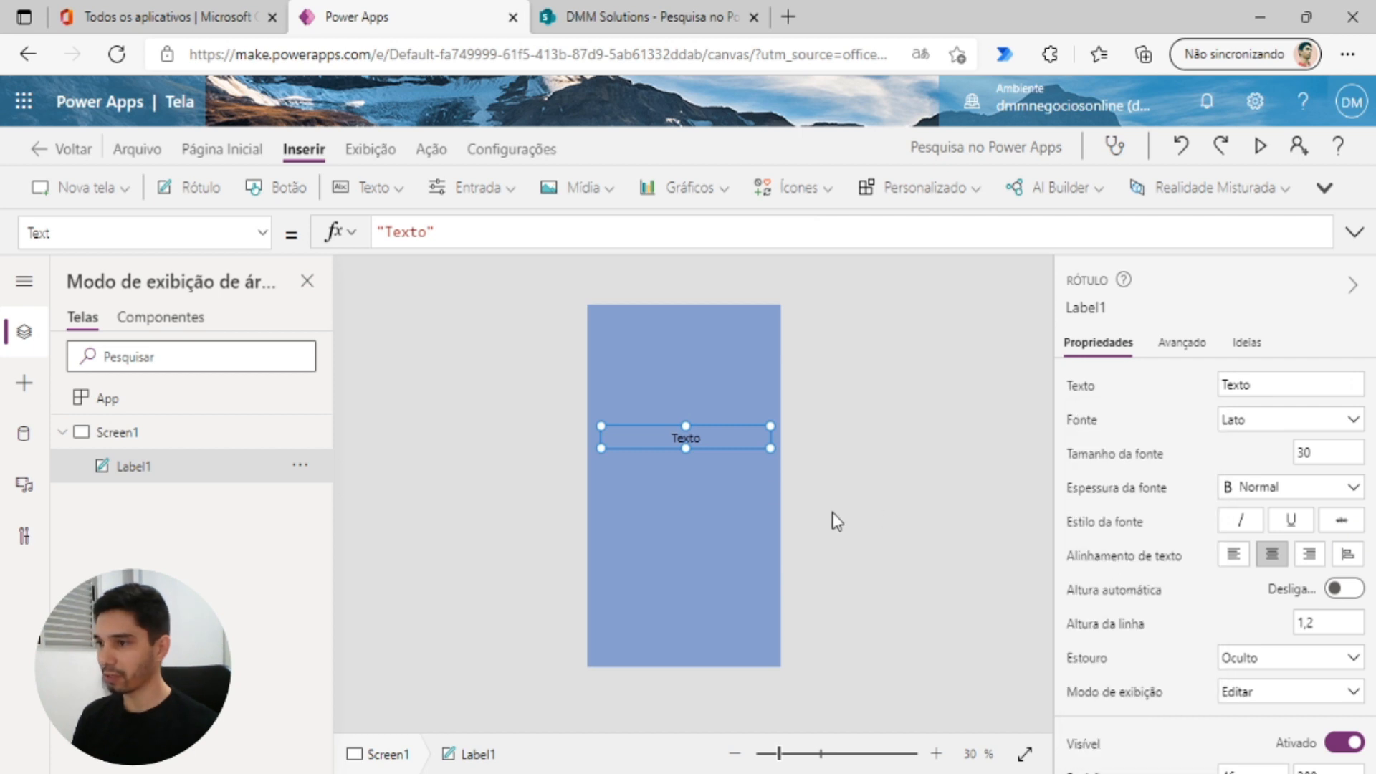
- Set the label's text formula to "Olá " & User().FullName & "! Clique em Iniciar Pesquisa para começar."
double_click(390, 232)
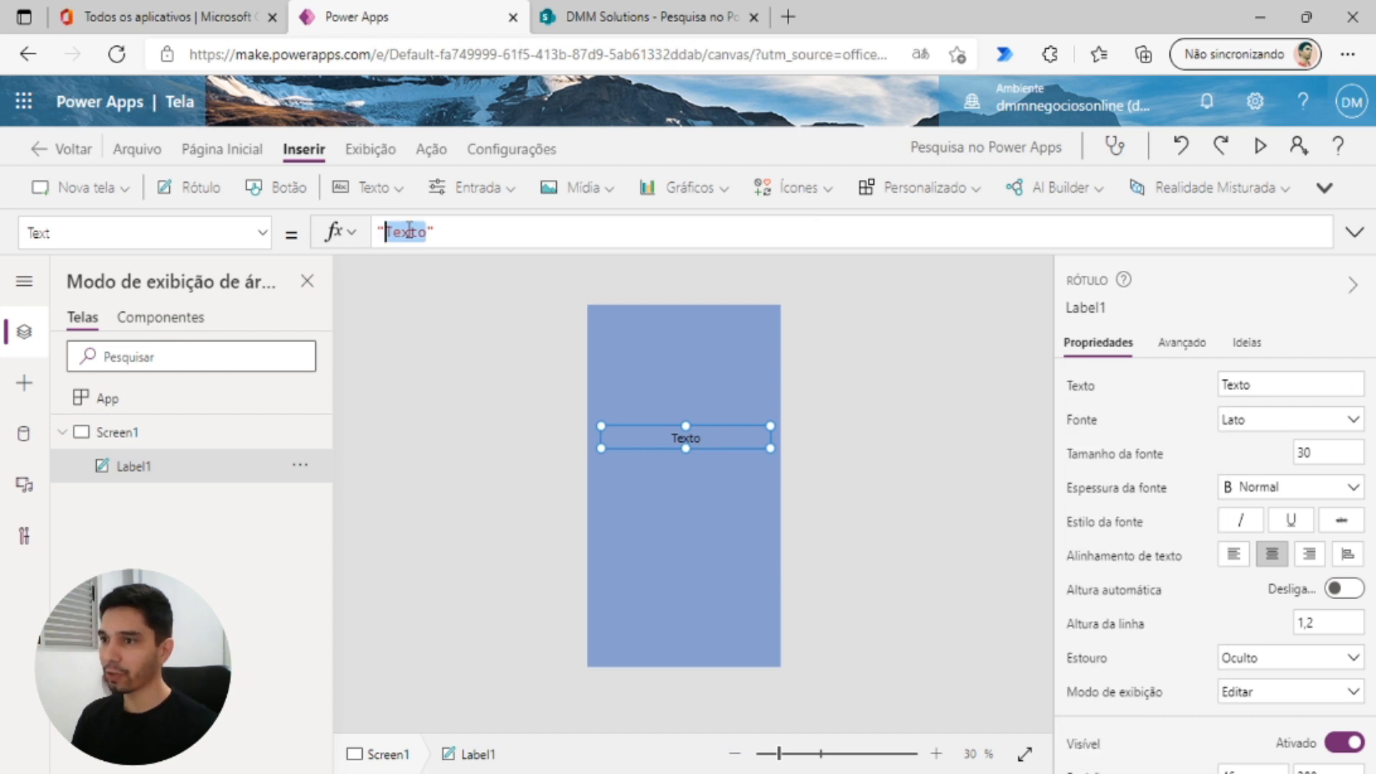
key(BackSpace)
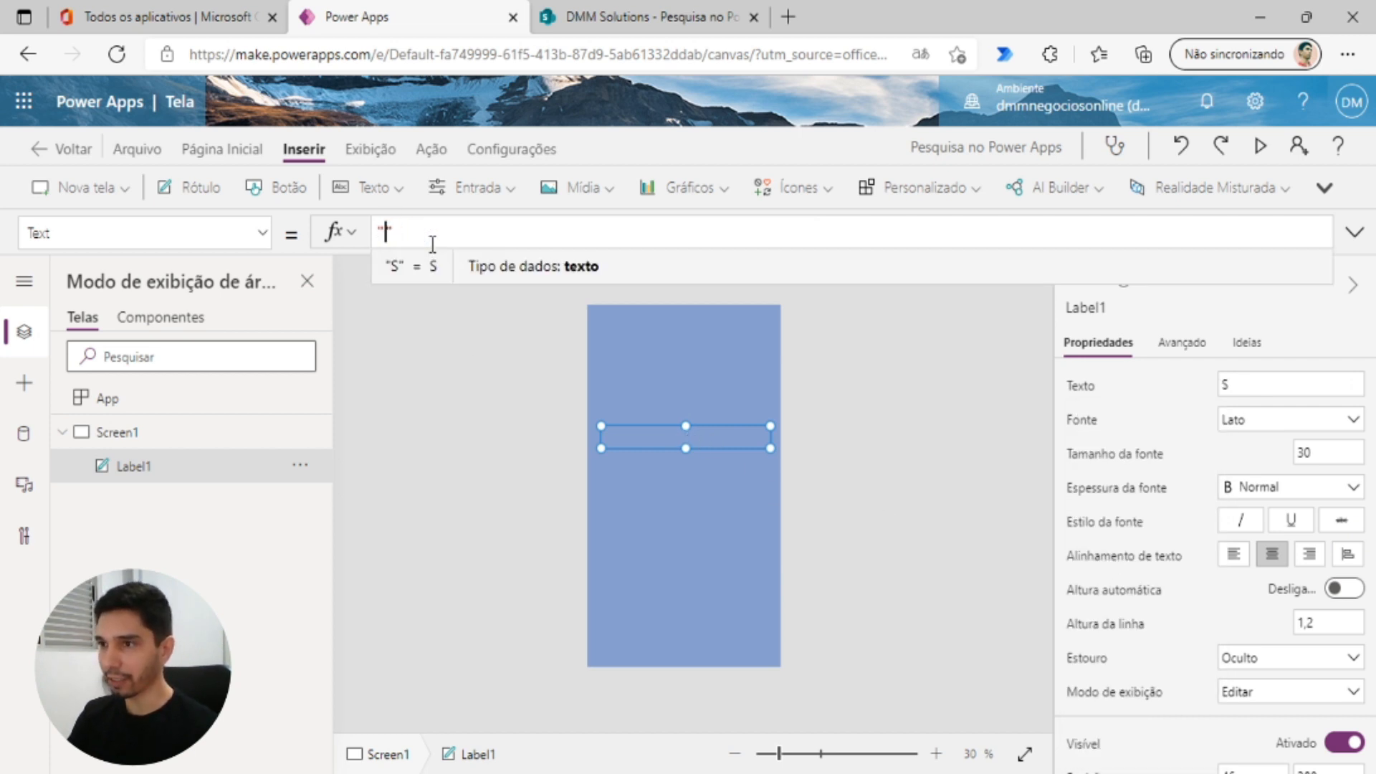
text(Olá")
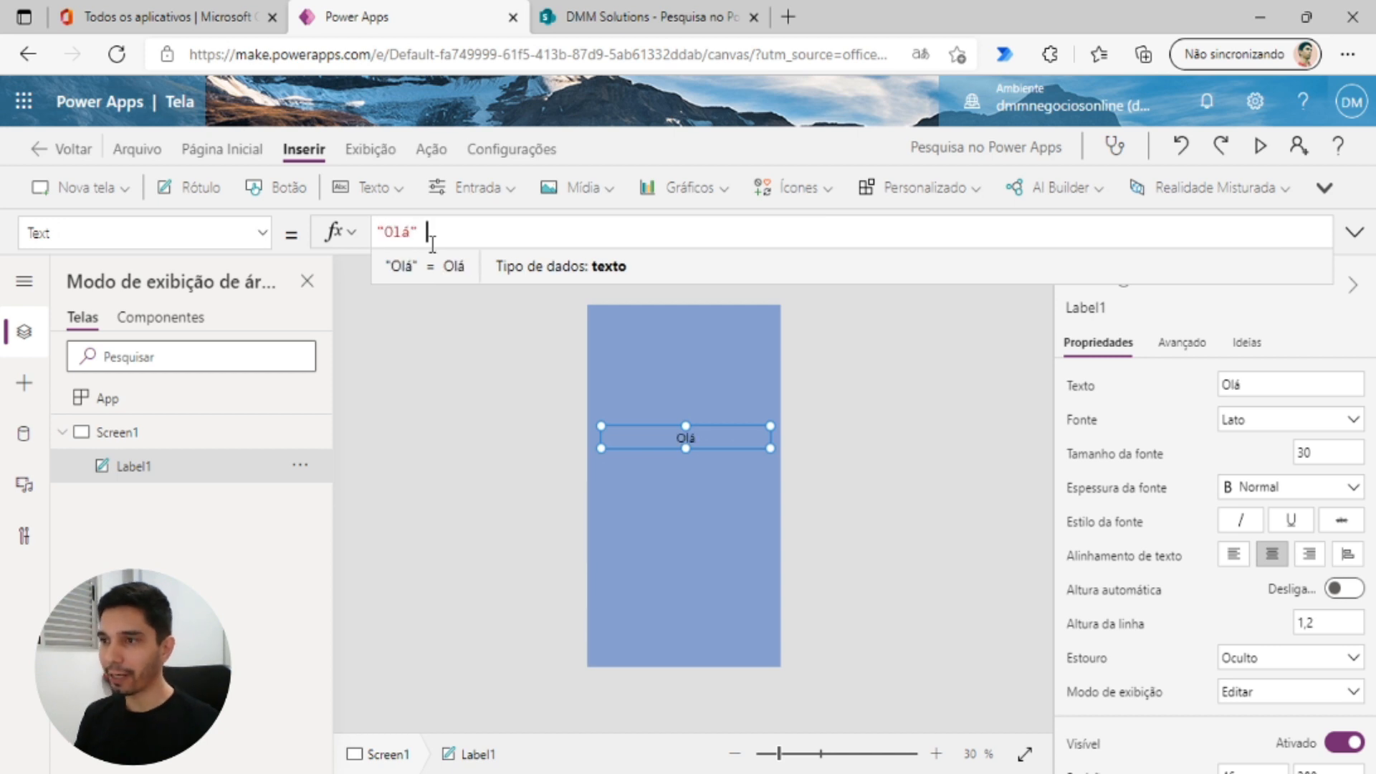
text( & )
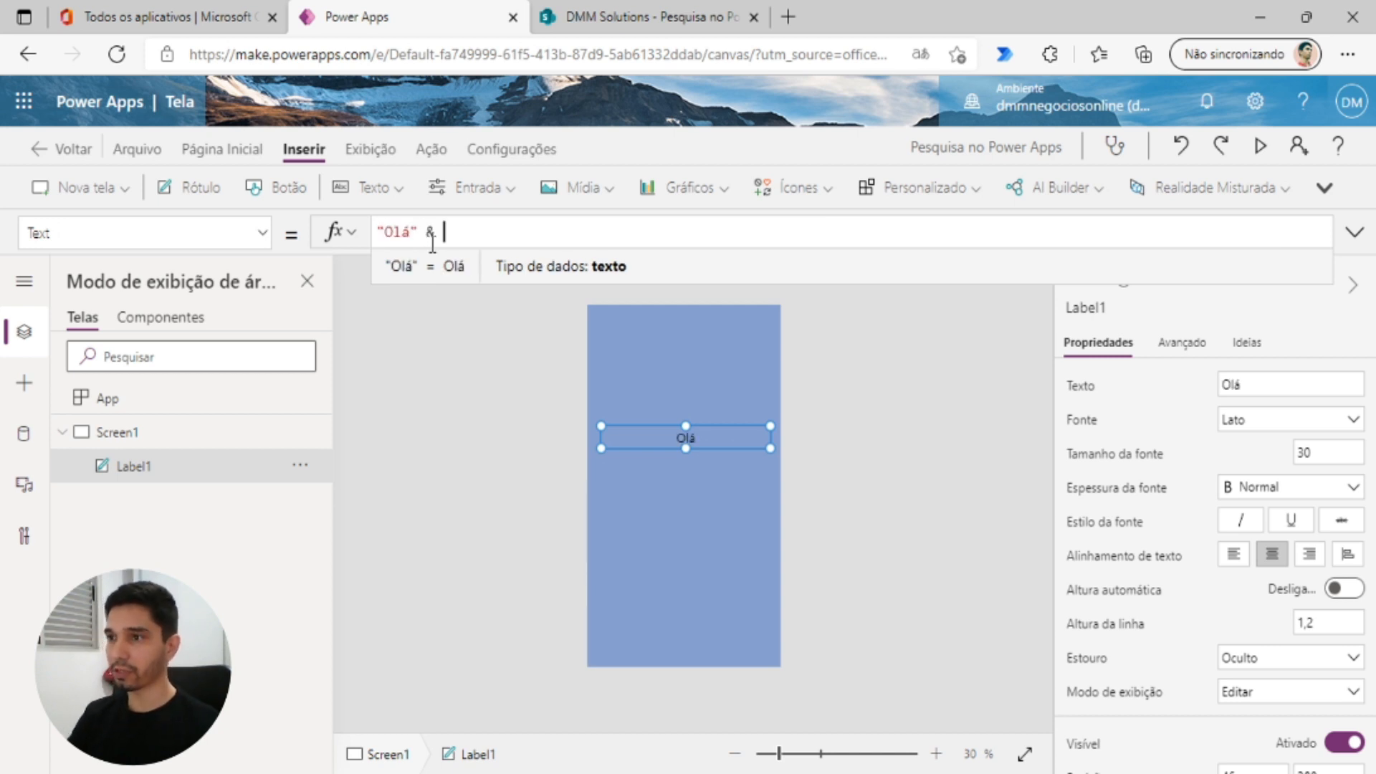
text(User)
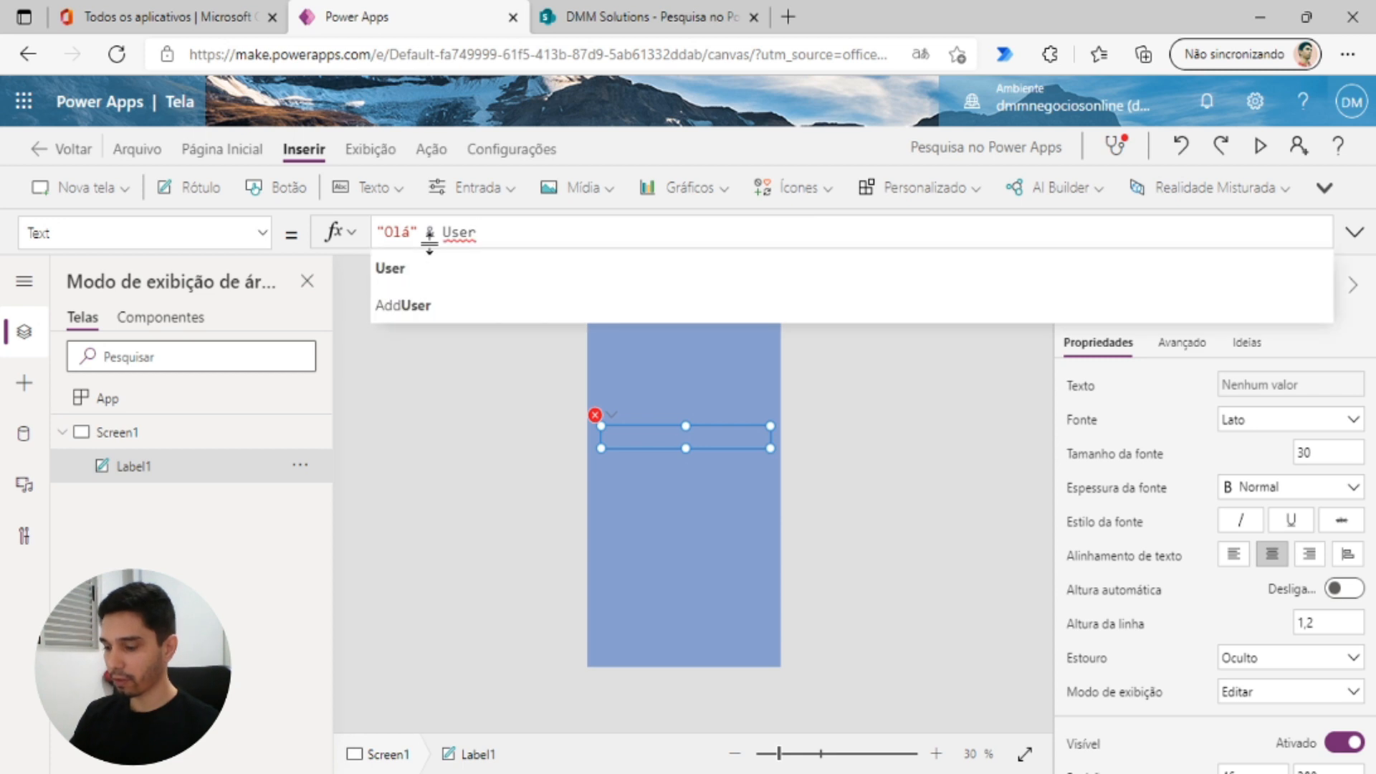
text(().)
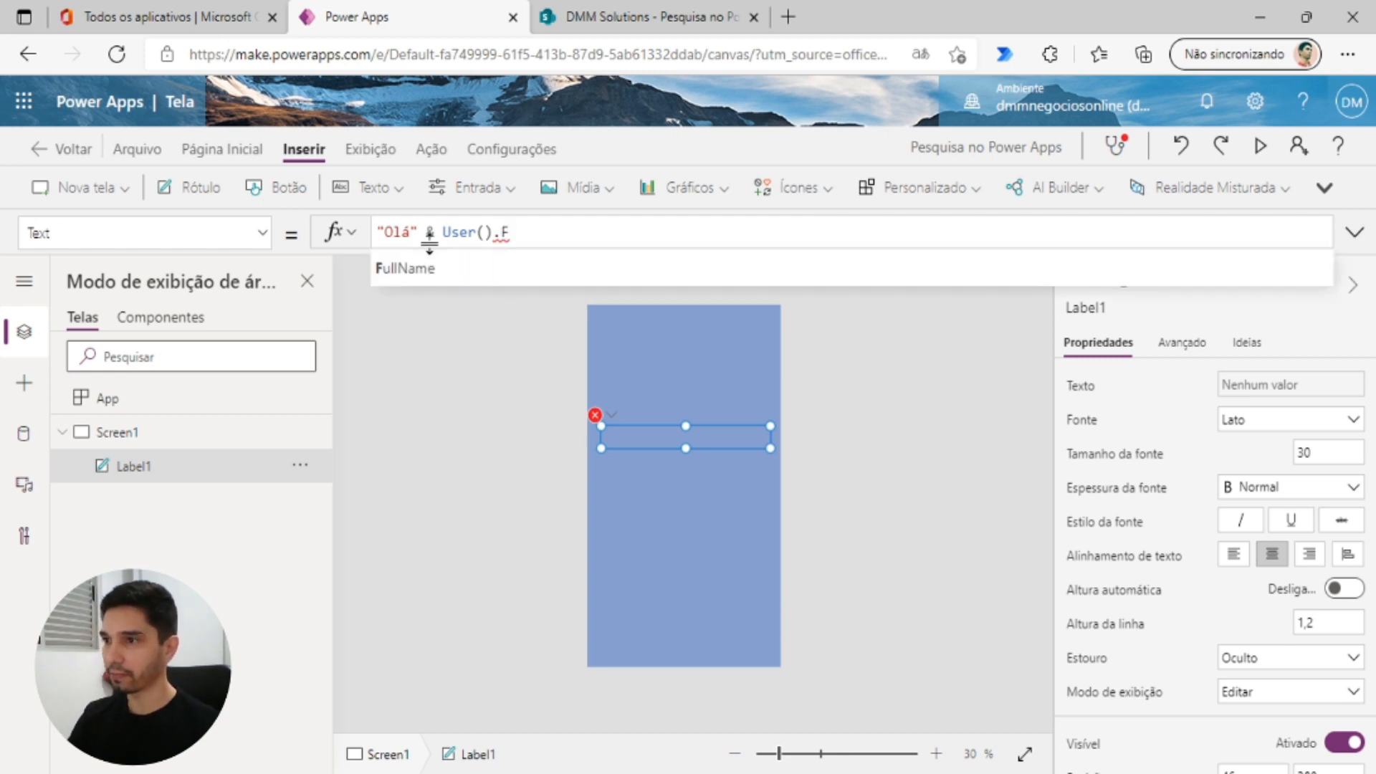
text(F)
key(Tab)
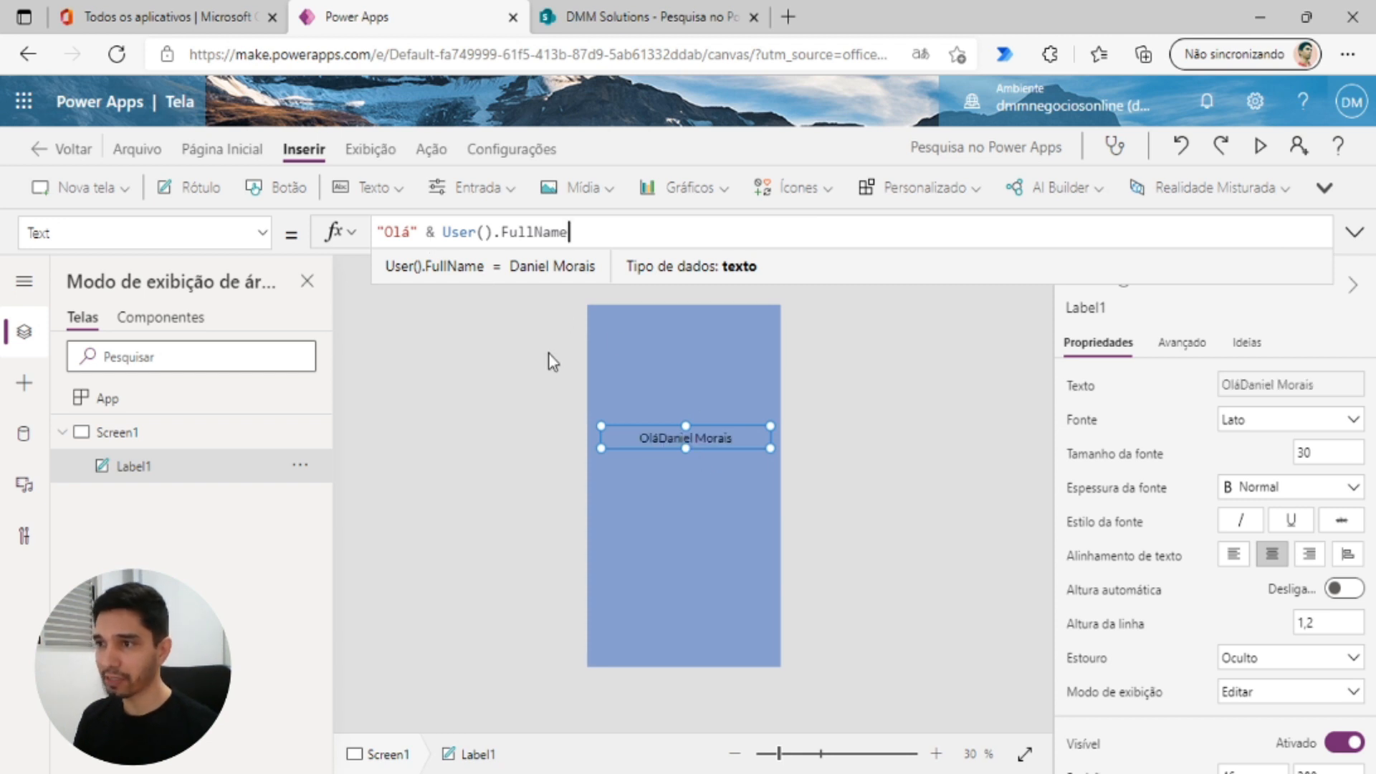
click(414, 231)
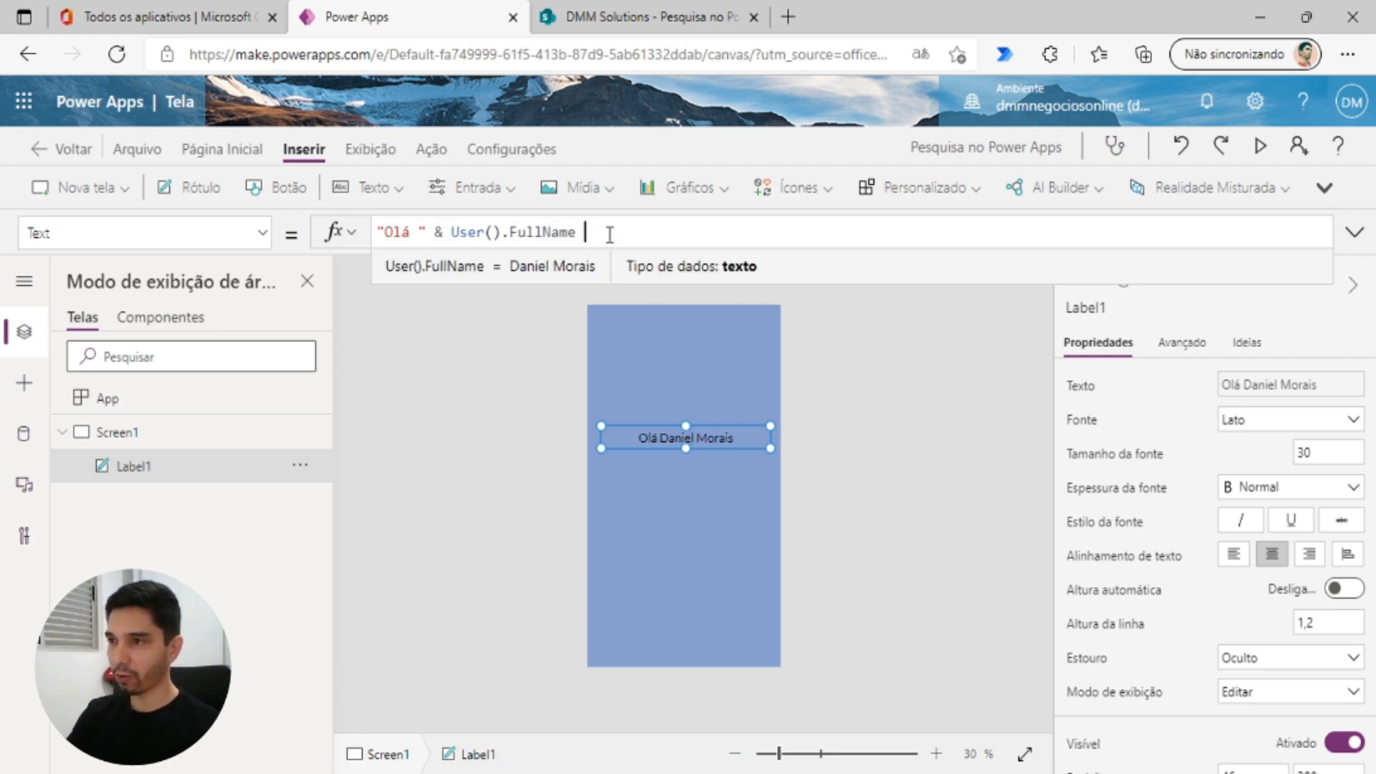
text(& ")
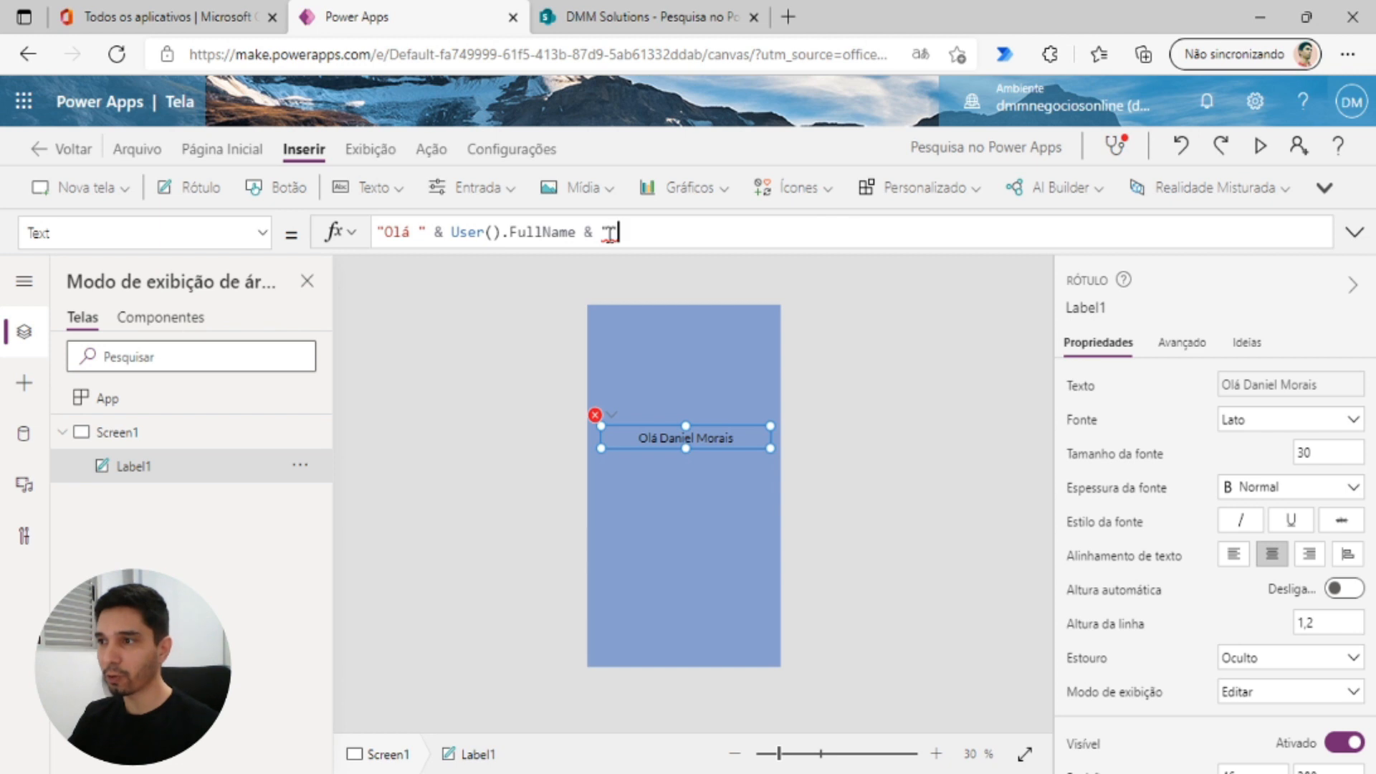
text(!)
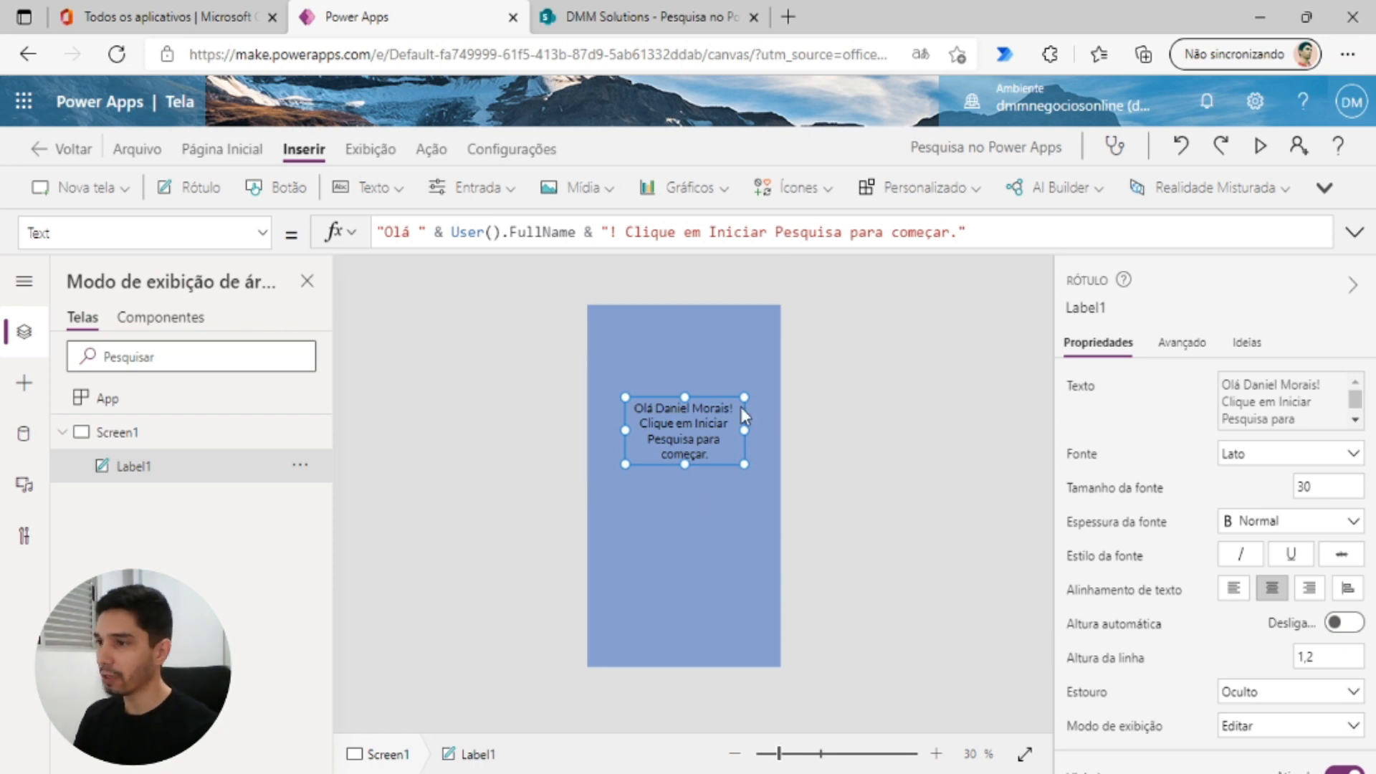
- Set the greeting label's font weight to Seminegrito and enlarge its box so the text wraps onto three lines
click(1268, 524)
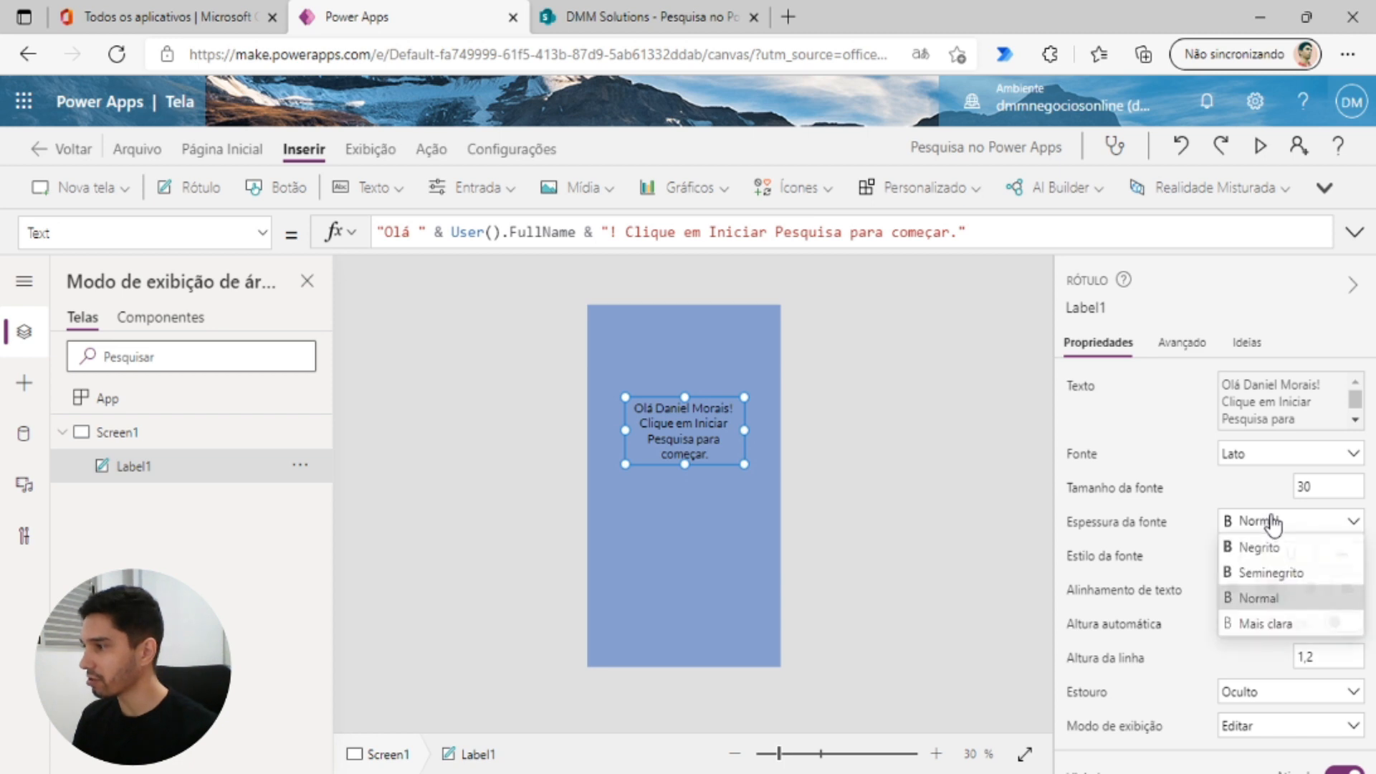
click(1281, 570)
drag(744, 397, 720, 382)
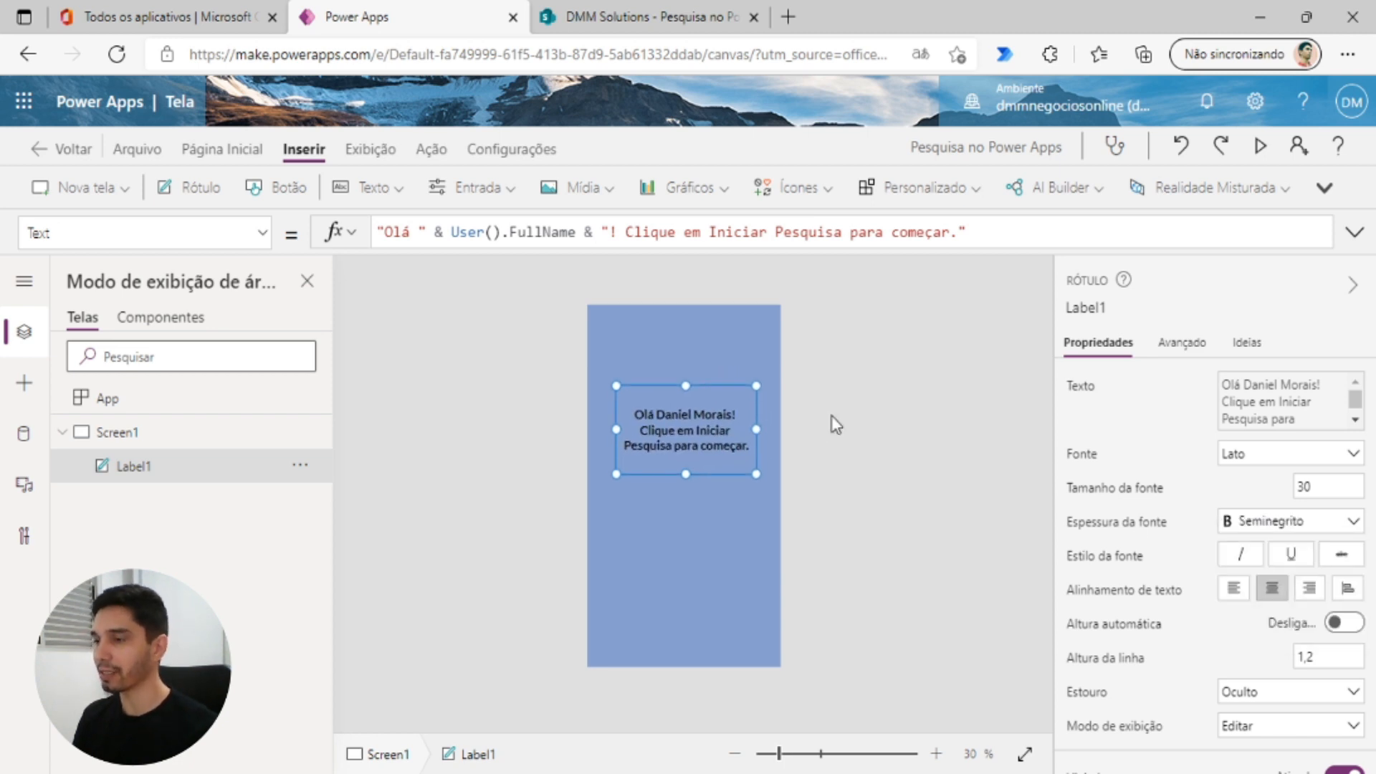
scroll(885, 470, up, 2)
click(909, 480)
scroll(909, 480, down, 2)
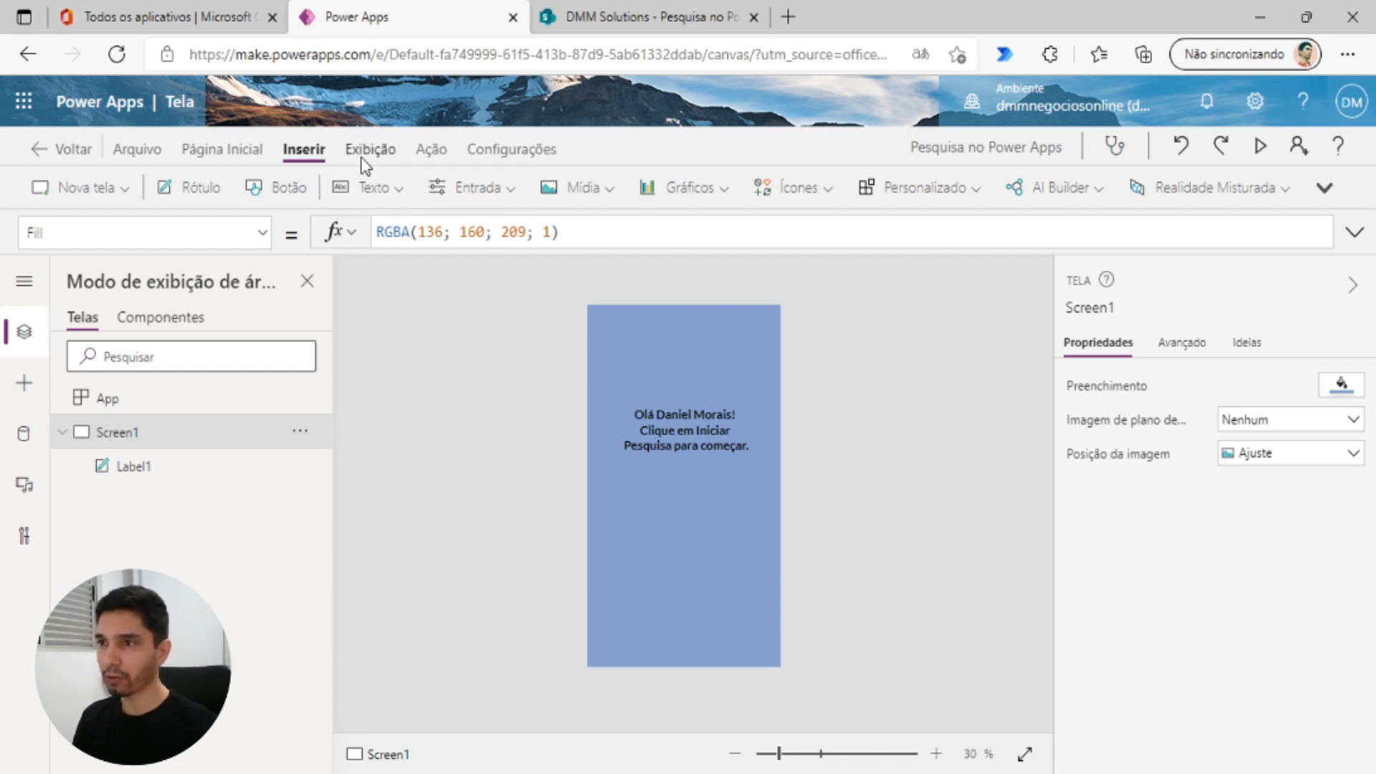
- Insert a button centred near the bottom of Screen1 at X 187, Y 960, and set its border radius to 50
click(267, 201)
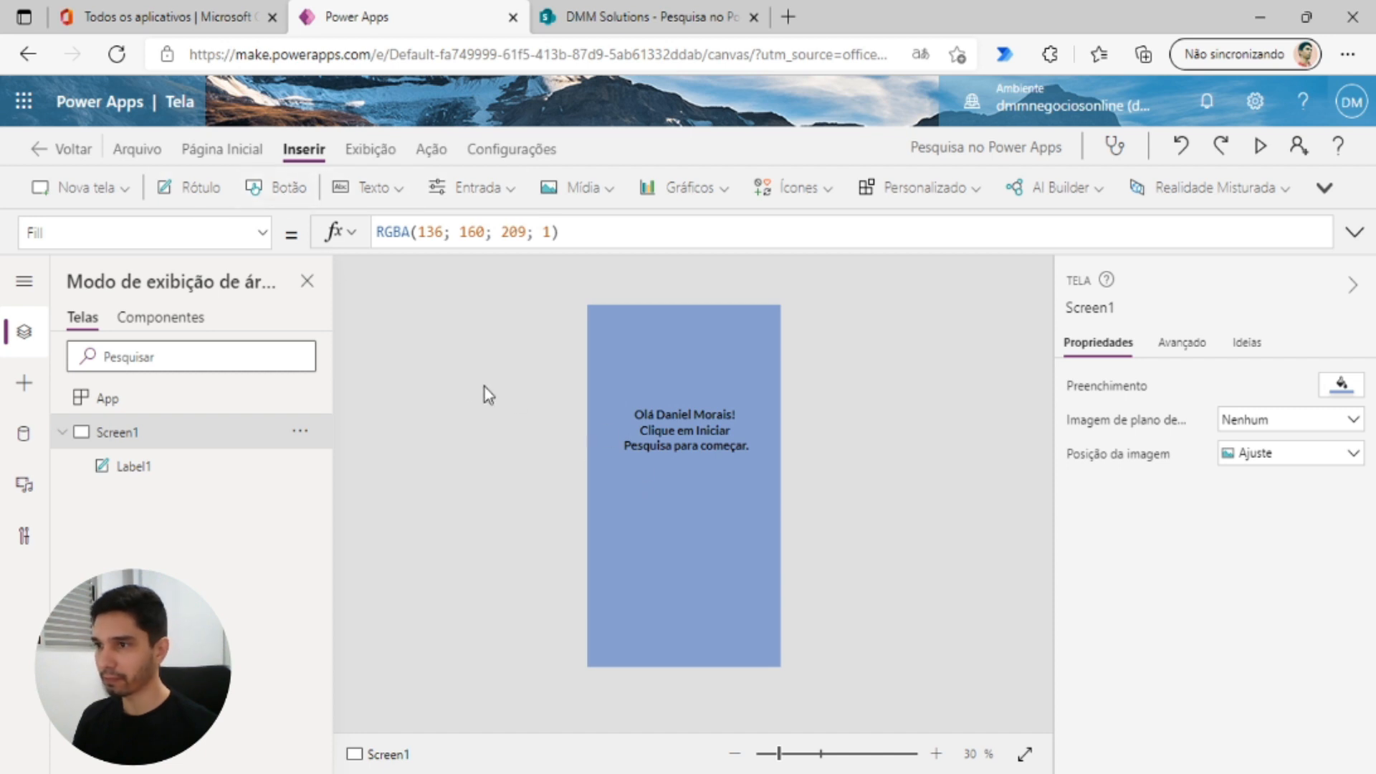
drag(650, 329, 695, 622)
scroll(1211, 630, down, 1)
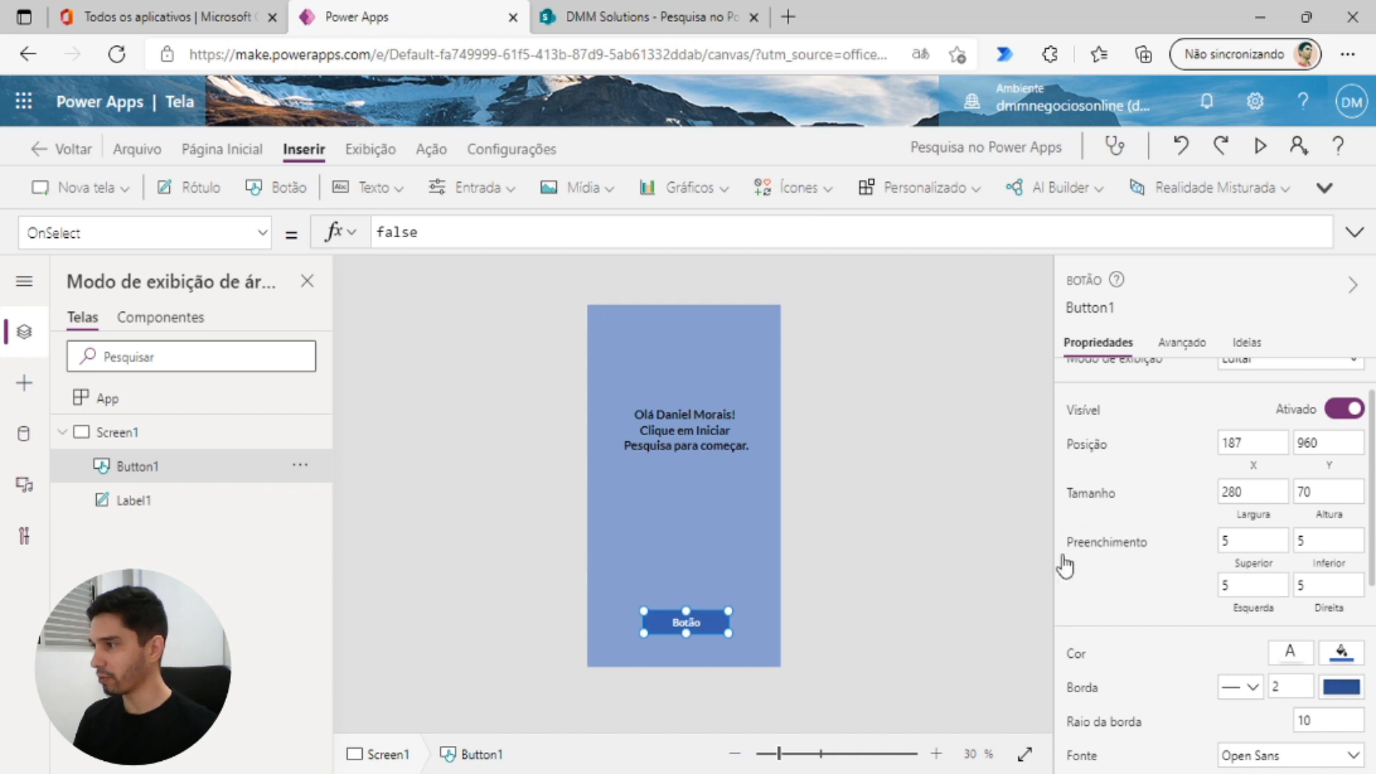
scroll(1161, 599, down, 2)
click(1297, 596)
text(50)
click(956, 572)
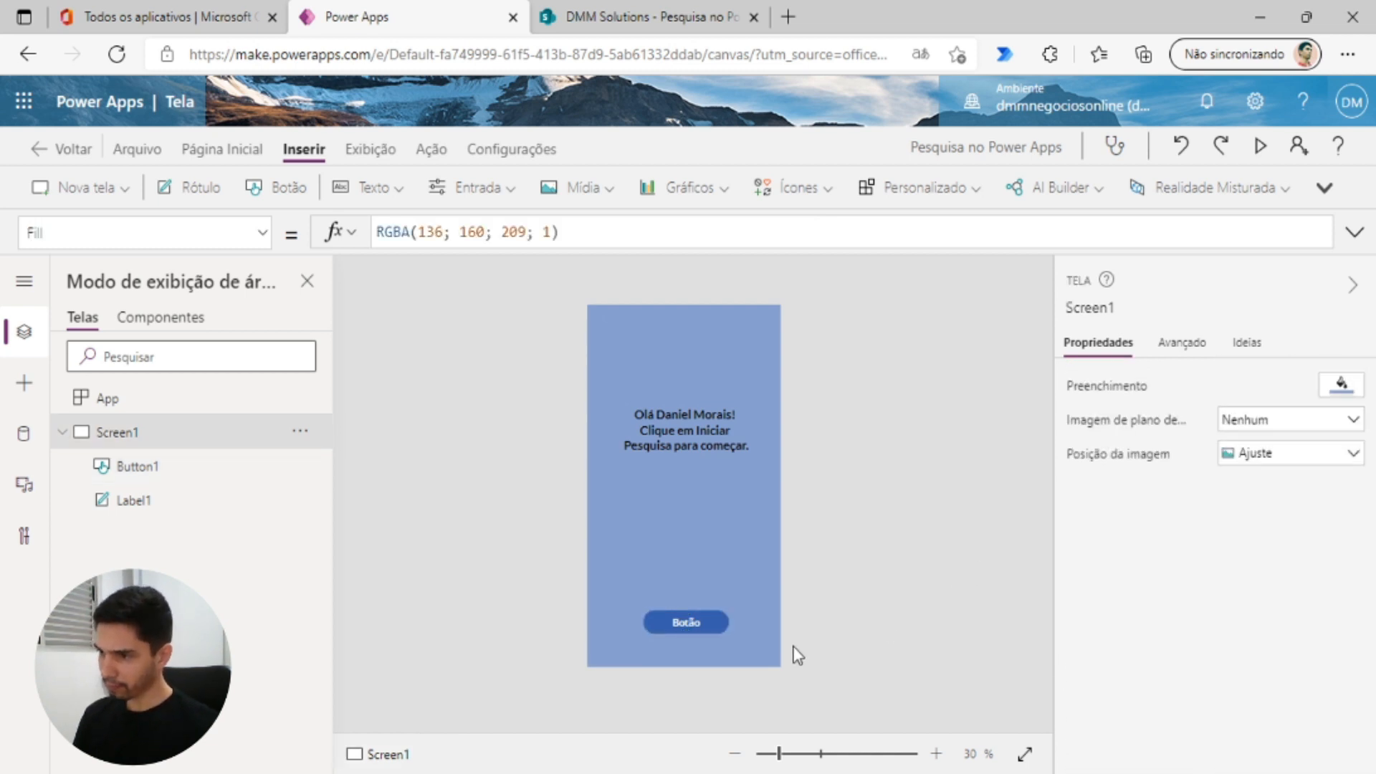
- Change the fill colour of the button on Screen1 to green from the standard colours
click(700, 631)
scroll(760, 607, up, 1)
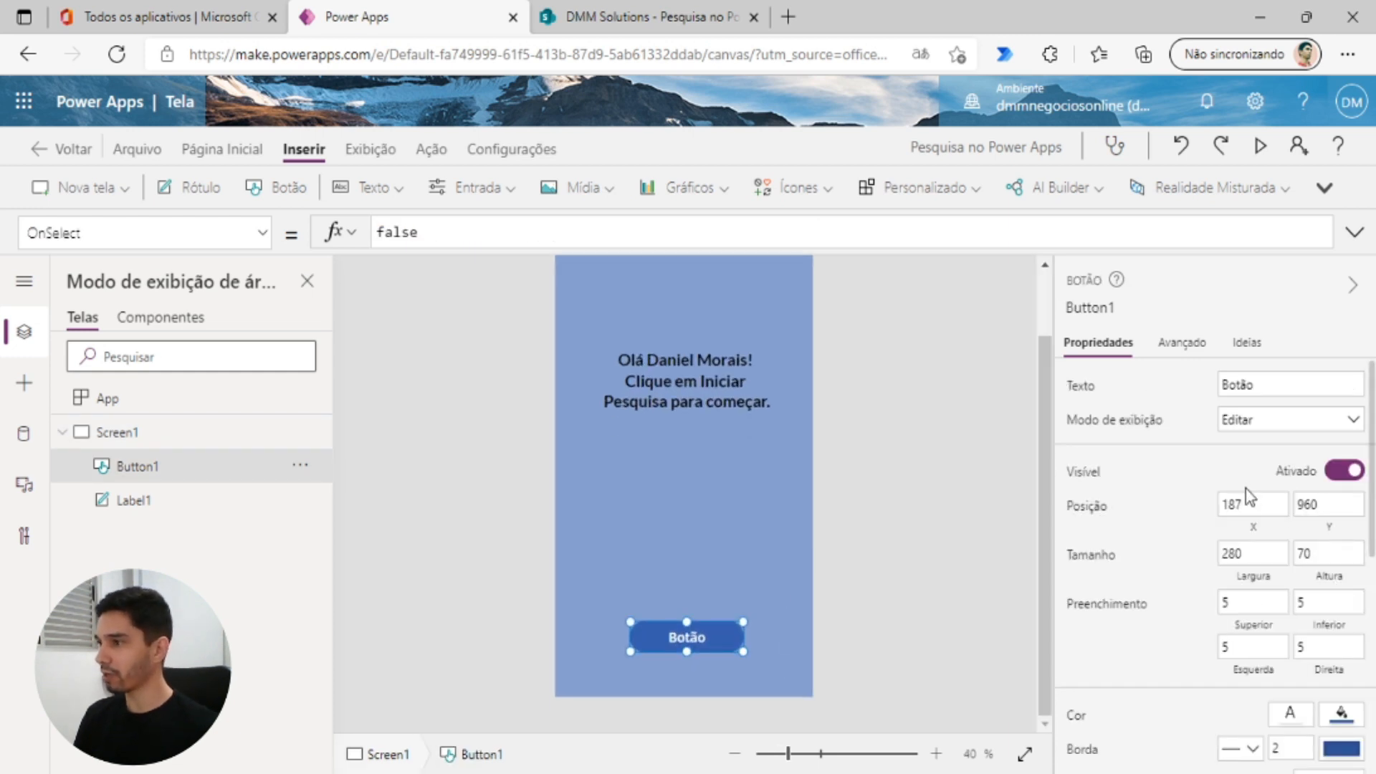
scroll(1168, 561, down, 3)
click(1269, 568)
click(1250, 341)
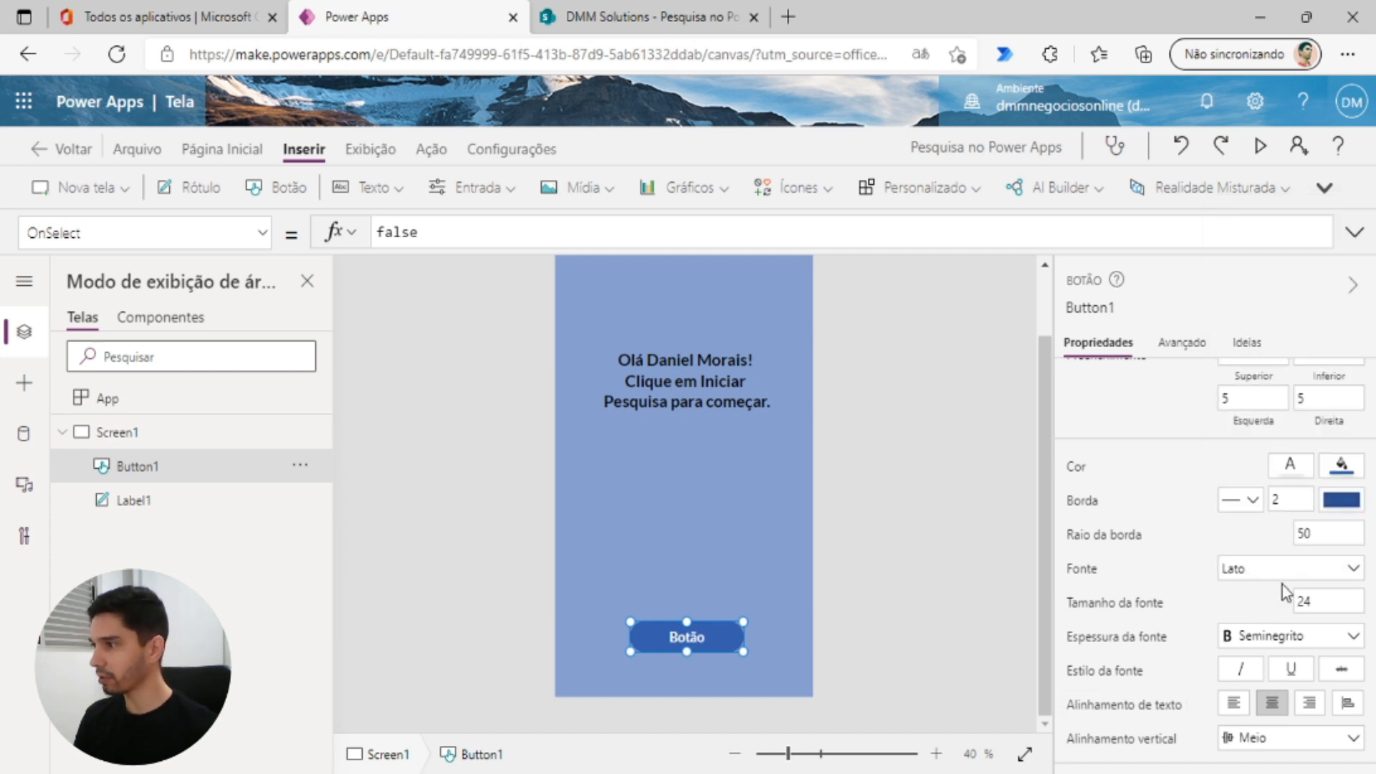
click(1340, 466)
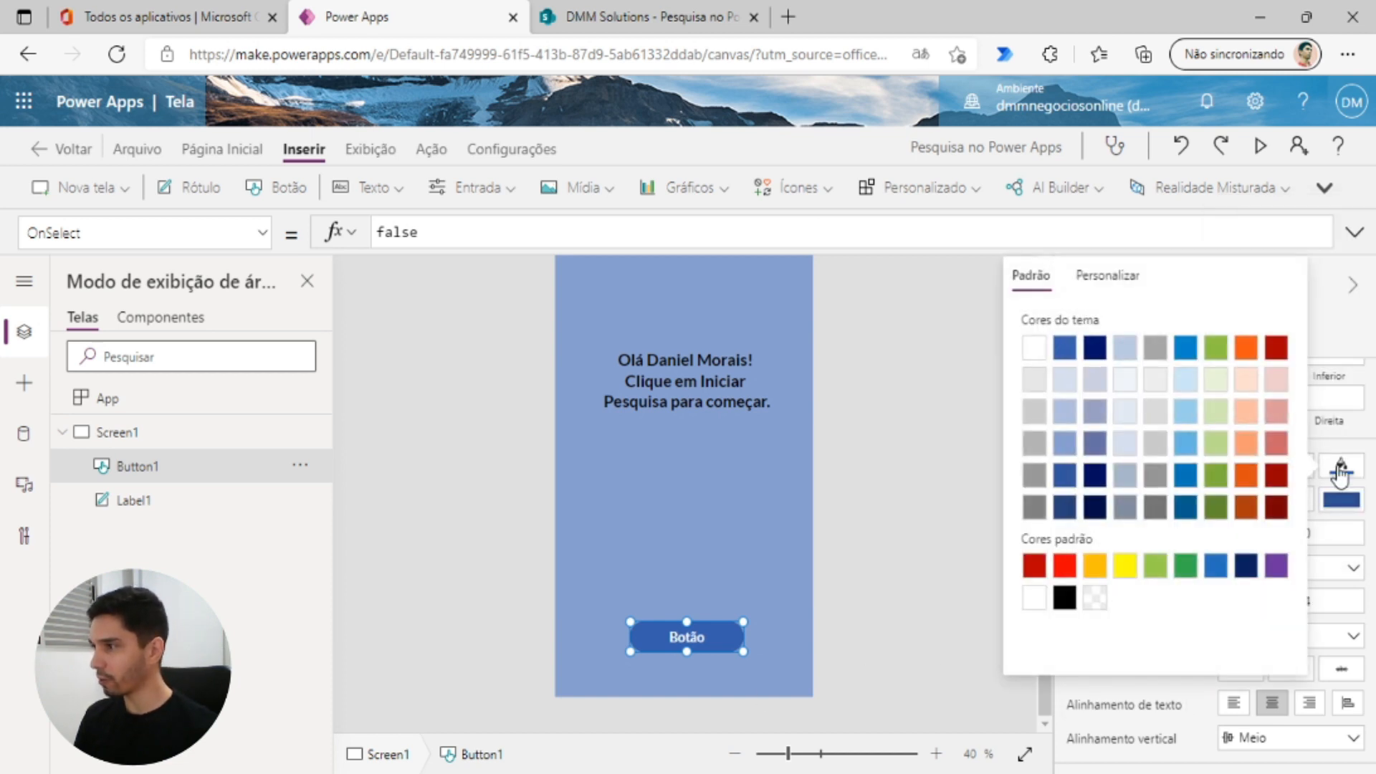
click(1186, 565)
click(889, 630)
click(734, 754)
- Set the green button's text to "Iniciar Pesquisa"
click(688, 625)
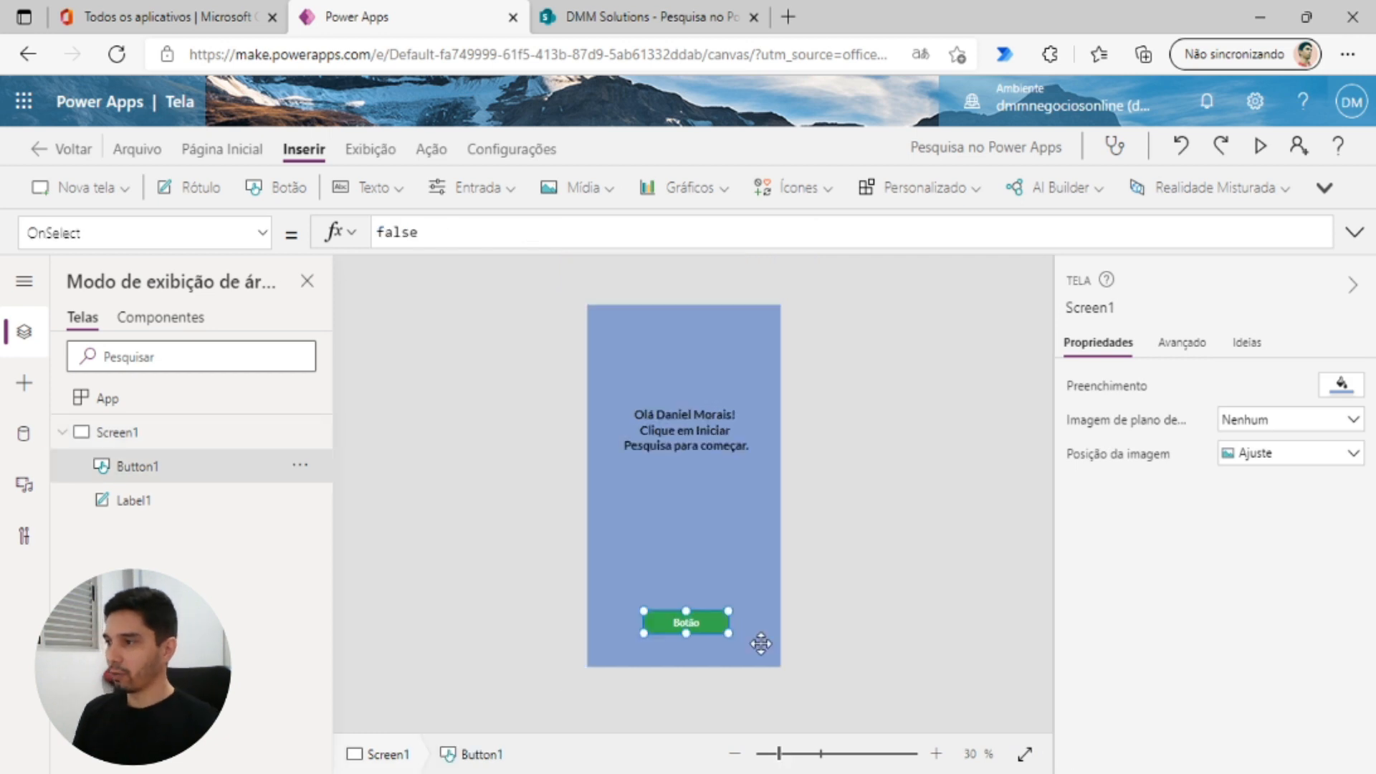
drag(1265, 384, 1193, 382)
text(Iniciar Pesquisa)
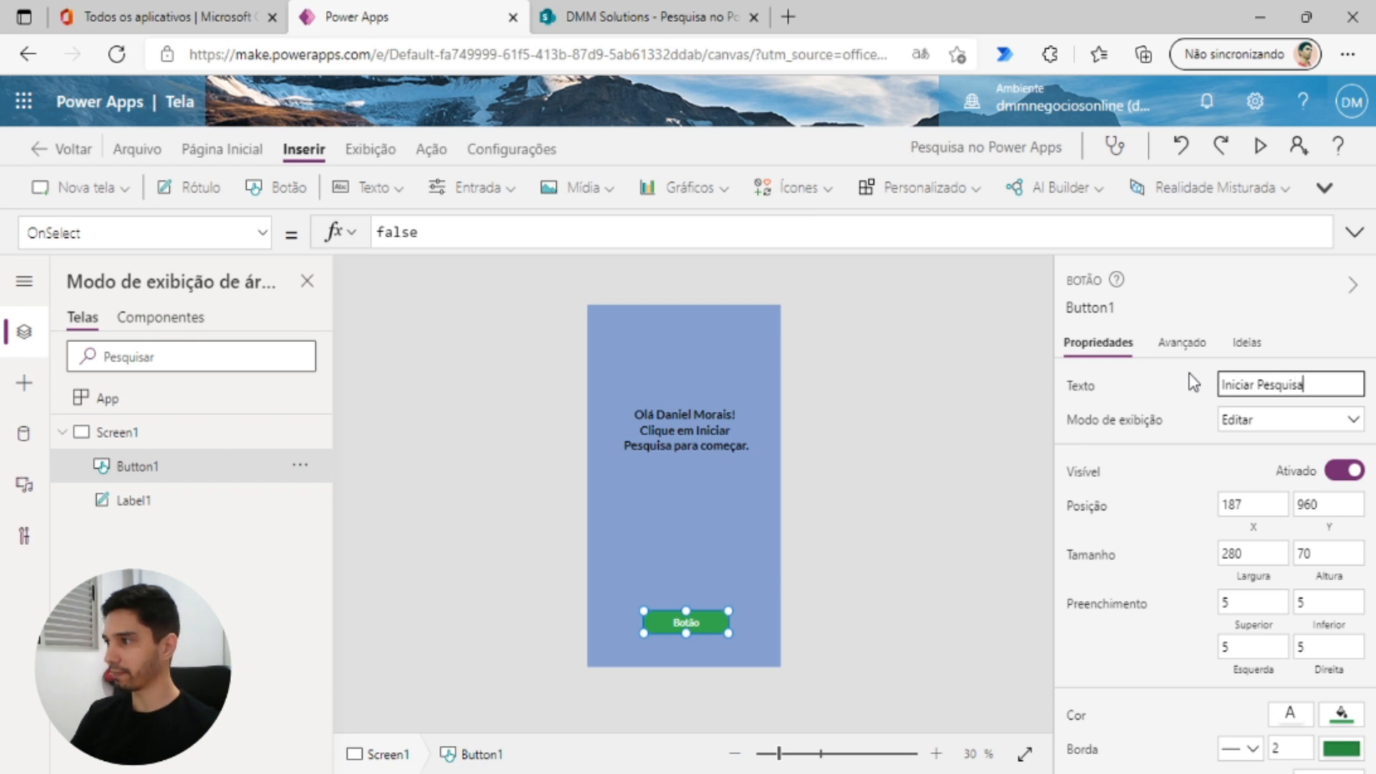
click(878, 598)
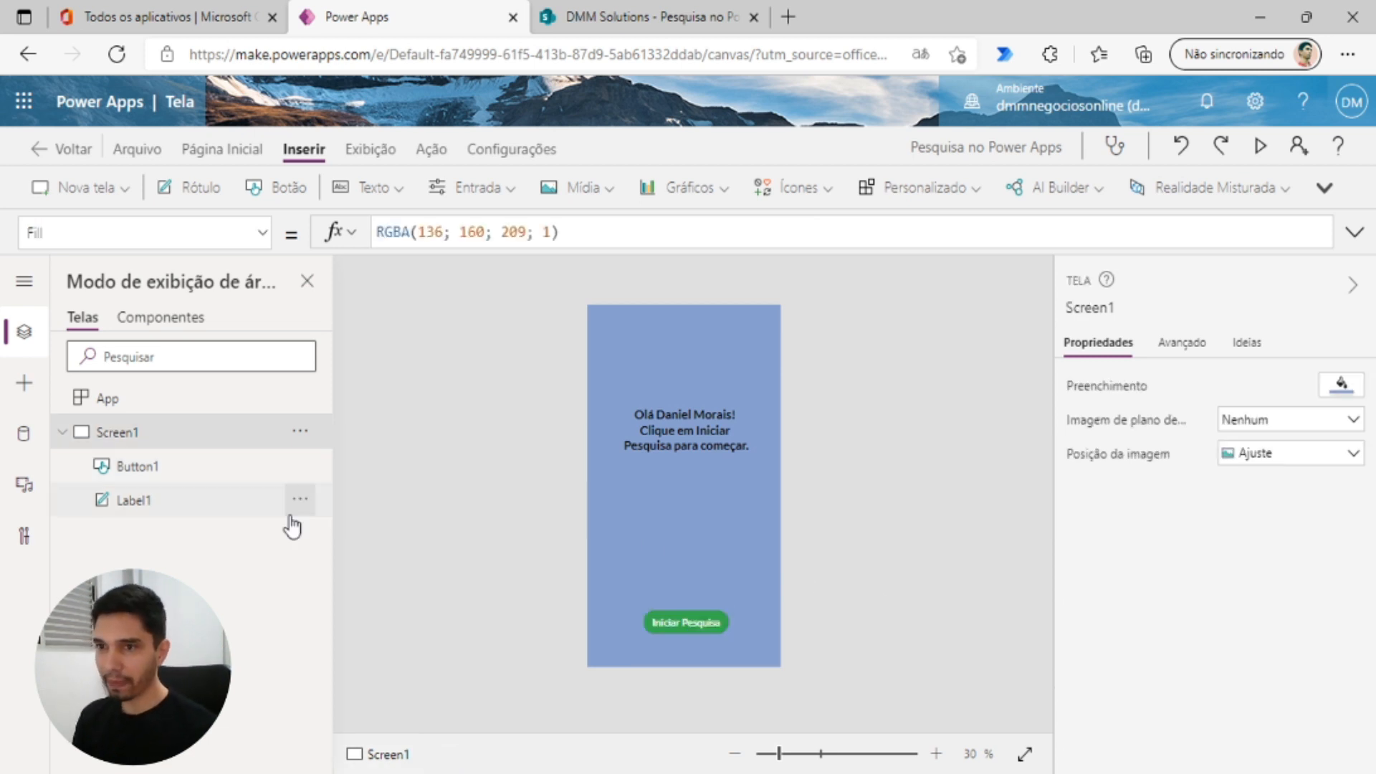
- Check the columns of the Pesquisa no Power Apps list in SharePoint, and add a blank second screen to the app
click(63, 432)
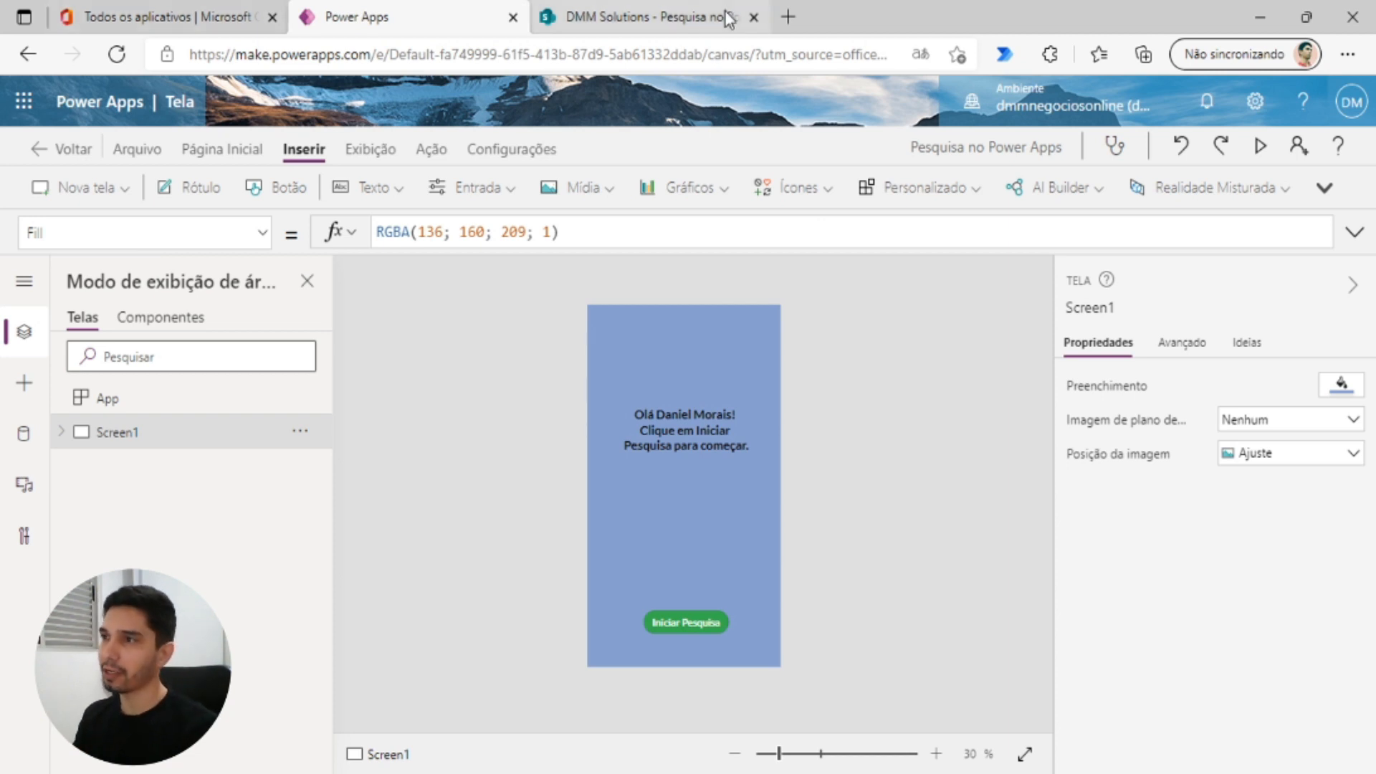
click(681, 17)
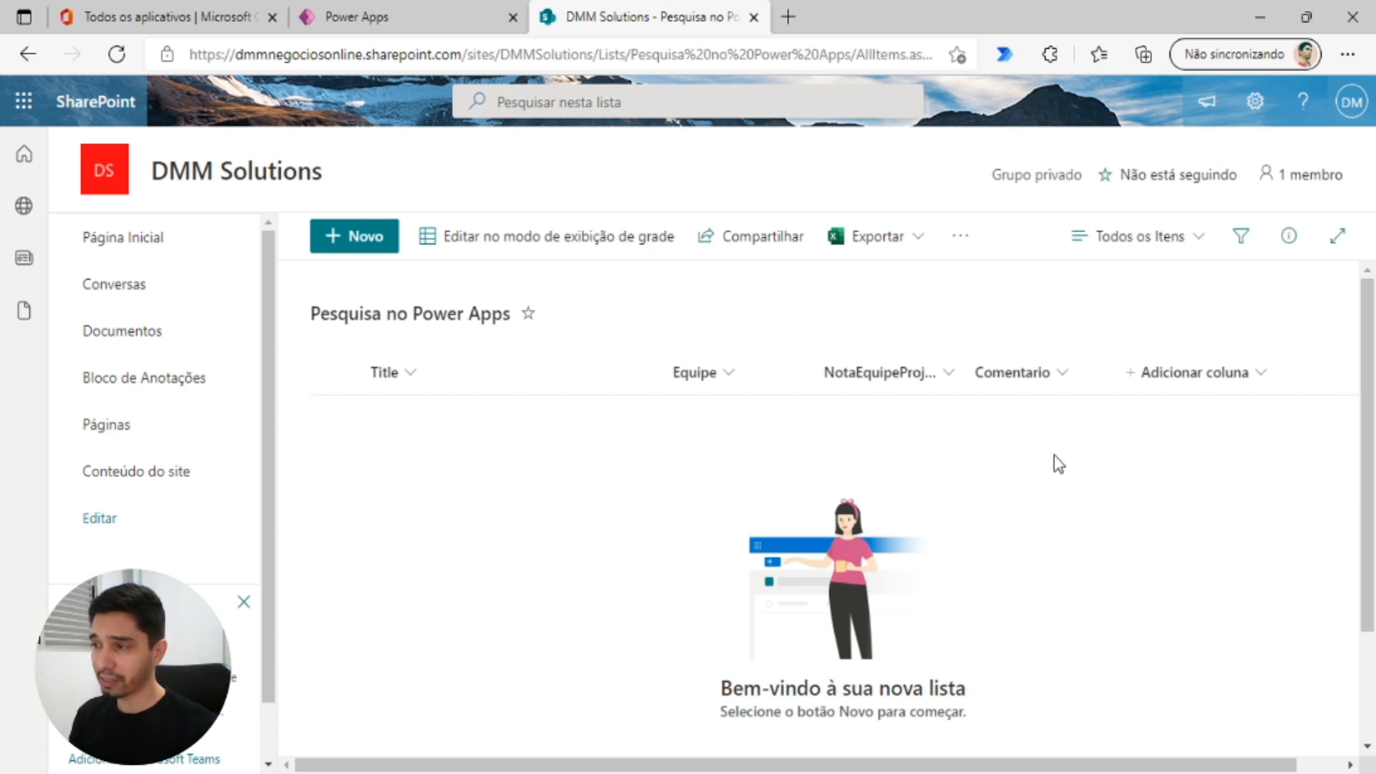
click(424, 15)
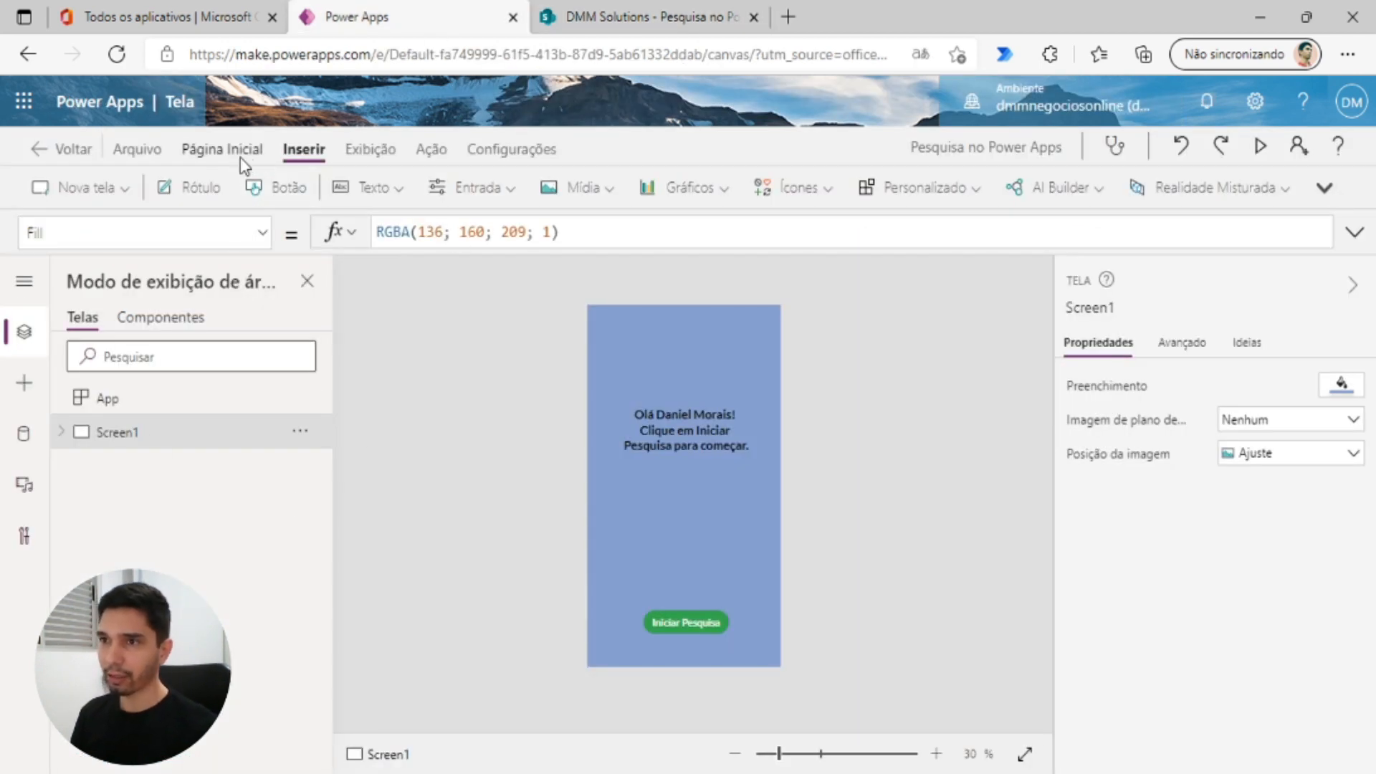
click(96, 190)
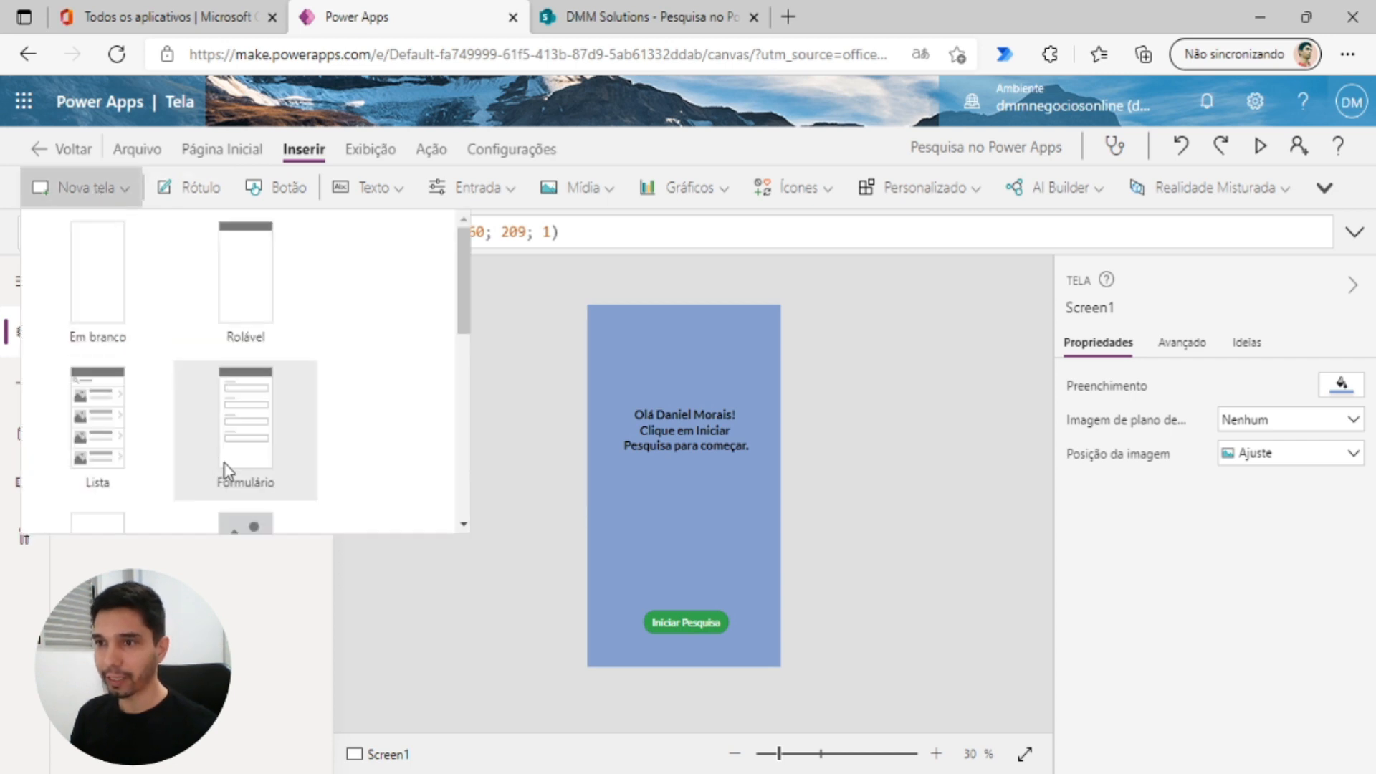
click(102, 299)
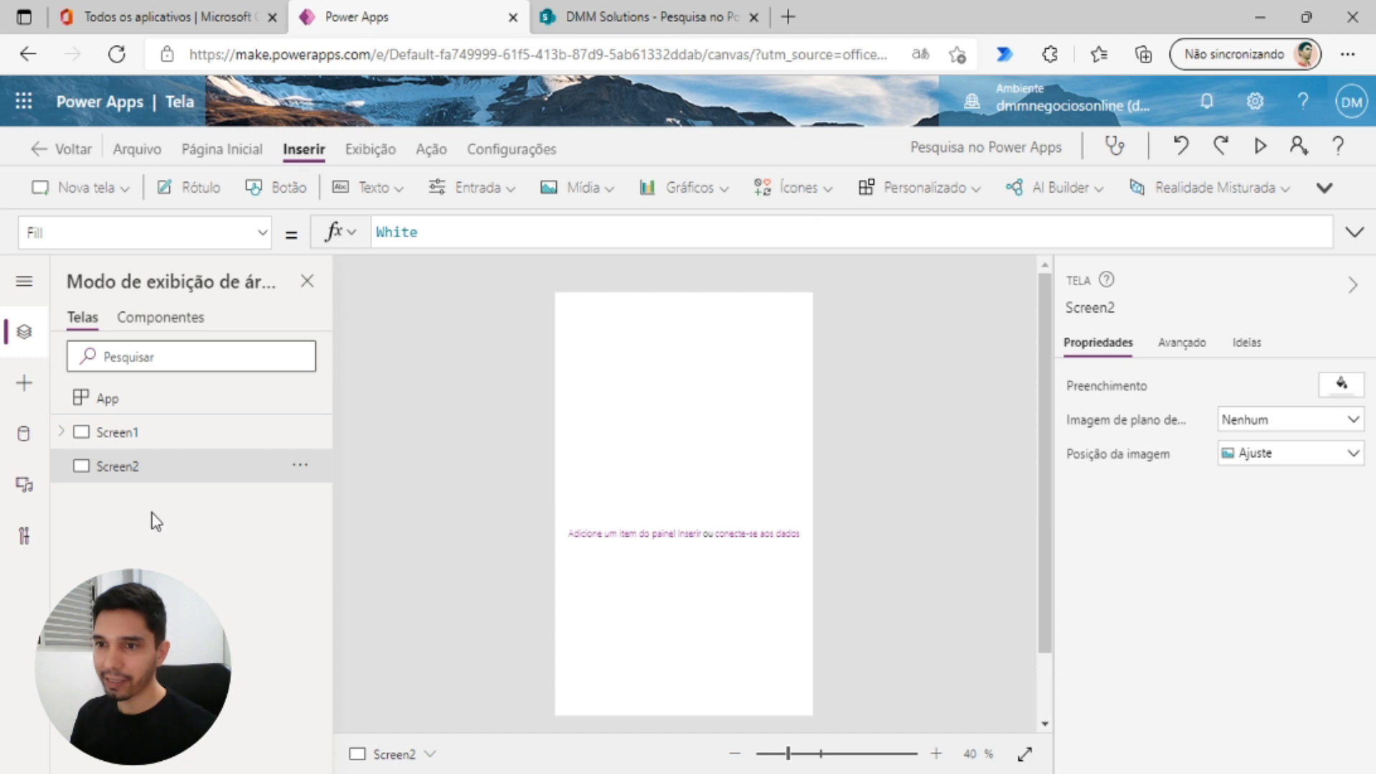
- Insert a rectangle as a full-width header bar along the top edge of Screen2, 640 wide and about 85 high
click(23, 383)
scroll(119, 472, down, 5)
scroll(104, 570, down, 4)
click(101, 559)
drag(588, 311, 814, 319)
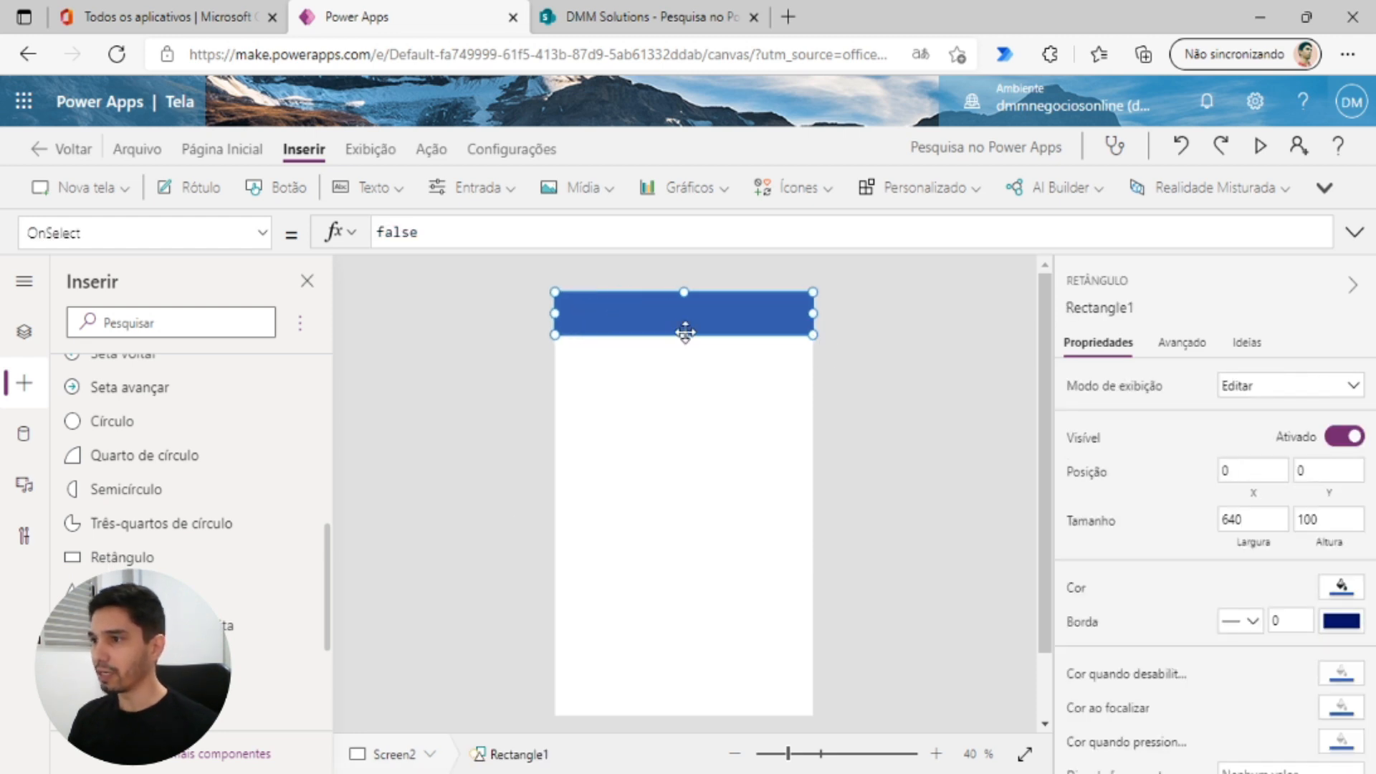
drag(685, 334, 688, 330)
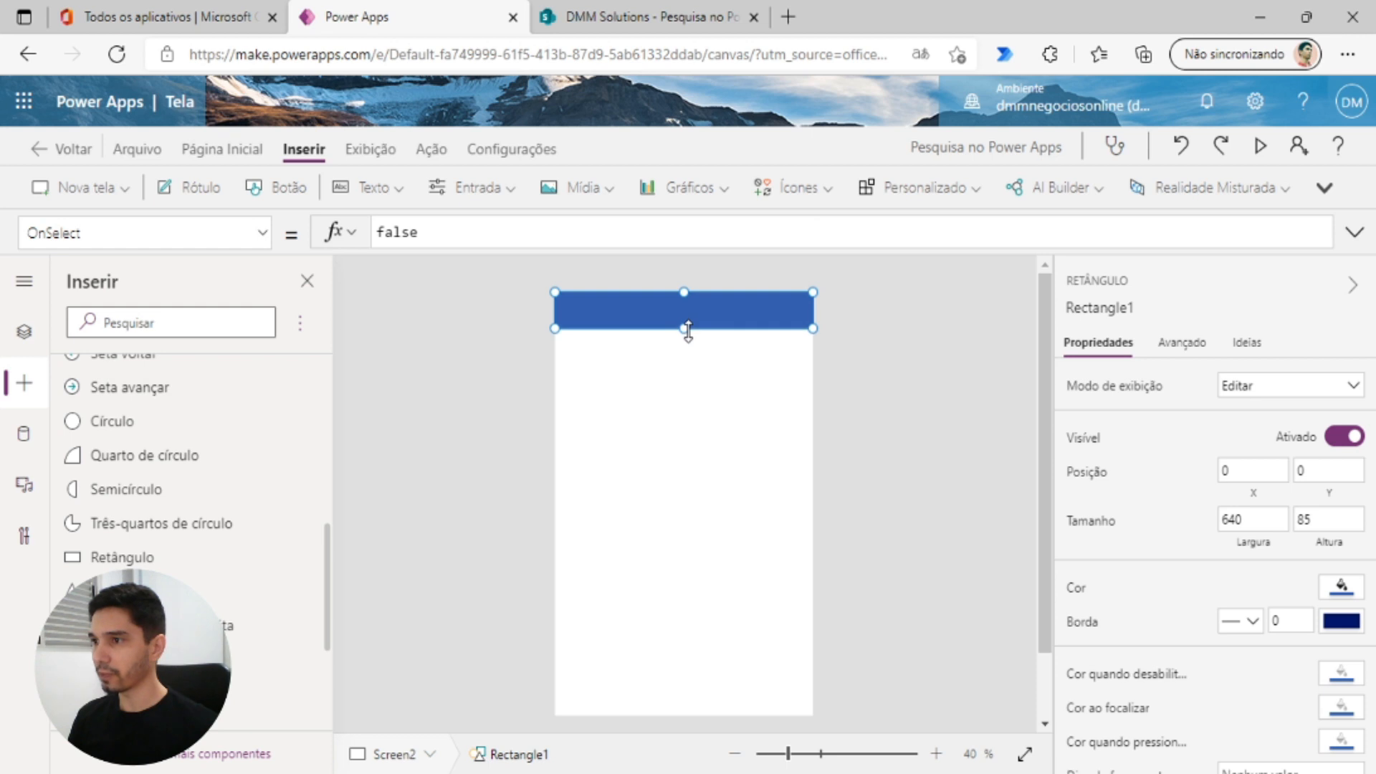
- Insert a text label on Screen2, place it below the header bar and centre its text
click(793, 354)
scroll(630, 329, down, 1)
click(373, 187)
click(379, 227)
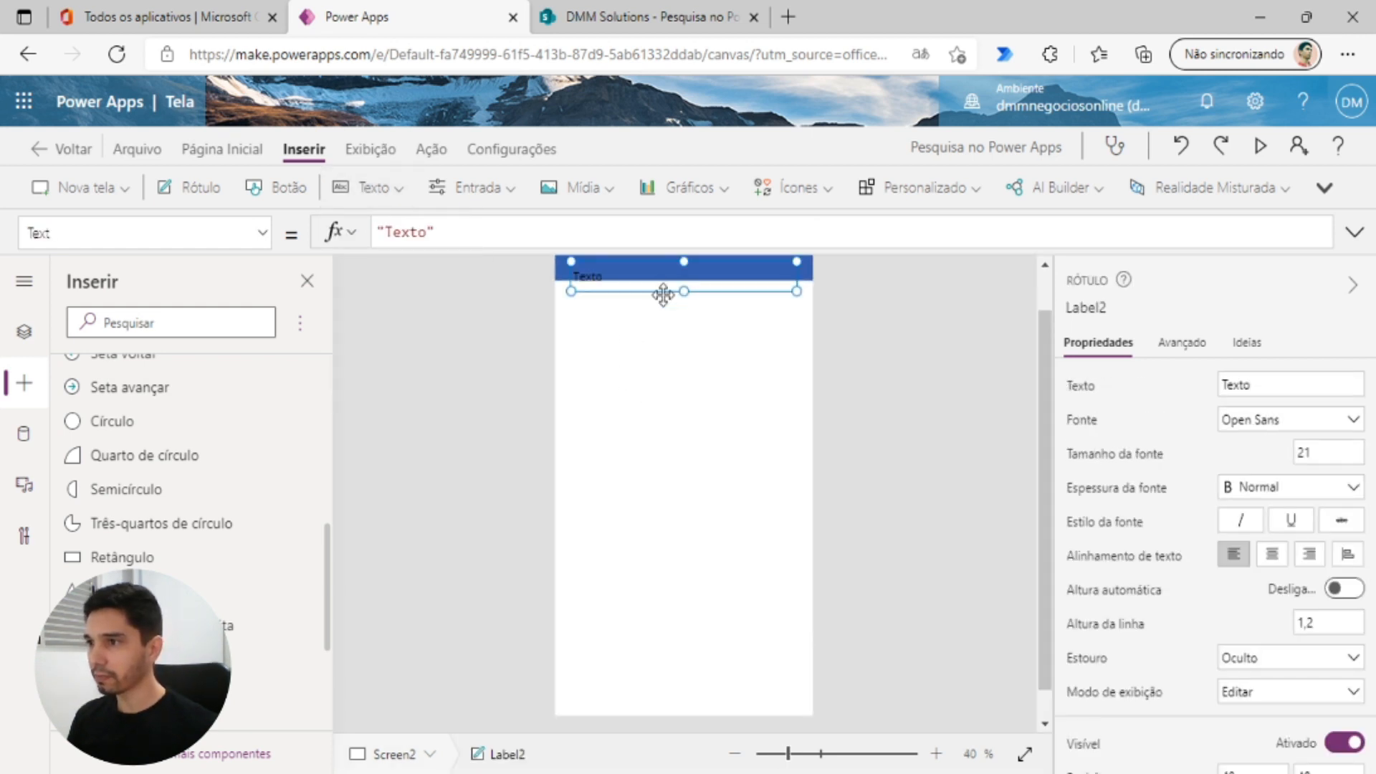
drag(660, 286, 678, 353)
click(1274, 562)
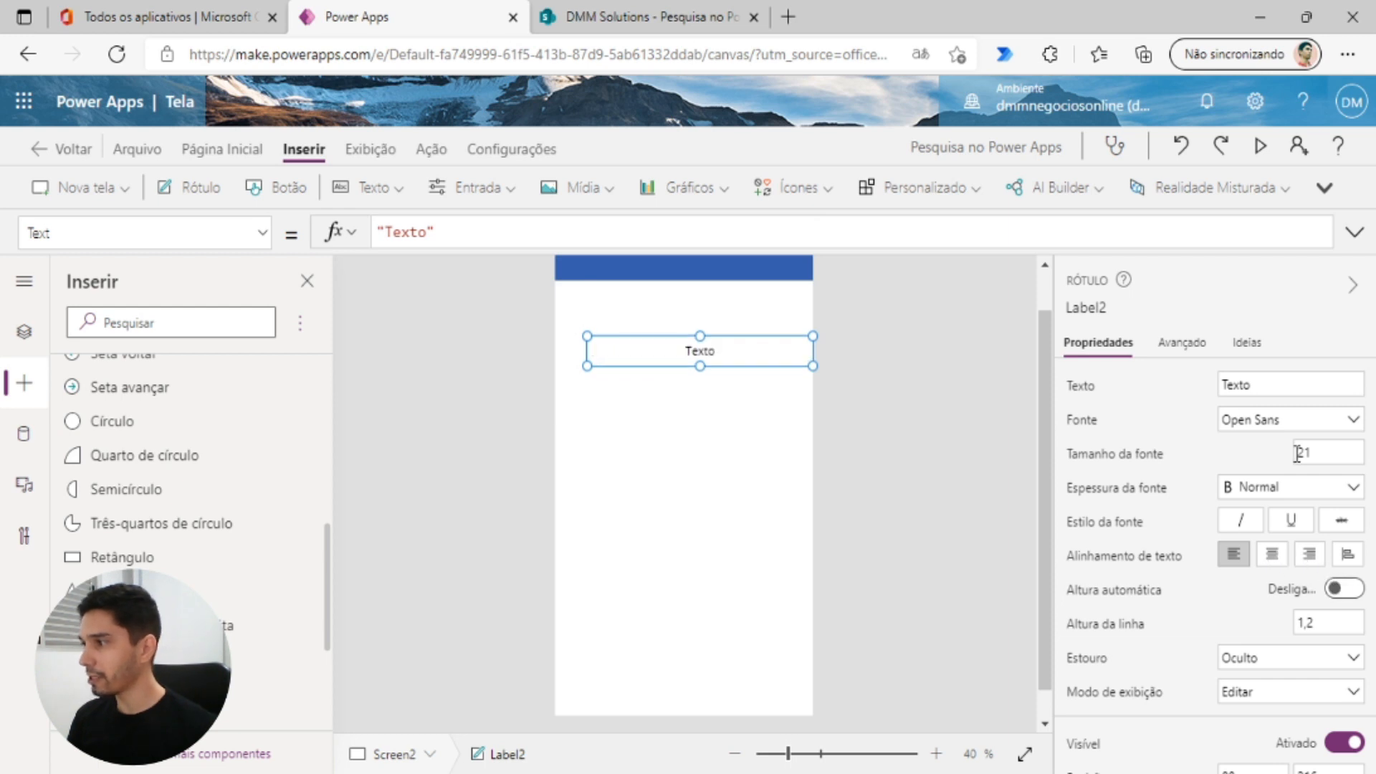
- Set the new label's font to Lato, size 30, with Seminegrito weight
click(1299, 451)
text(30)
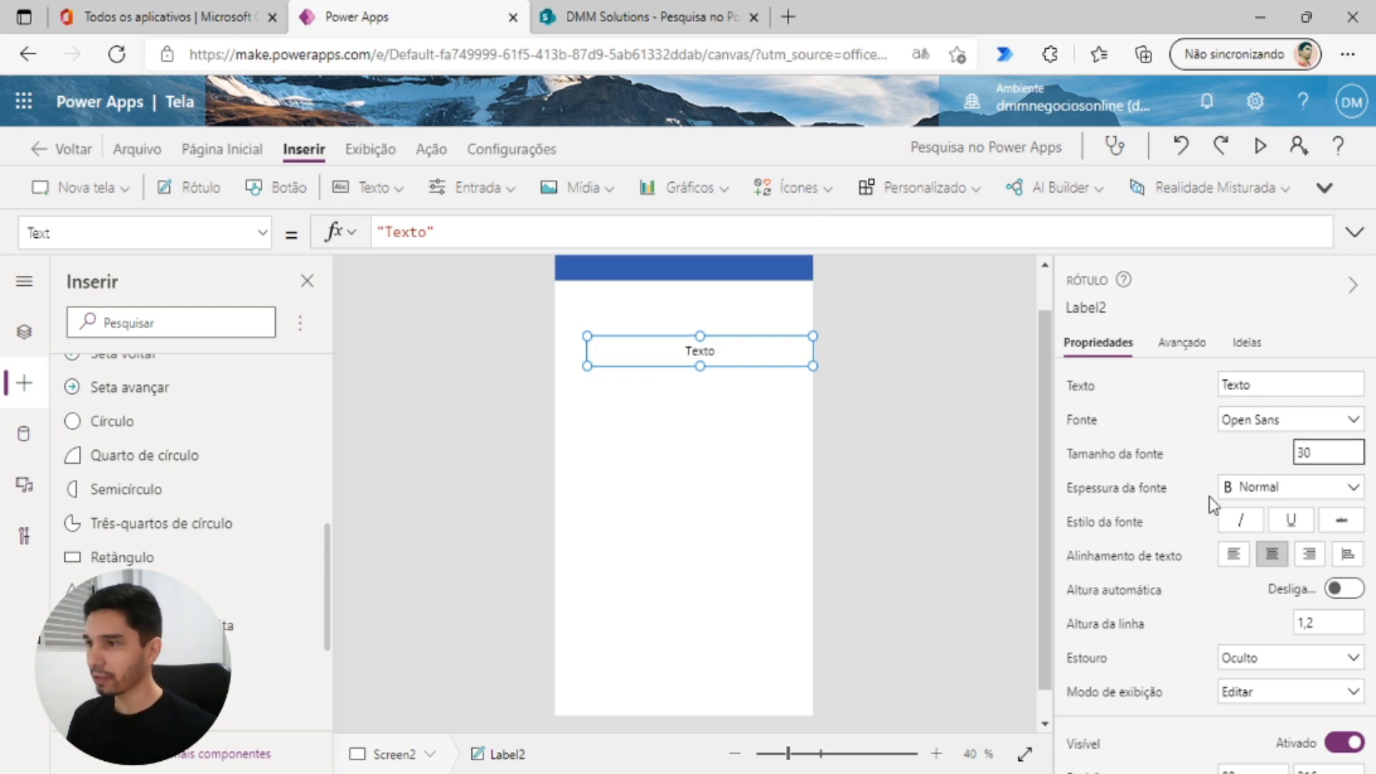
click(1259, 411)
click(1263, 418)
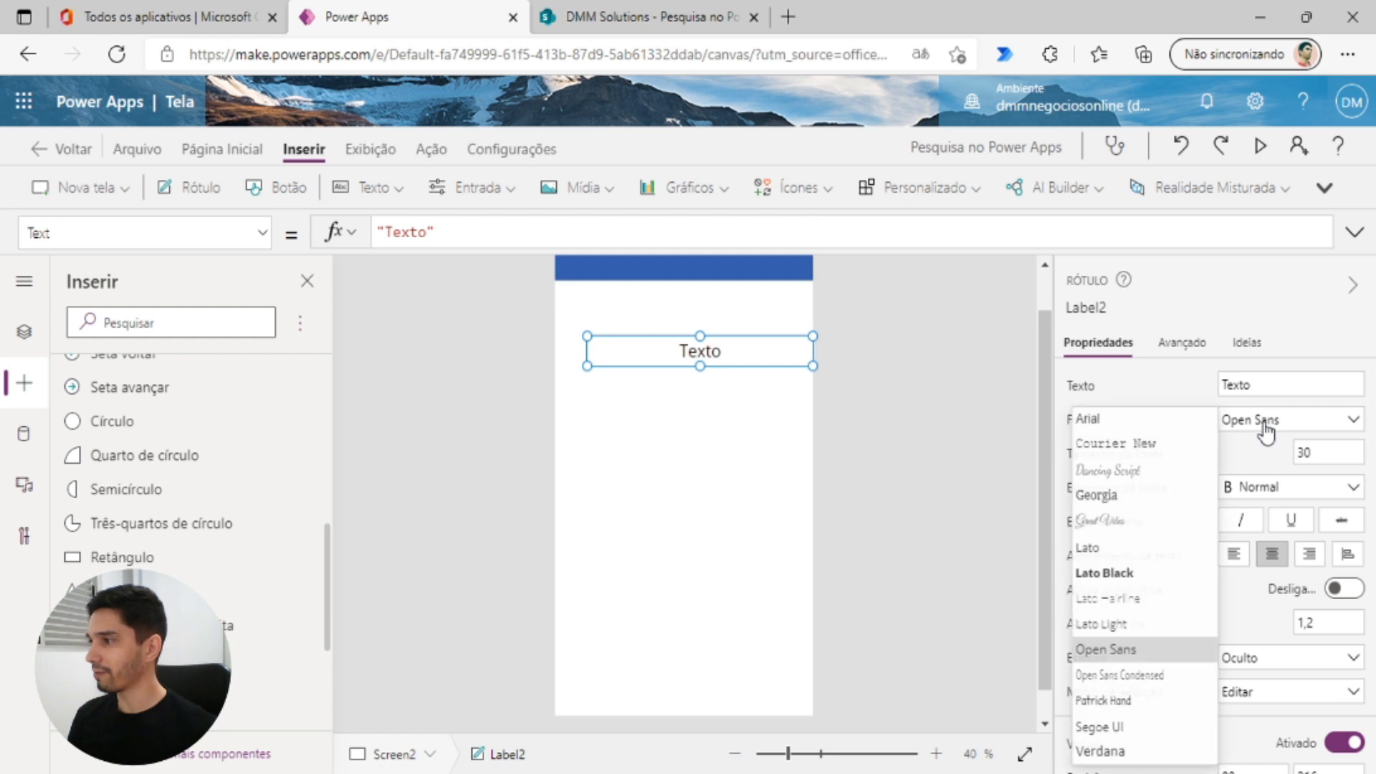
click(1130, 549)
click(1288, 487)
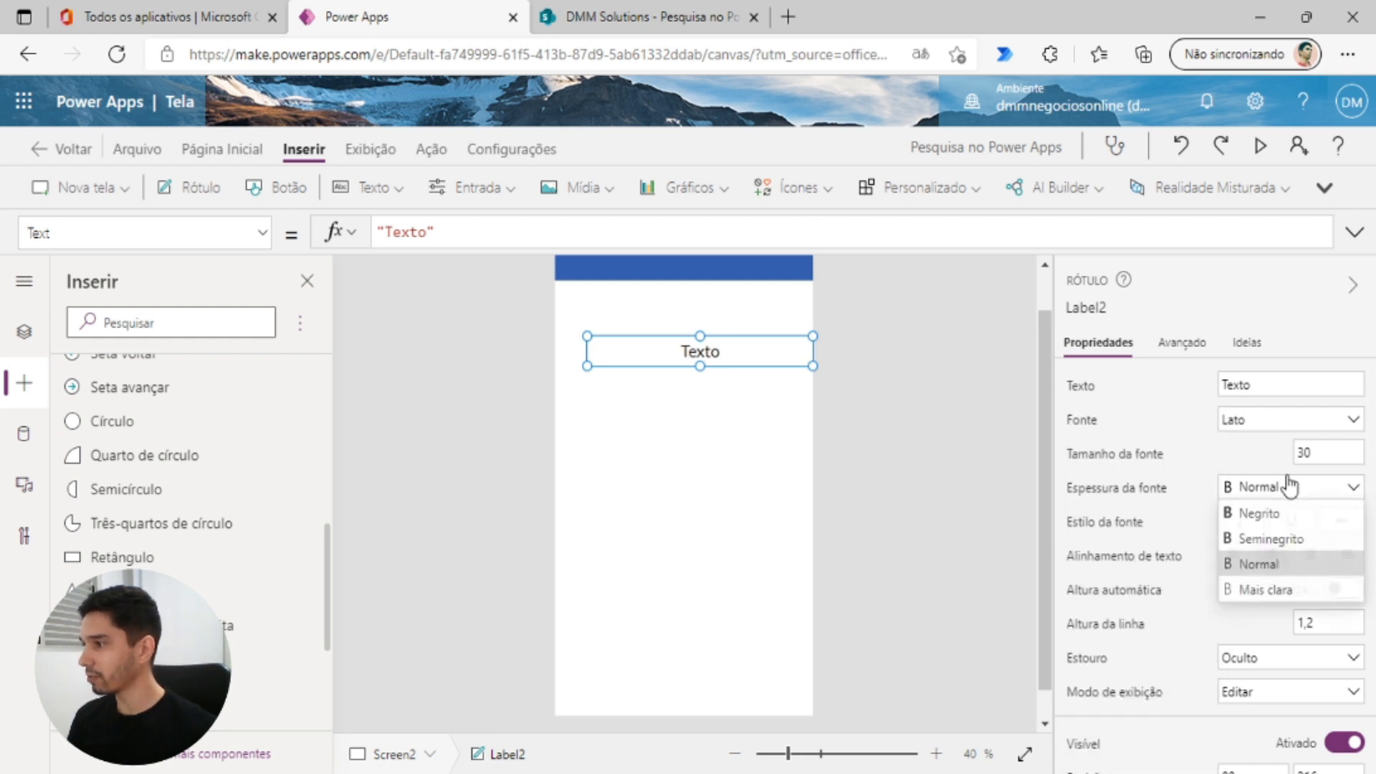
click(1301, 539)
- Set the label's text formula to "Pergunta 1"
click(409, 241)
double_click(395, 237)
text(Pergunta 1)
click(519, 337)
click(762, 349)
- Move the "Pergunta 1" label onto the header bar and centre it there at X 40, Y 7
drag(707, 349, 695, 270)
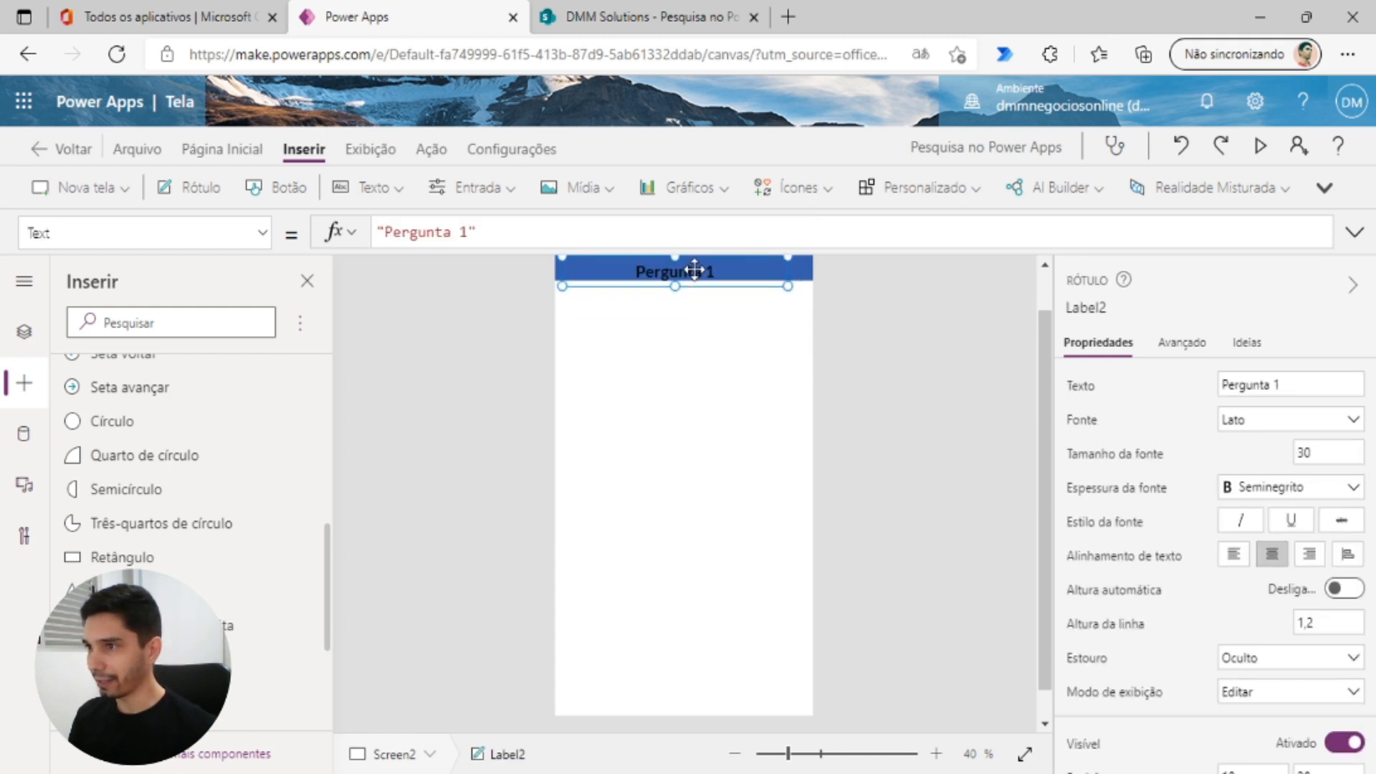
scroll(715, 390, down, 1)
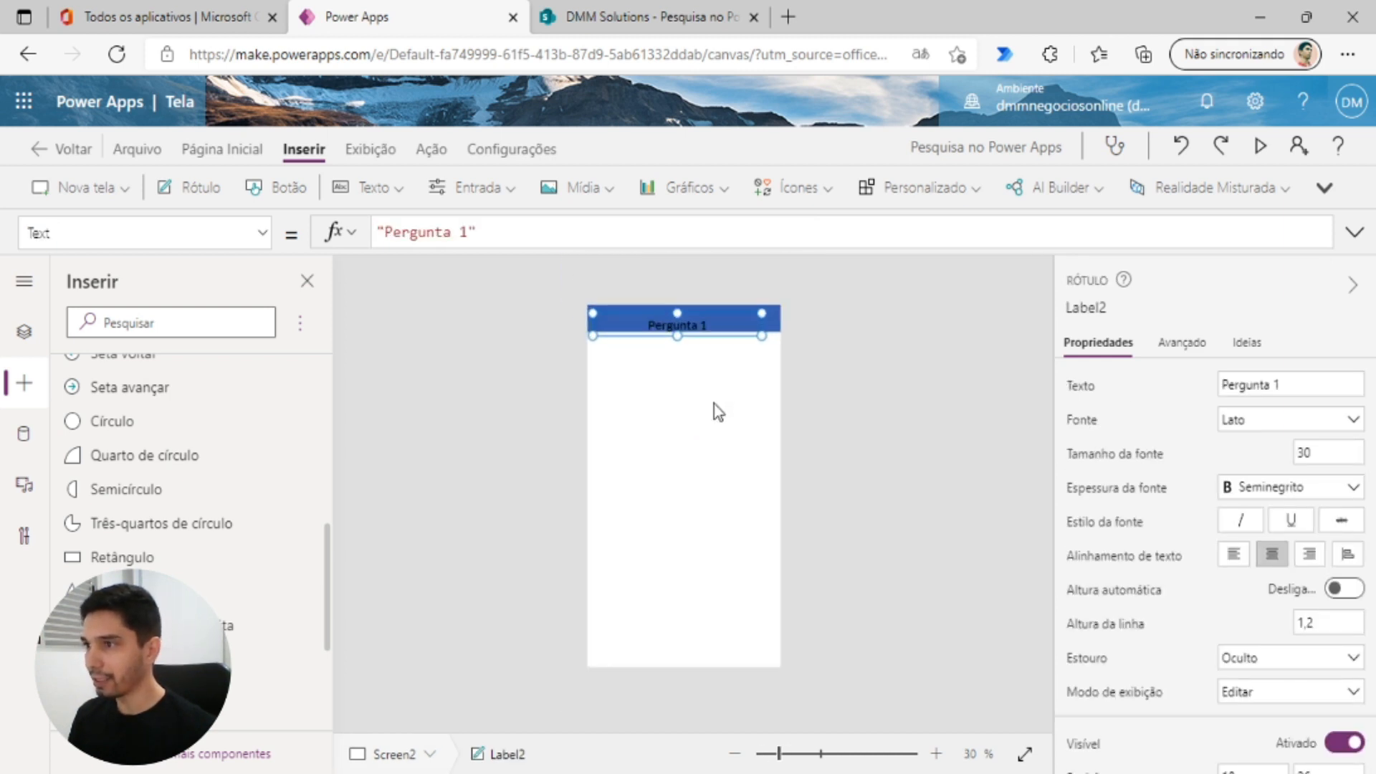
scroll(758, 337, up, 2)
drag(728, 281, 738, 271)
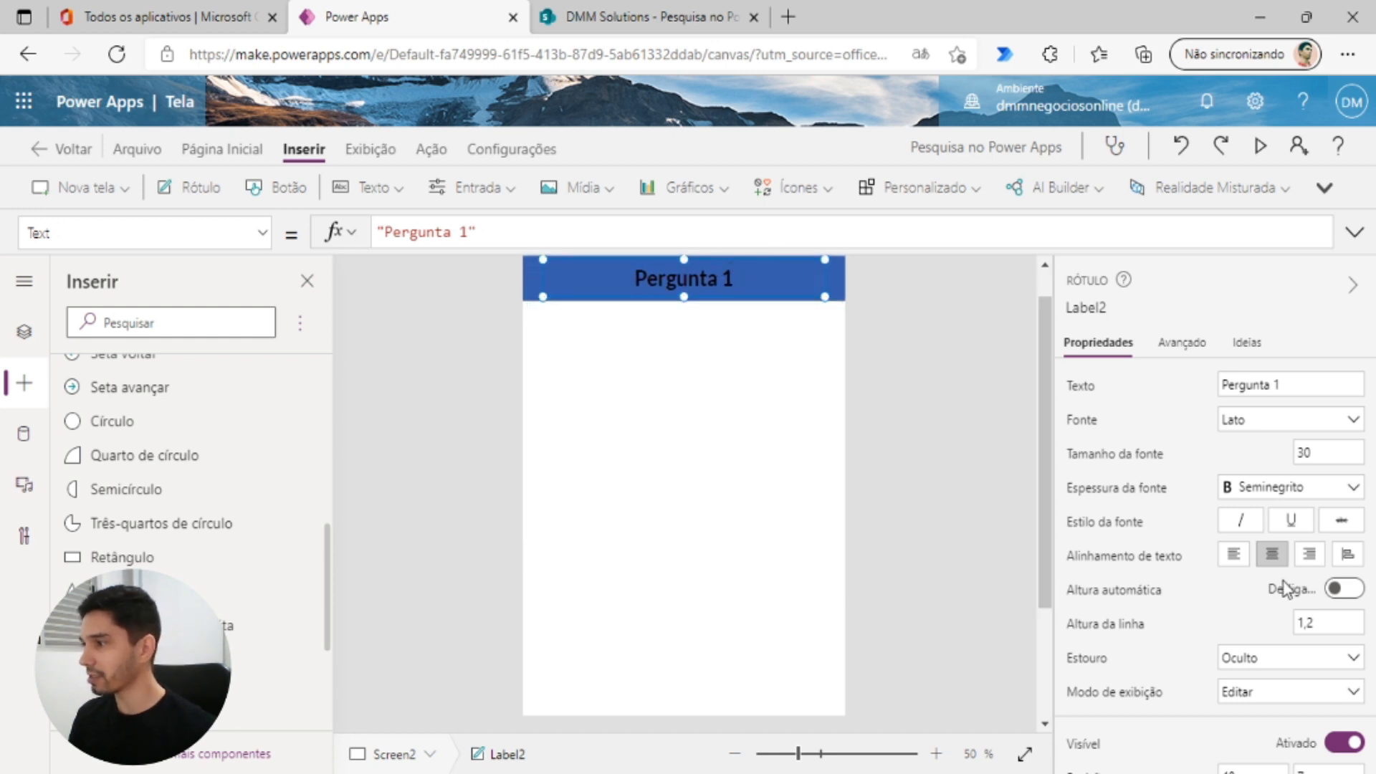
- Change the text colour of the "Pergunta 1" label to white
scroll(1293, 567, down, 3)
scroll(1297, 573, down, 1)
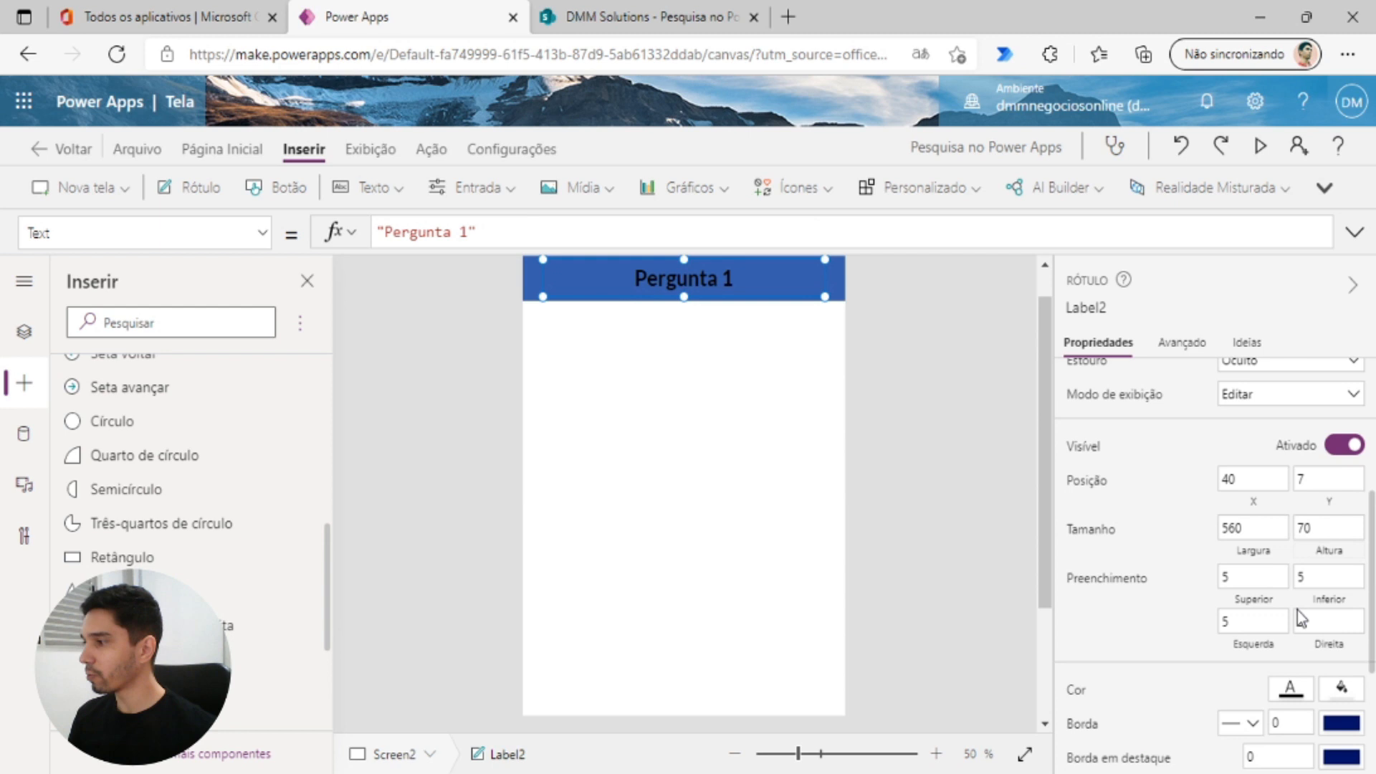
click(1294, 677)
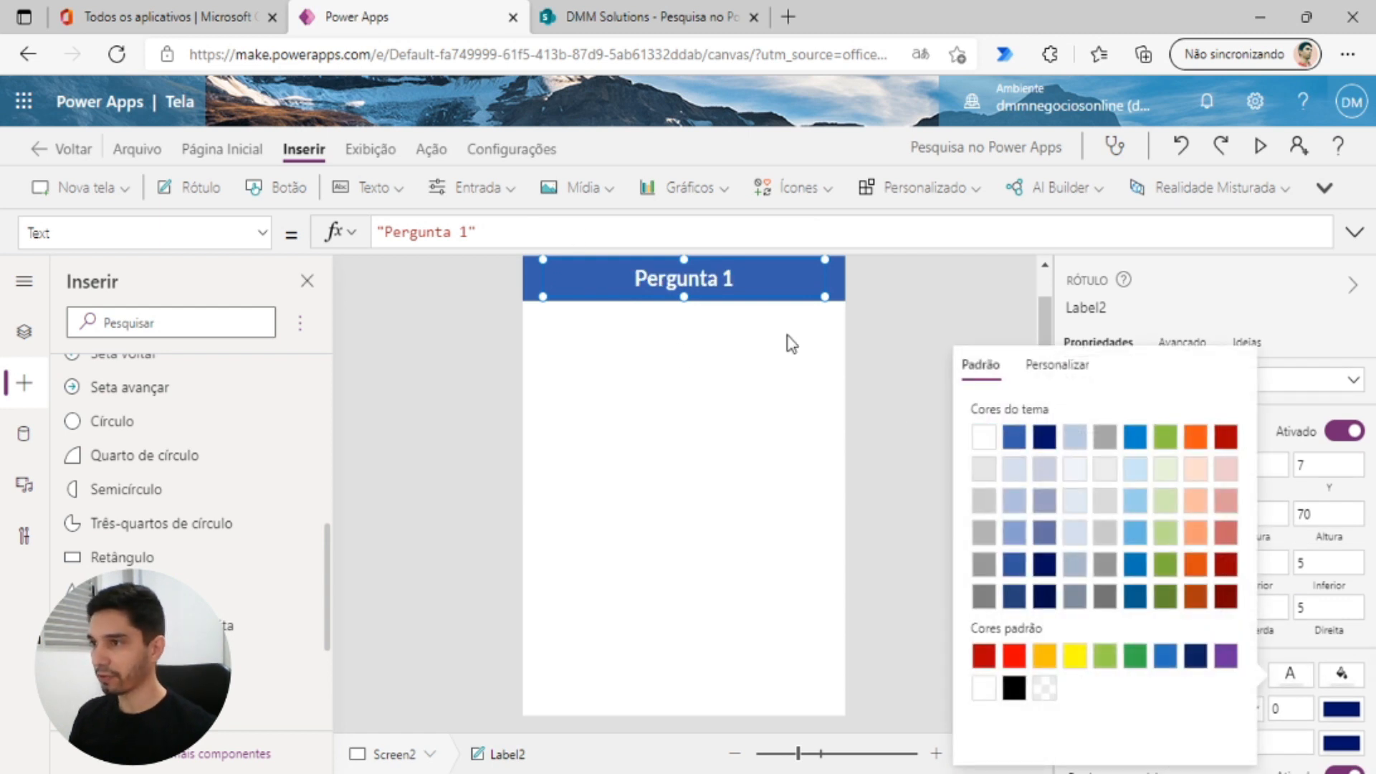
click(896, 422)
scroll(897, 419, down, 2)
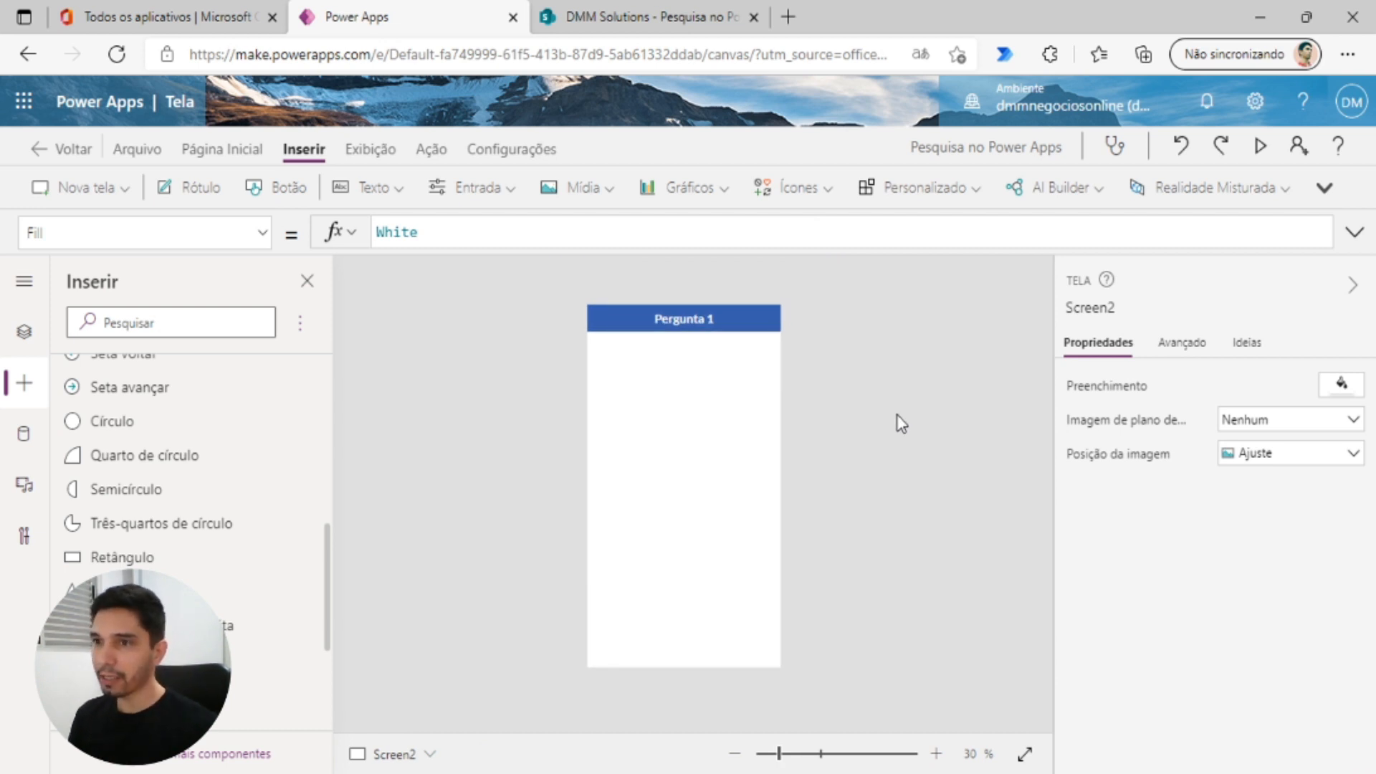
scroll(154, 476, up, 3)
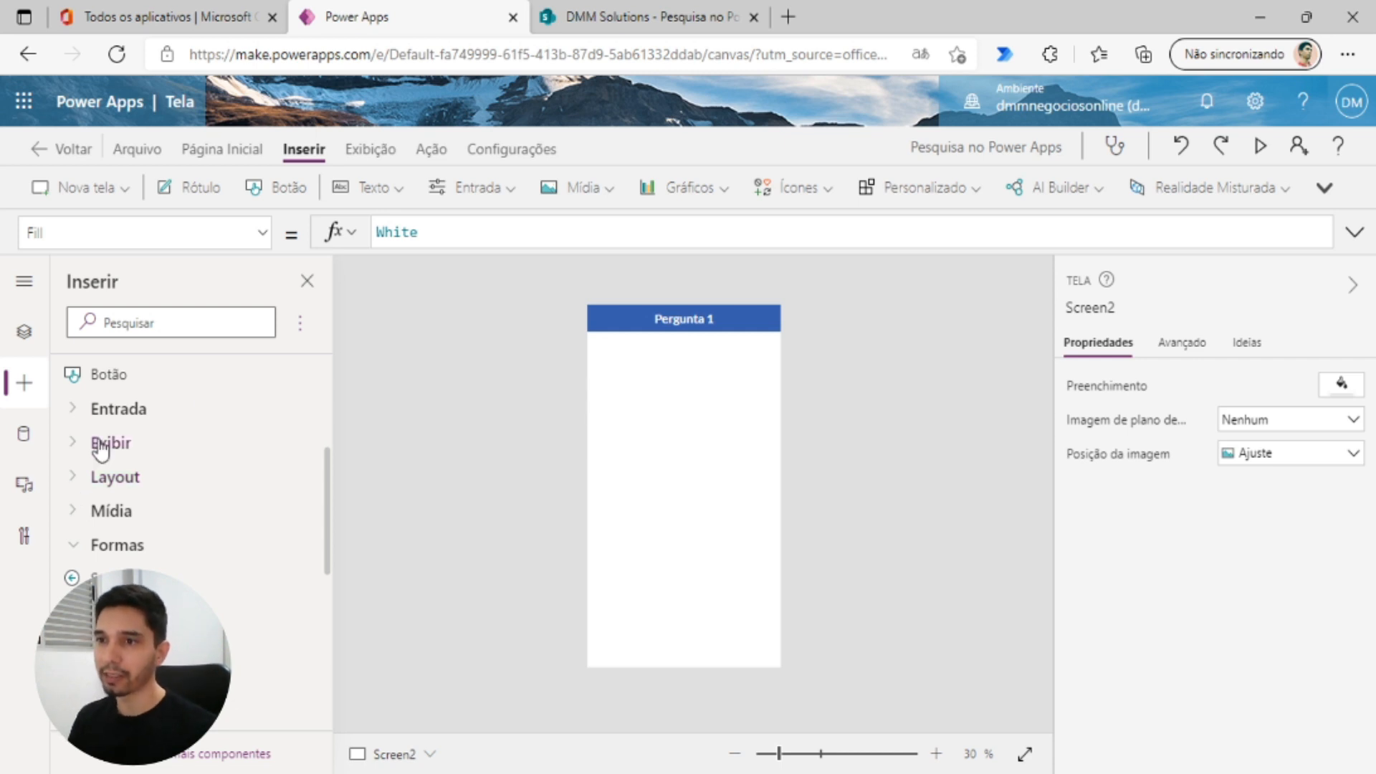
click(155, 379)
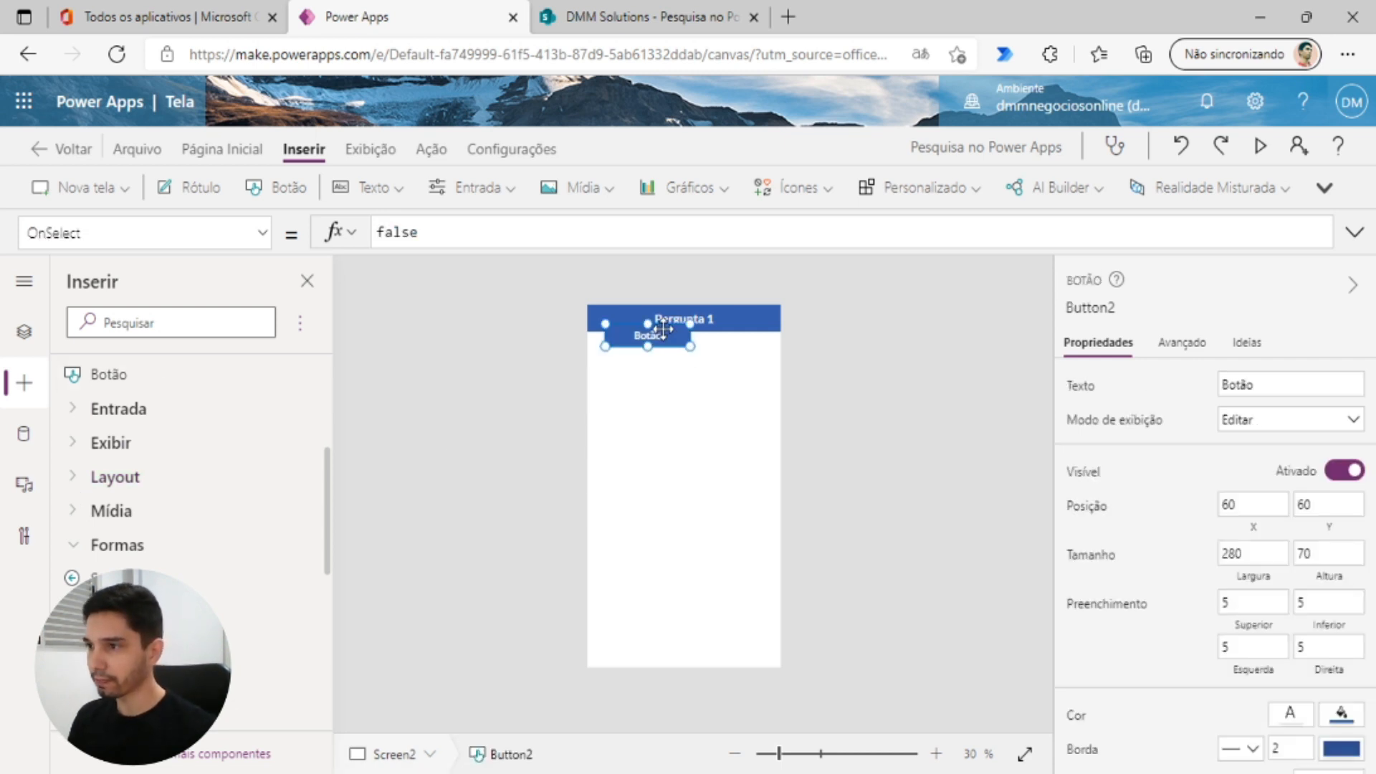
key(Delete)
scroll(184, 409, up, 3)
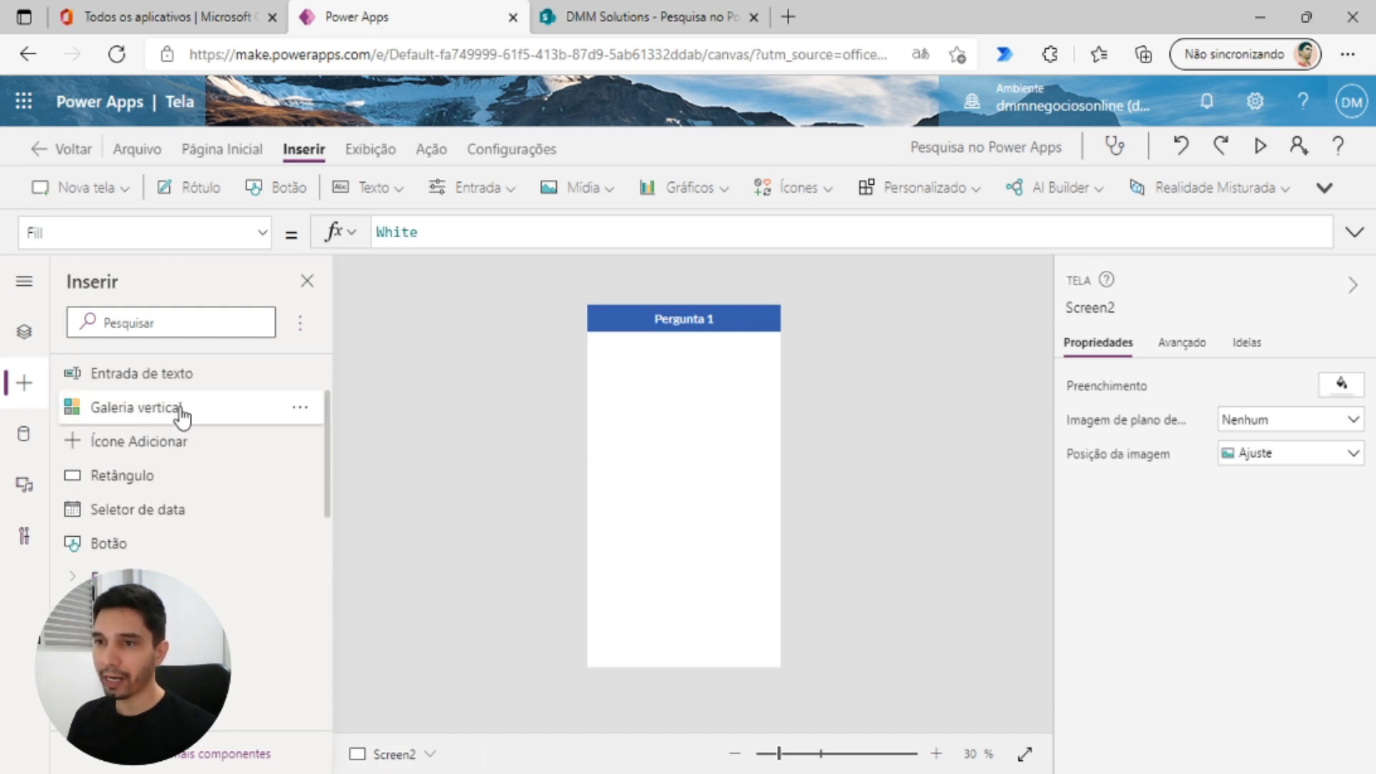
scroll(164, 432, up, 2)
- Copy the "Iniciar Pesquisa" button from Screen1 to Screen2, shrink it to about 246 by 56 and place it in the lower-right corner of the app screen
click(23, 331)
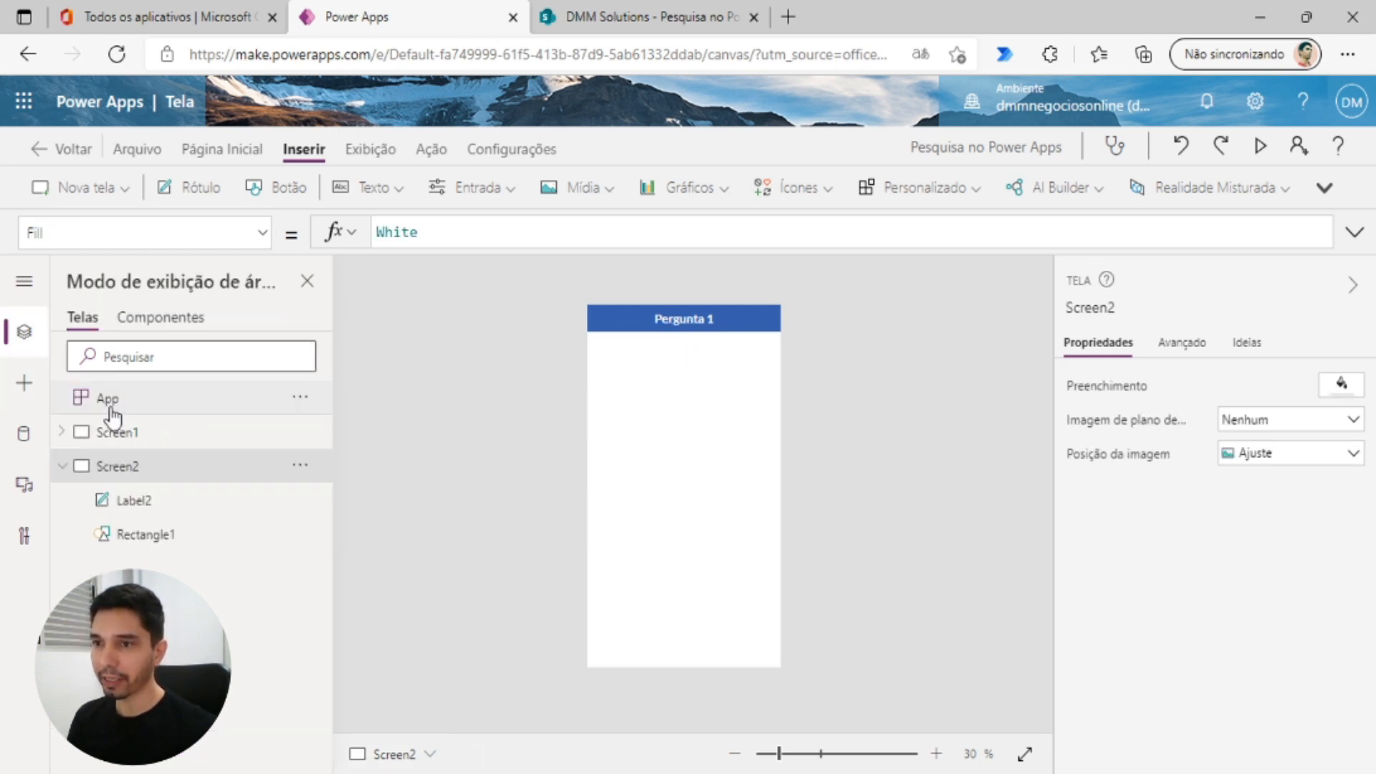
click(115, 433)
click(699, 623)
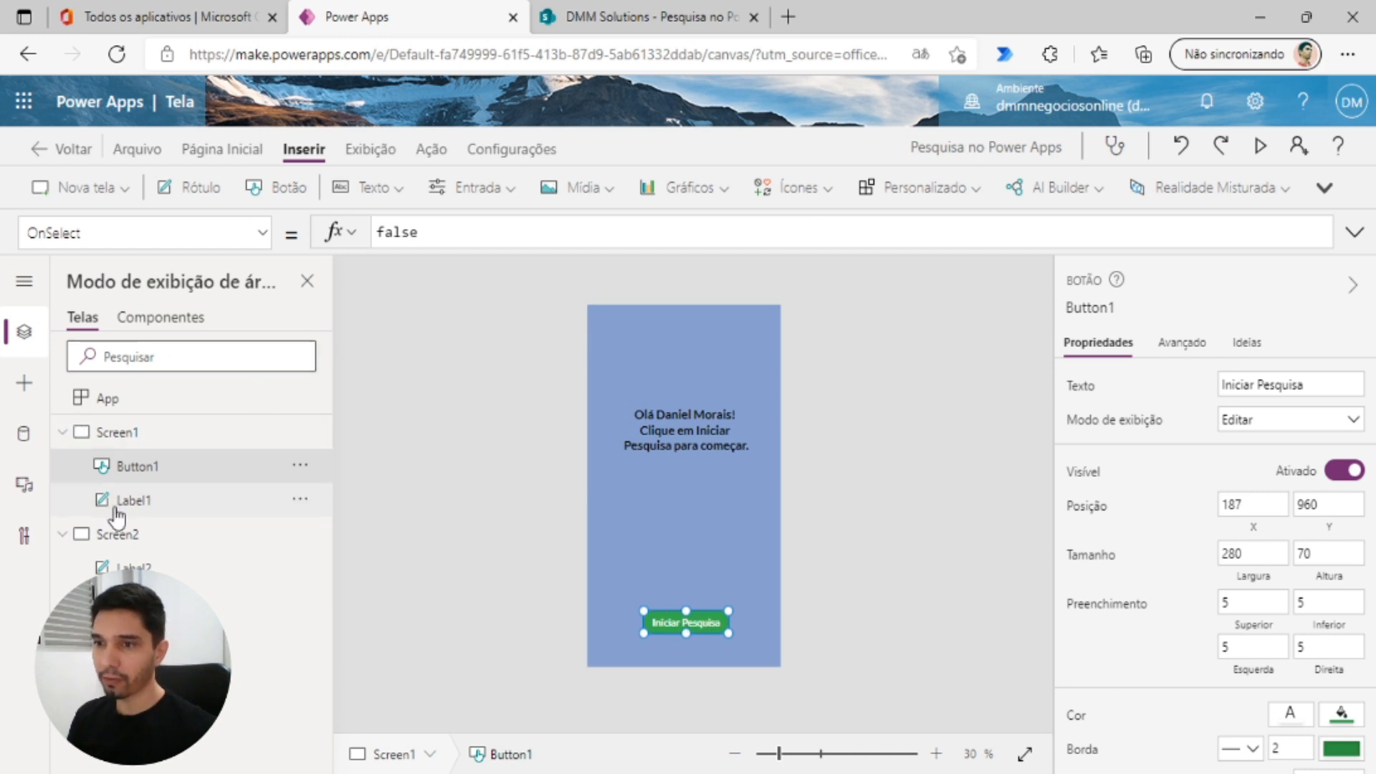
click(80, 535)
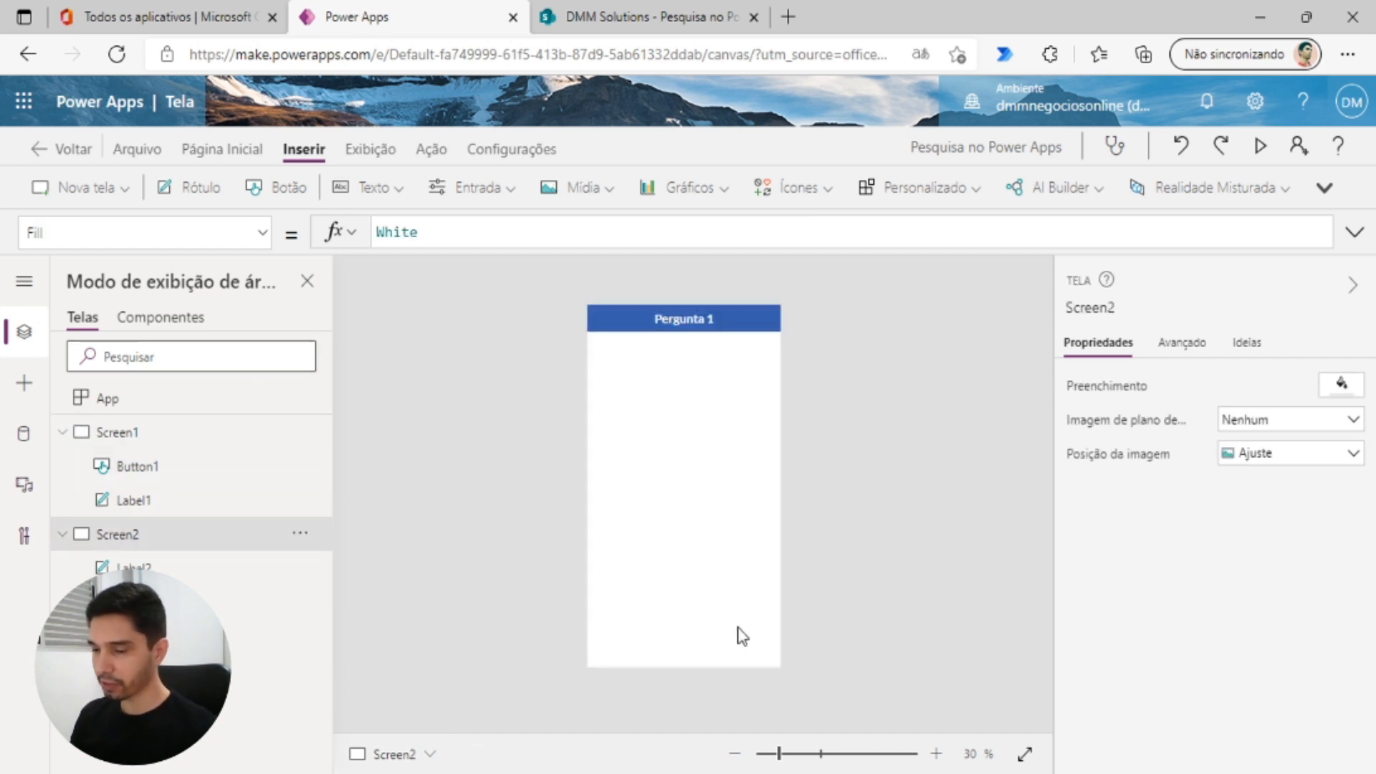
key(ctrl+v)
drag(667, 631, 744, 646)
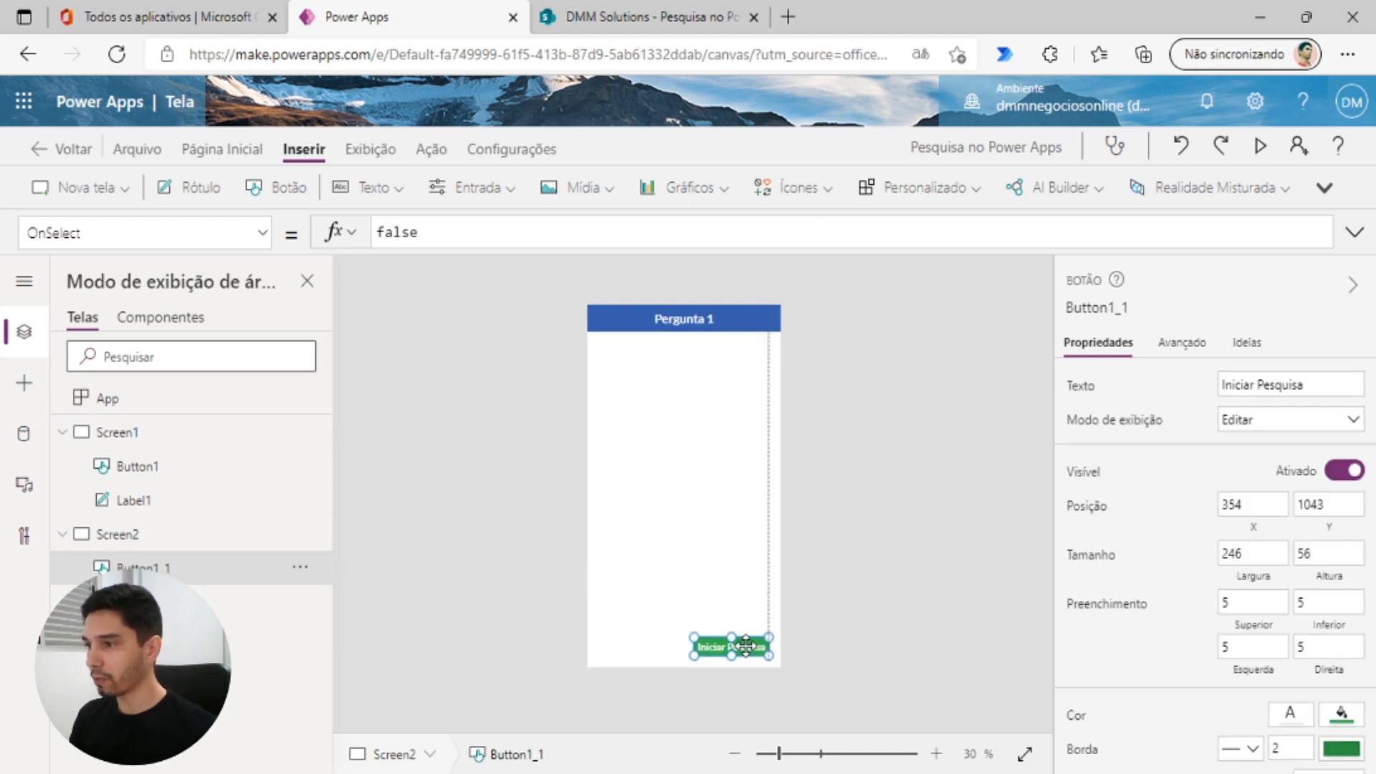
- Set the text of the copied button on Screen2 to "Próximo"
drag(1313, 394, 1218, 386)
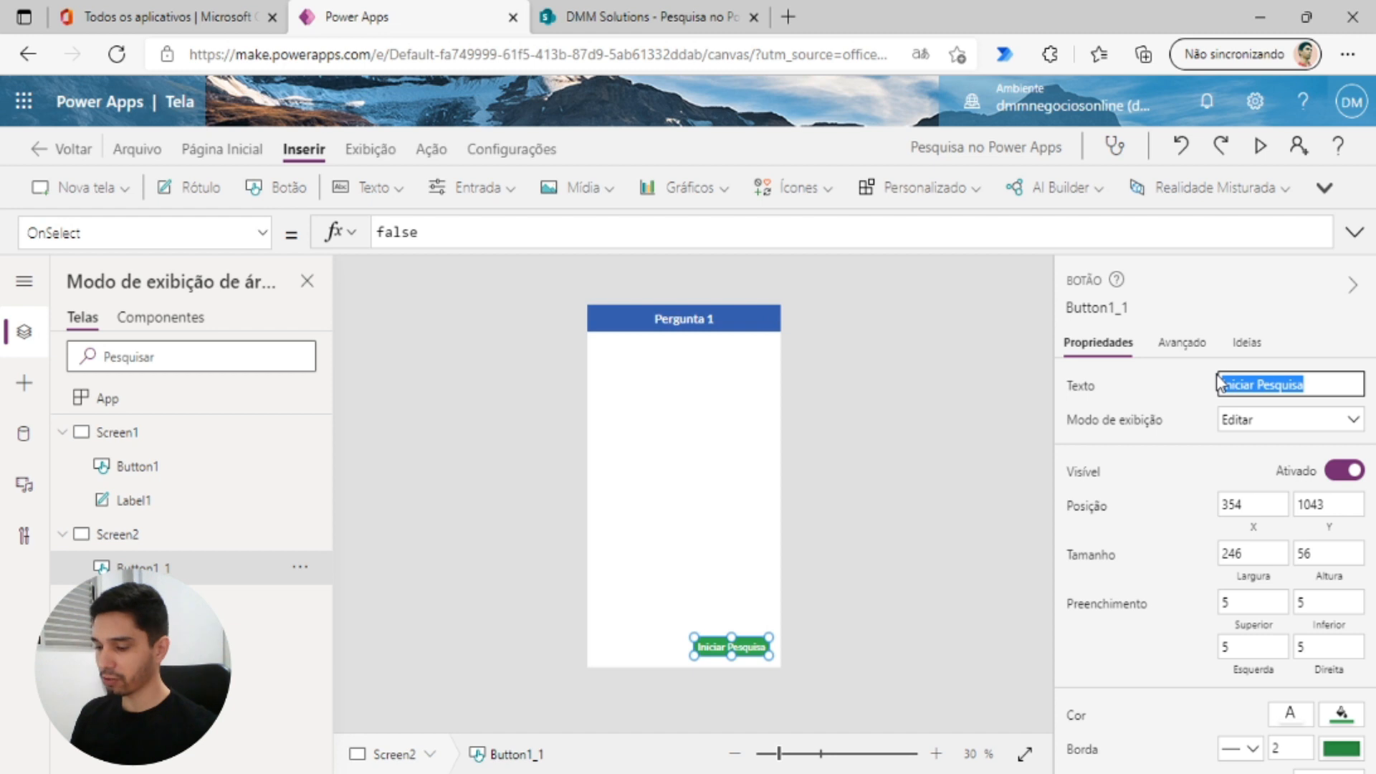
key(BackSpace)
text(Próximo)
- Narrow the "Próximo" button to about 183 wide and position it at about X 417, Y 1045
scroll(710, 626, up, 4)
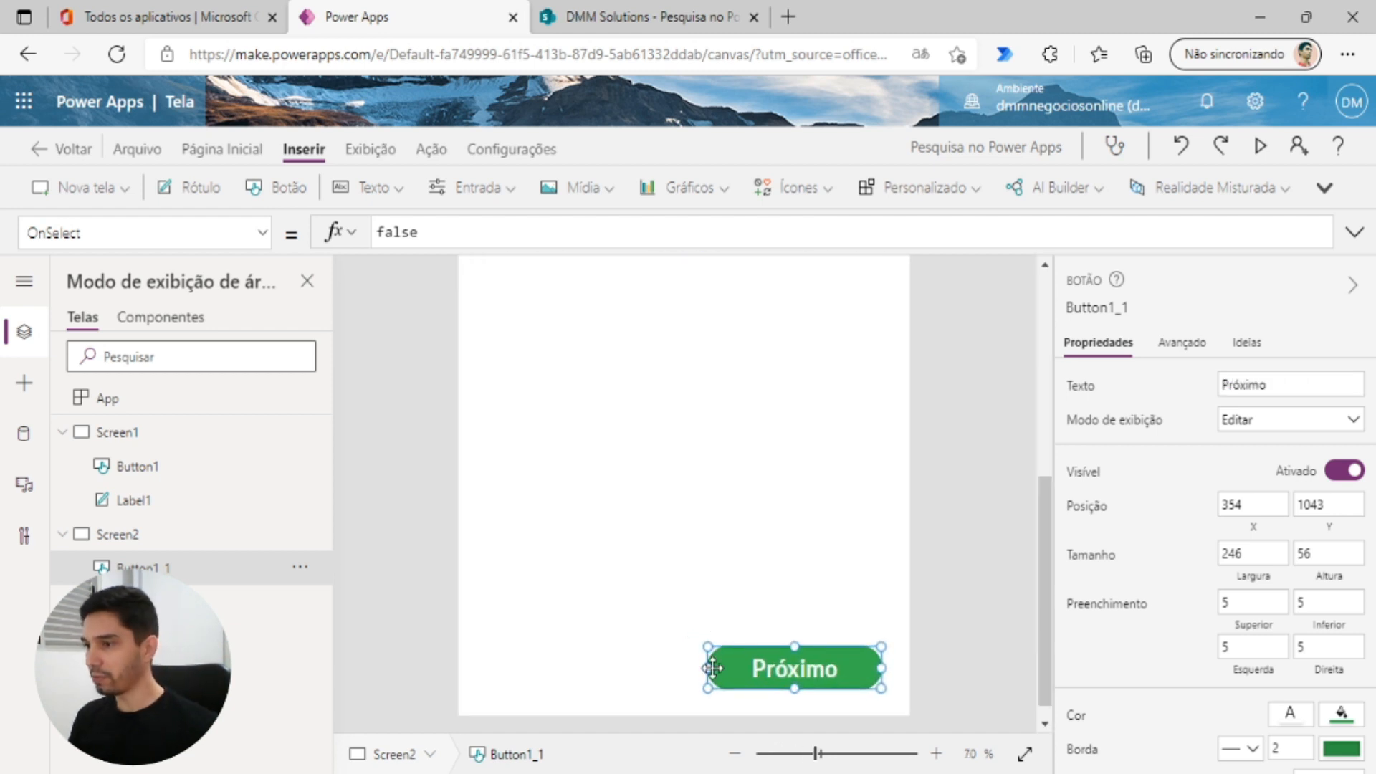
drag(717, 669, 826, 656)
scroll(953, 632, down, 1)
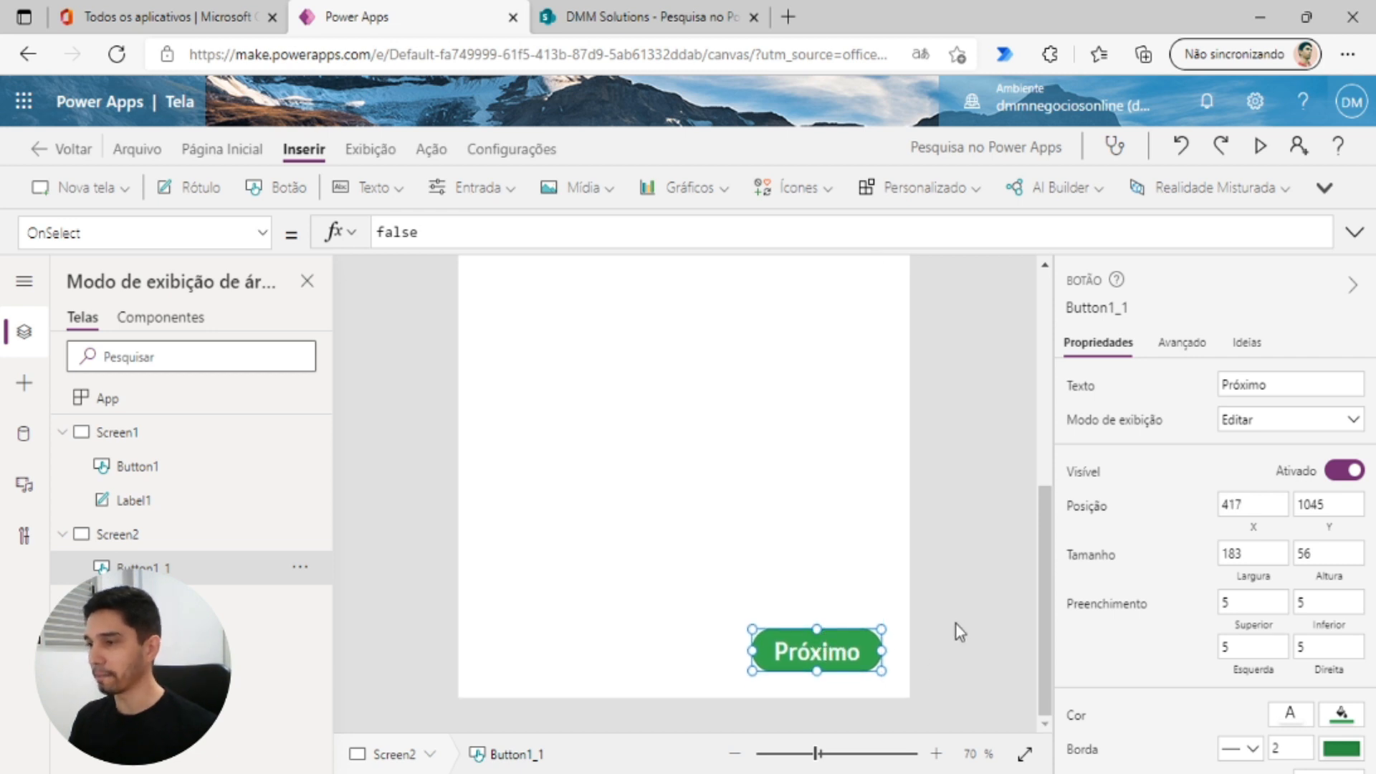
scroll(866, 604, up, 2)
scroll(866, 604, down, 6)
click(863, 600)
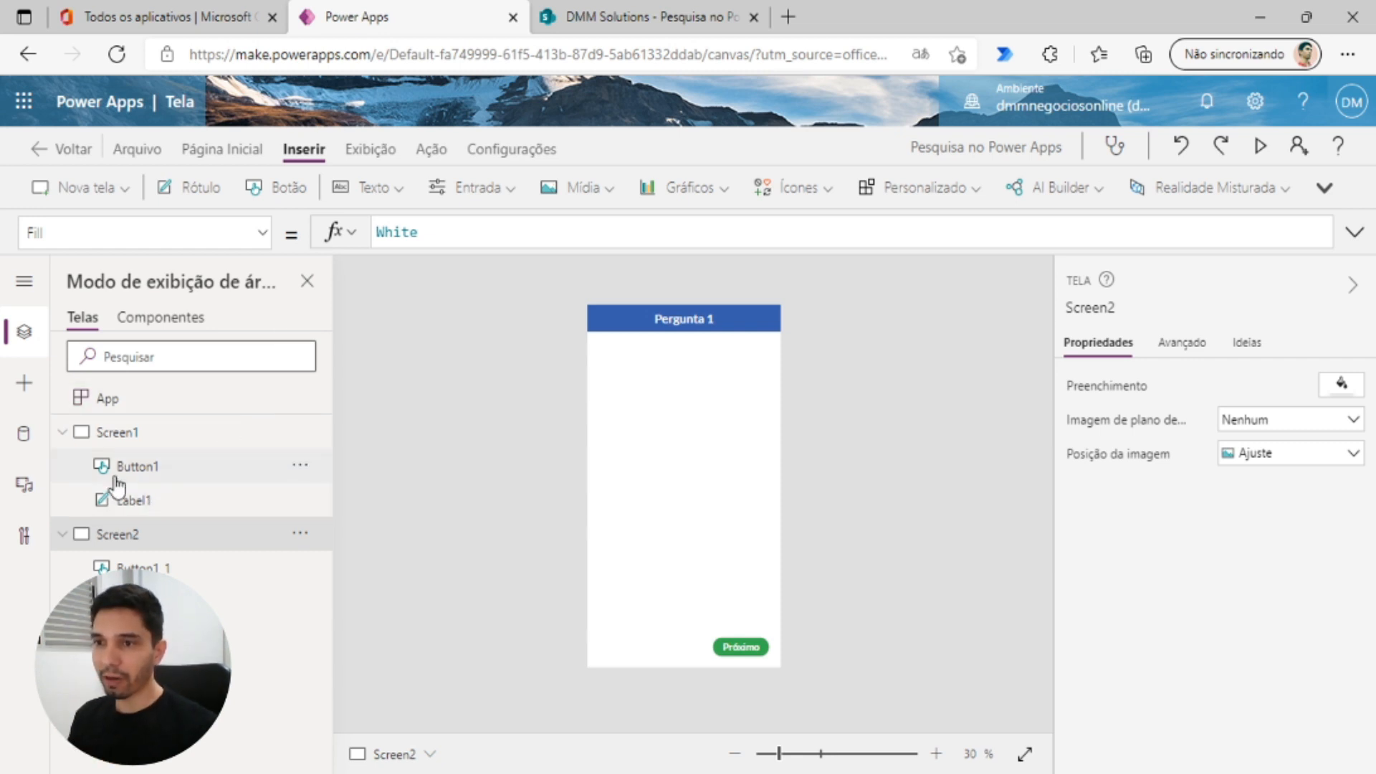
- Insert a rectangle on Screen2 directly below the "Pergunta 1" header at X 0, Y 85, spanning the full width at about 640 by 21
click(24, 384)
scroll(117, 423, down, 2)
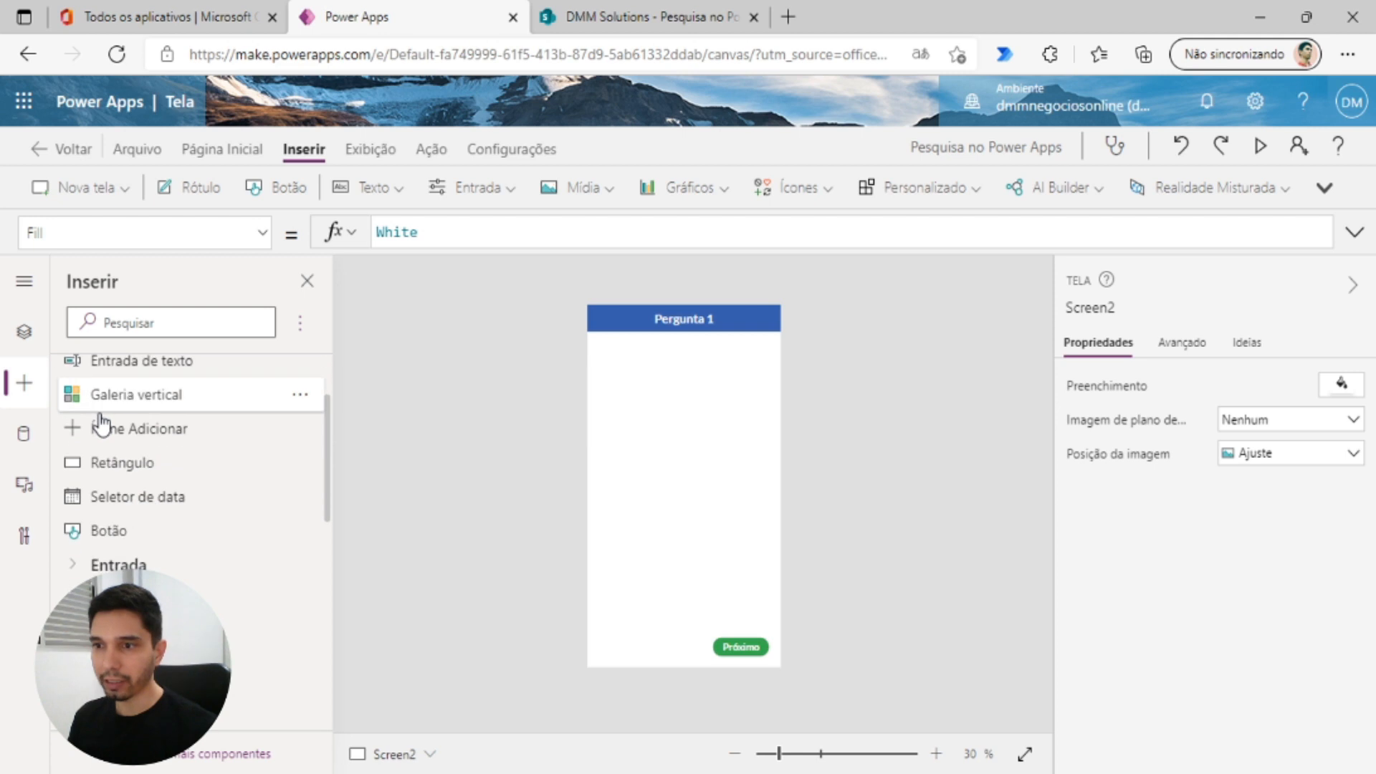
click(119, 463)
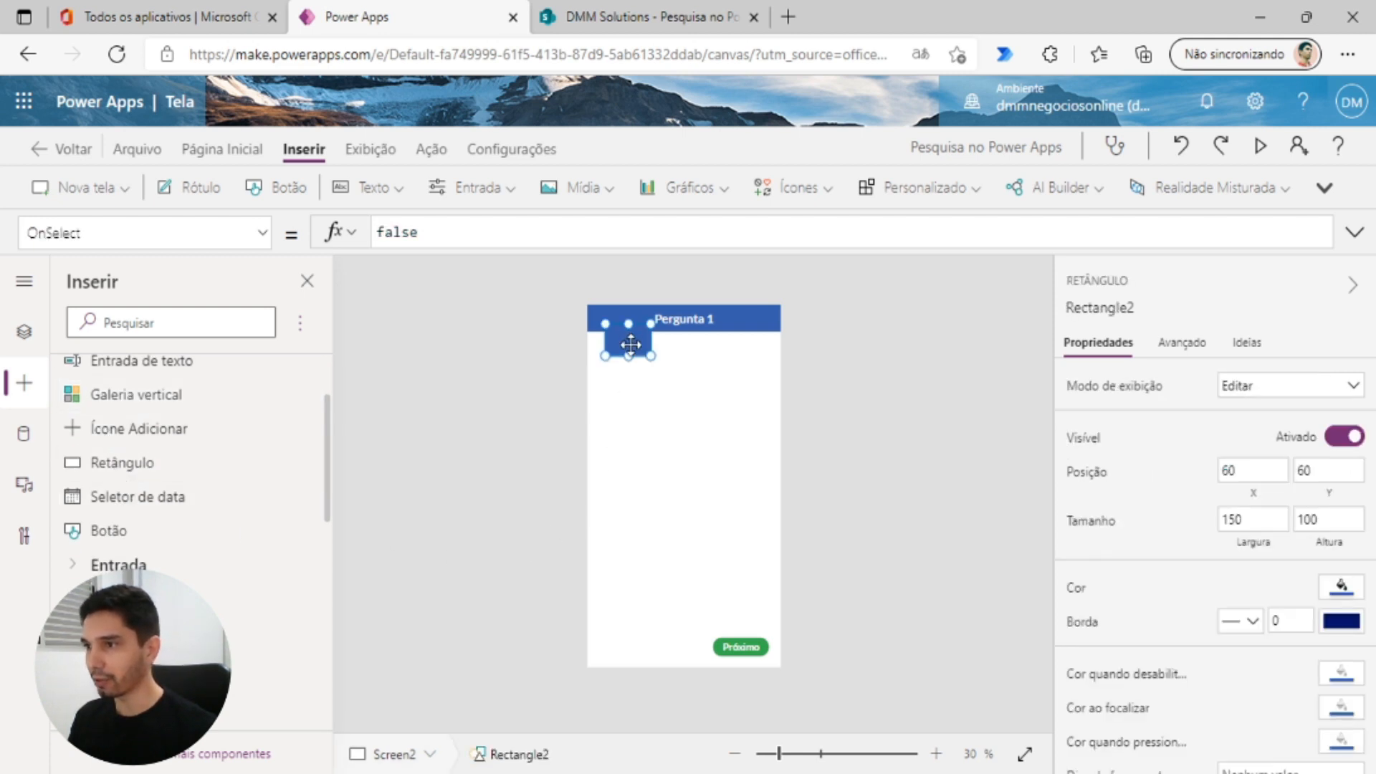
scroll(628, 364, up, 4)
drag(545, 417, 513, 334)
scroll(549, 384, up, 6)
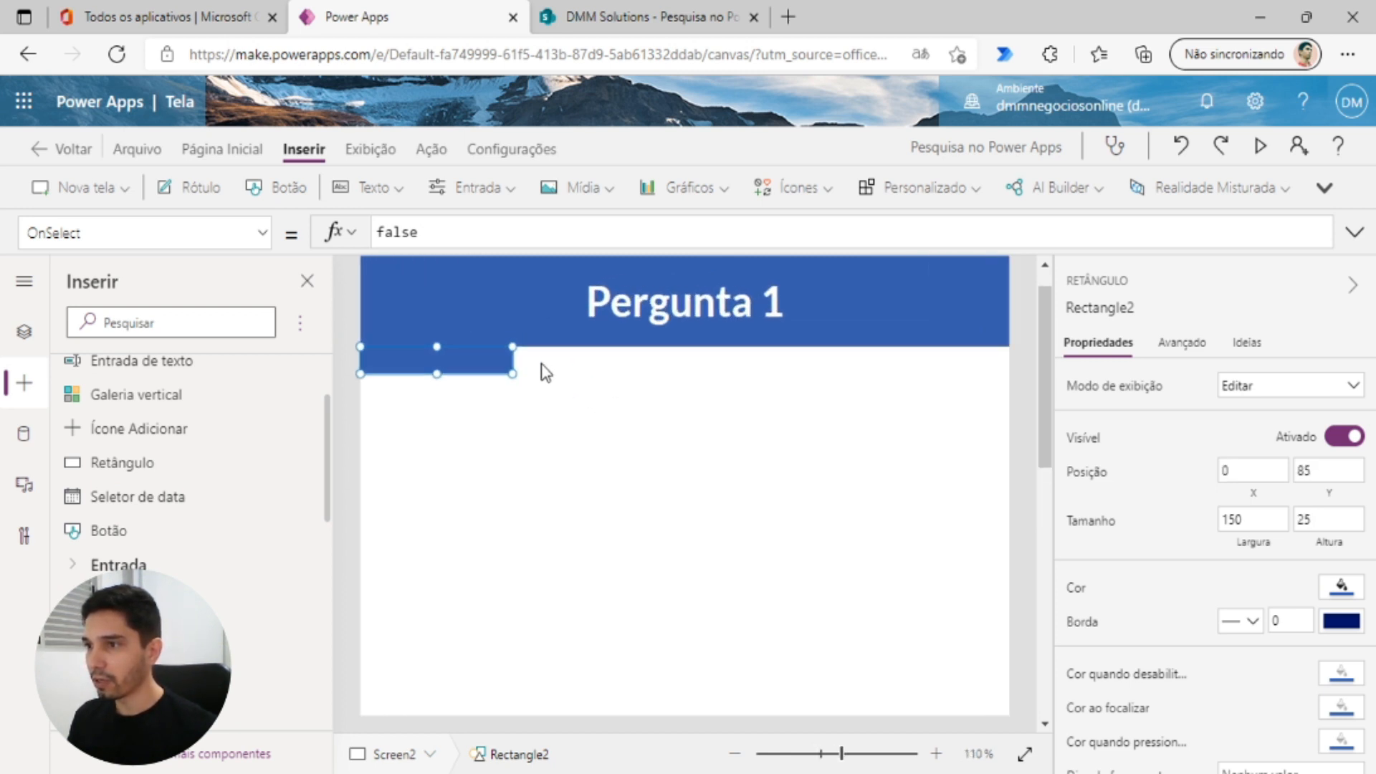
scroll(528, 381, down, 4)
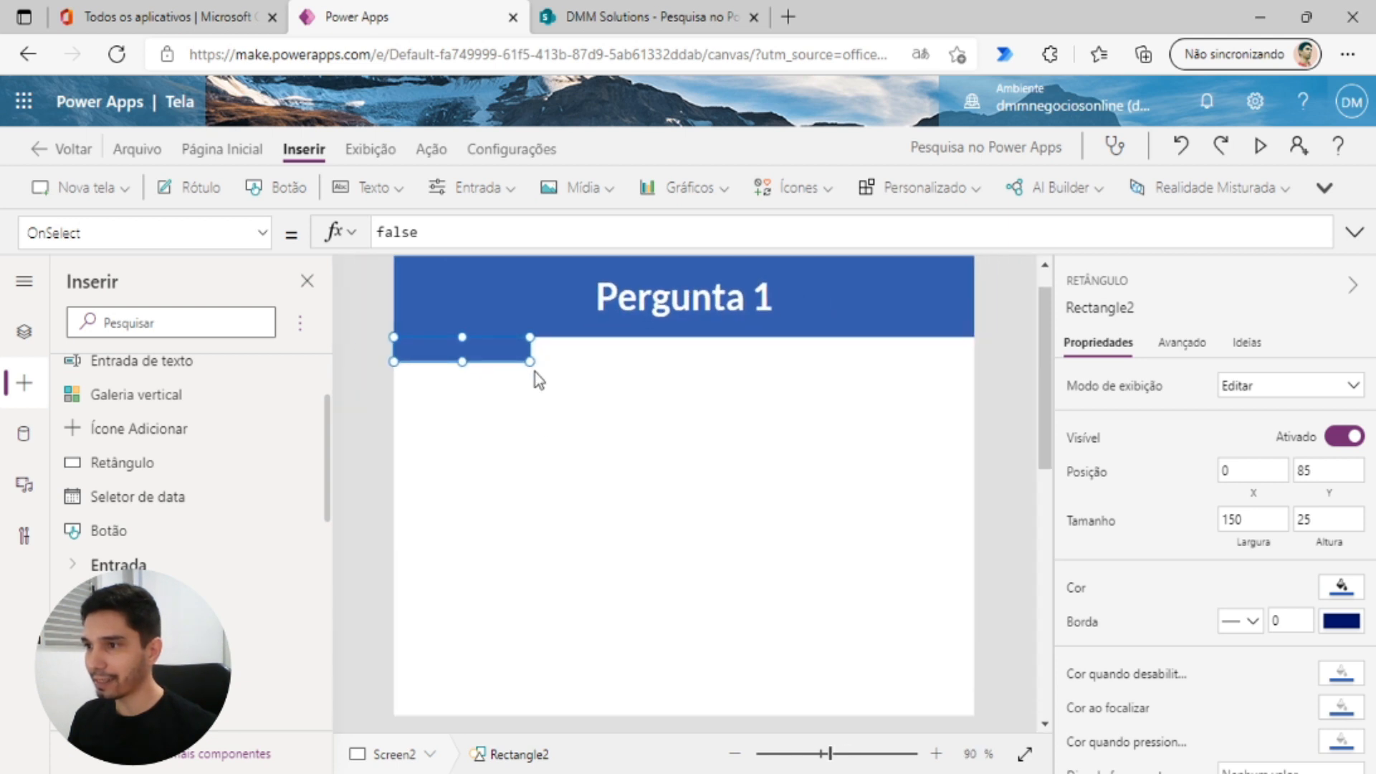
drag(652, 386, 979, 355)
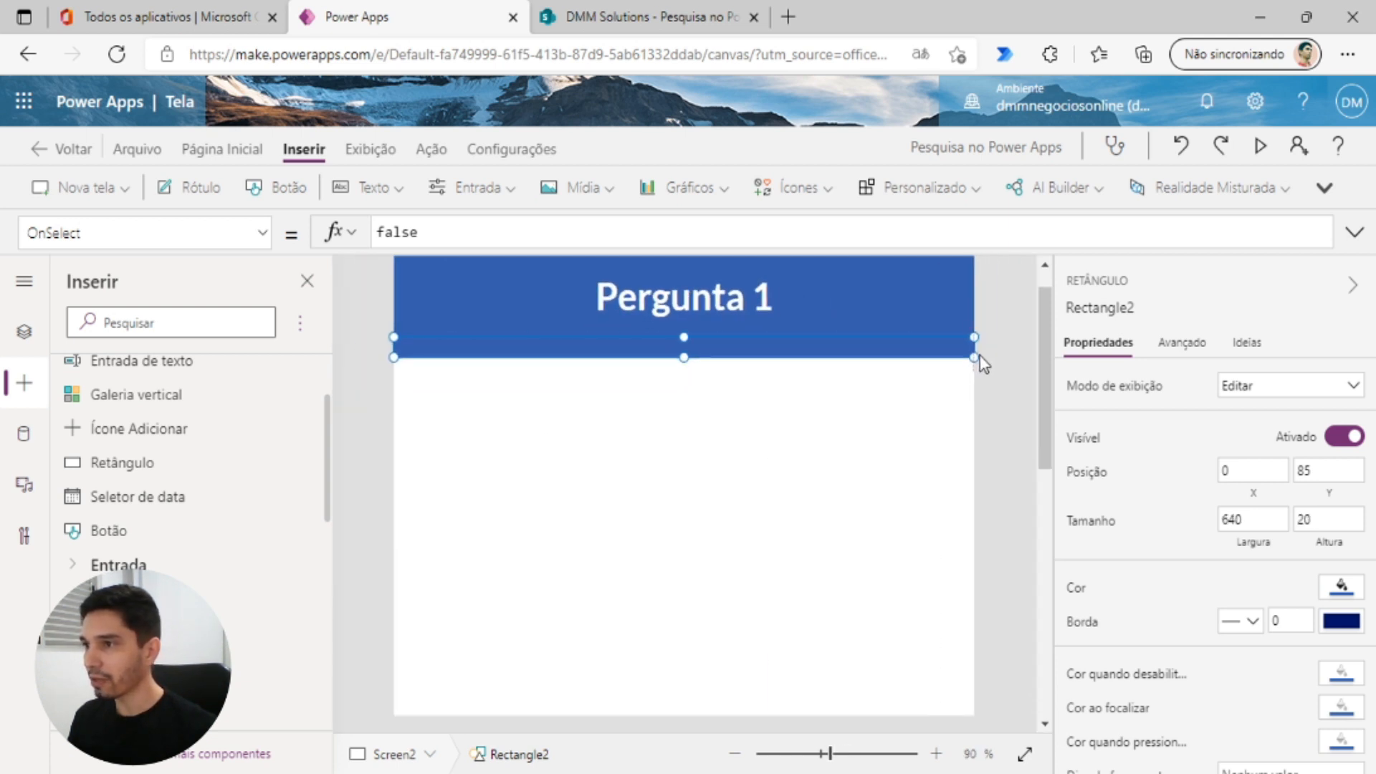
- Fill the rectangle below the "Pergunta 1" header with light green
click(1340, 590)
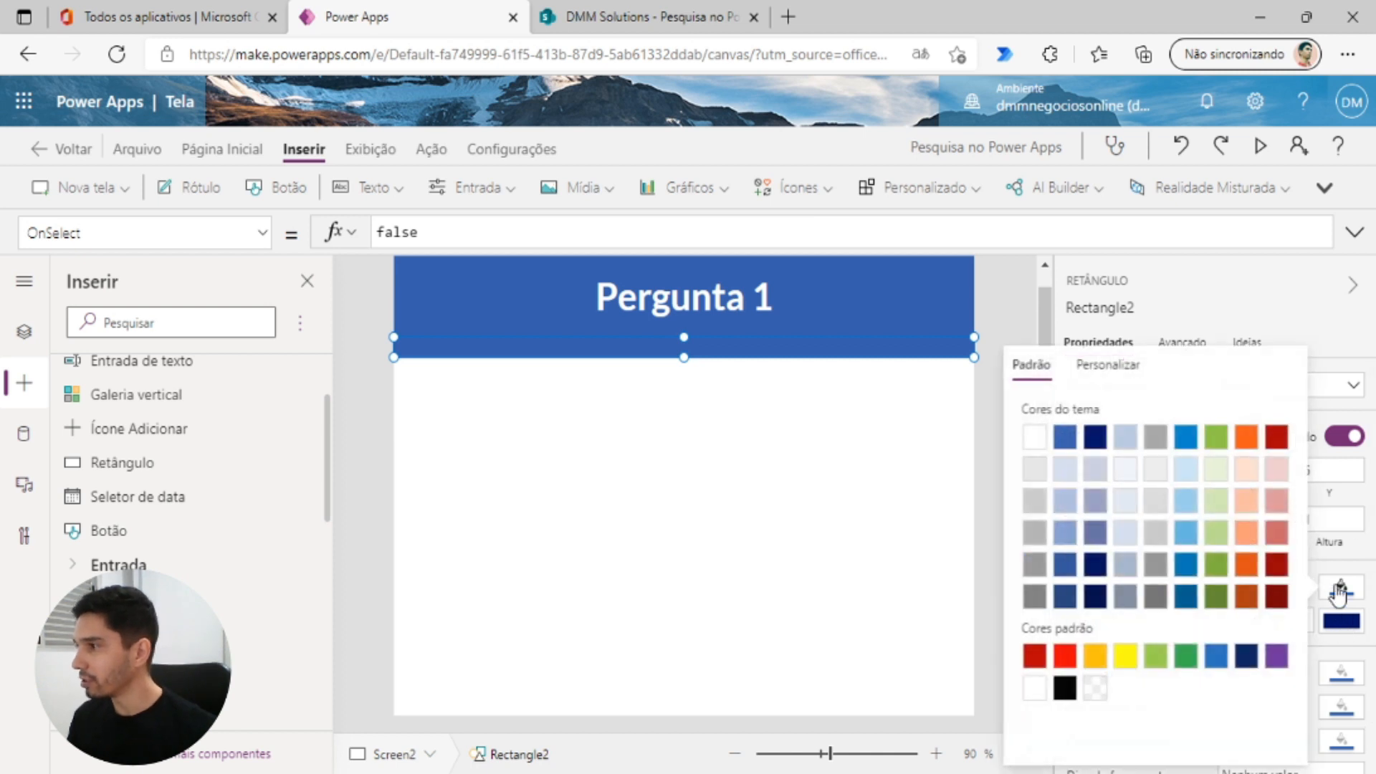
click(1218, 538)
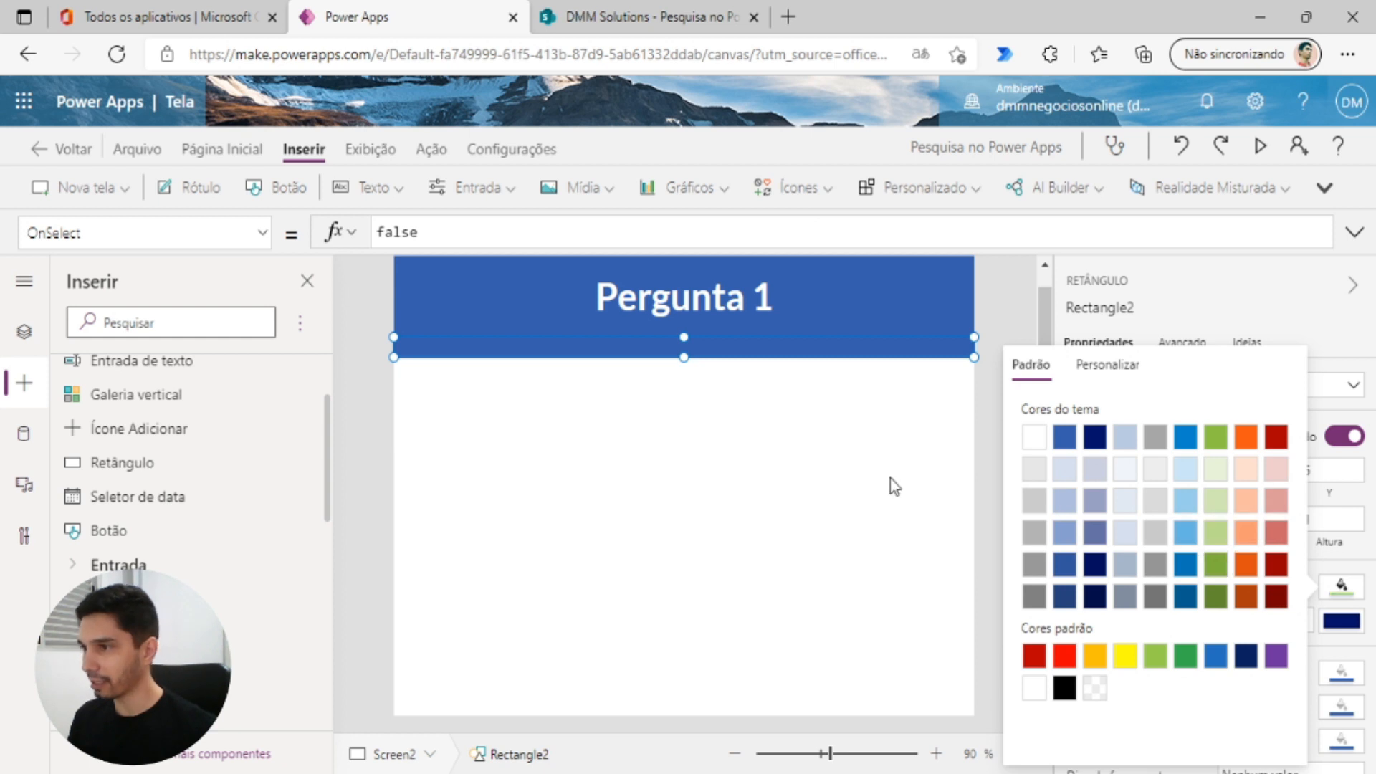
click(868, 451)
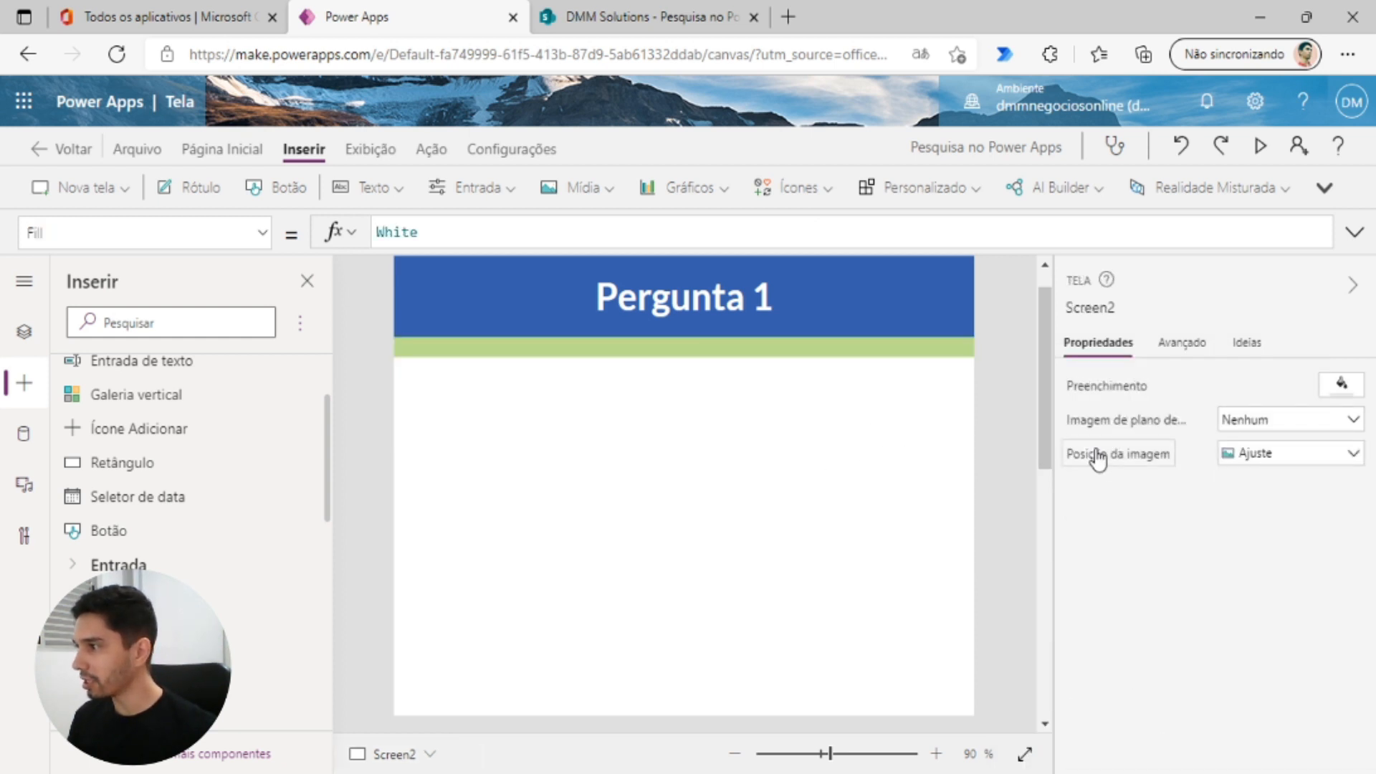
- Set the width of the green rectangle on Screen2 to 214
click(902, 351)
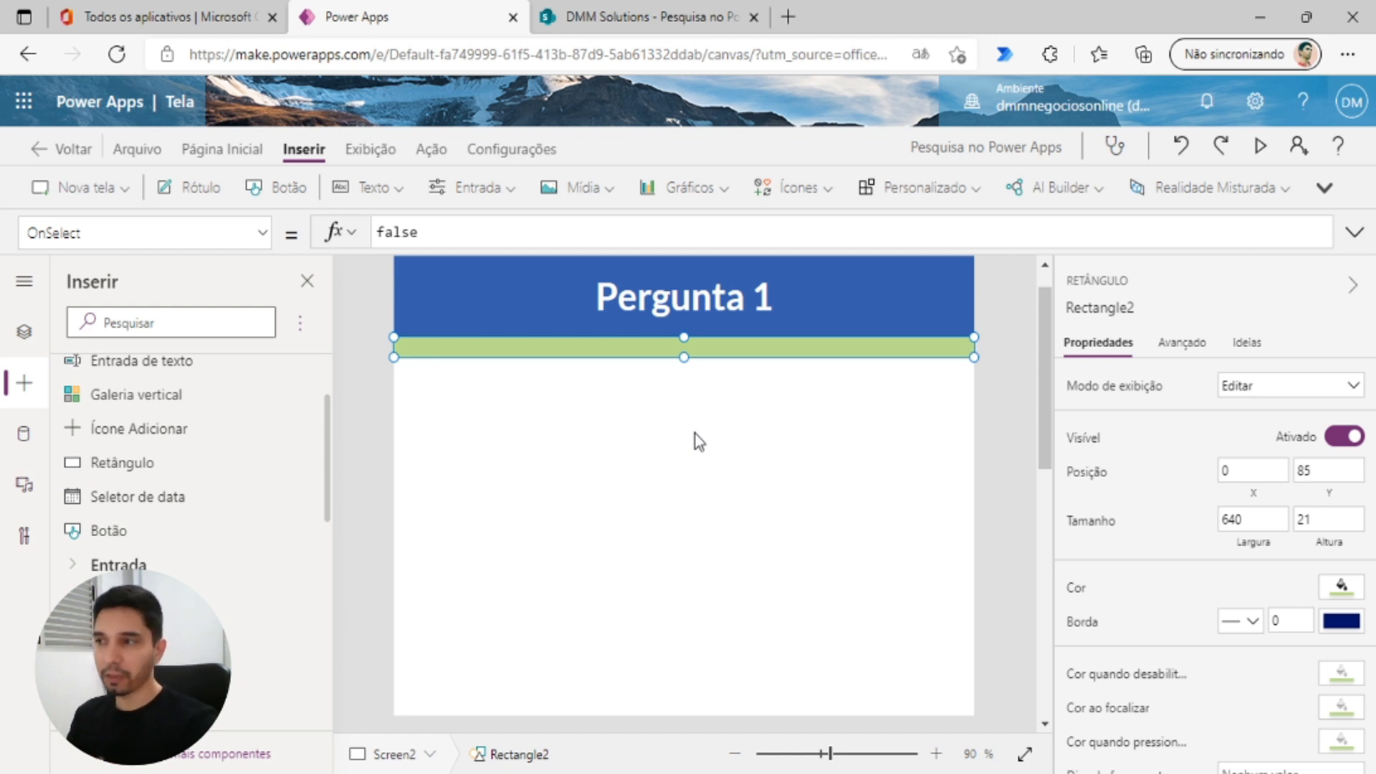
click(1249, 523)
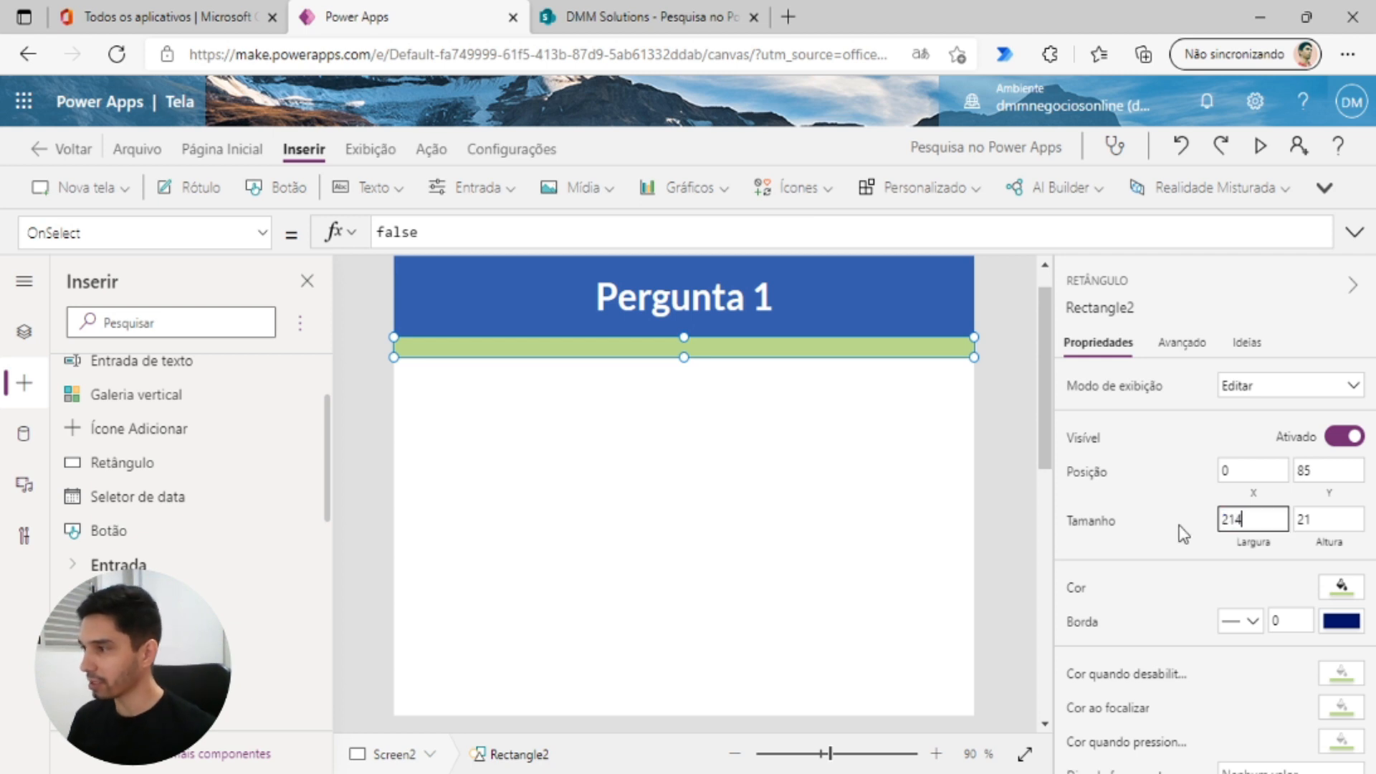
text(214)
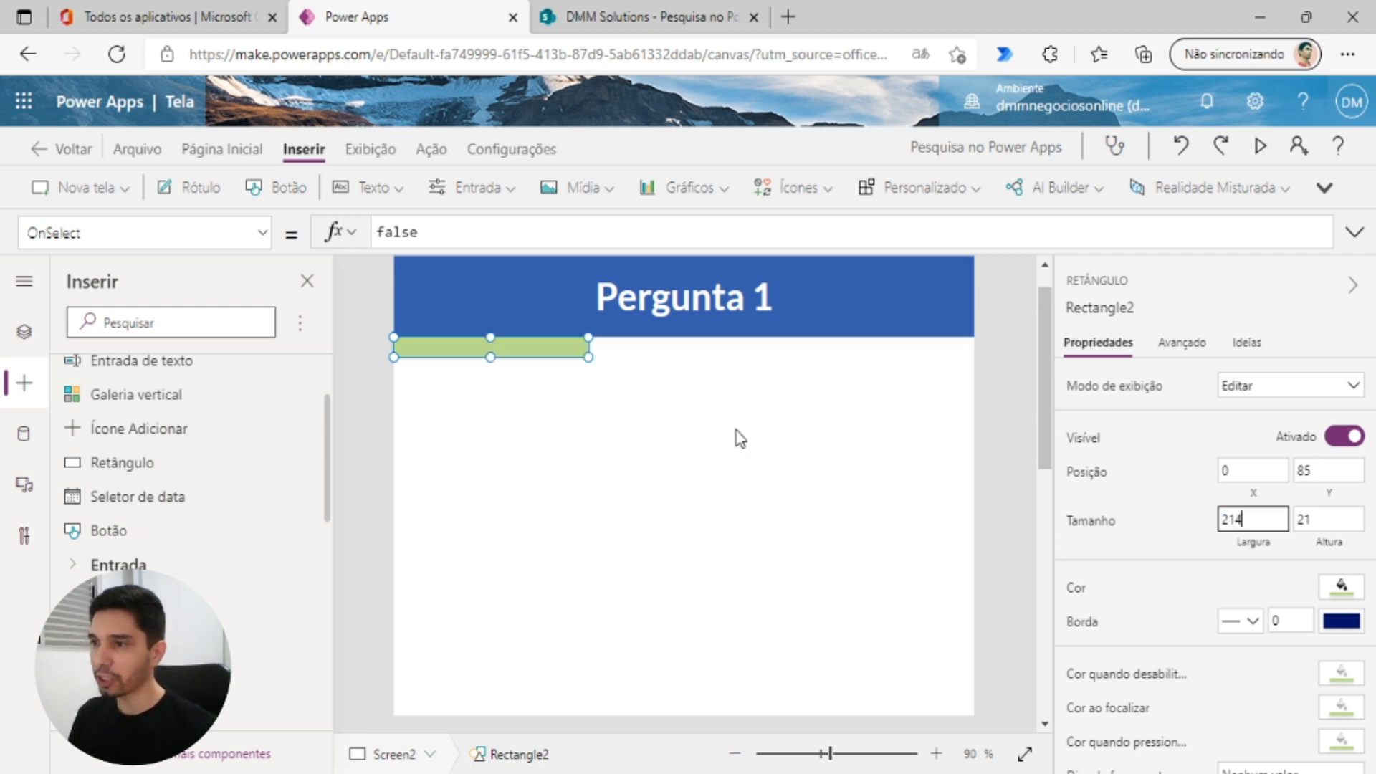
scroll(736, 432, down, 5)
scroll(735, 433, up, 2)
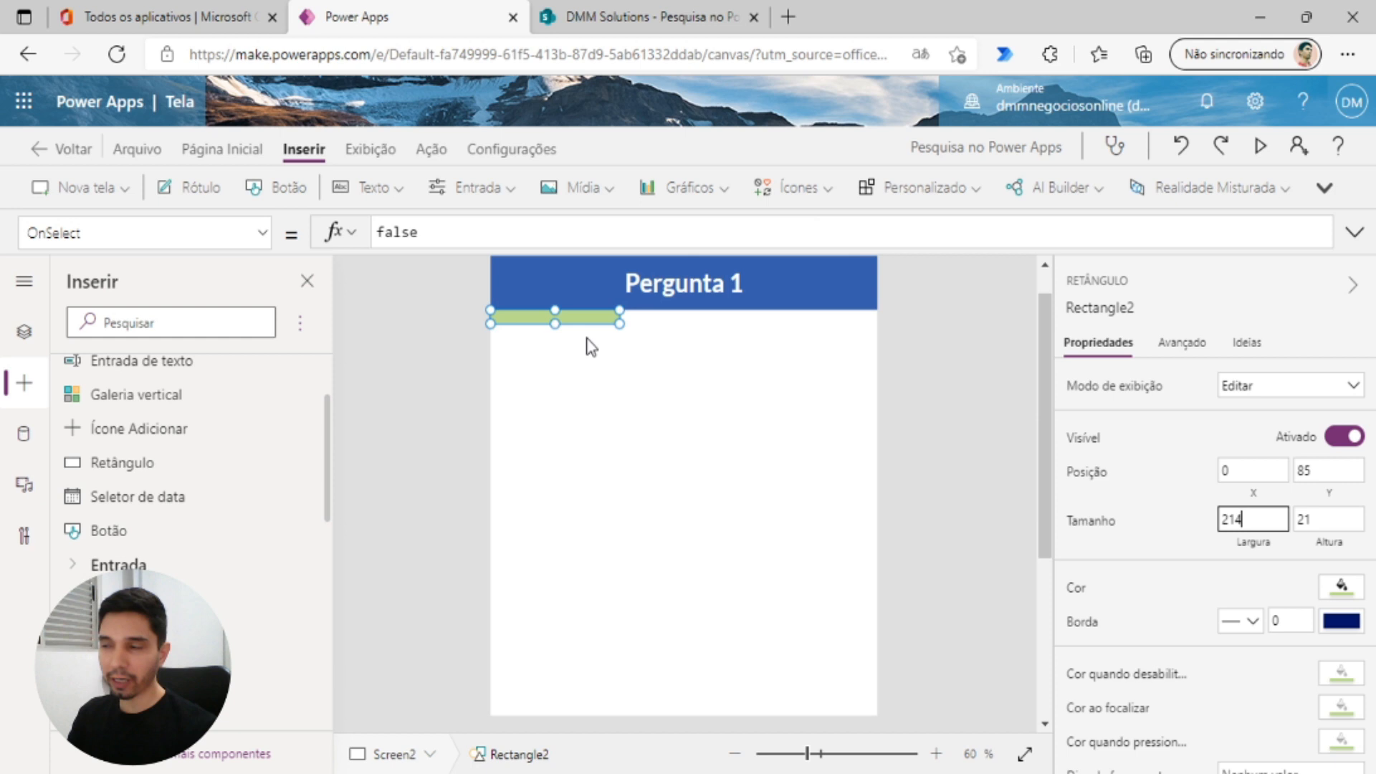
click(589, 394)
scroll(610, 409, down, 3)
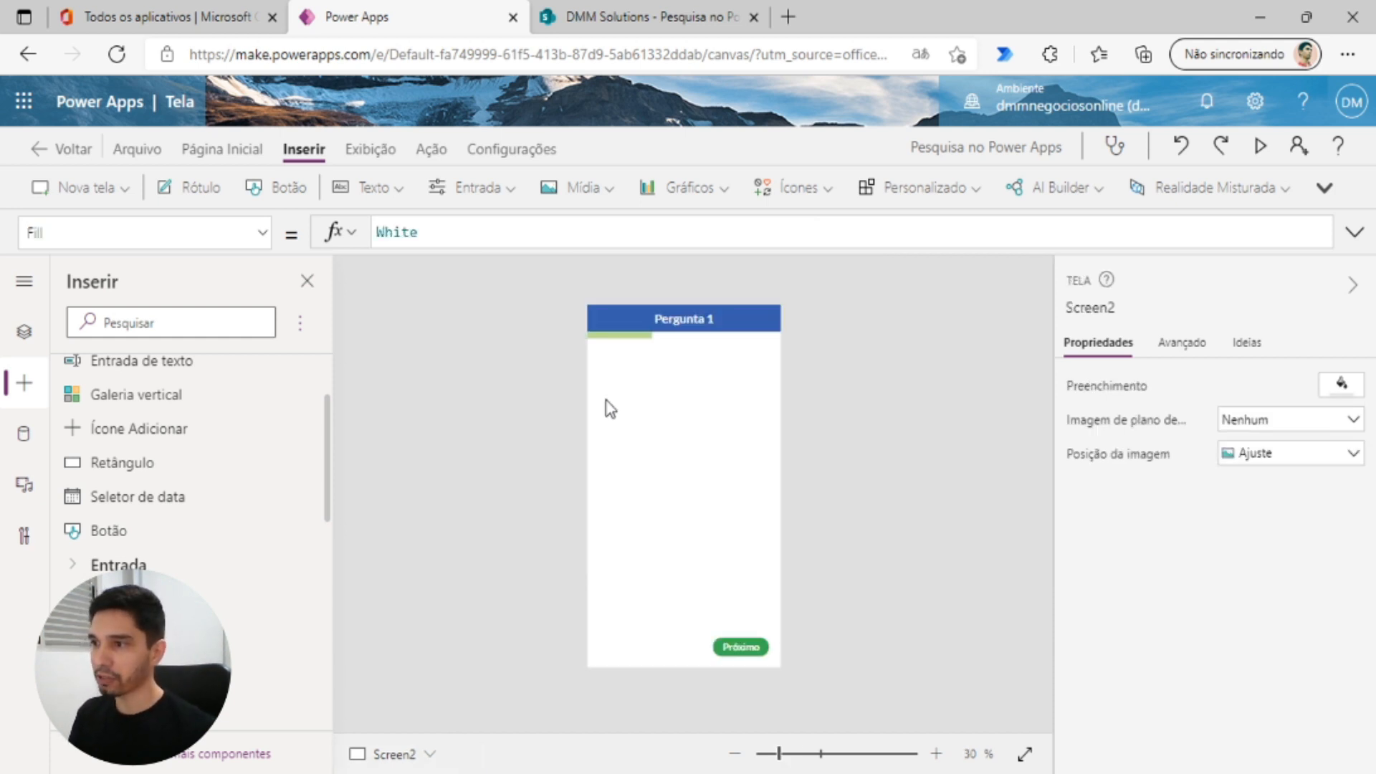
scroll(610, 409, up, 1)
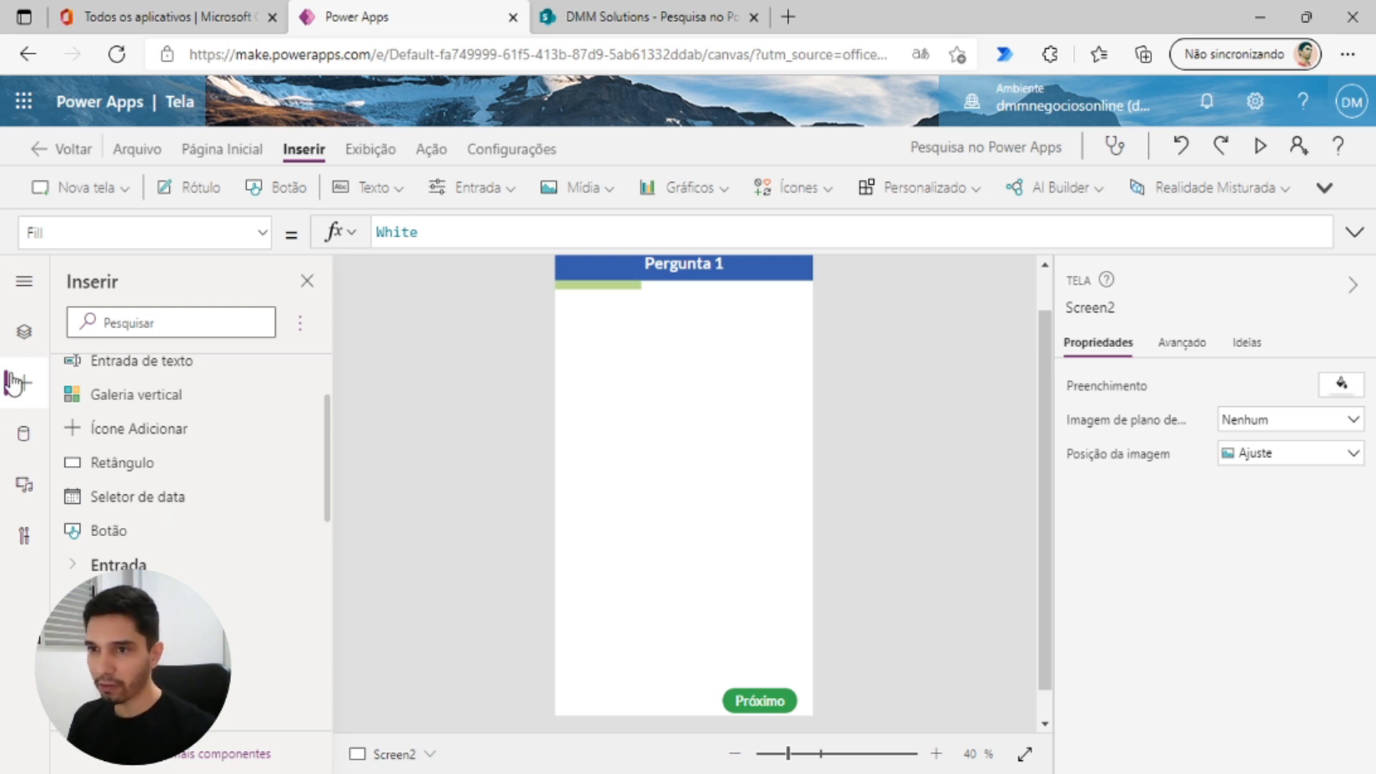
- Duplicate Screen2 and then duplicate the resulting copy, keeping all screens collapsed in the tree view
click(30, 355)
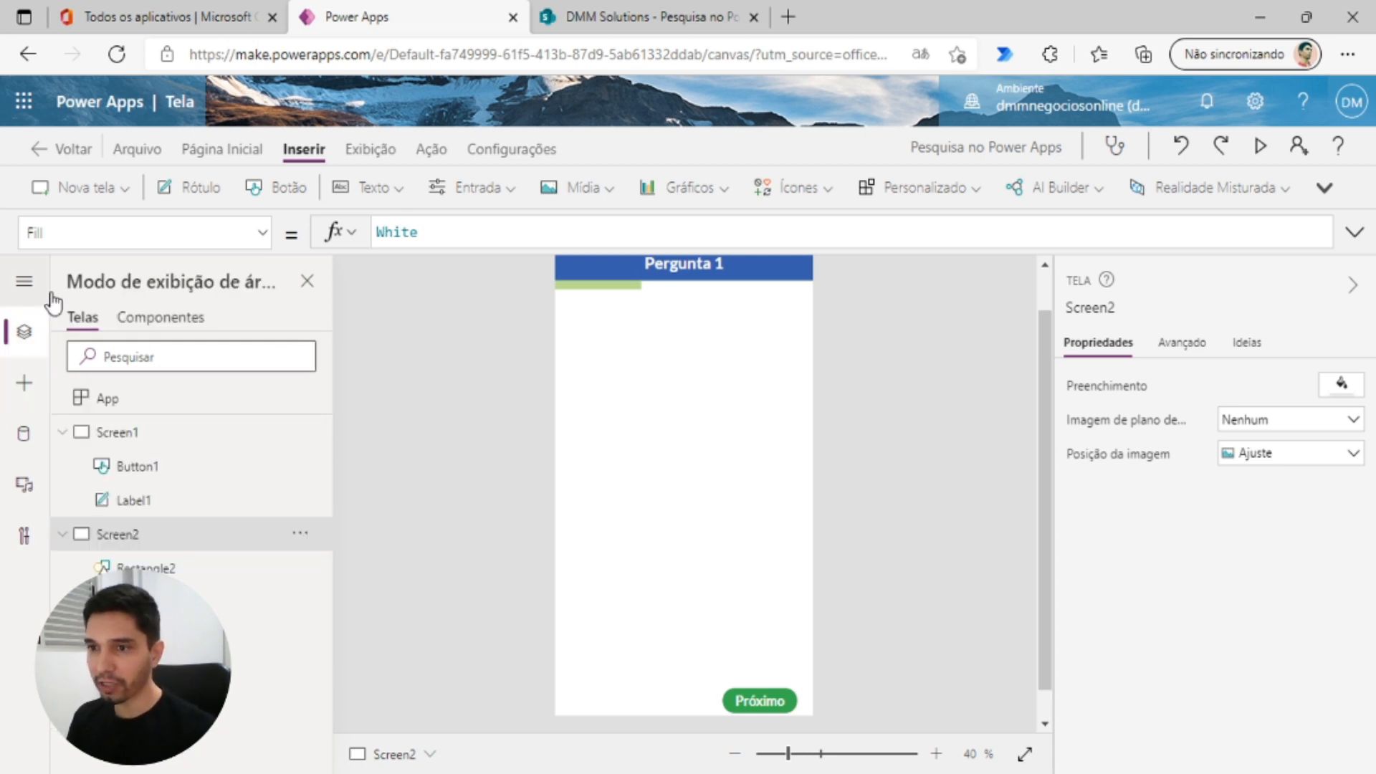
click(59, 436)
click(60, 466)
right_click(143, 469)
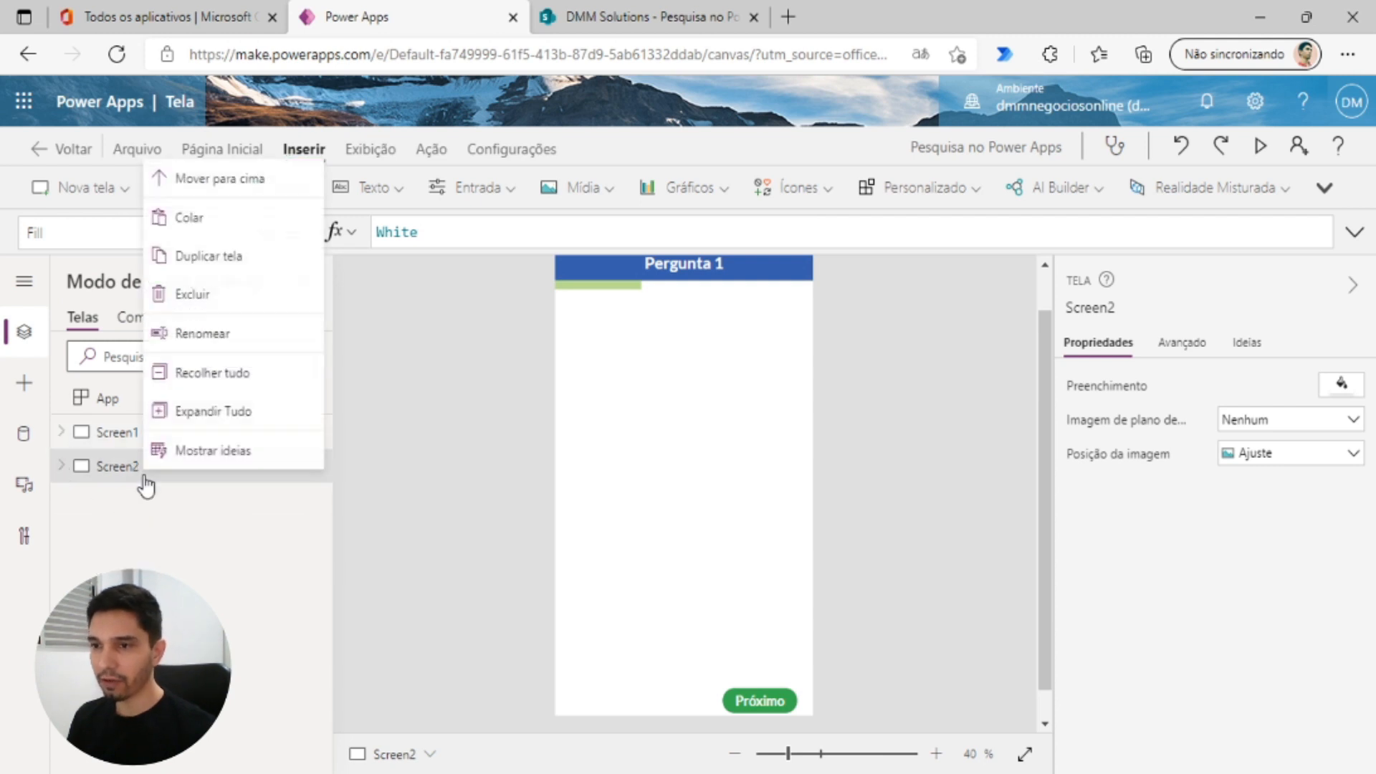
click(248, 259)
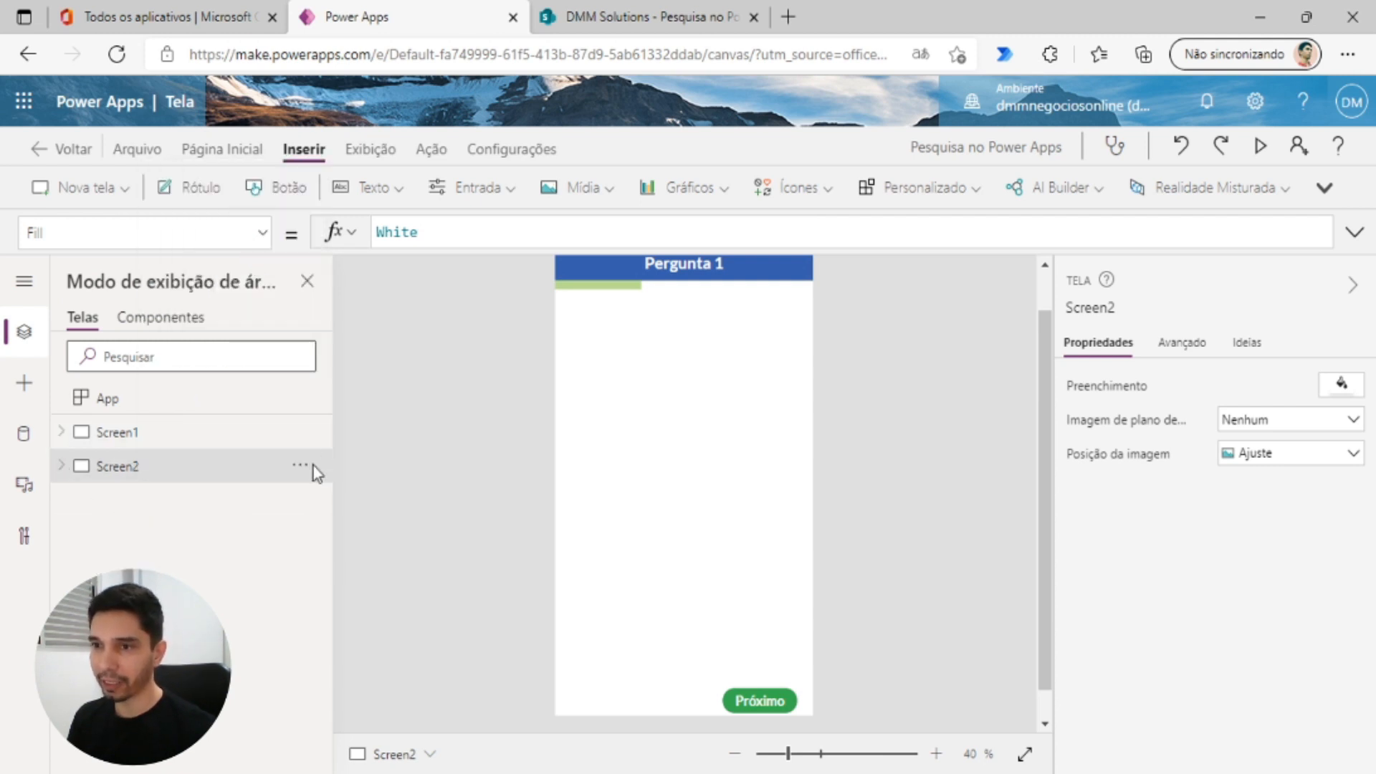
click(61, 499)
right_click(119, 515)
click(172, 288)
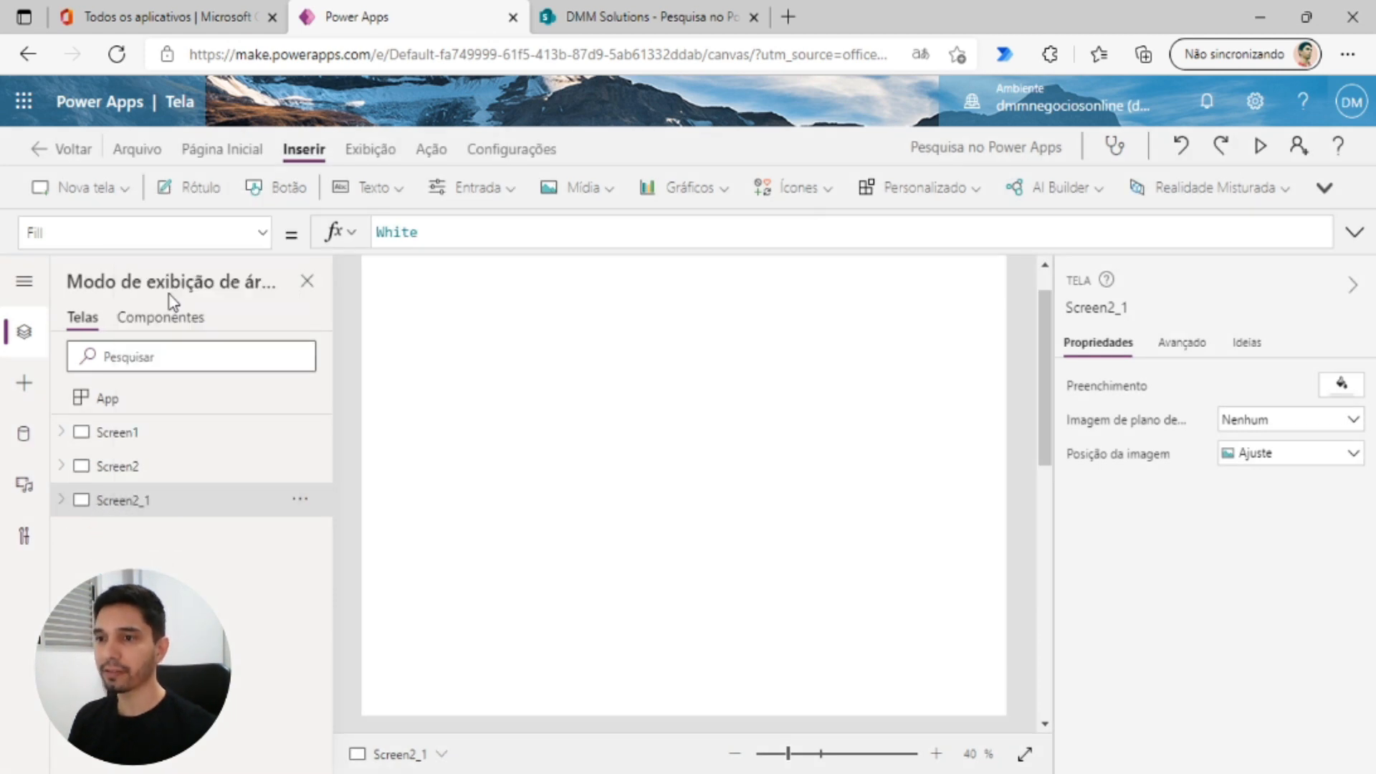
click(62, 534)
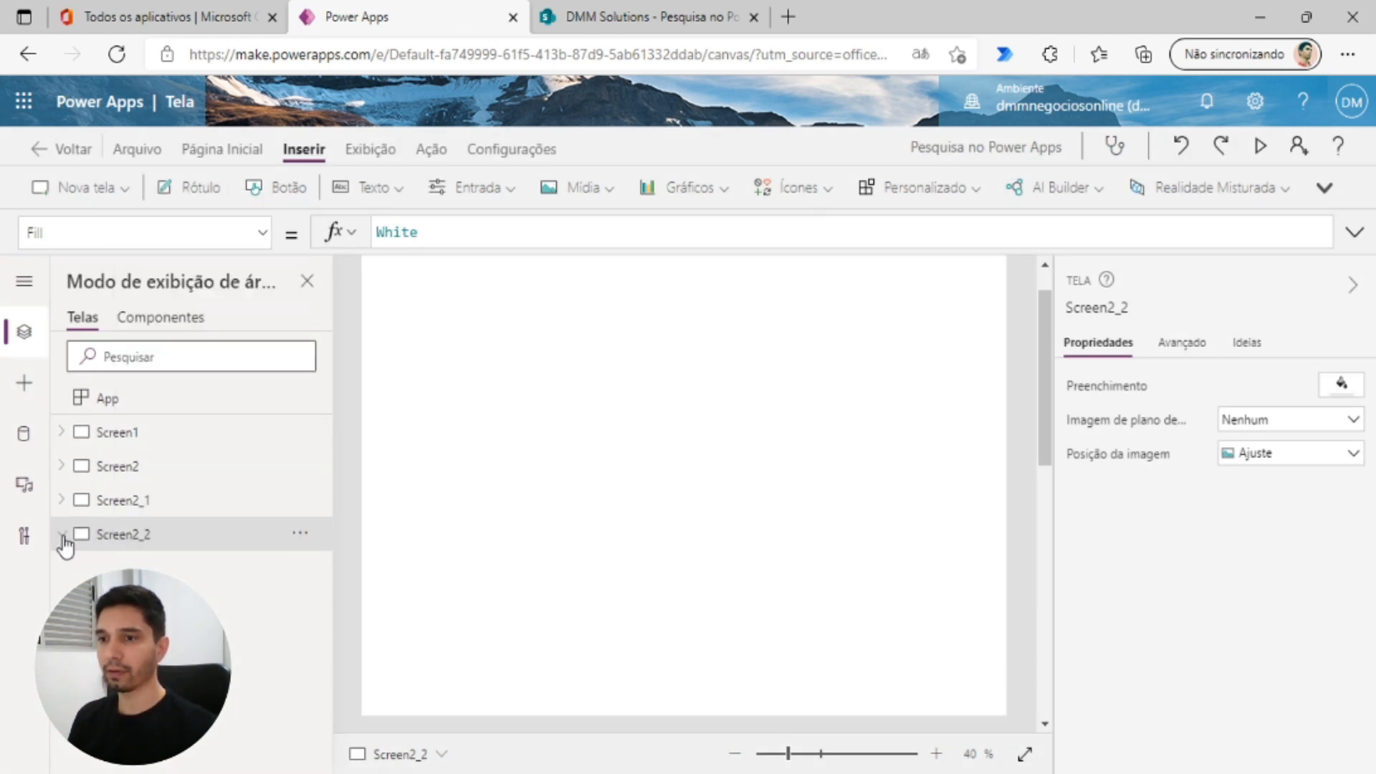
- Rename the duplicated screen Screen2_1 as Screen3
double_click(150, 503)
click(169, 500)
drag(169, 501, 138, 501)
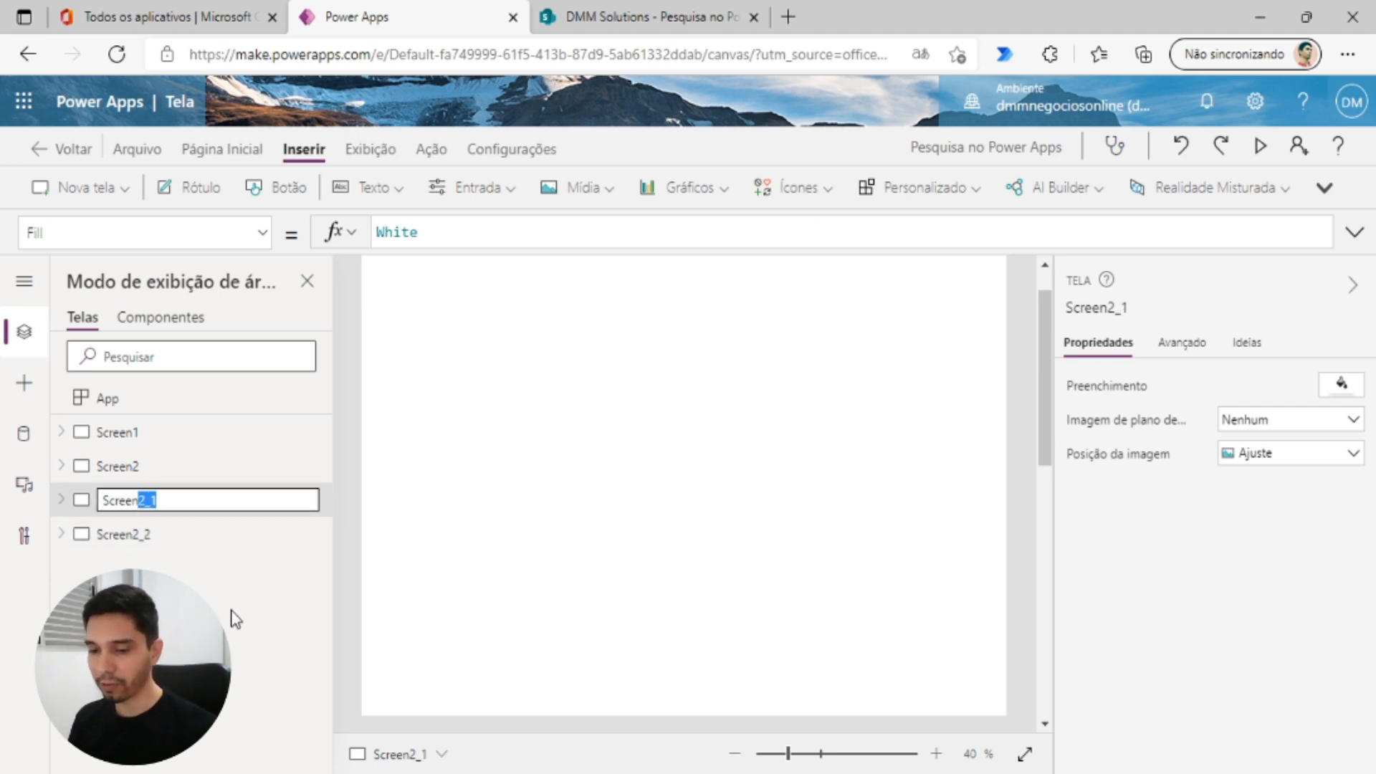
text(3)
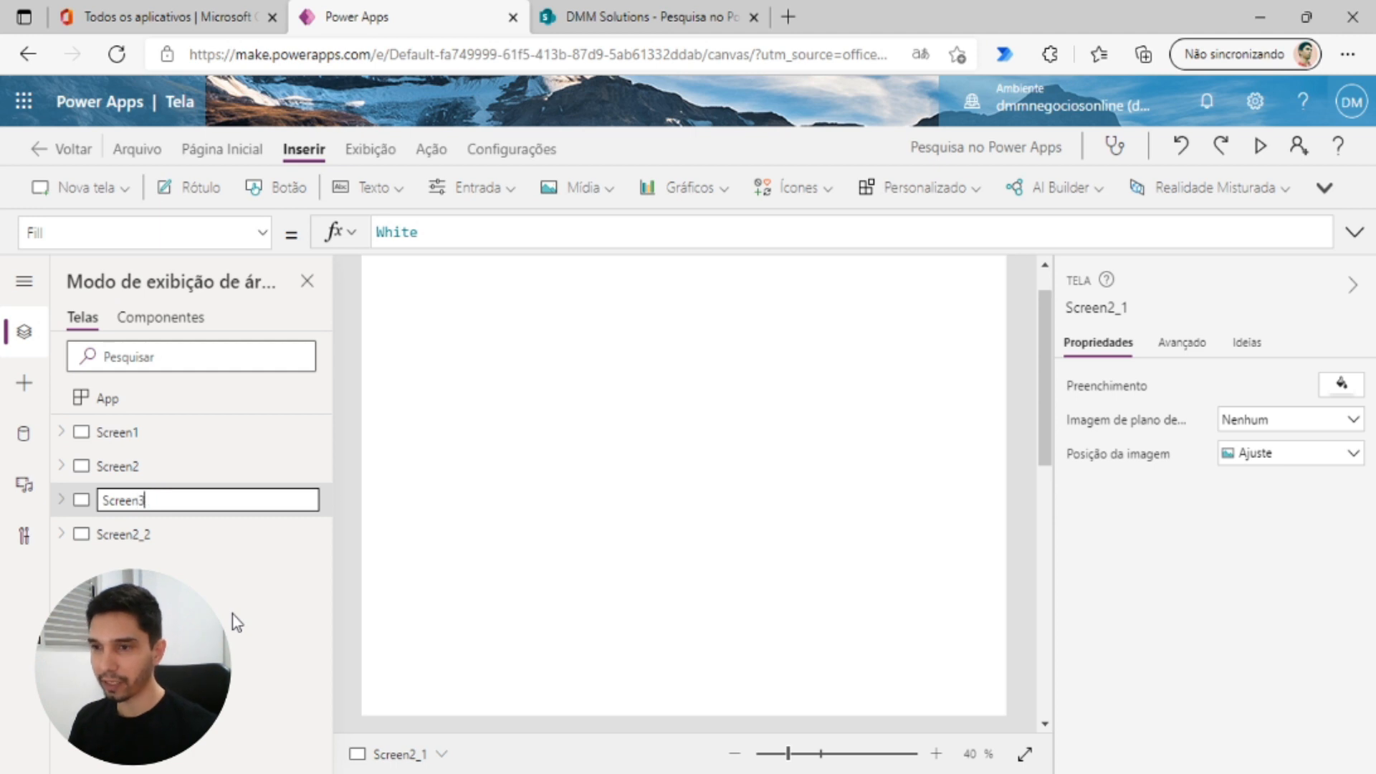
key(Return)
- Rename the duplicated screen Screen2_2 as Screen4
double_click(118, 535)
click(175, 536)
drag(174, 536, 135, 533)
text(4)
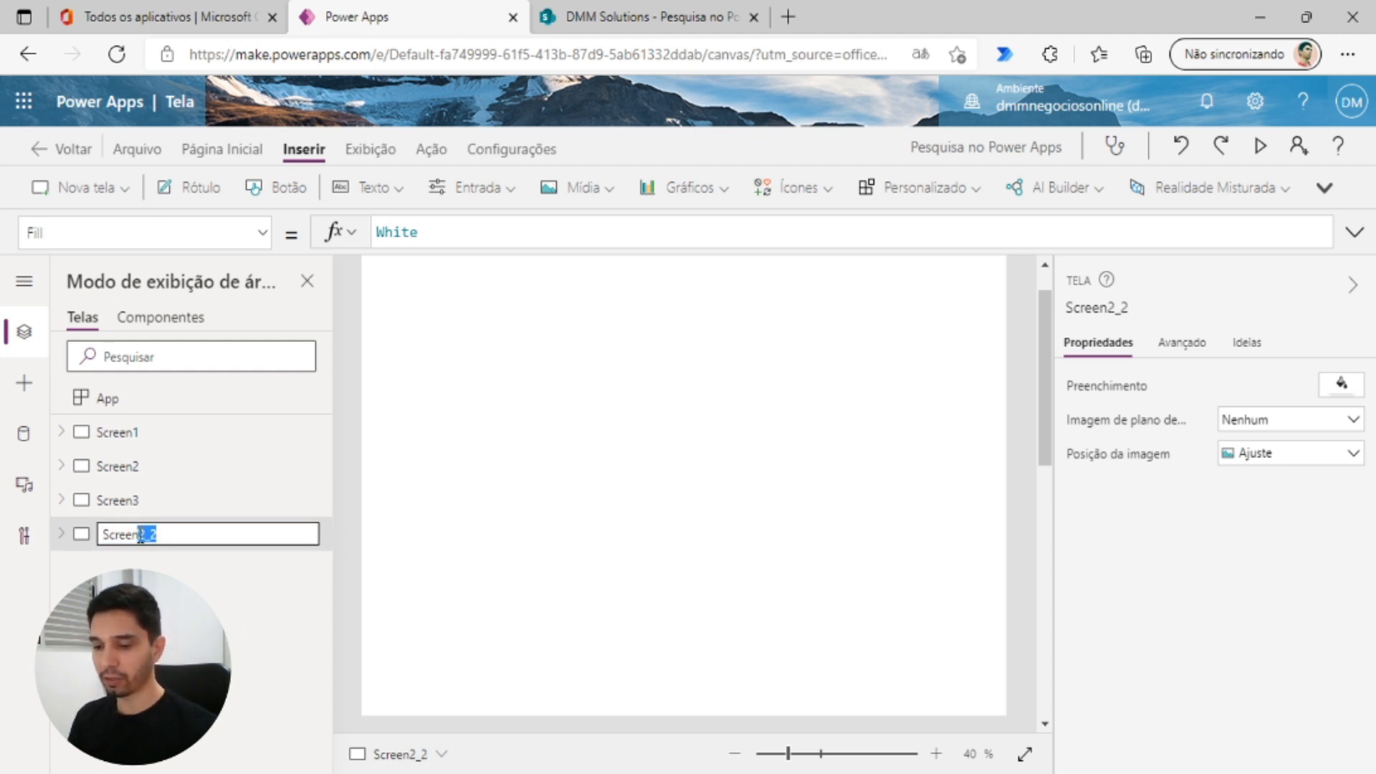
key(Return)
- Change the header label text on Screen3 to "Pergunta 2"
click(148, 473)
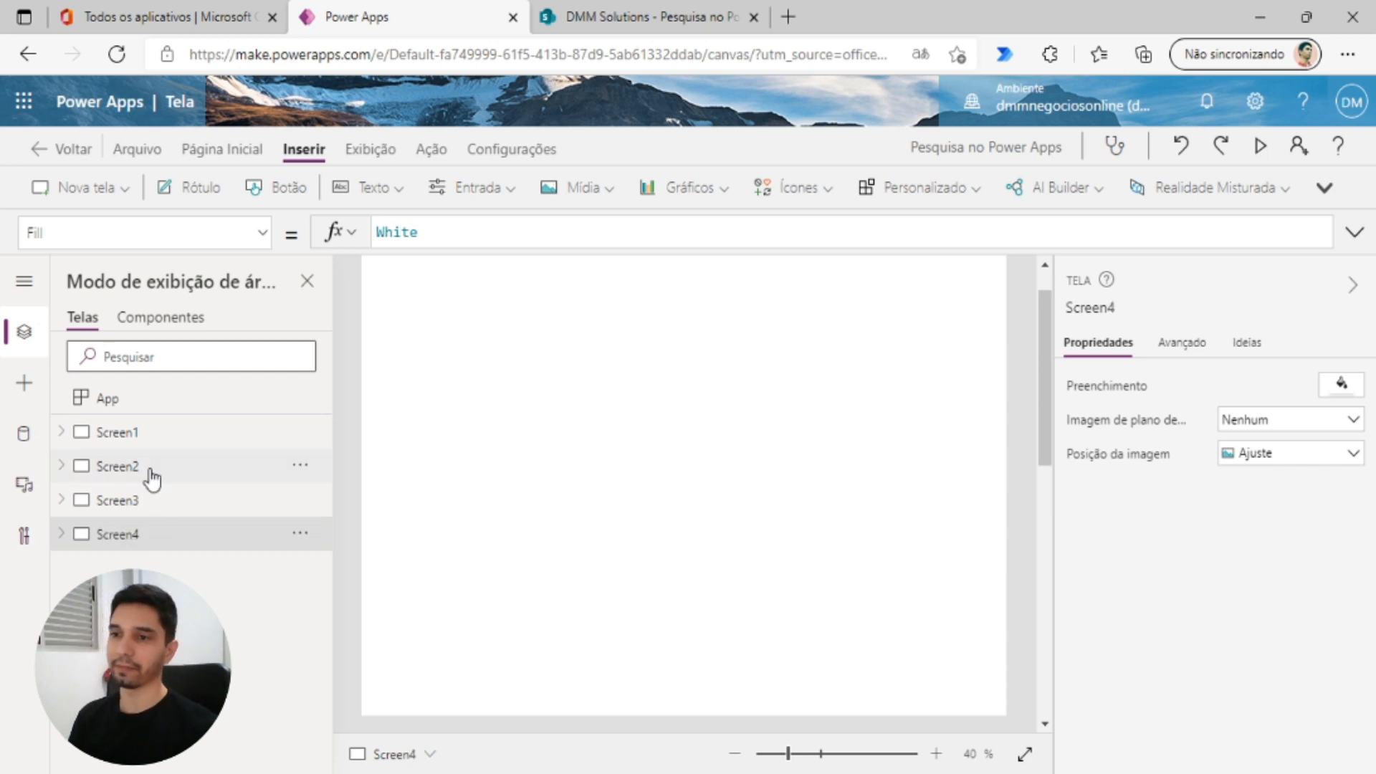
click(148, 504)
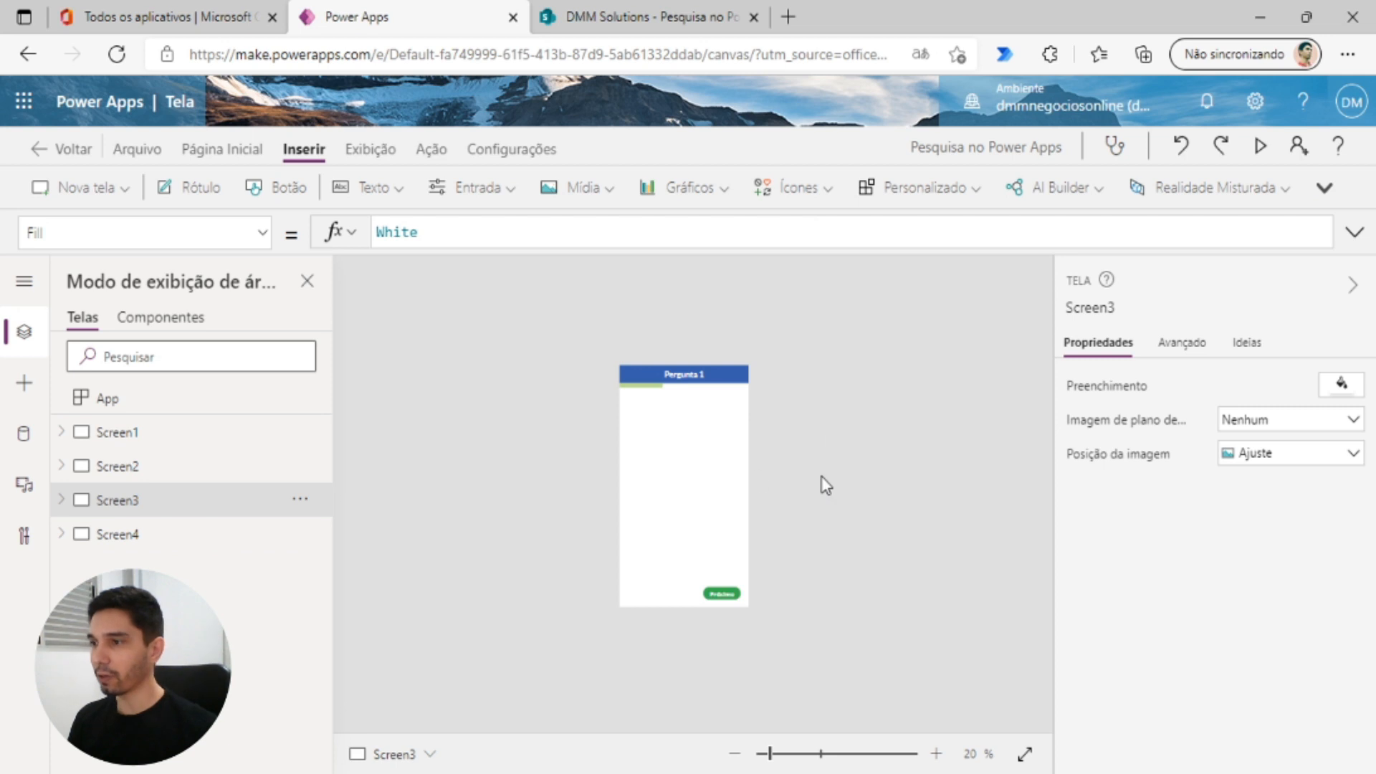
scroll(826, 485, up, 1)
click(686, 314)
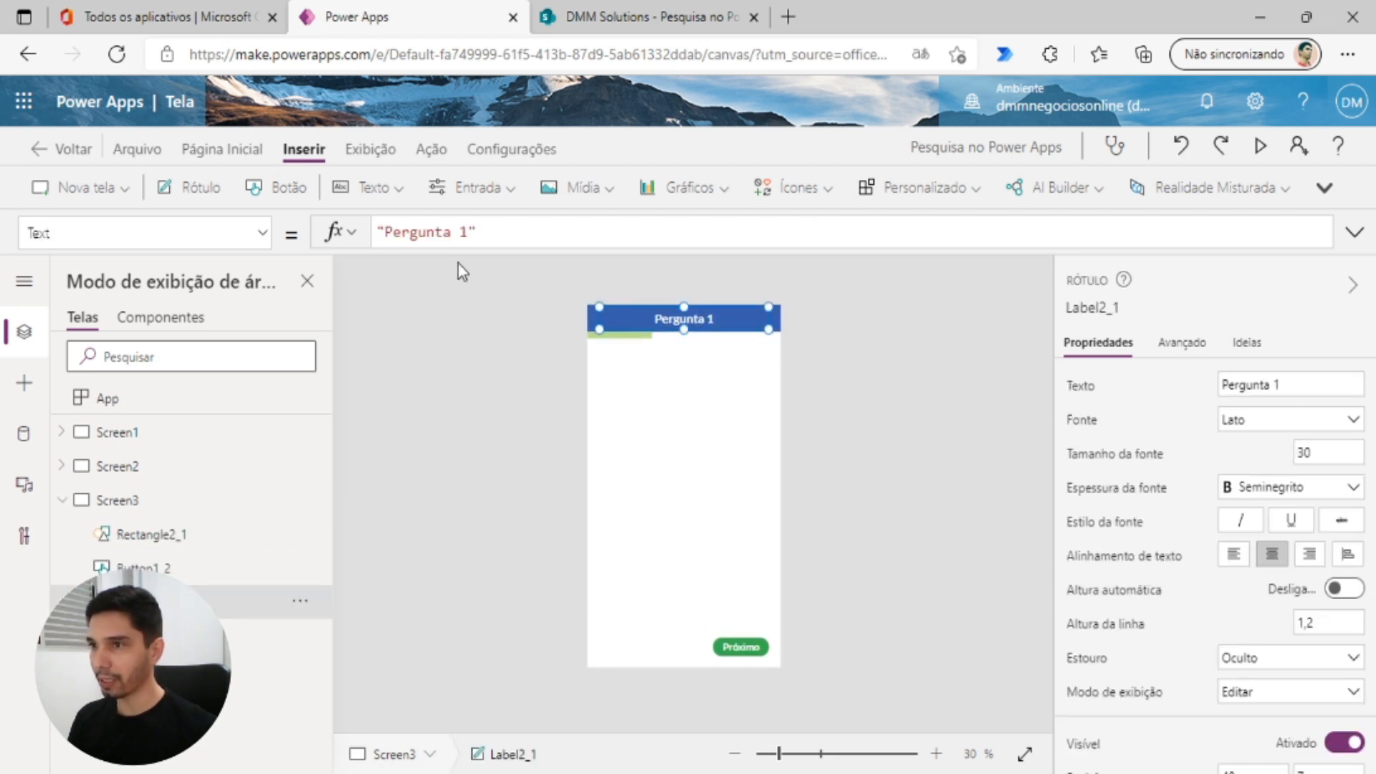
click(466, 233)
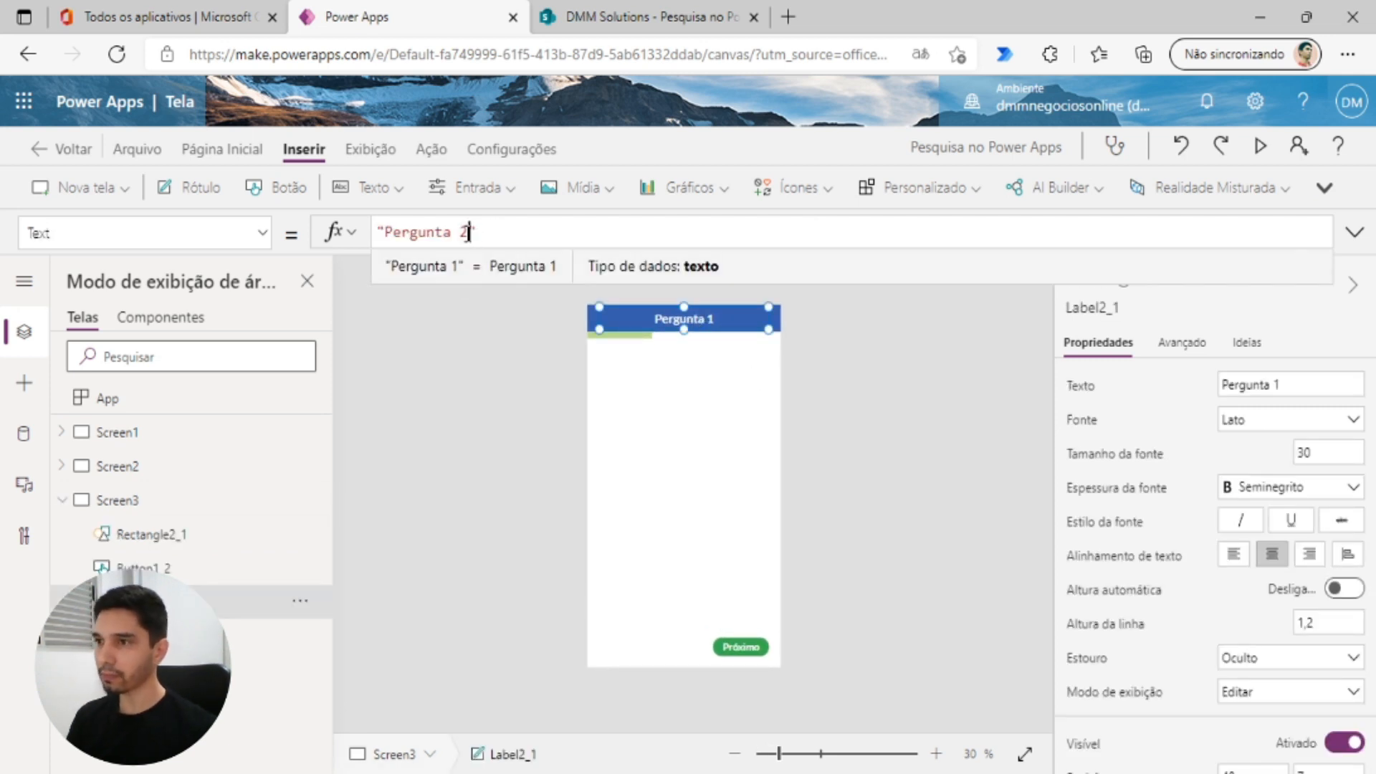
click(494, 424)
click(61, 499)
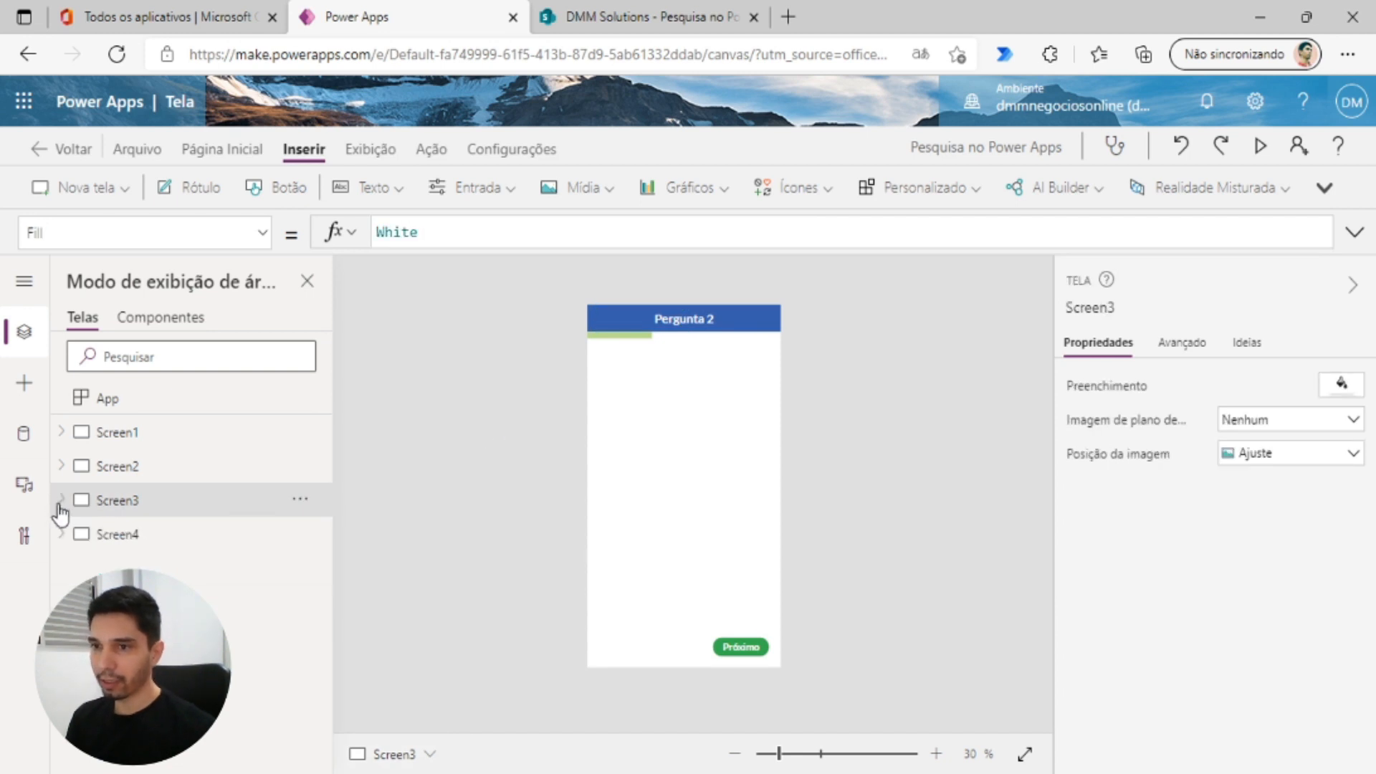
- Change the header label text on Screen4 to "Pergunta 3"
click(113, 539)
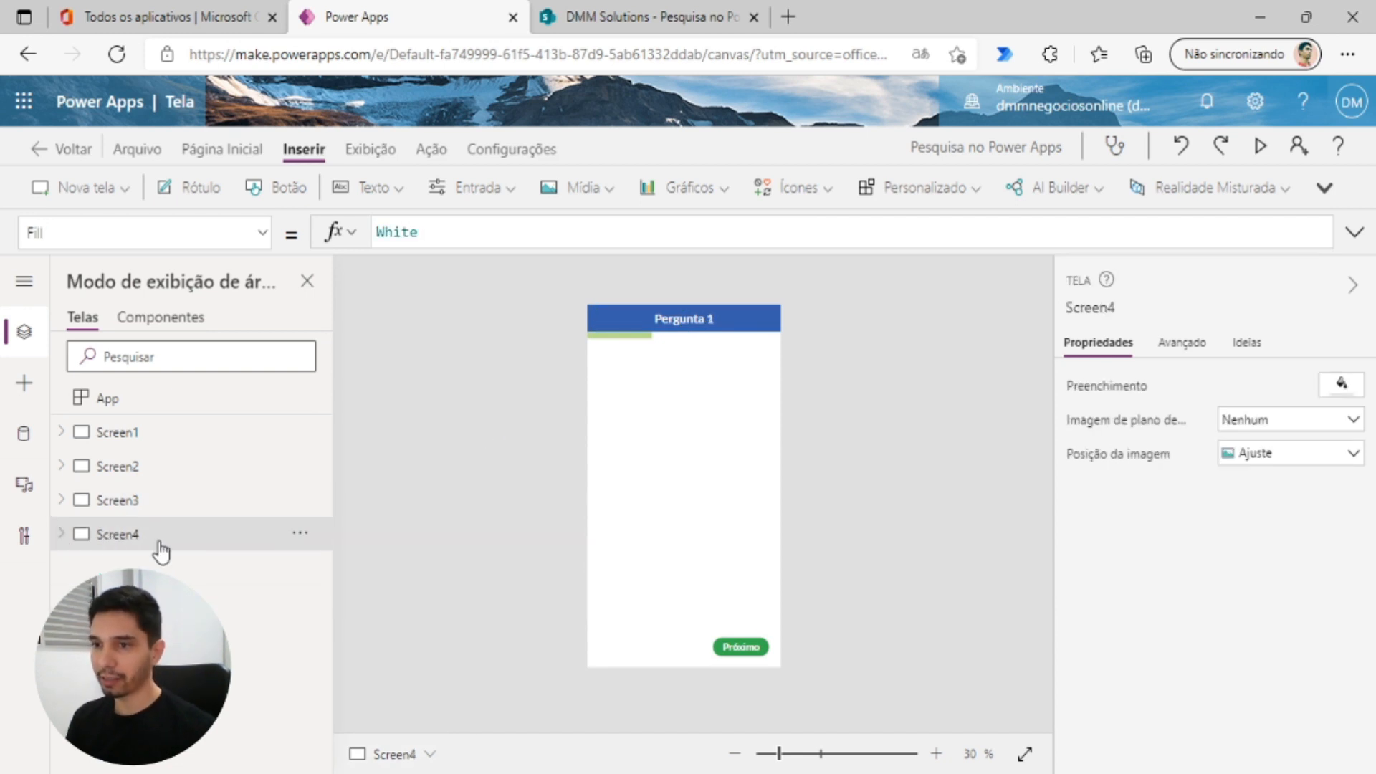
click(703, 319)
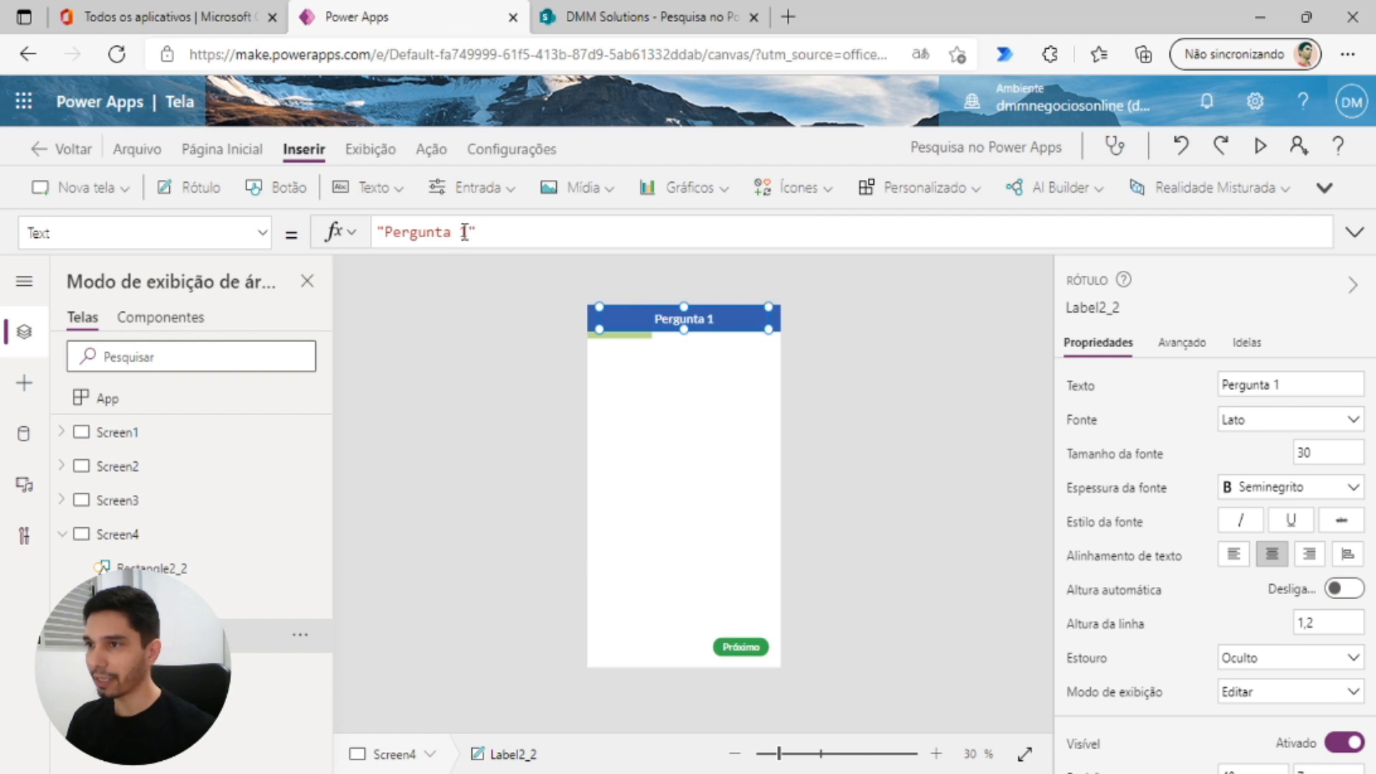
key(BackSpace)
text(3)
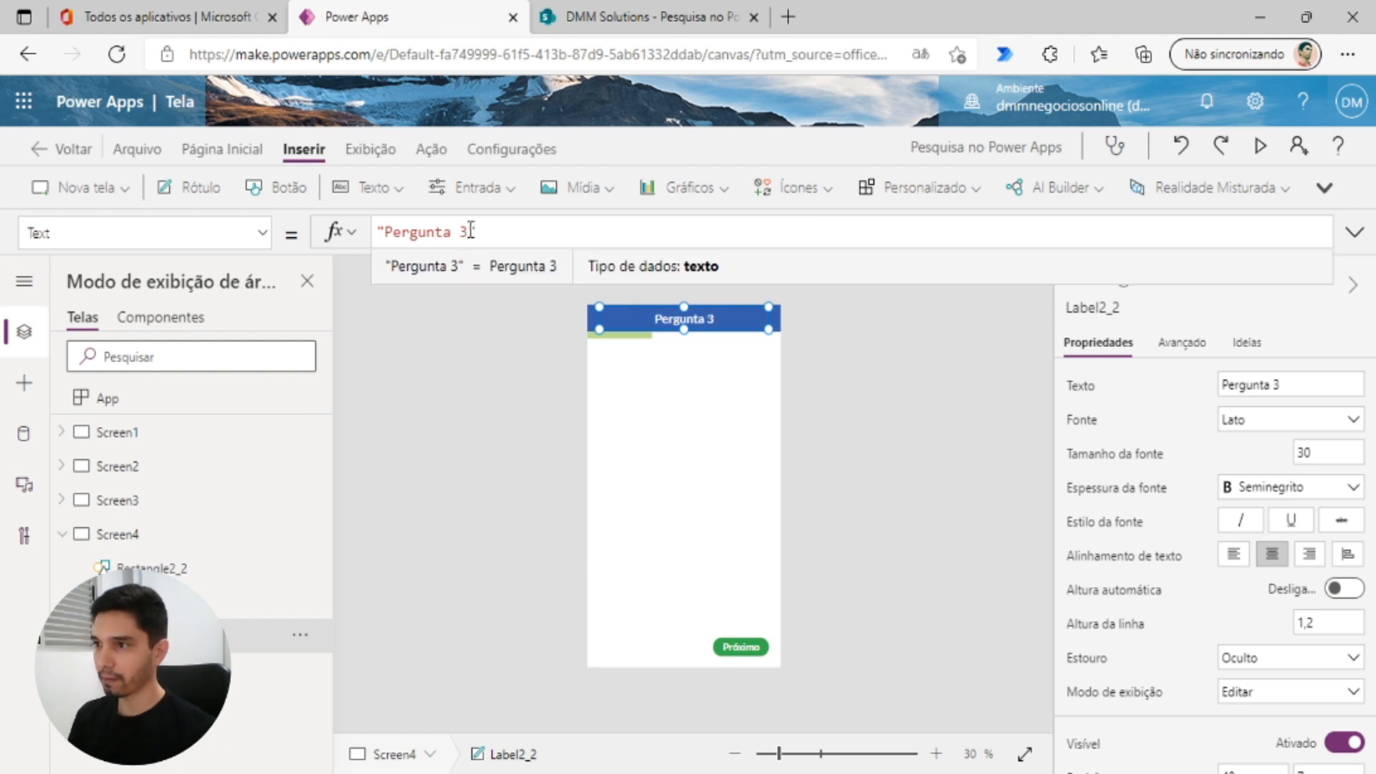
click(525, 356)
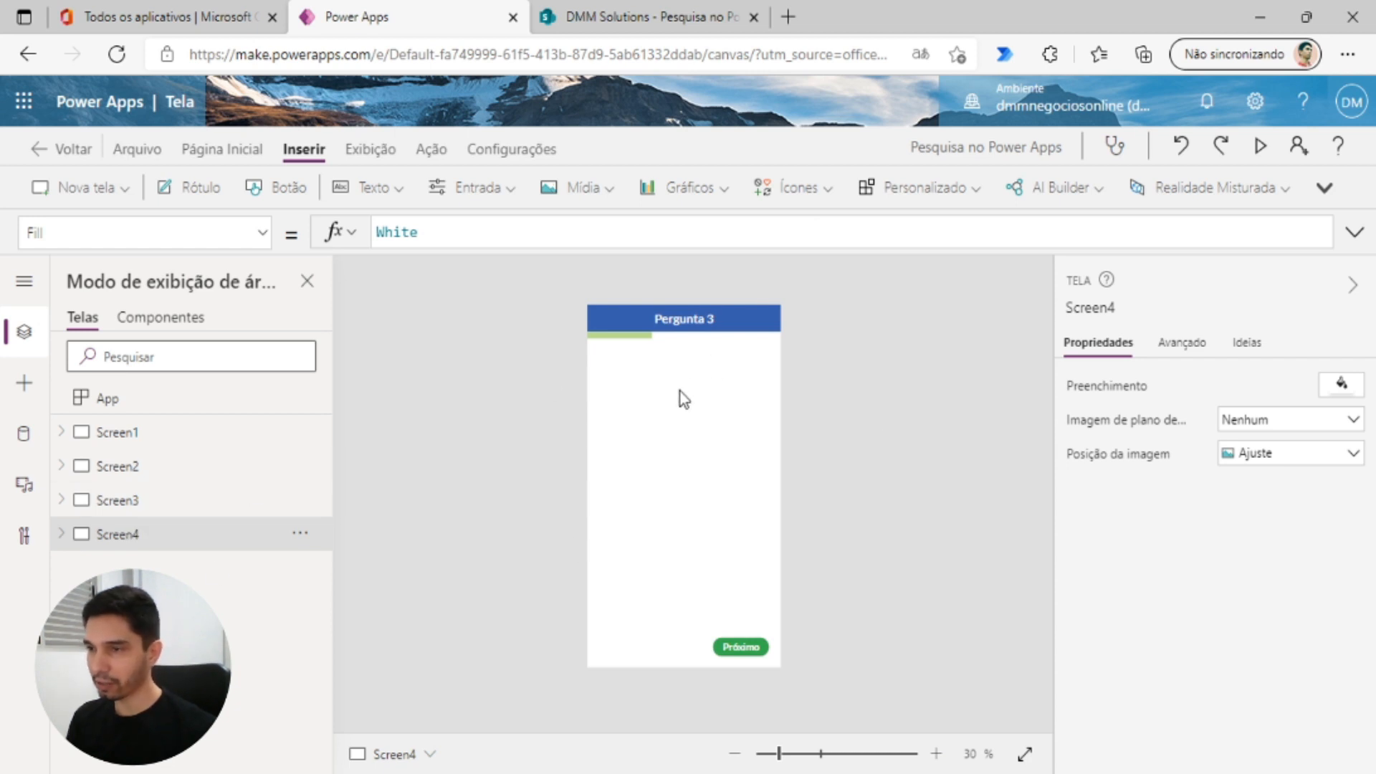
- Duplicate the green progress rectangle on Screen3 and place the copy end to end with the original at X 214, Y 85
click(121, 506)
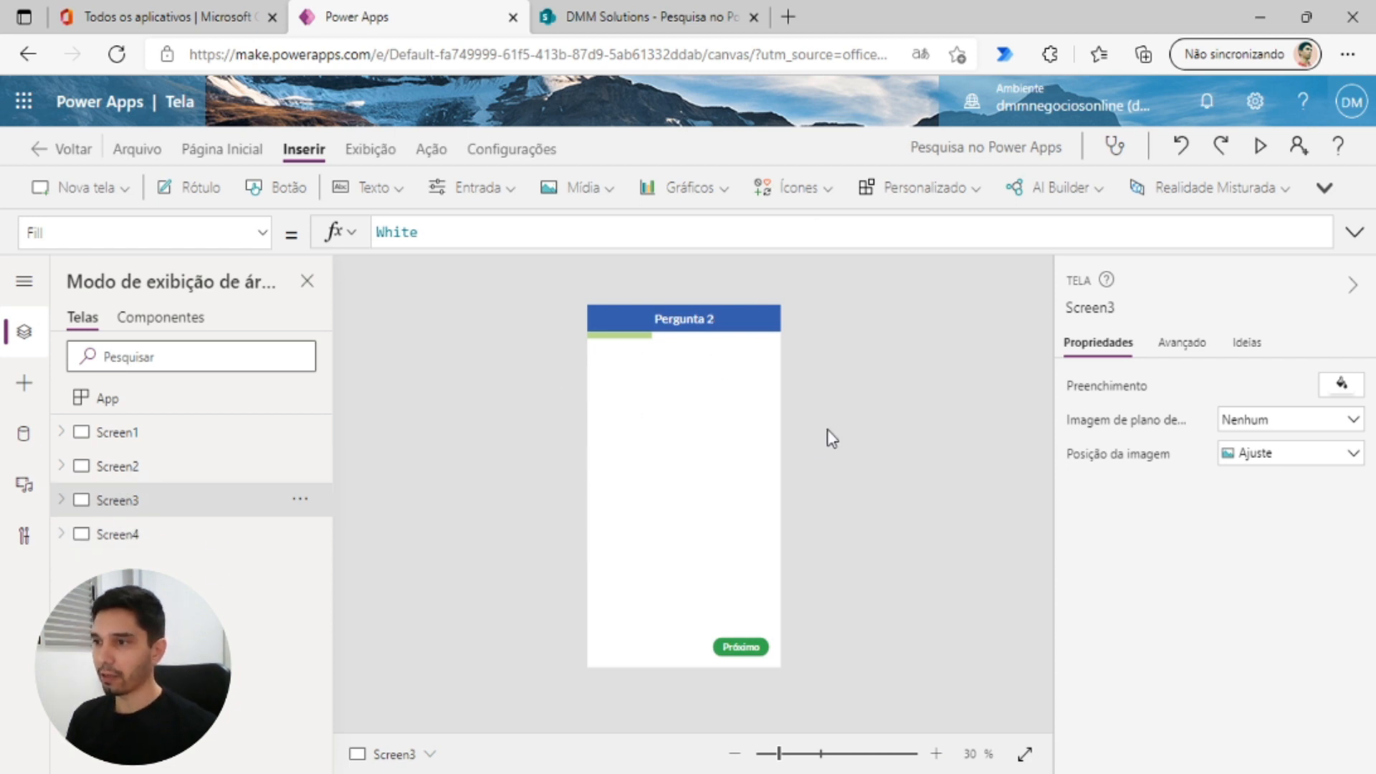
scroll(738, 405, up, 1)
click(608, 333)
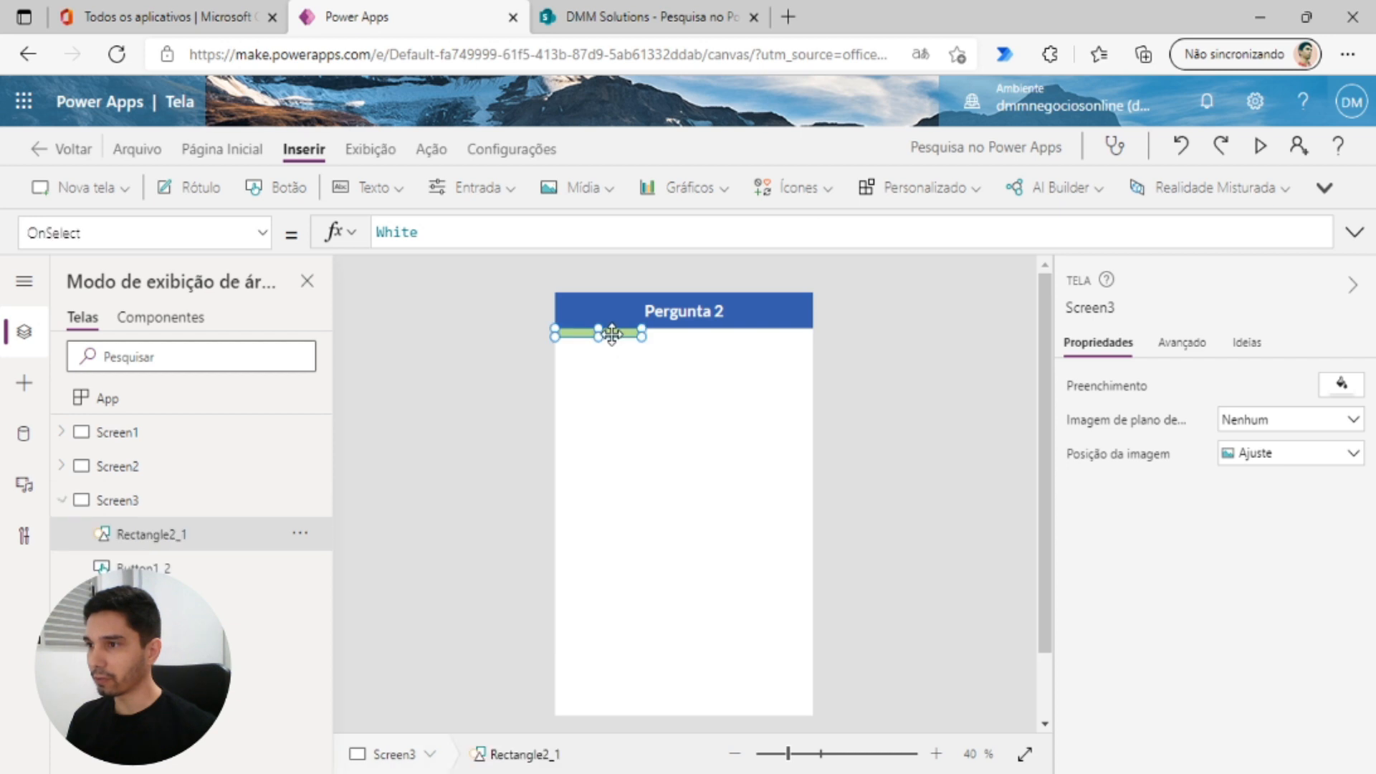
key(ctrl+c)
key(ctrl+v)
drag(622, 337, 702, 335)
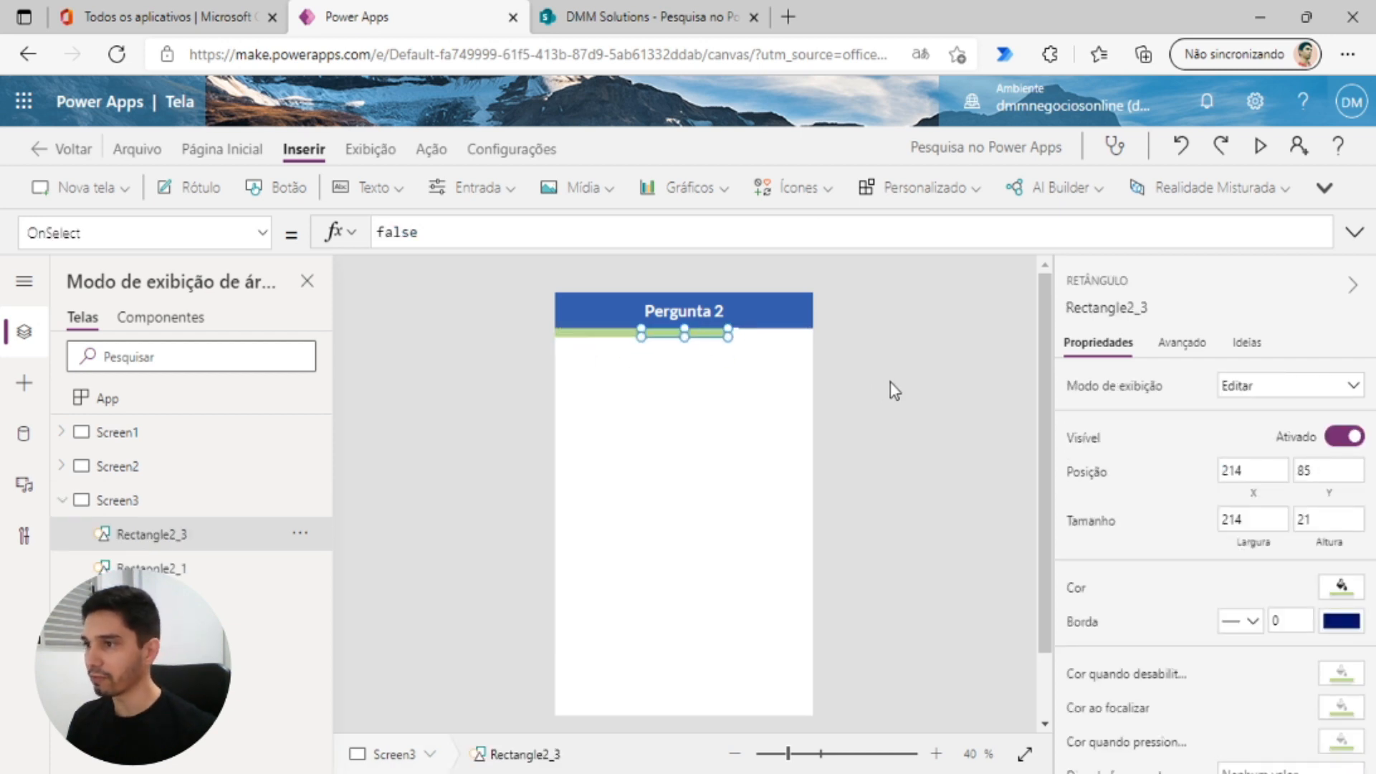
click(606, 334)
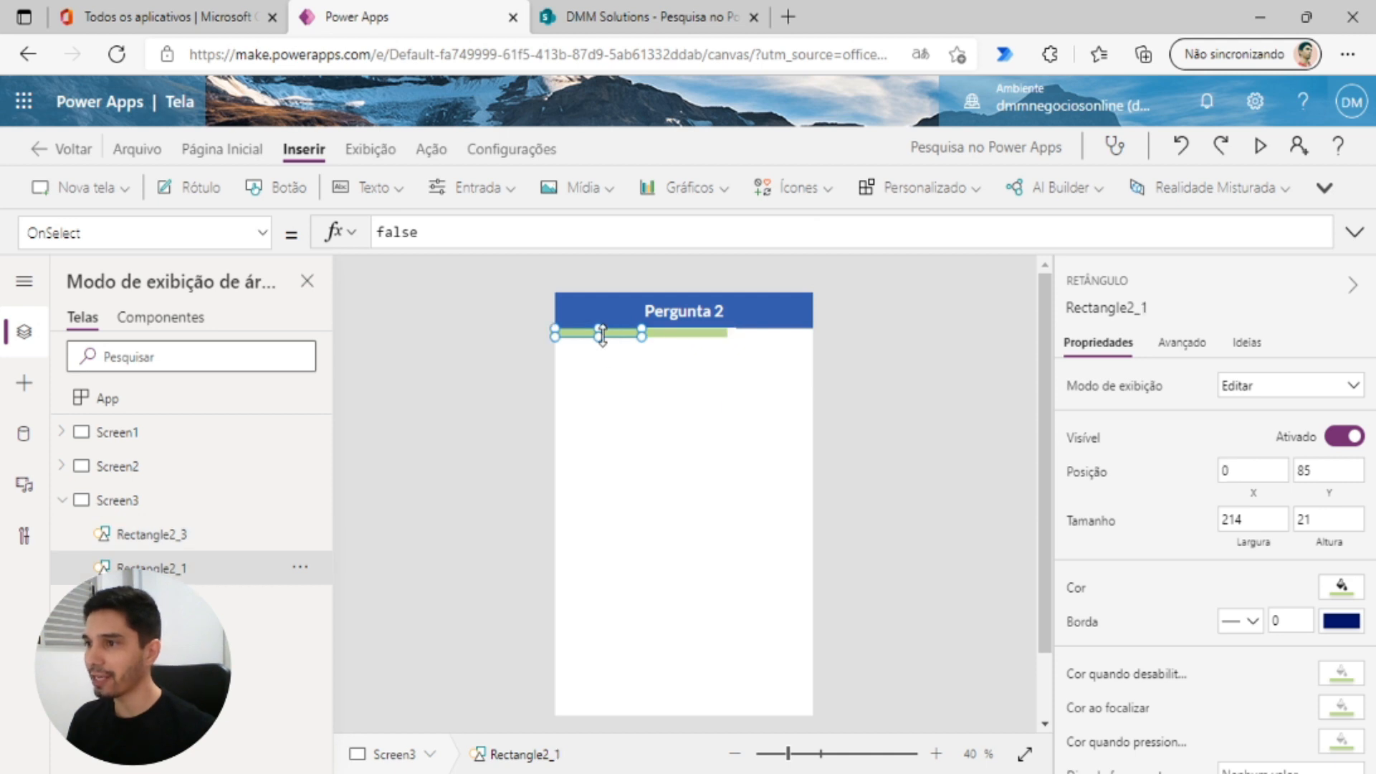
- Fill the first progress segment under the Screen3 header with dark green from the standard colours
click(1330, 597)
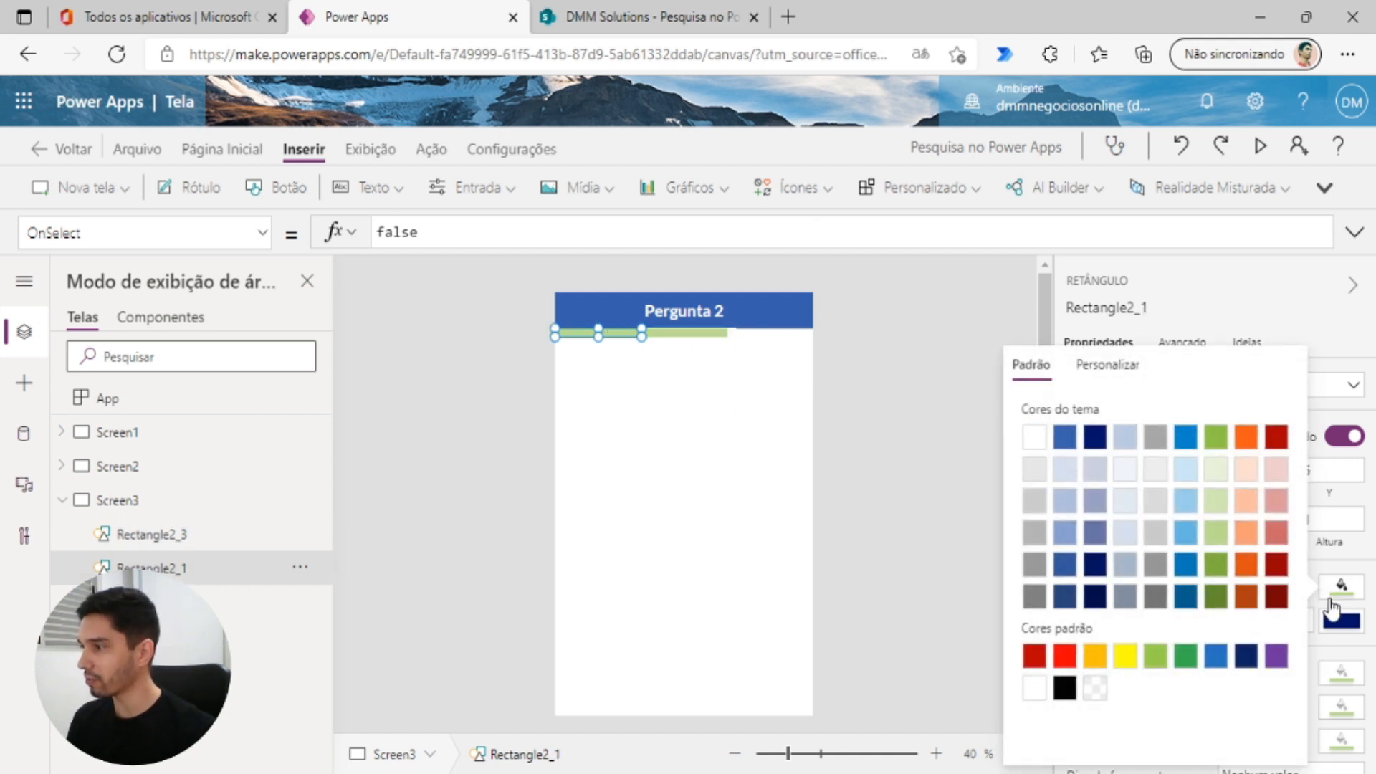
click(1181, 658)
click(880, 466)
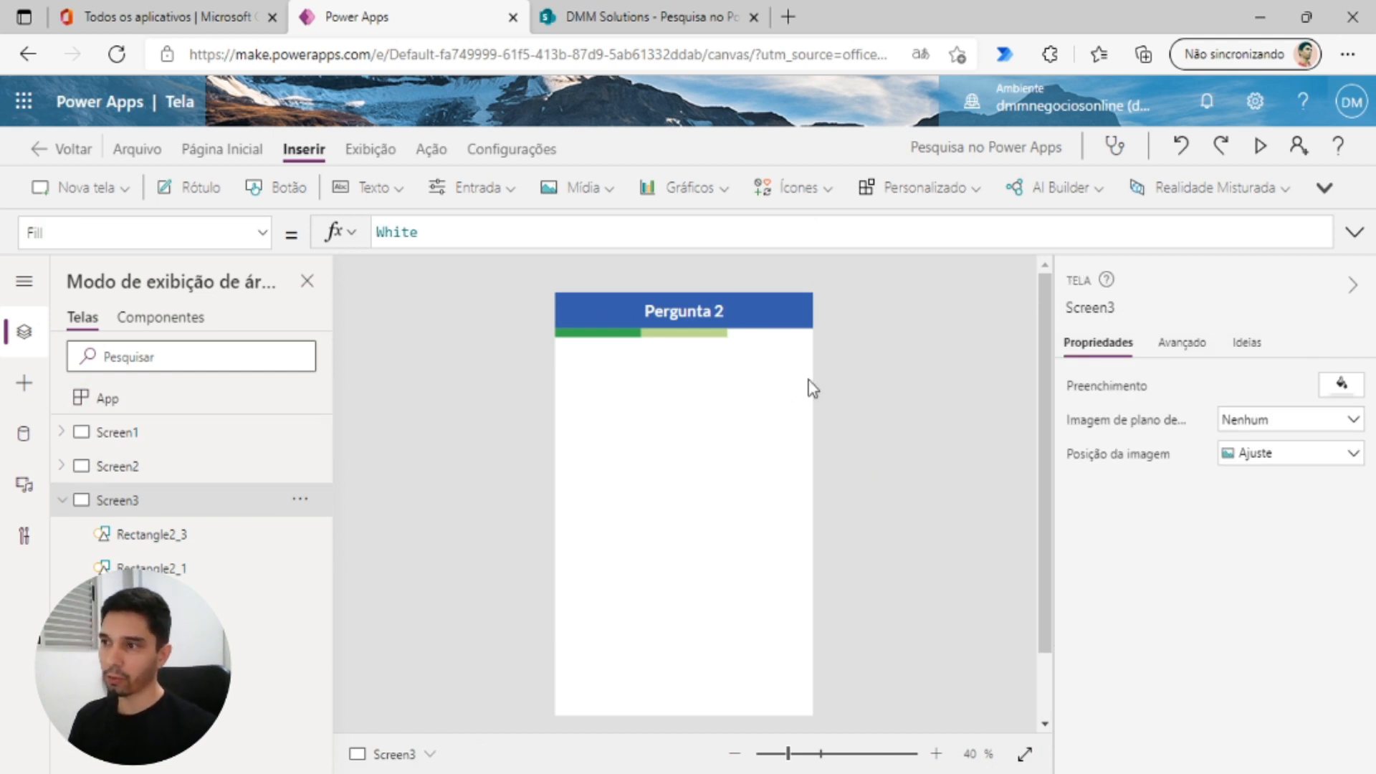
scroll(755, 419, down, 2)
scroll(752, 423, up, 1)
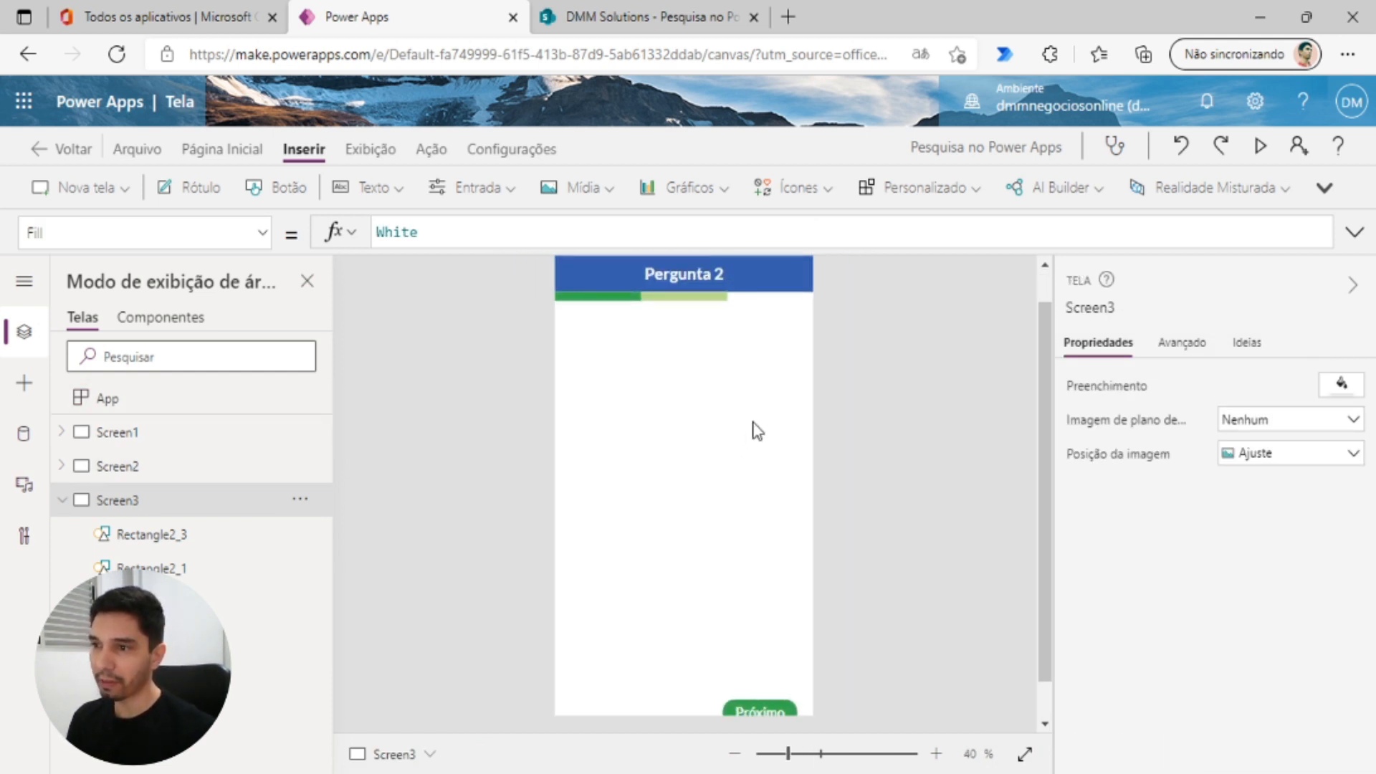
- Duplicate the light green progress rectangle twice on Screen4 and line the copies up end to end across the full screen width
click(61, 502)
click(113, 534)
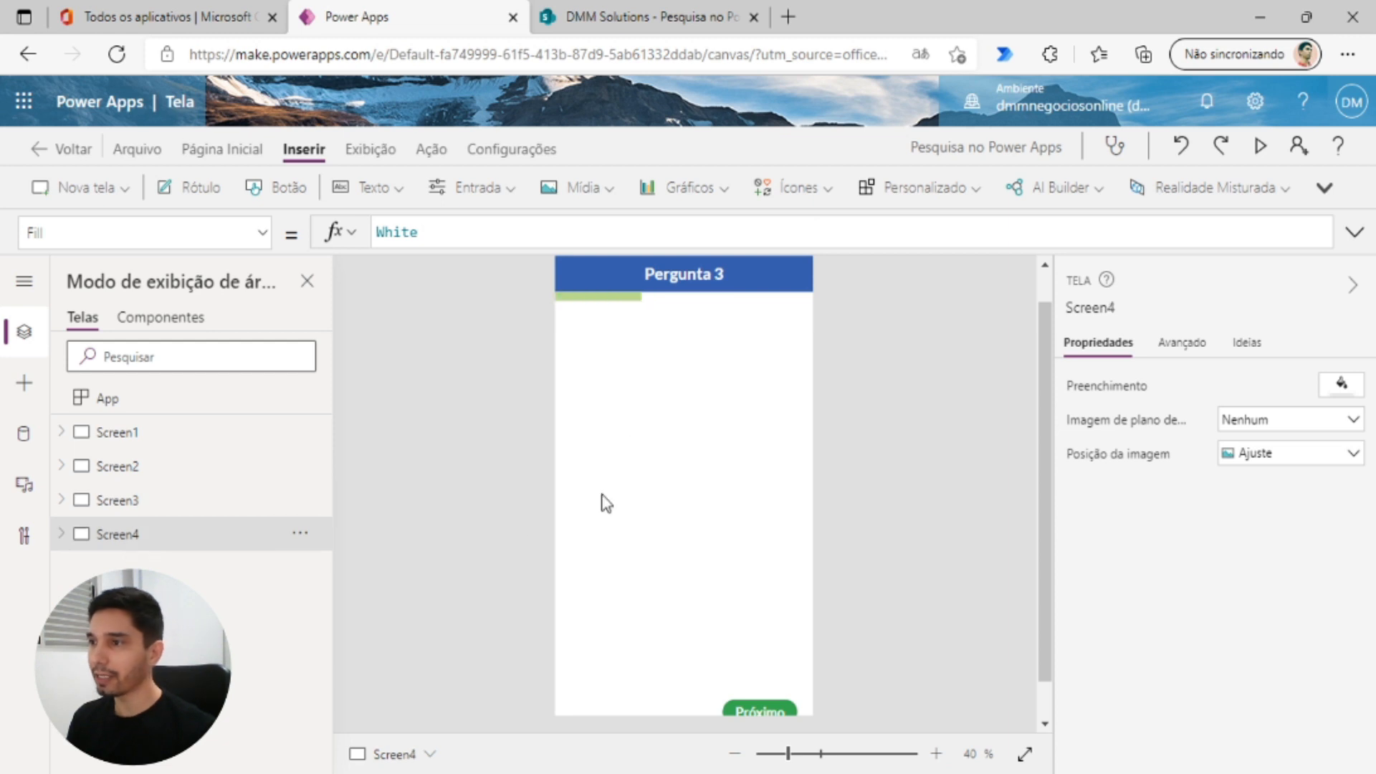
click(634, 296)
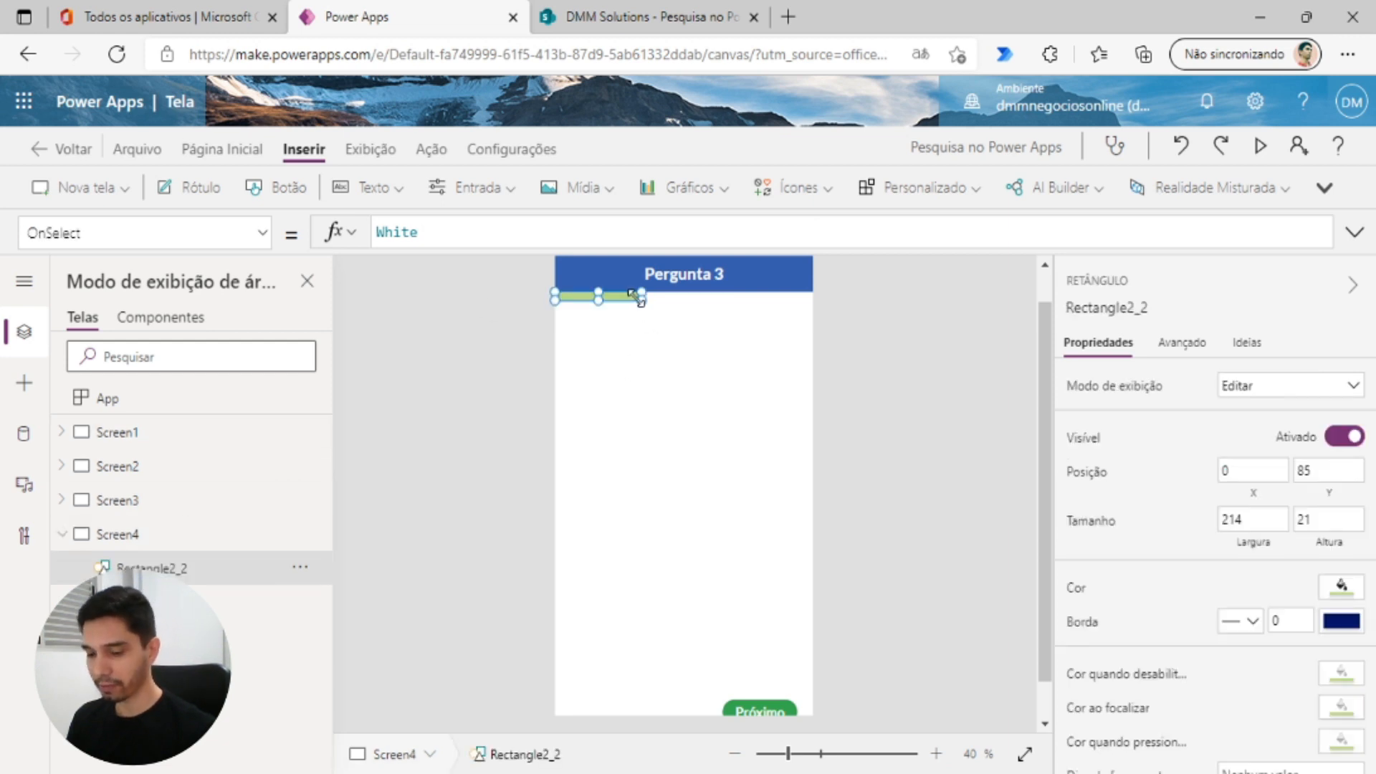
key(ctrl+c)
key(ctrl+v)
drag(634, 300, 751, 320)
key(ctrl+v)
scroll(814, 329, up, 2)
click(736, 347)
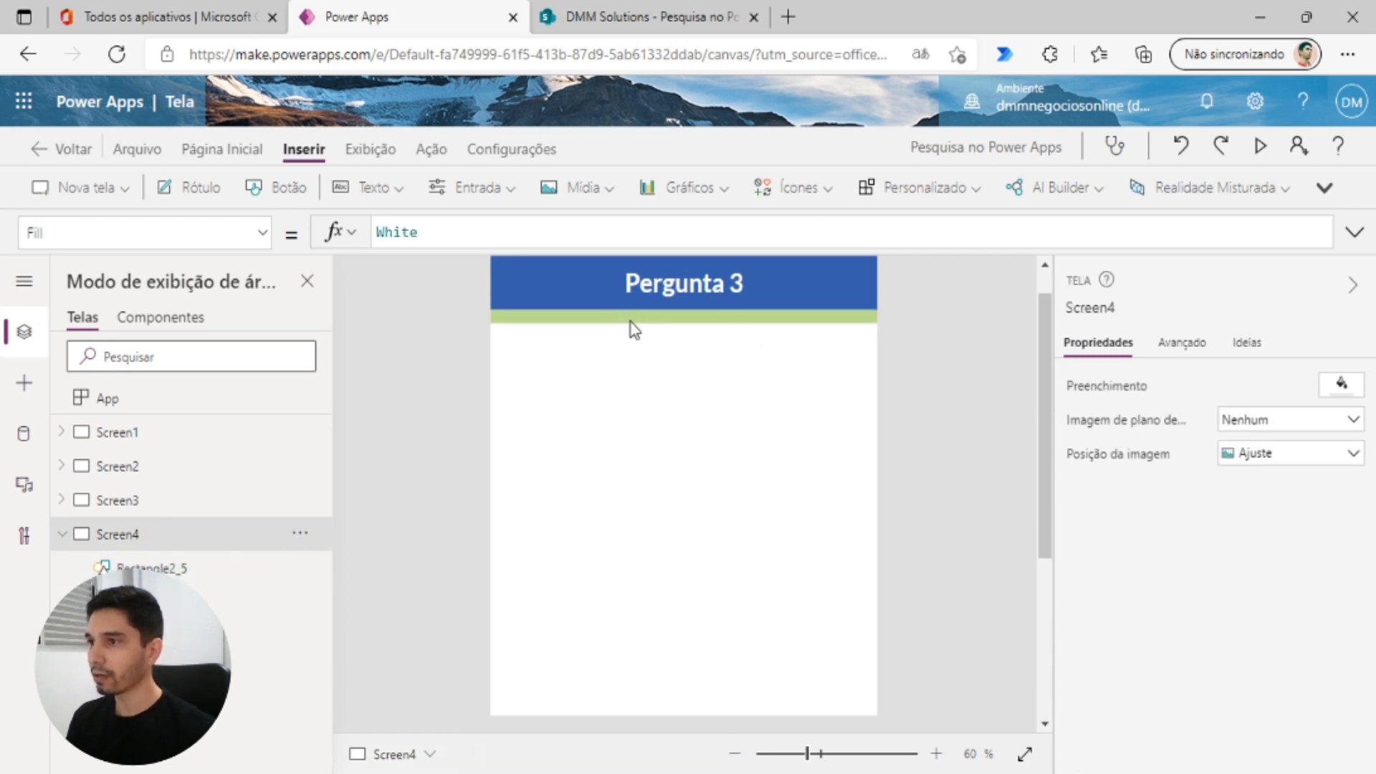
- Fill the first two progress segments on Screen4 with dark green, keeping the third one light green
click(629, 320)
drag(617, 322, 617, 322)
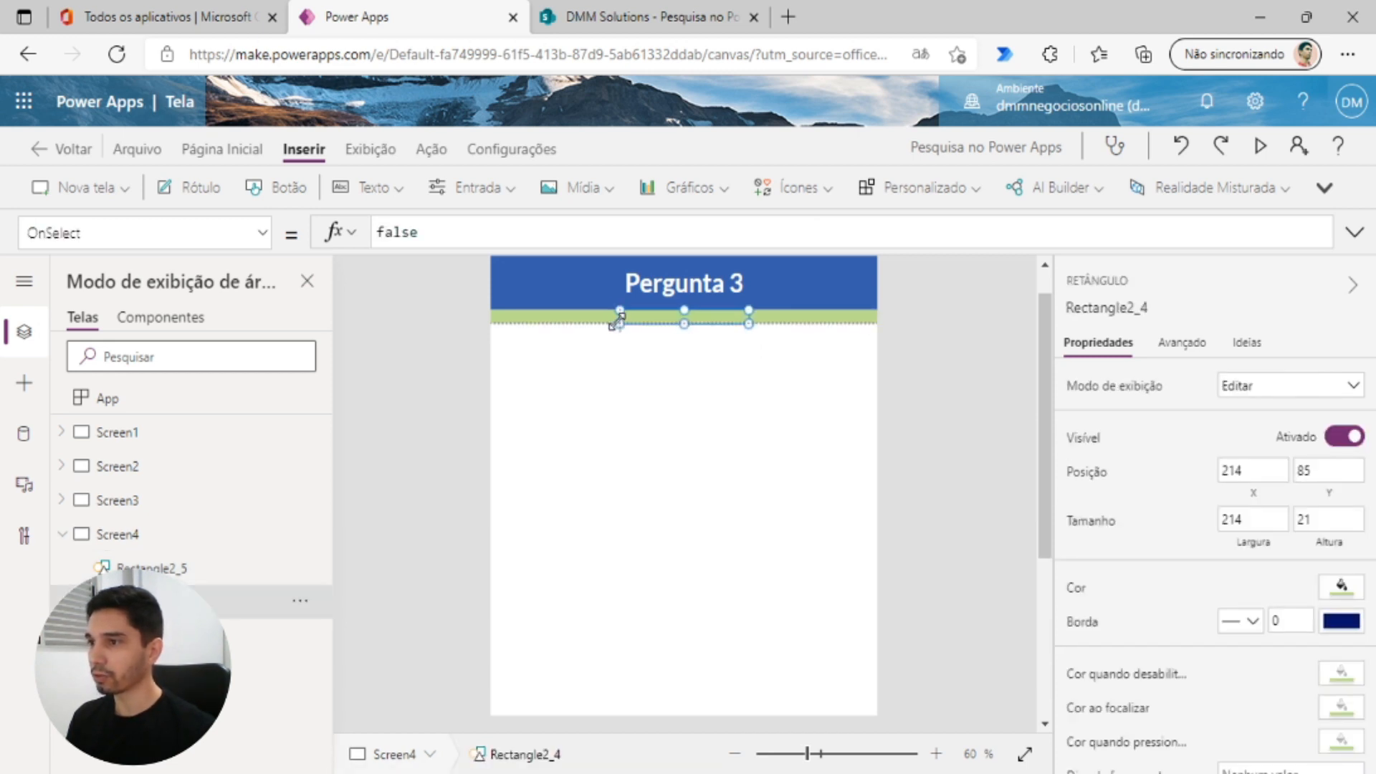
click(619, 374)
click(566, 317)
shift+click(652, 316)
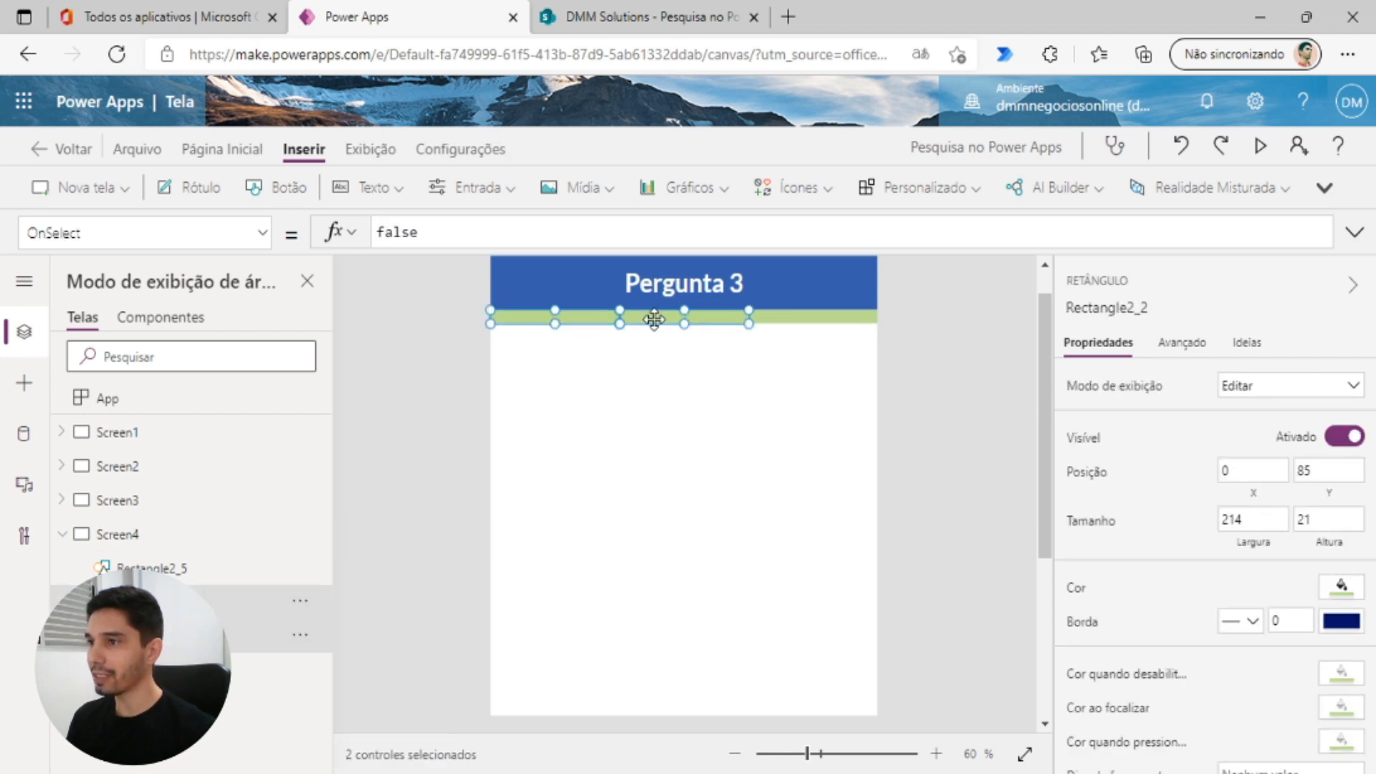
click(1341, 587)
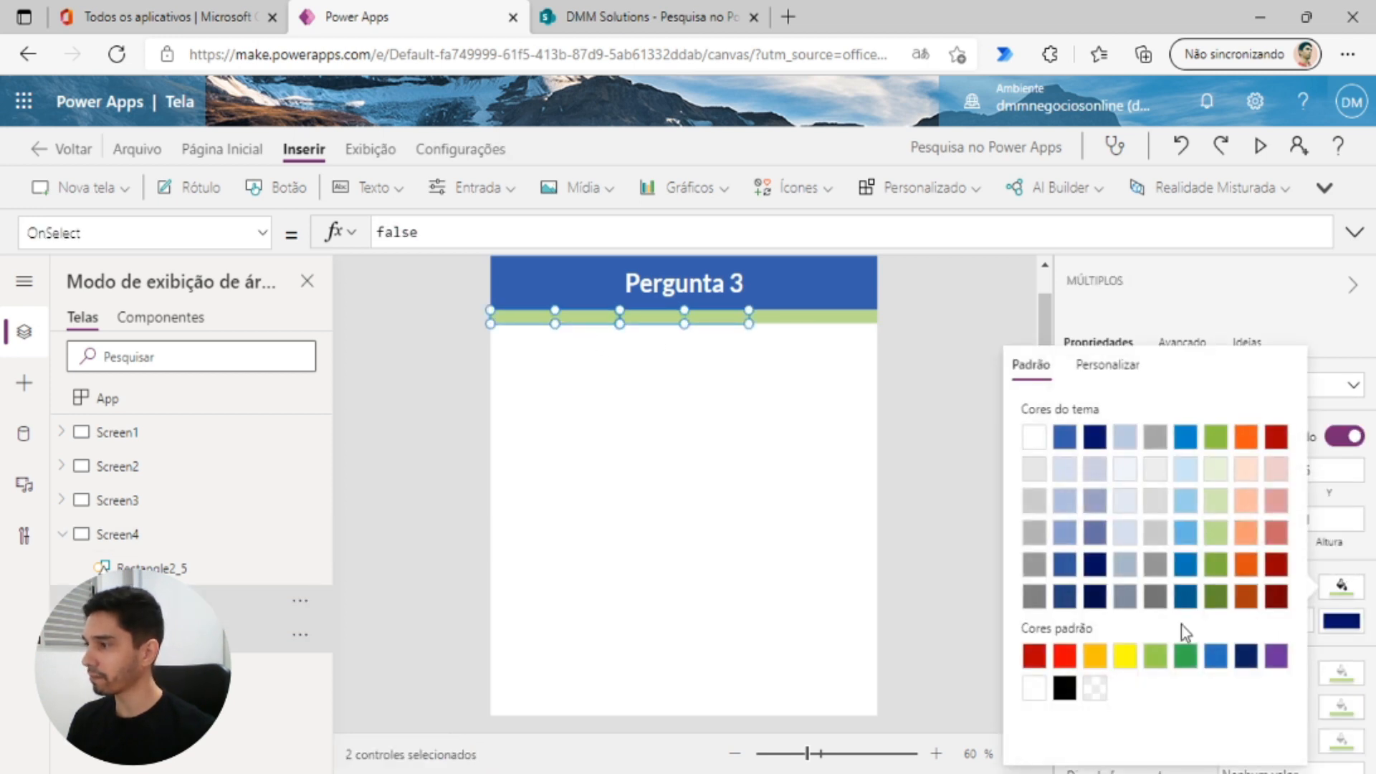
click(1183, 656)
click(938, 466)
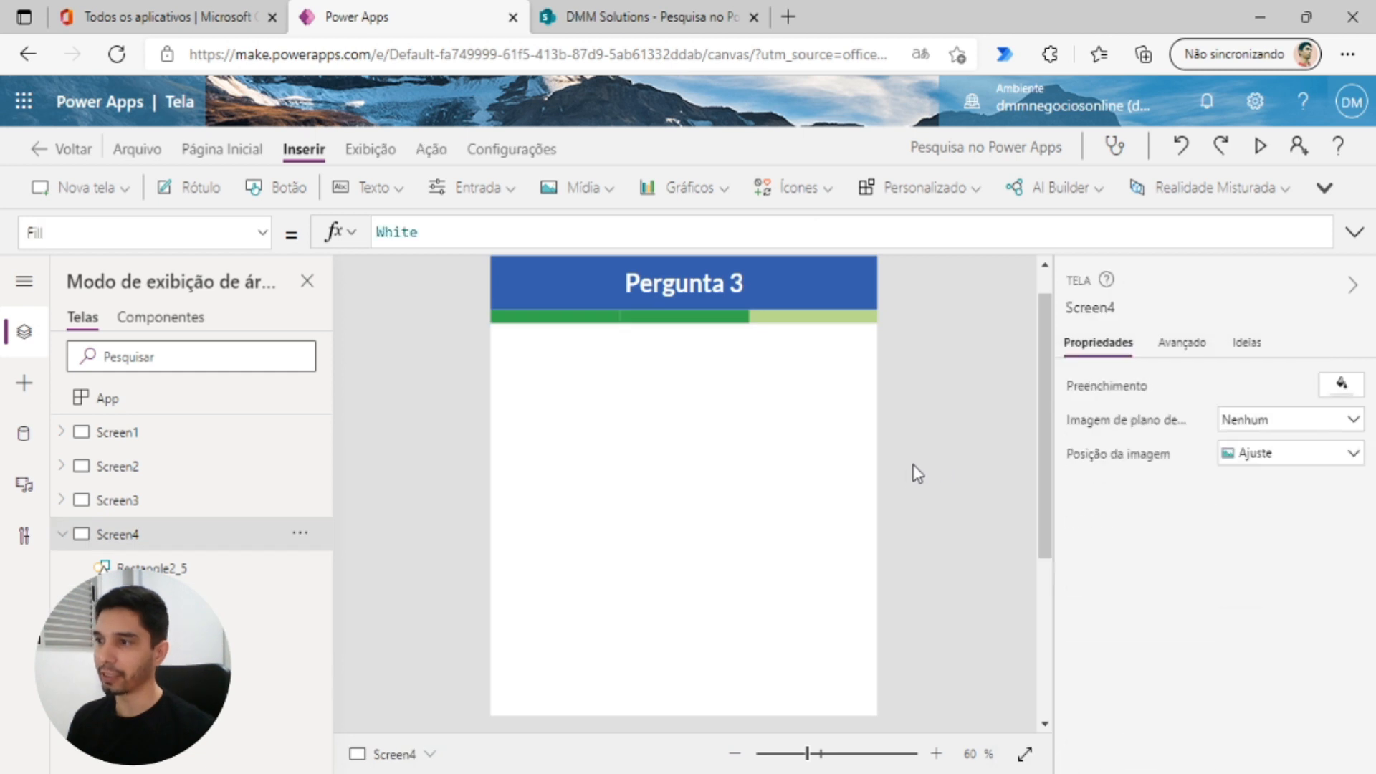
- Review the headers and progress bars on Screen2, Screen3 and Screen4
click(62, 534)
scroll(462, 503, down, 2)
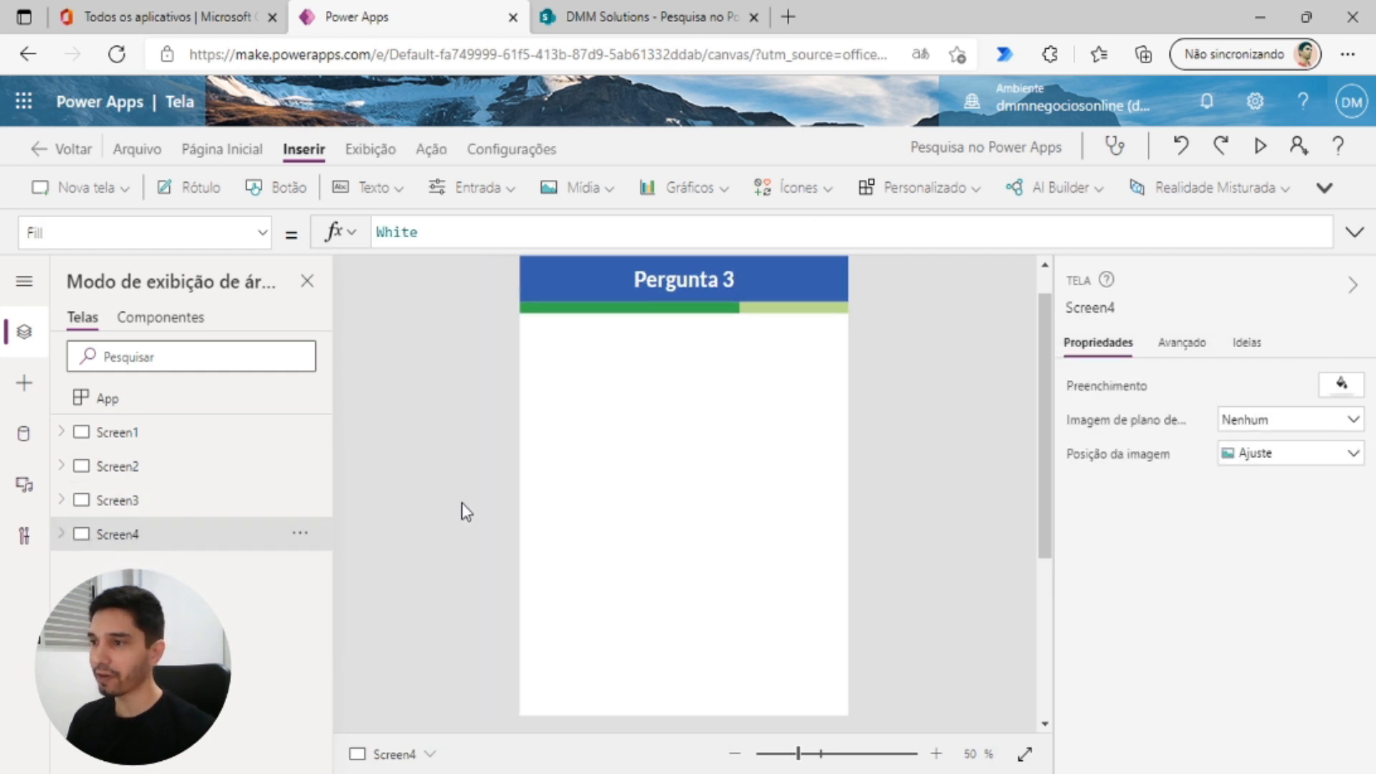
click(143, 505)
click(143, 472)
click(144, 501)
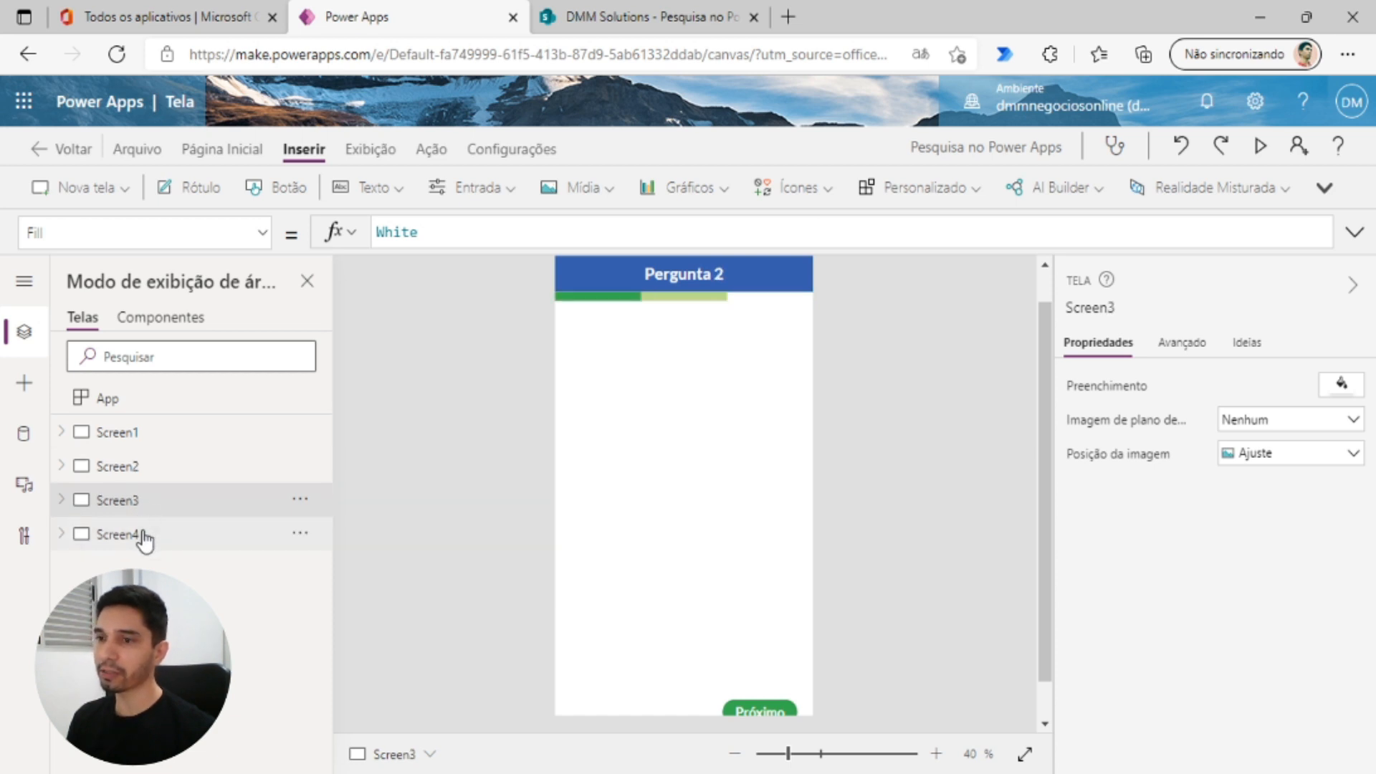
click(143, 539)
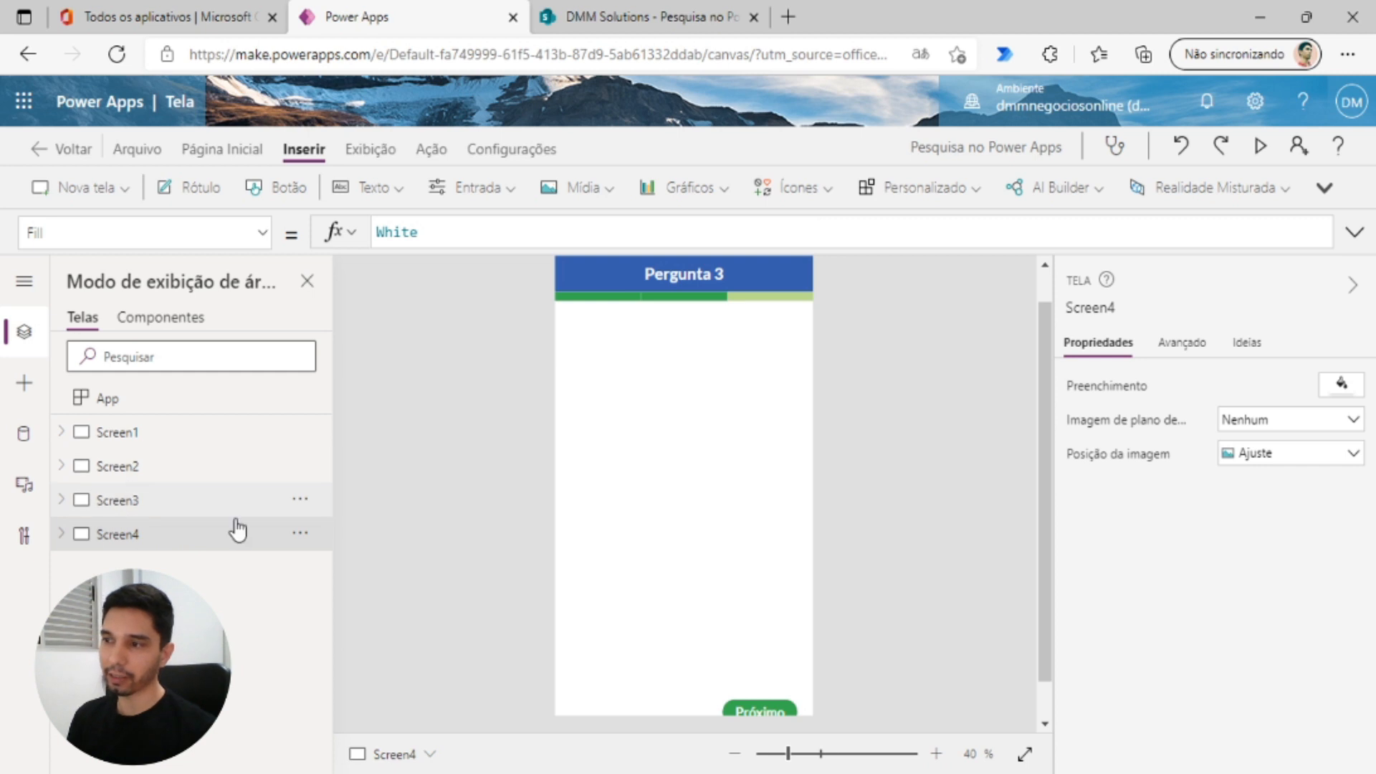
click(140, 466)
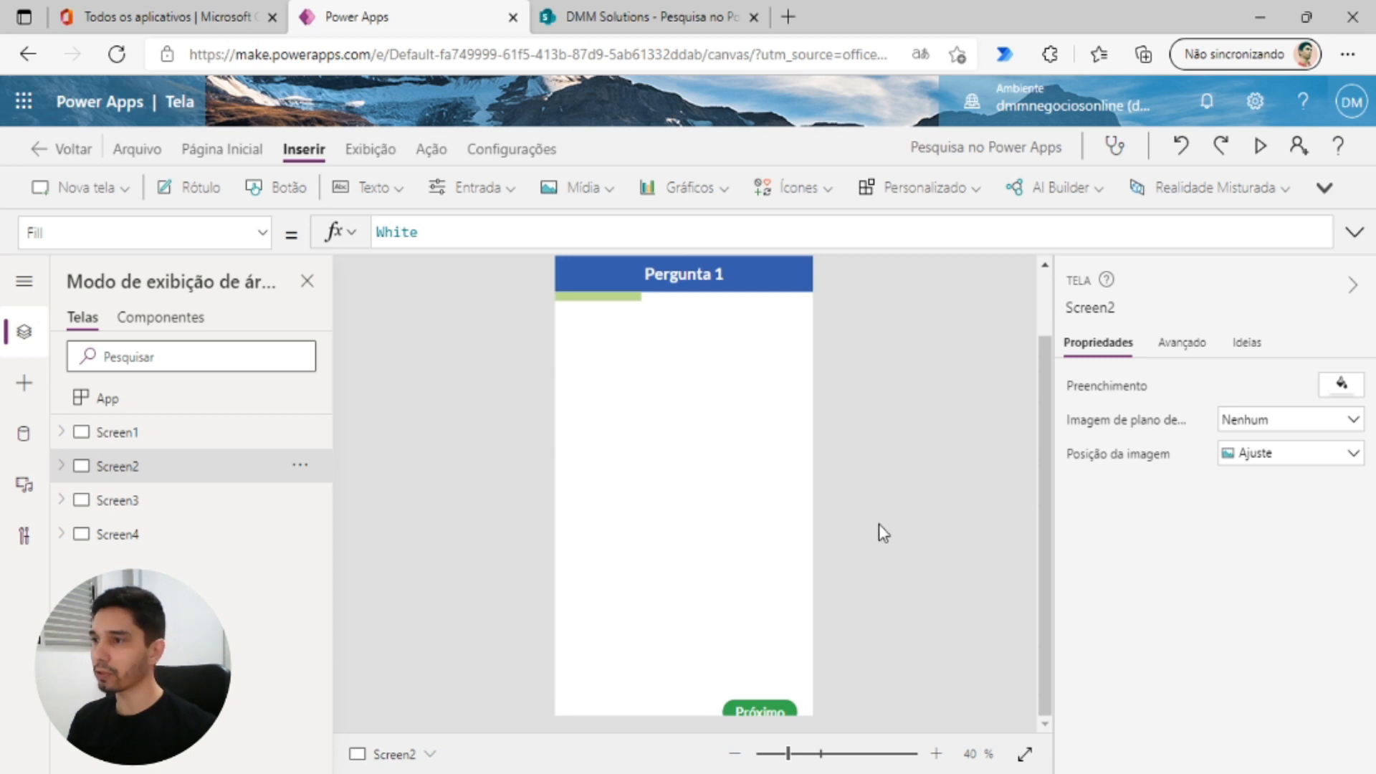
scroll(882, 532, down, 1)
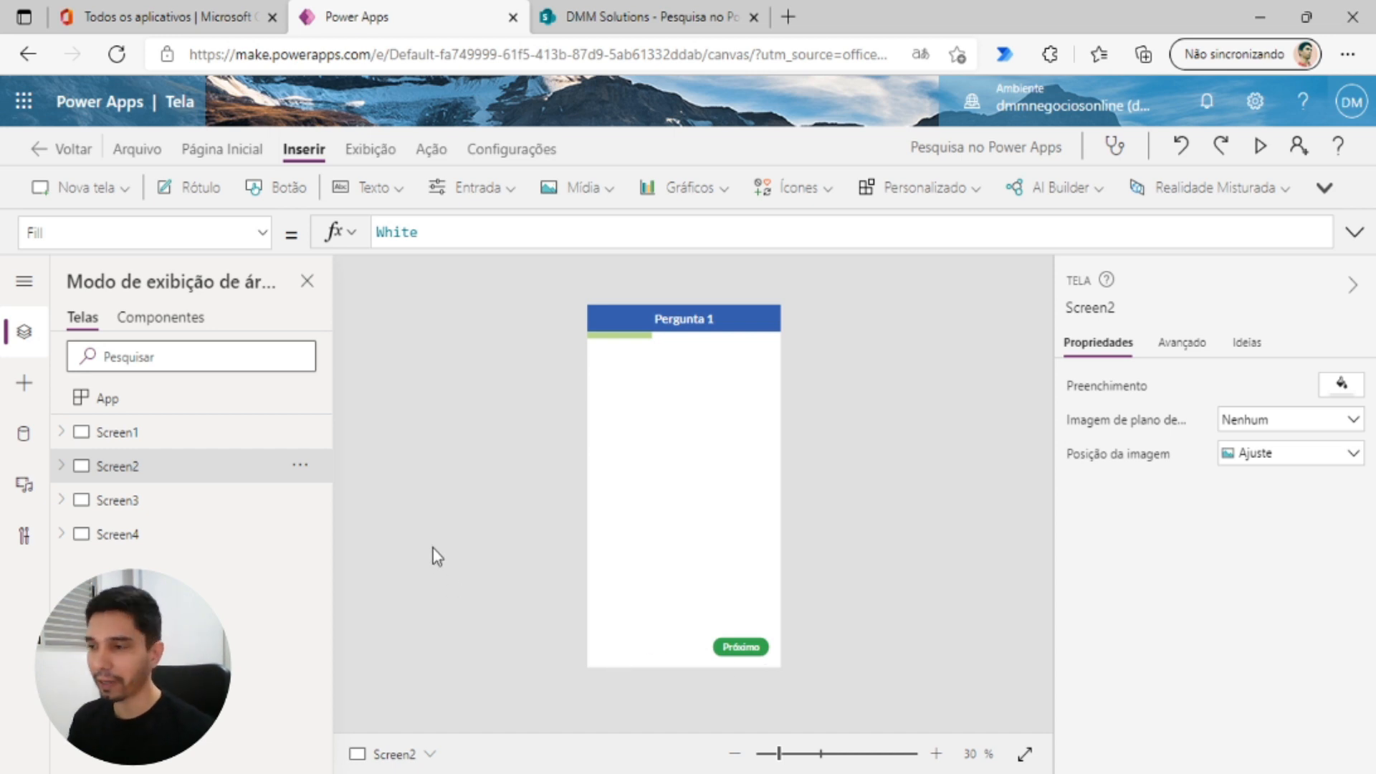
- Duplicate the Próximo button on Screen3, place the copy at X 40, Y 1045, and set its text to "Voltar"
click(123, 499)
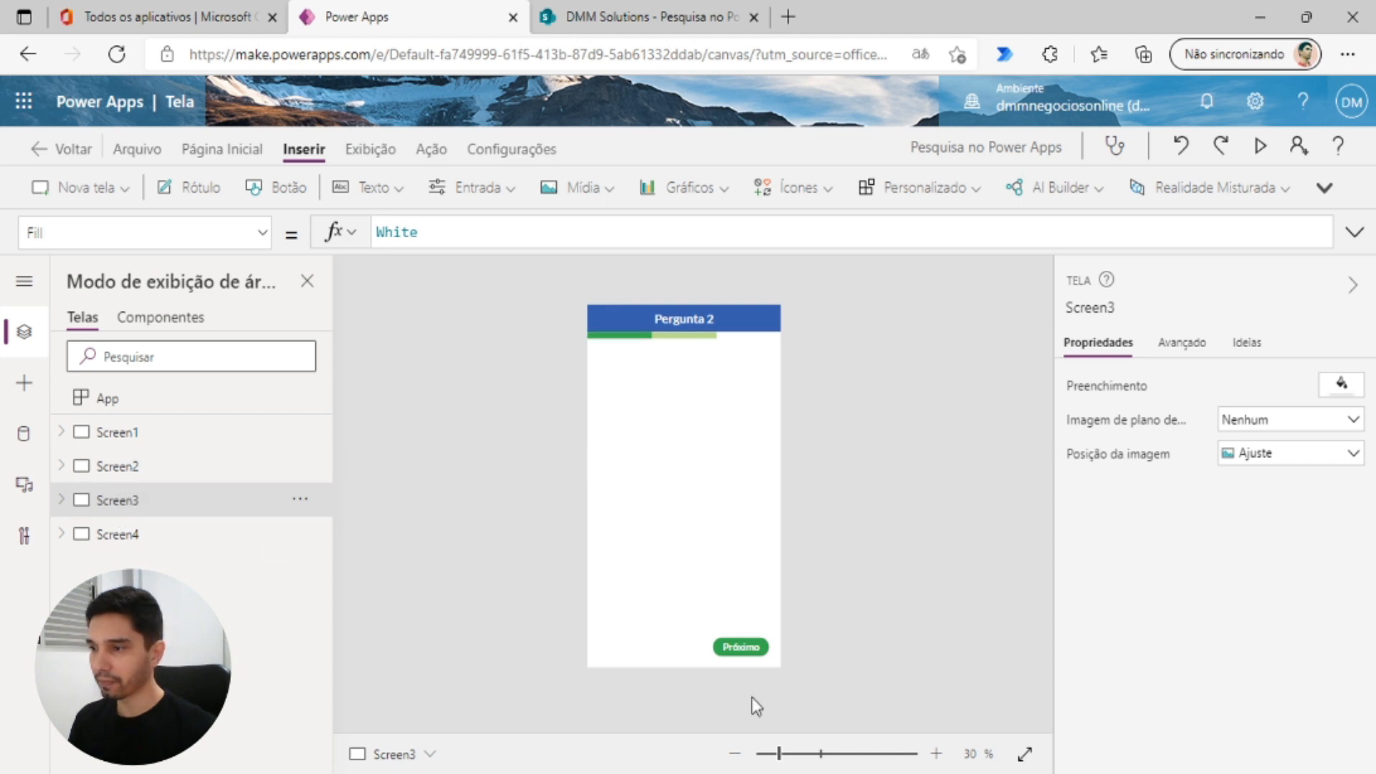
click(739, 647)
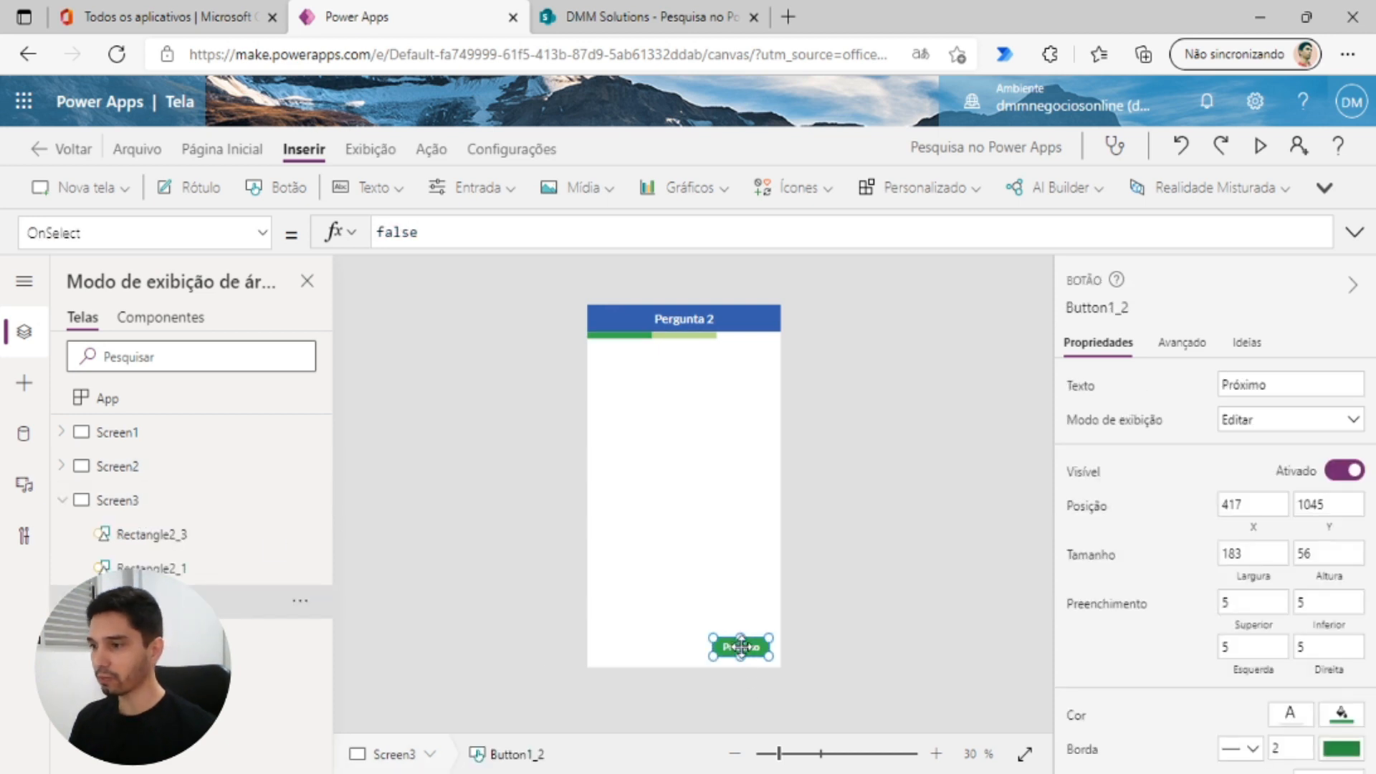
key(ctrl+v)
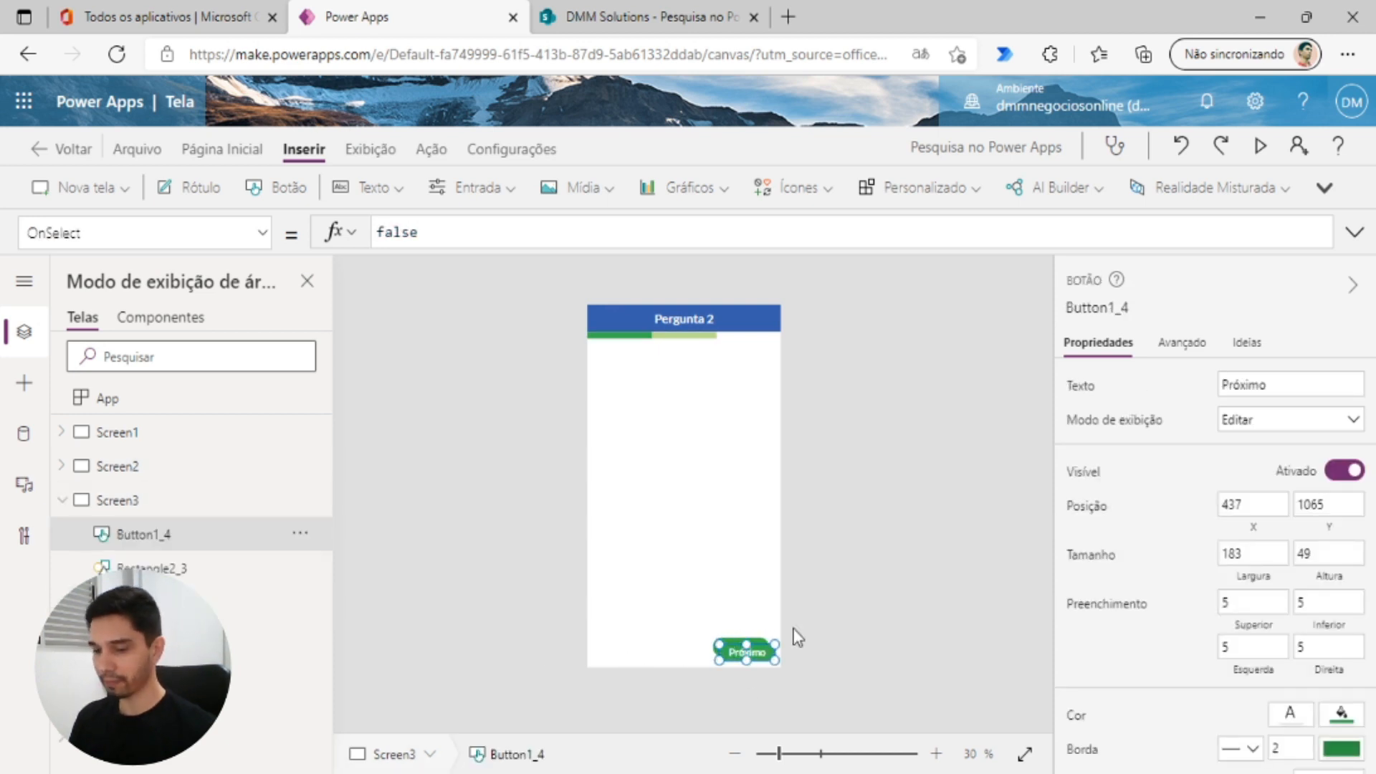
click(1285, 381)
drag(1285, 381, 1211, 386)
text(Voltar)
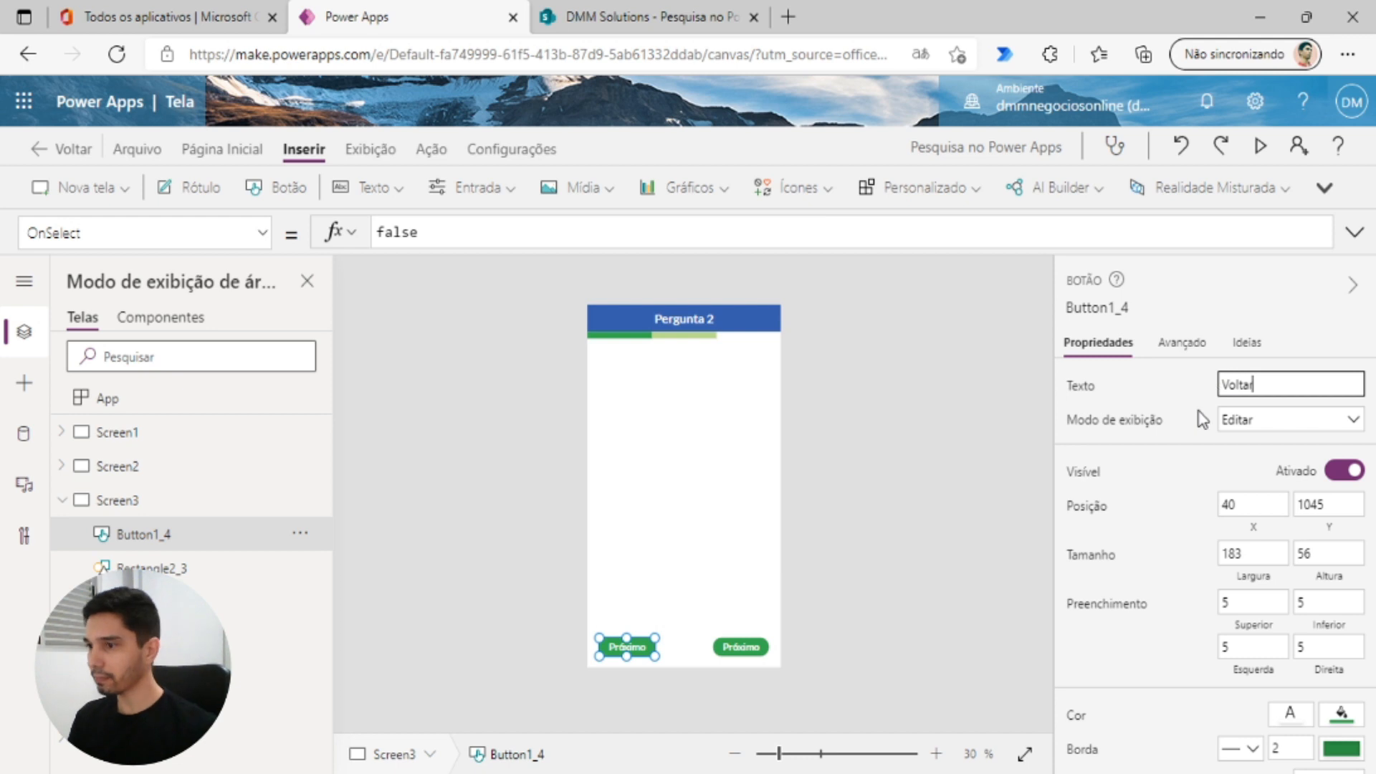
click(735, 605)
- Give the Voltar button on Screen3 an orange fill and a matching orange border
click(630, 645)
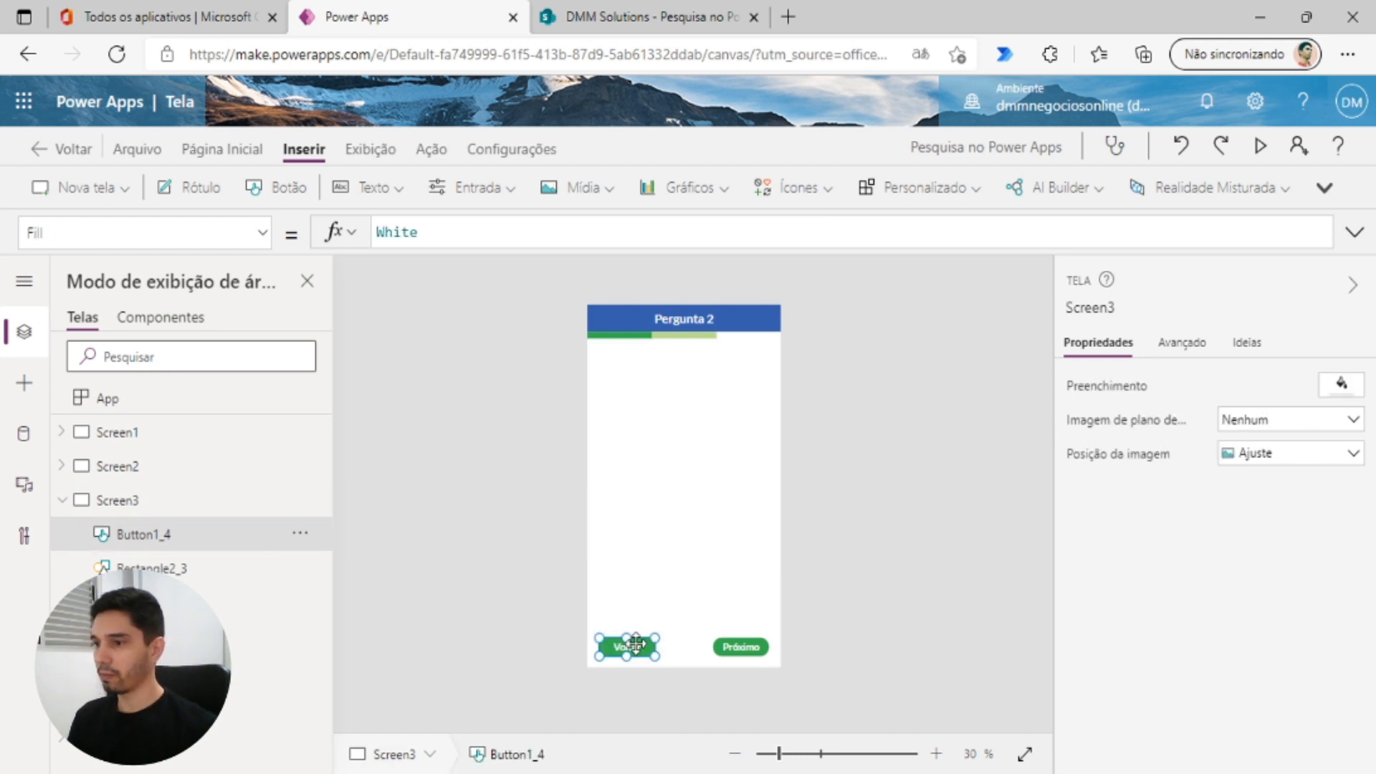
scroll(1286, 539, down, 3)
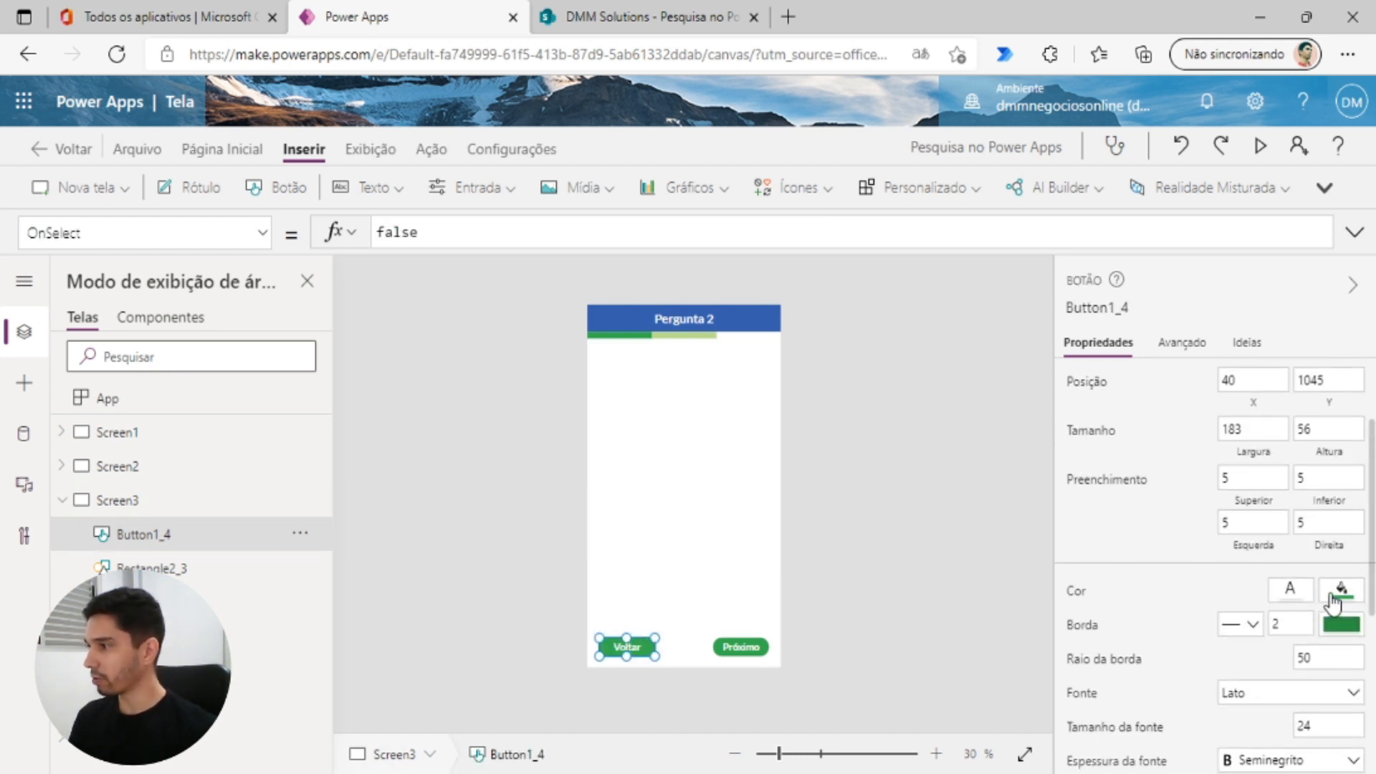
click(1339, 592)
click(1095, 656)
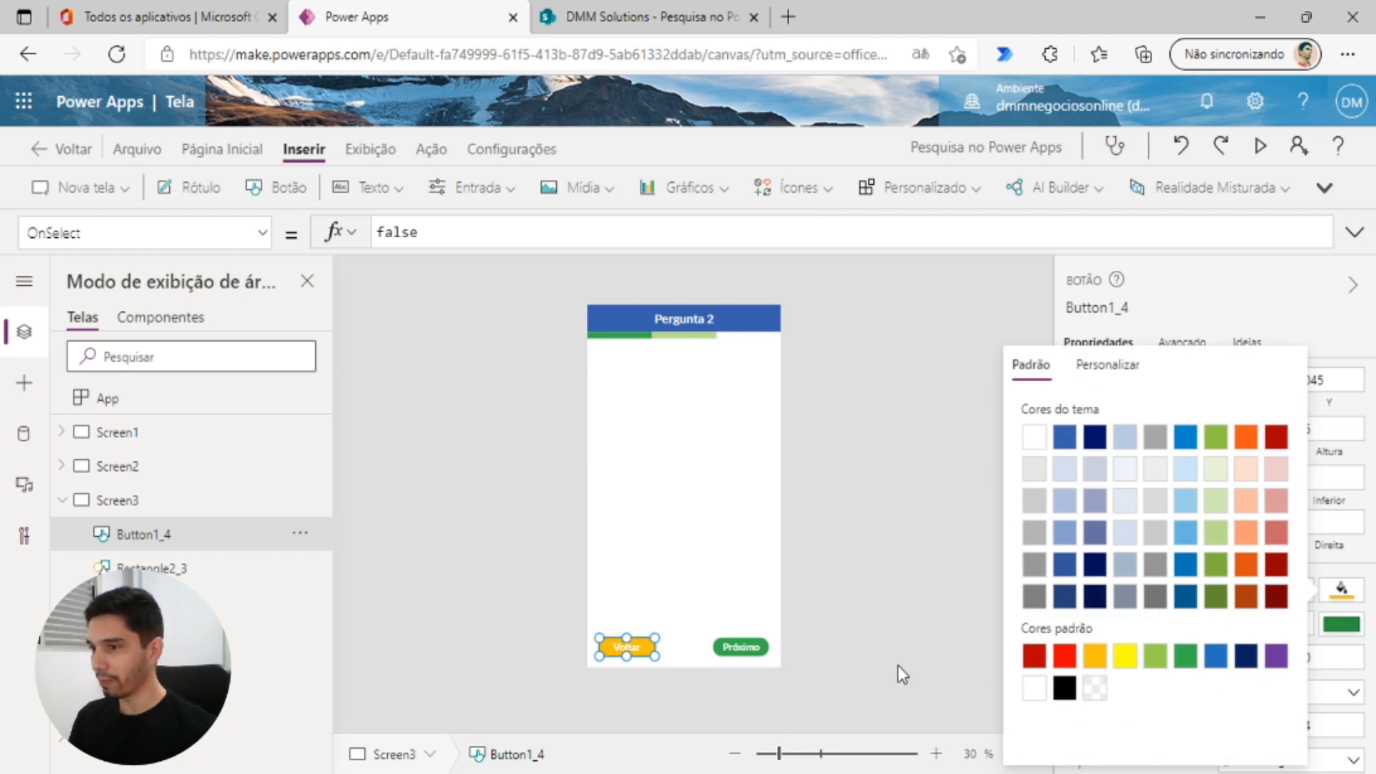
click(863, 559)
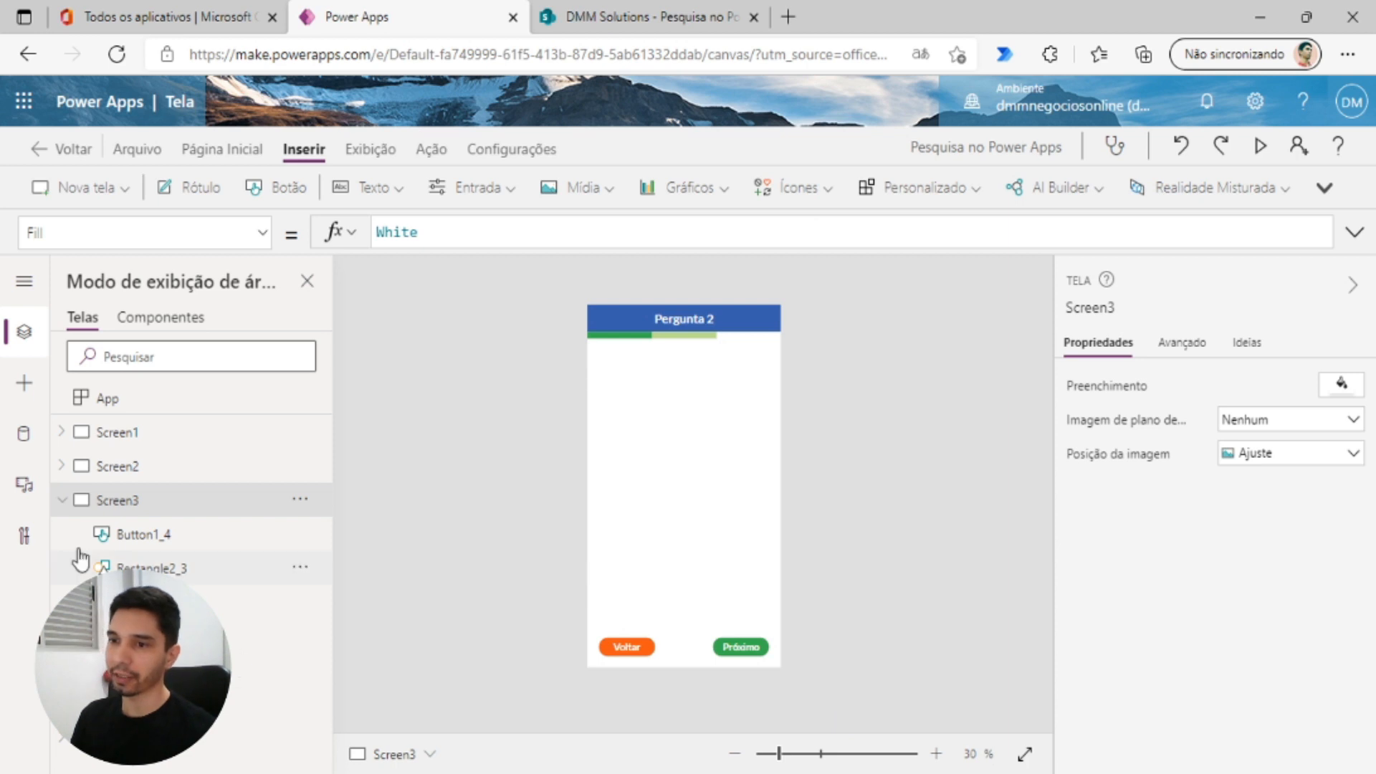
- Copy the Voltar button from Screen3 to the same position on Screen4
click(645, 649)
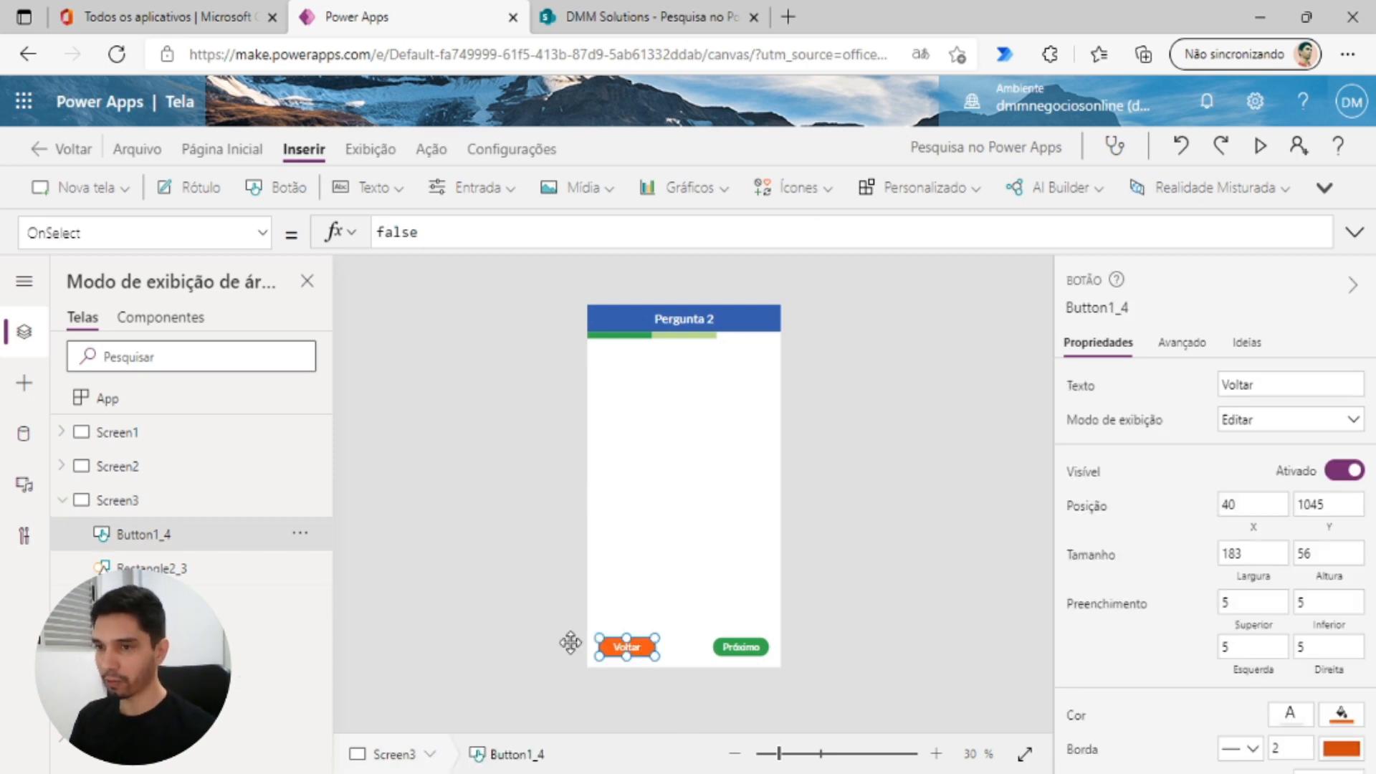
click(62, 500)
click(60, 536)
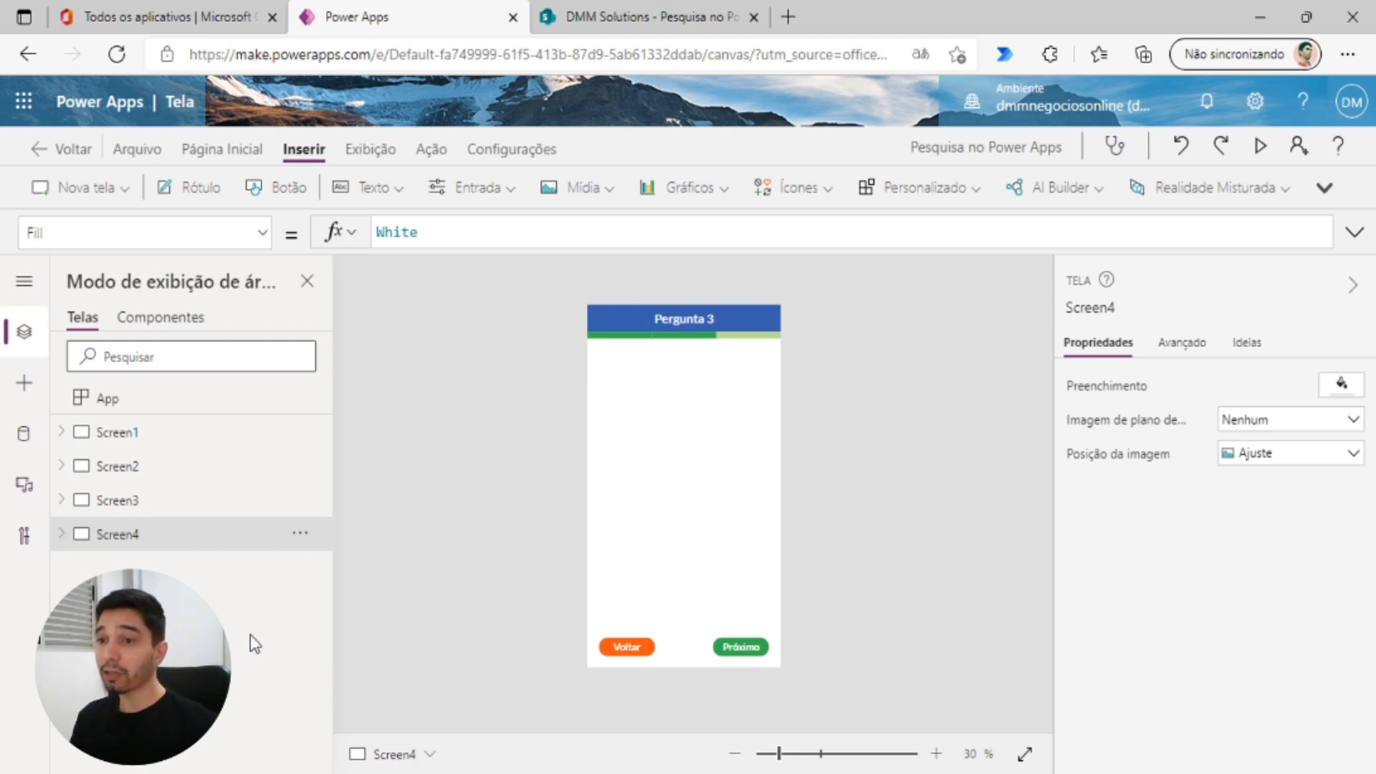
- Change the text of the Próximo button on Screen4 to "Concluir"
click(169, 438)
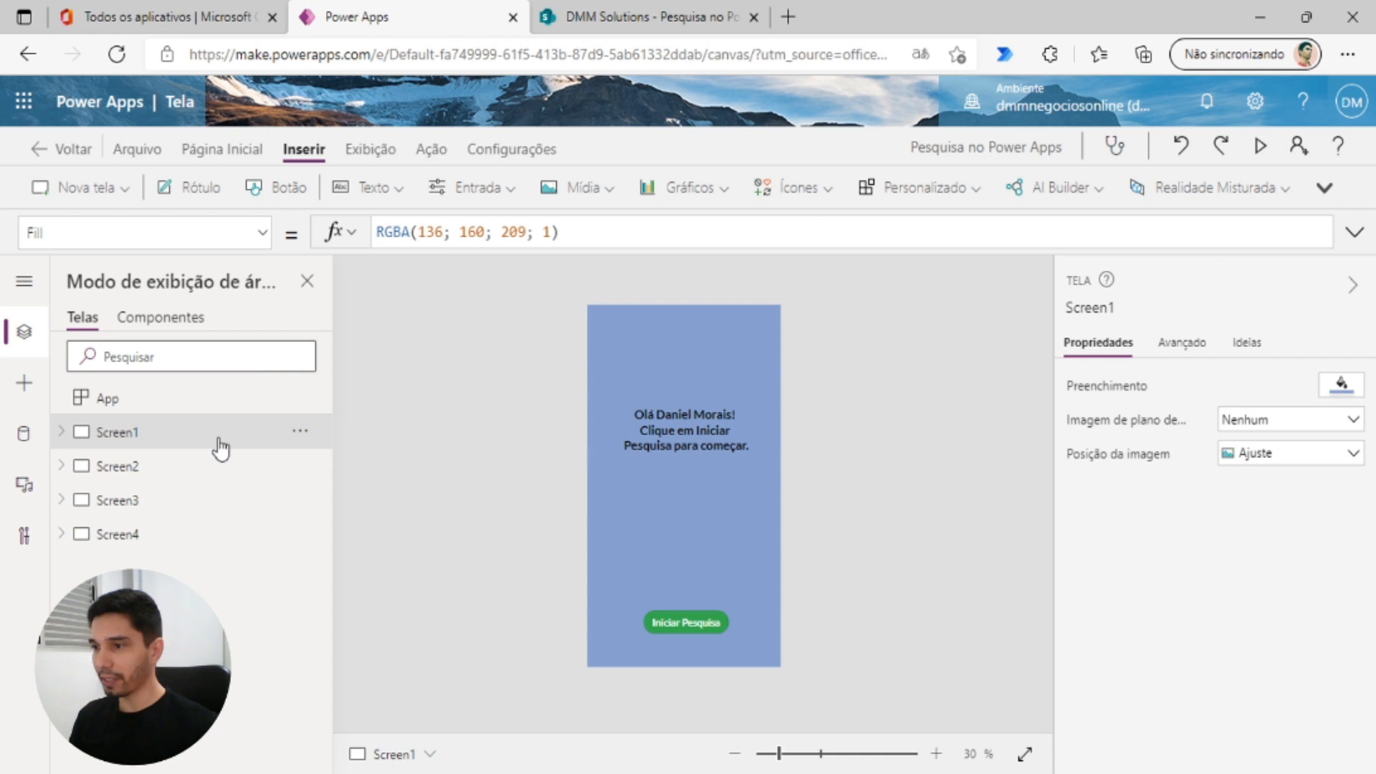
click(137, 473)
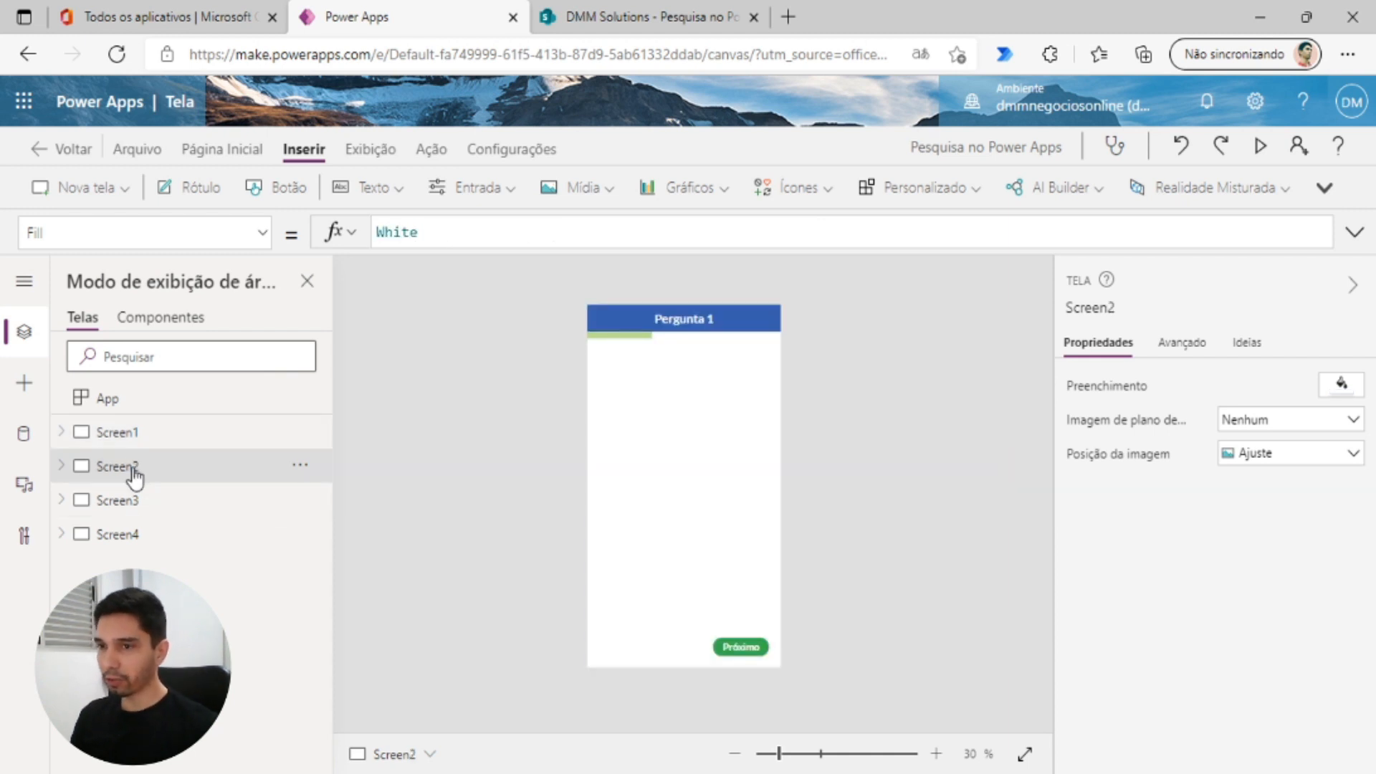
click(154, 508)
click(172, 541)
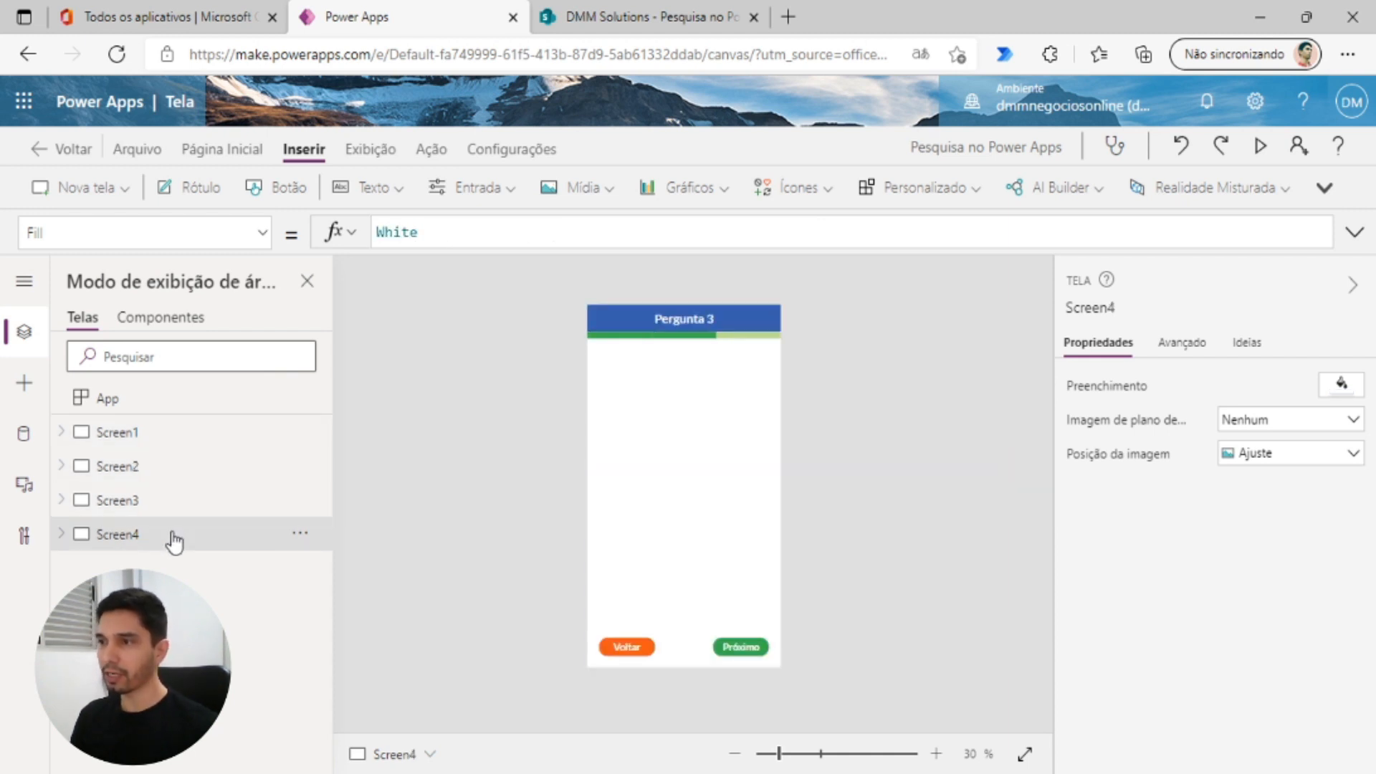
click(737, 644)
drag(1283, 387, 1213, 383)
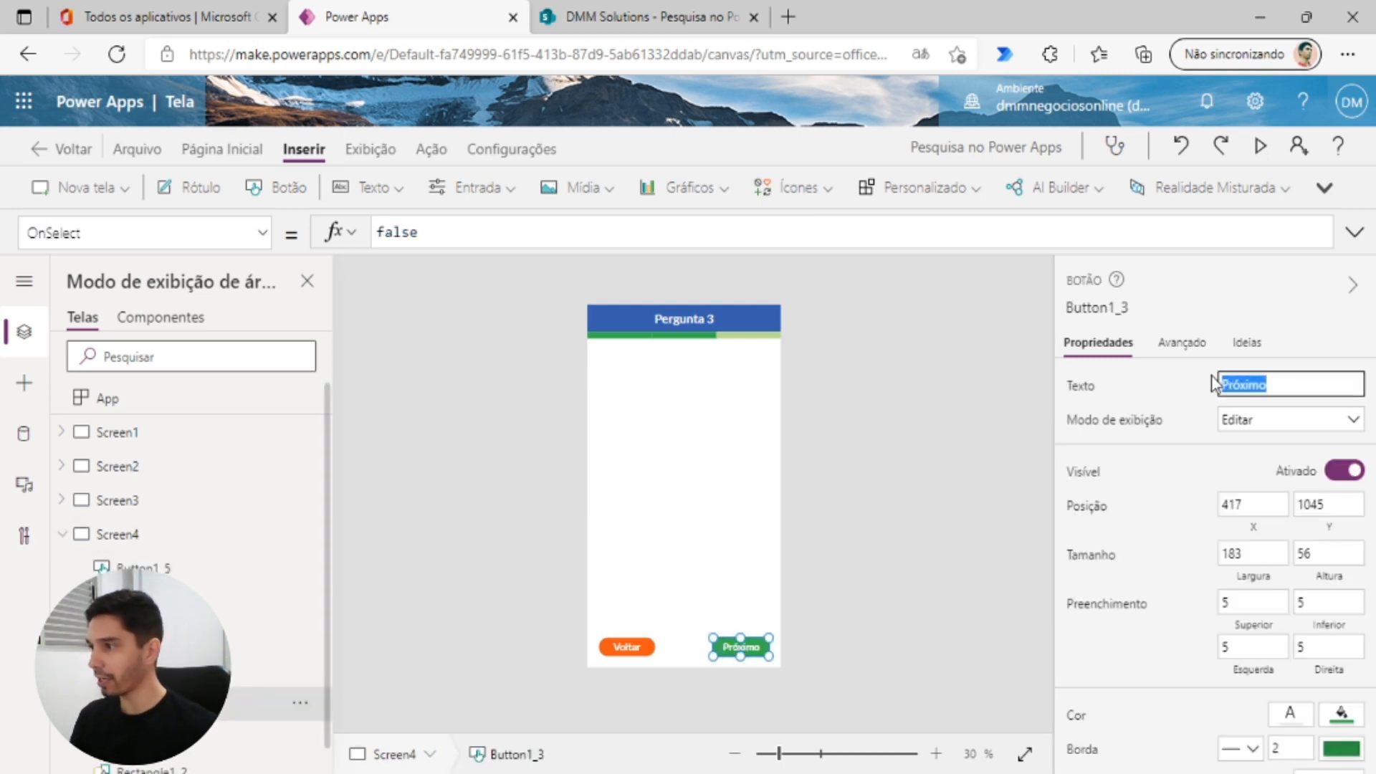
text(Concluir)
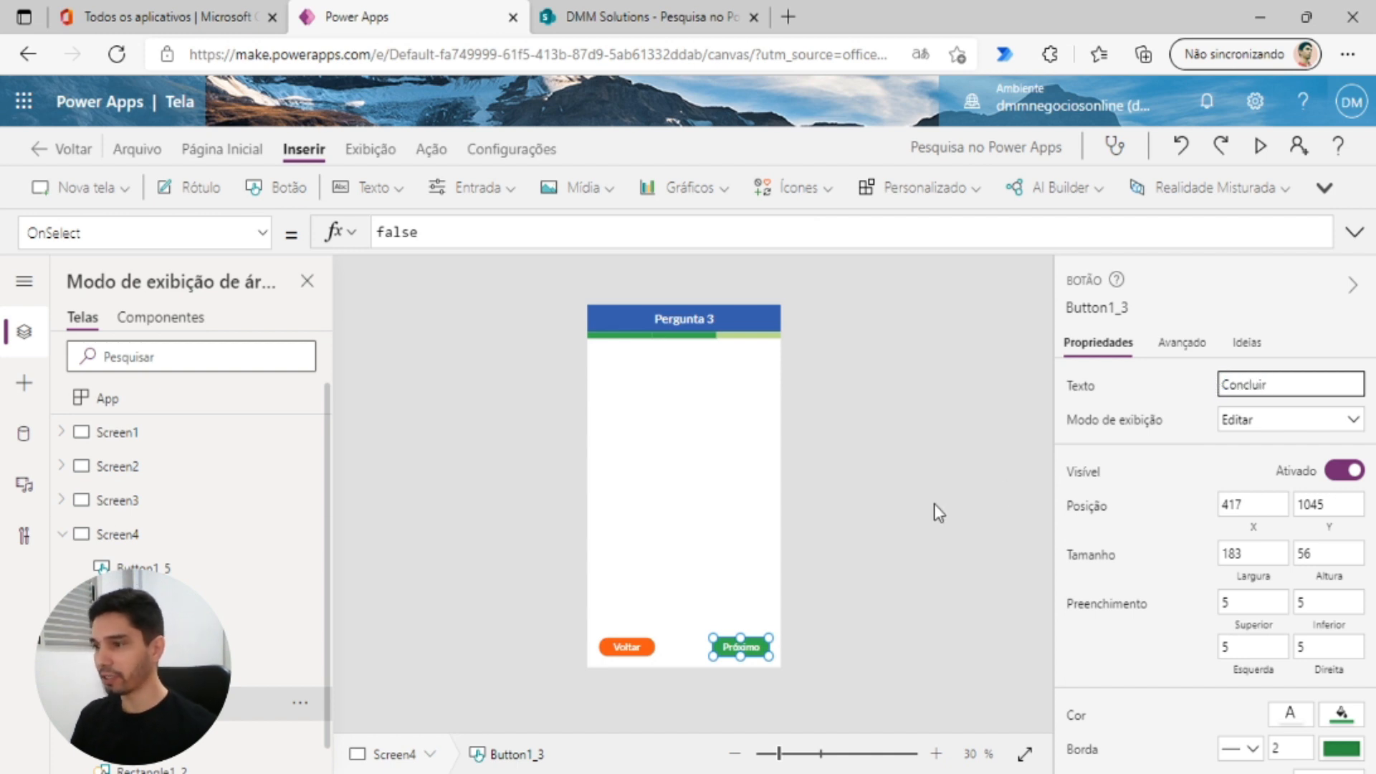
click(937, 511)
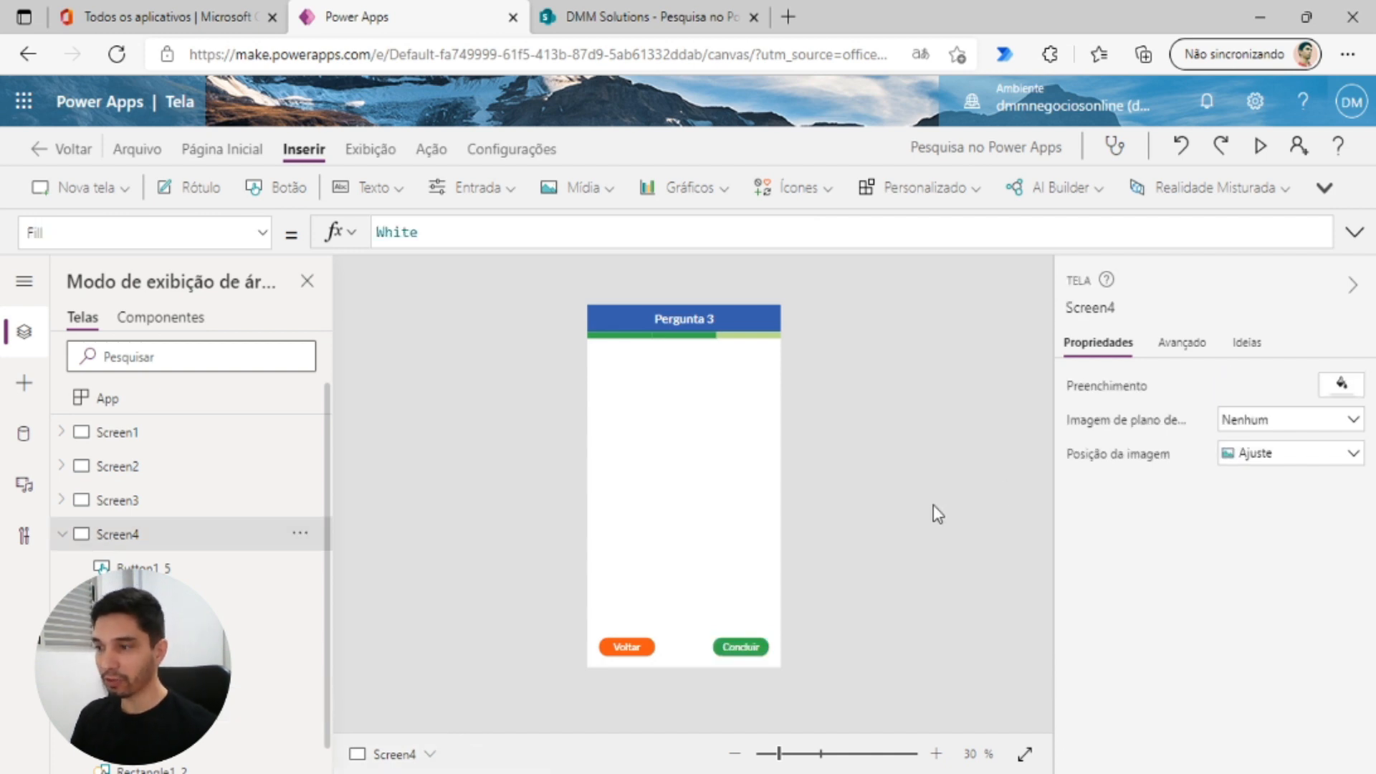
click(61, 533)
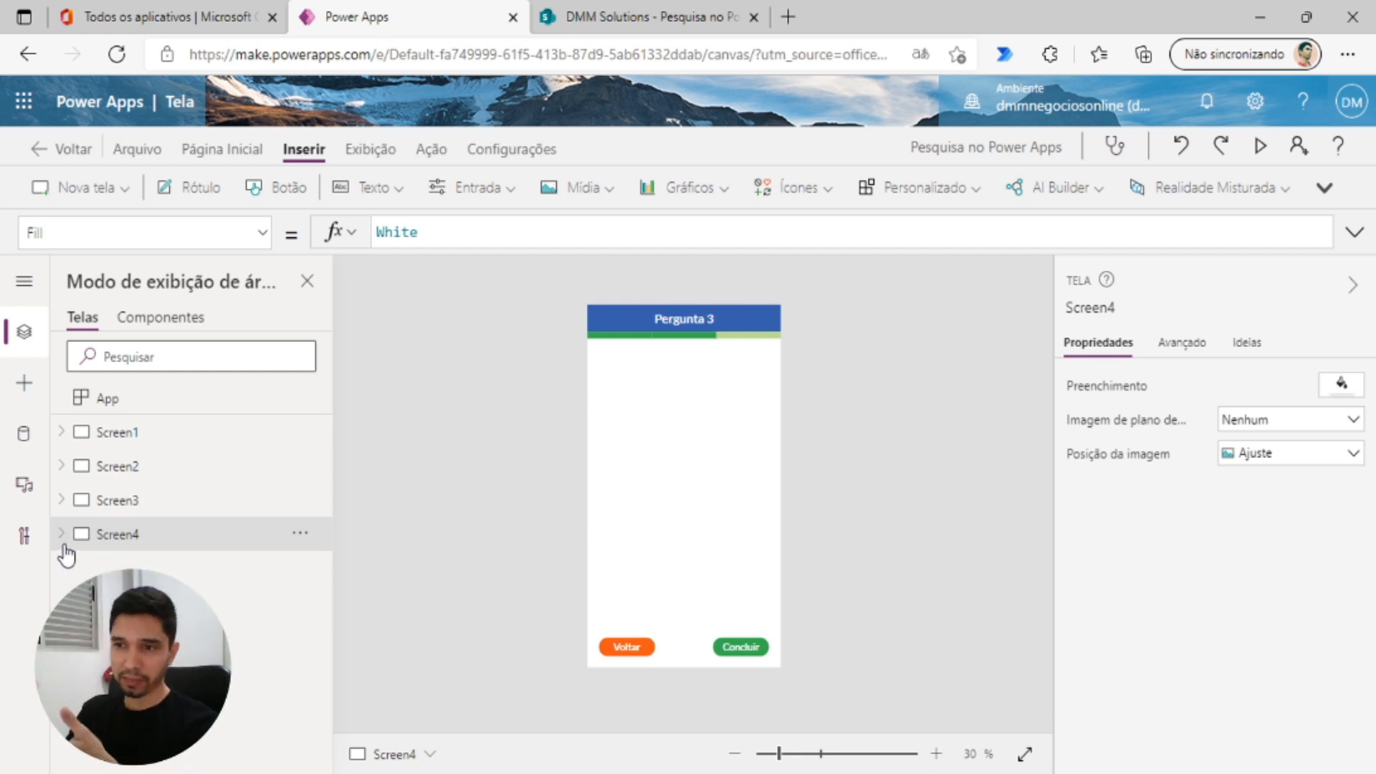
- Add a new screen from the Êxito template and select its success message label
click(105, 192)
scroll(272, 410, down, 5)
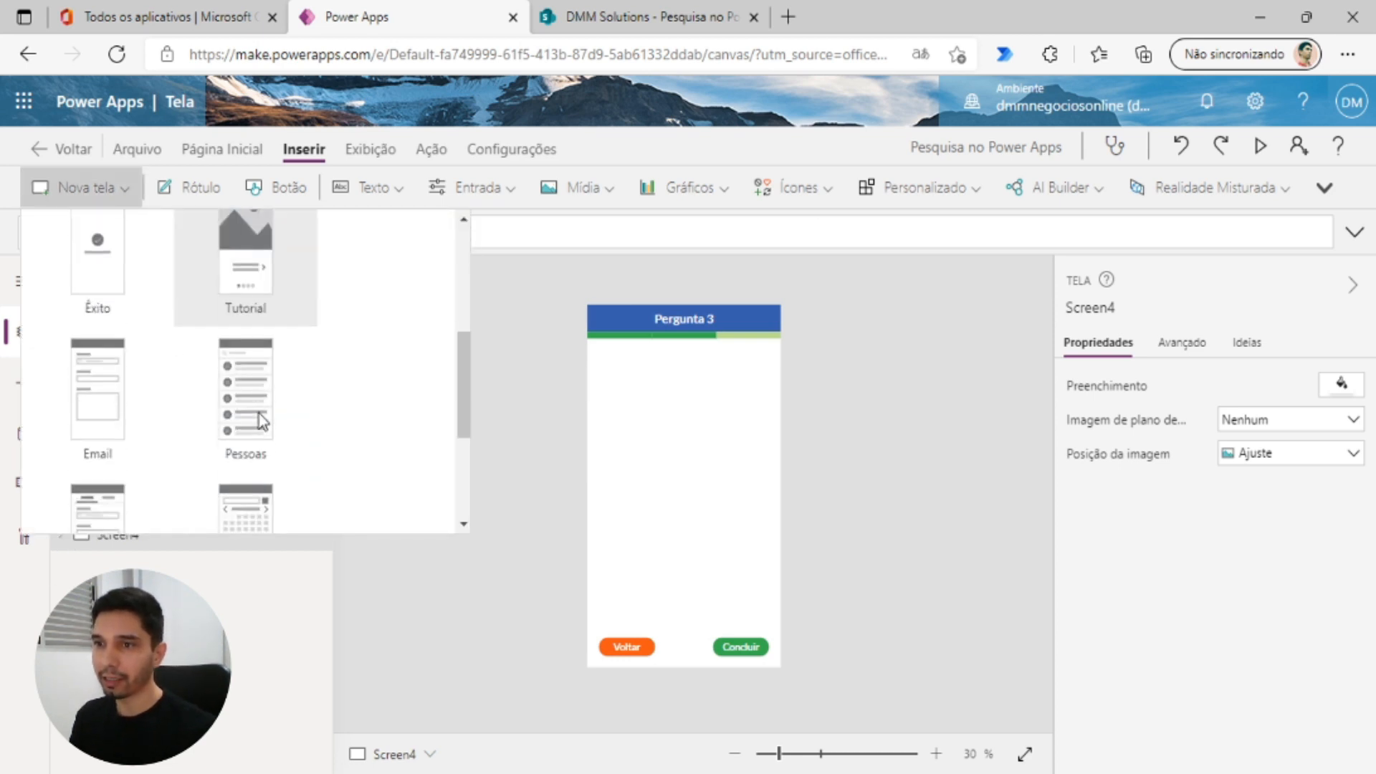
scroll(202, 398, up, 2)
click(84, 388)
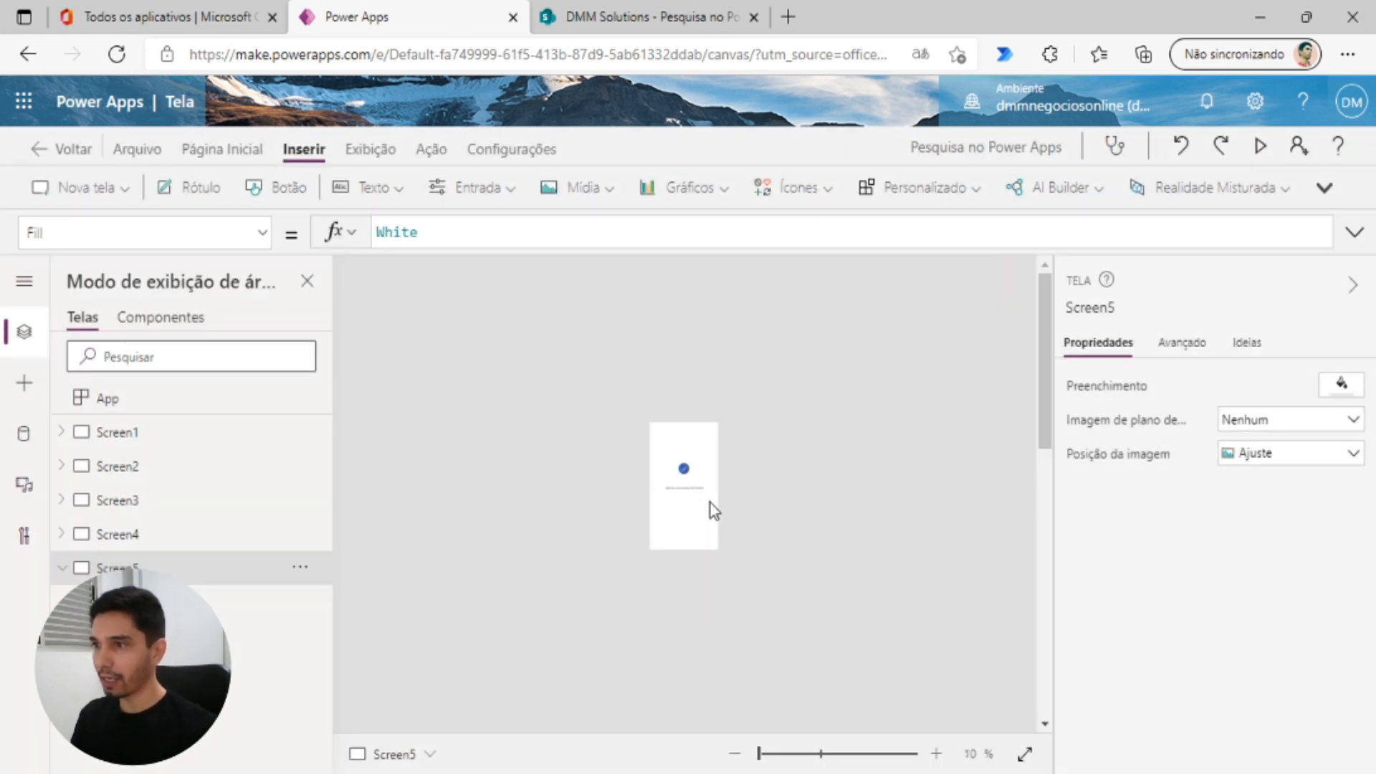
click(703, 505)
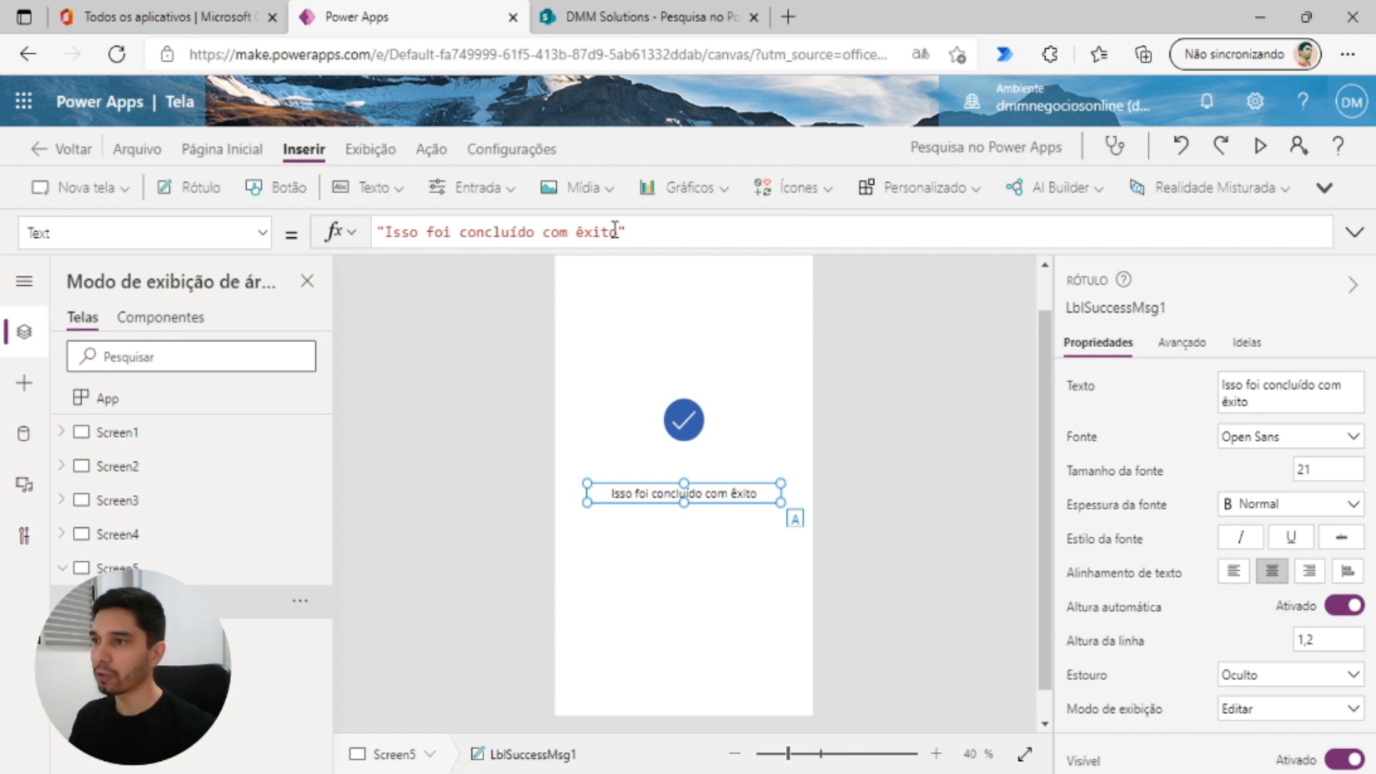
- Change the success message text on Screen5 to "Pesquisa Concluída"
drag(617, 232, 383, 229)
text("Pes)
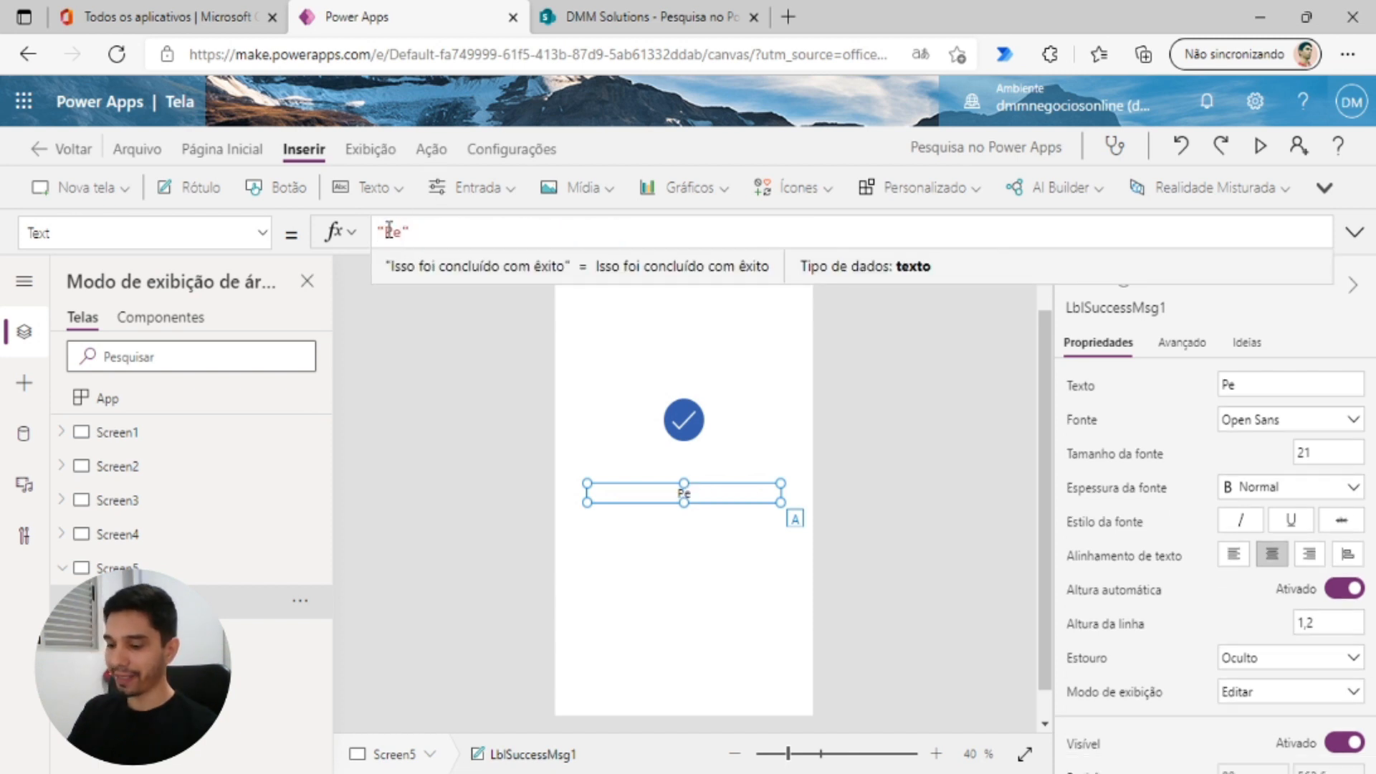
text(quisa Con)
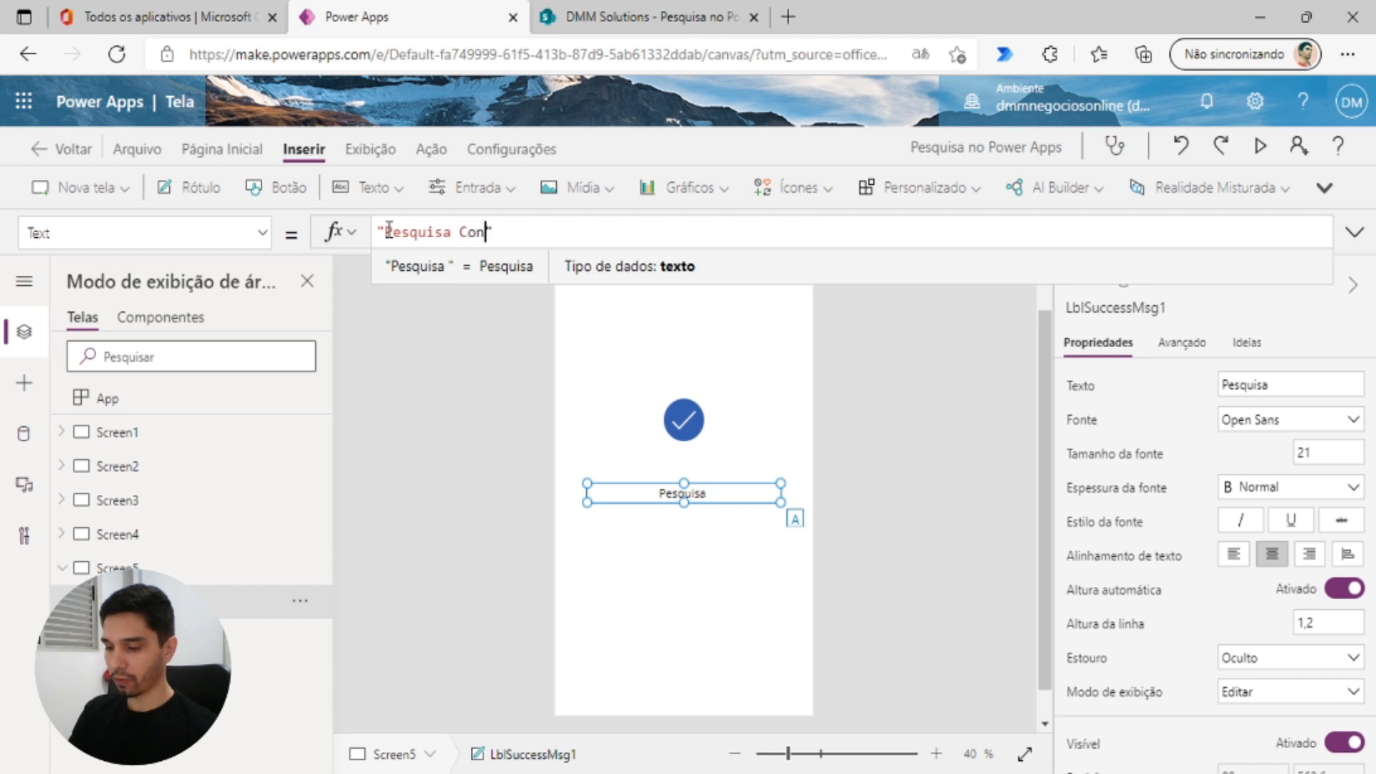
text(cluída)
- Set the success message's font to Lato and increase its font size
click(1259, 425)
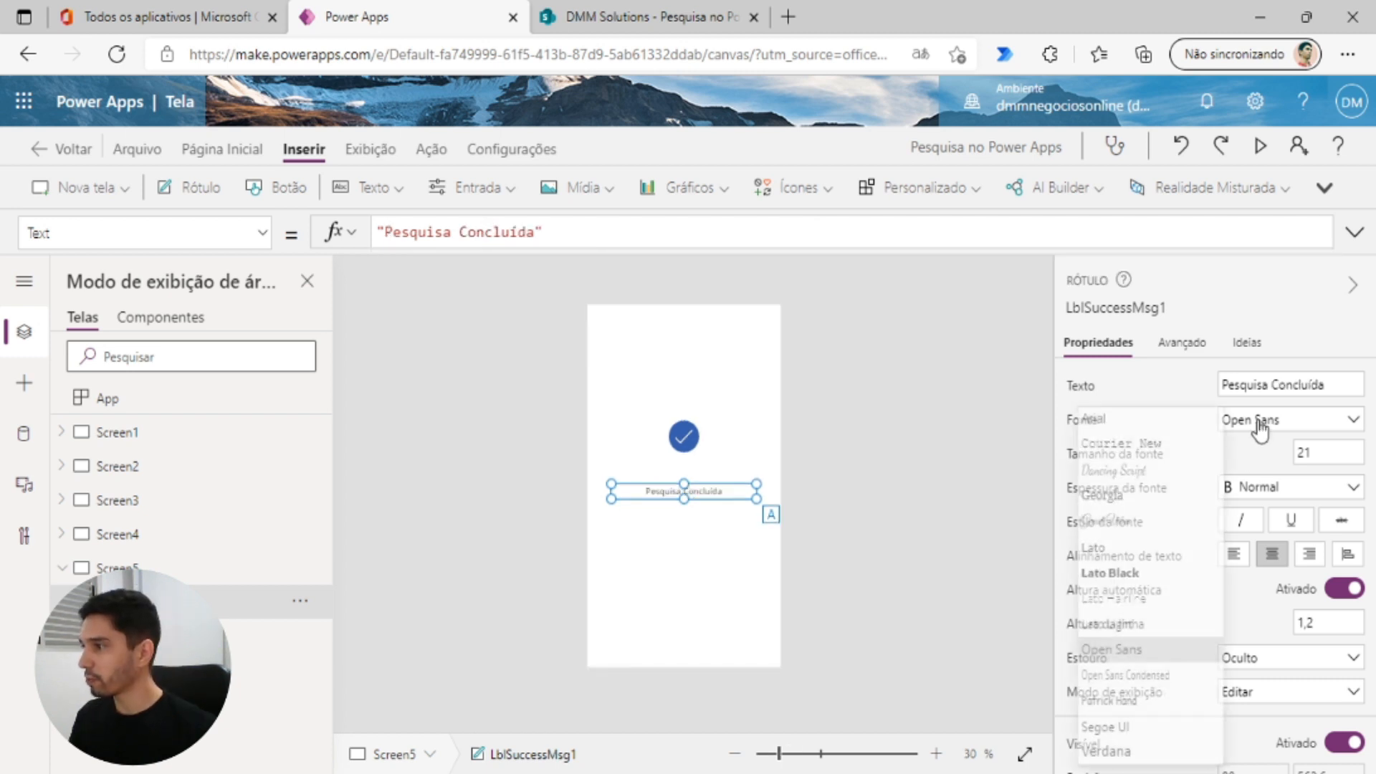
click(1119, 549)
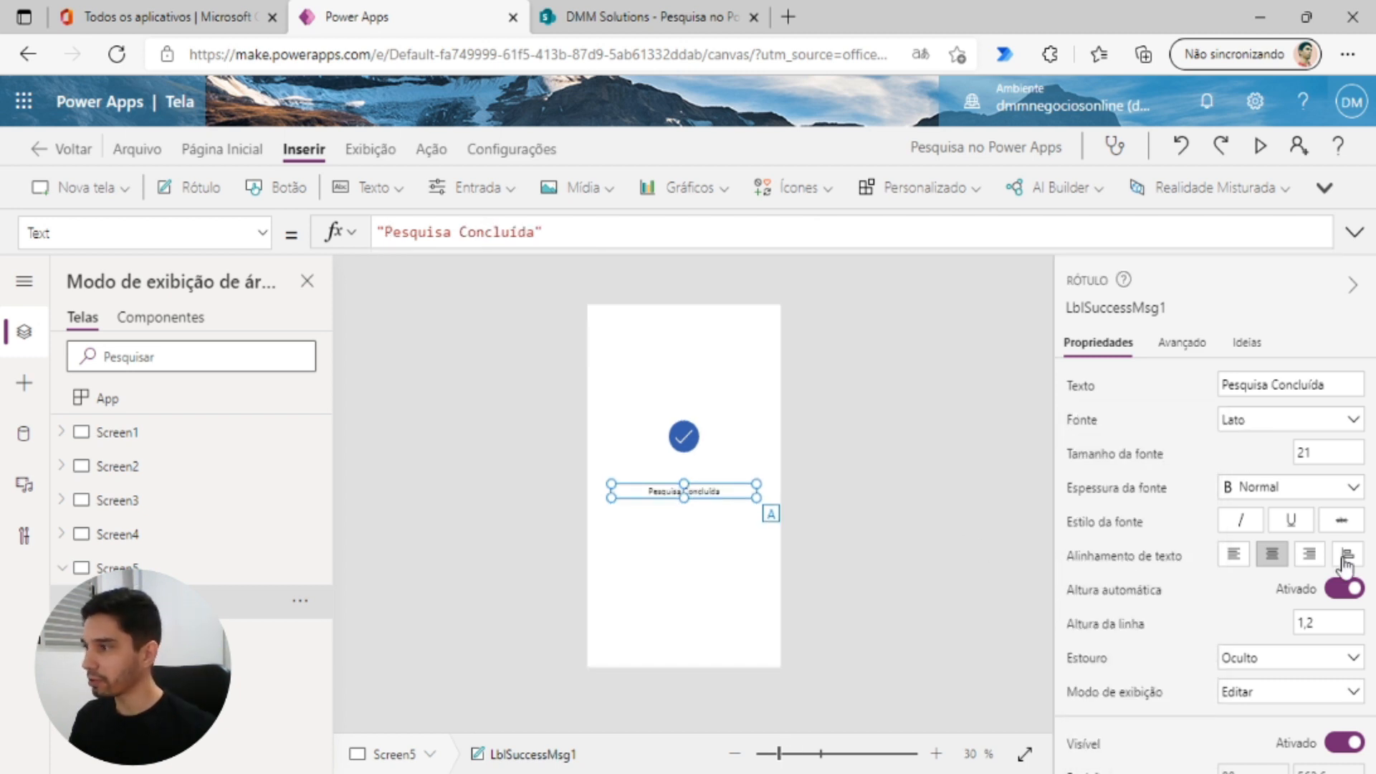
click(1346, 449)
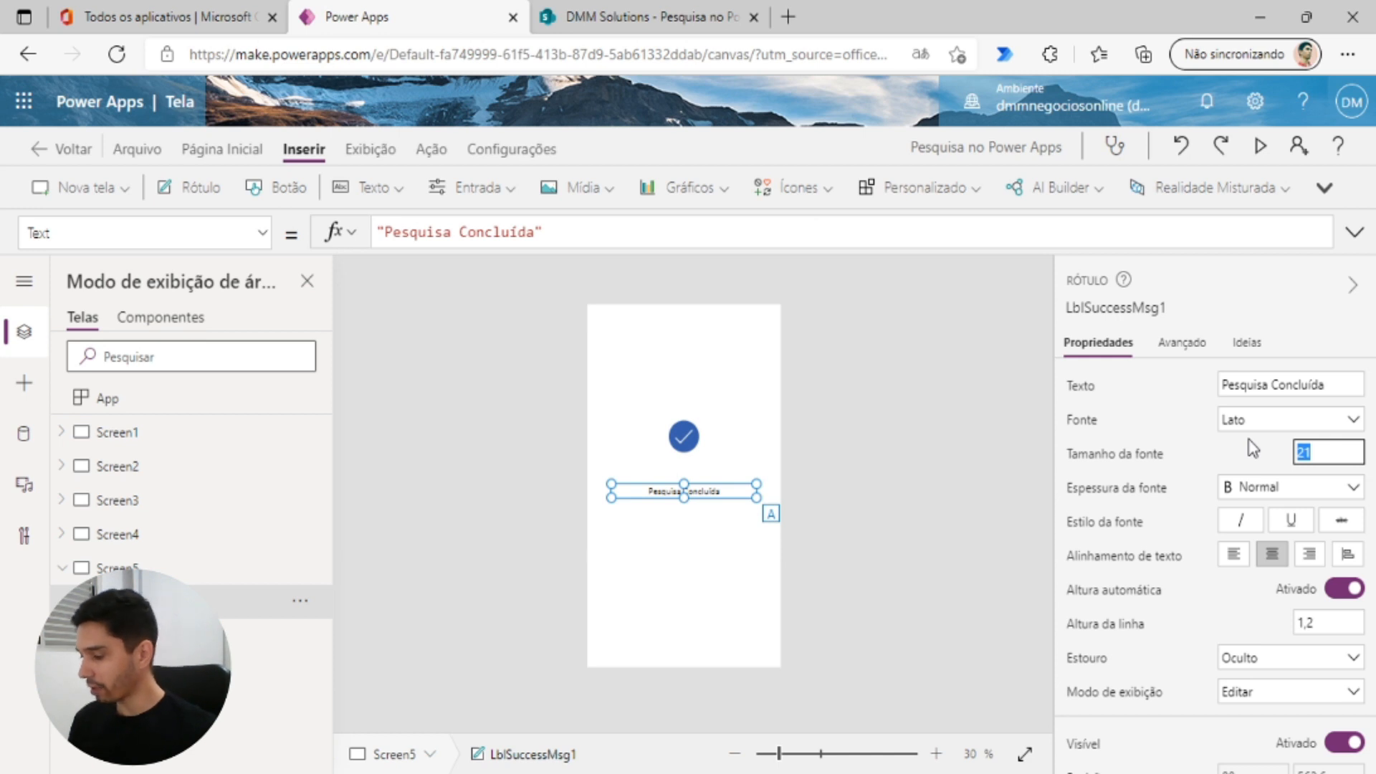
click(715, 509)
click(709, 490)
click(1001, 478)
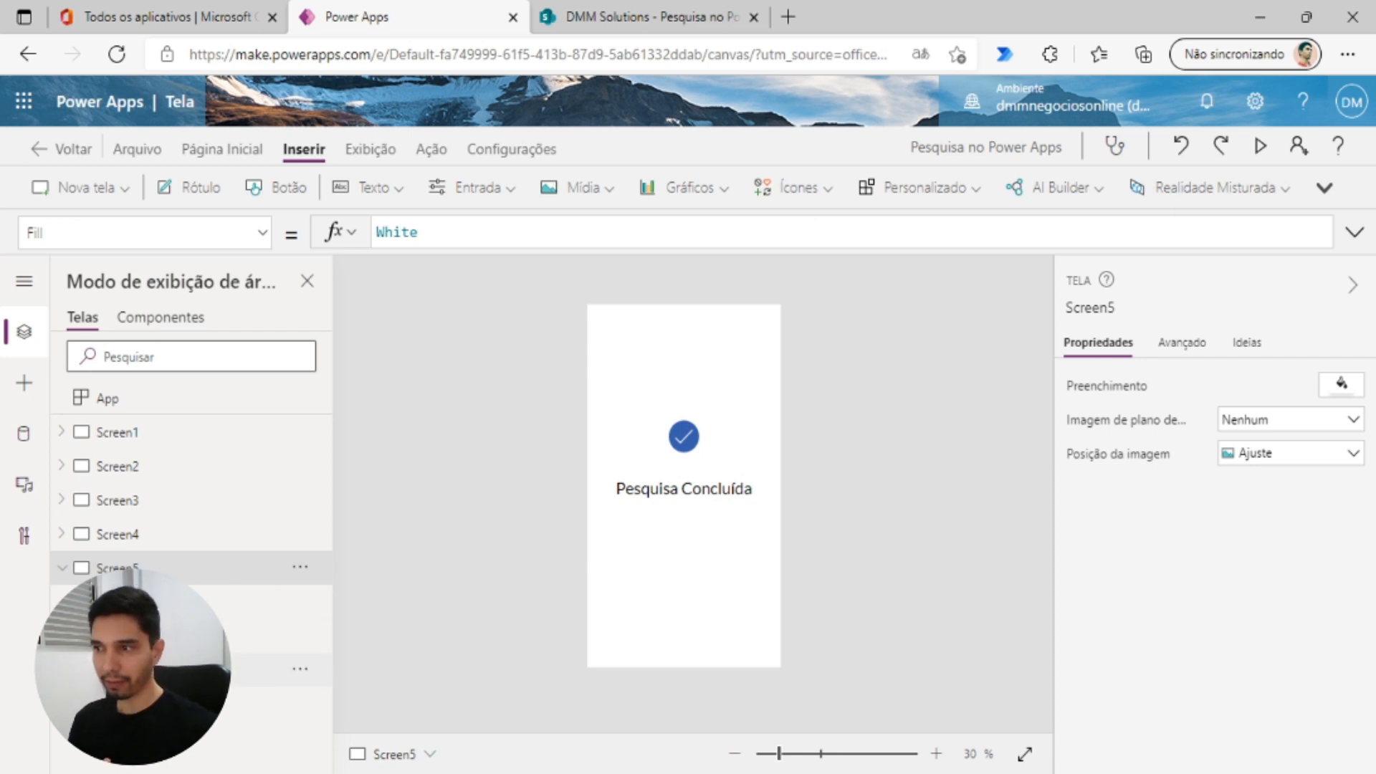
- Try to enlarge the check mark icon above the success message
click(693, 435)
drag(701, 421, 741, 389)
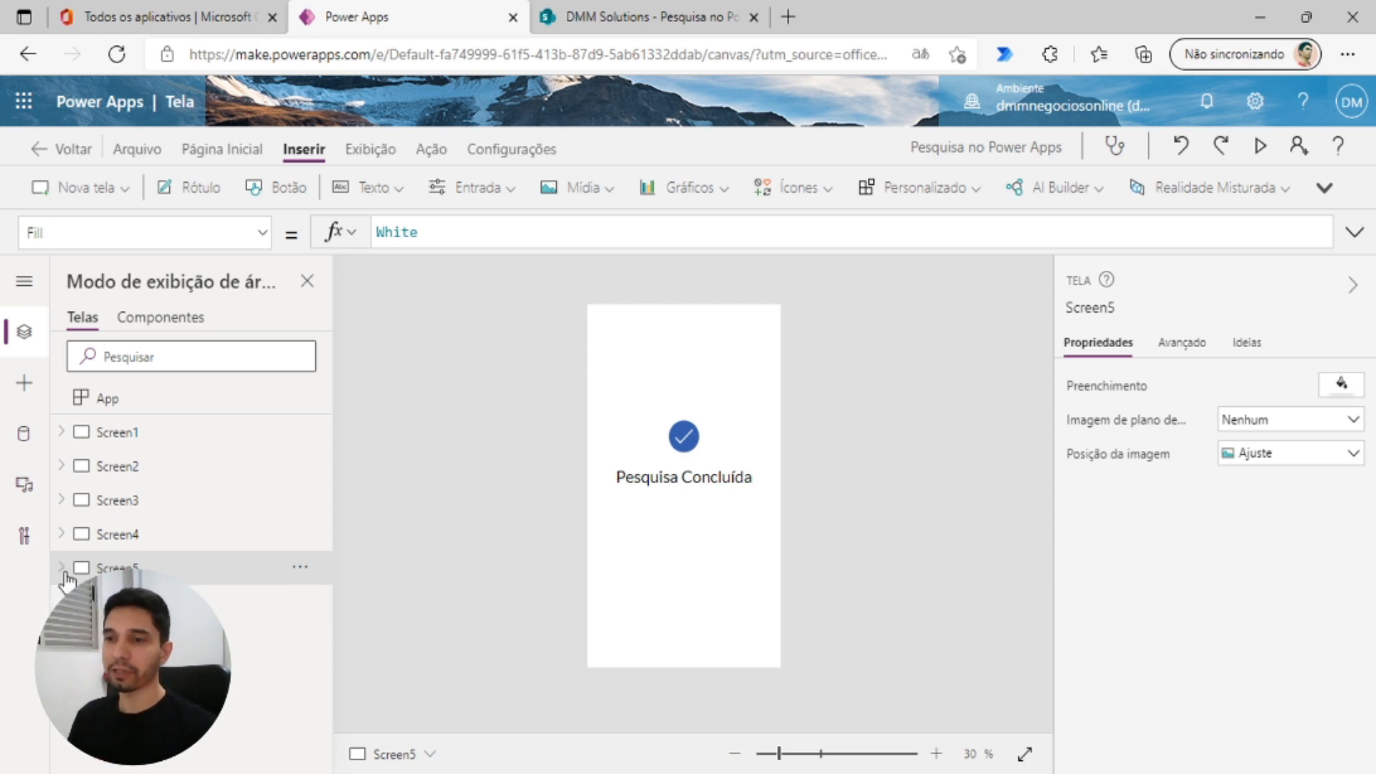
- Add a text label to Screen2 and position it a little below the progress bar
click(126, 537)
click(136, 500)
click(136, 467)
click(142, 434)
click(137, 466)
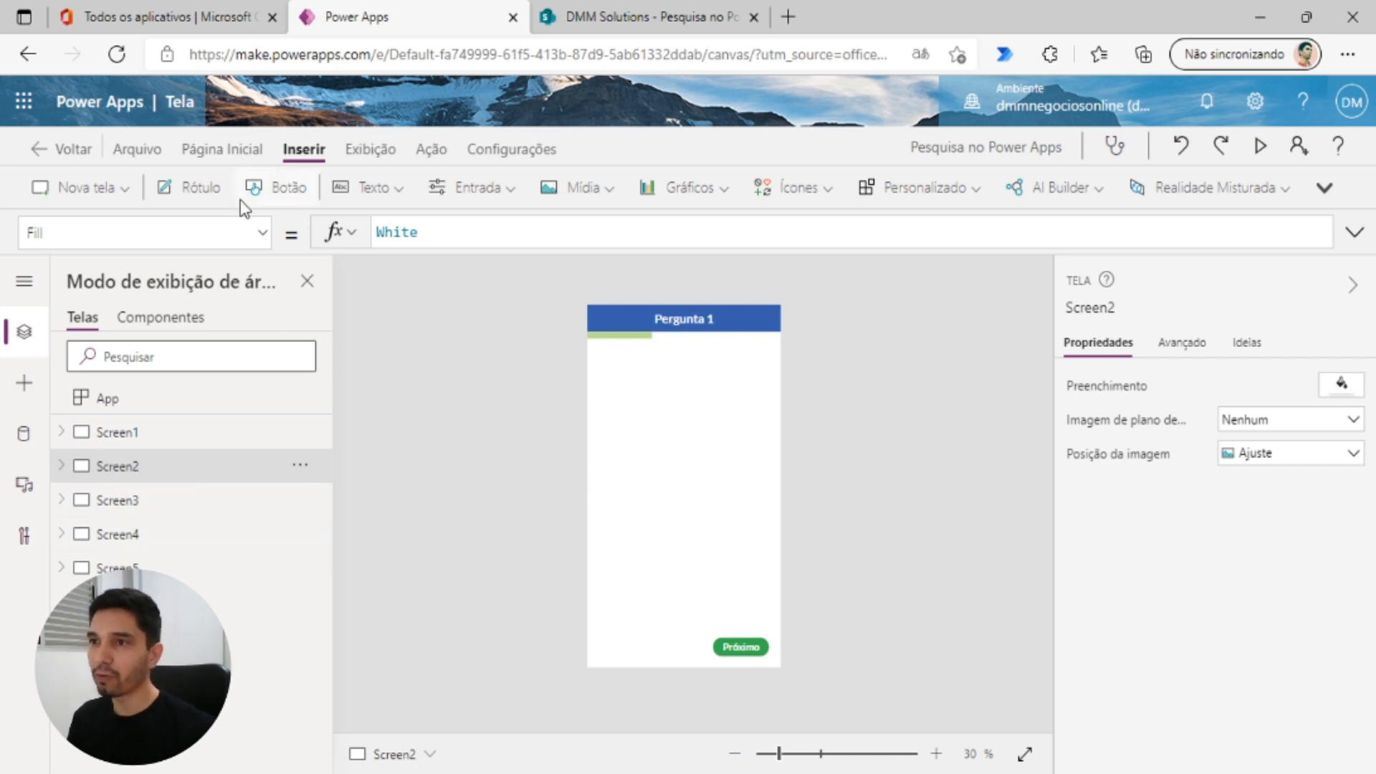
click(179, 189)
drag(681, 337, 673, 391)
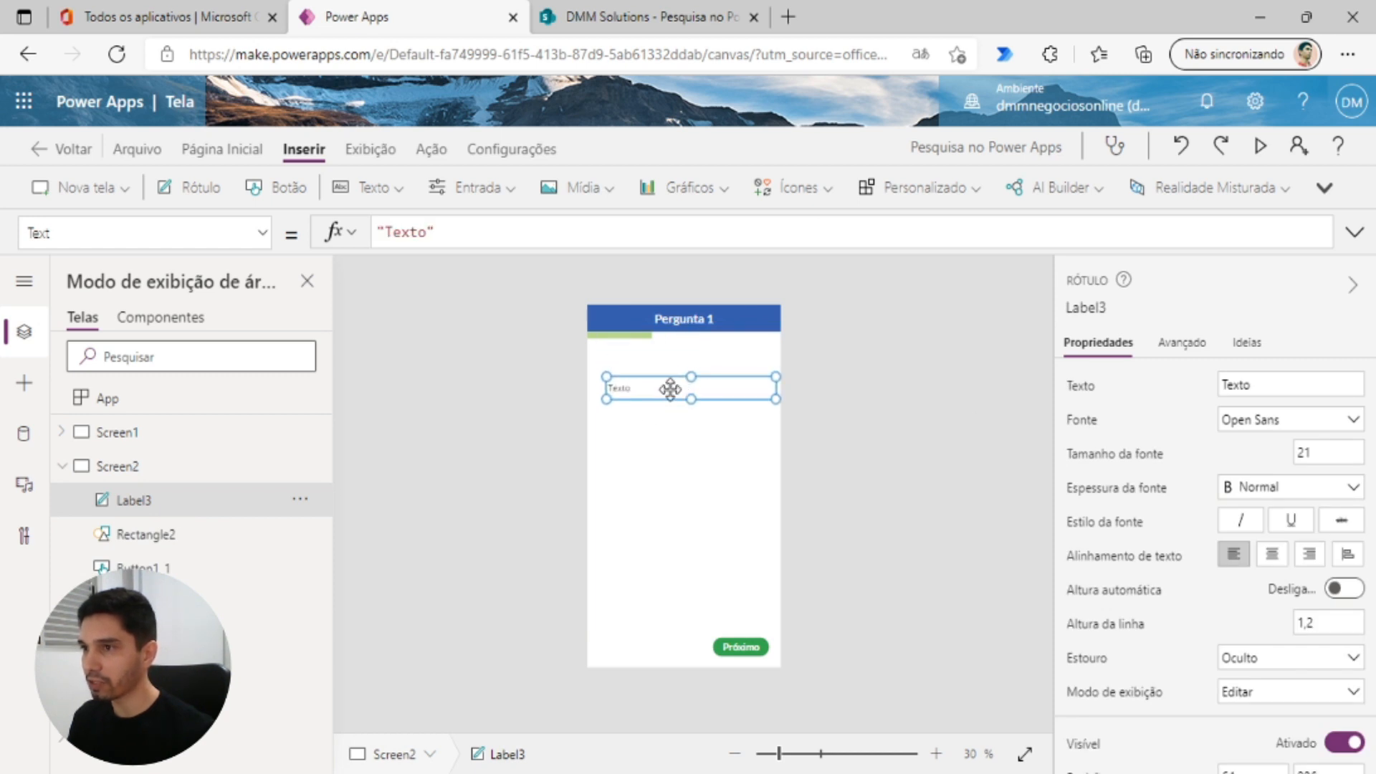
- Make the Screen2 label slightly taller and set its font to Lato at size 30
click(1287, 426)
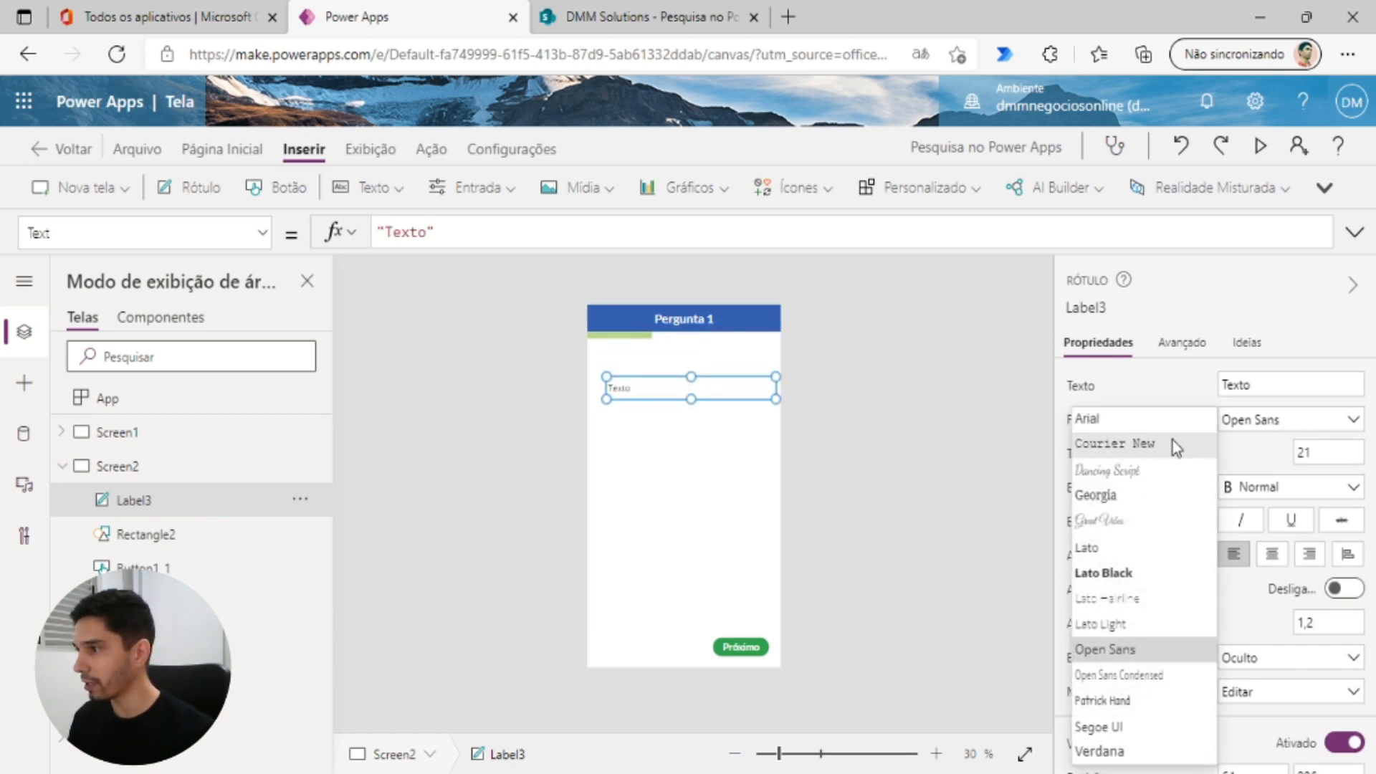
click(1127, 549)
mouse_move(691, 399)
mouse_down()
mouse_move(688, 418)
mouse_move(691, 406)
mouse_up()
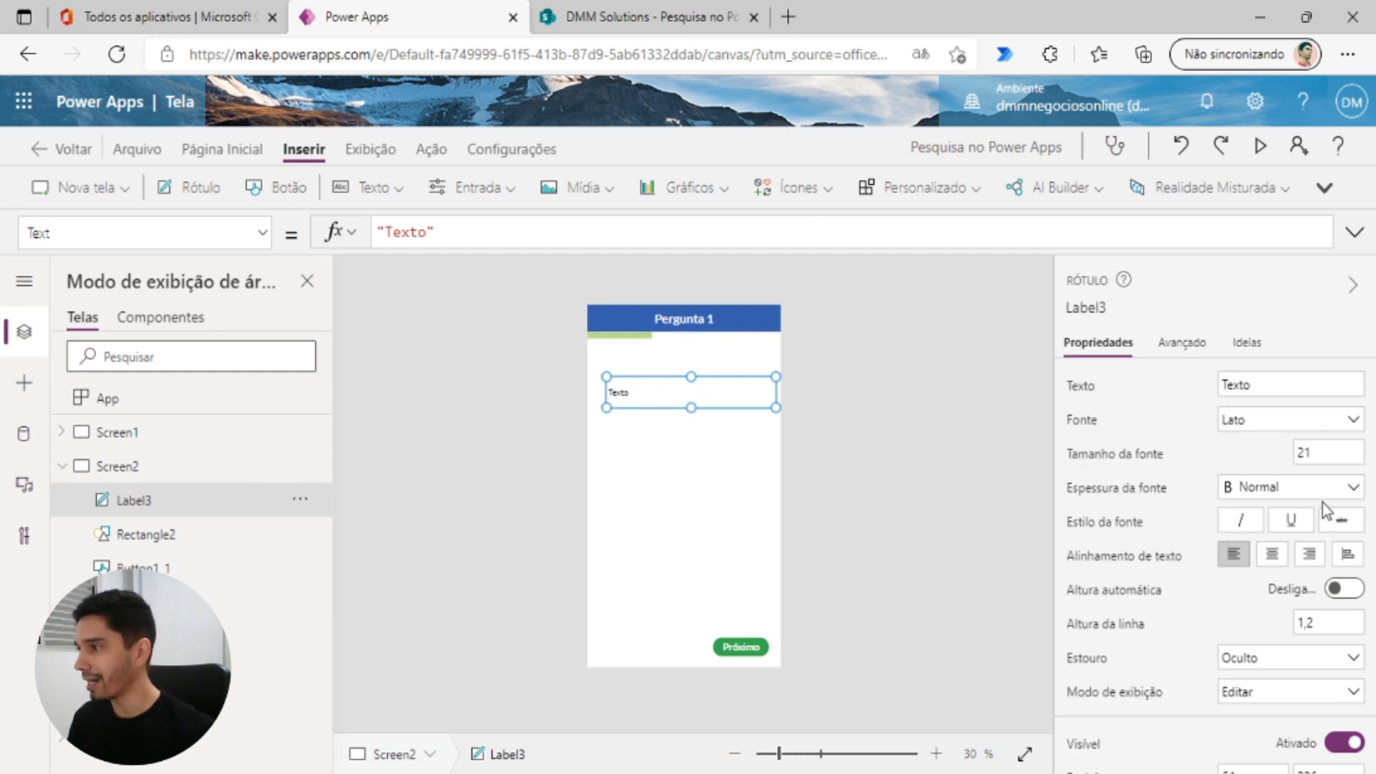
click(1317, 455)
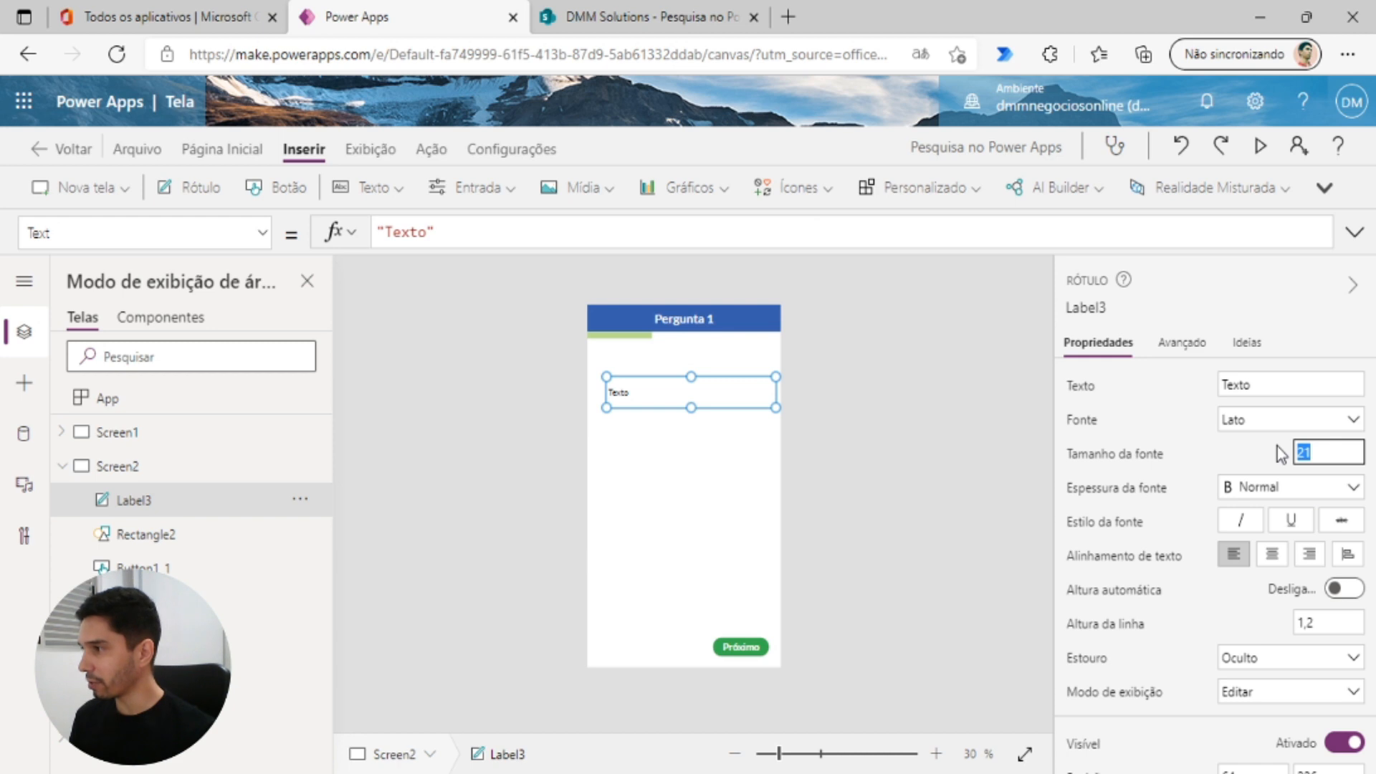
click(750, 479)
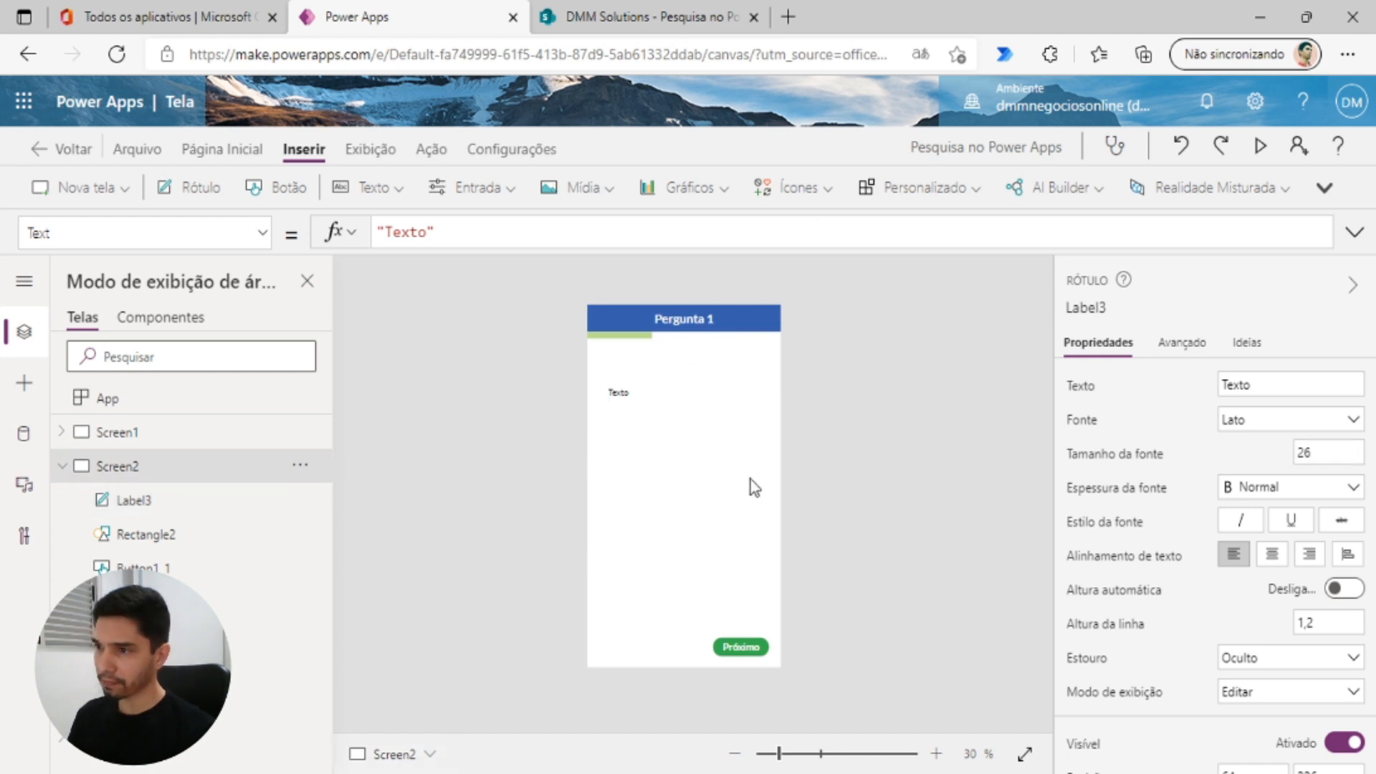
click(625, 392)
click(1295, 452)
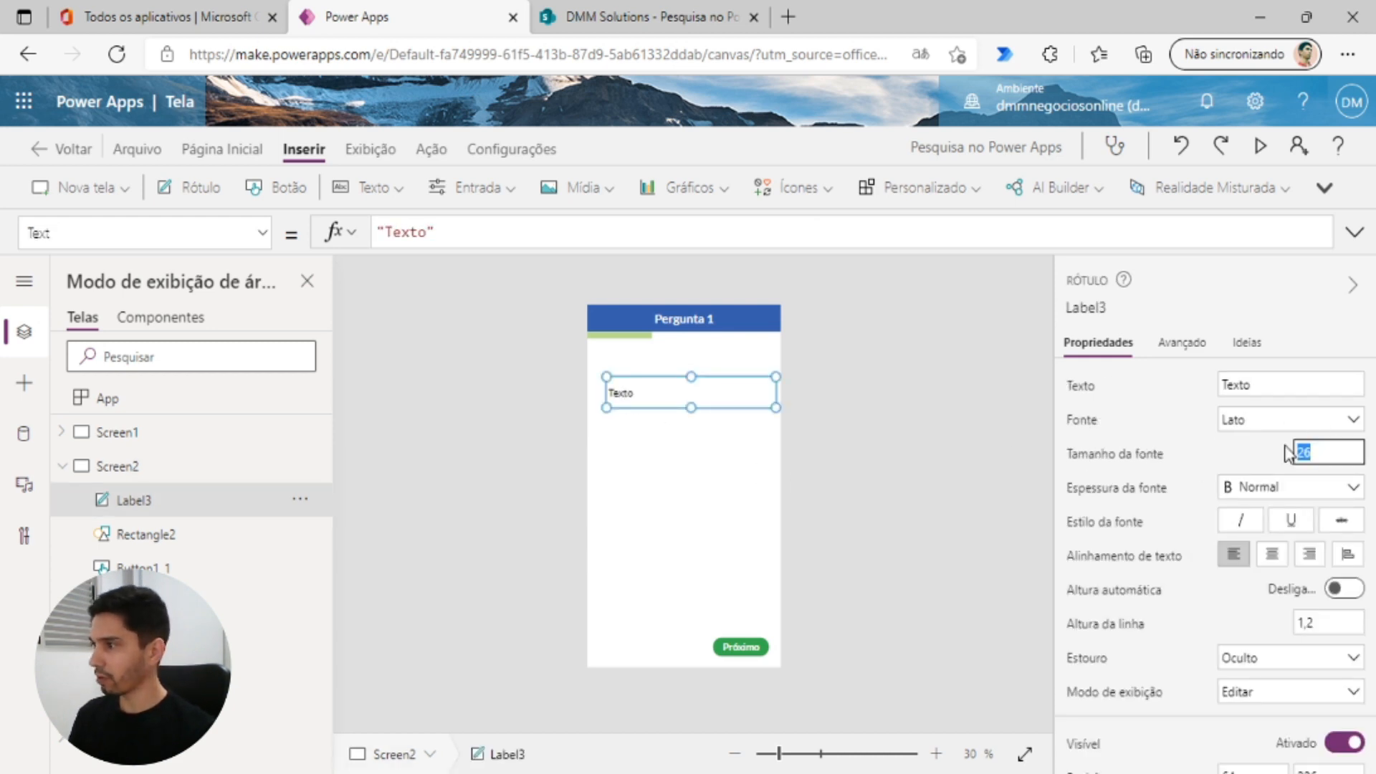
text(30)
click(823, 443)
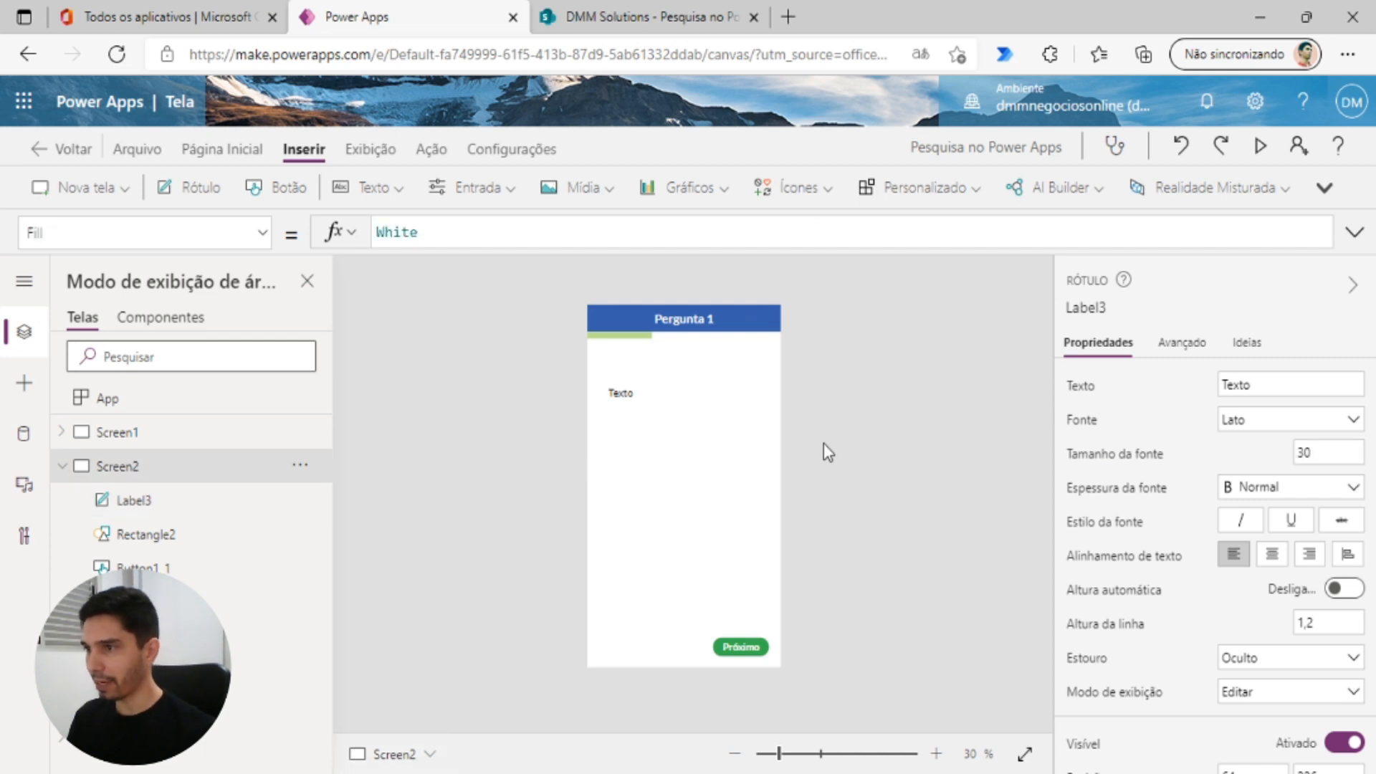
- Check the columns in the SharePoint list and set the Screen2 label's text in Power Apps to "Qual equipe você pertence?"
click(613, 392)
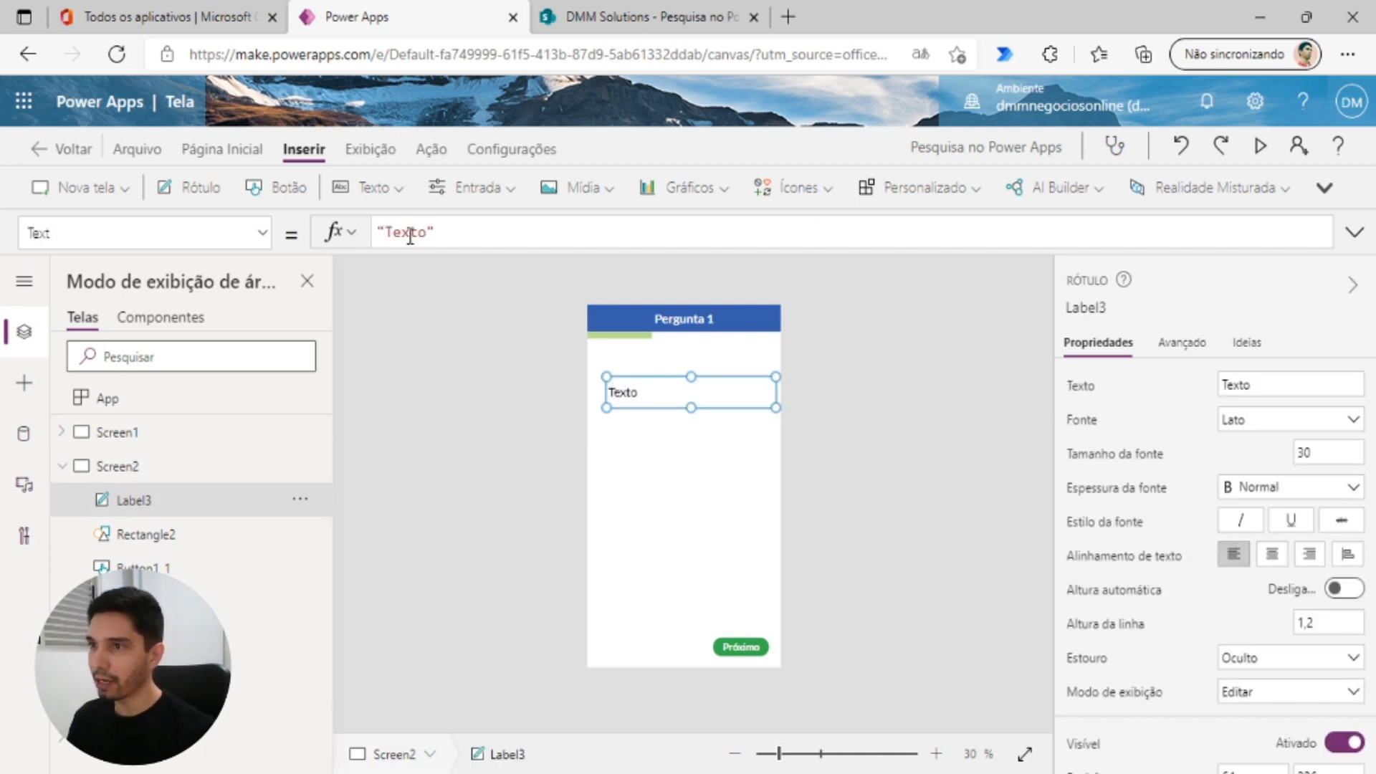
click(623, 20)
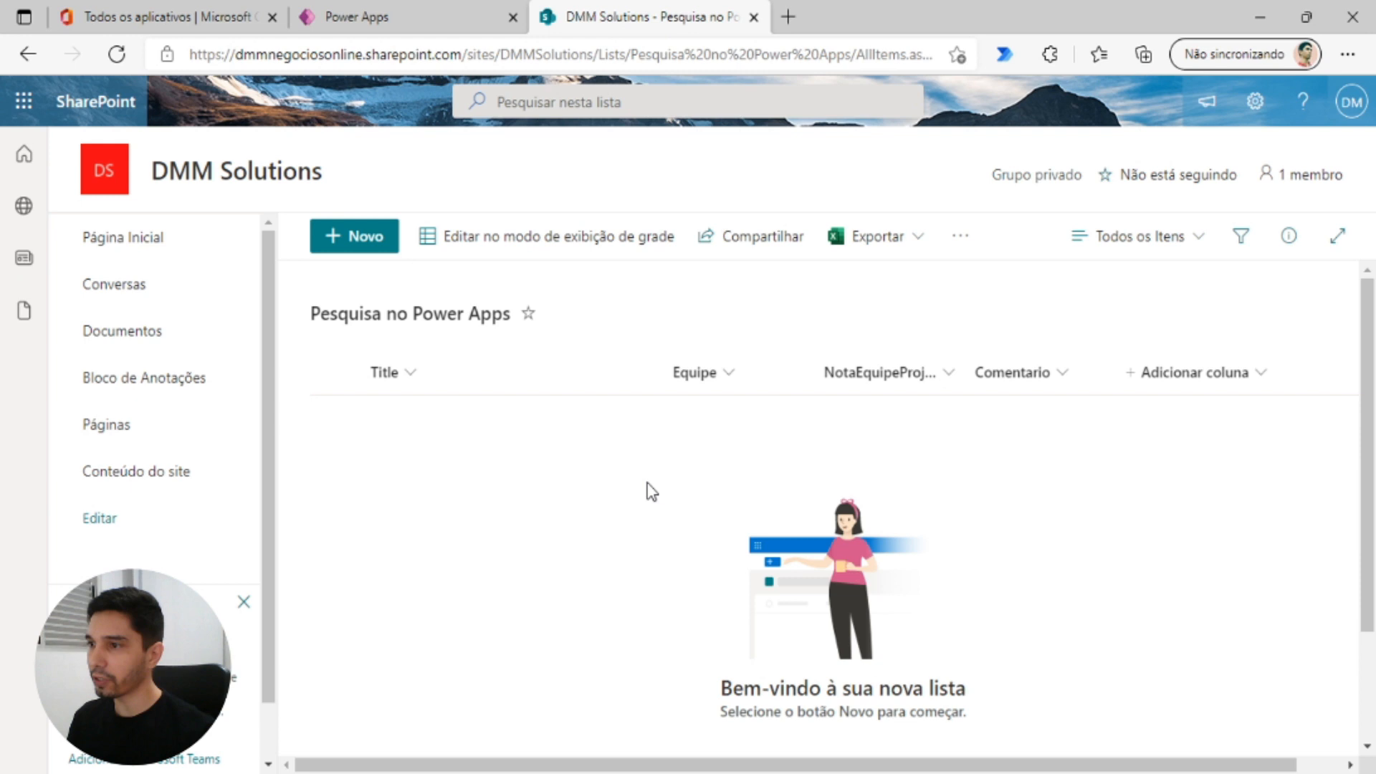
click(361, 20)
double_click(403, 231)
key(ctrl+v)
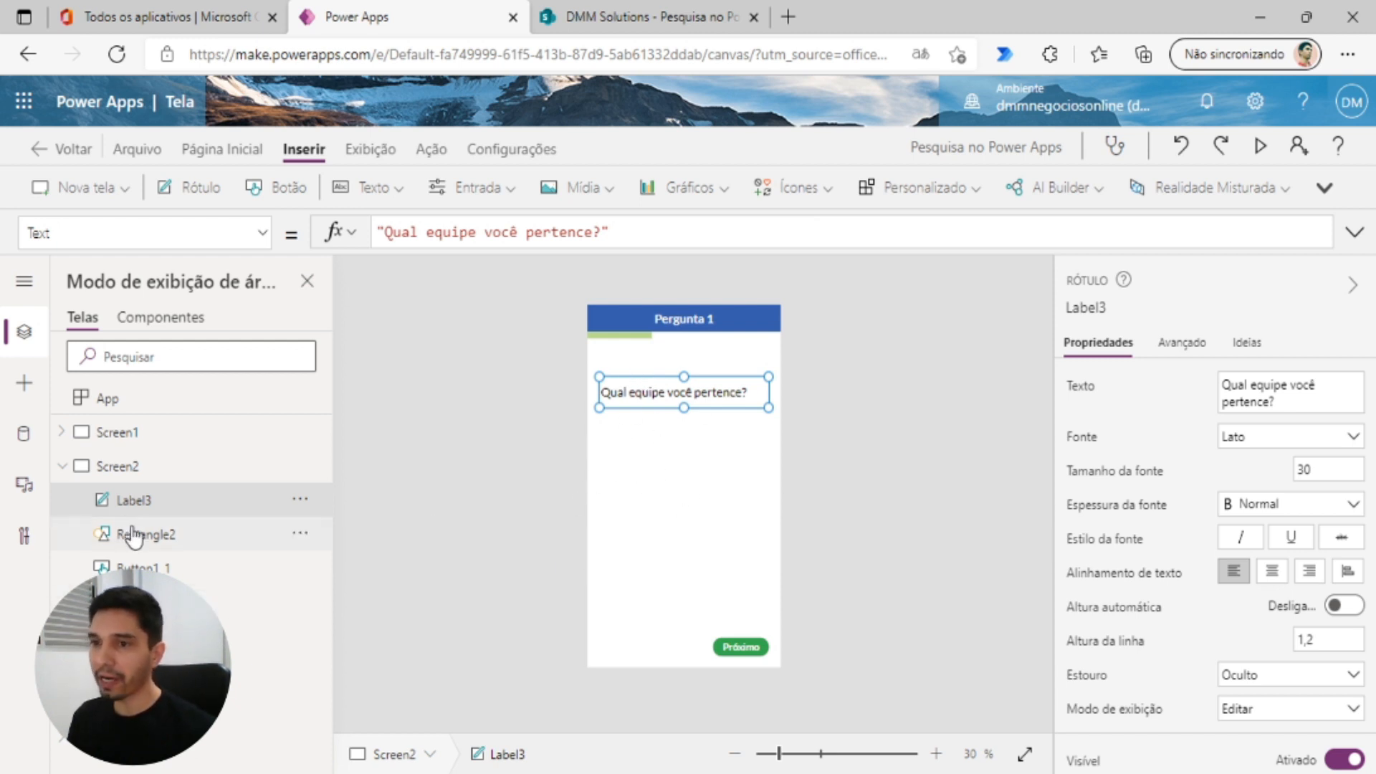
- Copy the question label to Screen3 and set its text to "Qual a nota você dá para a equipe de projetos?"
click(63, 471)
click(118, 500)
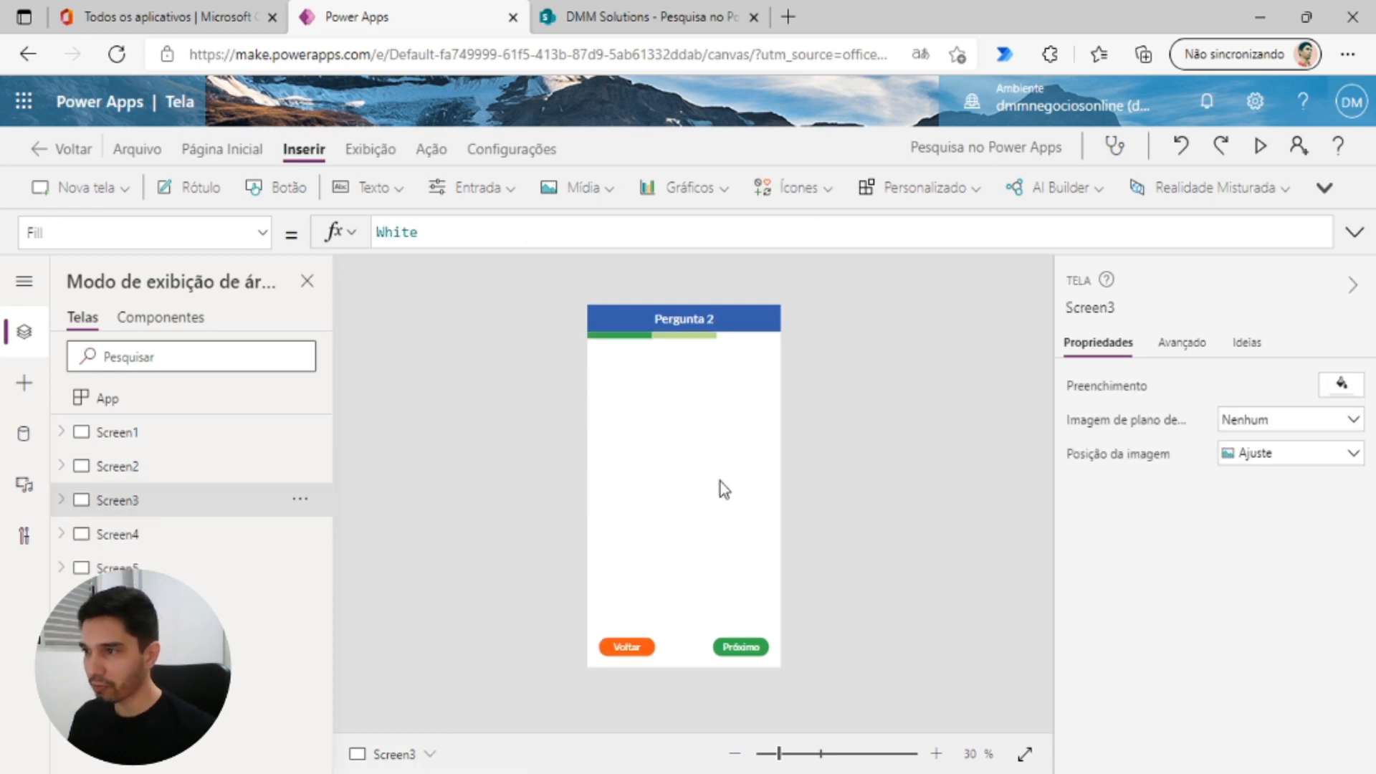
key(ctrl+v)
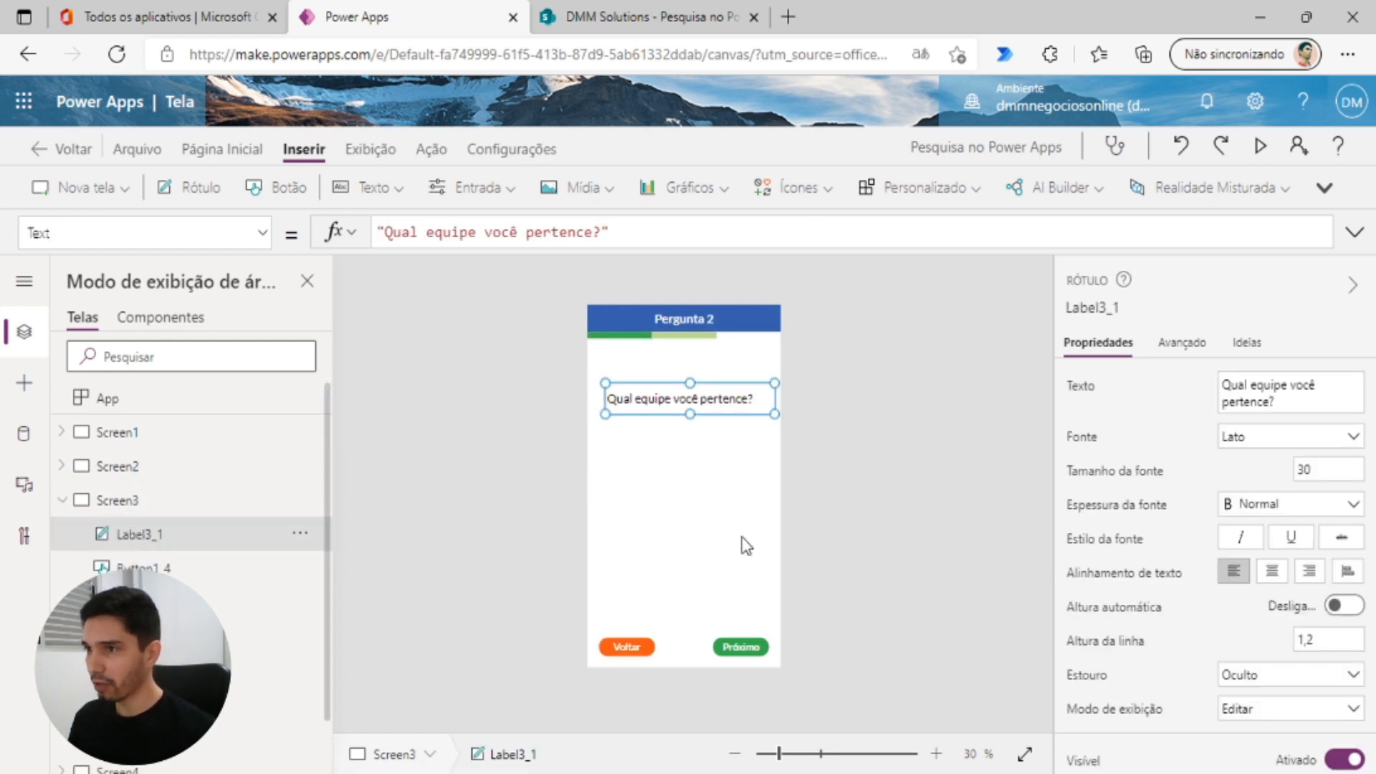
click(705, 22)
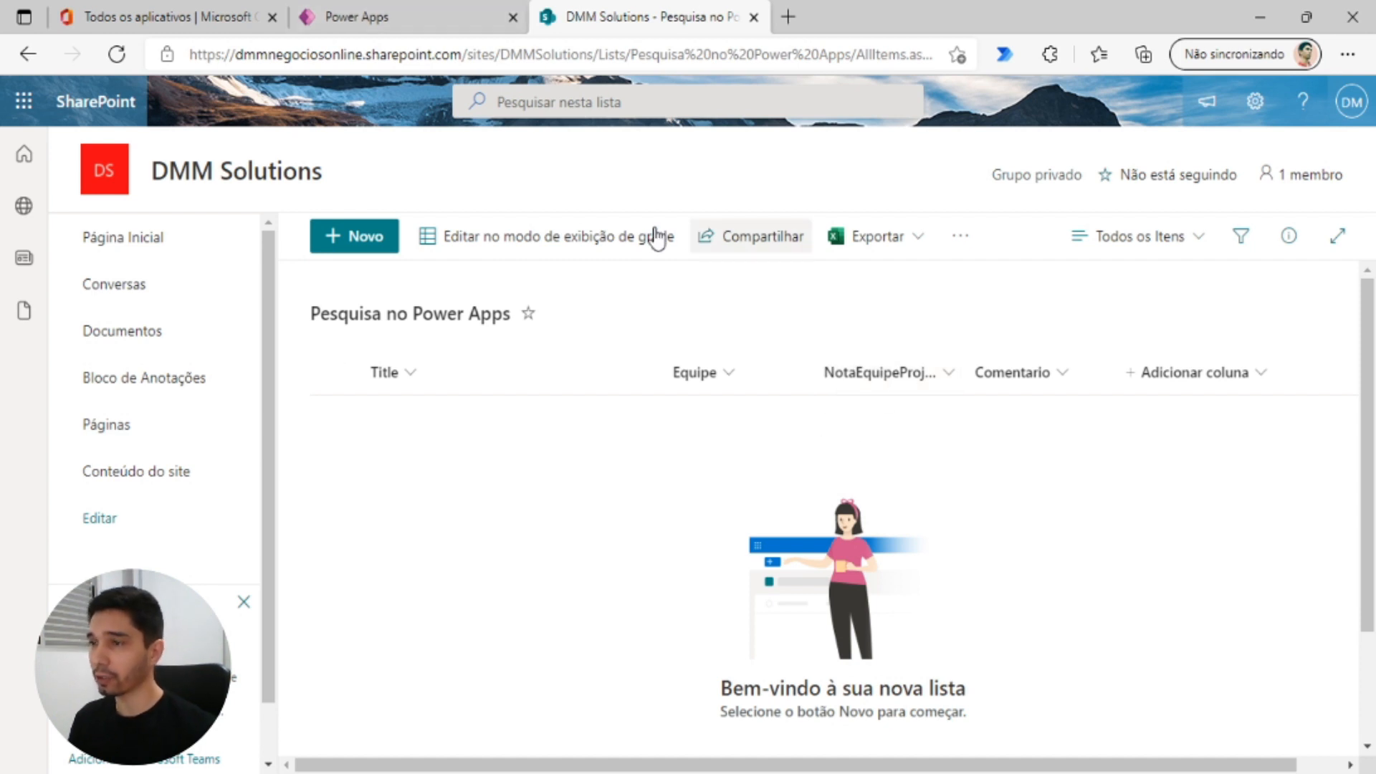
click(372, 13)
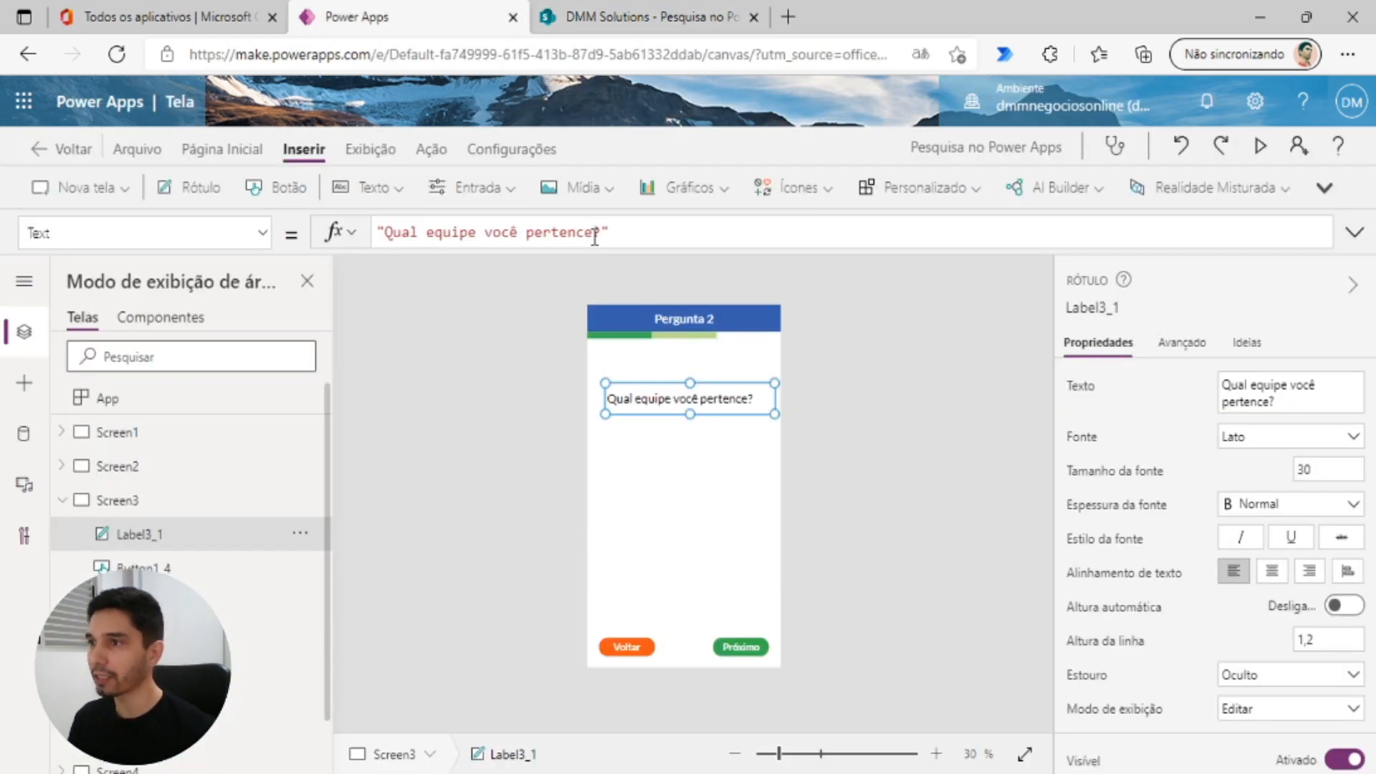
key(ctrl+a)
key(ctrl+v)
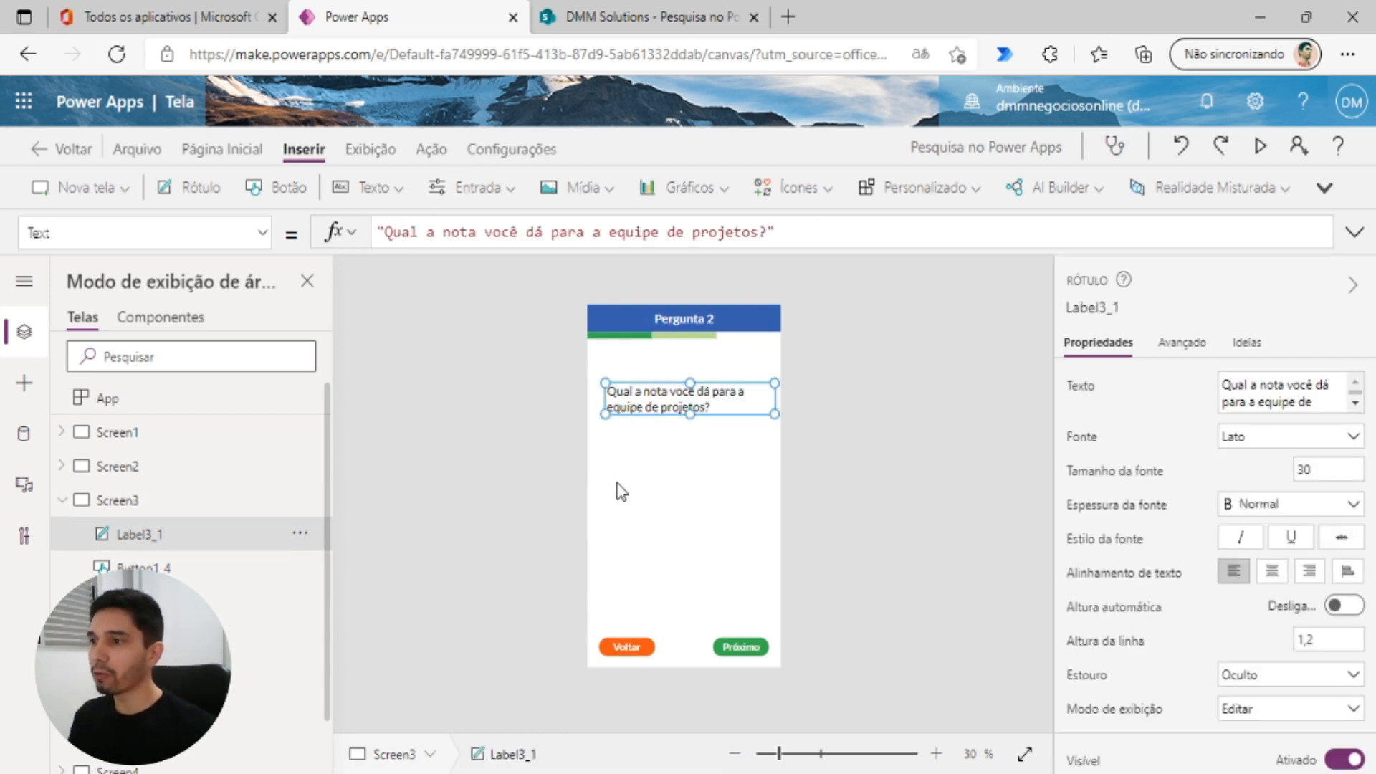
- Copy the question label to Screen4 and set its text to "Deixe aqui alguma sugestão ou comentário"
click(60, 500)
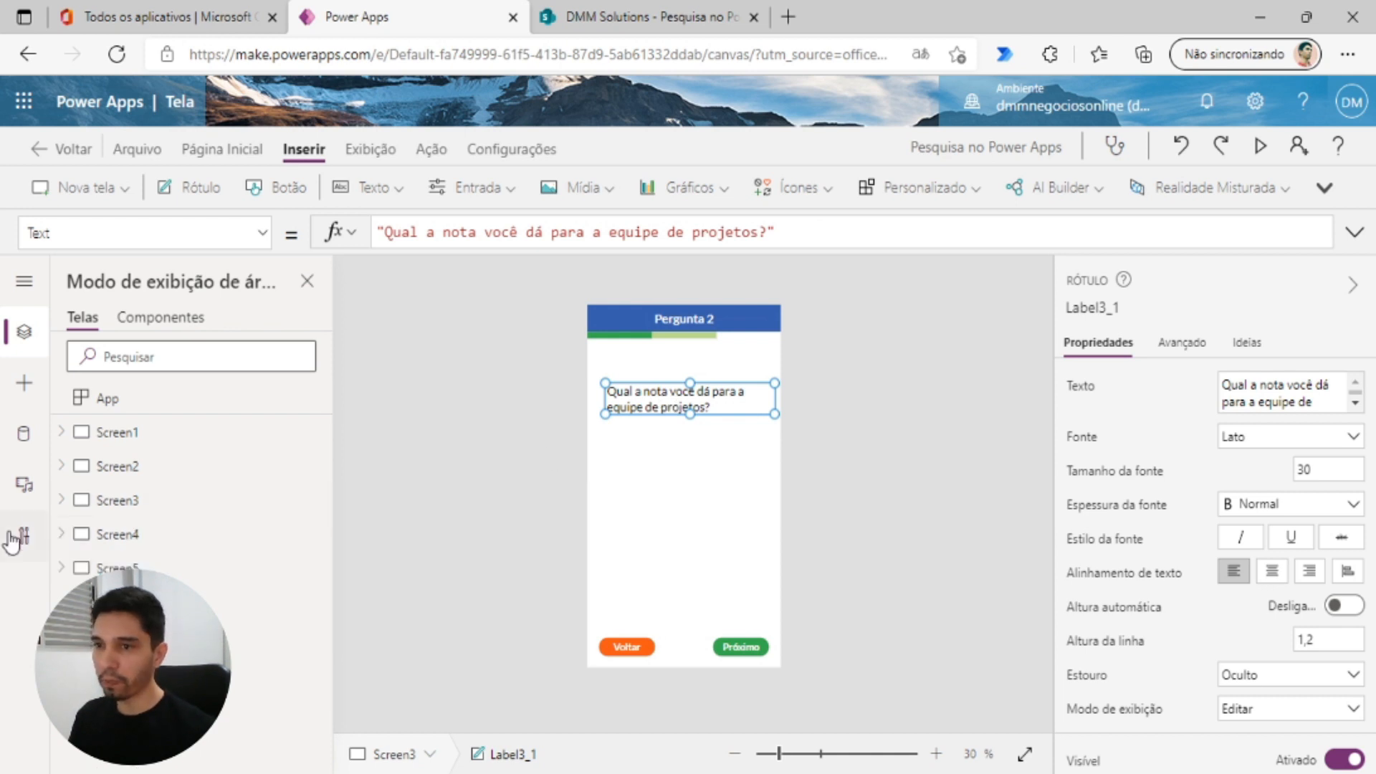
click(109, 536)
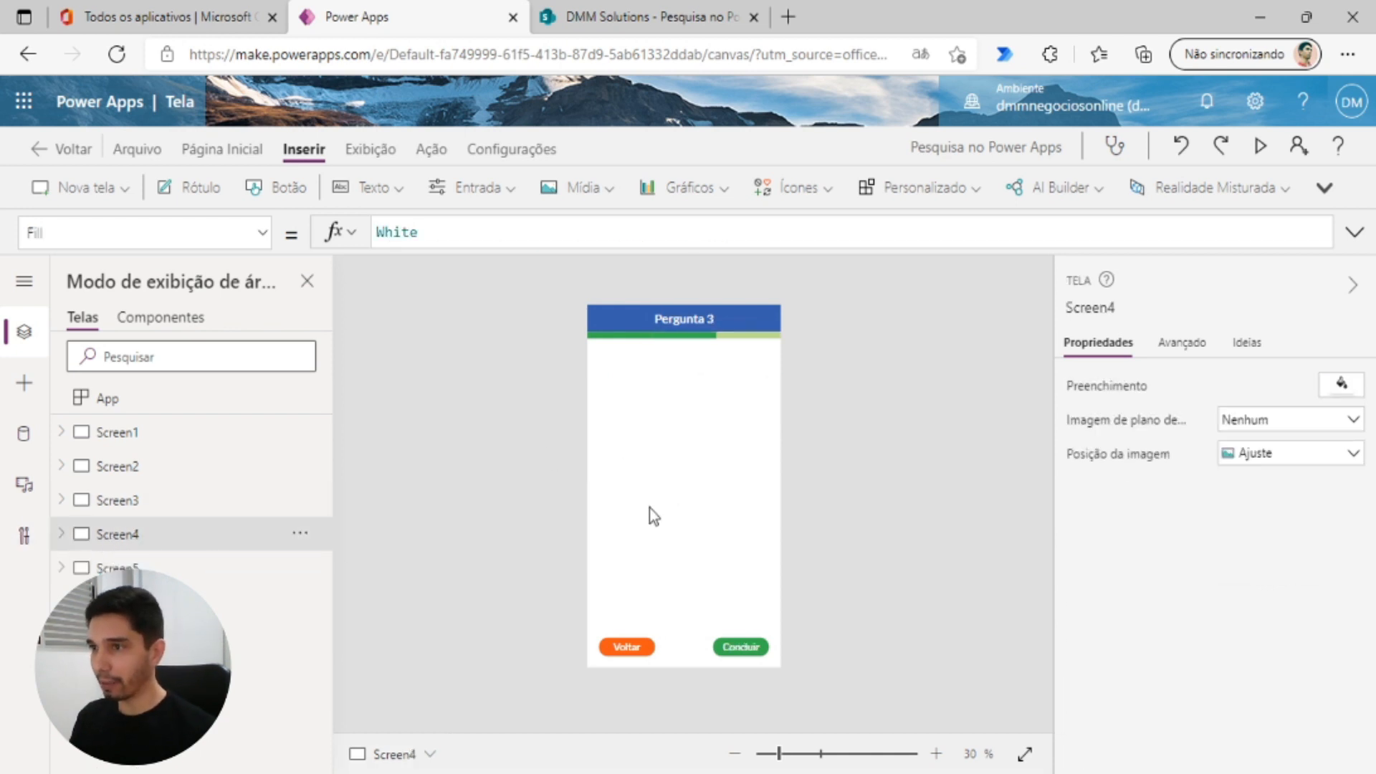
key(ctrl+v)
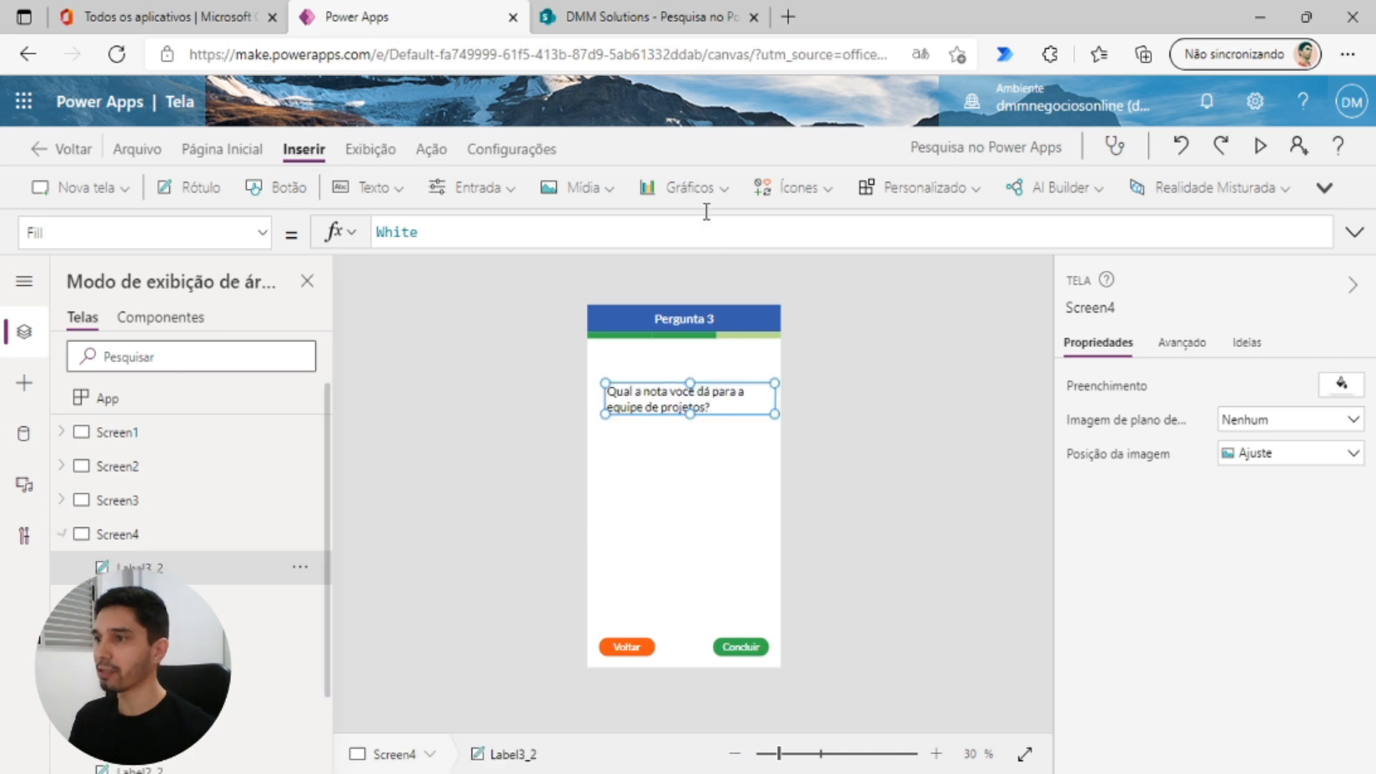
click(645, 16)
click(402, 27)
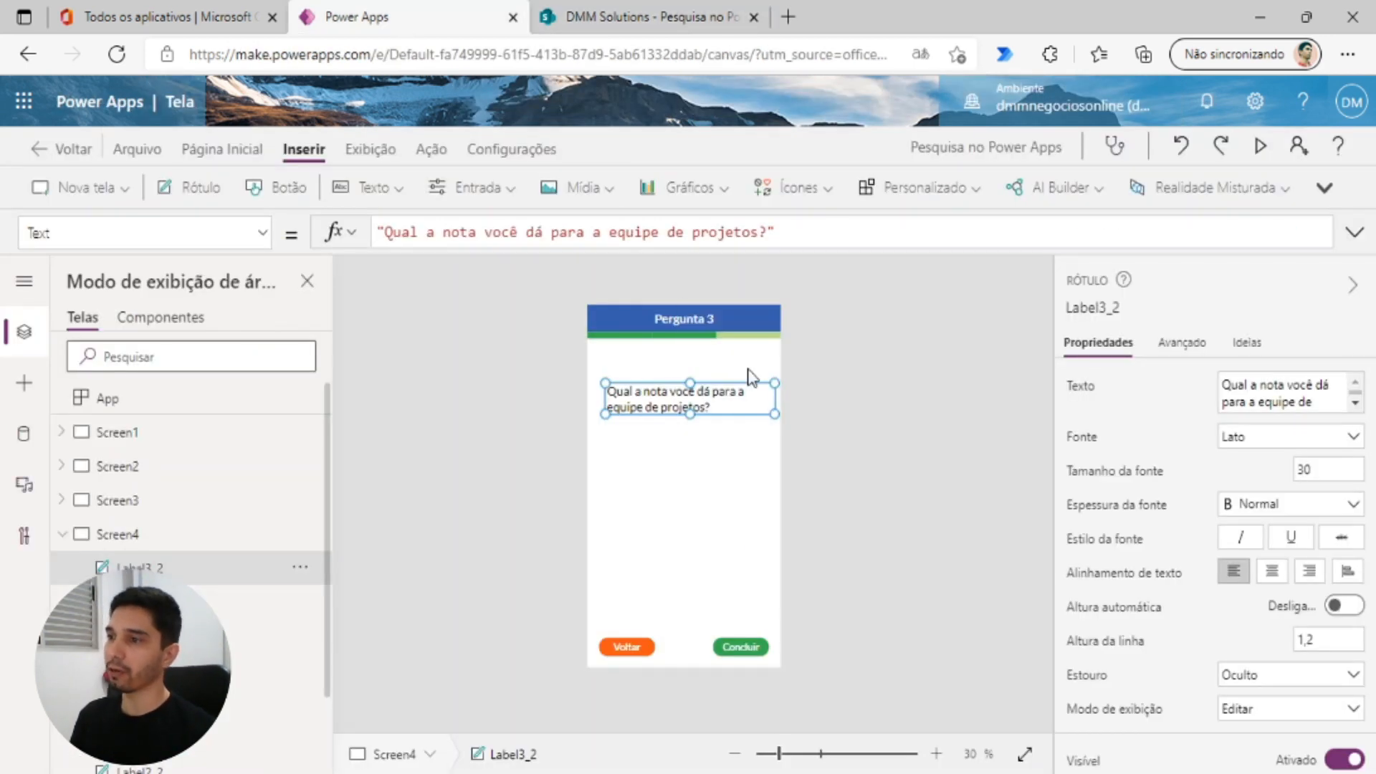
drag(768, 231, 392, 236)
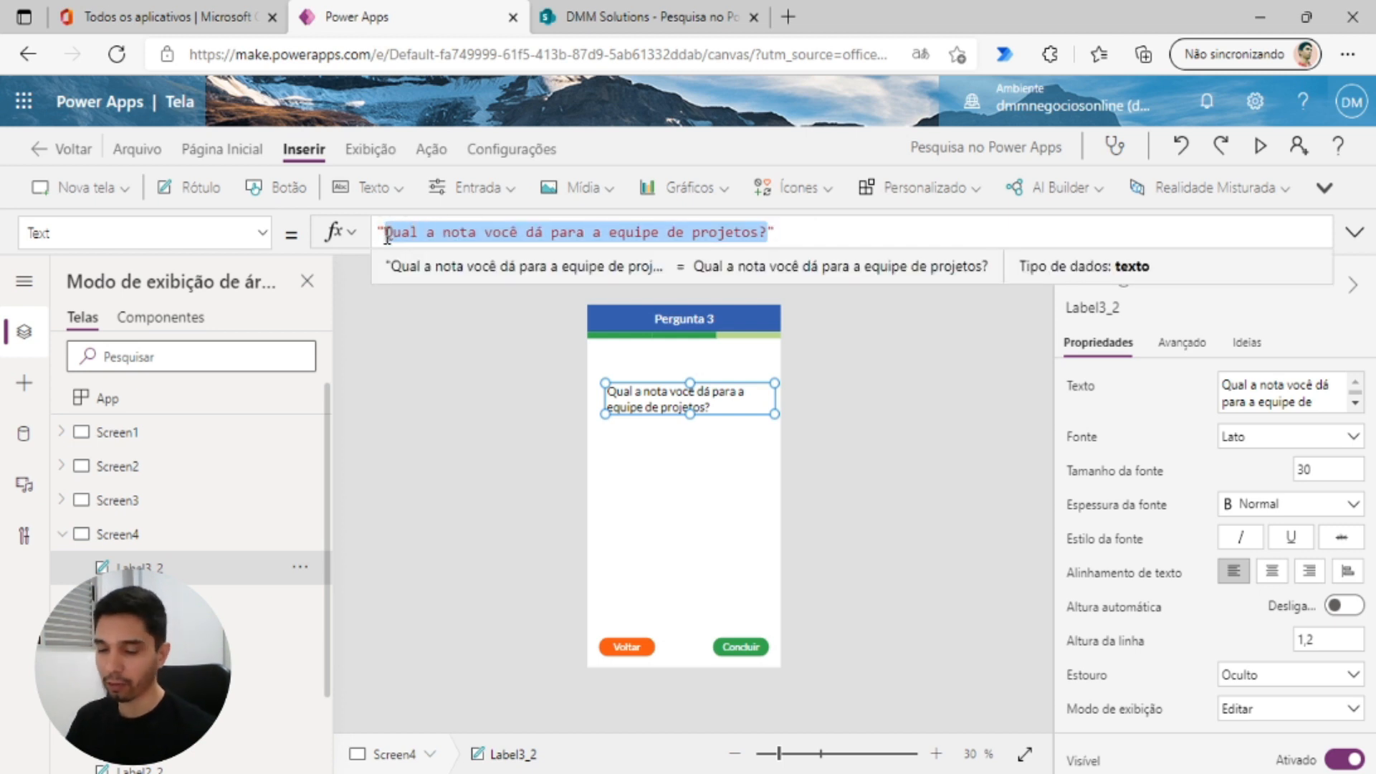
text(Pe)
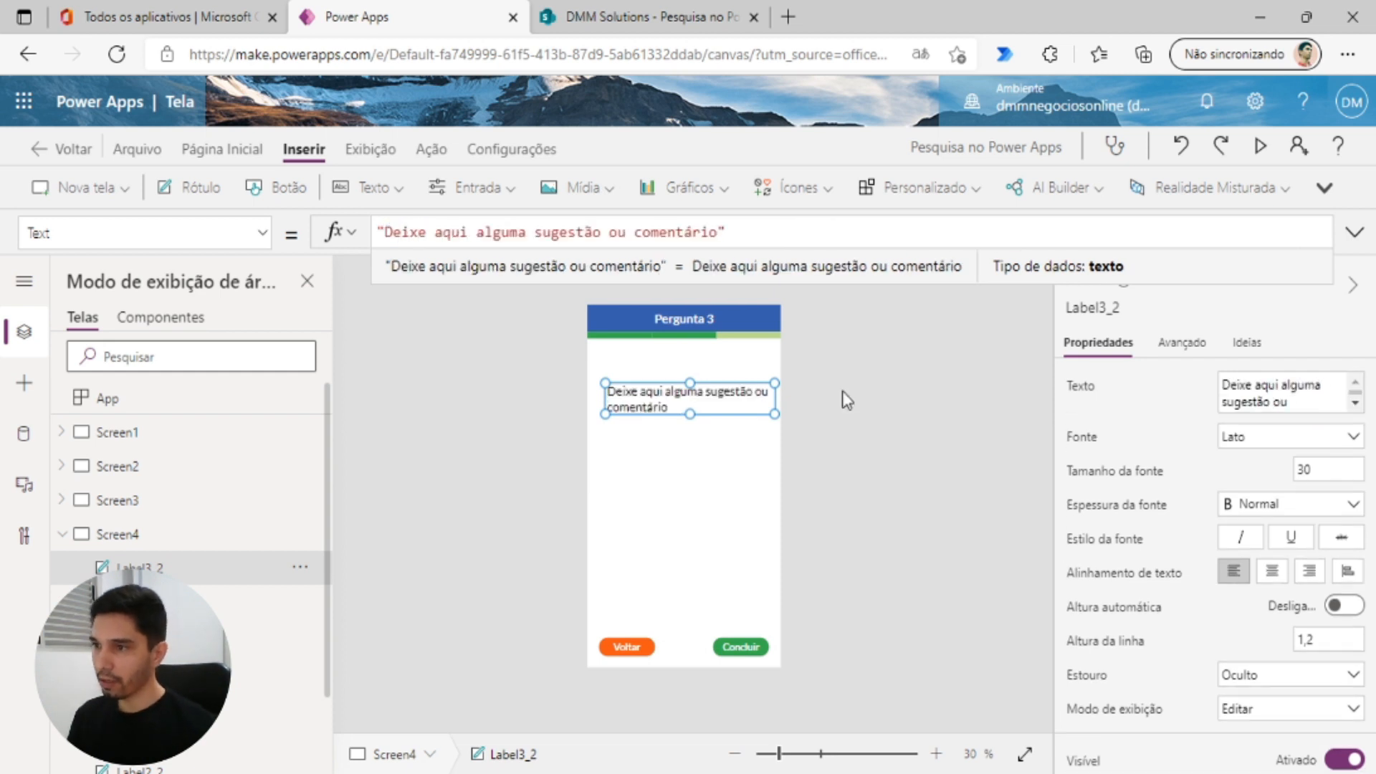
click(841, 390)
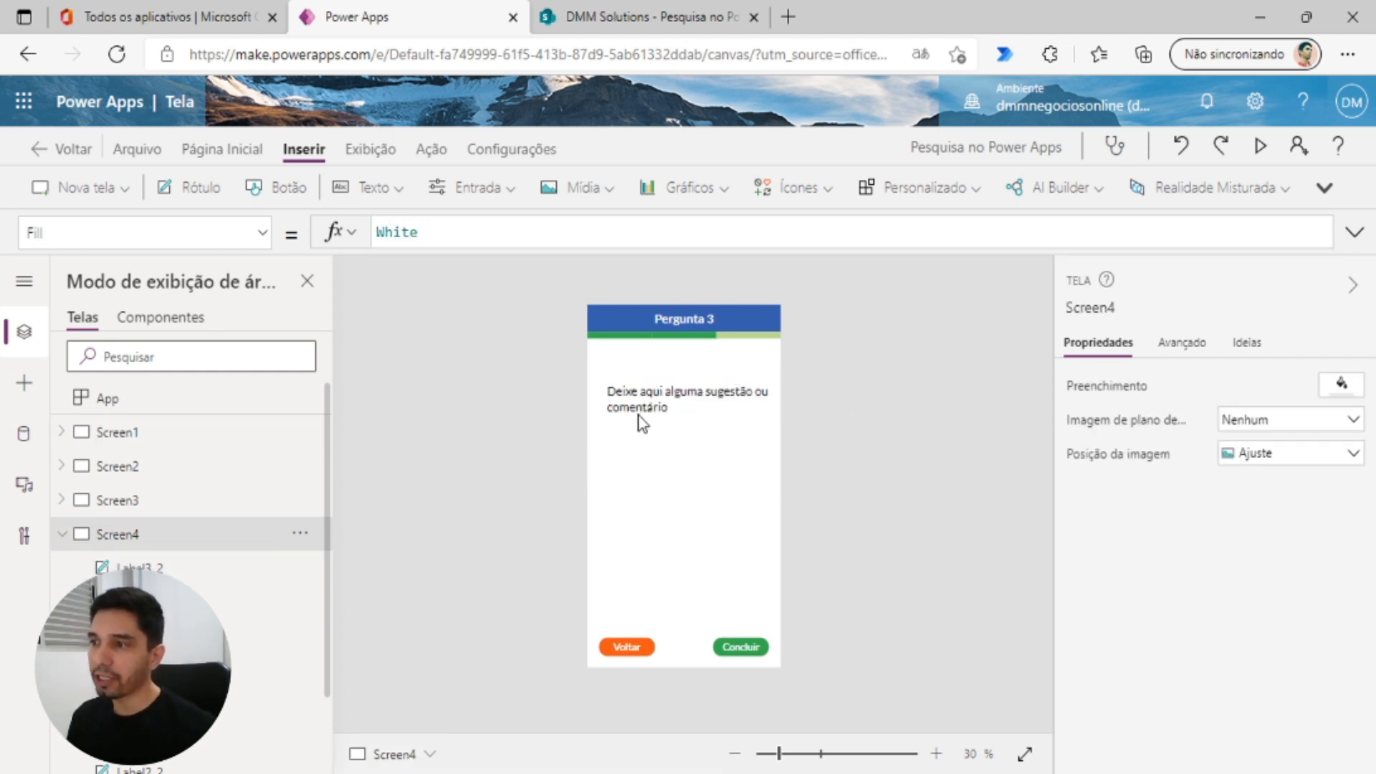
- Review the question labels on Screen2, Screen3 and Screen4
click(62, 533)
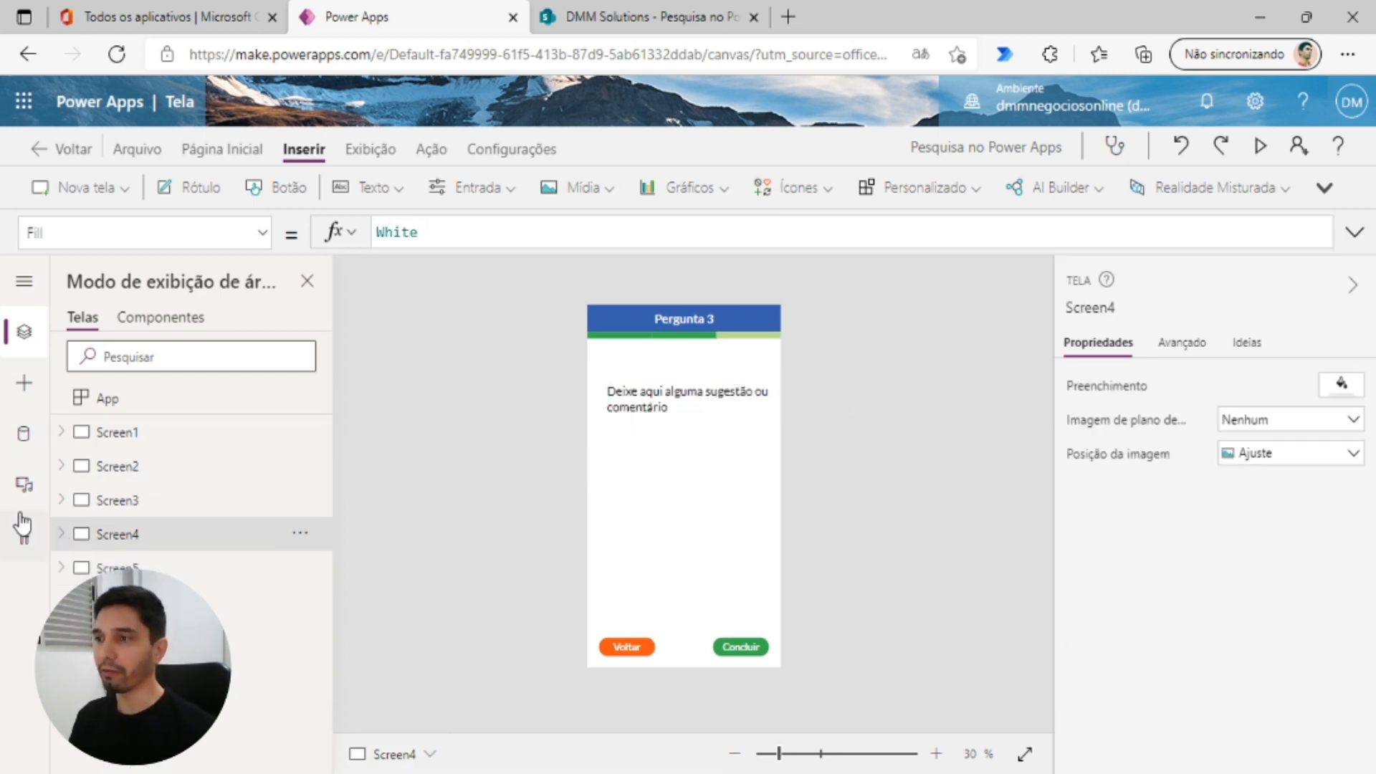
click(122, 502)
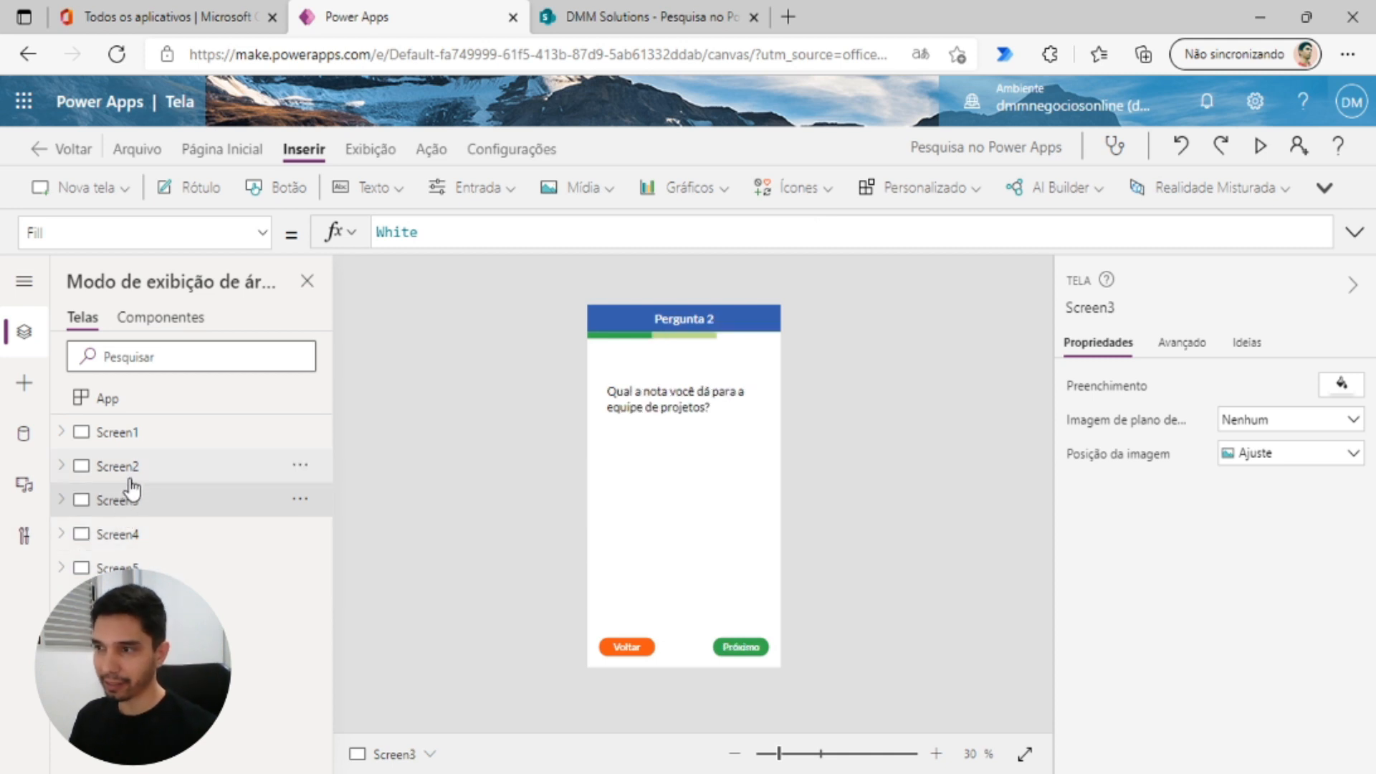
click(134, 467)
click(132, 503)
click(136, 536)
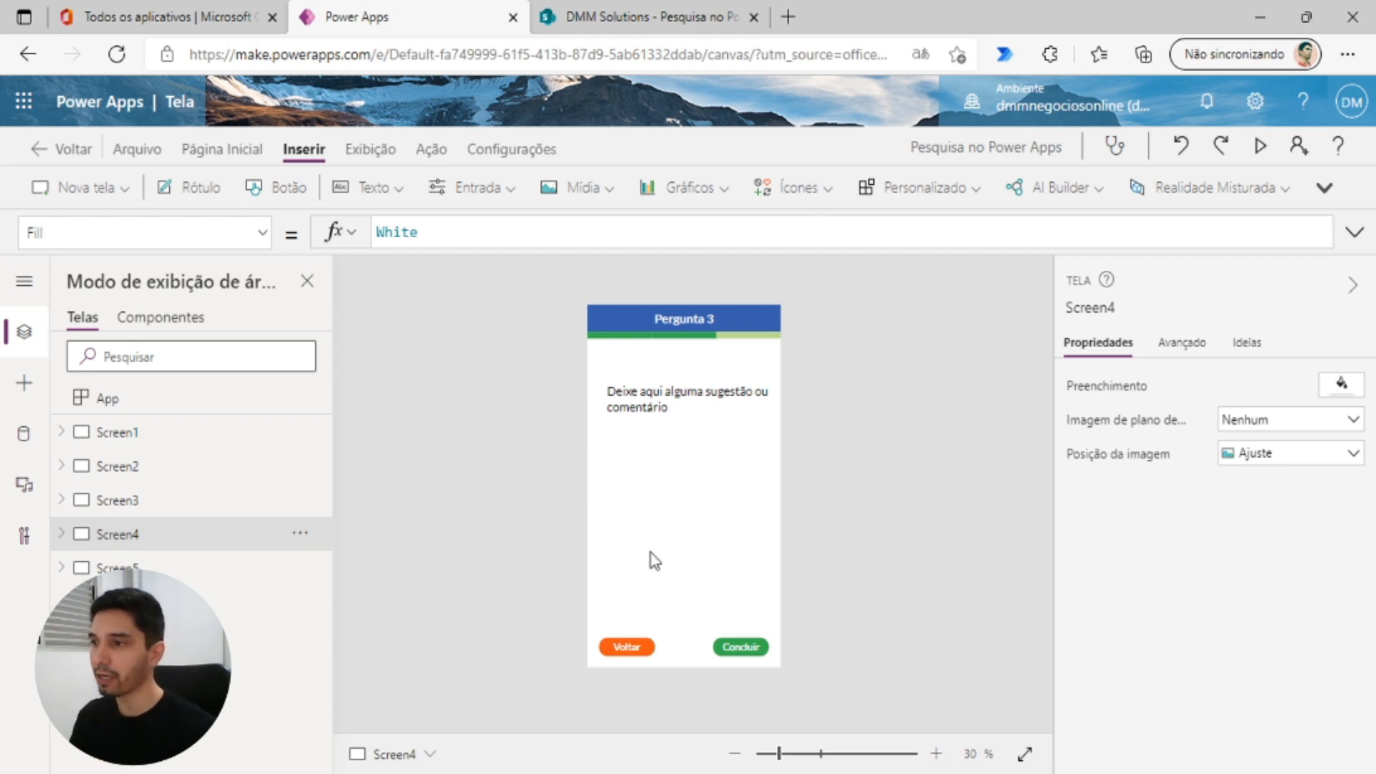
- Insert a radio control on Screen2 and place it below the question label, at about X 54, Y 354
click(88, 468)
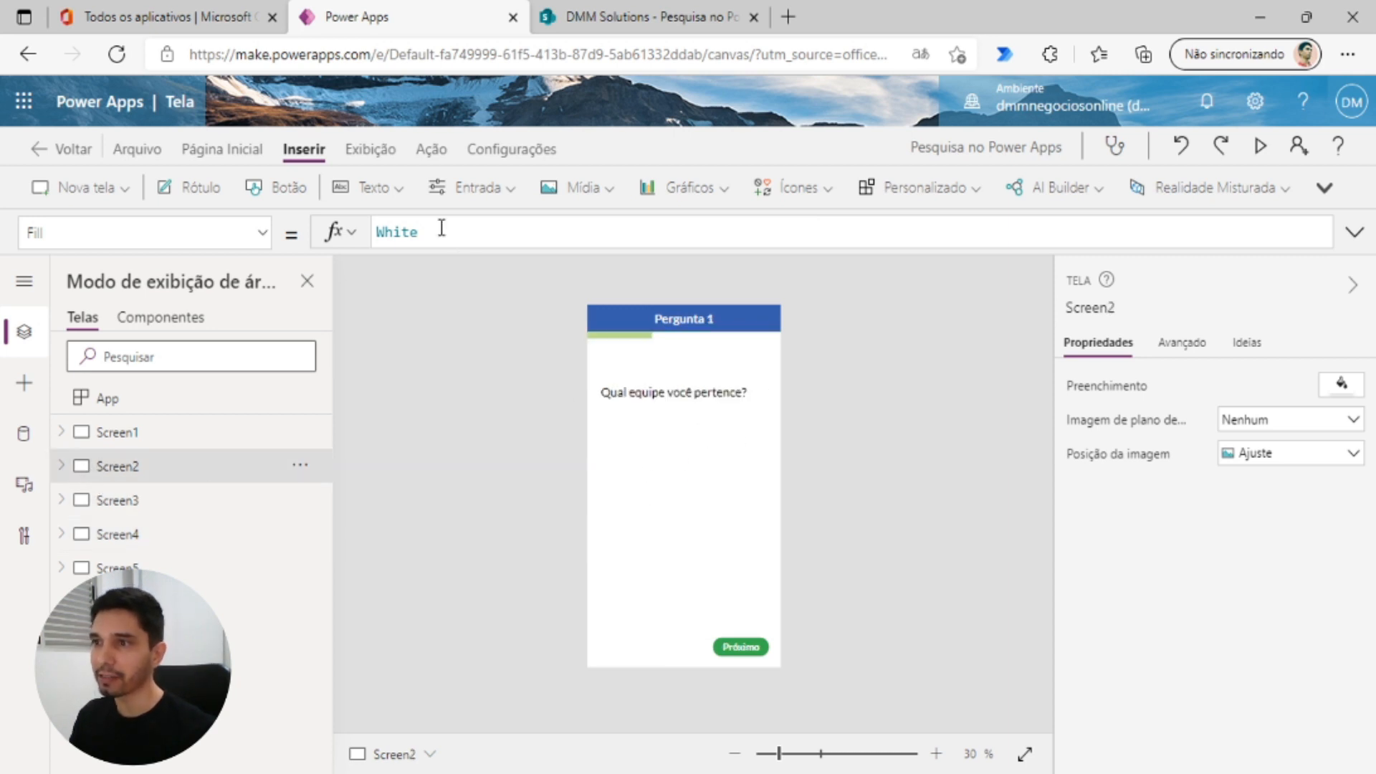
click(364, 188)
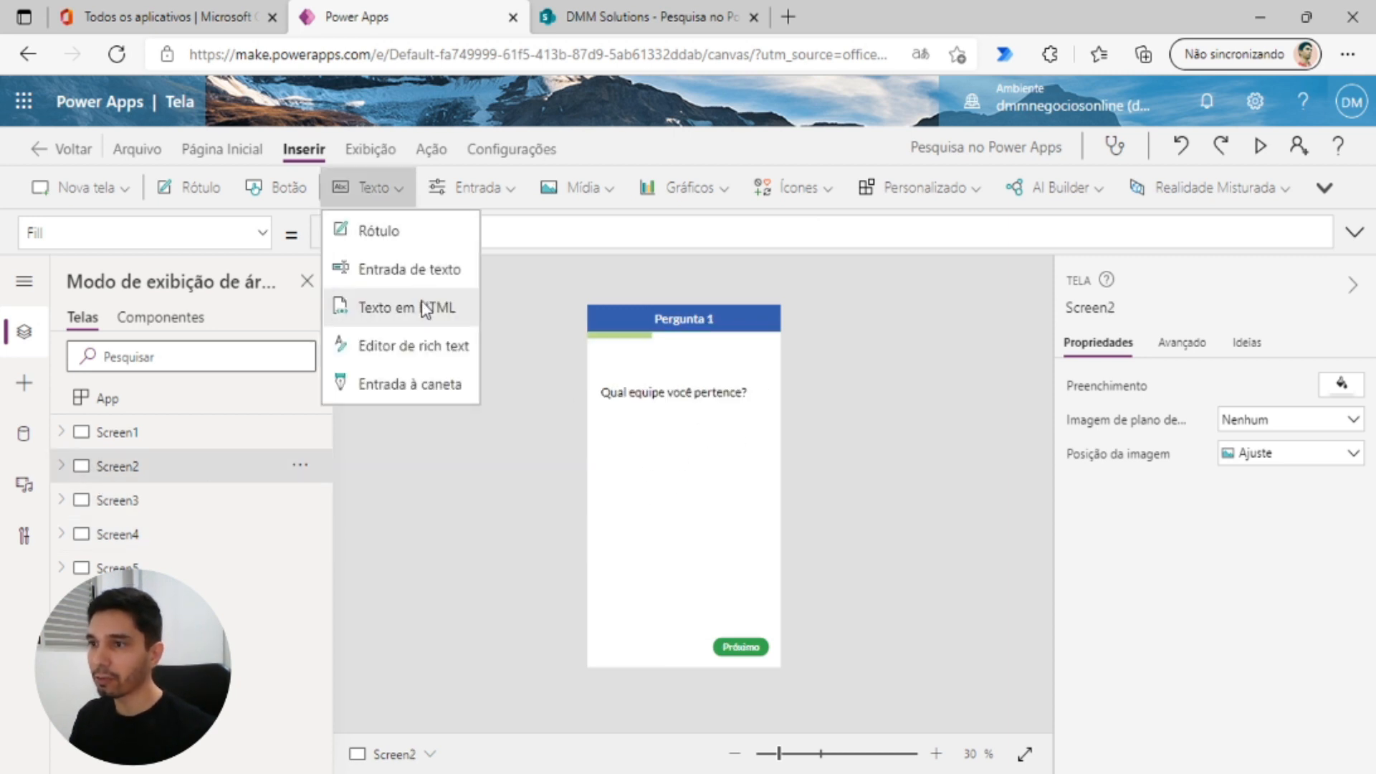
click(463, 197)
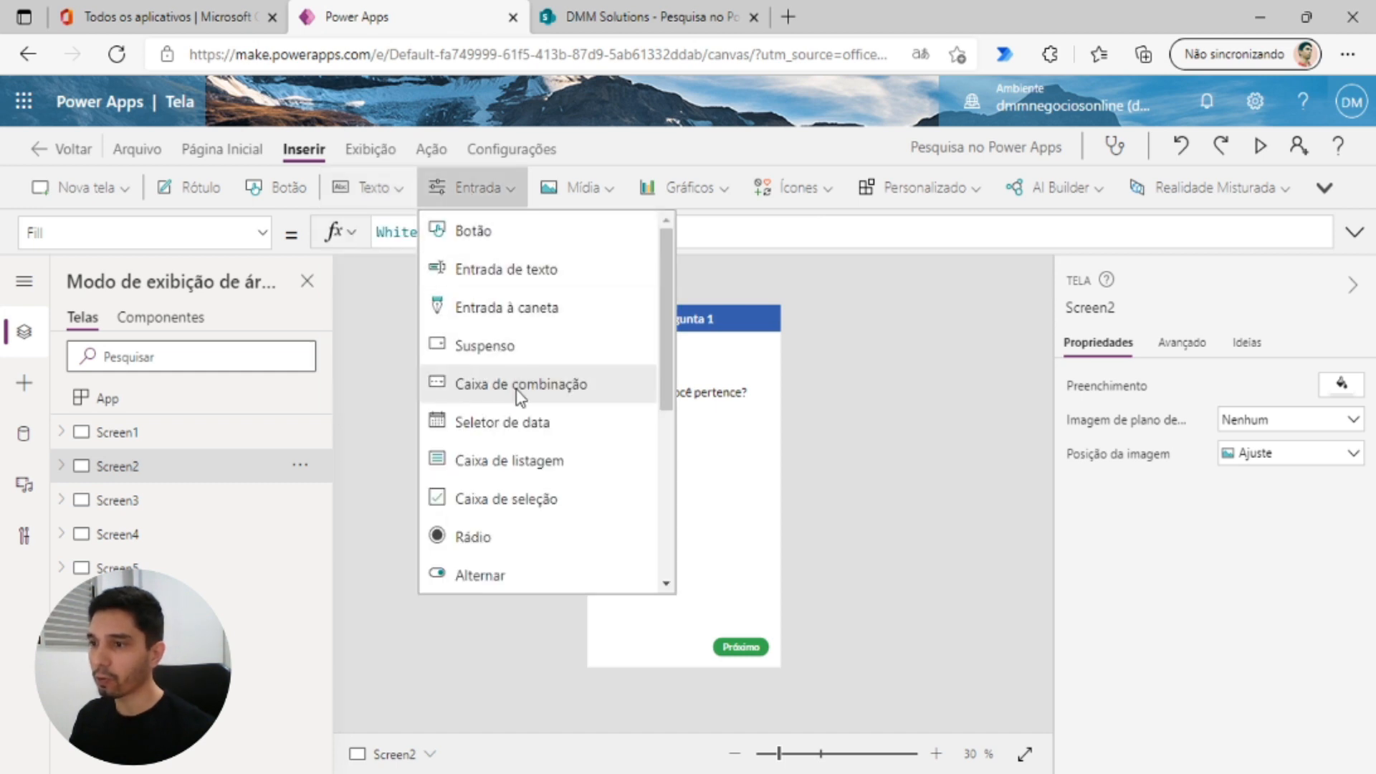
click(513, 546)
drag(676, 357, 682, 466)
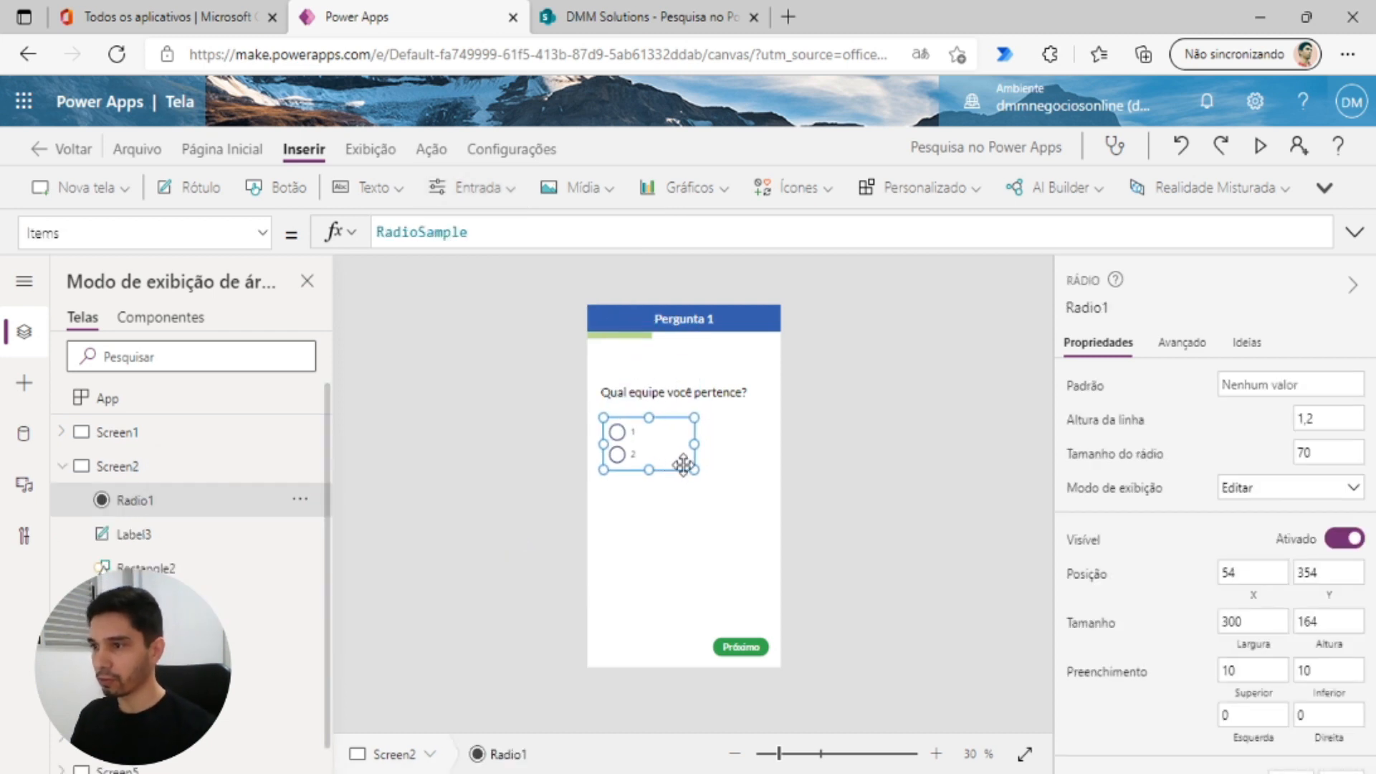
- Set the radio control's font to Lato and its font size to 26
scroll(1290, 566, down, 3)
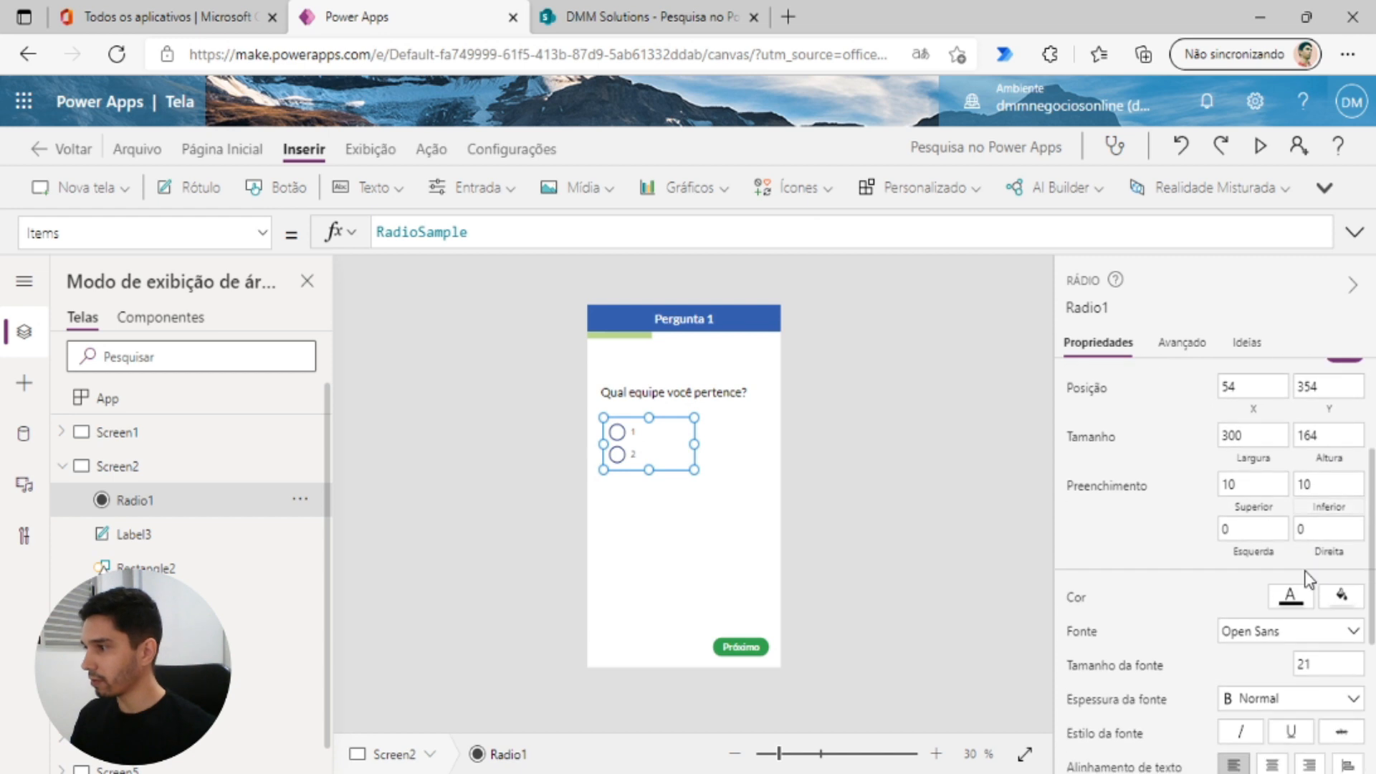
scroll(1308, 579, down, 2)
click(1290, 509)
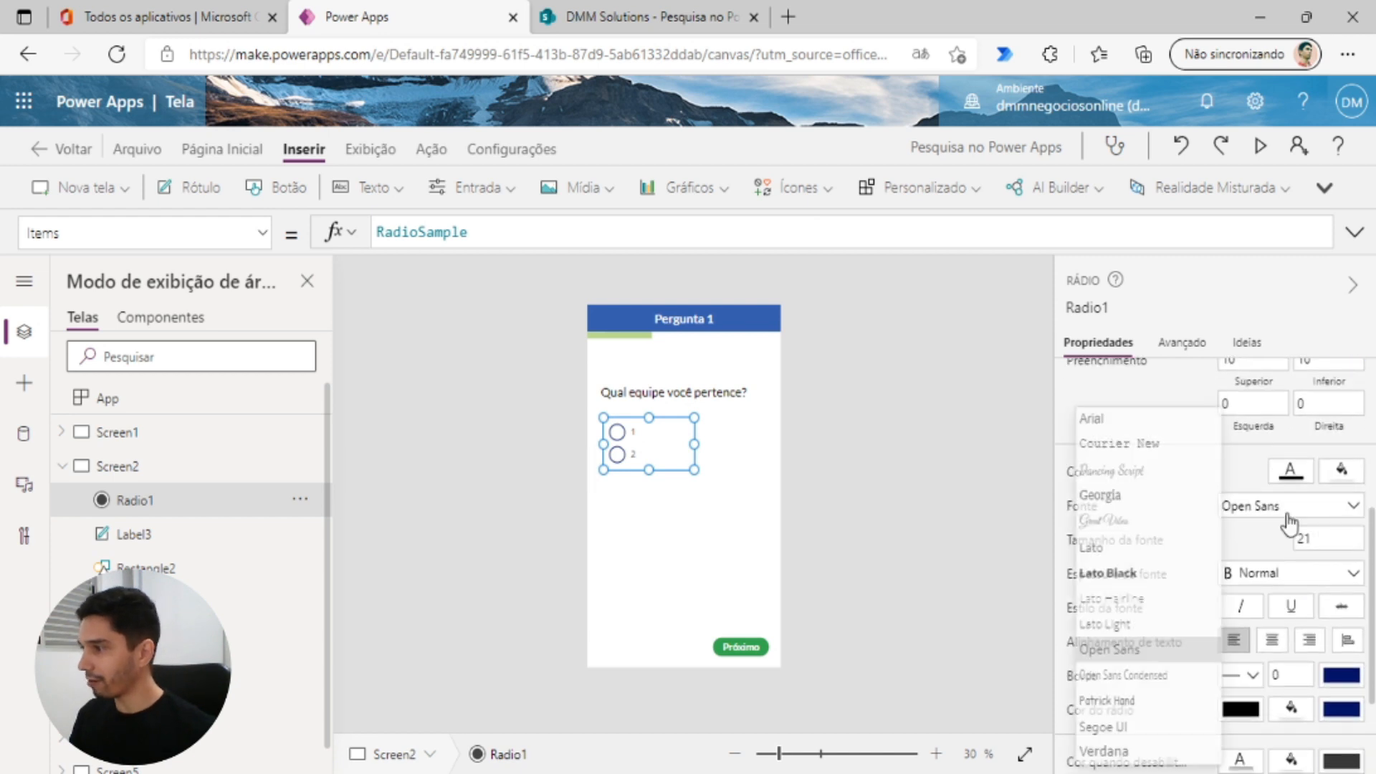
click(1097, 549)
drag(1351, 534, 1274, 538)
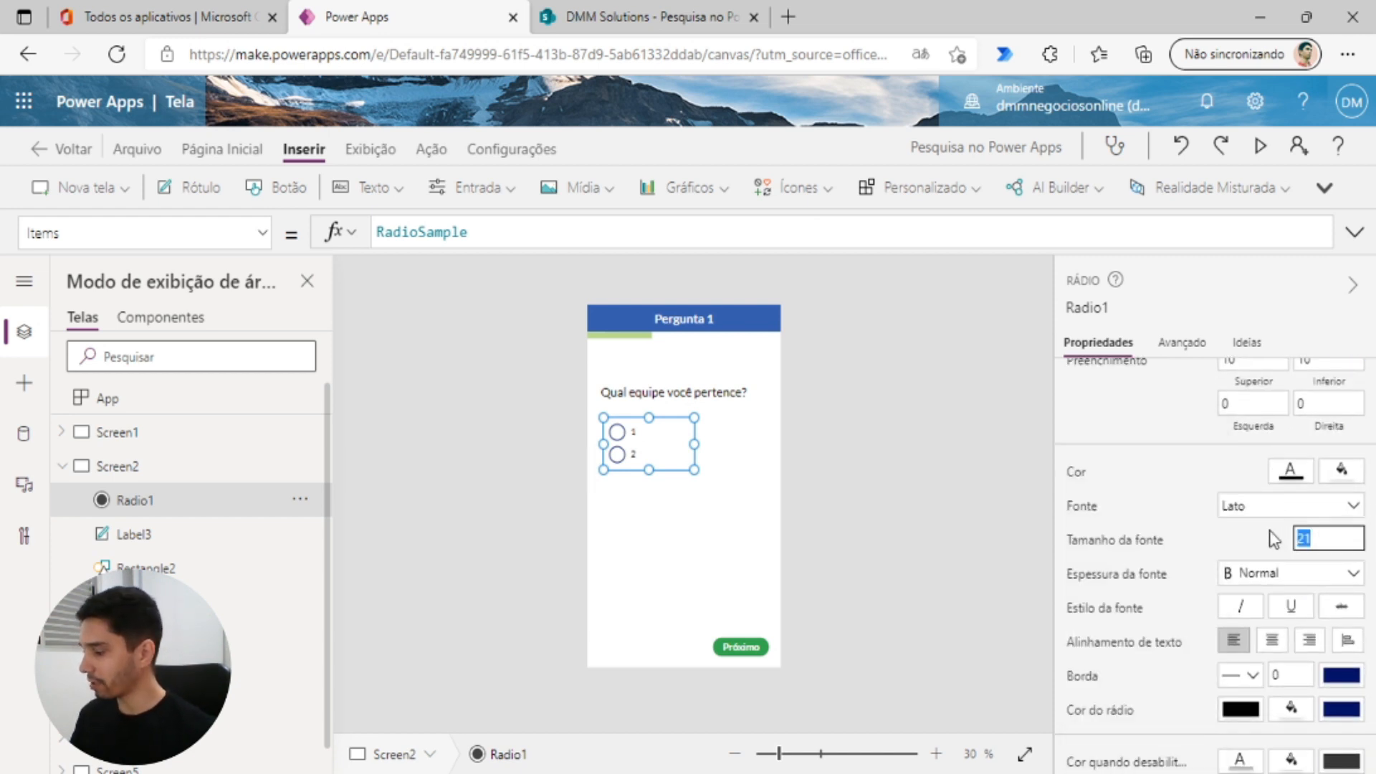
text(26)
click(700, 473)
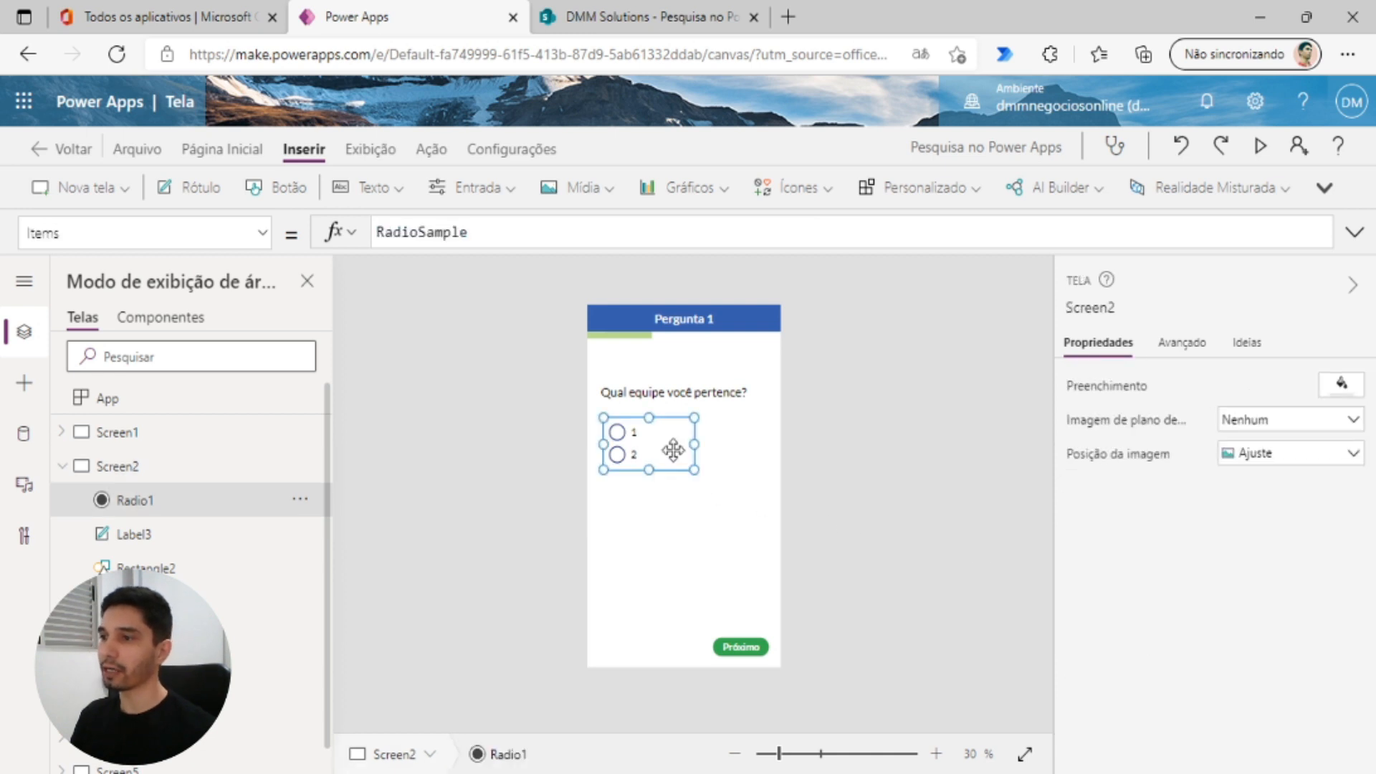
click(674, 450)
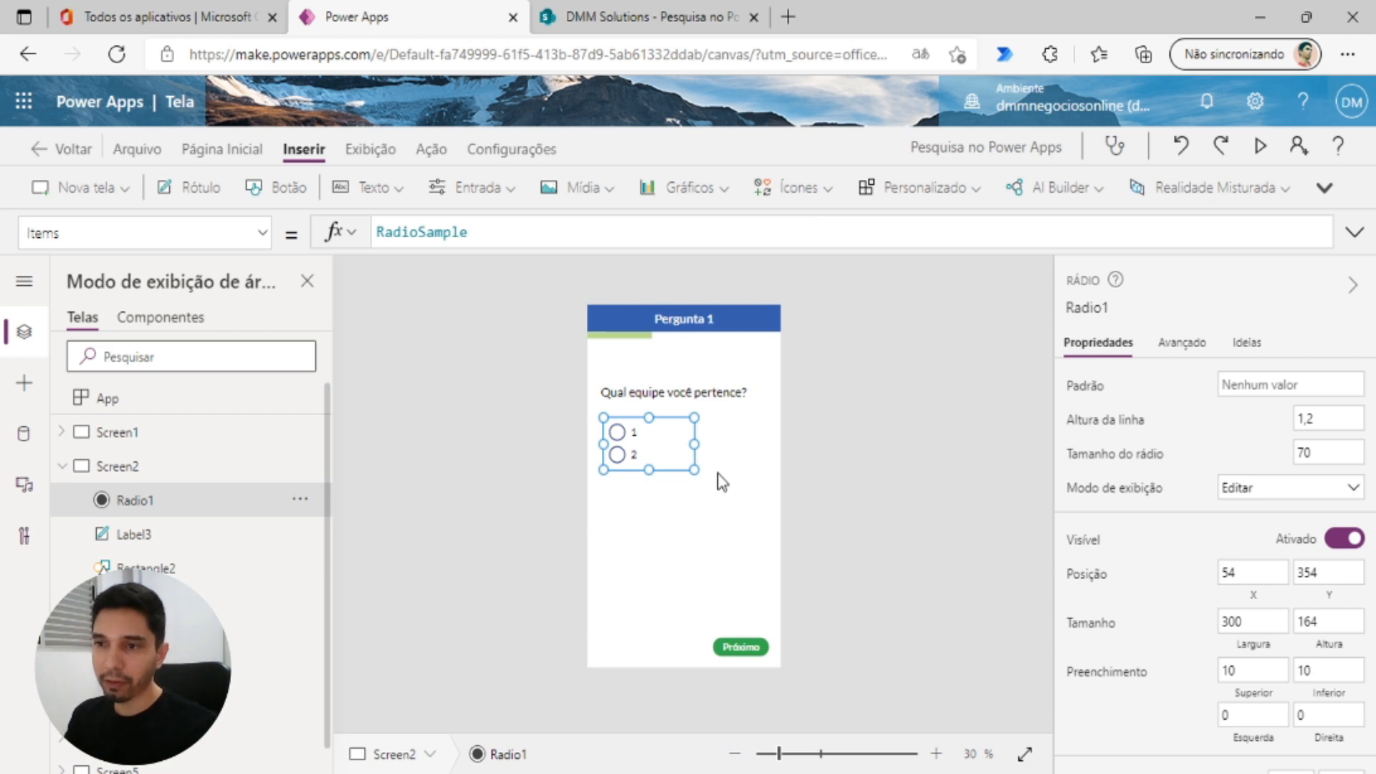
- Check the list in SharePoint and connect "Pesquisa no Power Apps" from the DMM Solutions site as a data source in Power Apps
click(20, 439)
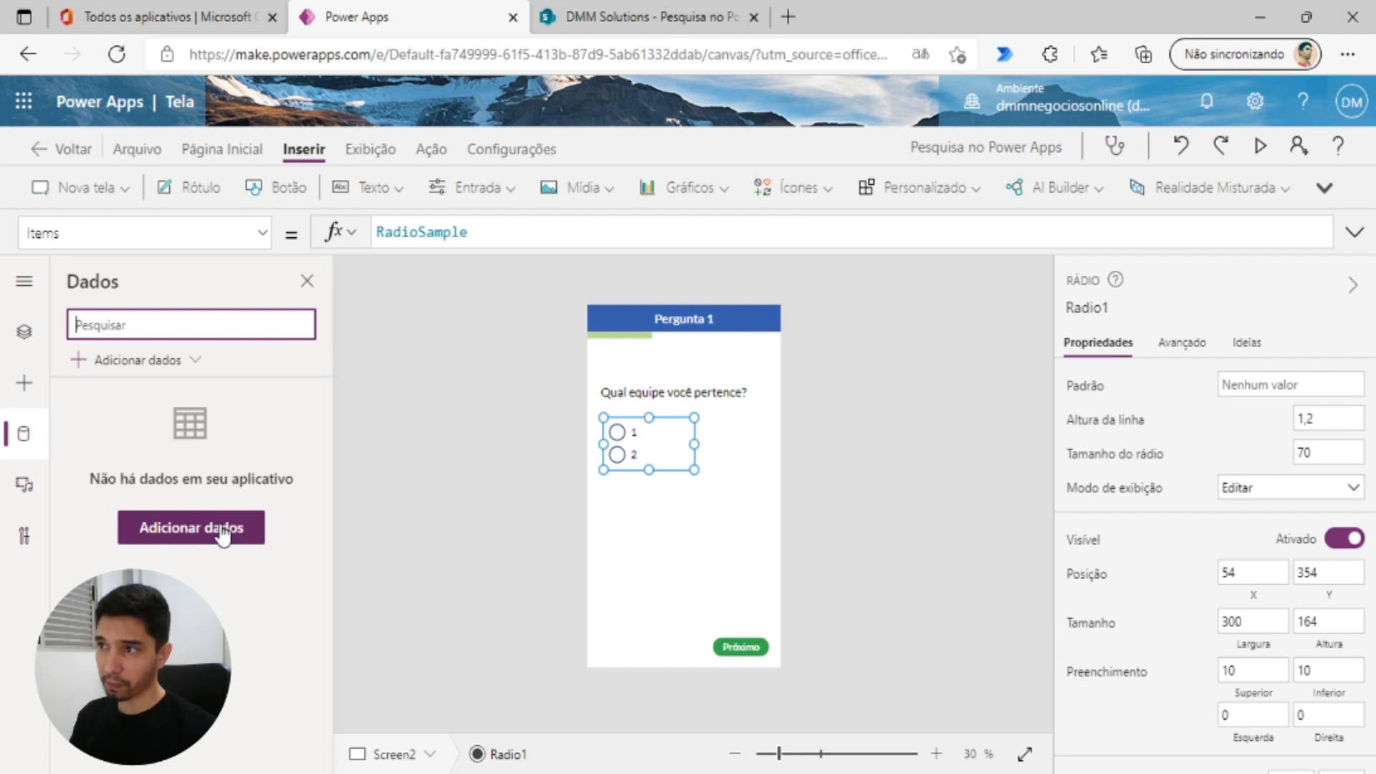
click(642, 19)
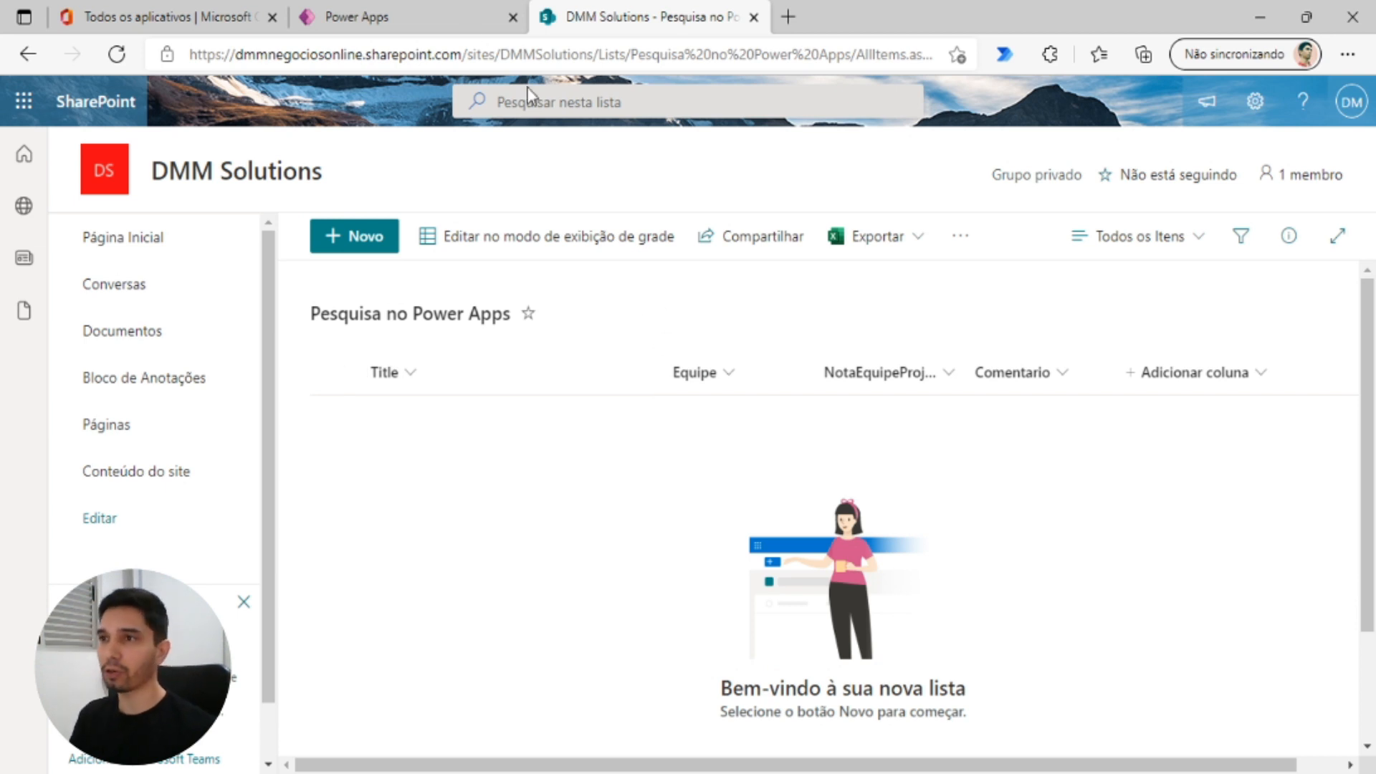
click(449, 19)
click(201, 519)
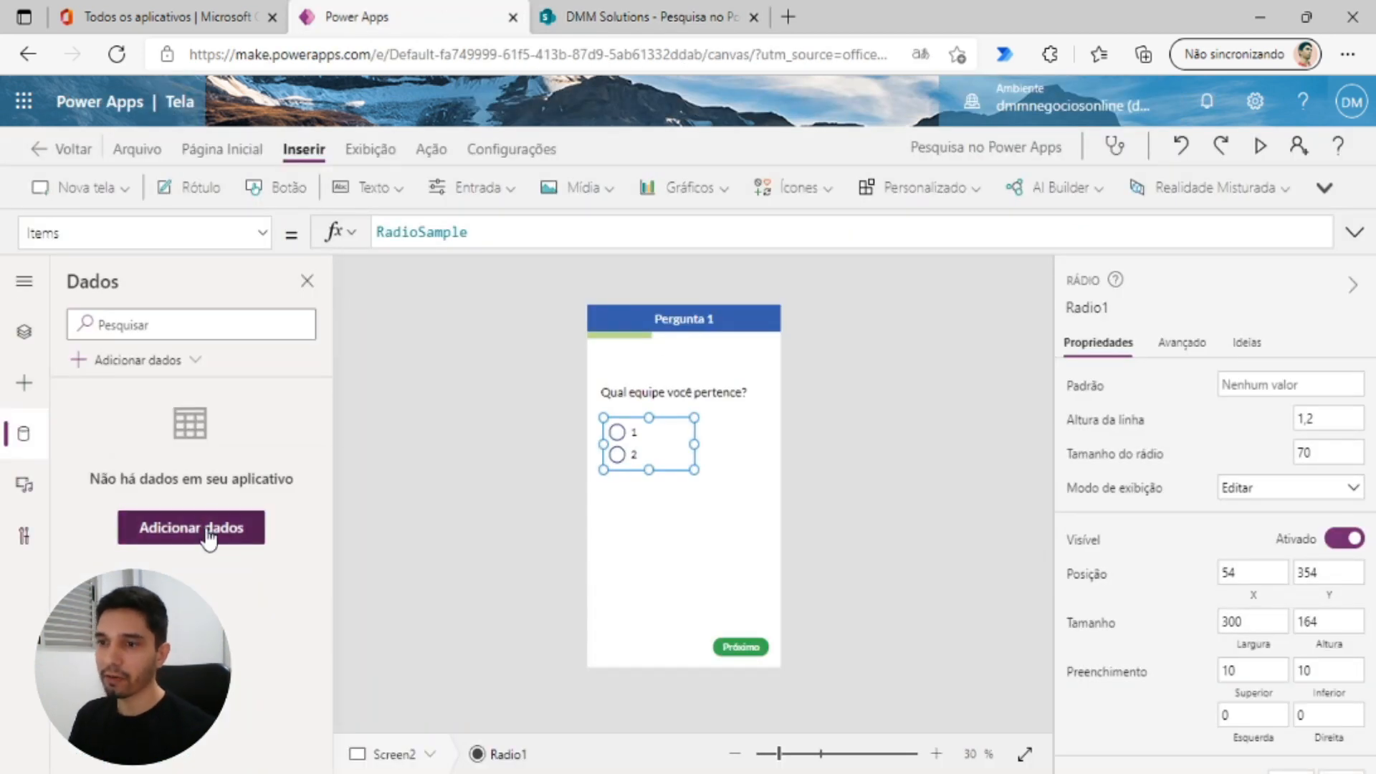
text(share)
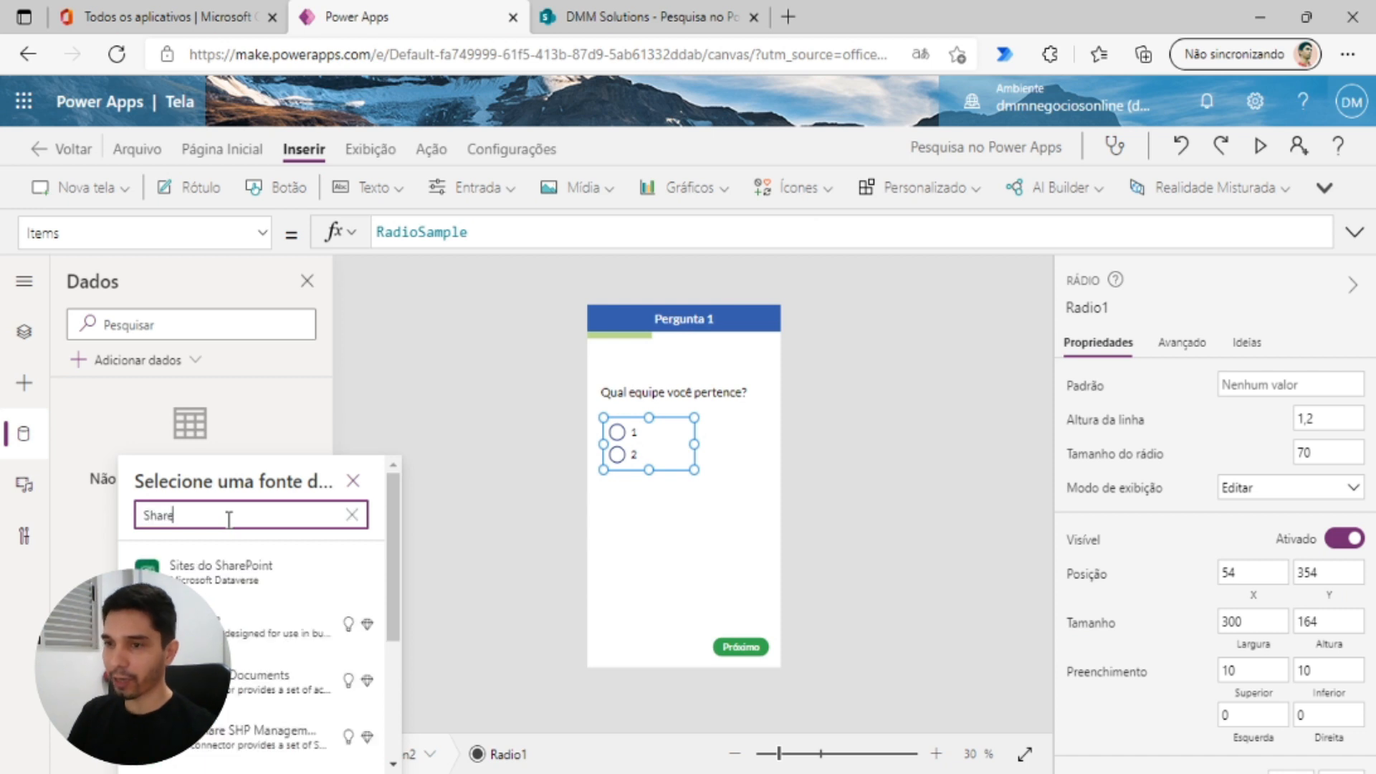
scroll(270, 605, down, 3)
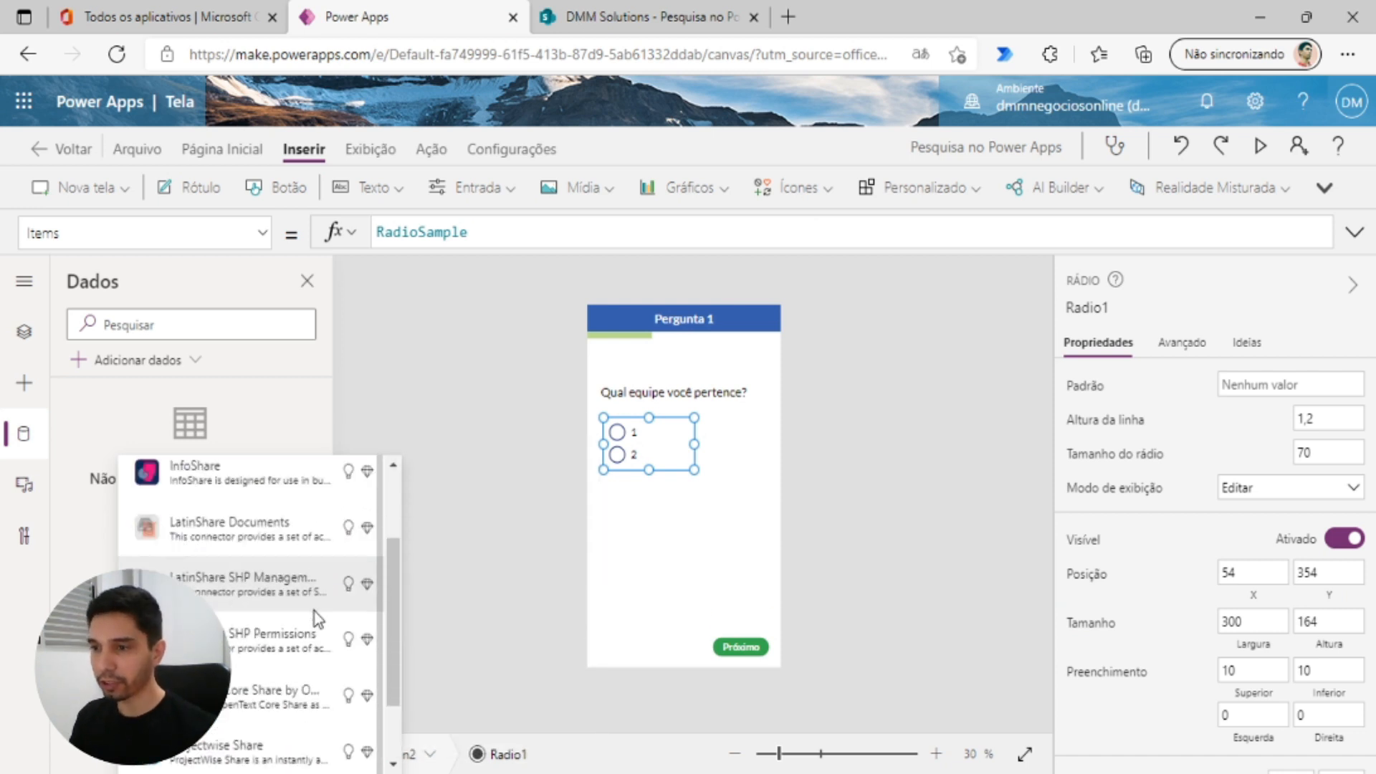
click(208, 762)
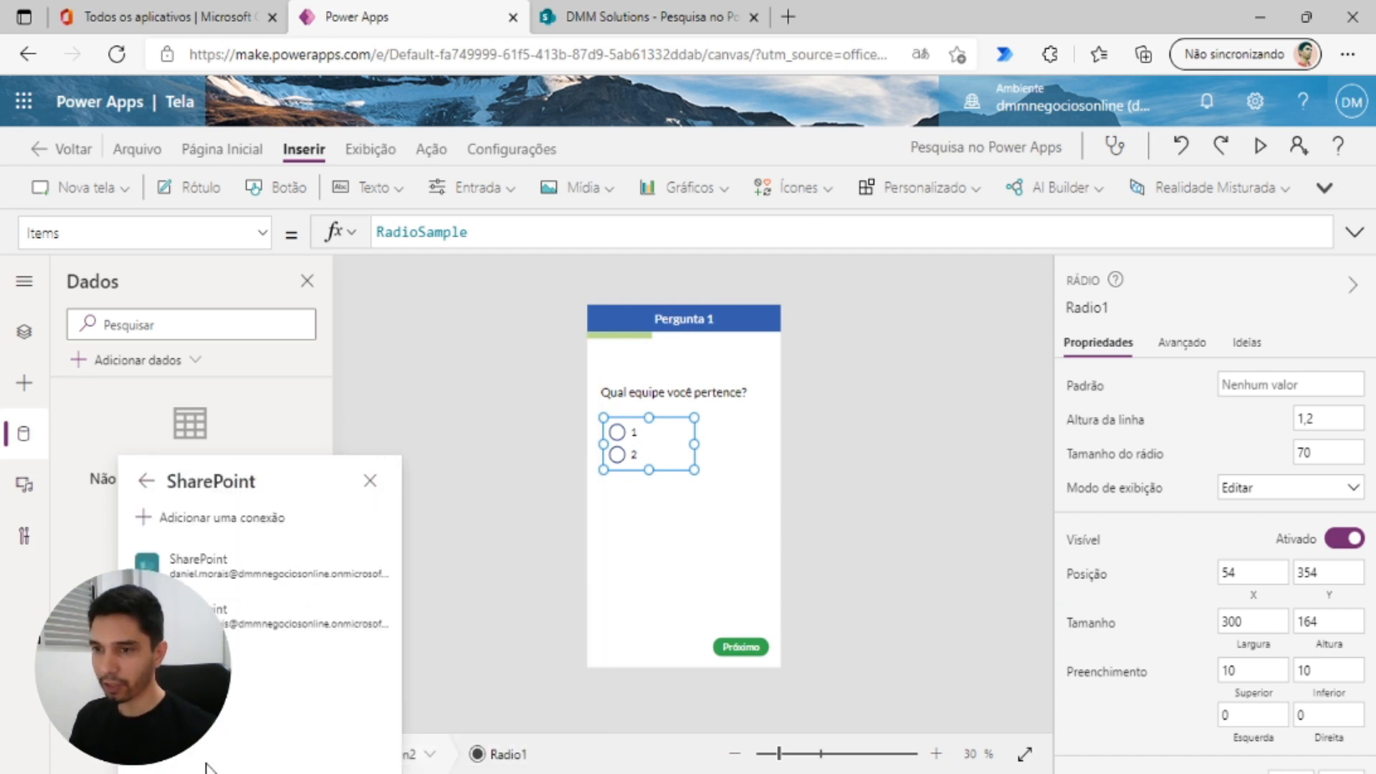
click(218, 576)
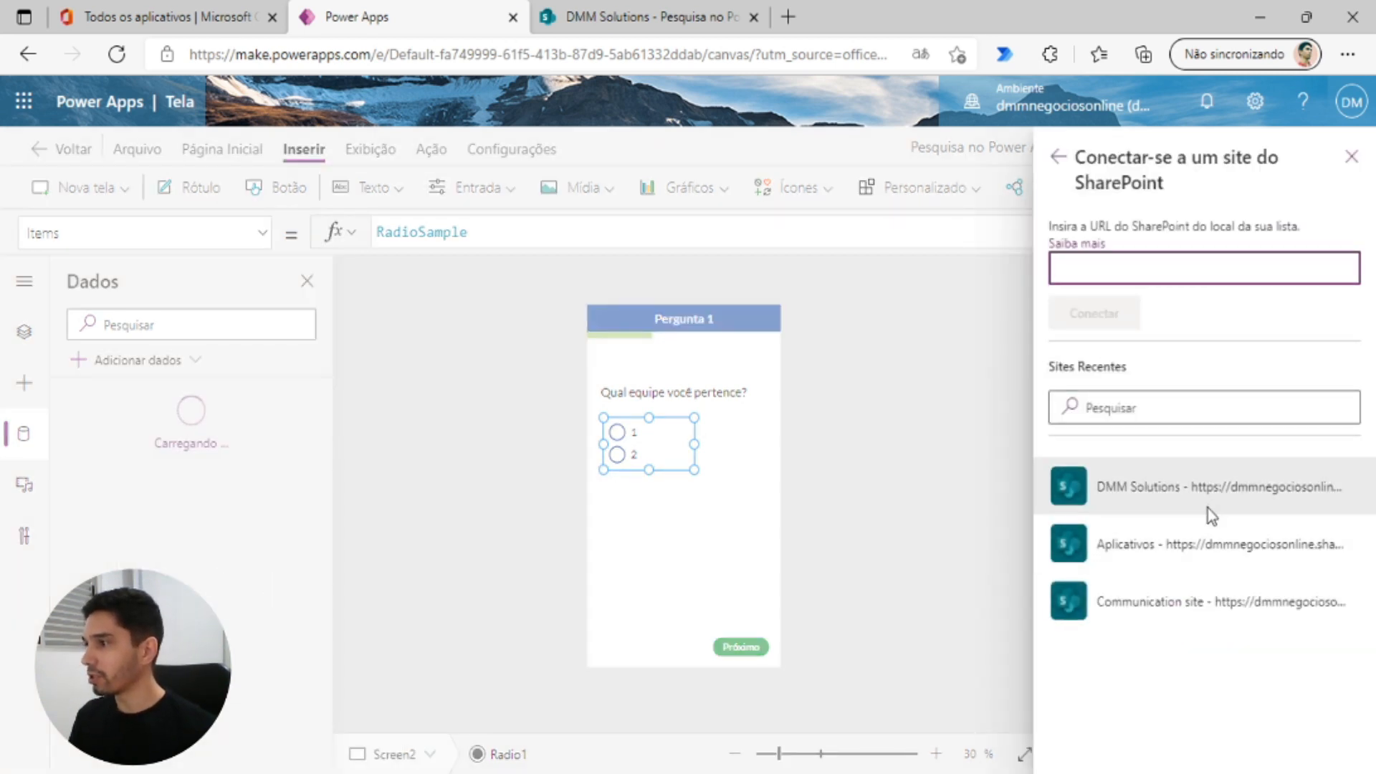
click(1172, 488)
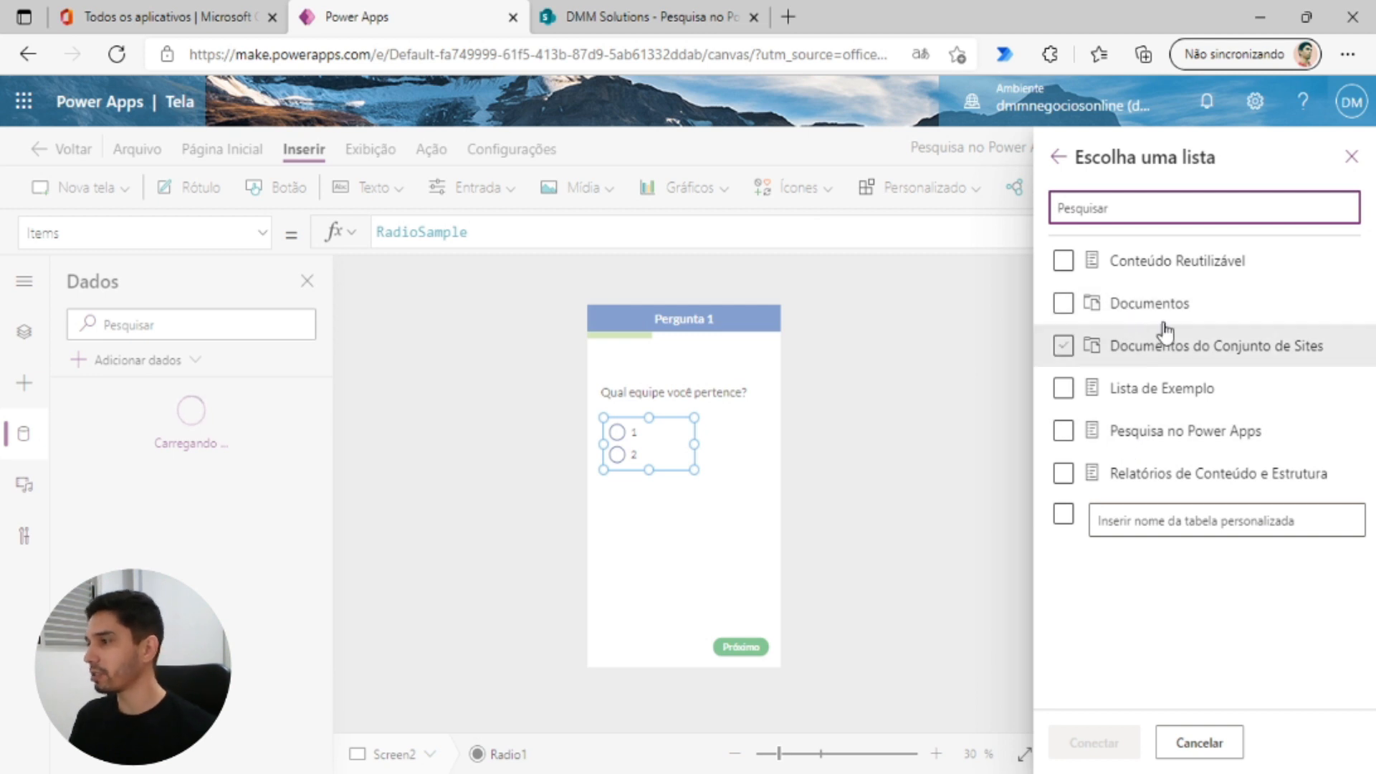
click(1065, 433)
click(1094, 743)
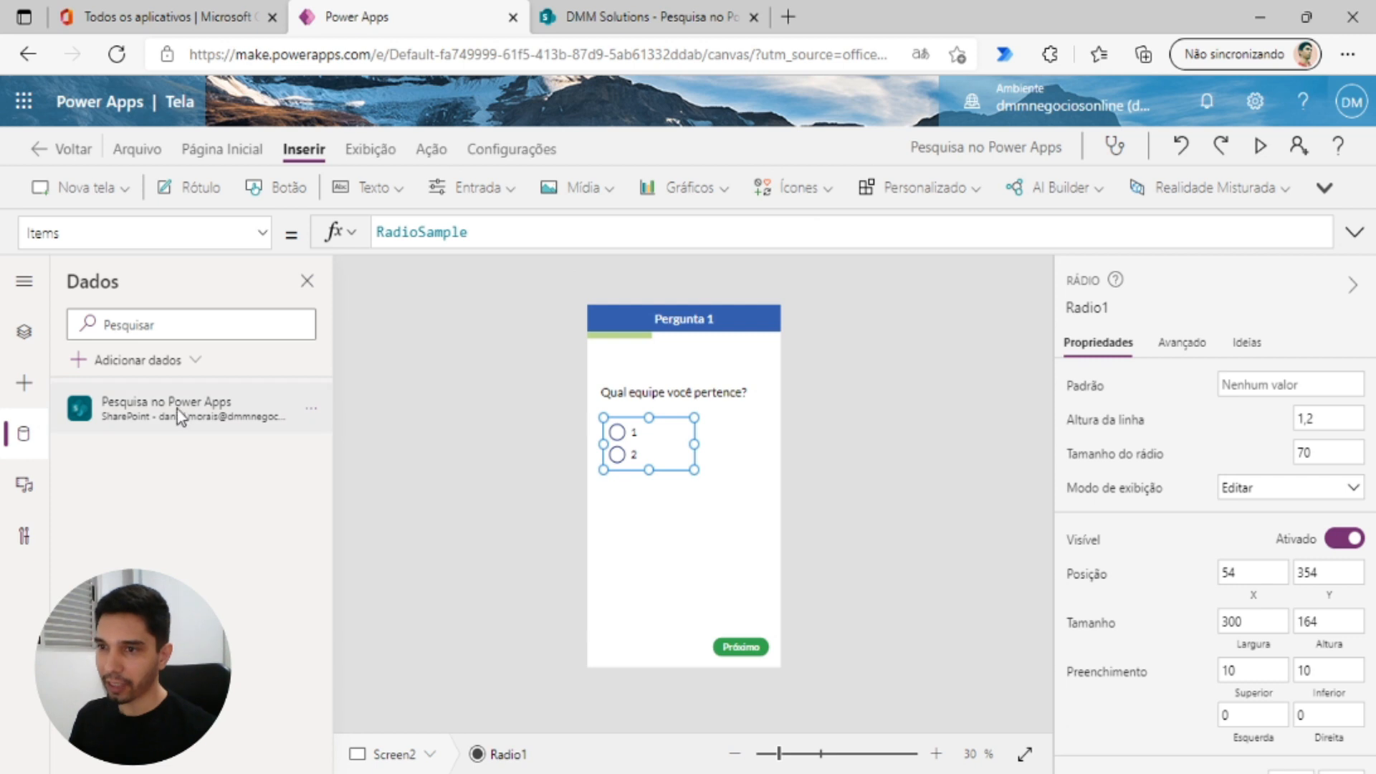
mouse_move(146, 403)
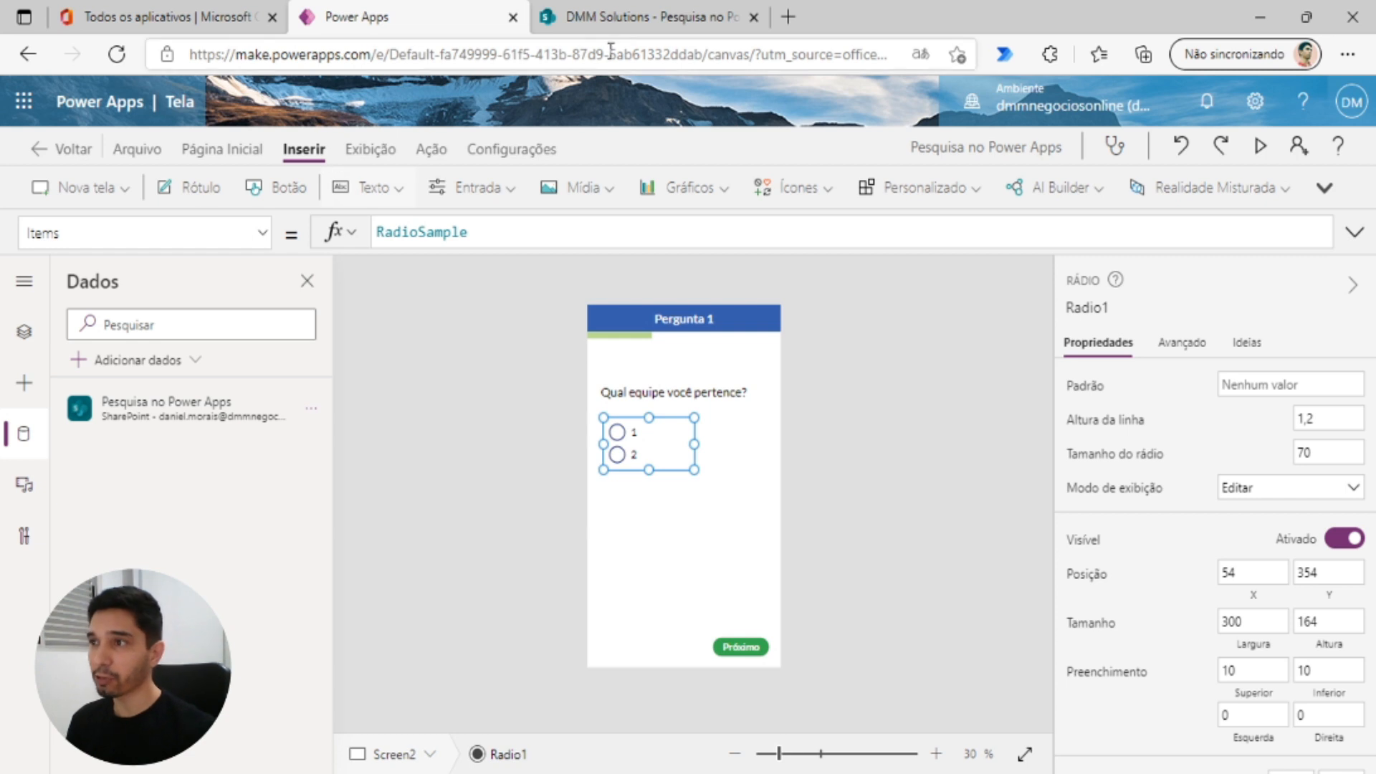
- Review the choices defined in the Equipe column of the SharePoint list without changing the column
click(626, 22)
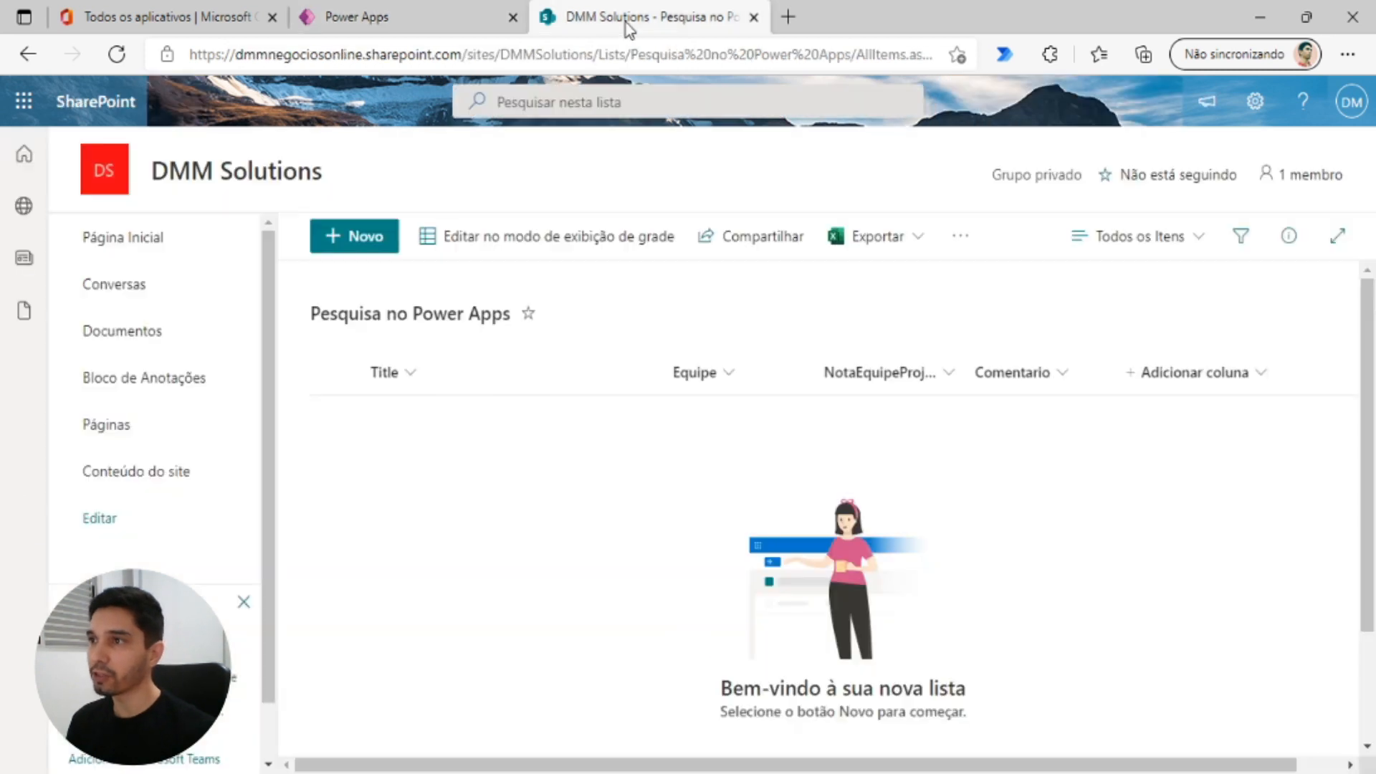
click(738, 376)
mouse_move(715, 571)
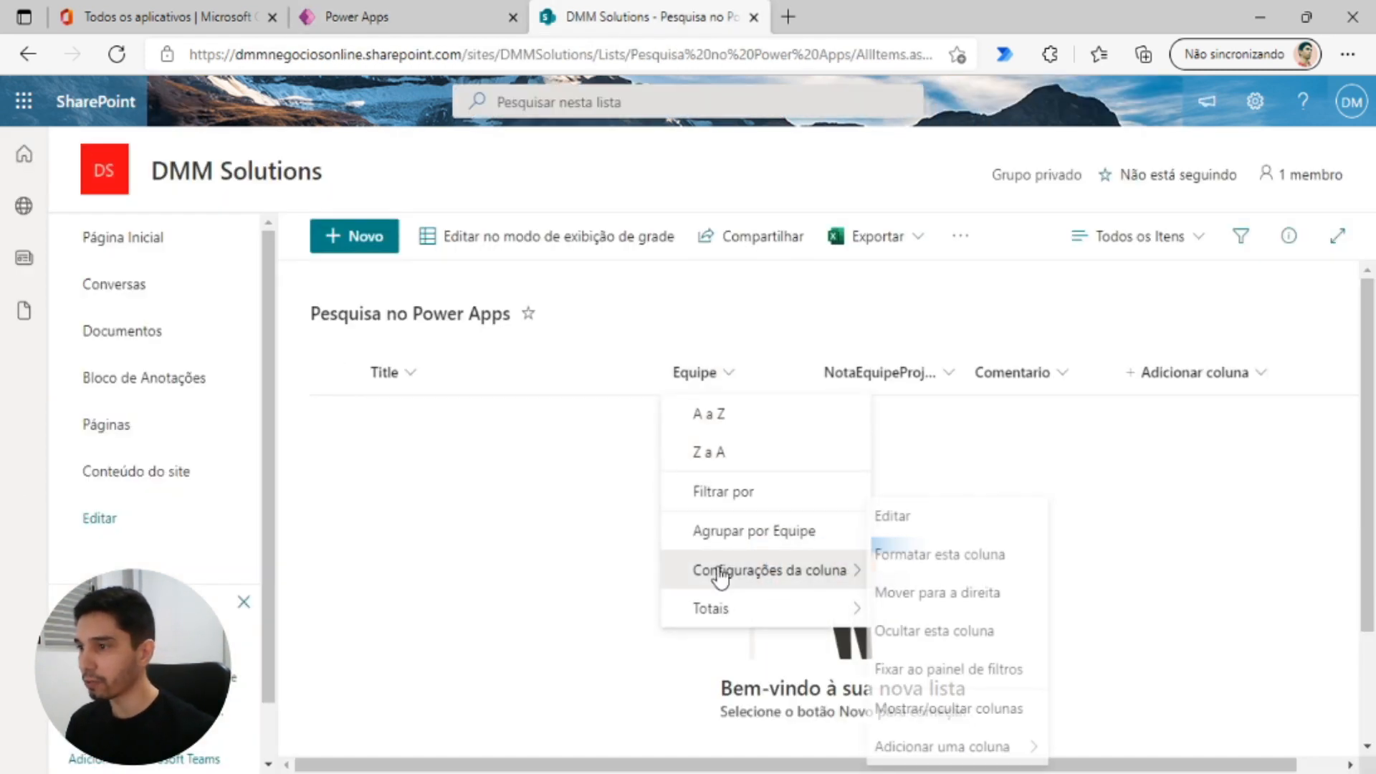
click(897, 531)
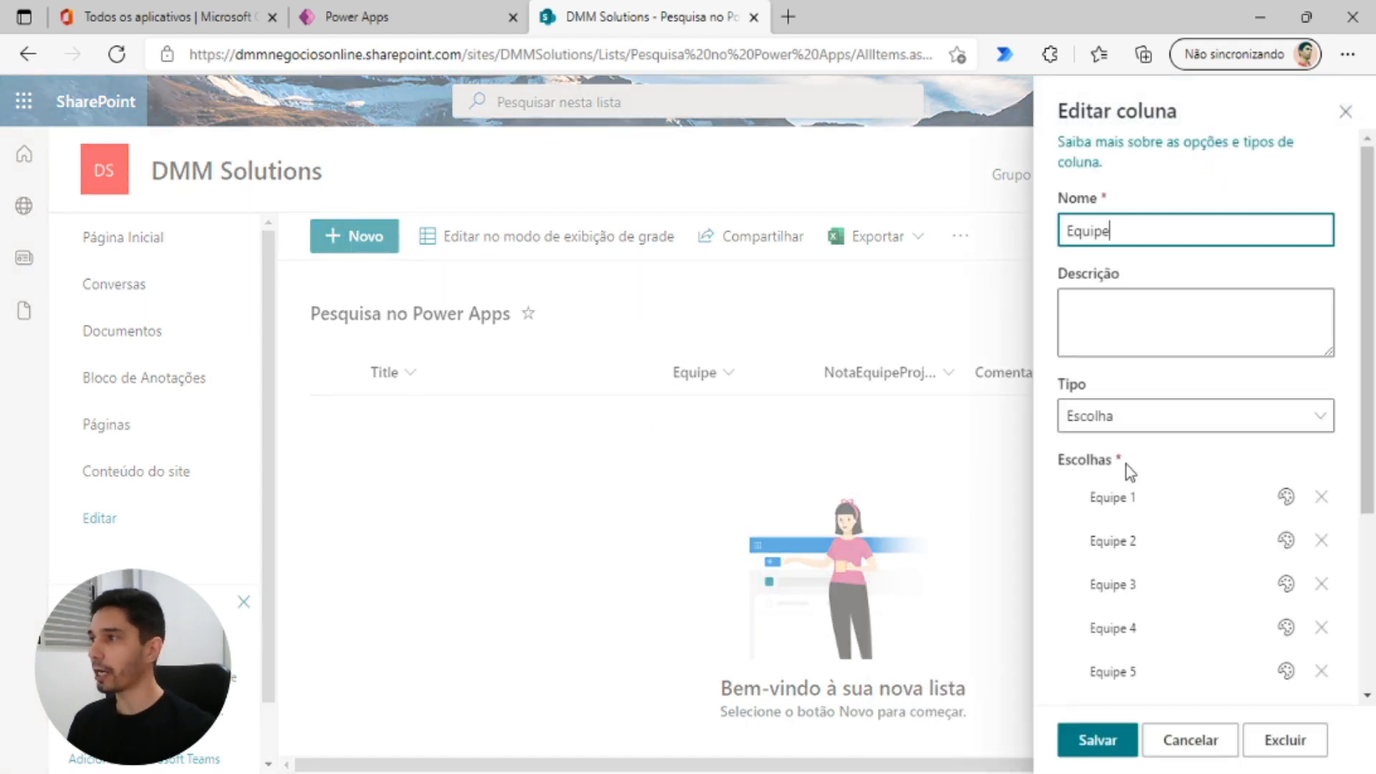
scroll(1130, 471, down, 3)
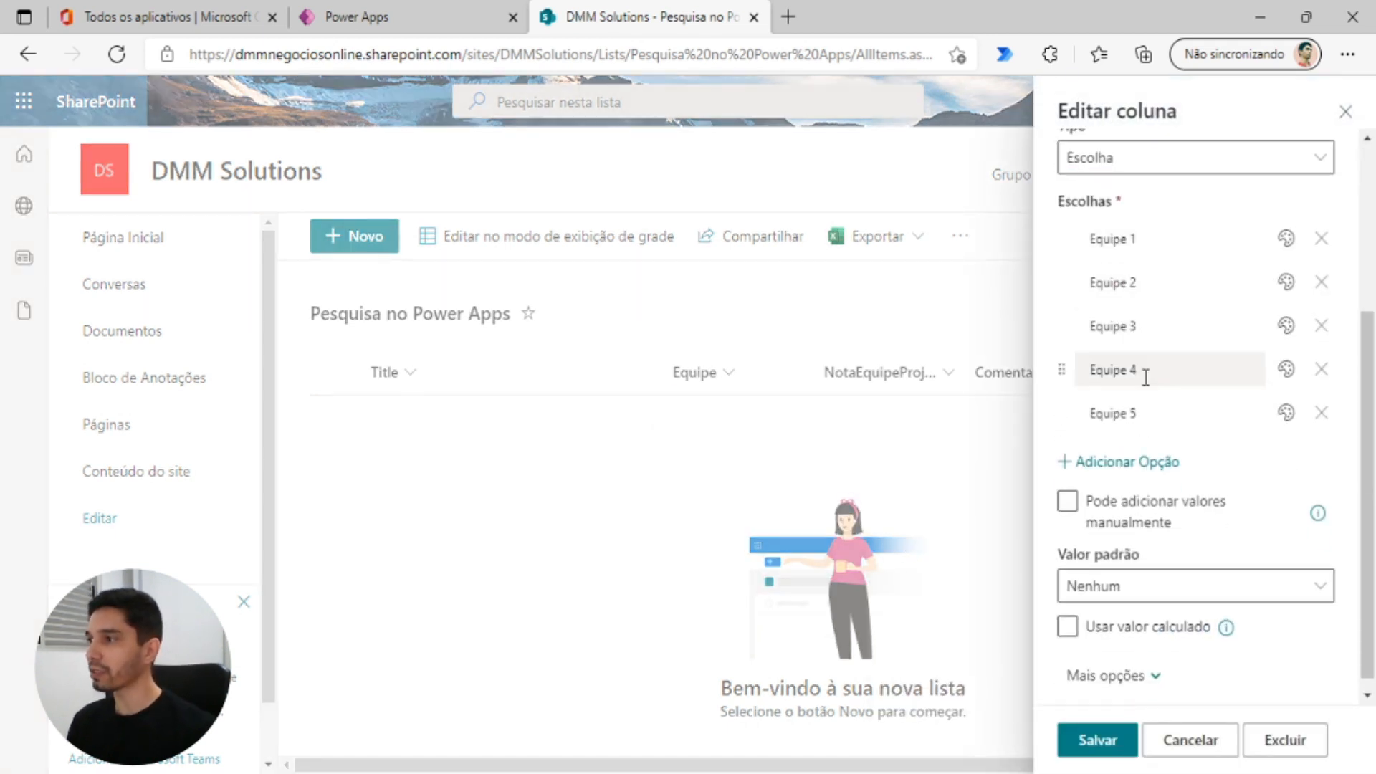
click(1182, 734)
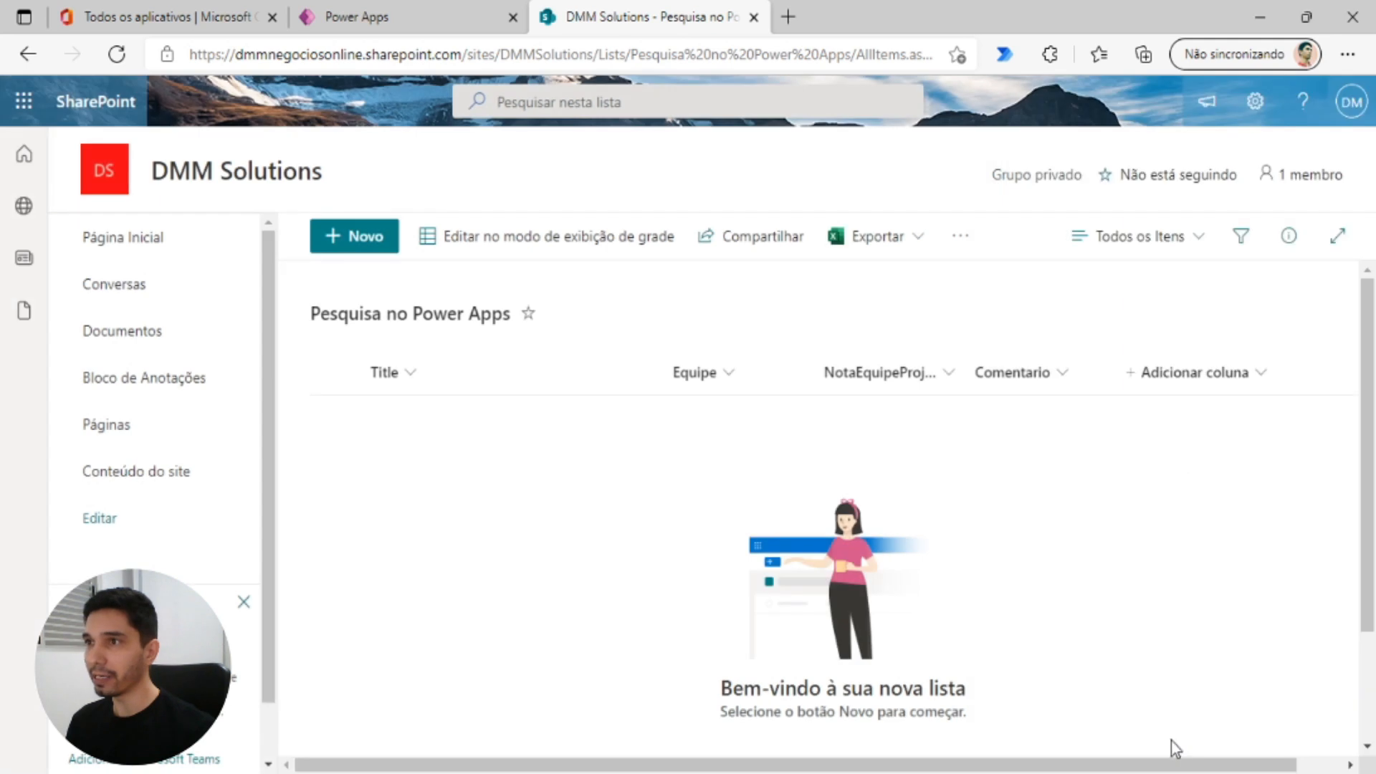
- Back in Power Apps, set the radio control's Items property to Choices('Pesquisa no Power Apps'.Equipe)
click(335, 14)
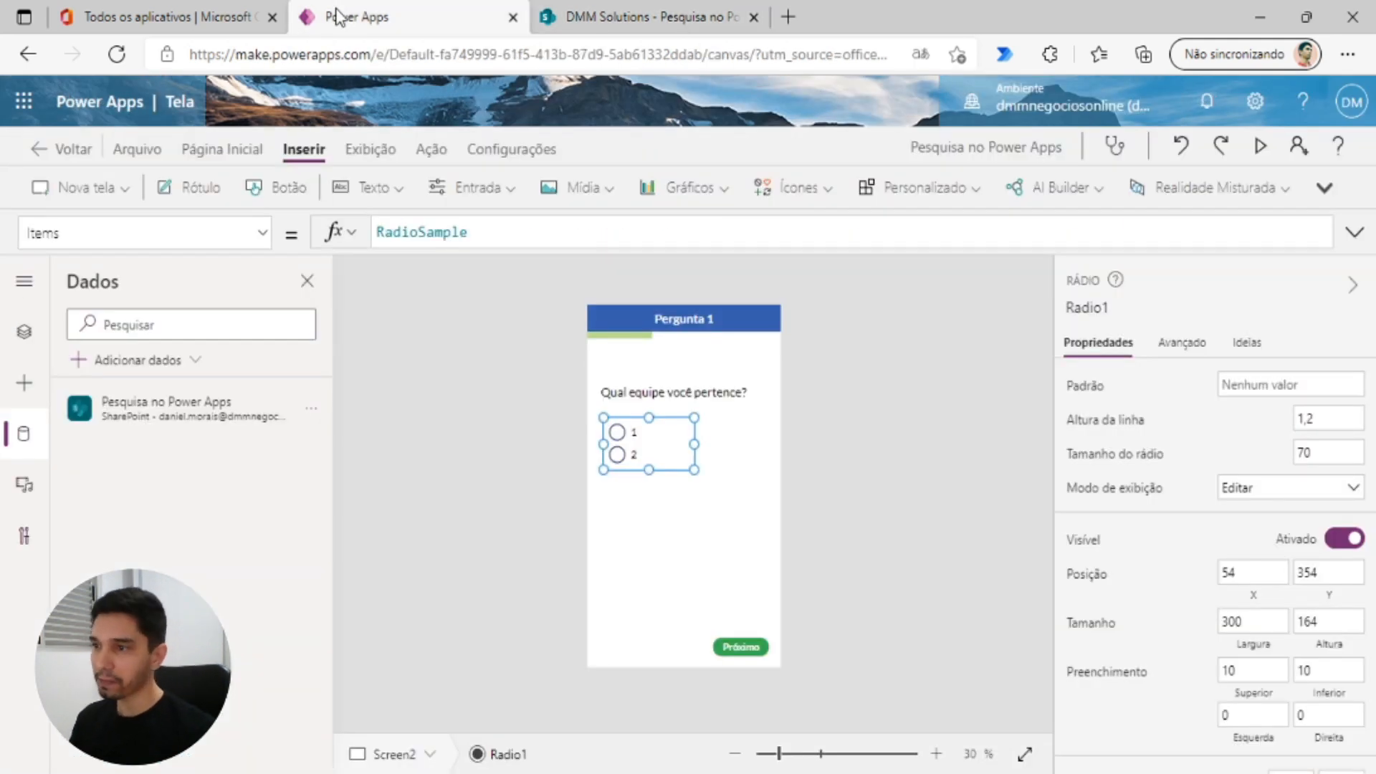
double_click(412, 244)
text(Ch)
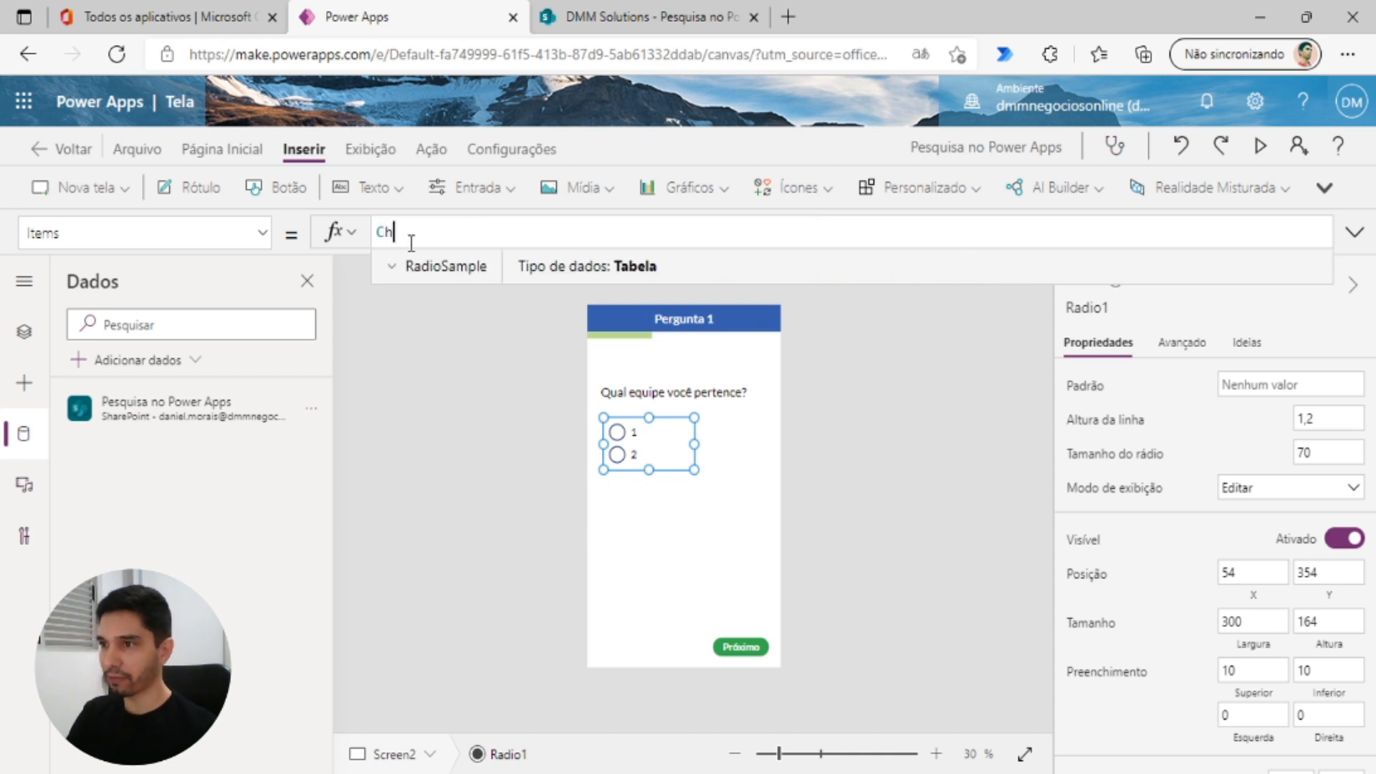
text(oic)
click(433, 273)
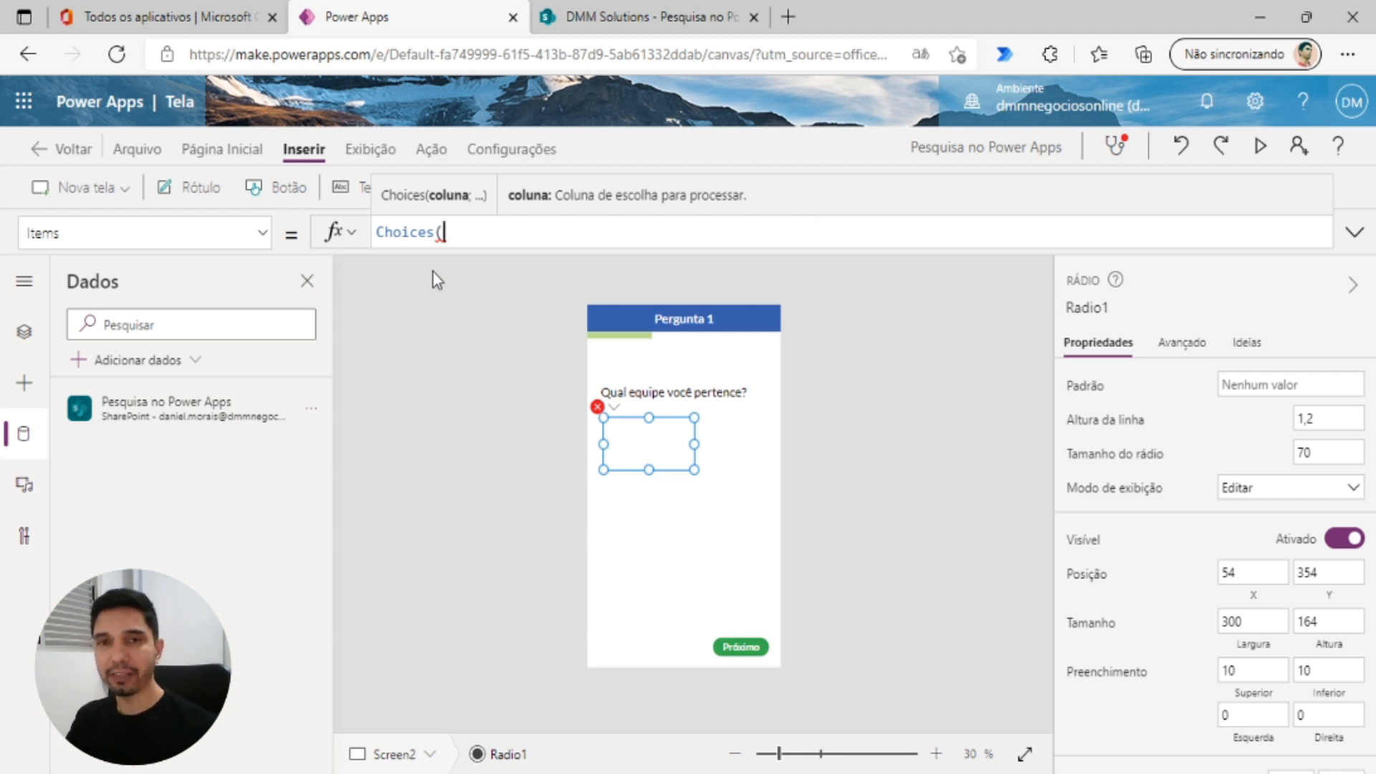
text(pes)
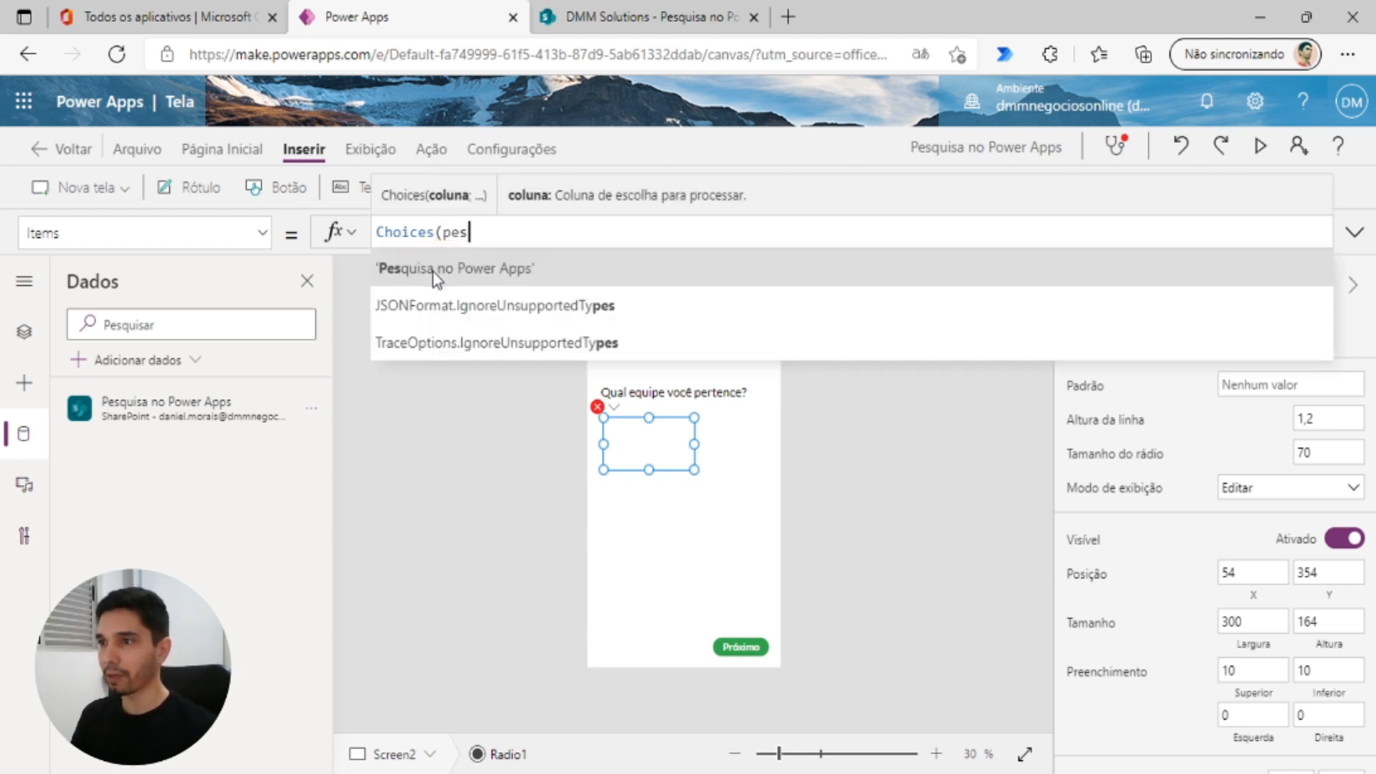
click(433, 273)
text(.)
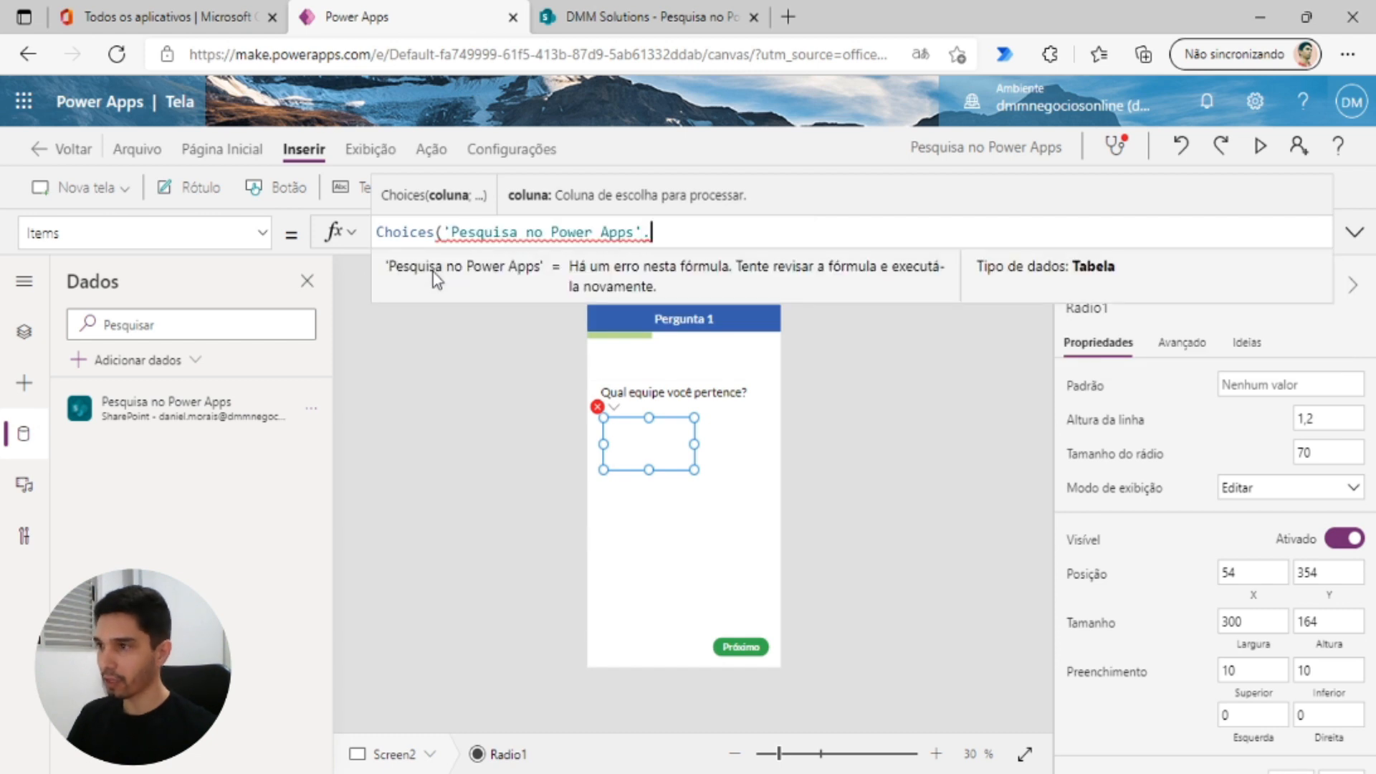
key(Down)
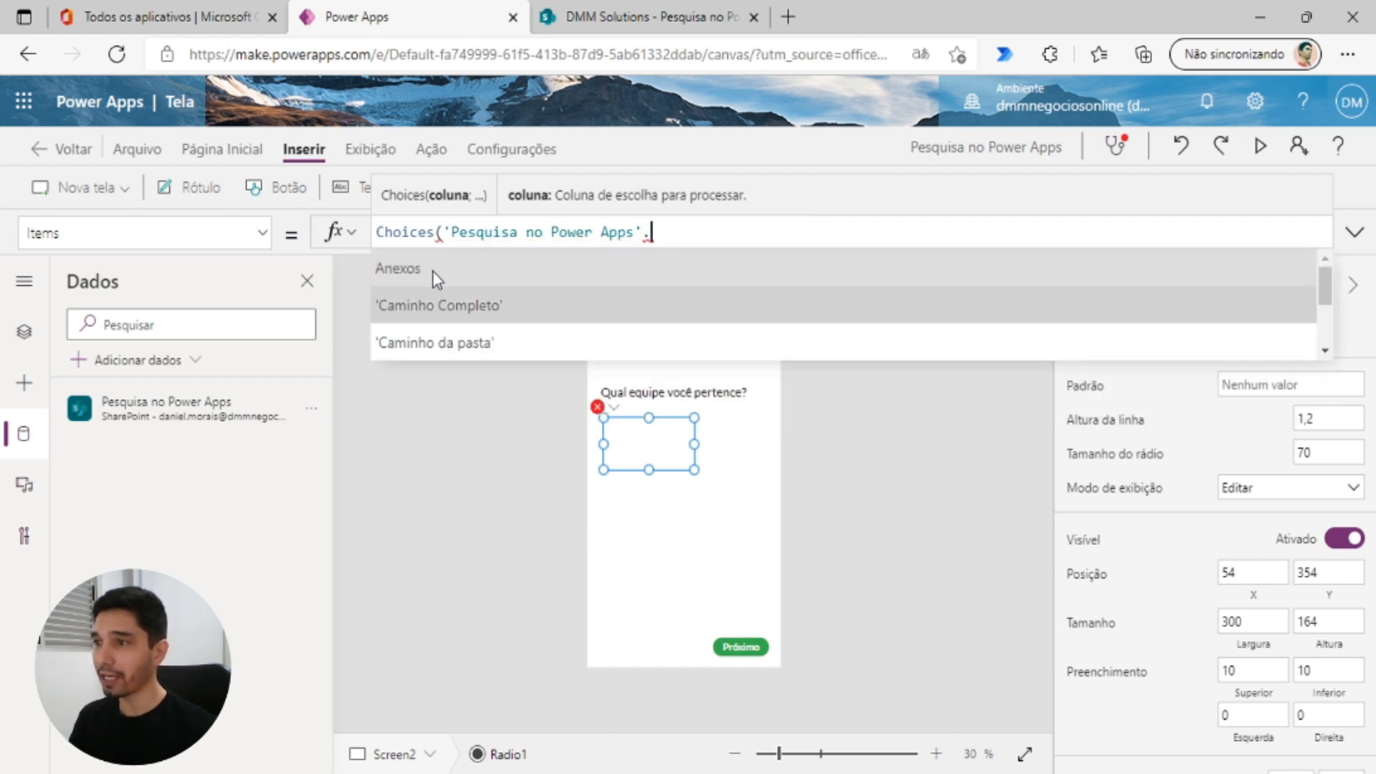
text(E)
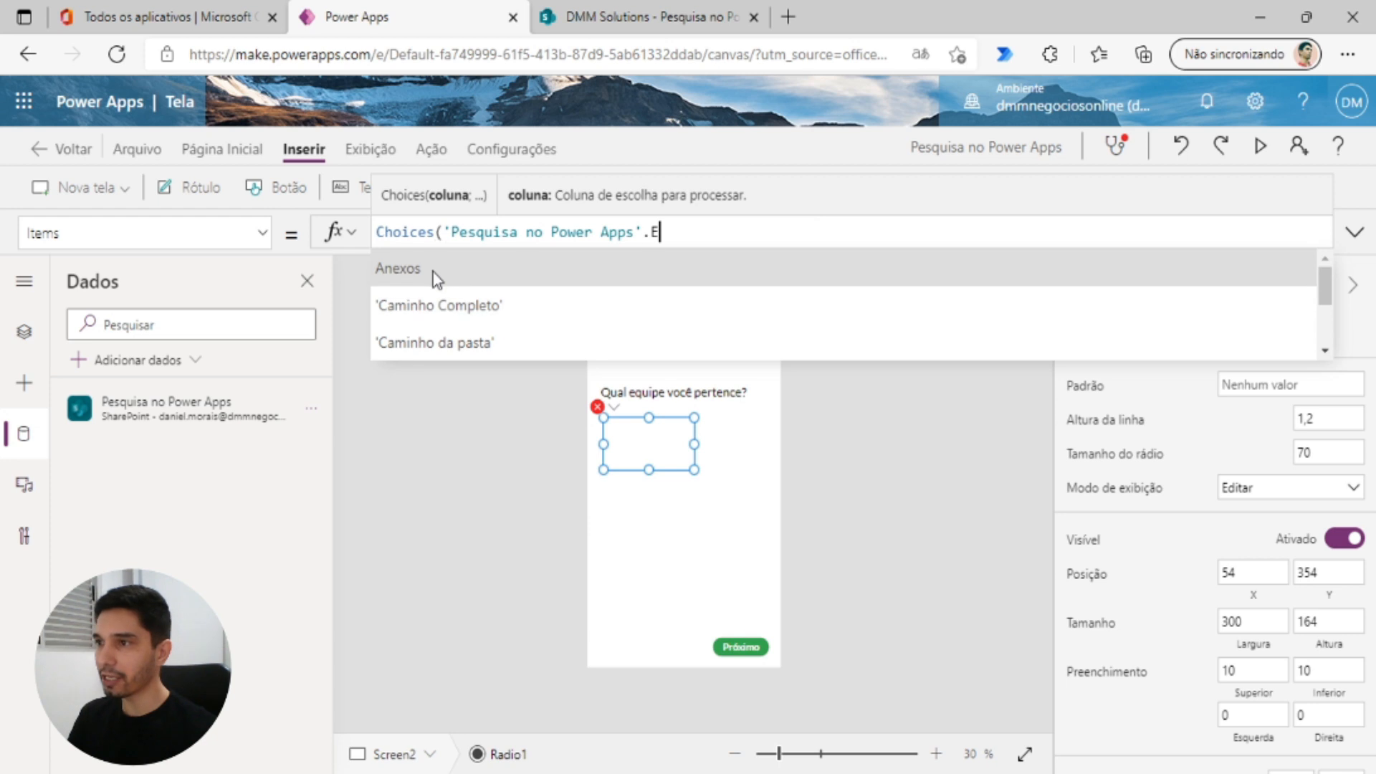
key(Tab)
text())
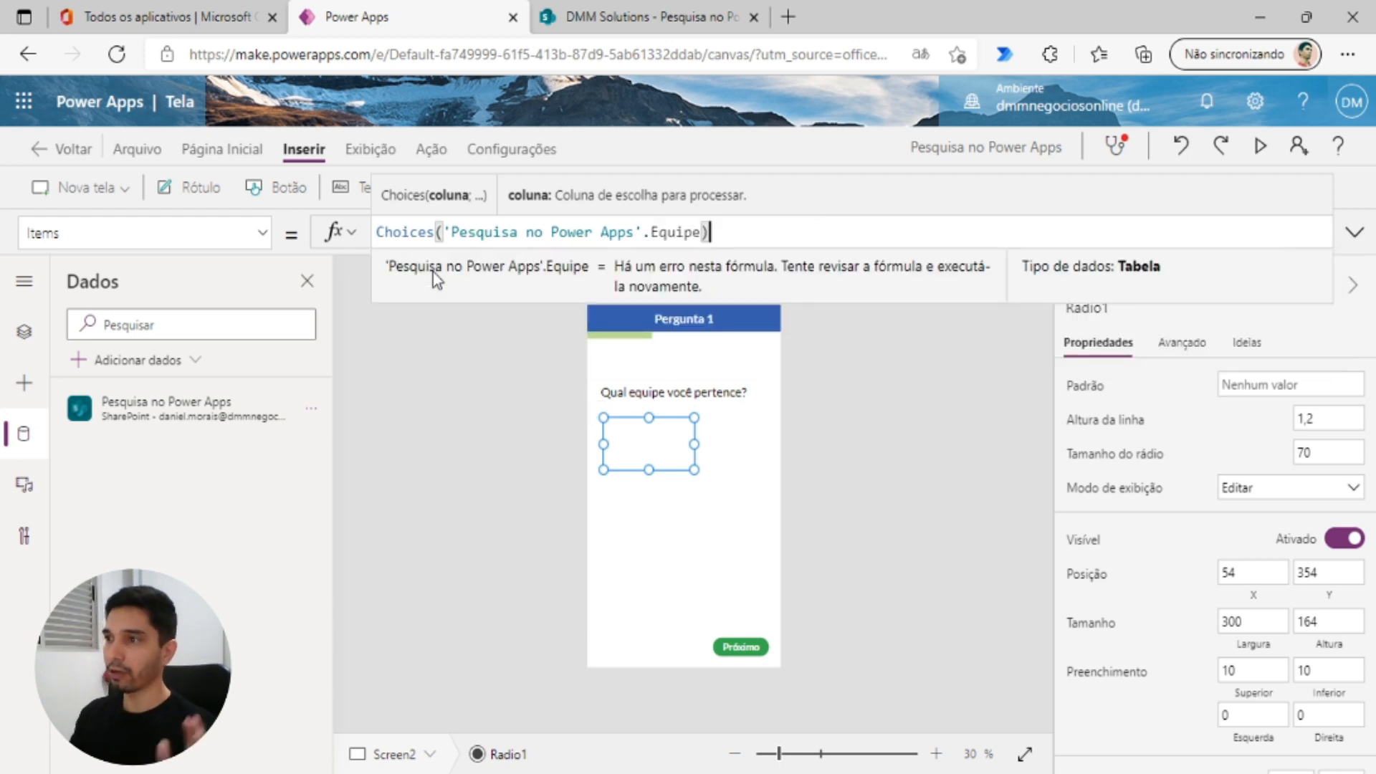
click(871, 445)
- Enlarge the radio control to about 396 wide by 400 high and collapse Screen2 in the tree view
click(659, 465)
drag(695, 470, 720, 543)
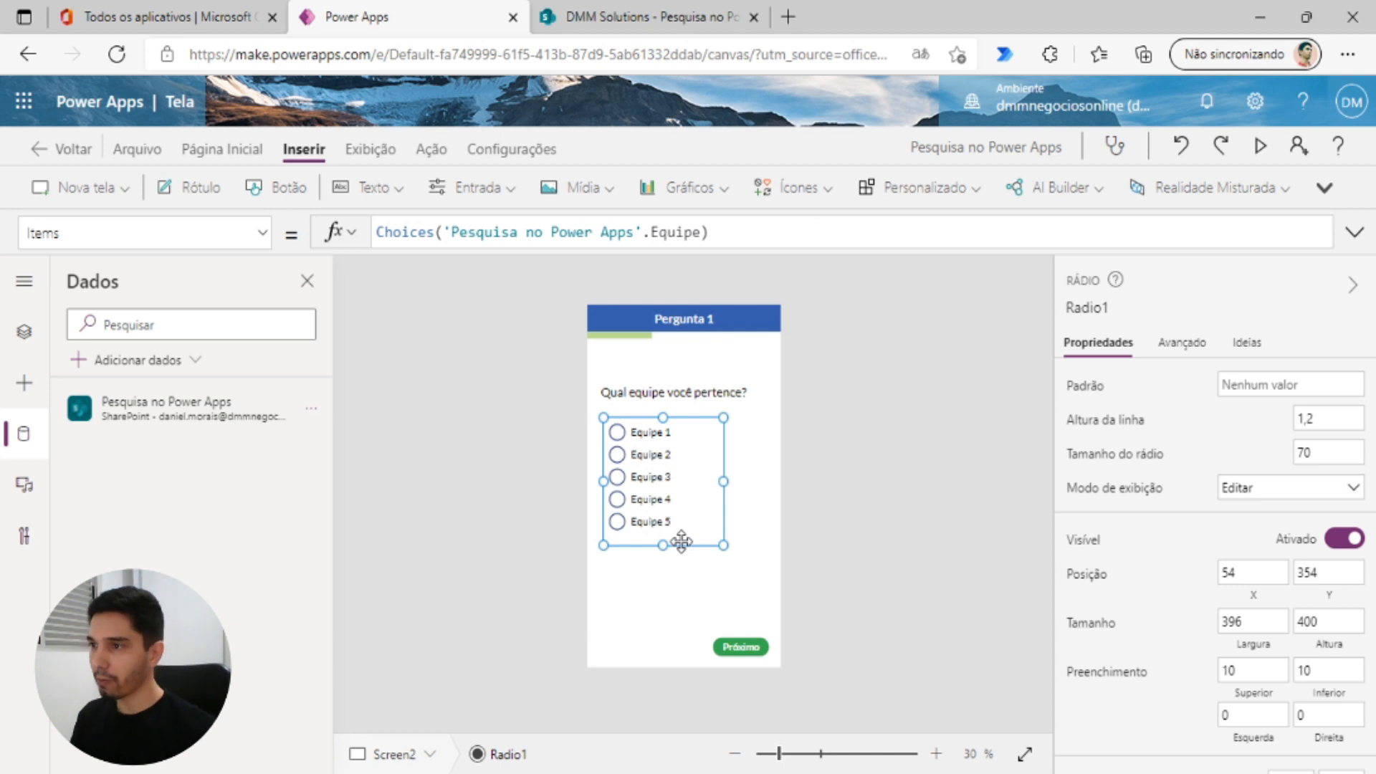
click(23, 332)
click(62, 466)
- Open Screen3 and look through the available input controls for one to answer the project team rating question
click(108, 500)
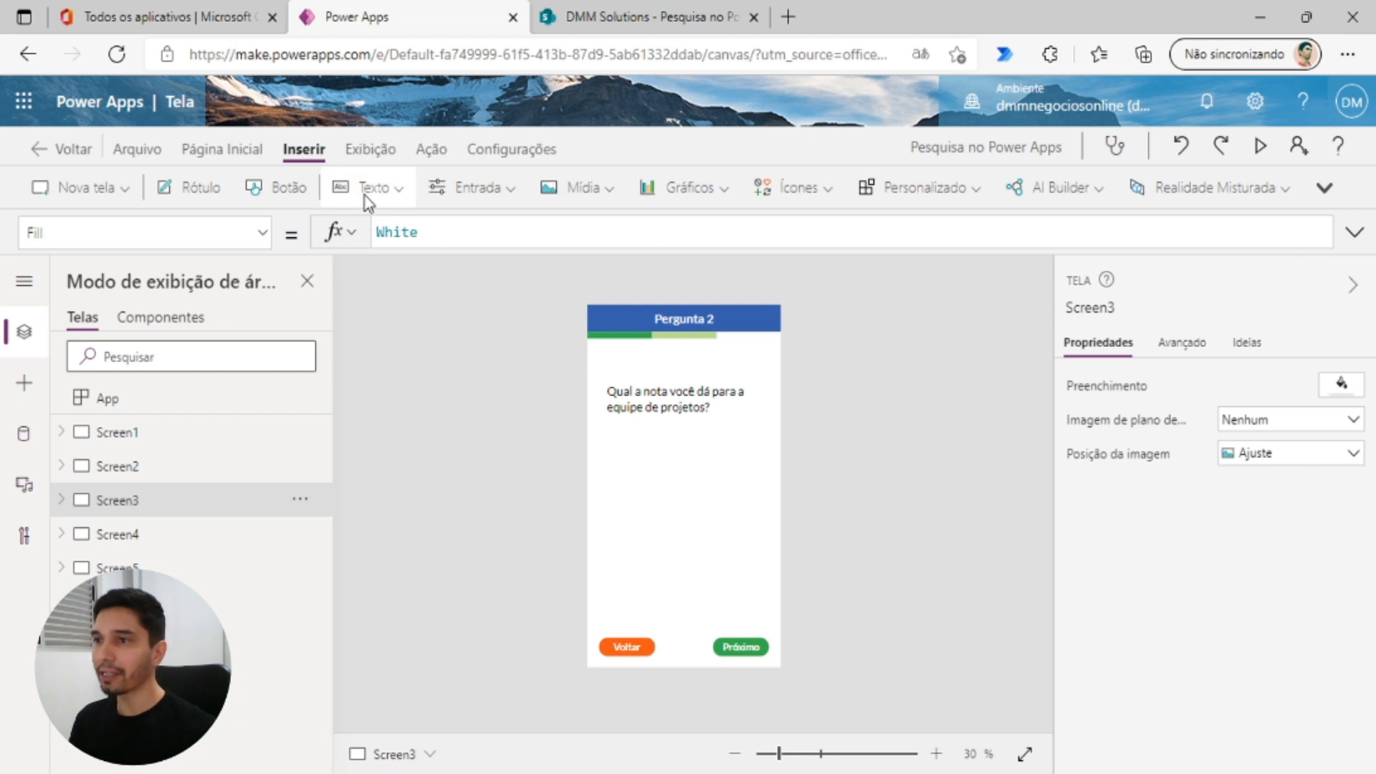
click(460, 200)
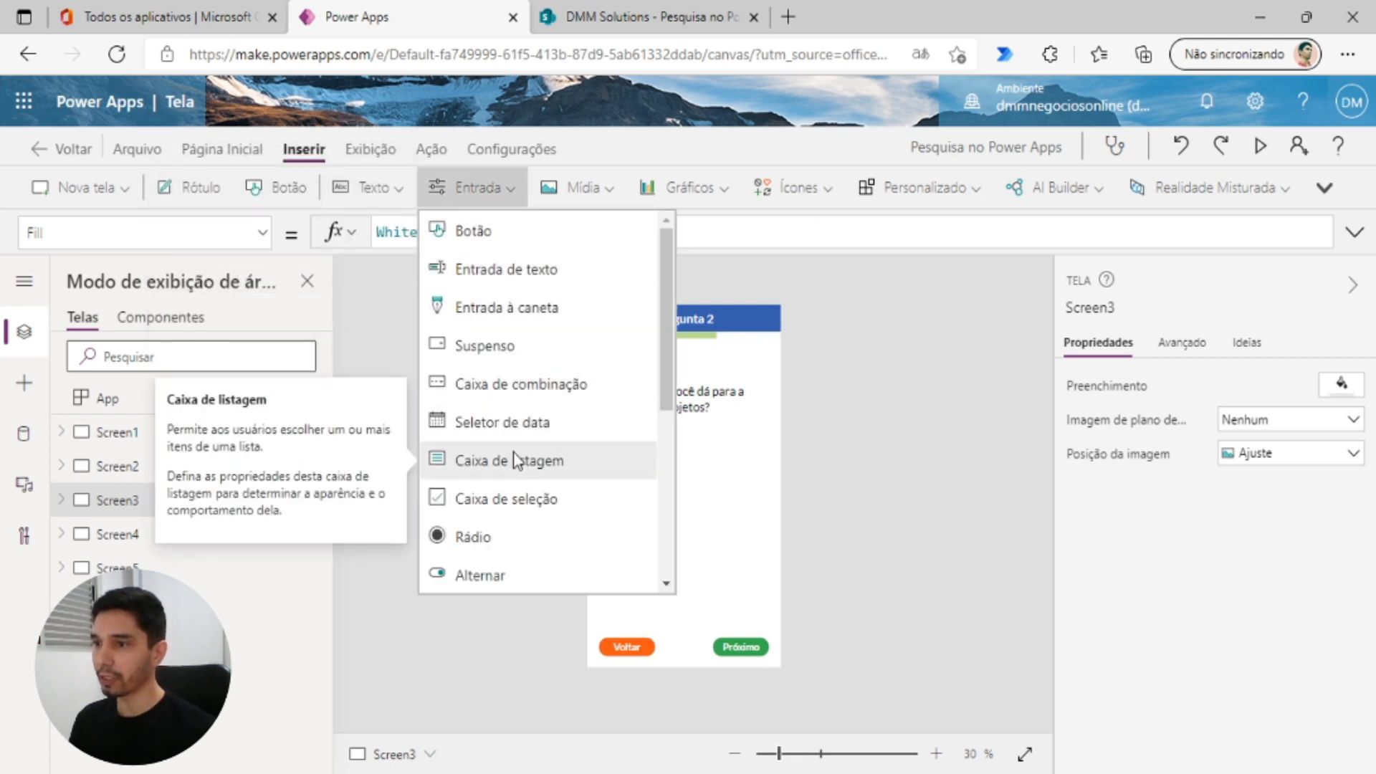
scroll(510, 402, down, 2)
scroll(509, 402, down, 2)
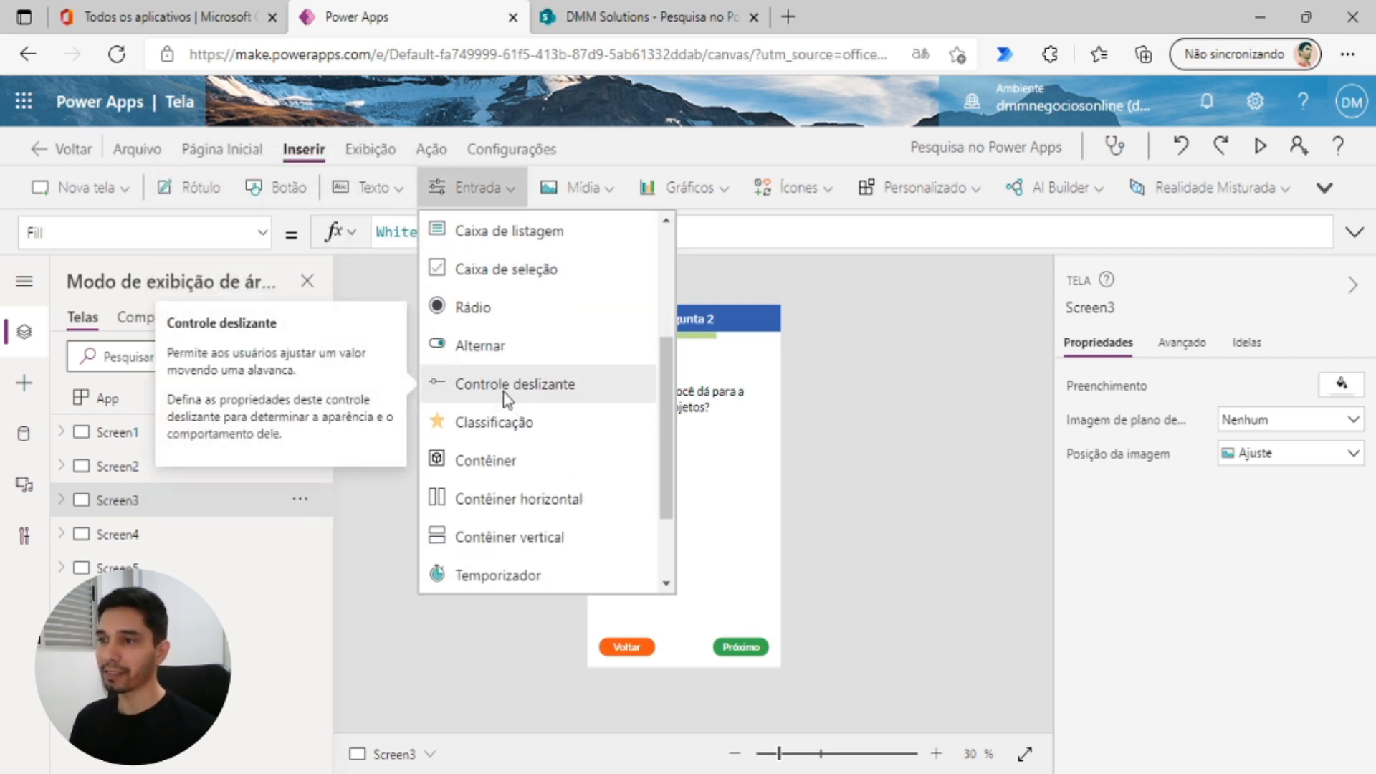
- Insert a slider on Screen3 below the project-team question and shorten its width to about 518
click(504, 392)
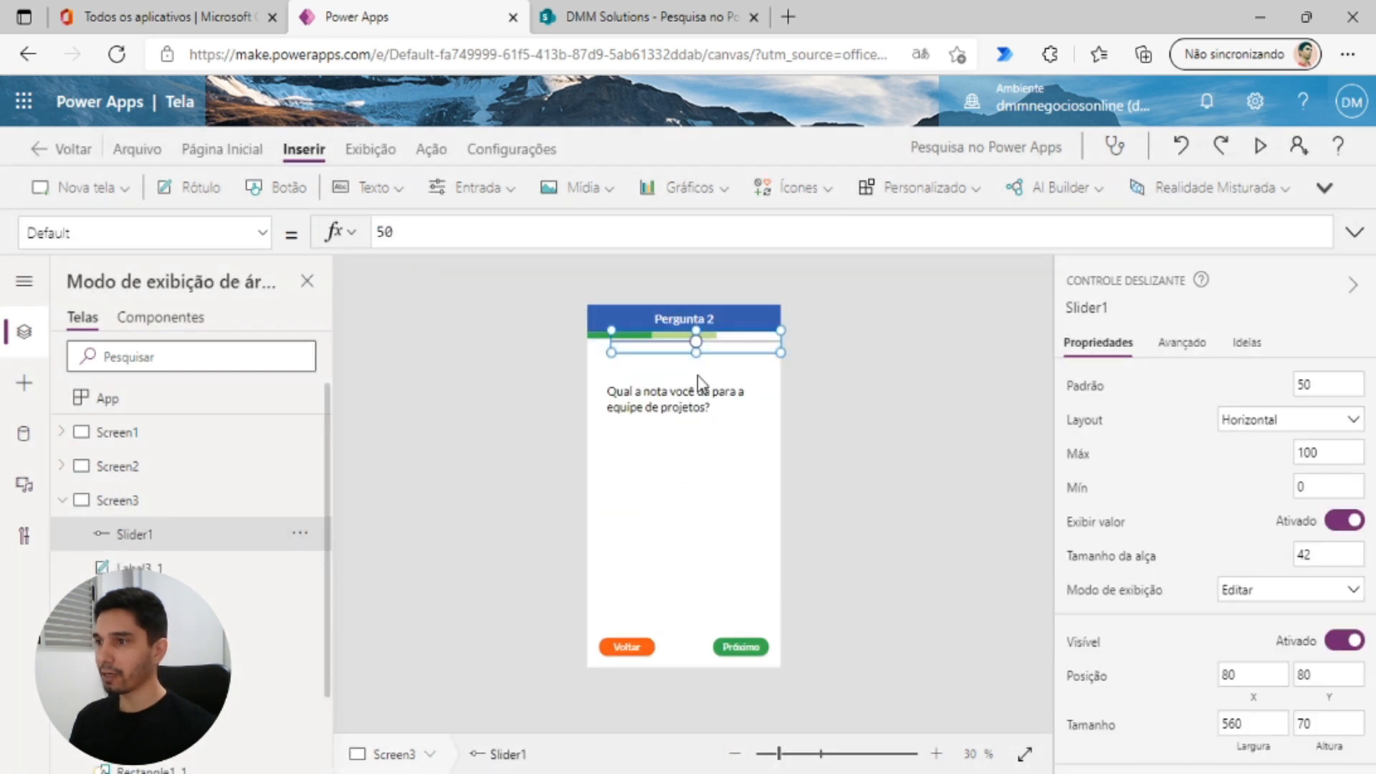
drag(726, 354, 720, 470)
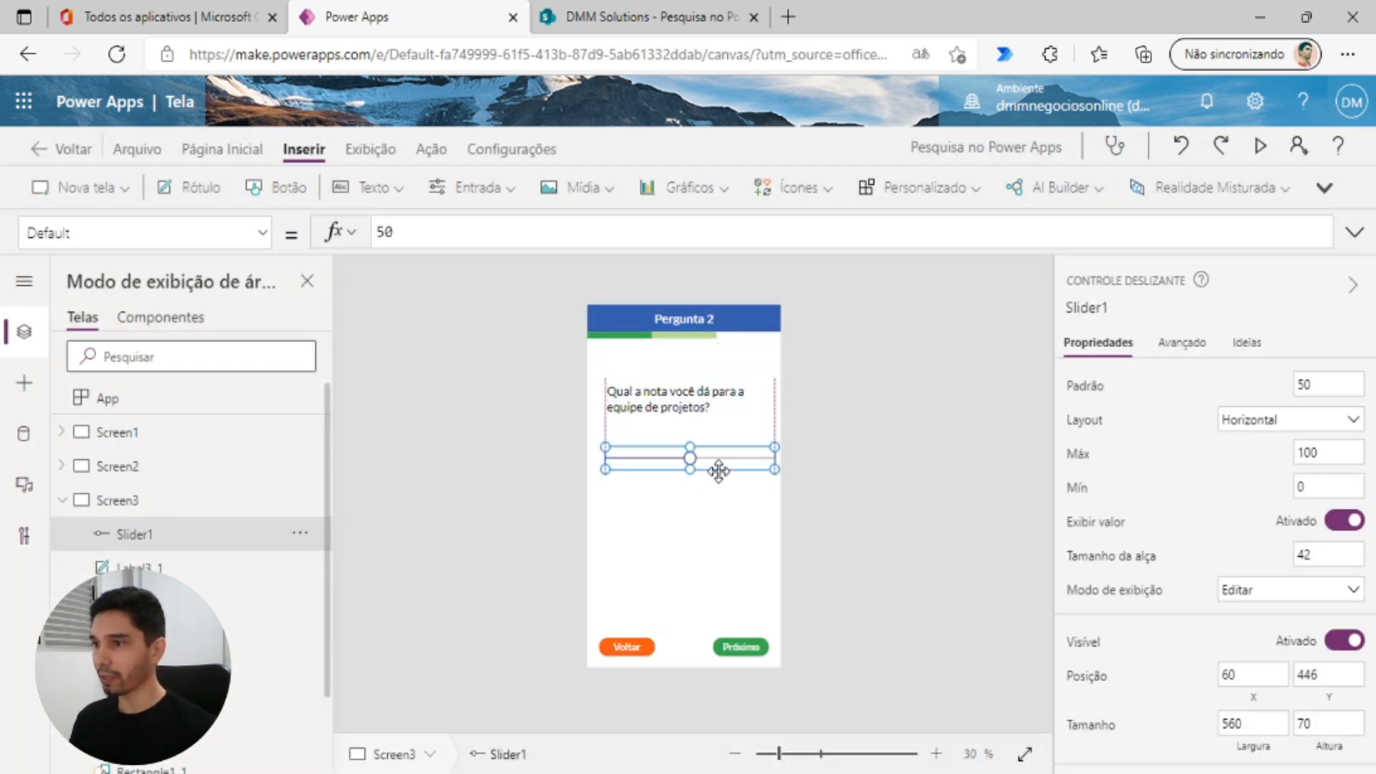
scroll(781, 470, up, 2)
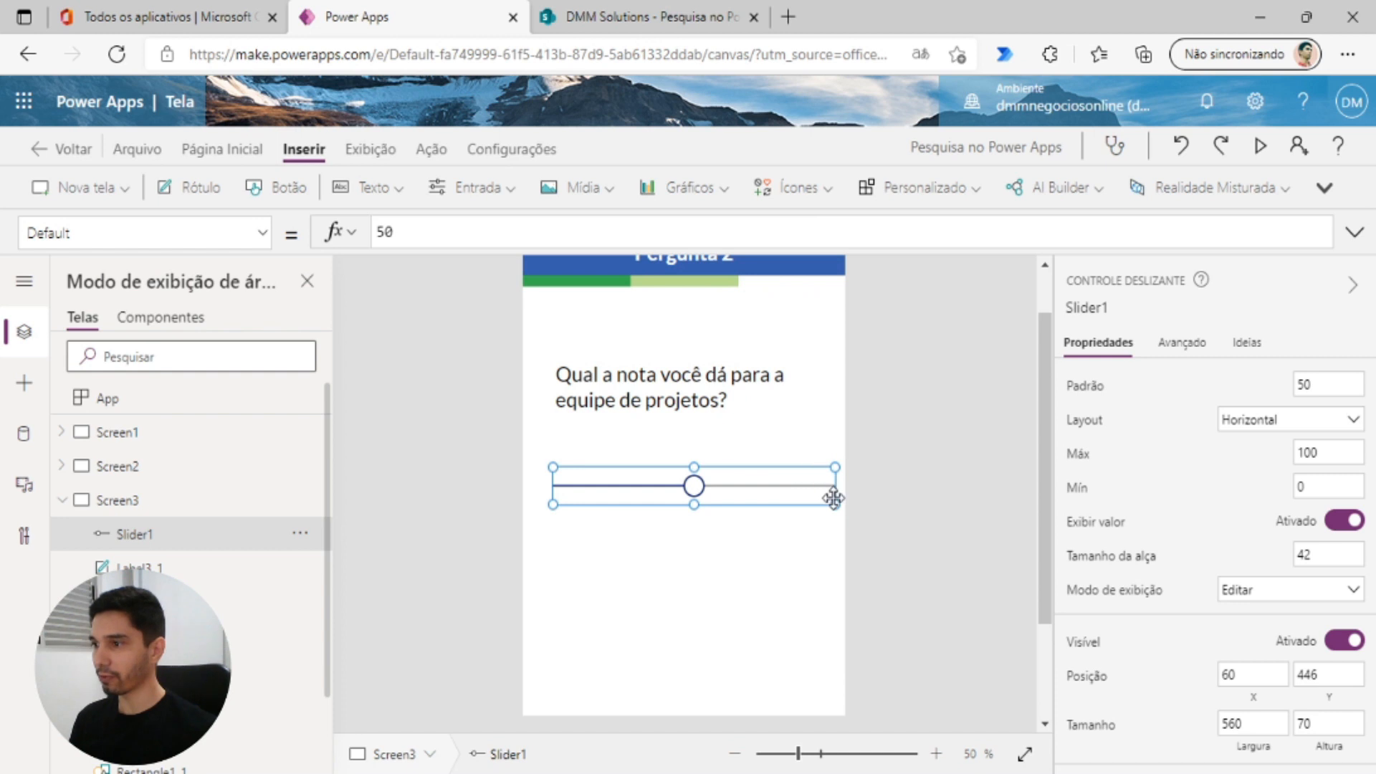
scroll(836, 497, up, 2)
drag(894, 498, 868, 491)
click(905, 529)
scroll(854, 476, down, 4)
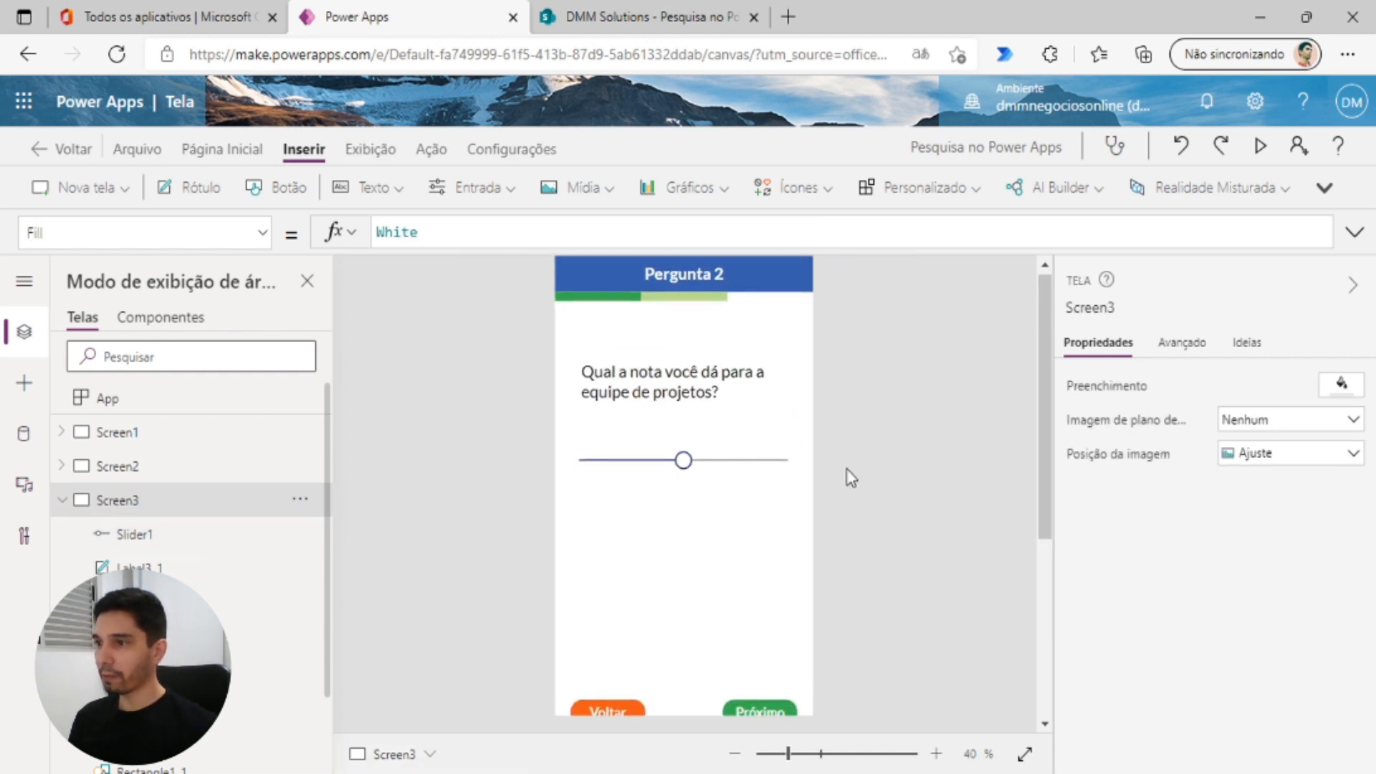
- Place a copy of the question label below the slider and set the copy's font size to 60
click(658, 392)
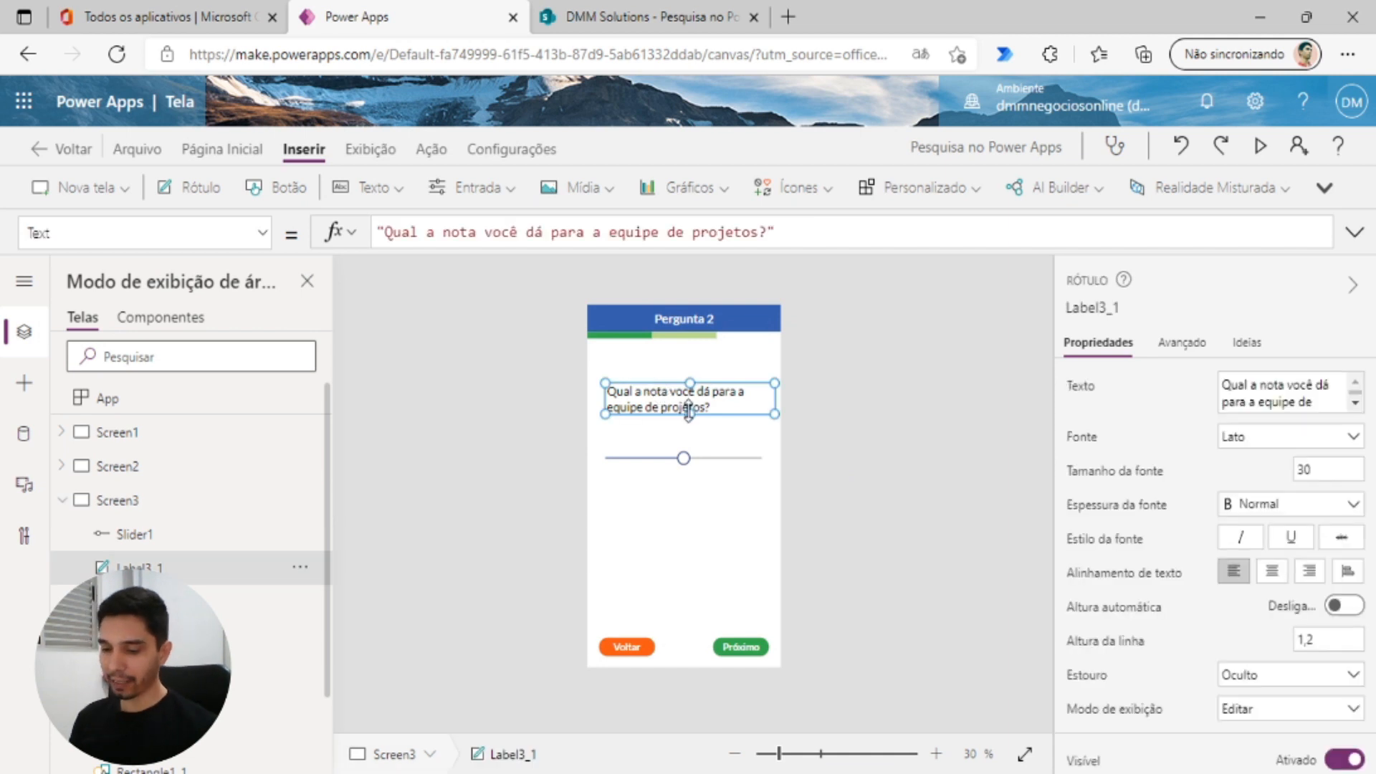
key(ctrl+c)
key(ctrl+v)
drag(690, 421, 701, 515)
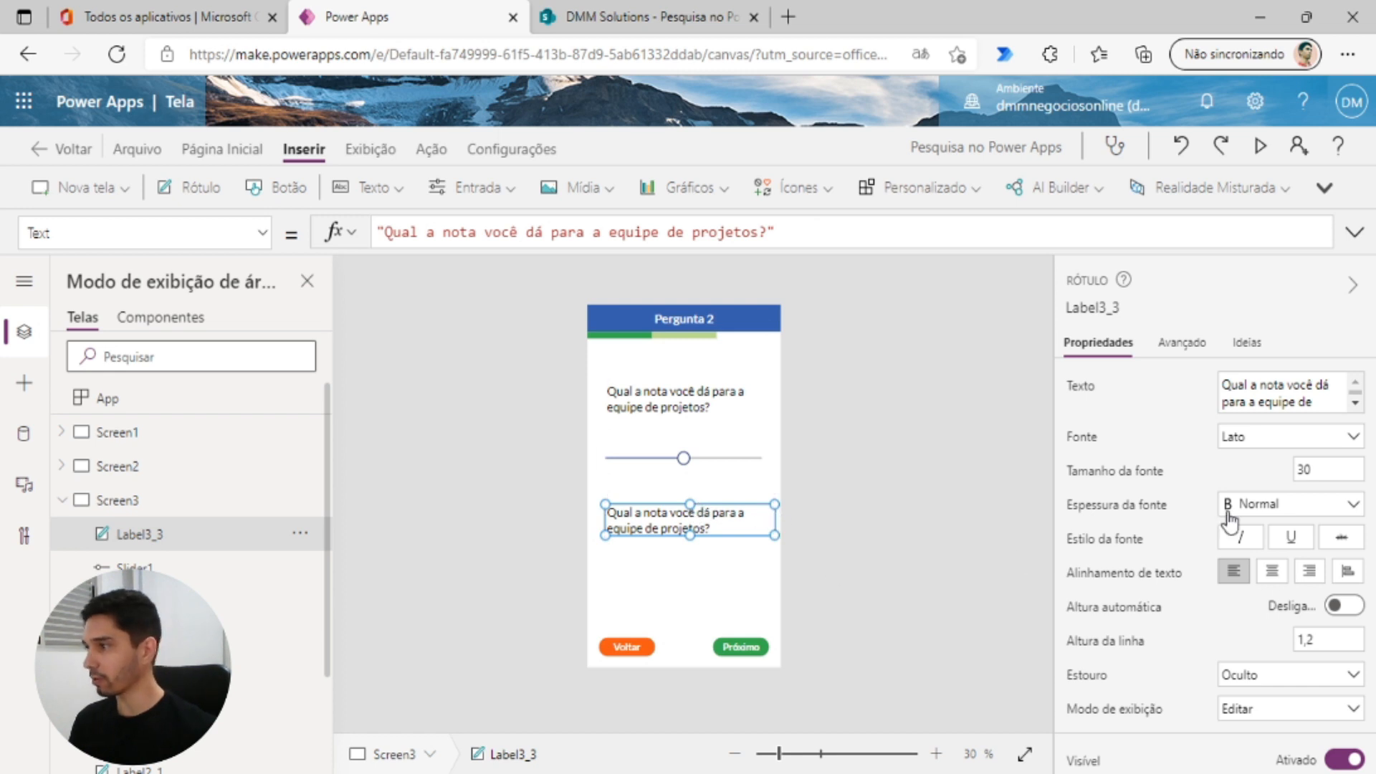
double_click(1304, 470)
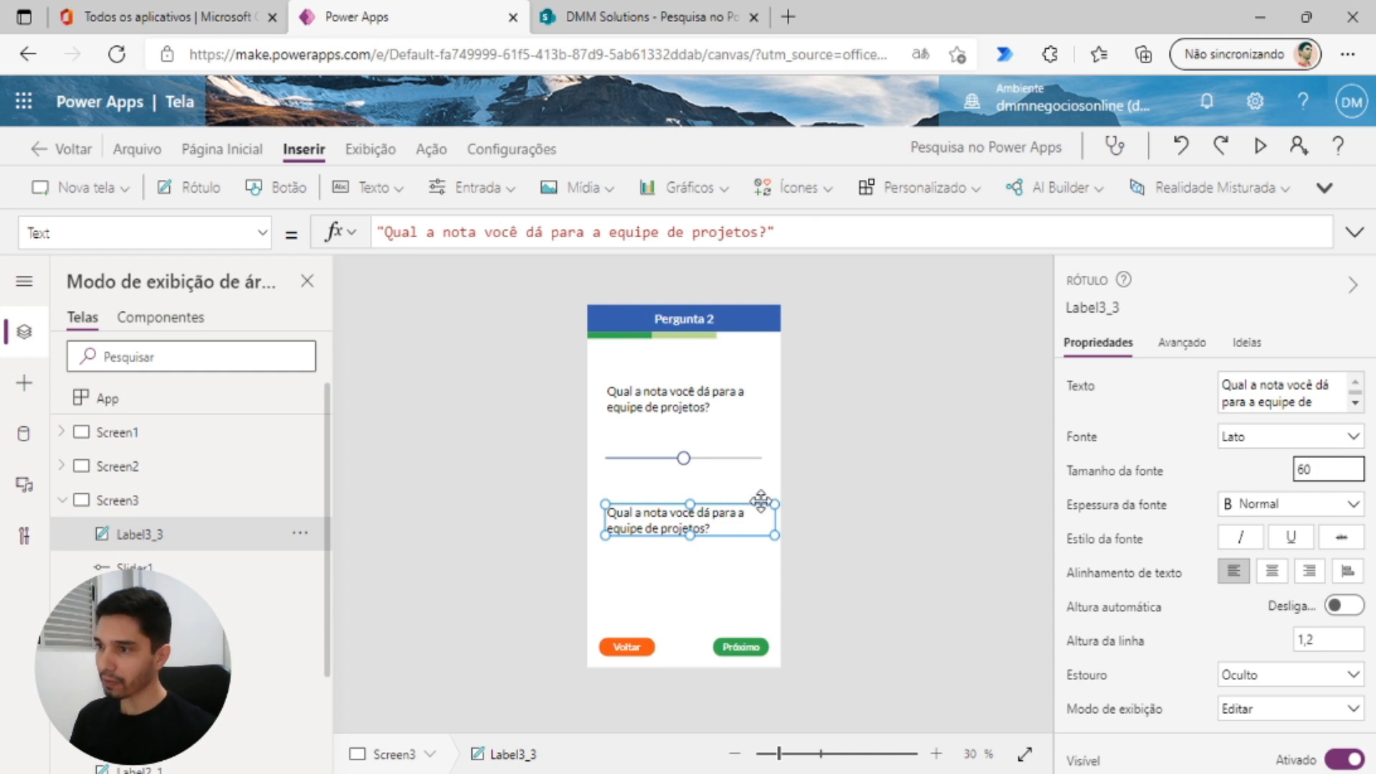
click(982, 494)
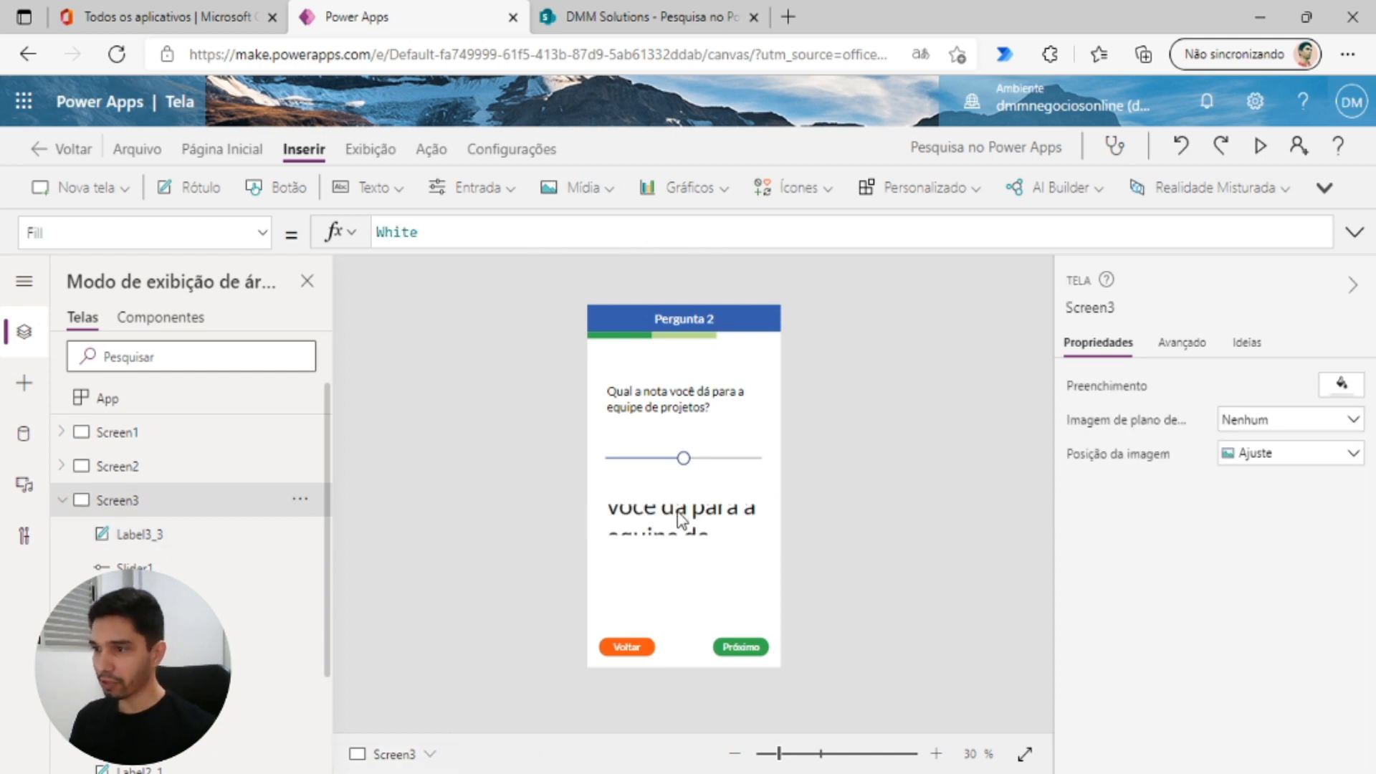
- Replace the copied label's Text formula with Slider1.Value
click(737, 522)
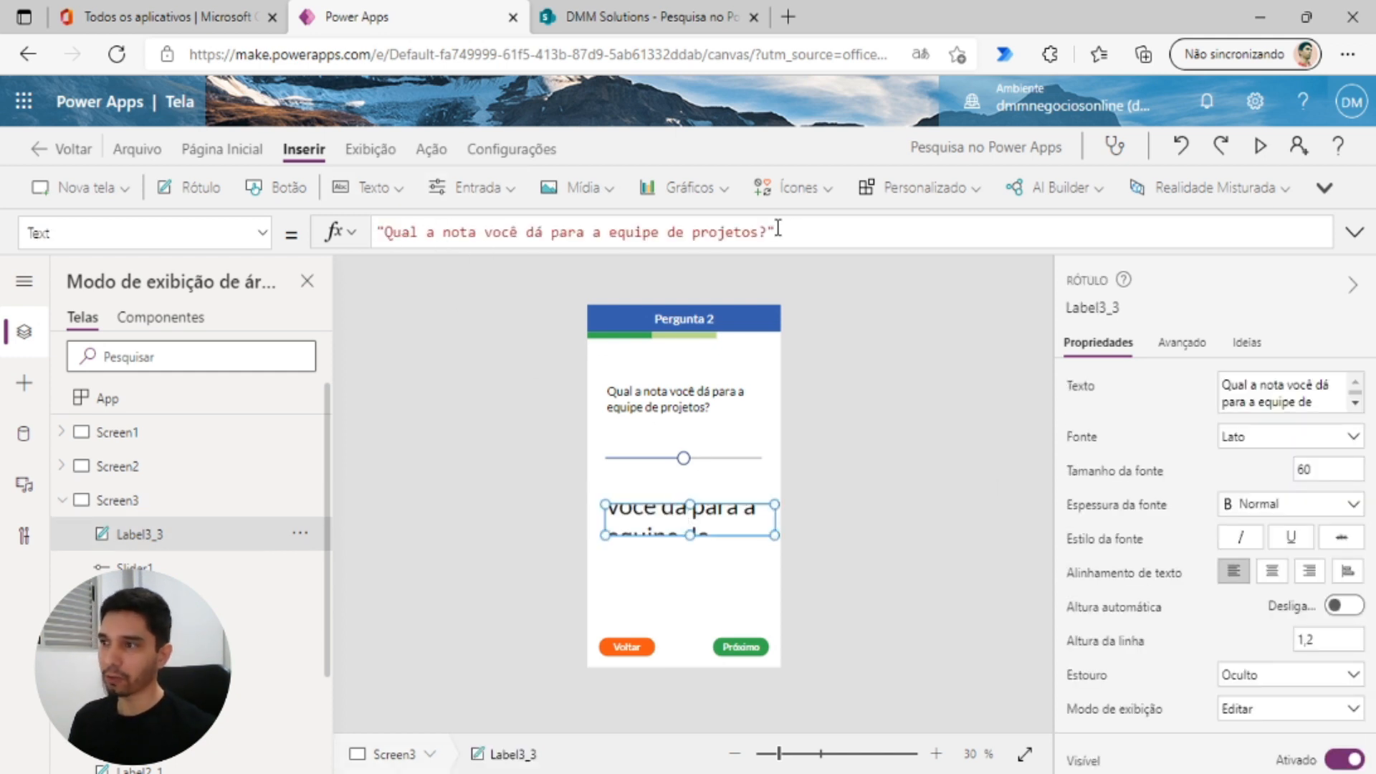
click(729, 463)
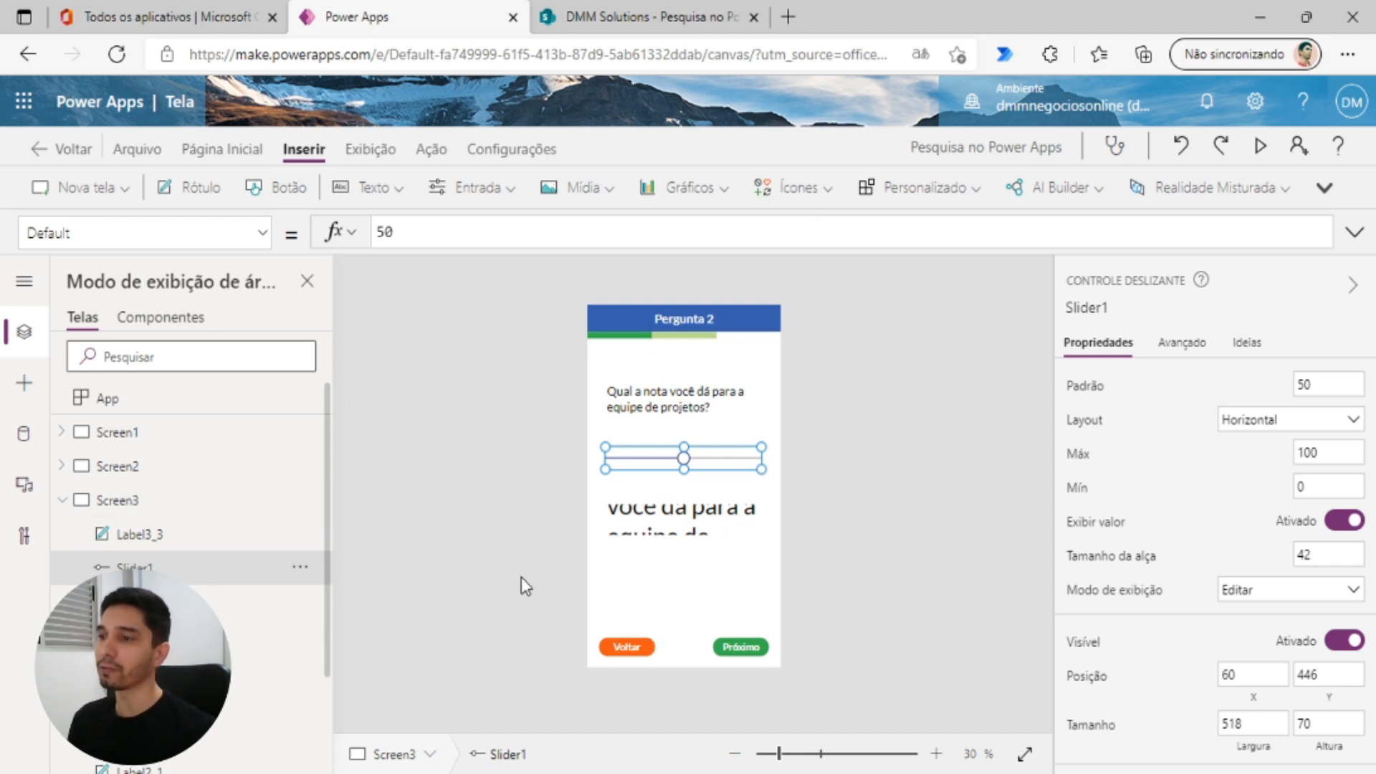
click(690, 526)
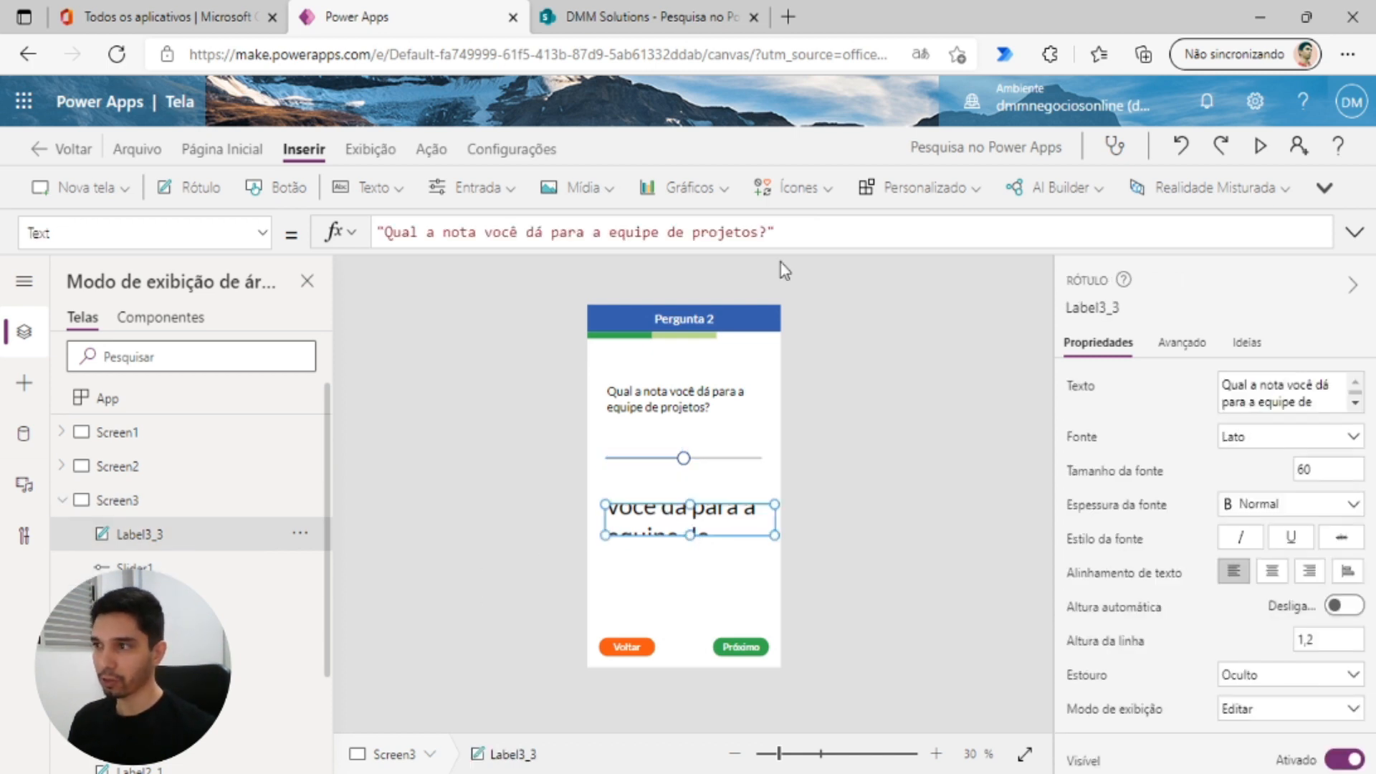
drag(788, 230, 380, 232)
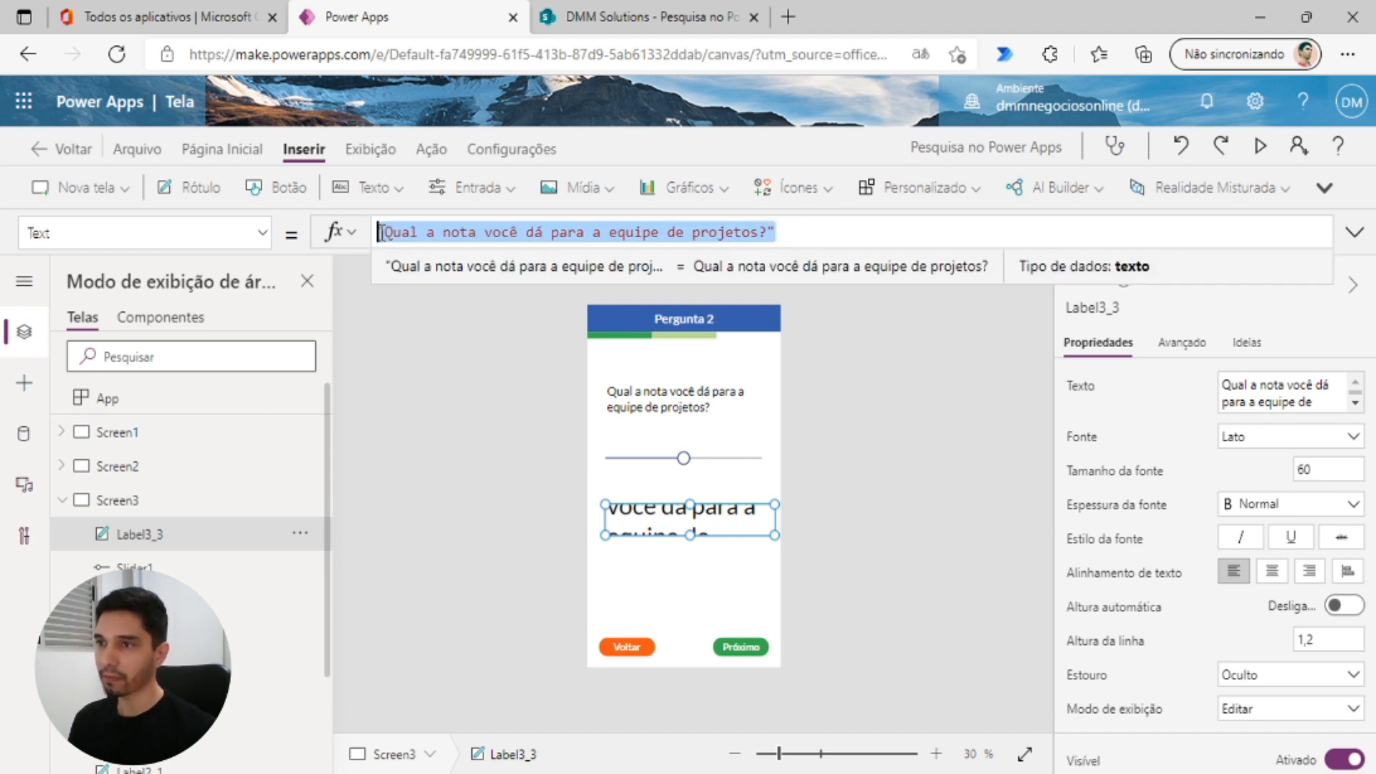
text(Sli)
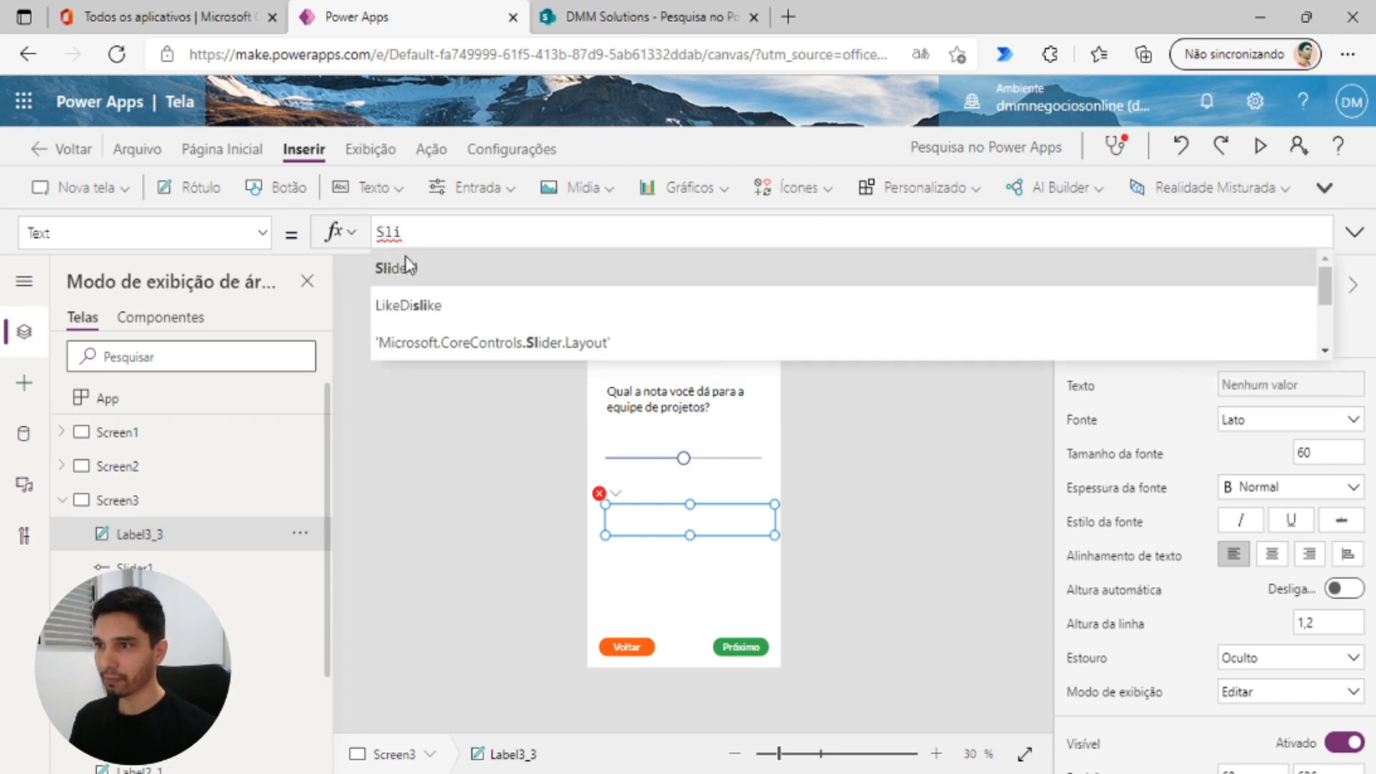
text(der1.)
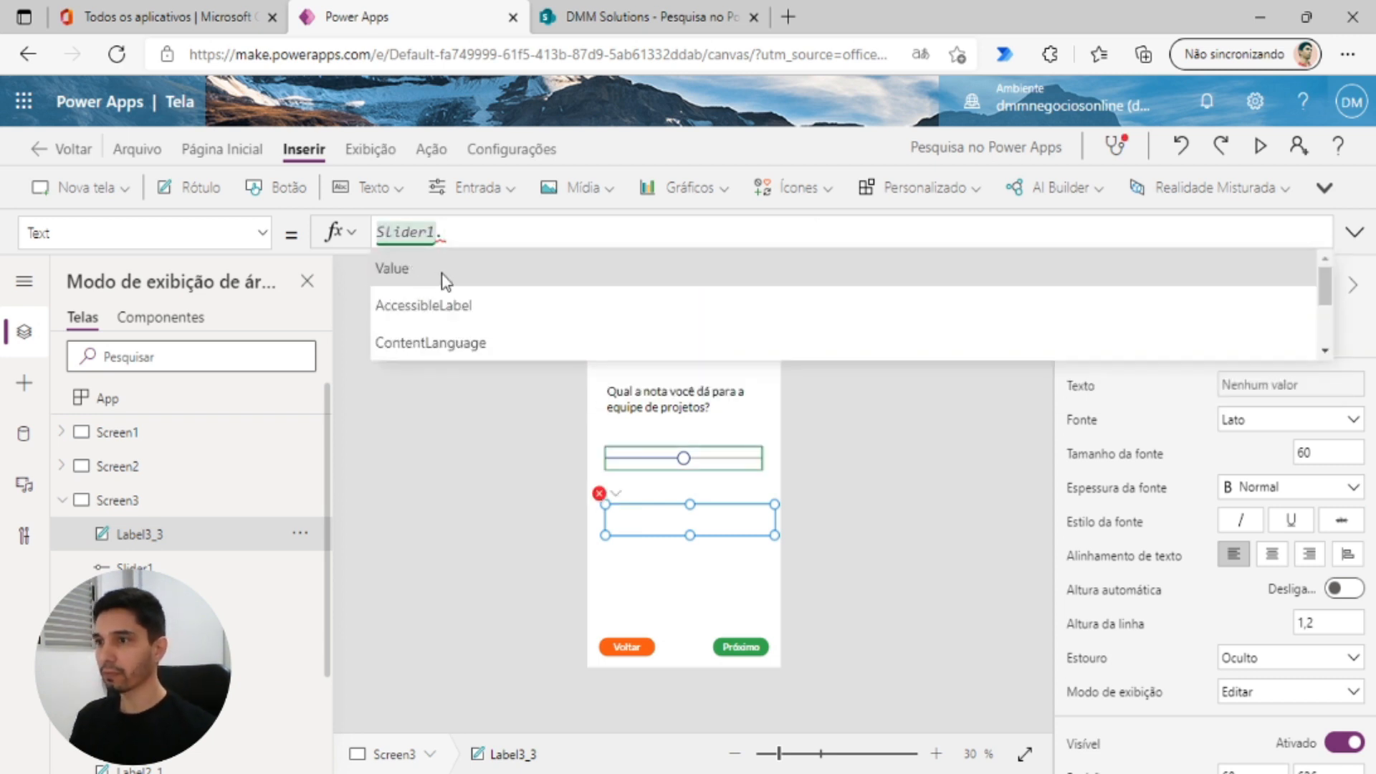
key(Tab)
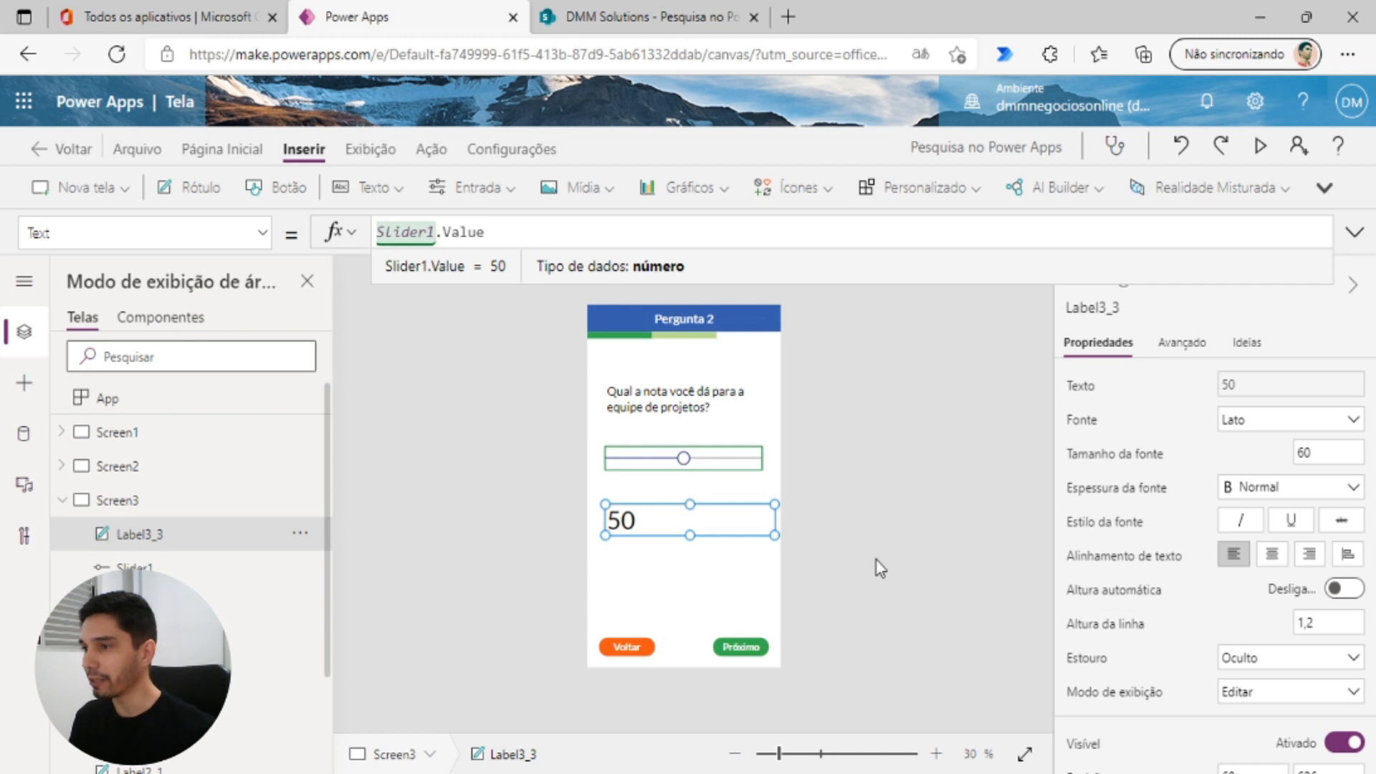
- Centre the value label's text, then narrow the label and position it centrally beneath the slider
scroll(768, 526, up, 1)
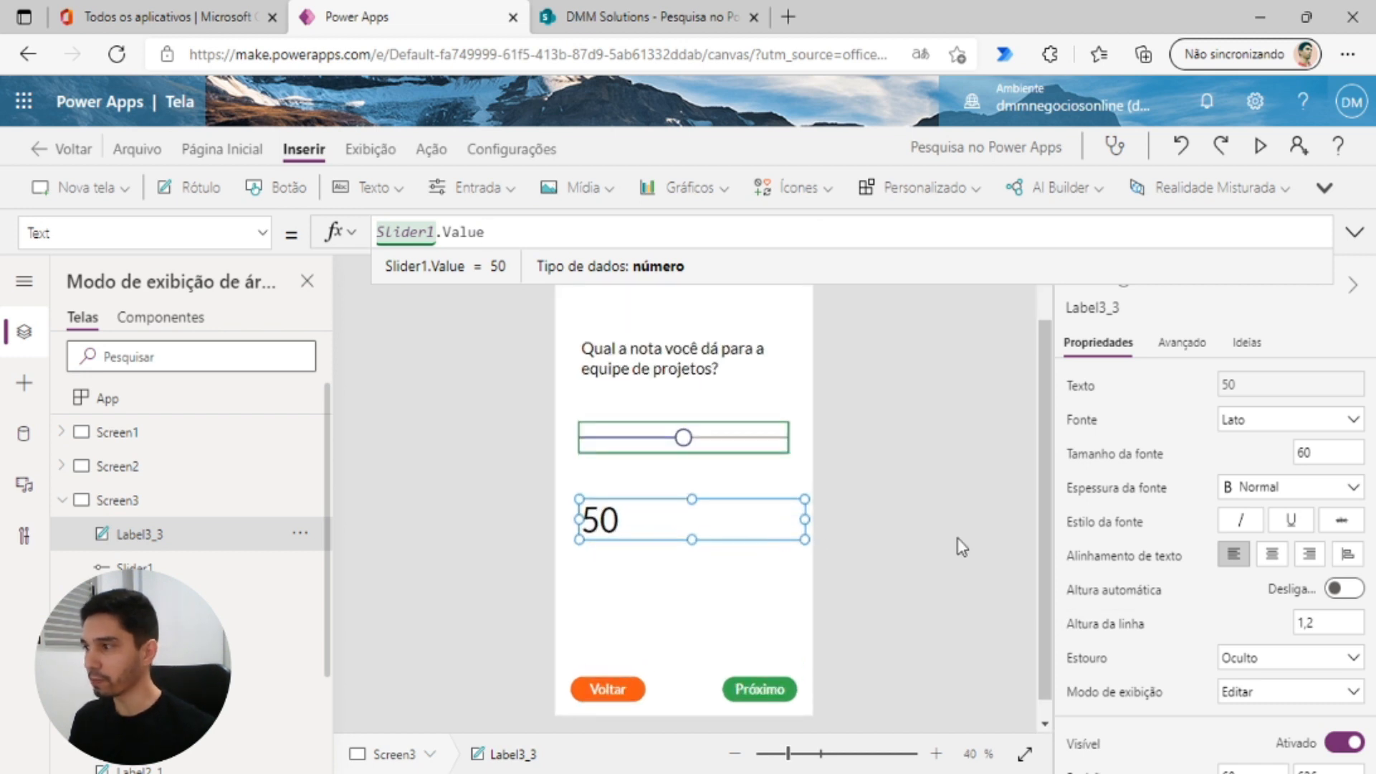
click(1272, 555)
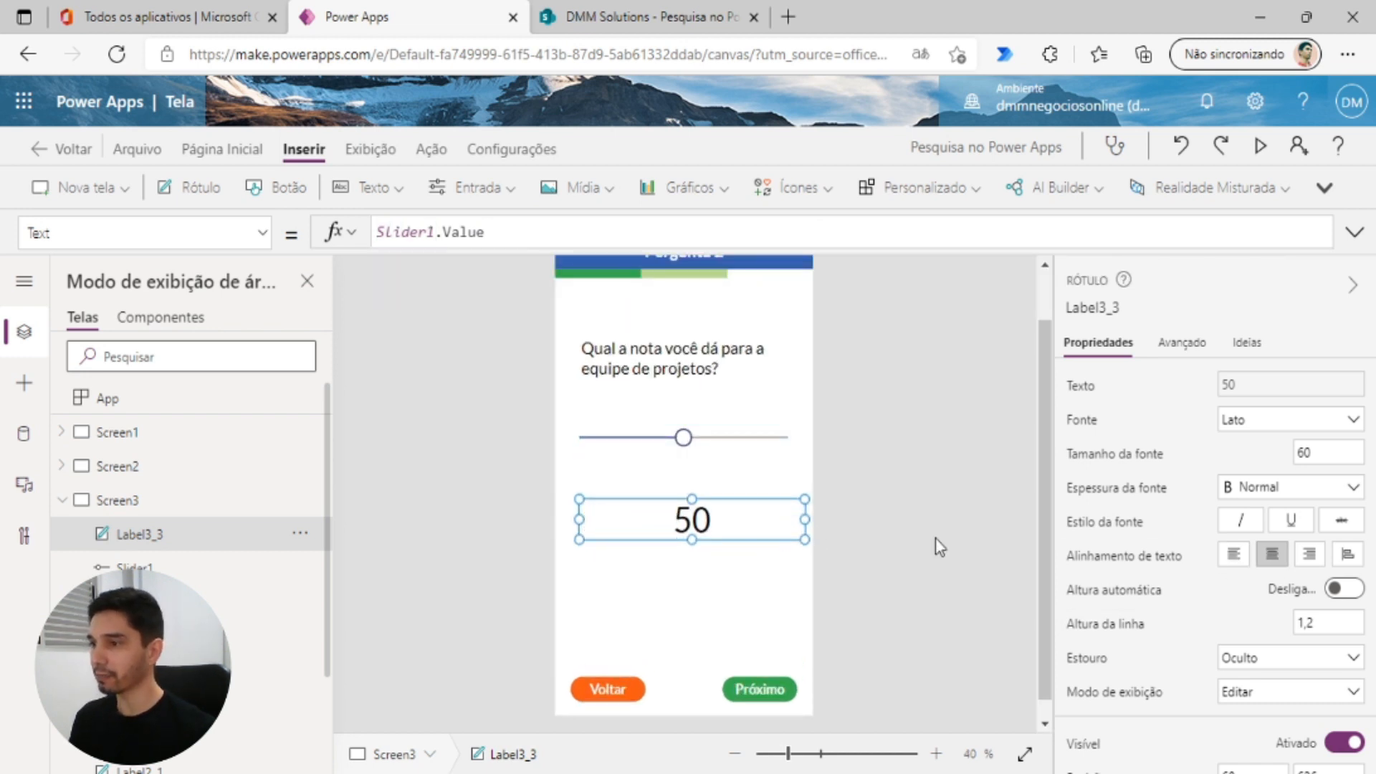
drag(802, 520, 682, 511)
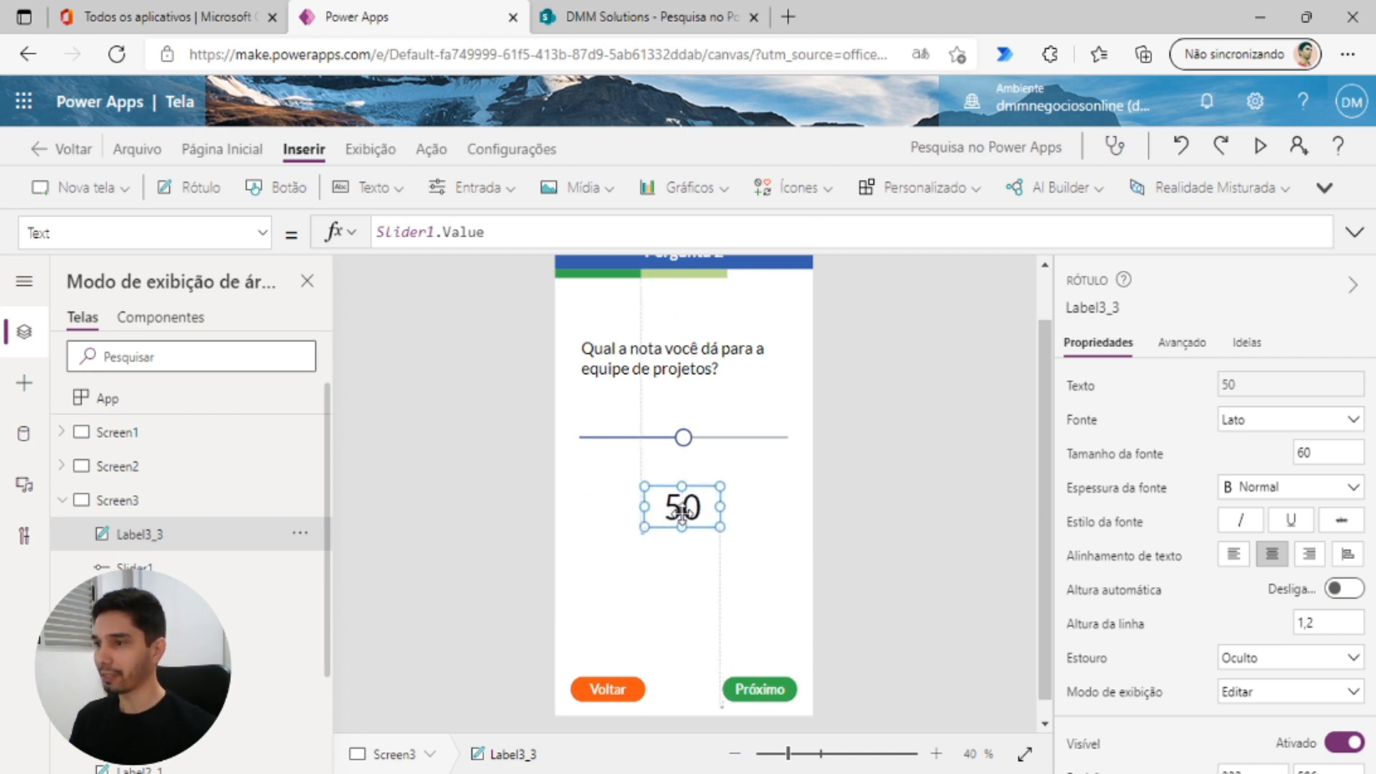
click(846, 519)
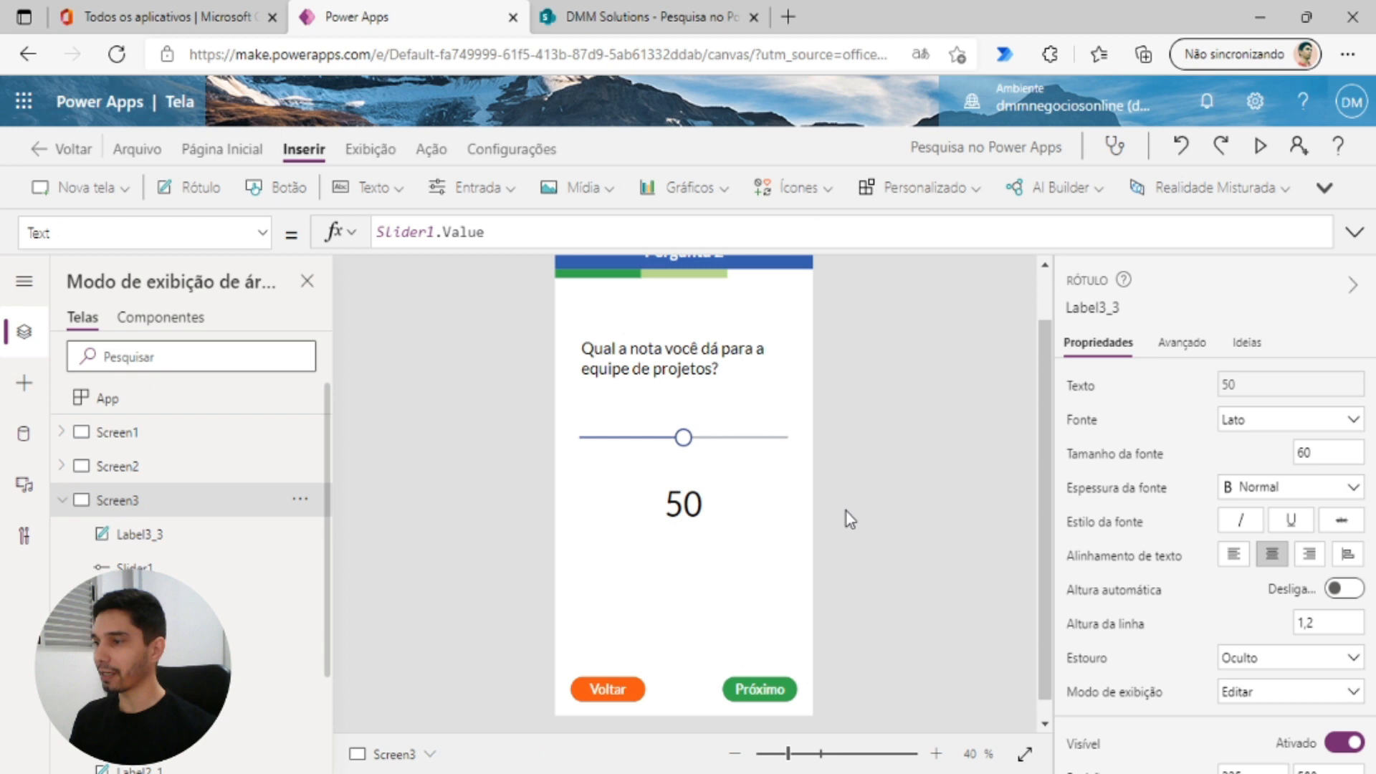
- Test the link to the value label by moving the slider handle to about 26
drag(683, 437, 634, 448)
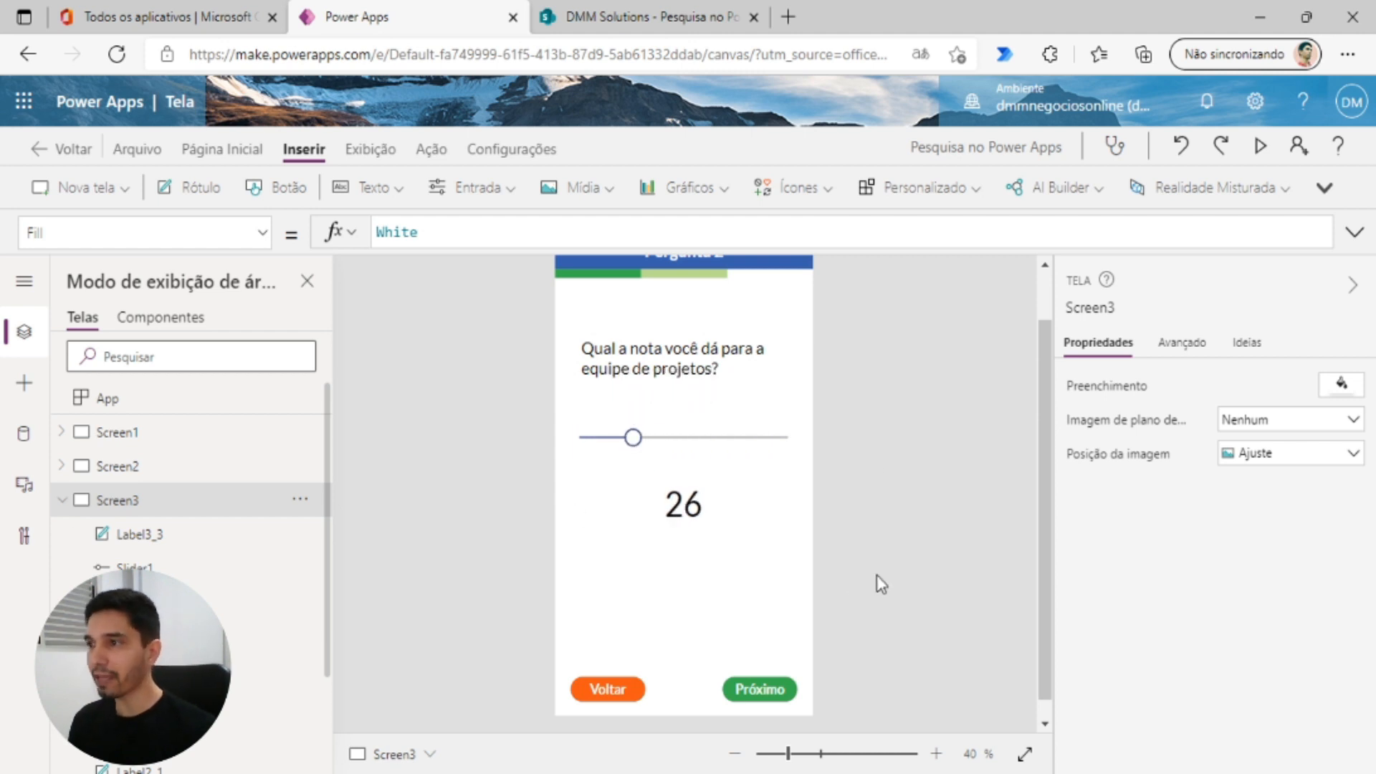
scroll(876, 575, down, 1)
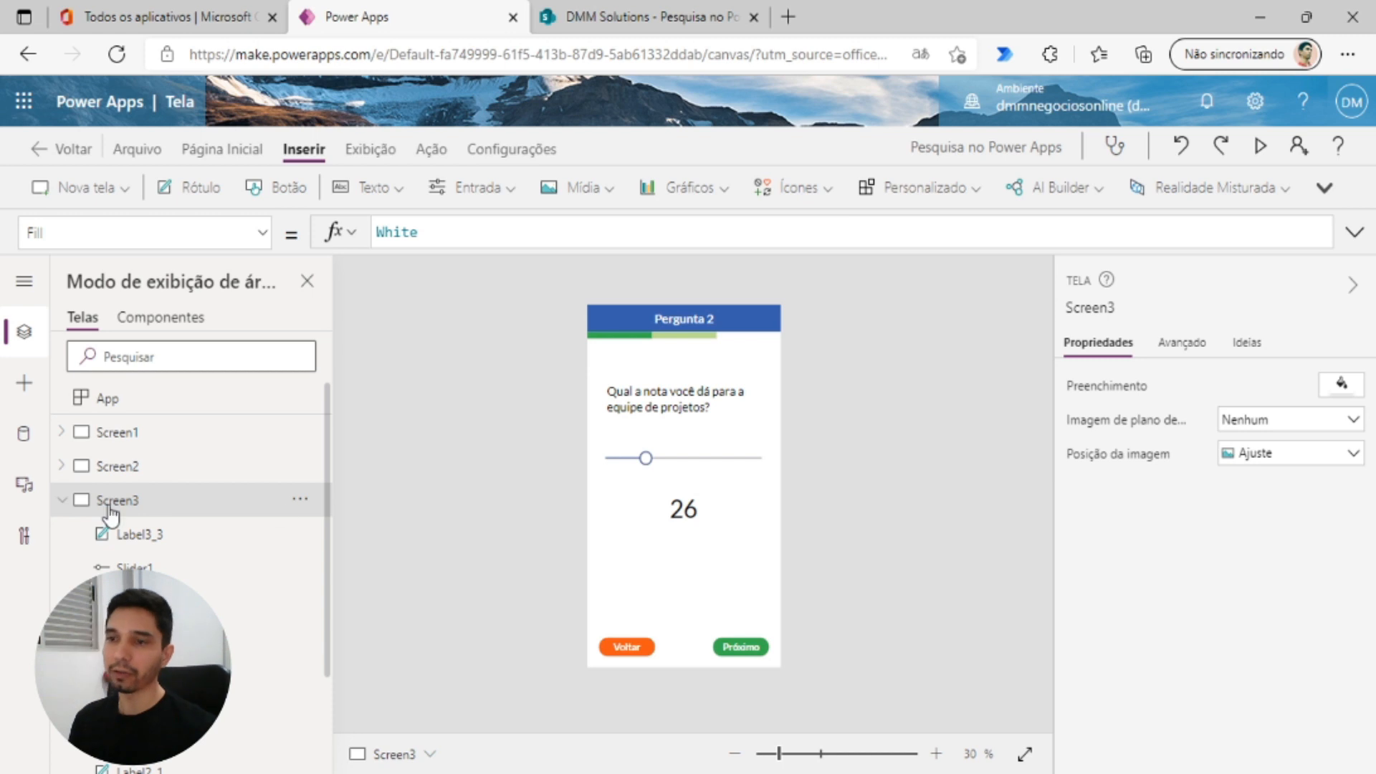
- Insert a text input on Screen4 and place it below the suggestion or comment label
click(63, 501)
click(118, 534)
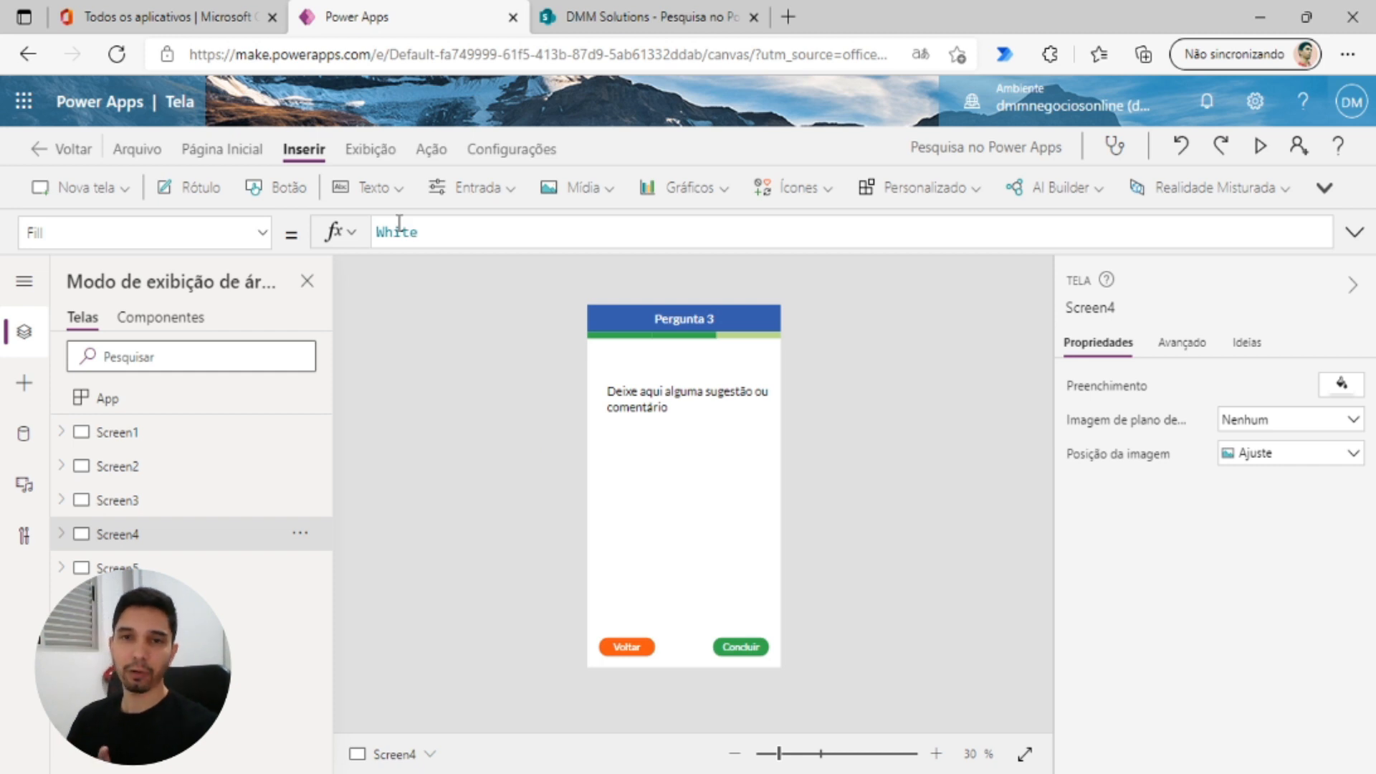
click(473, 189)
click(534, 269)
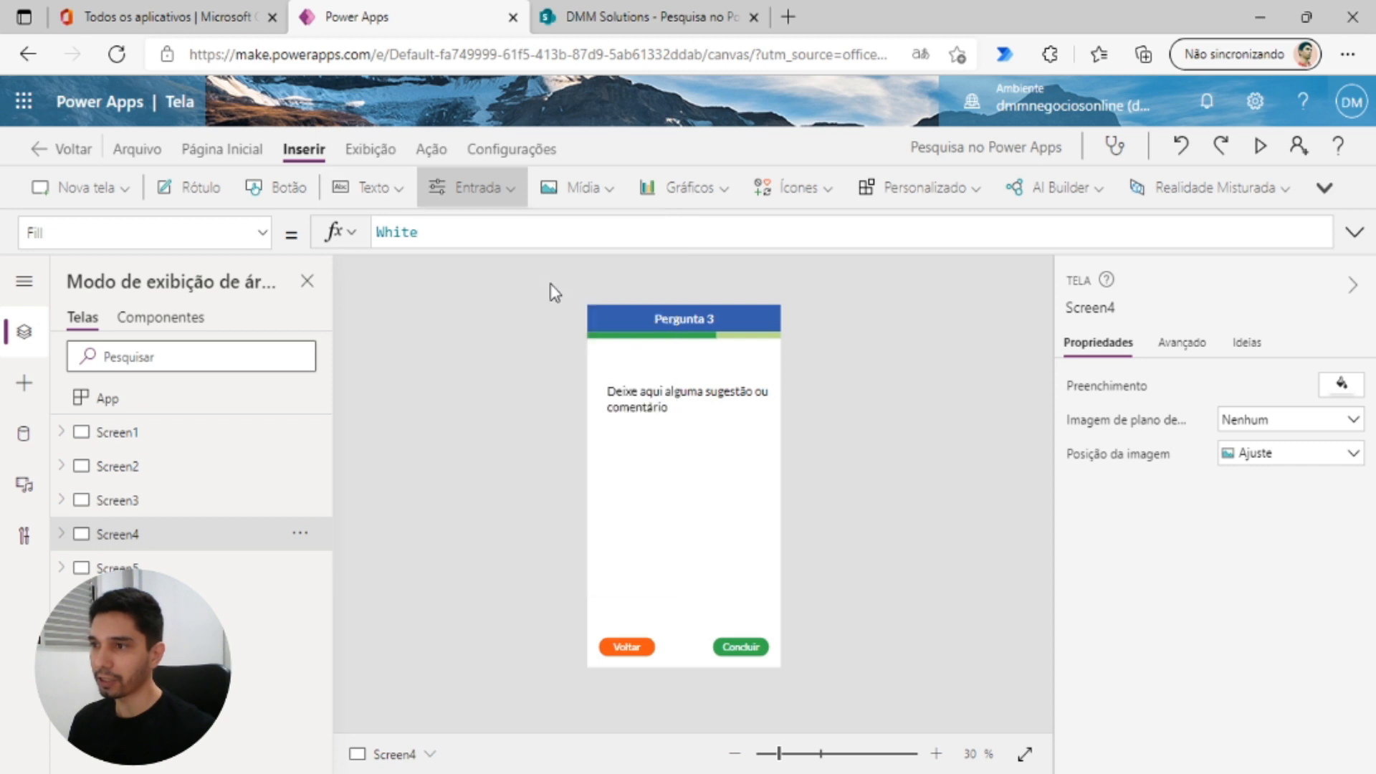
drag(689, 436, 683, 462)
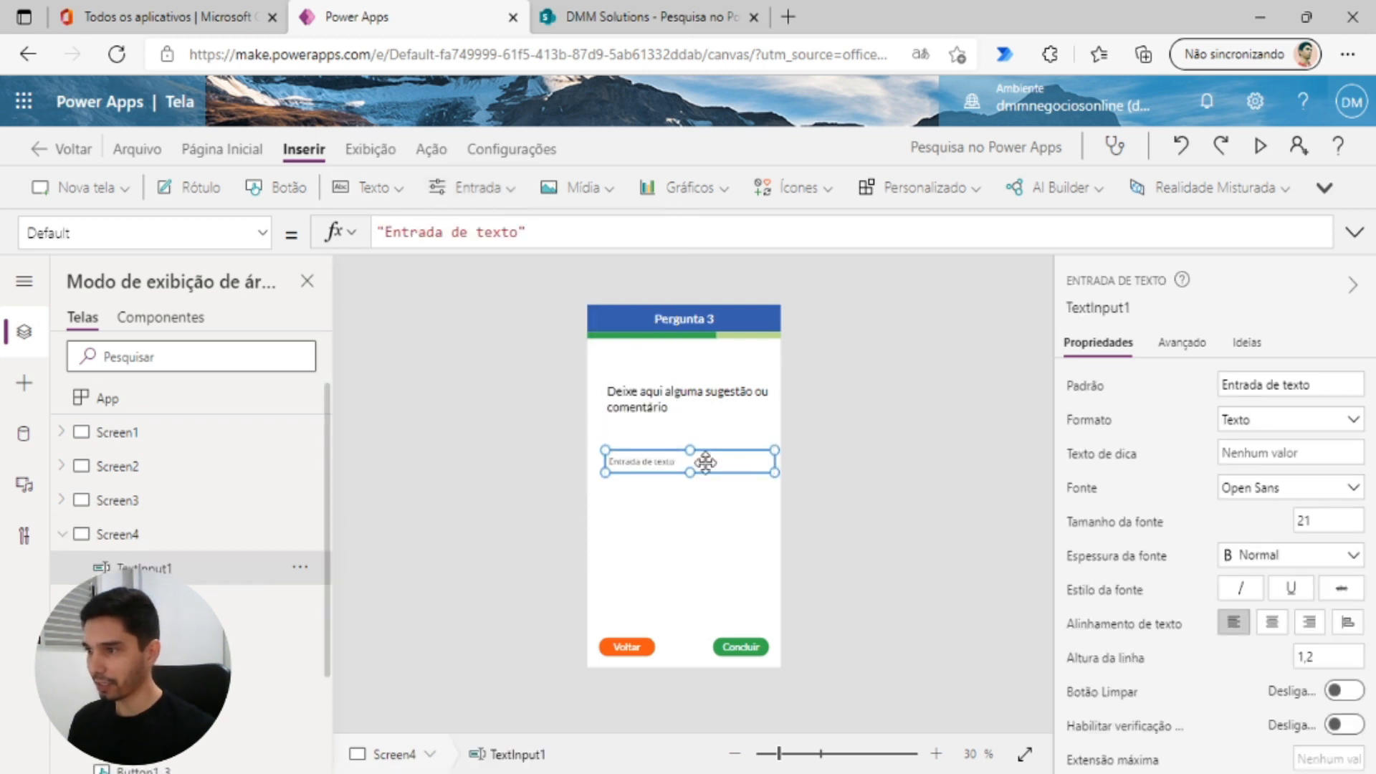
- Set the text input's border thickness to 1
scroll(777, 478, up, 1)
scroll(804, 470, up, 2)
scroll(1266, 570, down, 5)
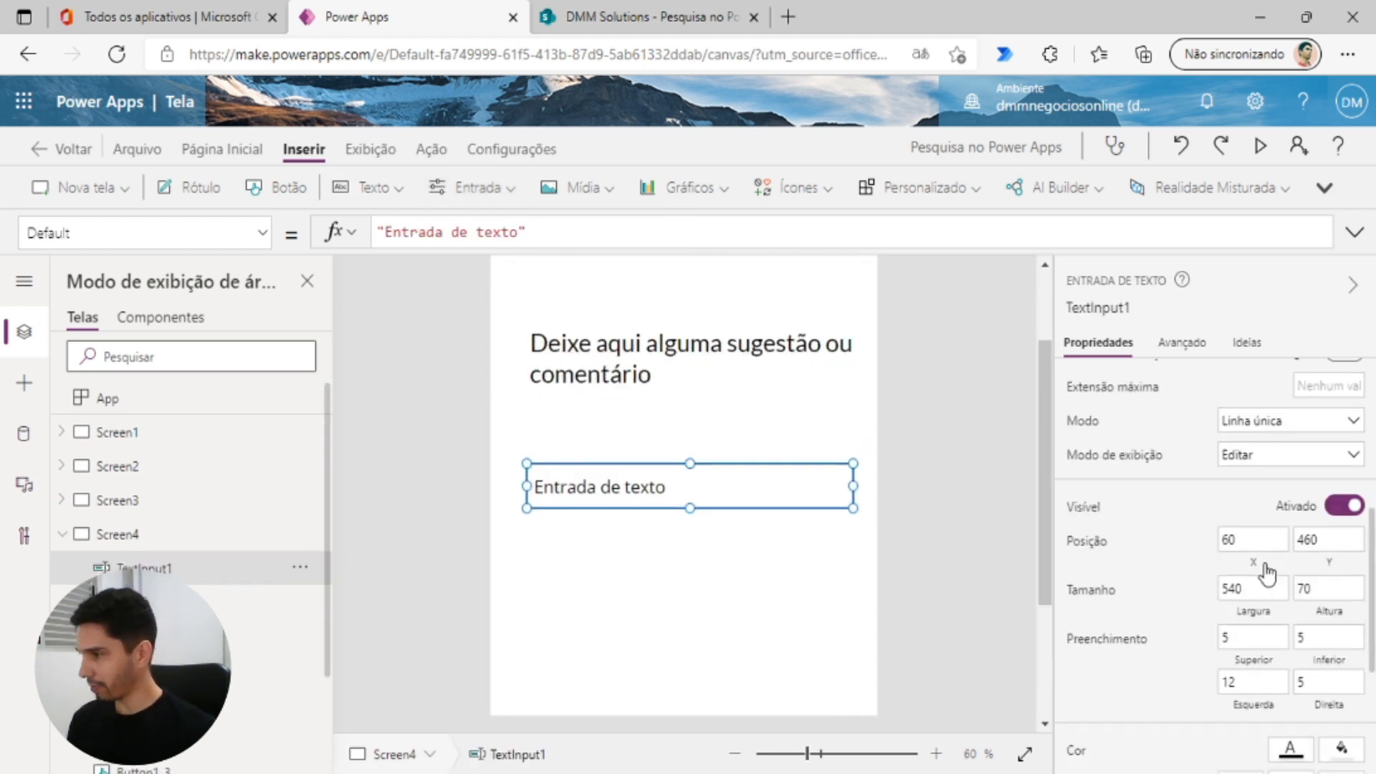
scroll(1279, 564, down, 2)
click(1274, 534)
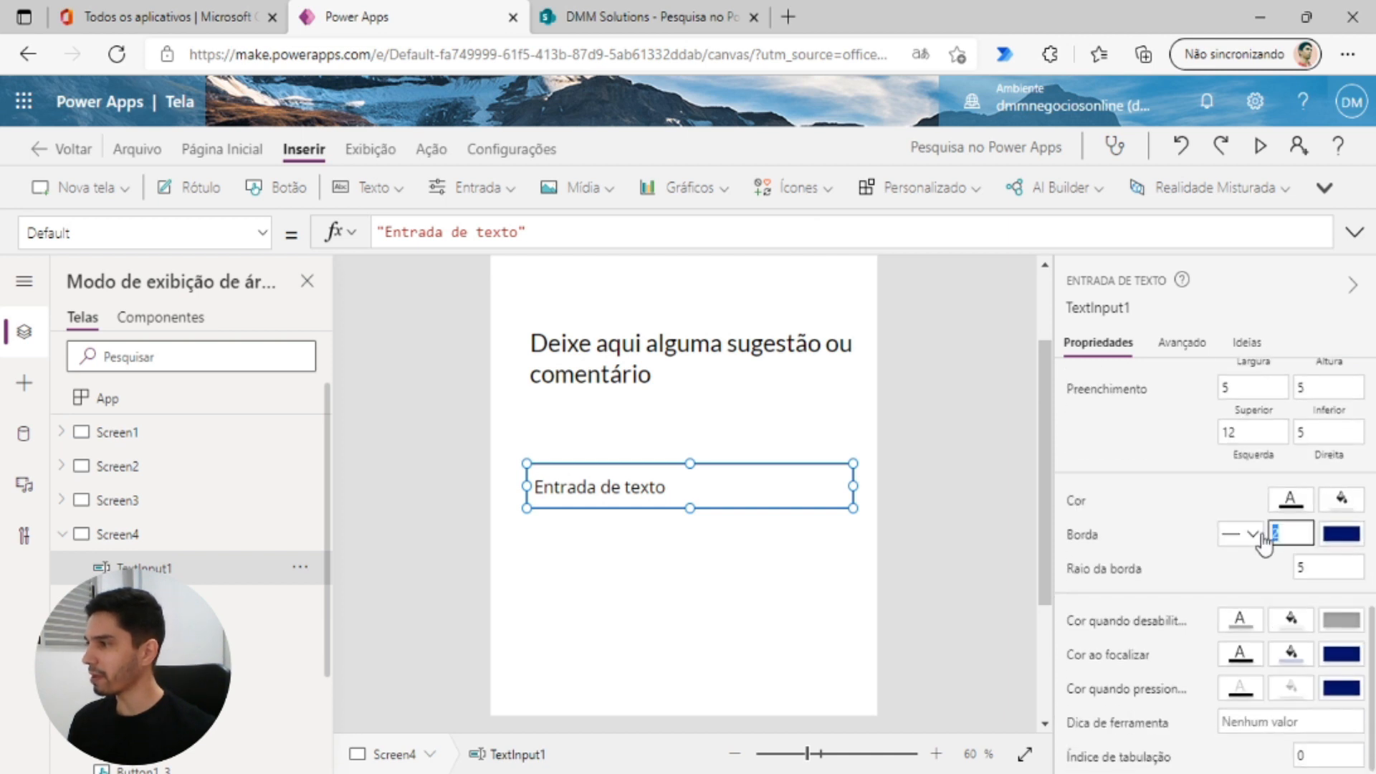
text(1)
click(901, 512)
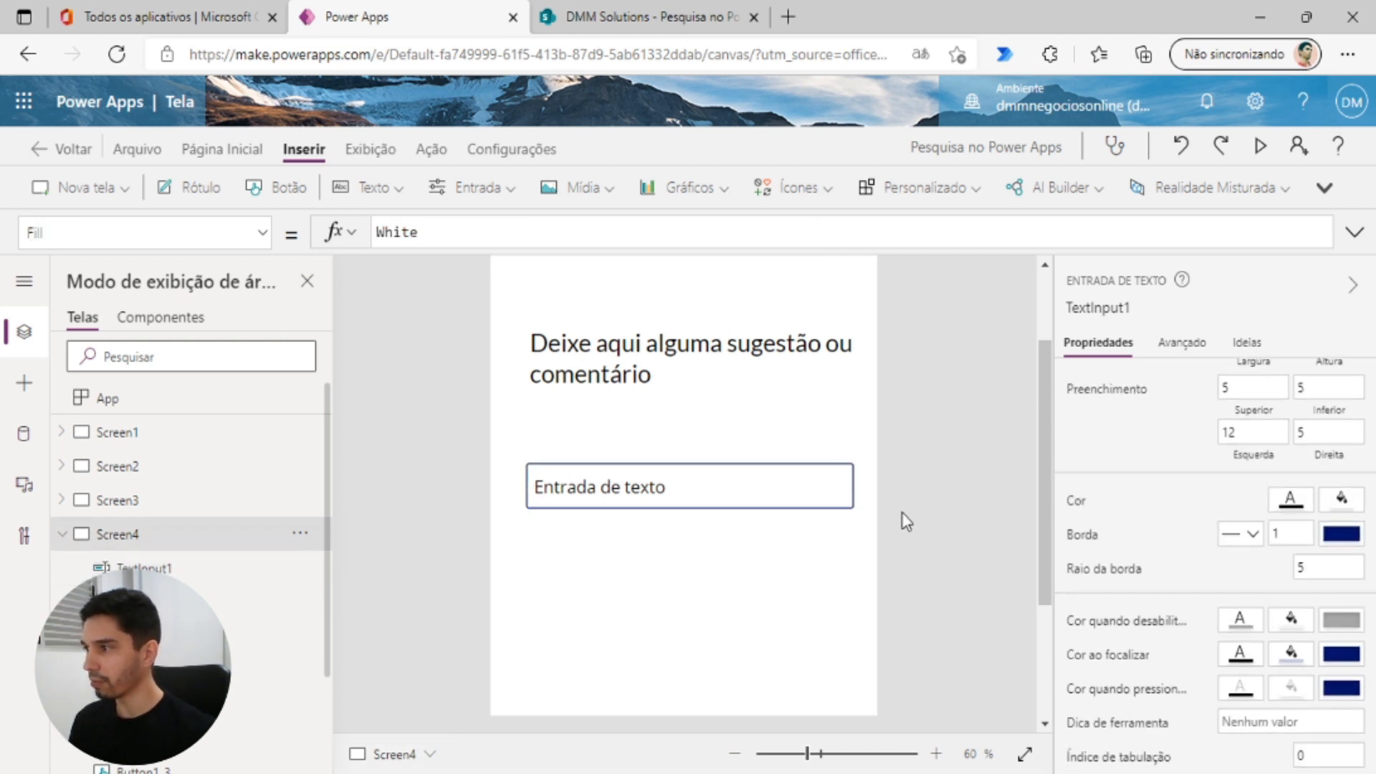
- Change the text input's border colour to light grey from the theme colours
click(777, 506)
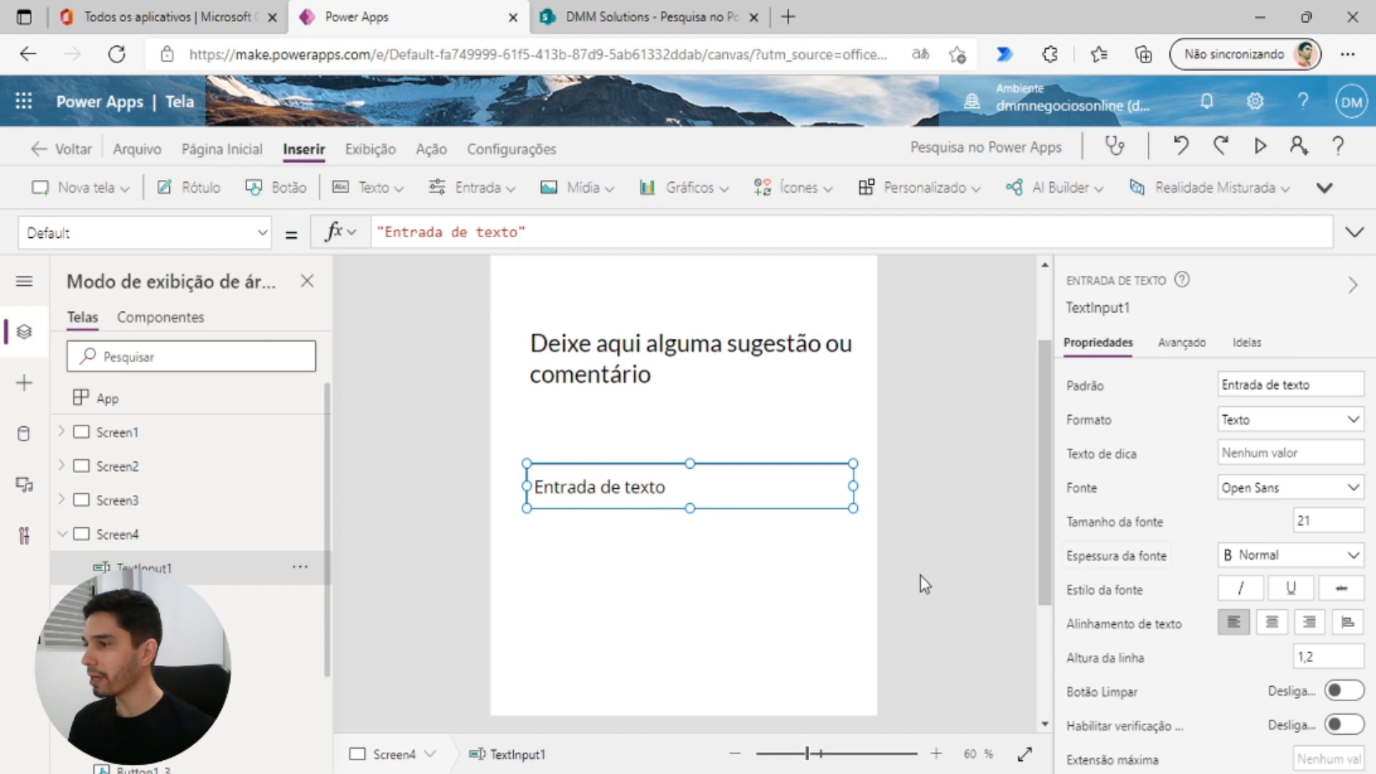
scroll(921, 575, down, 2)
scroll(1193, 534, down, 3)
scroll(1193, 533, down, 3)
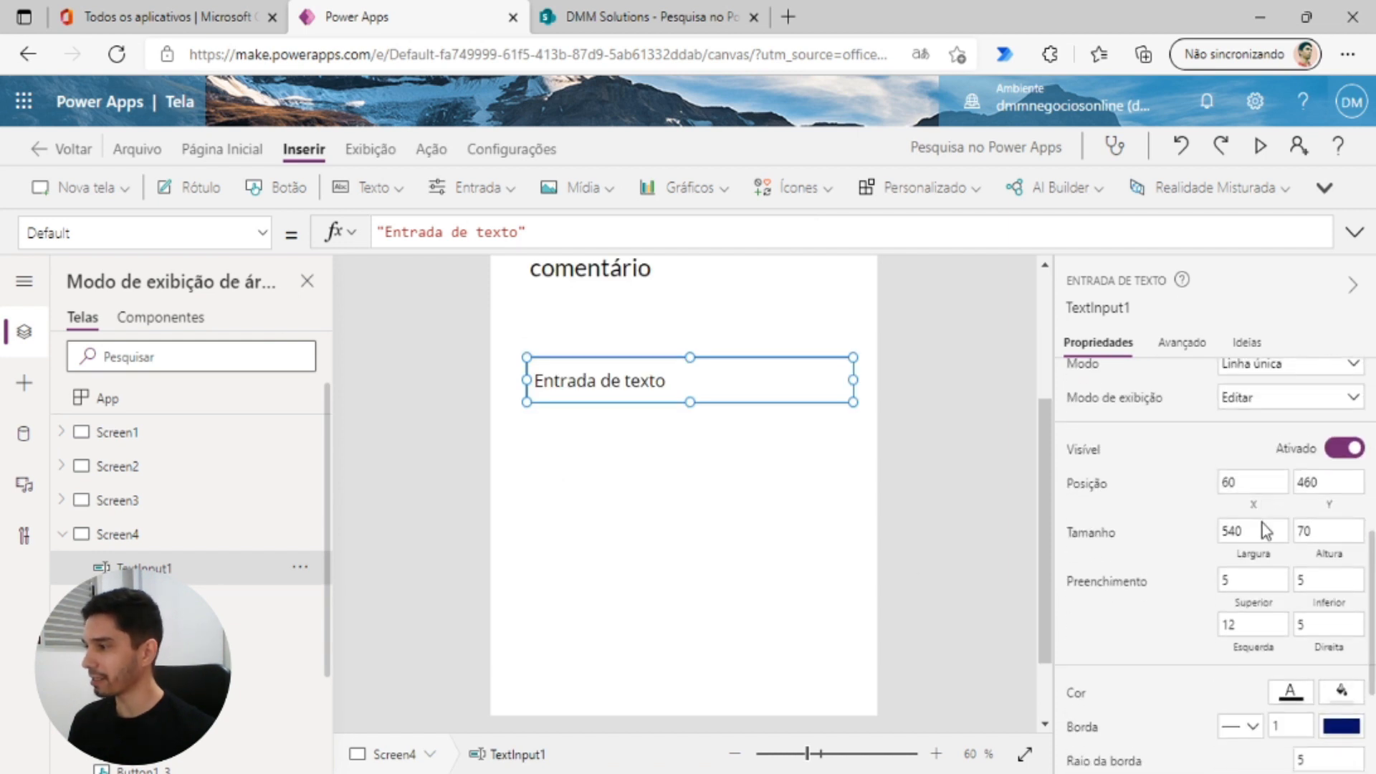
scroll(752, 541, up, 3)
scroll(1161, 530, down, 1)
scroll(1161, 530, down, 2)
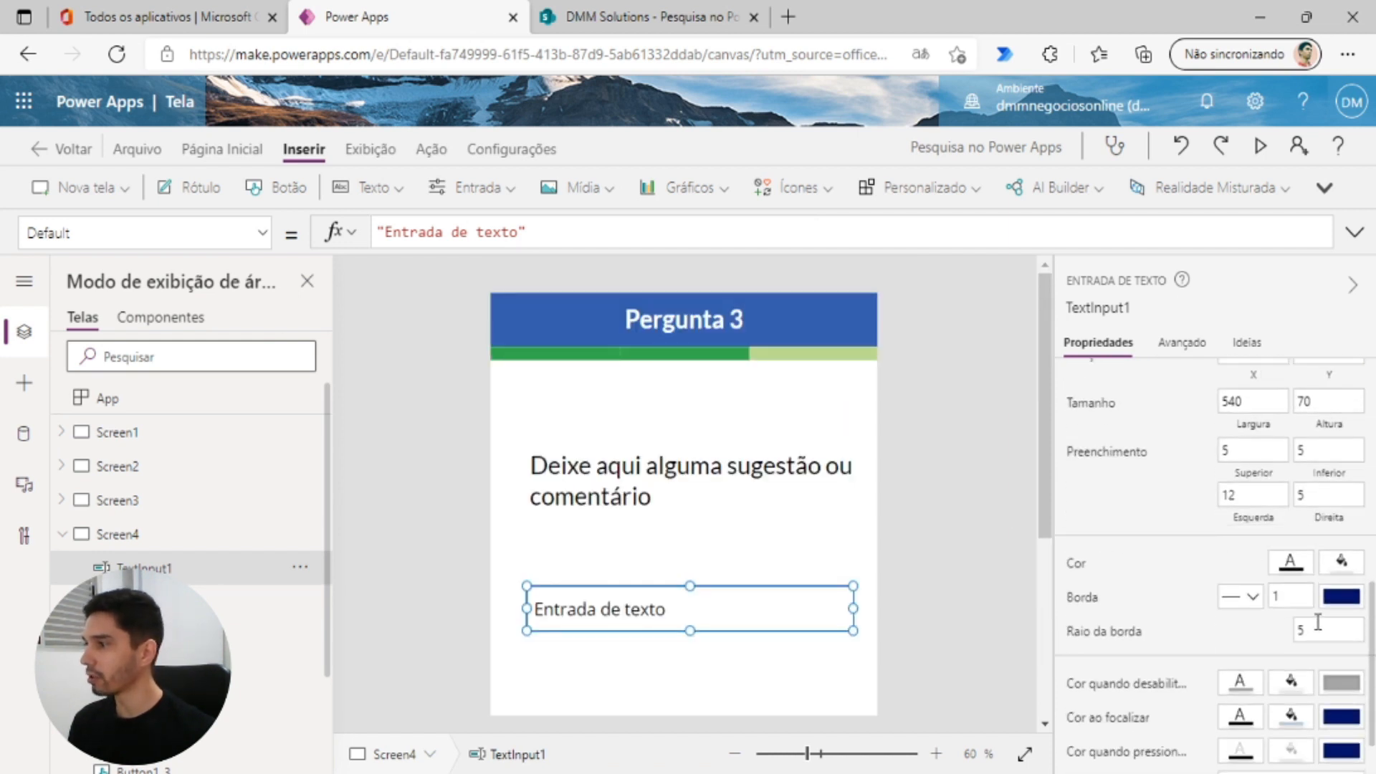
click(1340, 595)
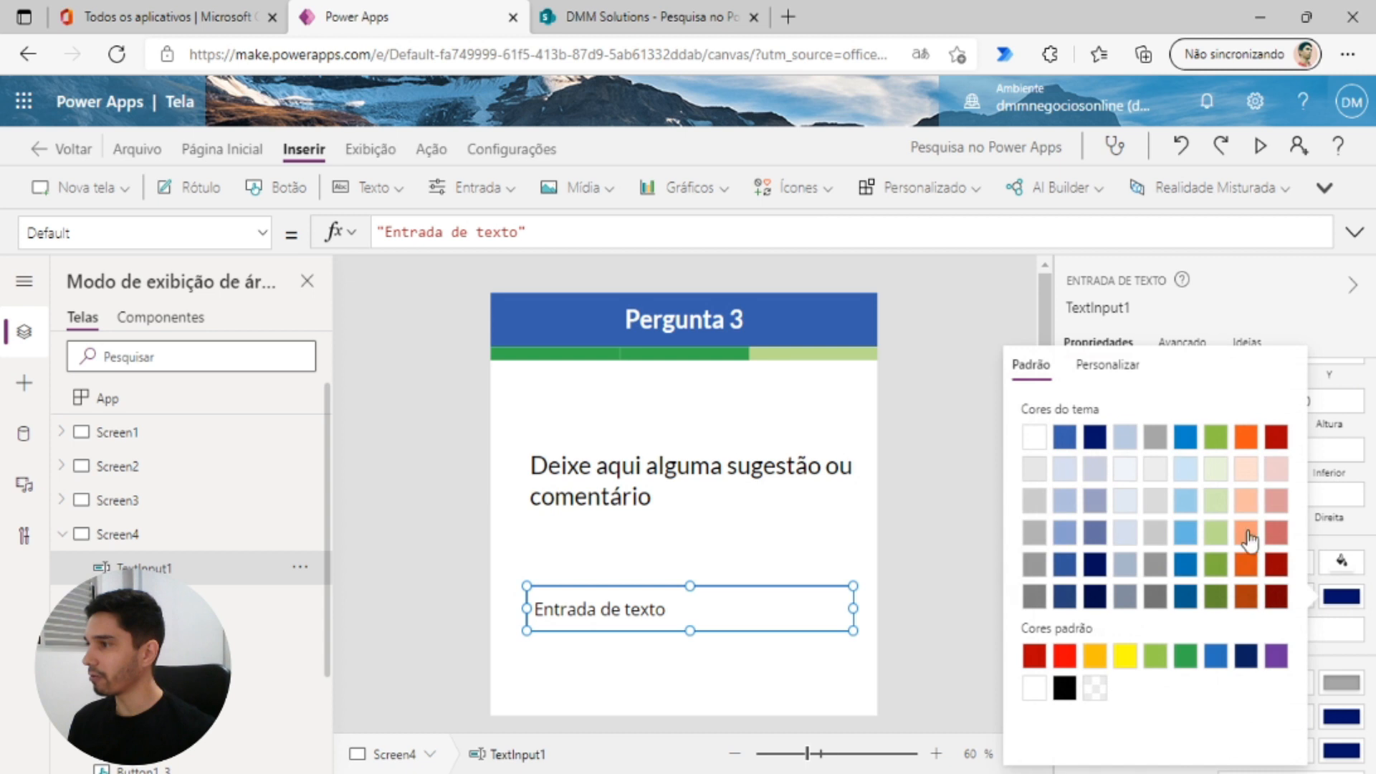
click(1035, 501)
click(801, 556)
- Enlarge the text input's height to about 217
scroll(802, 541, down, 2)
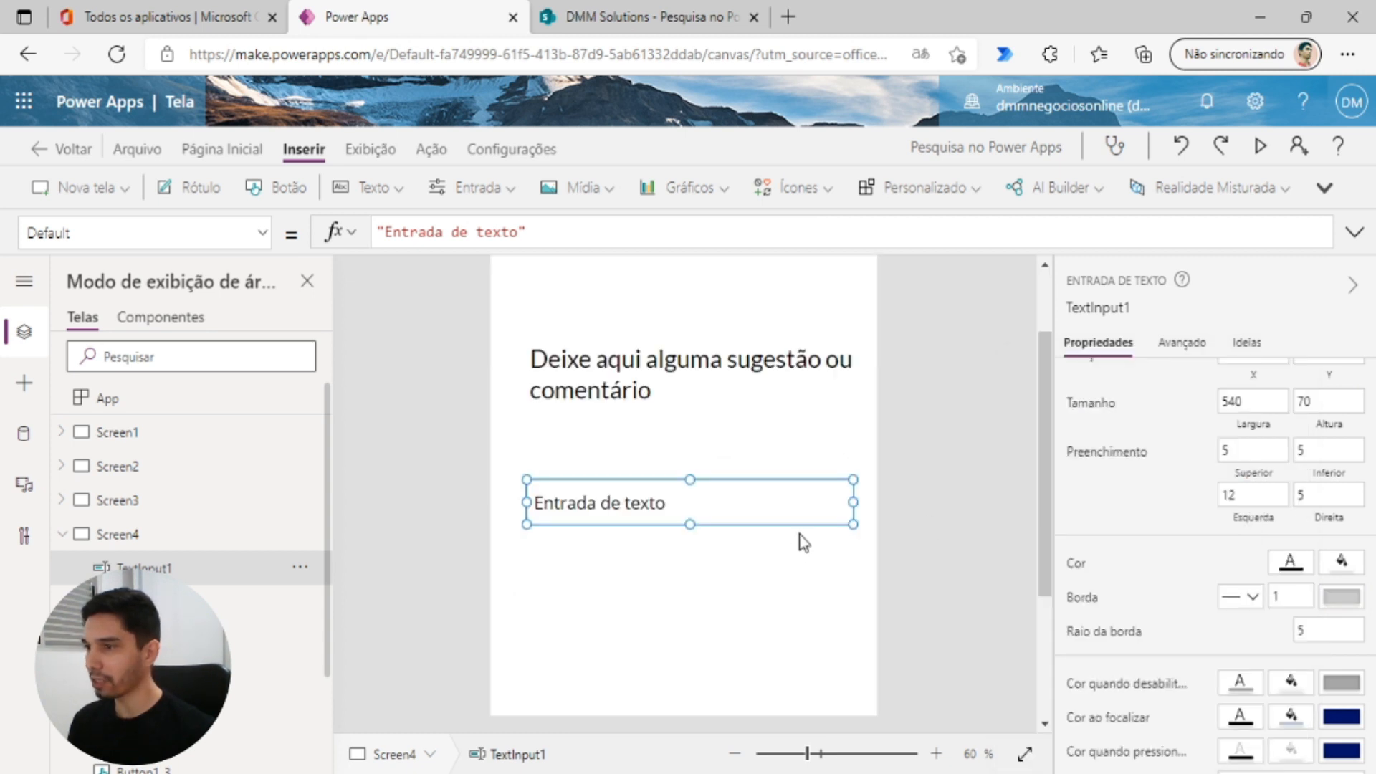
ctrl+scroll(805, 538, down, 2)
drag(690, 480, 688, 543)
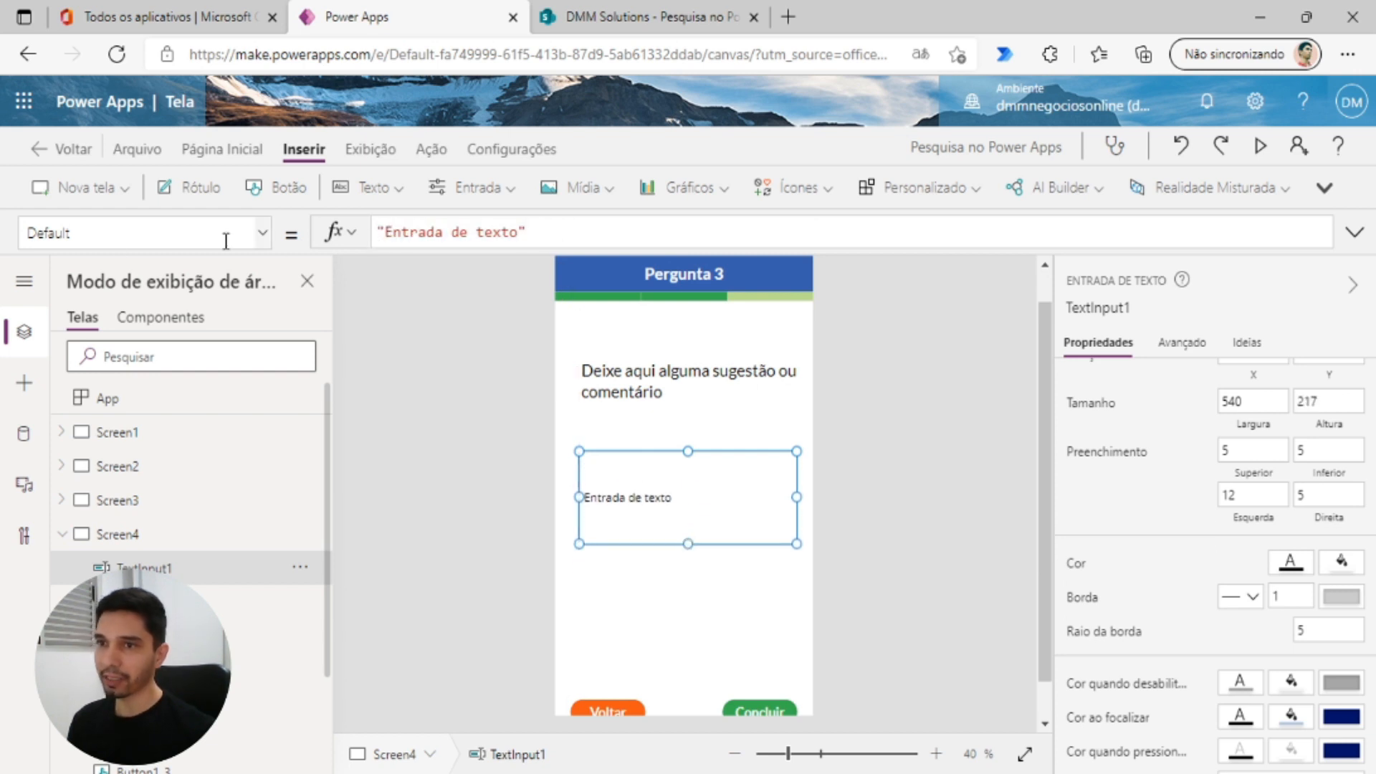
- Clear the text input's default text "Entrada de texto" so that its Default property is empty
drag(533, 238, 380, 234)
key(BackSpace)
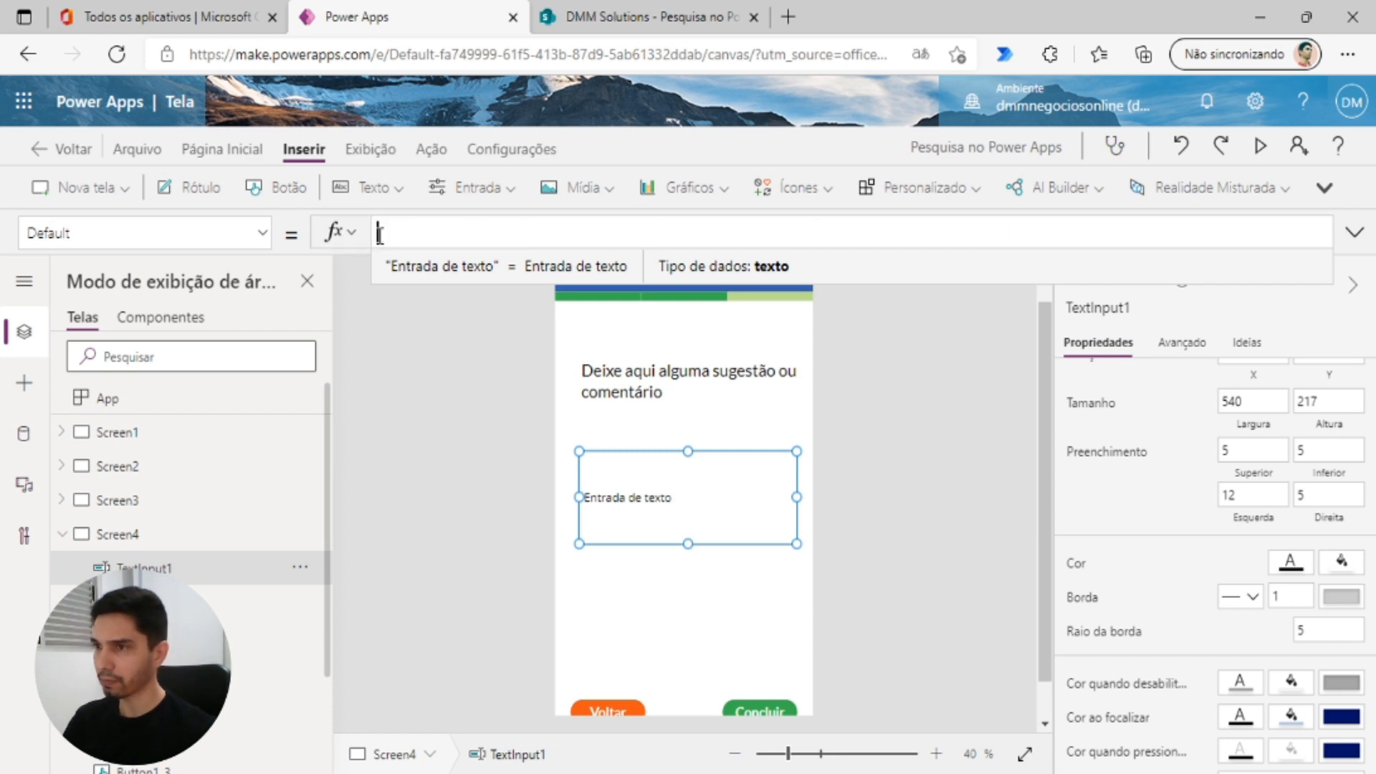
click(415, 356)
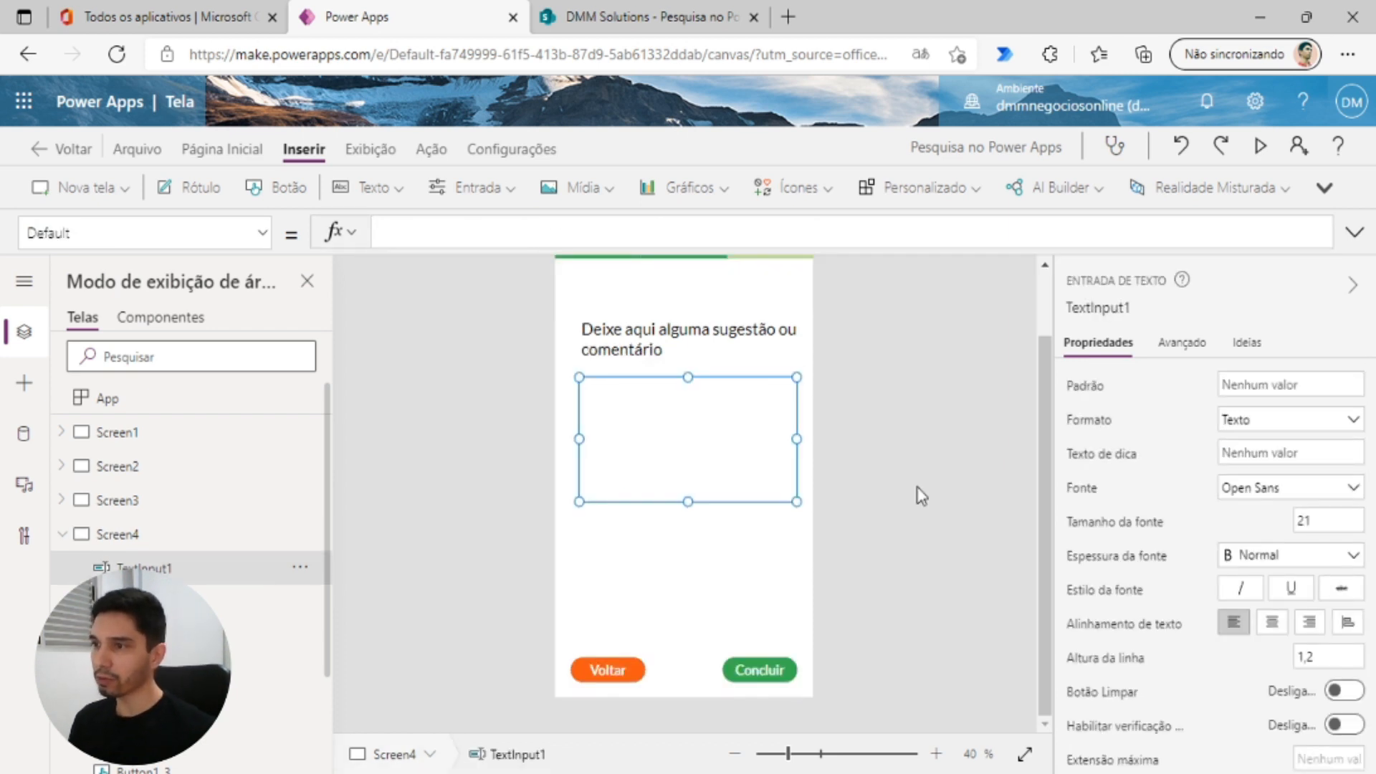
- Set the OnSelect action of the Iniciar Pesquisa button on Screen1 to Navigate(Screen1;ScreenTransition.Fade)
click(63, 534)
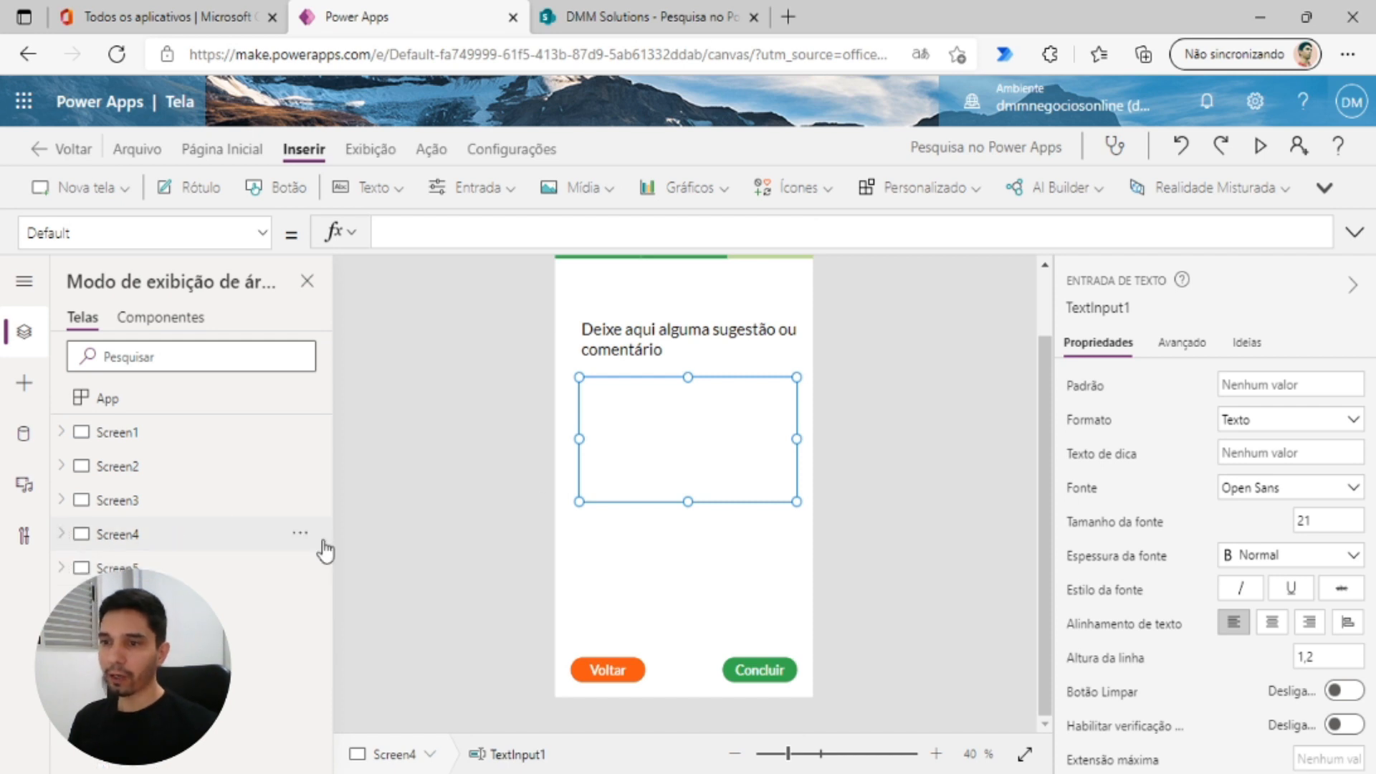
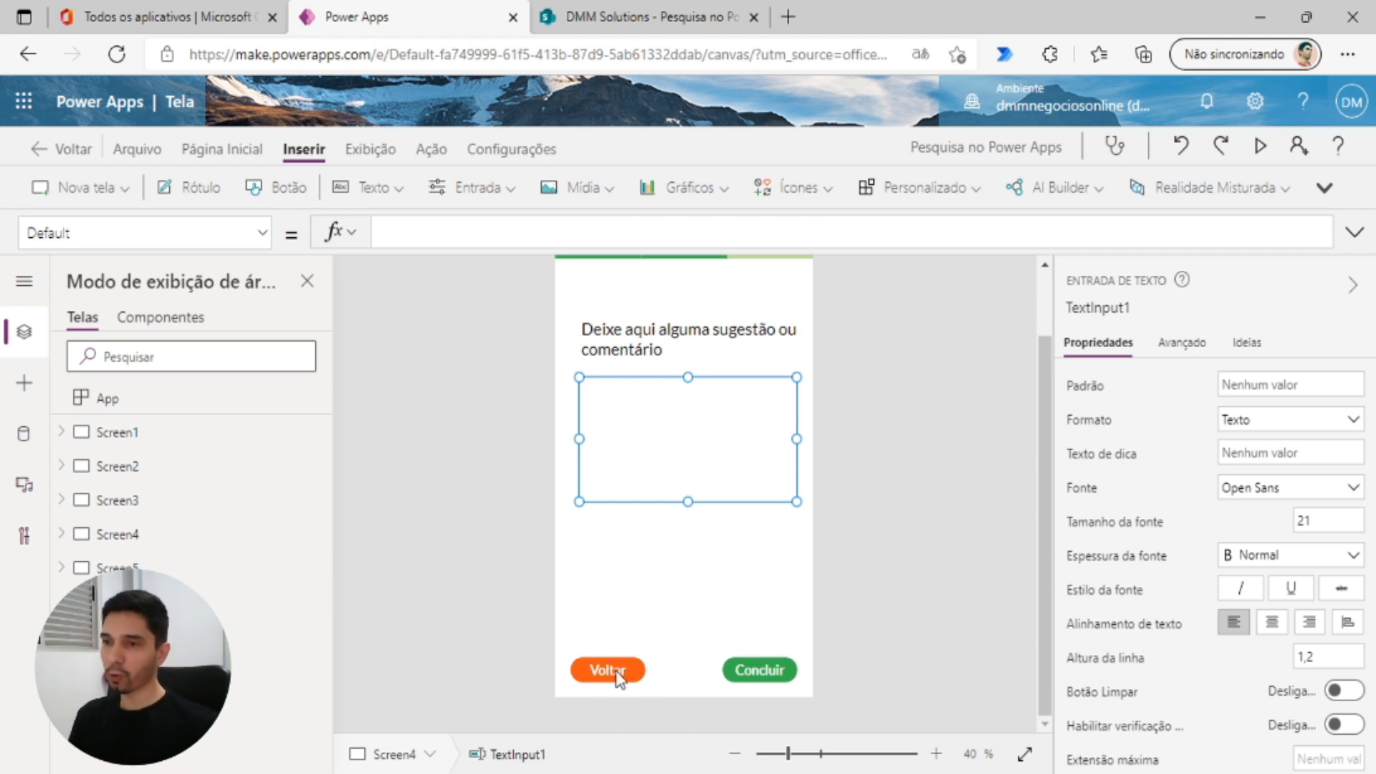
click(138, 439)
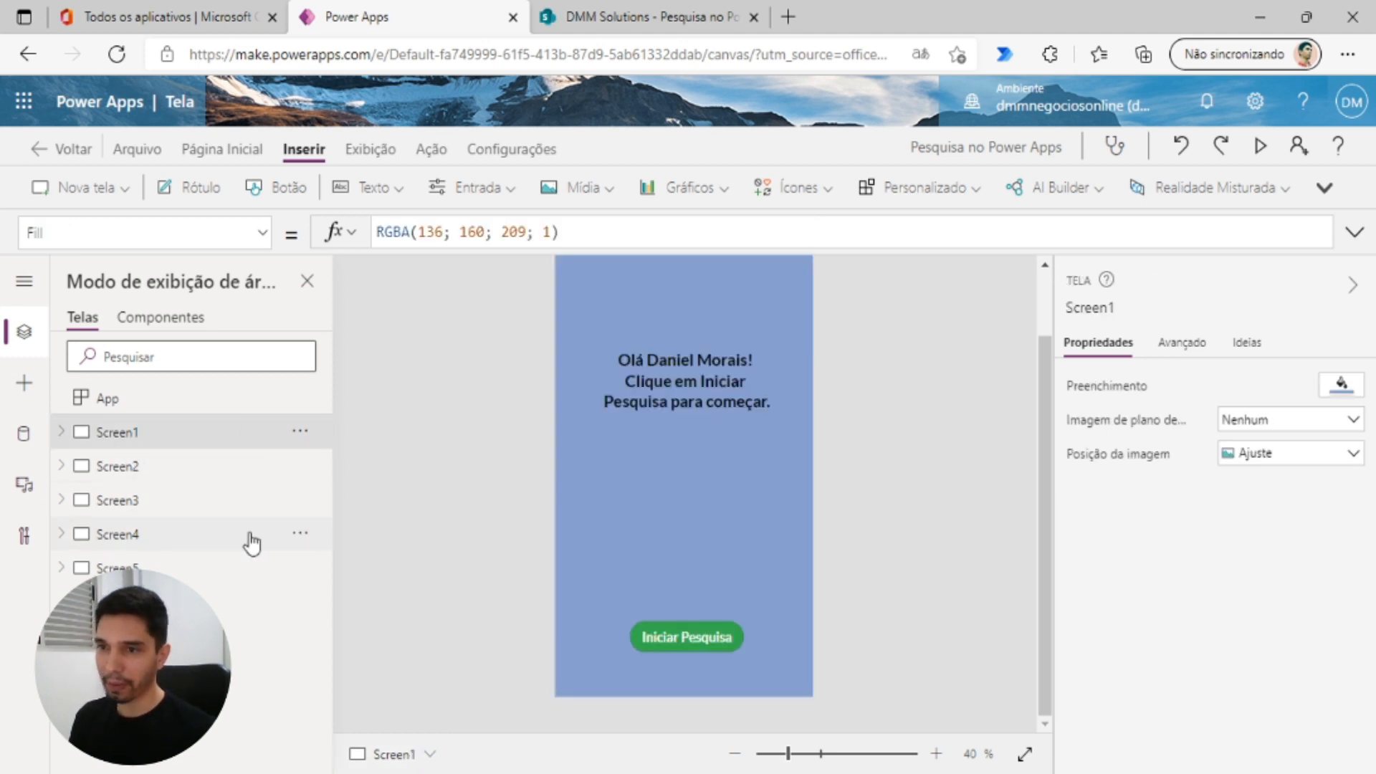
click(705, 640)
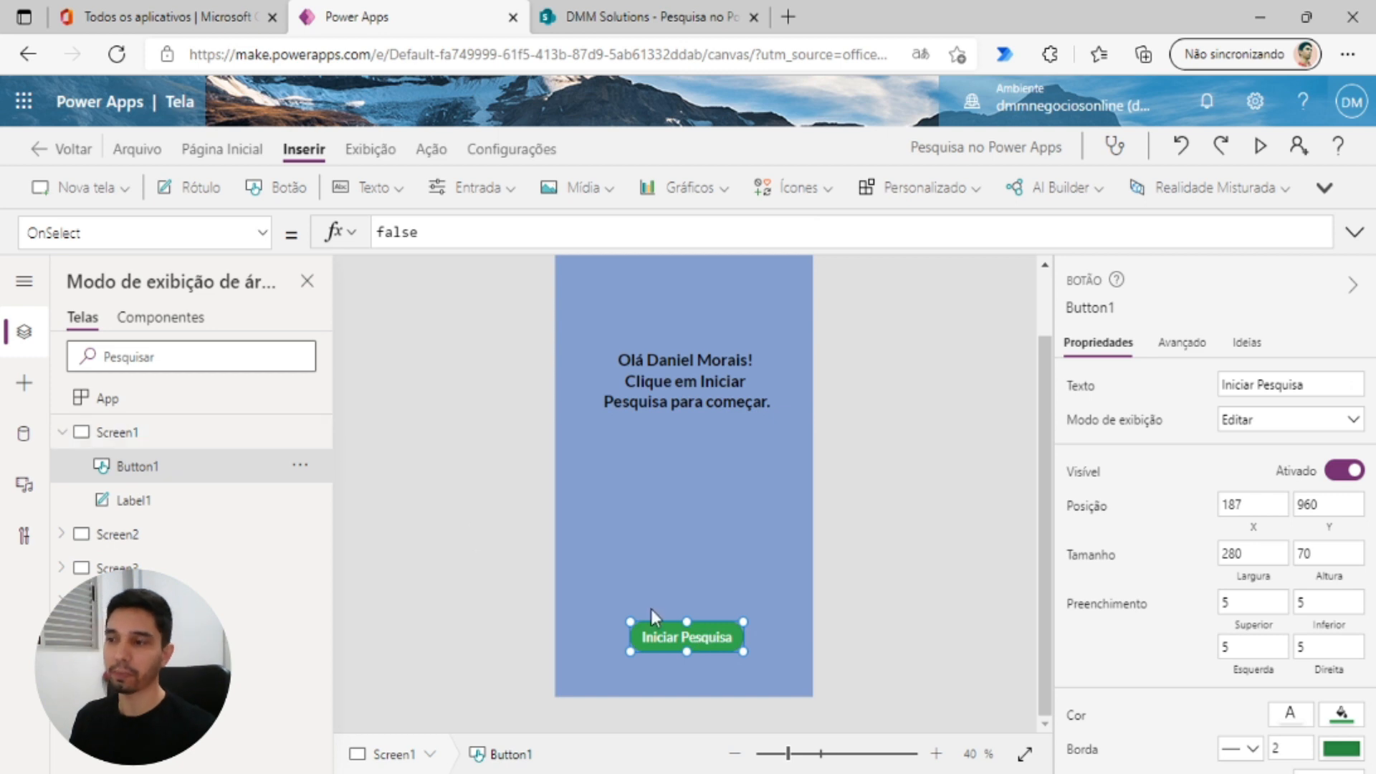
double_click(400, 230)
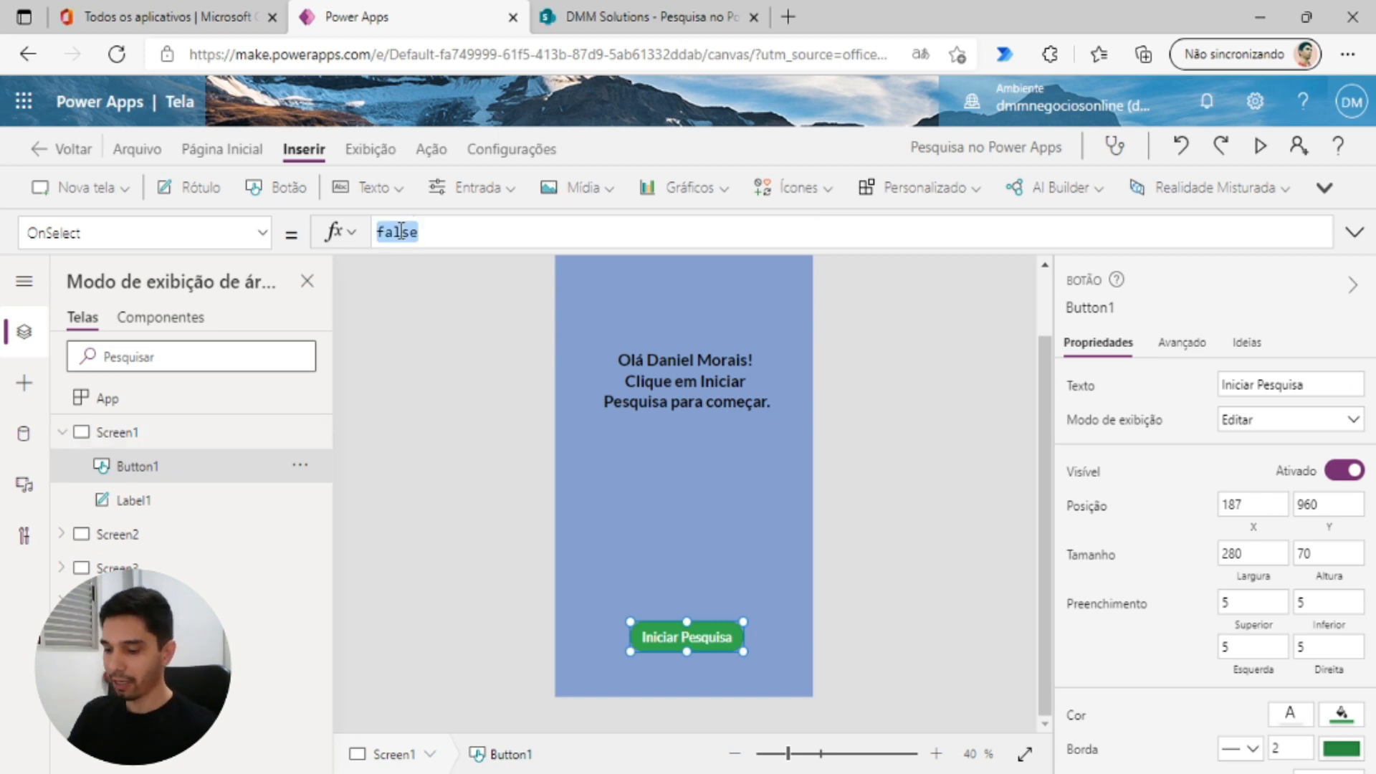
key(BackSpace)
text(Na)
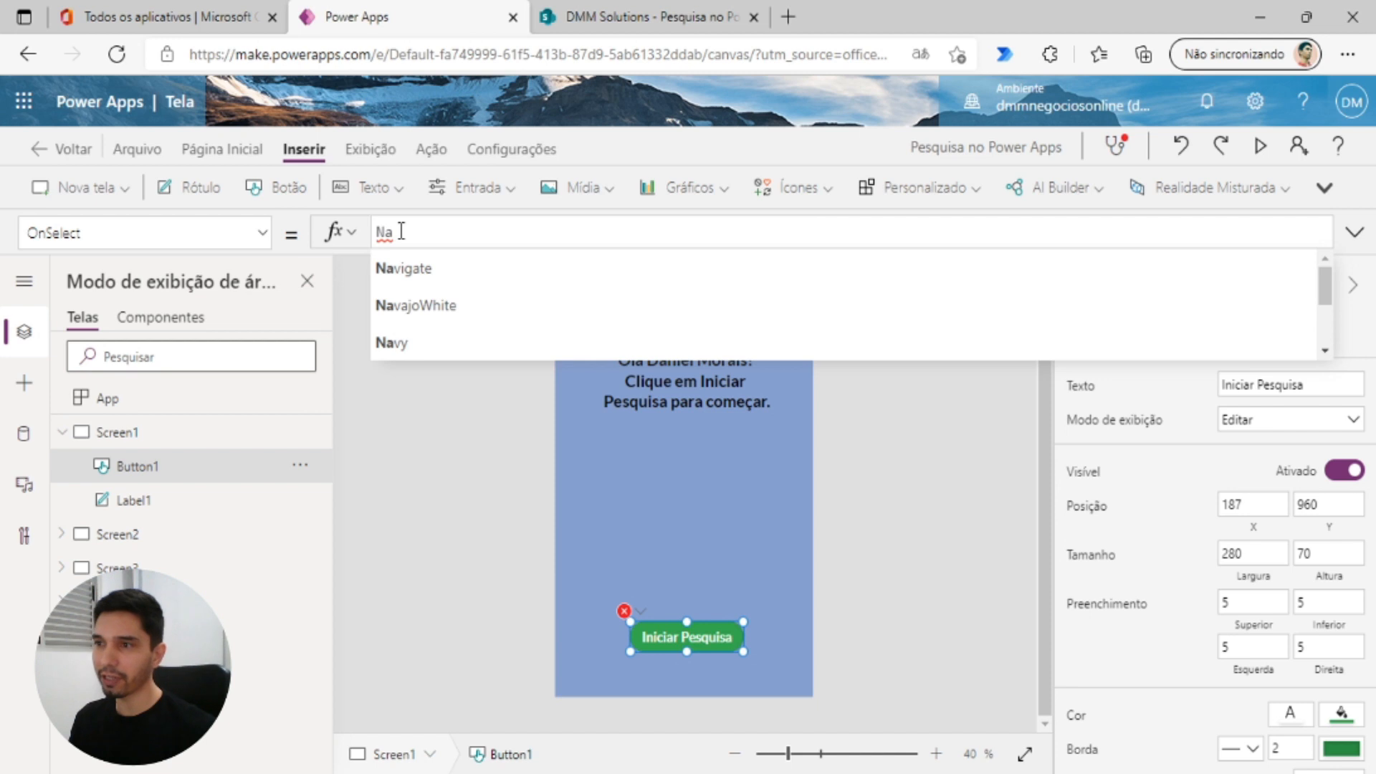
click(428, 283)
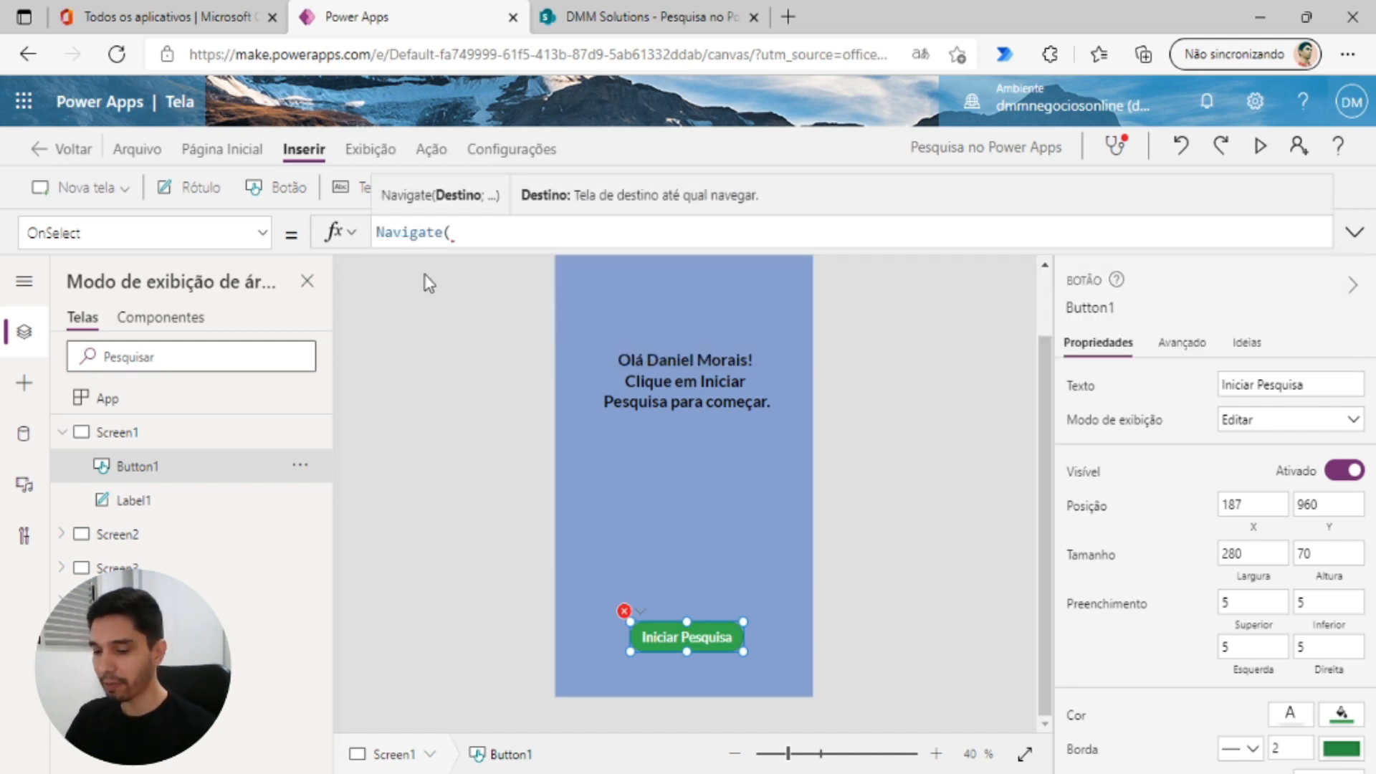
text(scre)
click(425, 280)
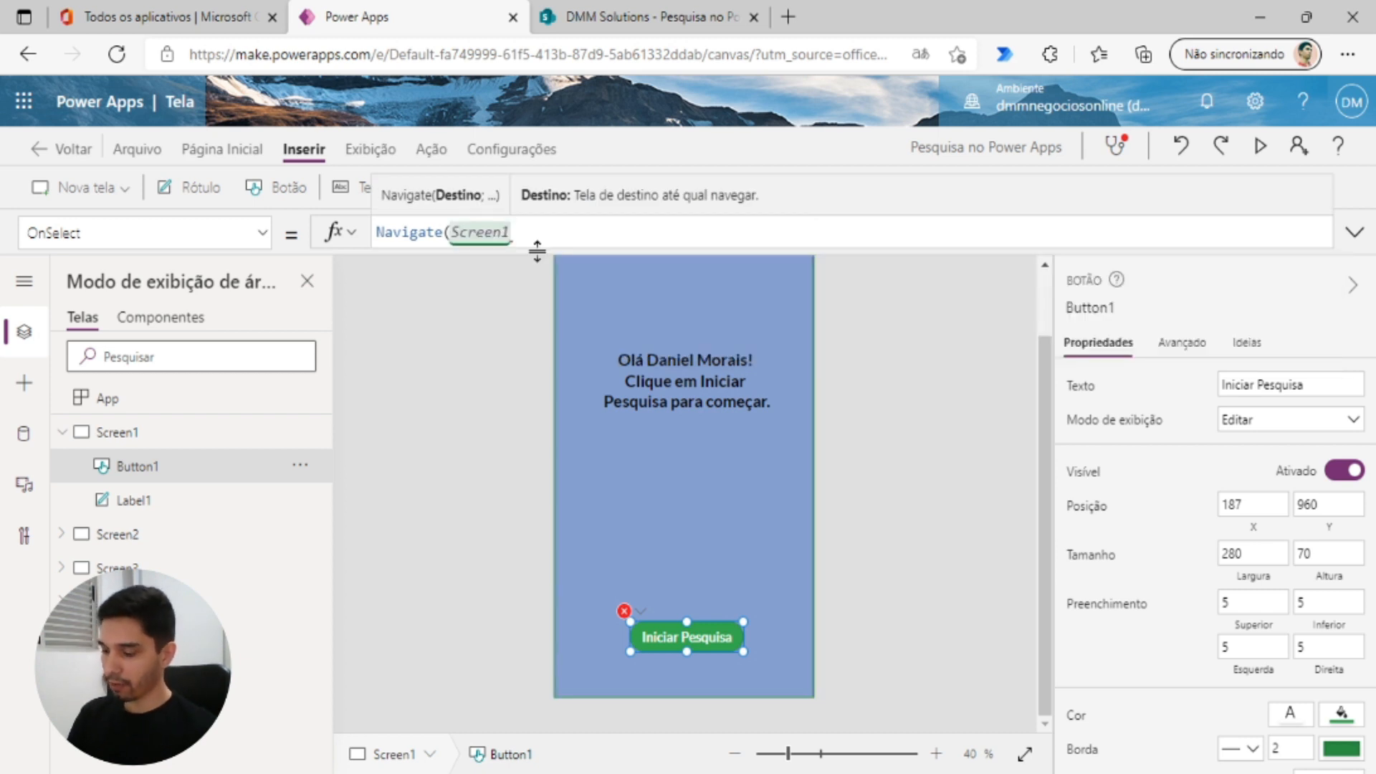
text(;)
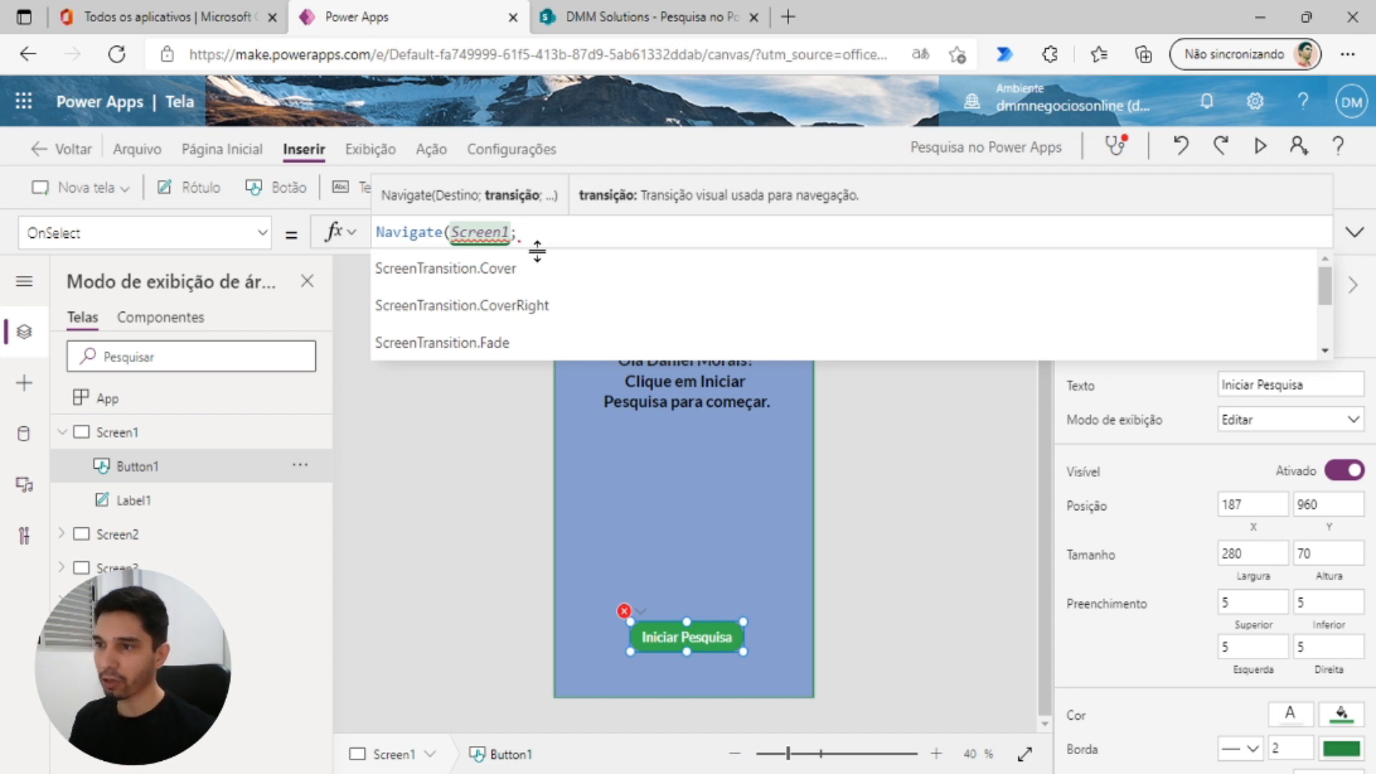
click(530, 341)
text())
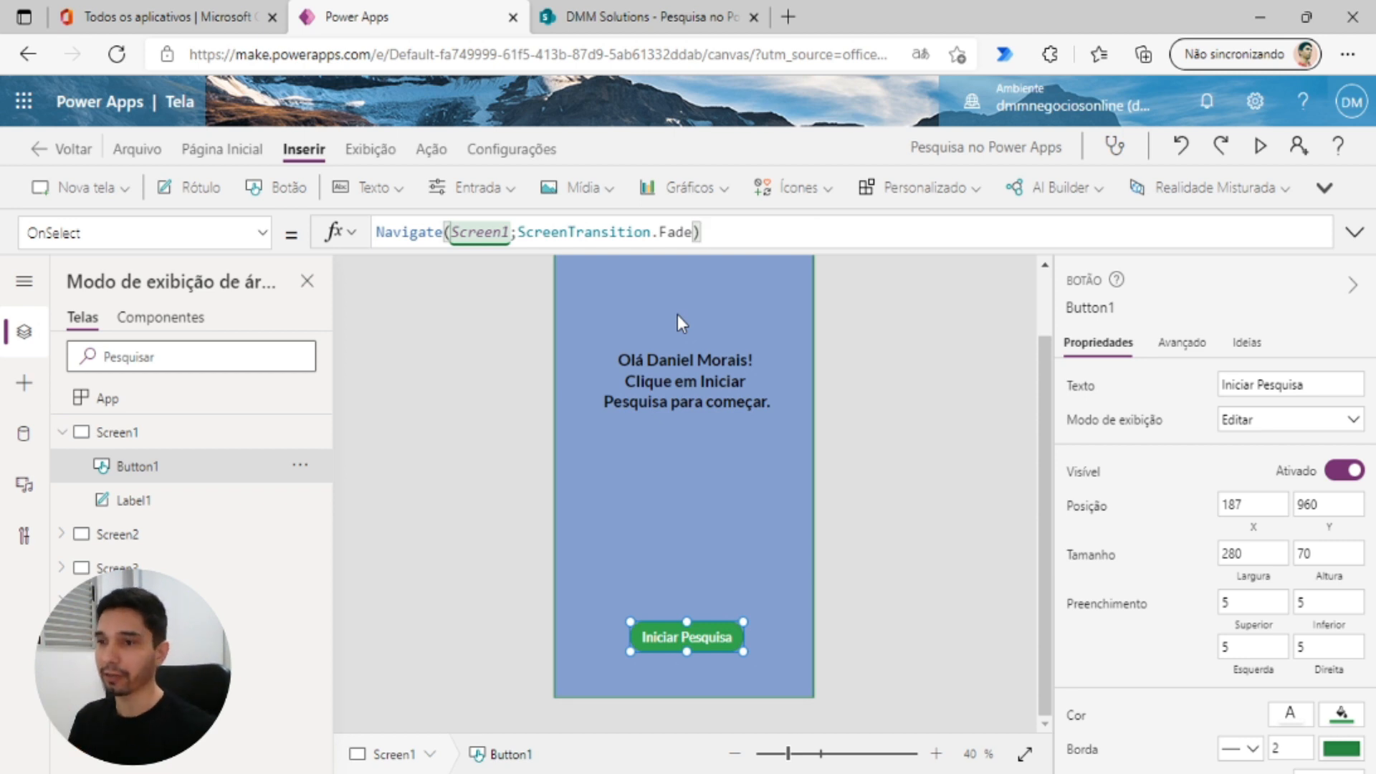
- Correct the Iniciar Pesquisa button's OnSelect formula to Navigate(Screen2;Fade)
click(670, 629)
double_click(508, 235)
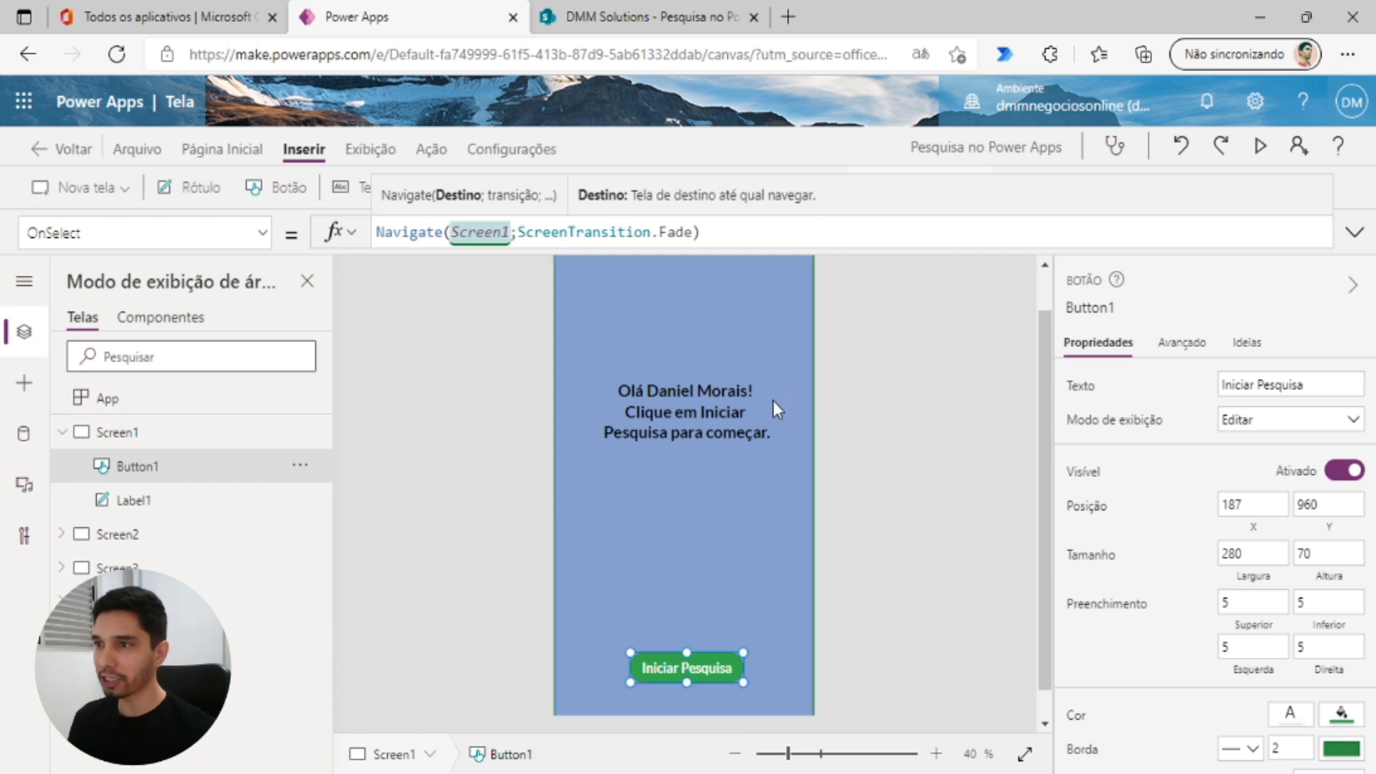
key(BackSpace)
text(2)
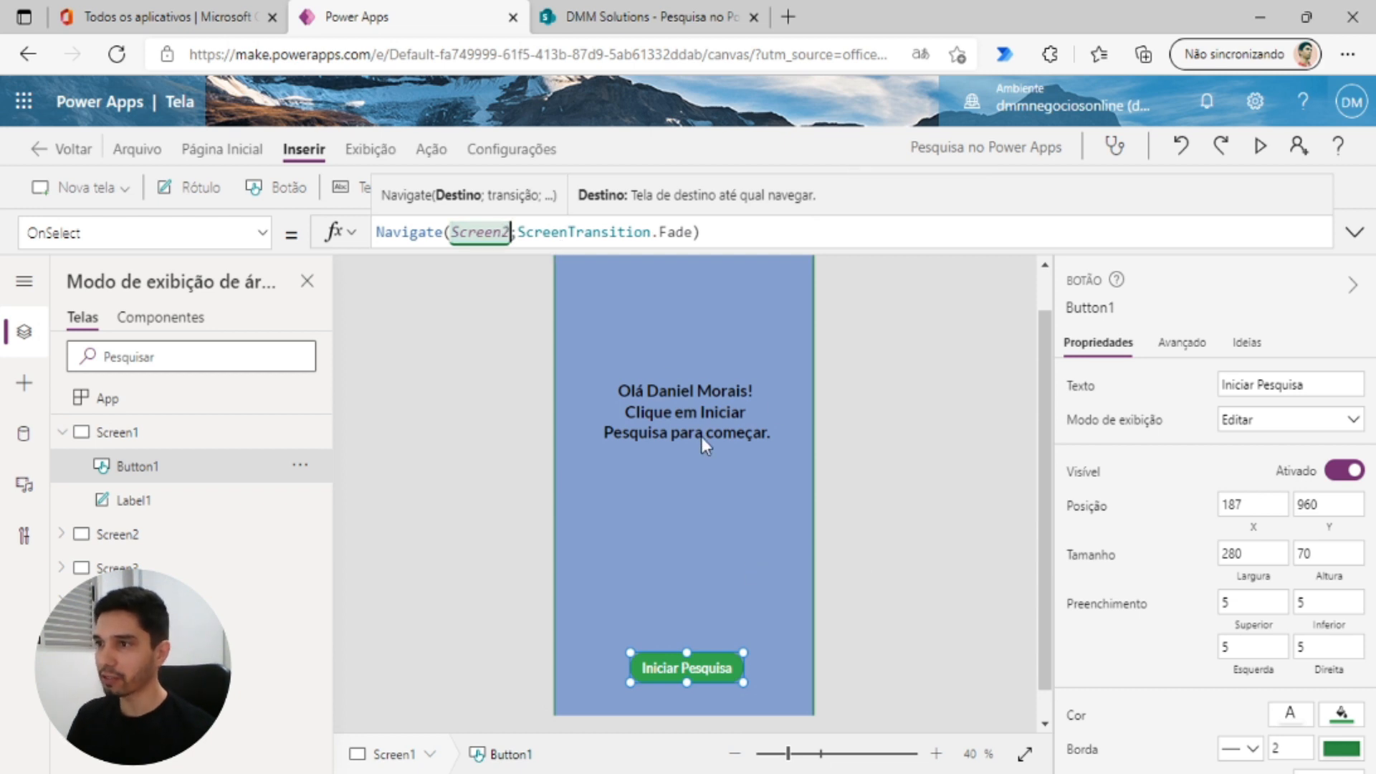
- Preview the app, test the Iniciar Pesquisa button, and close the preview
click(1262, 169)
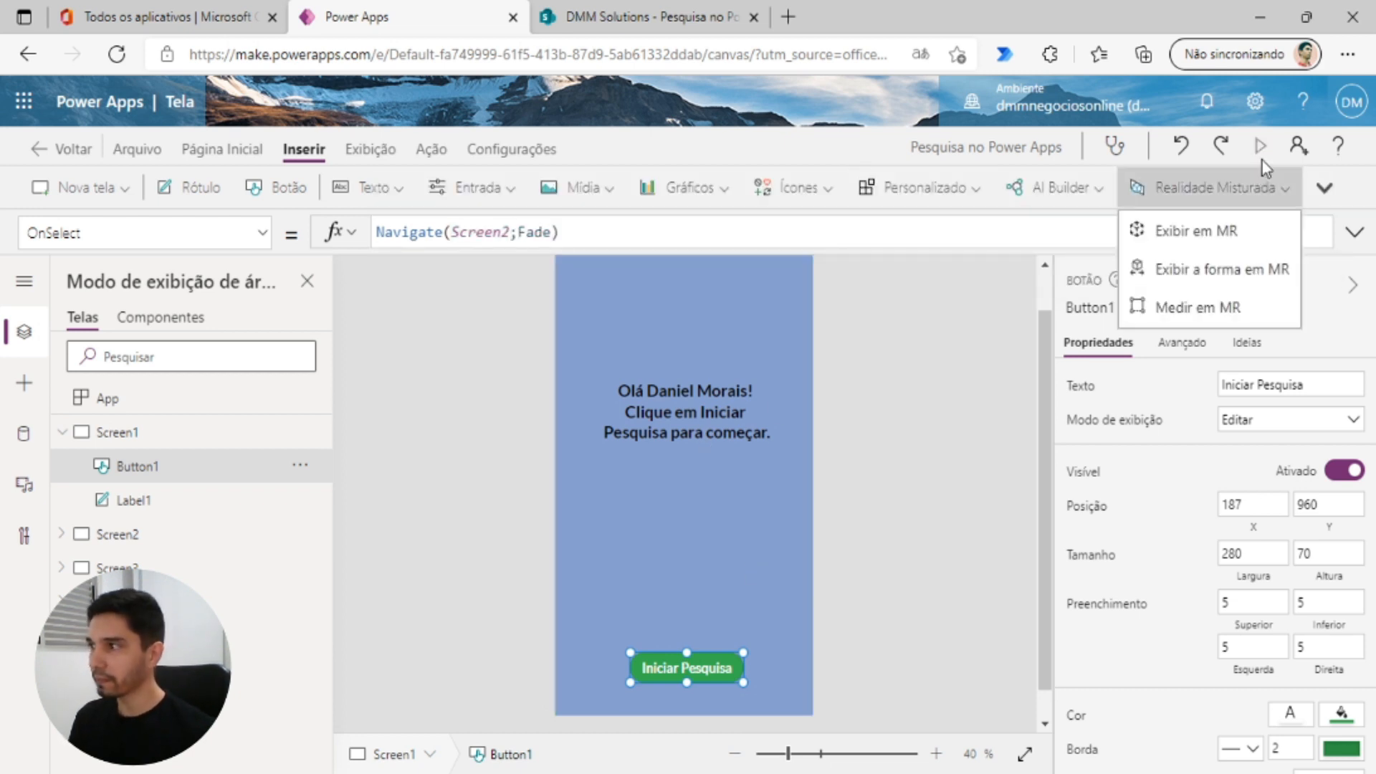
click(1261, 155)
click(700, 689)
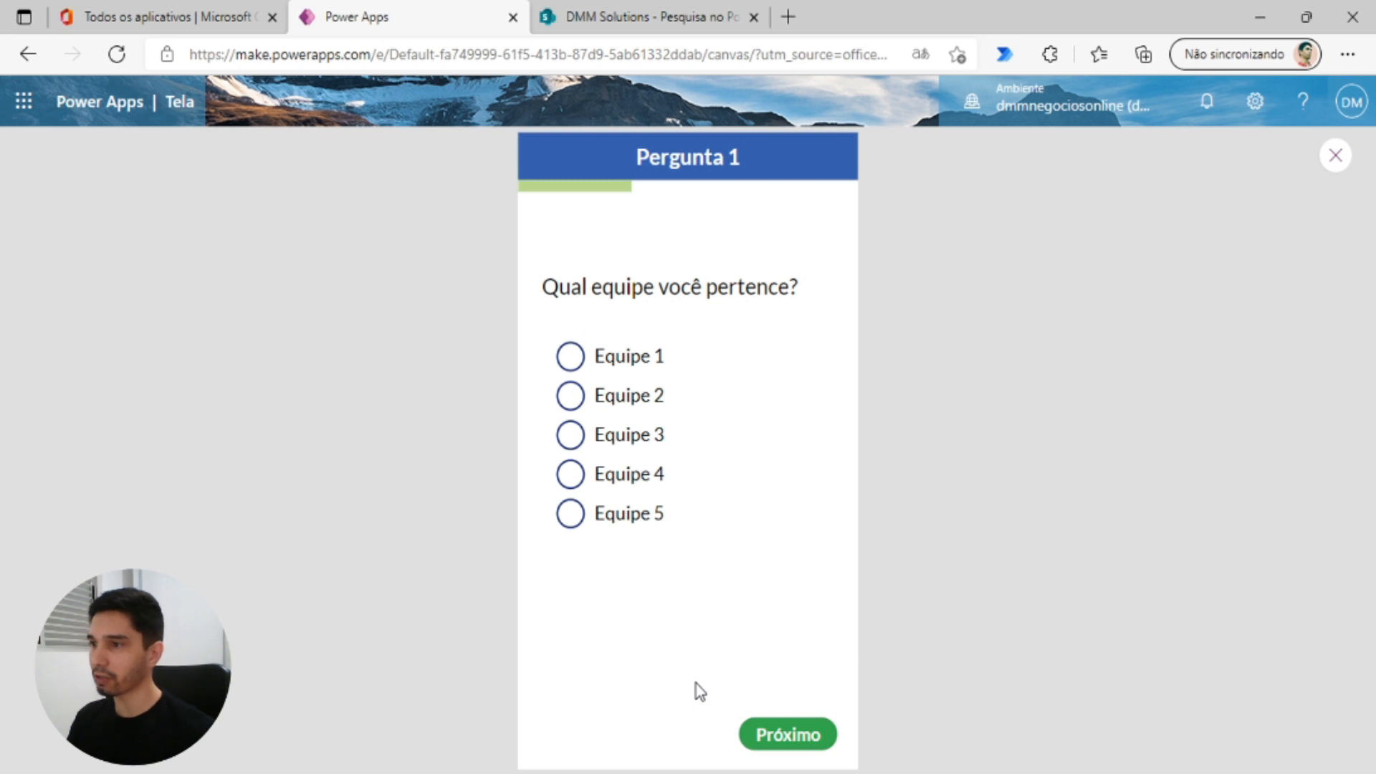
click(1335, 155)
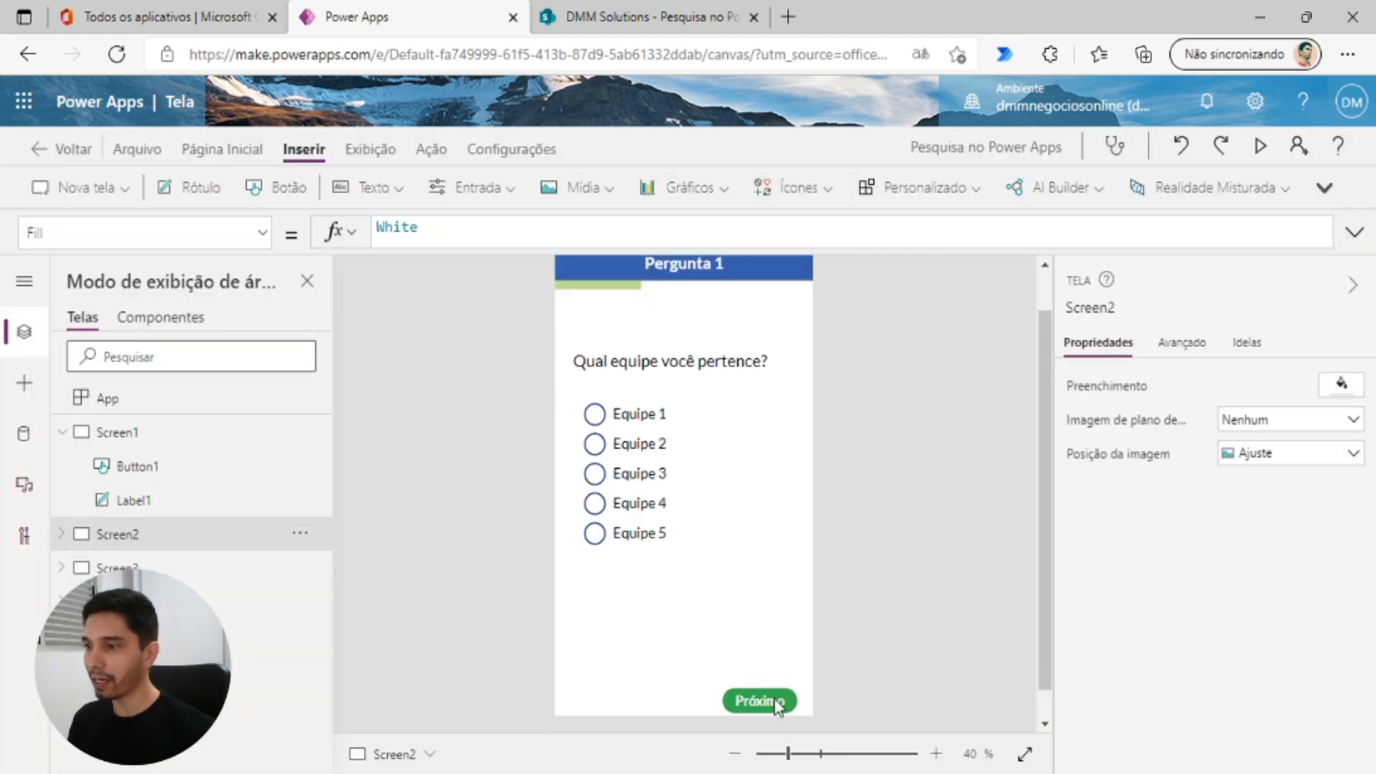
- Set the OnSelect action of the Próximo button on Screen2 to Navigate(Screen3;Fade)
scroll(802, 622, down, 1)
scroll(834, 579, down, 1)
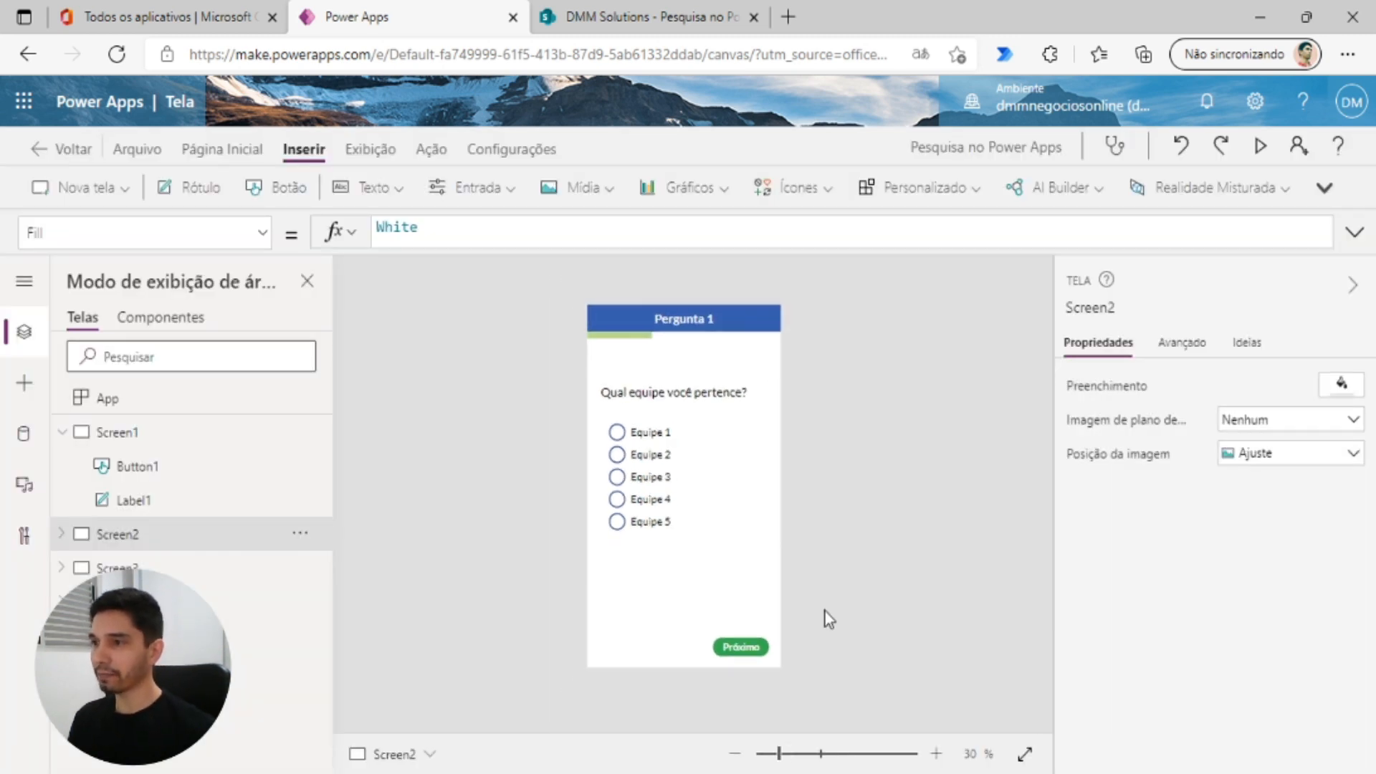
click(742, 647)
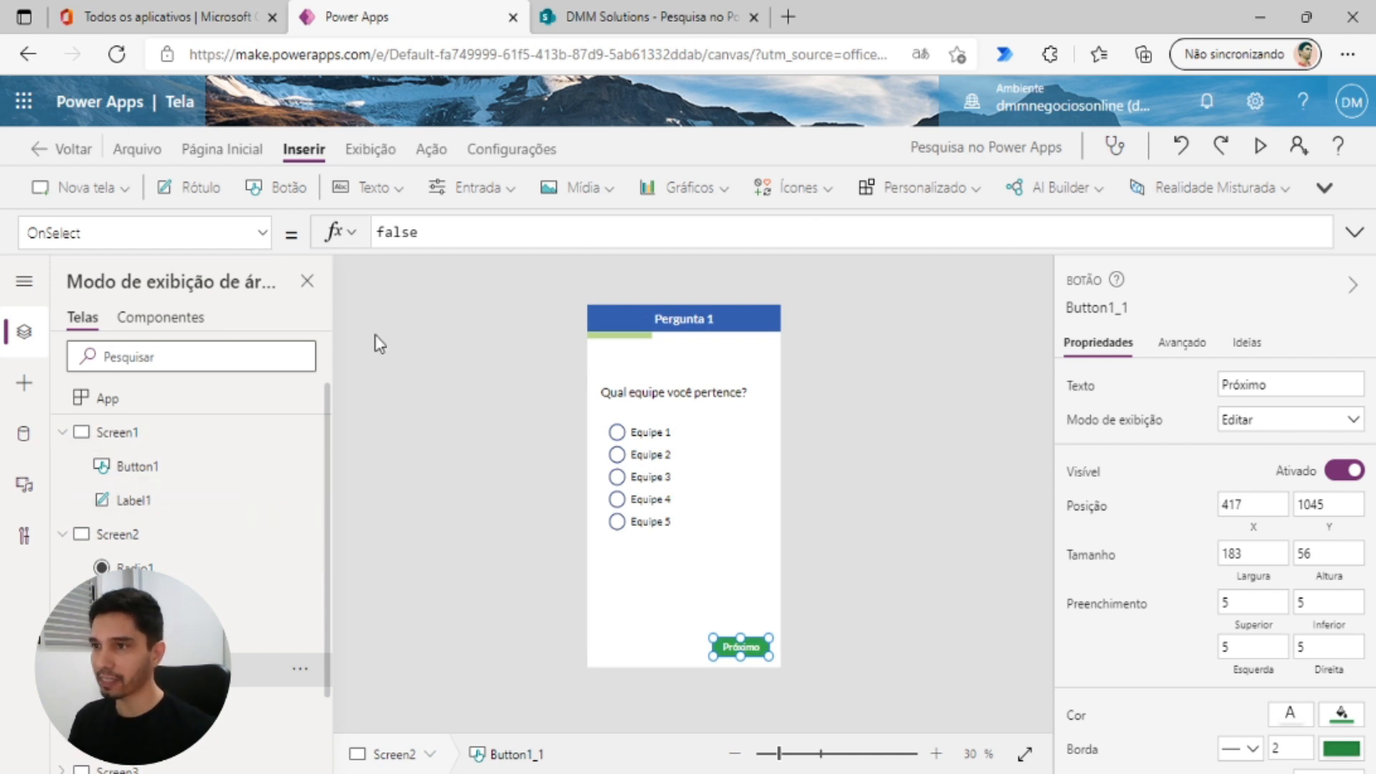
double_click(409, 228)
text(Nav)
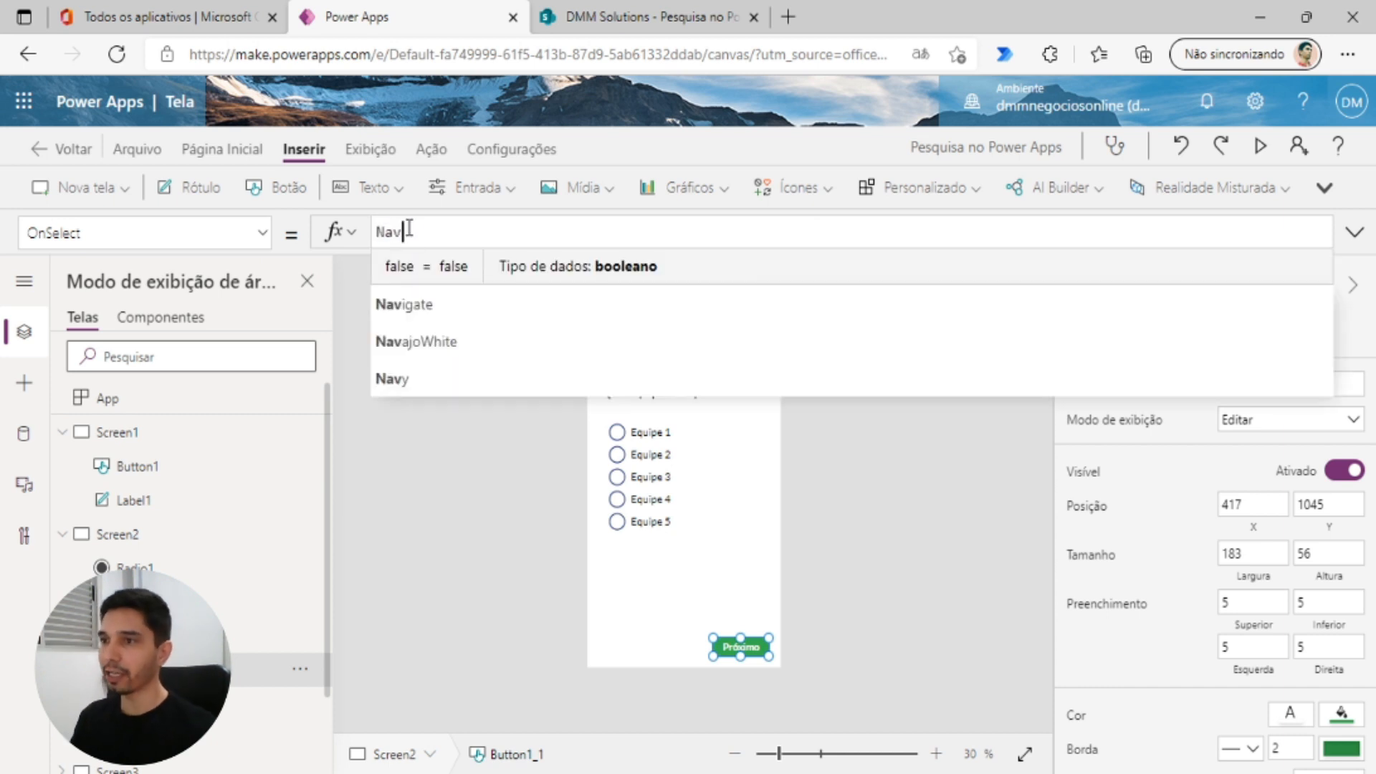
click(438, 271)
text(Scre)
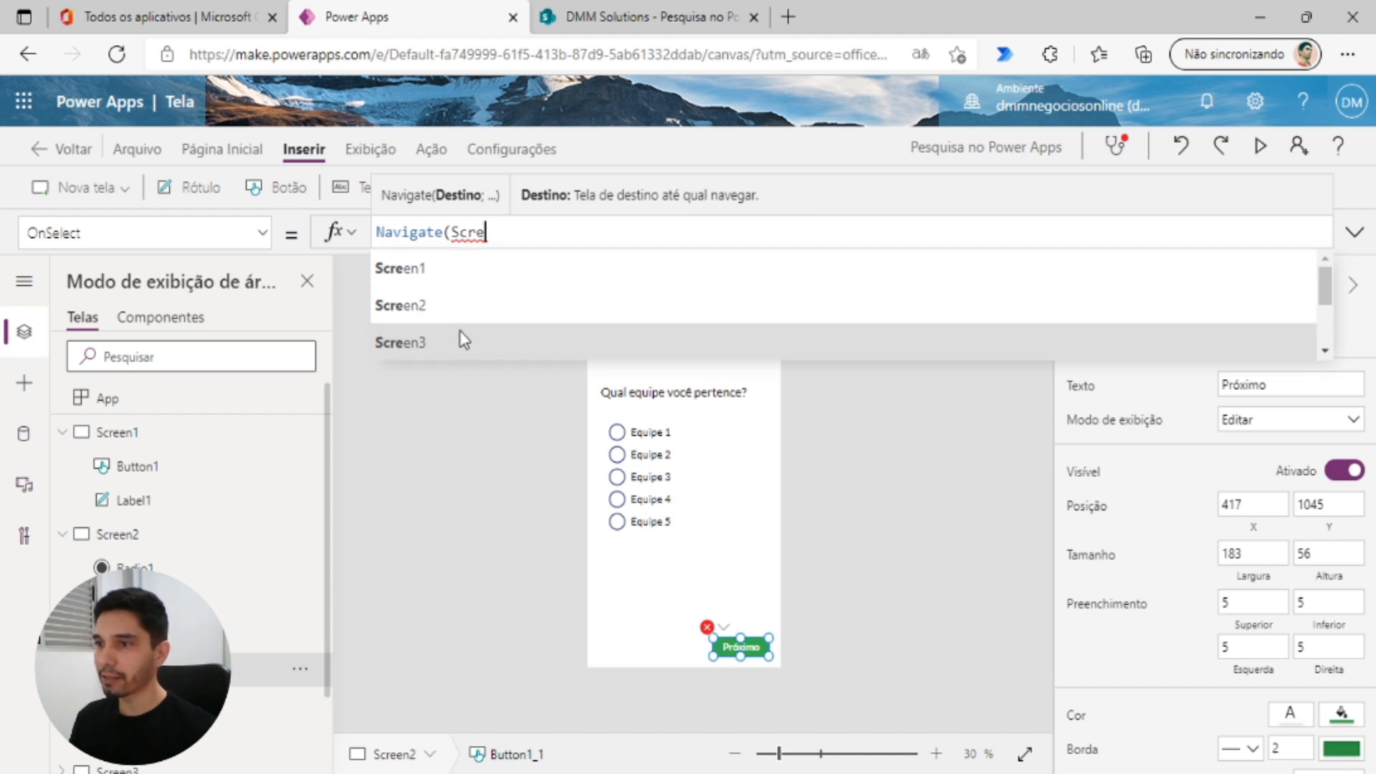
click(461, 339)
text(;Fade)
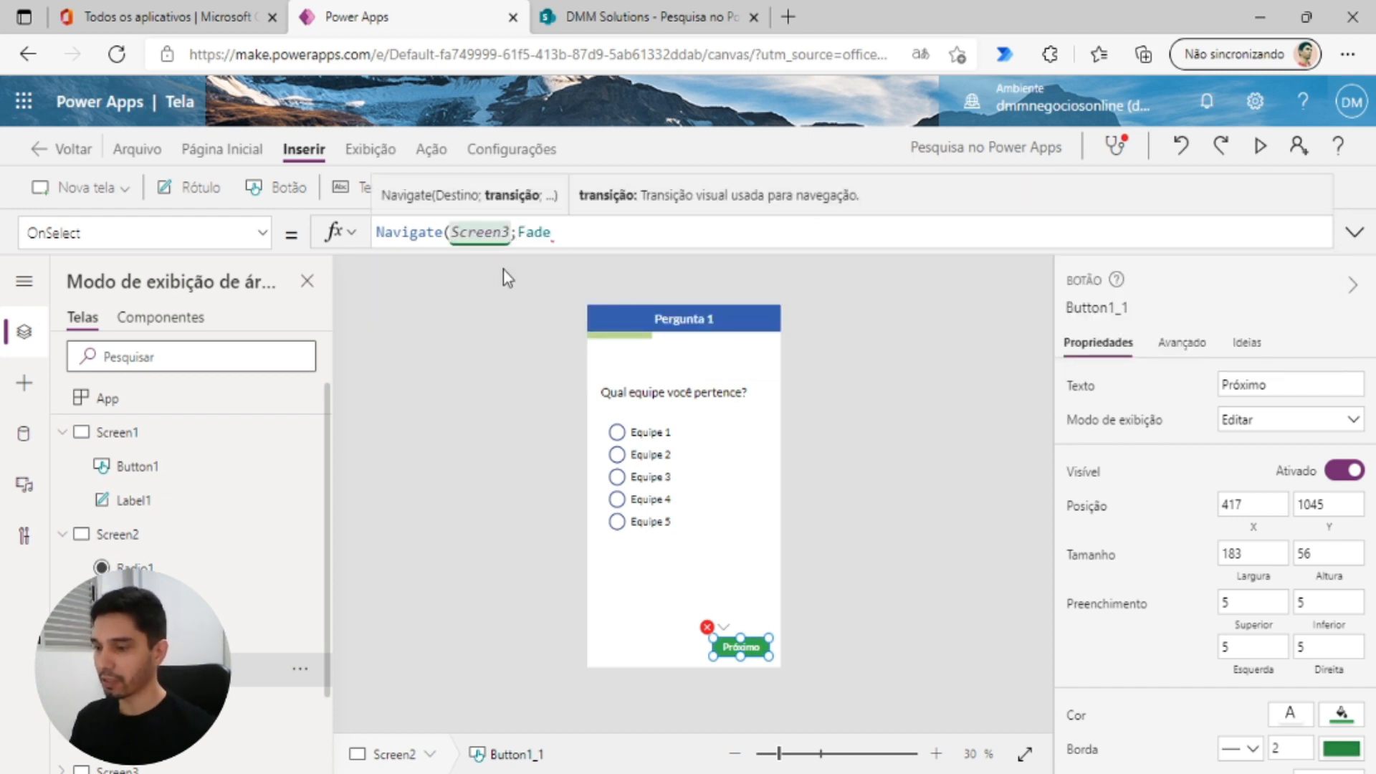
text())
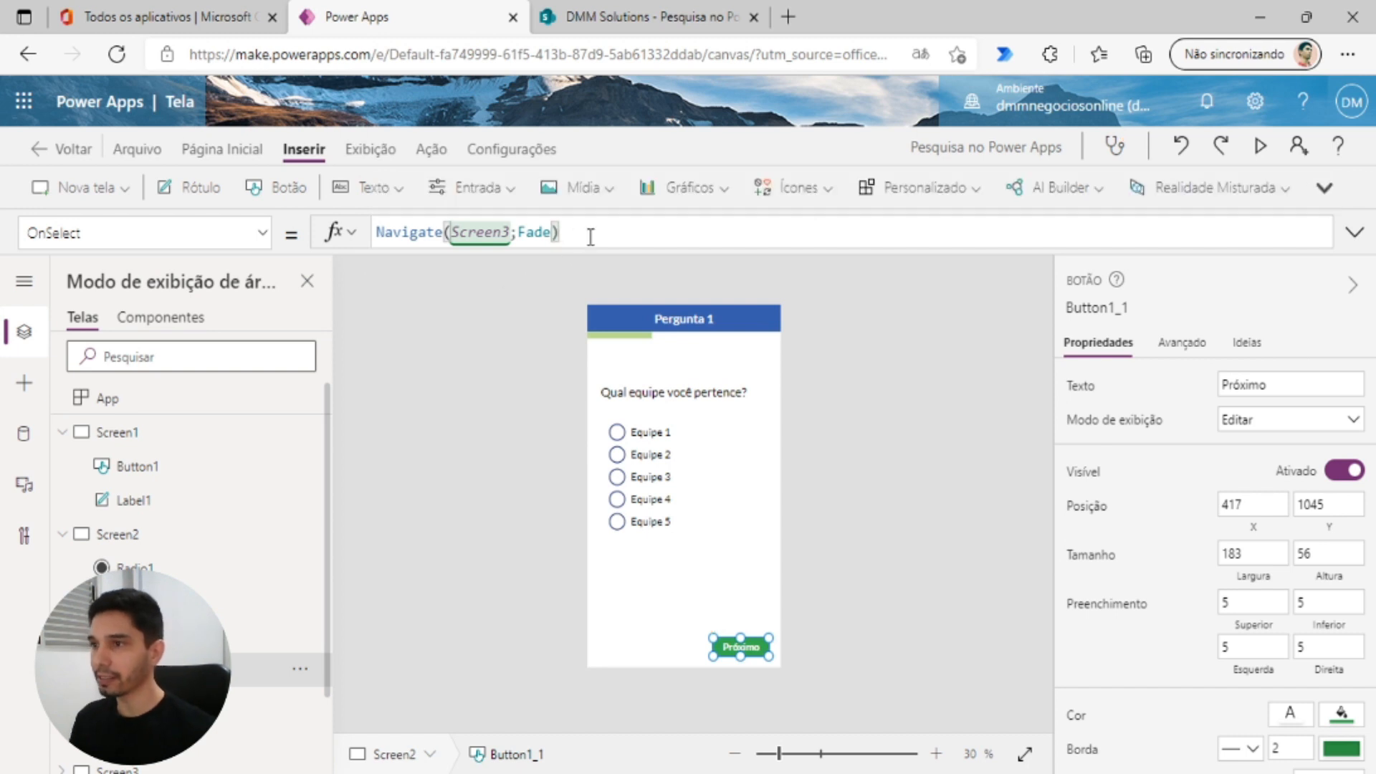
- Copy the Navigate formula to the OnSelect action of Screen3's Próximo button and make Screen4 its destination
triple_click(378, 233)
key(ctrl+c)
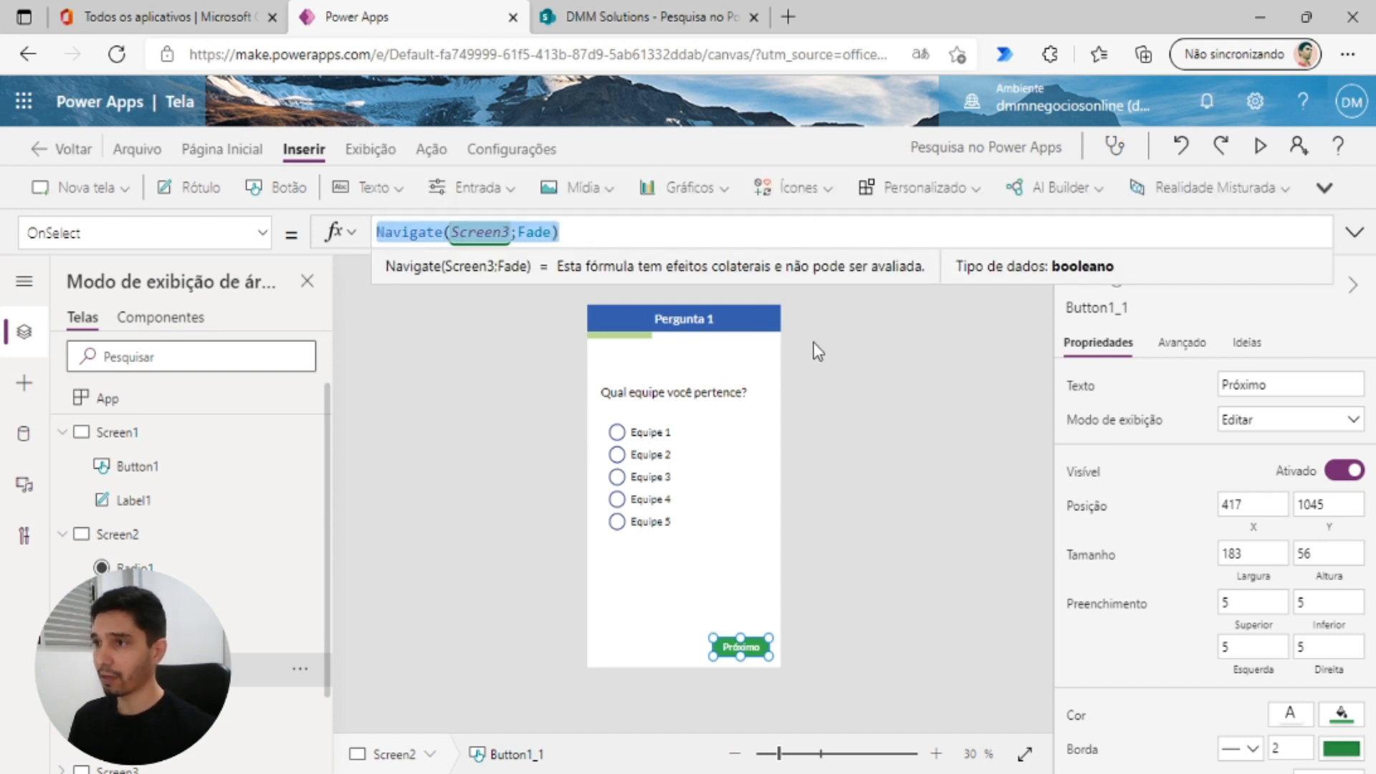
click(63, 534)
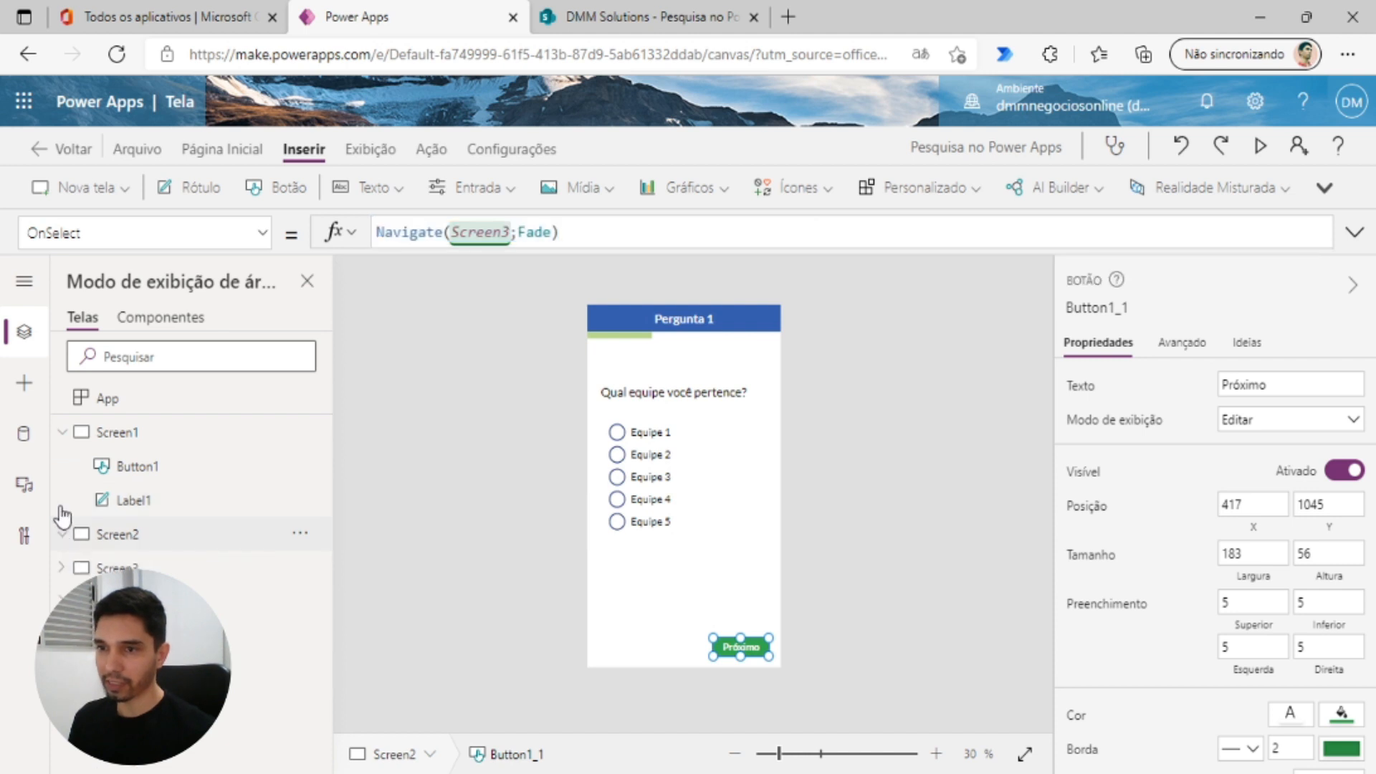
click(62, 432)
click(126, 499)
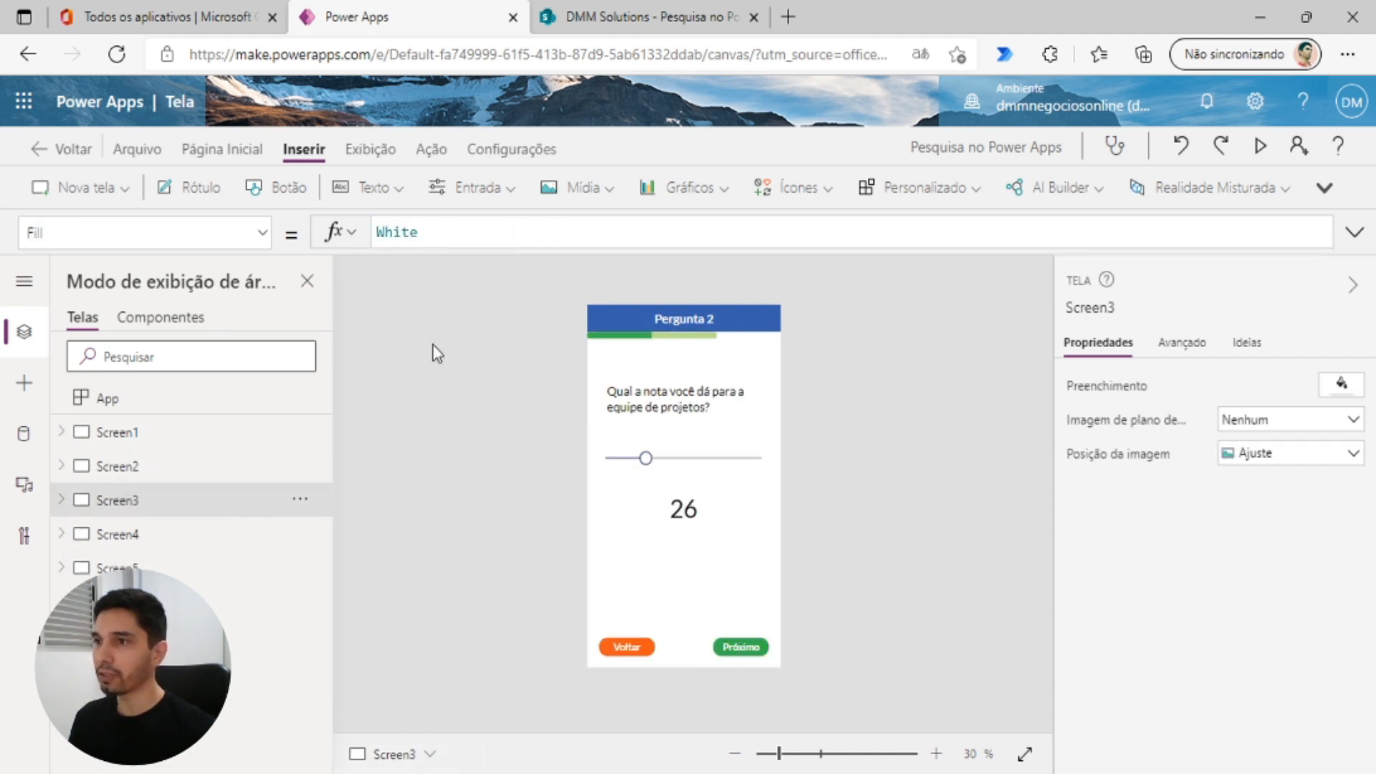
click(745, 651)
double_click(399, 233)
key(ctrl+v)
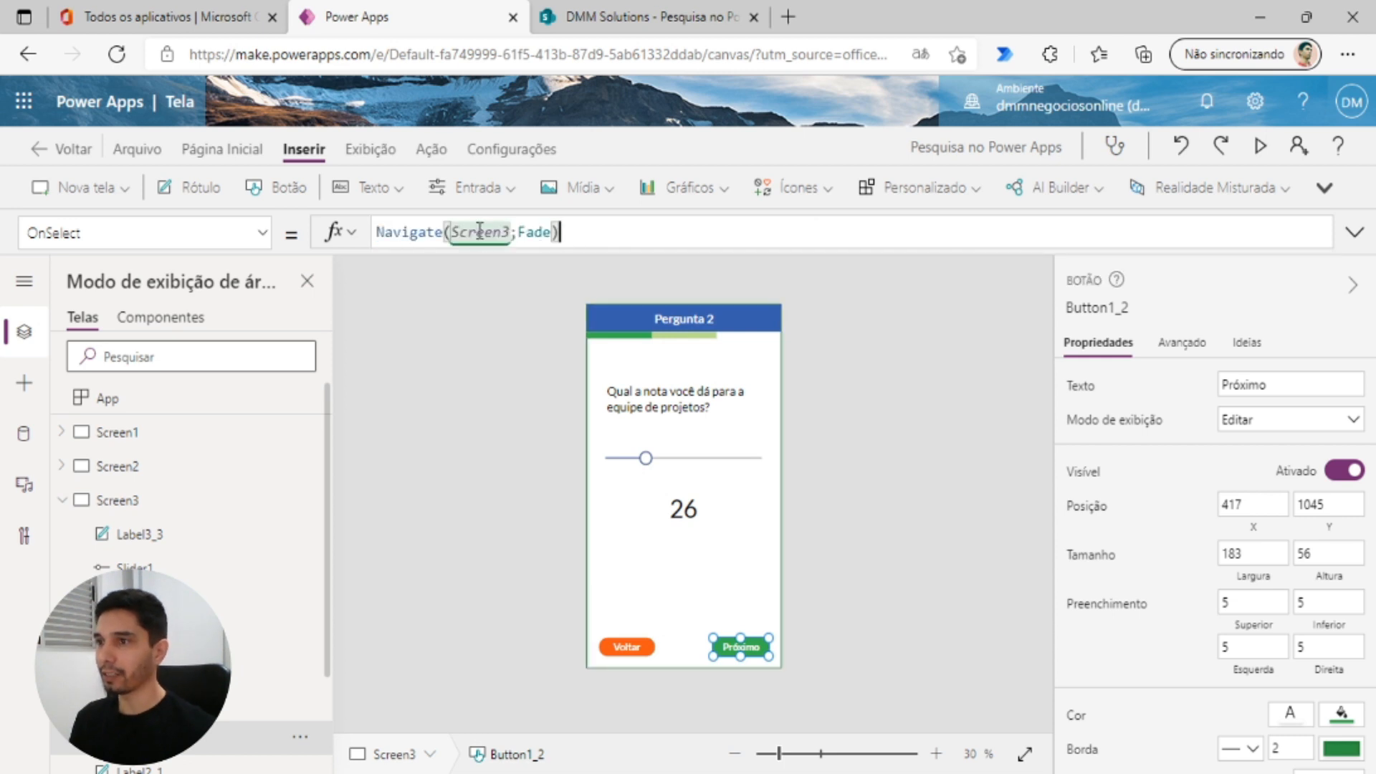
click(510, 230)
key(BackSpace)
text(4)
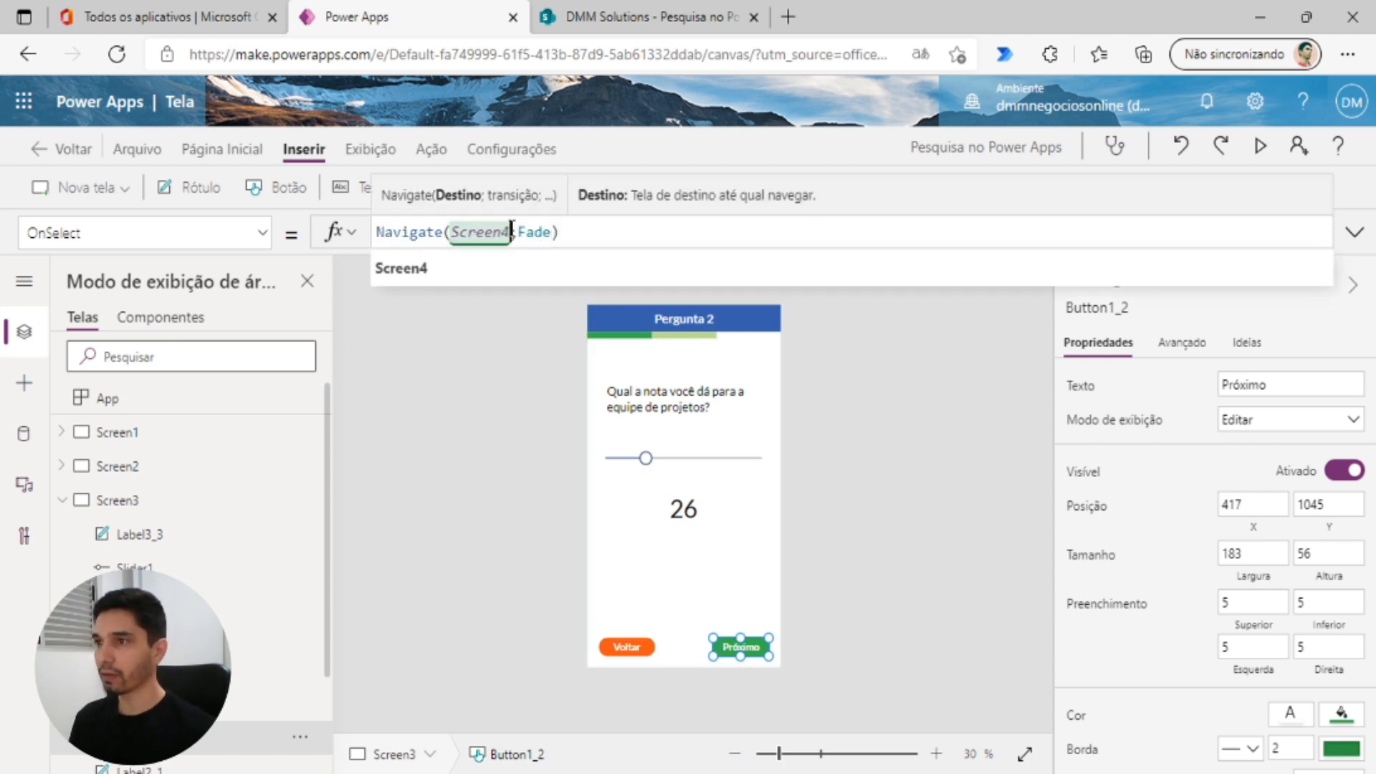
- Set the OnSelect action of the Concluir button on Screen4 to Navigate(Screen5;Fade)
click(77, 506)
click(127, 536)
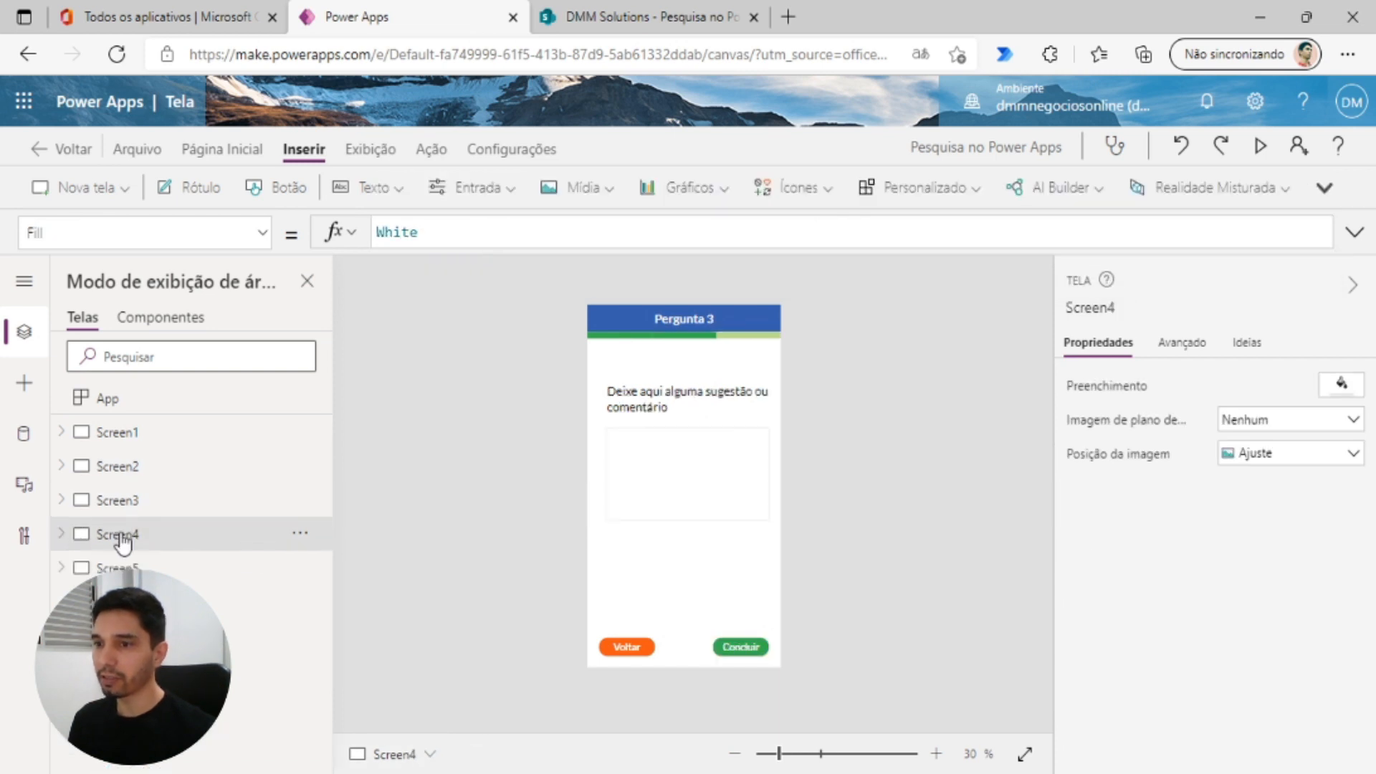
click(753, 648)
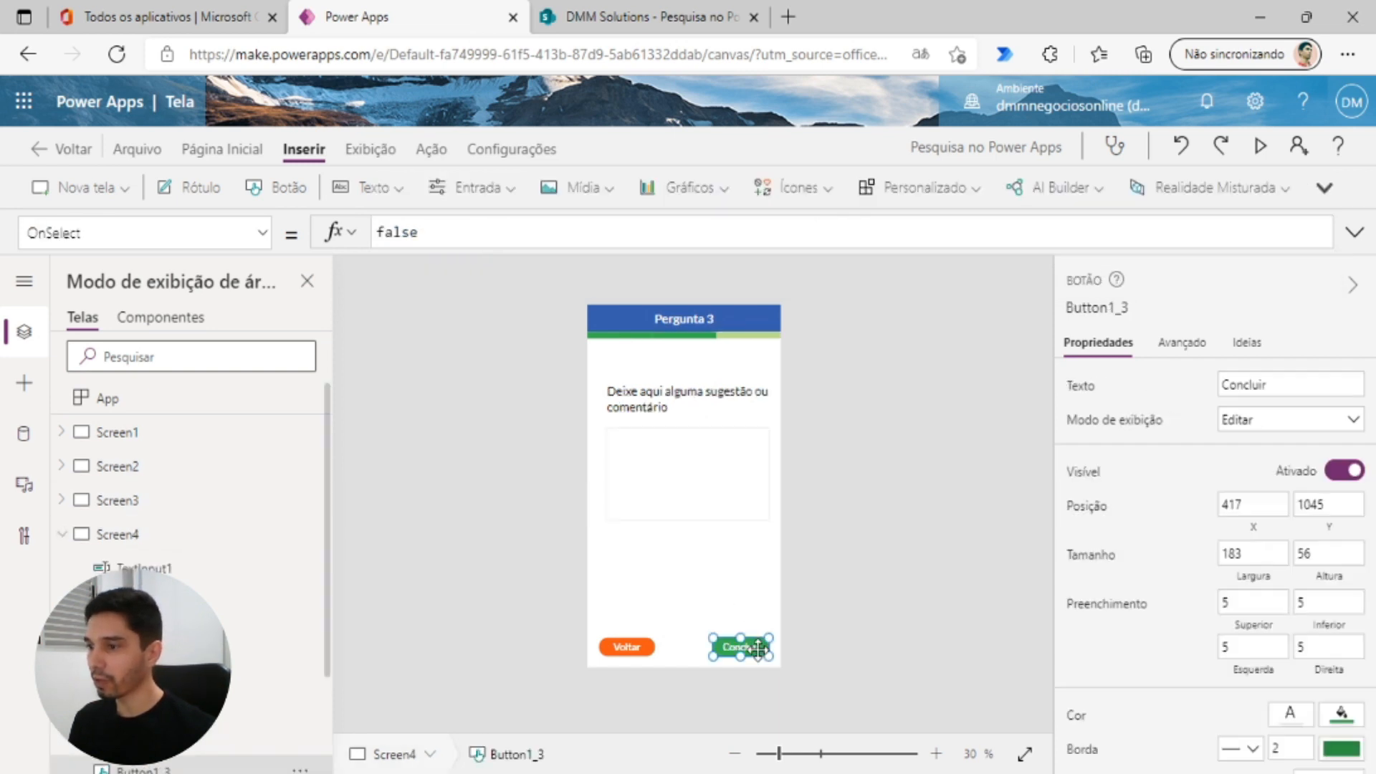
double_click(392, 231)
text(Navigate(Screen1;Fade))
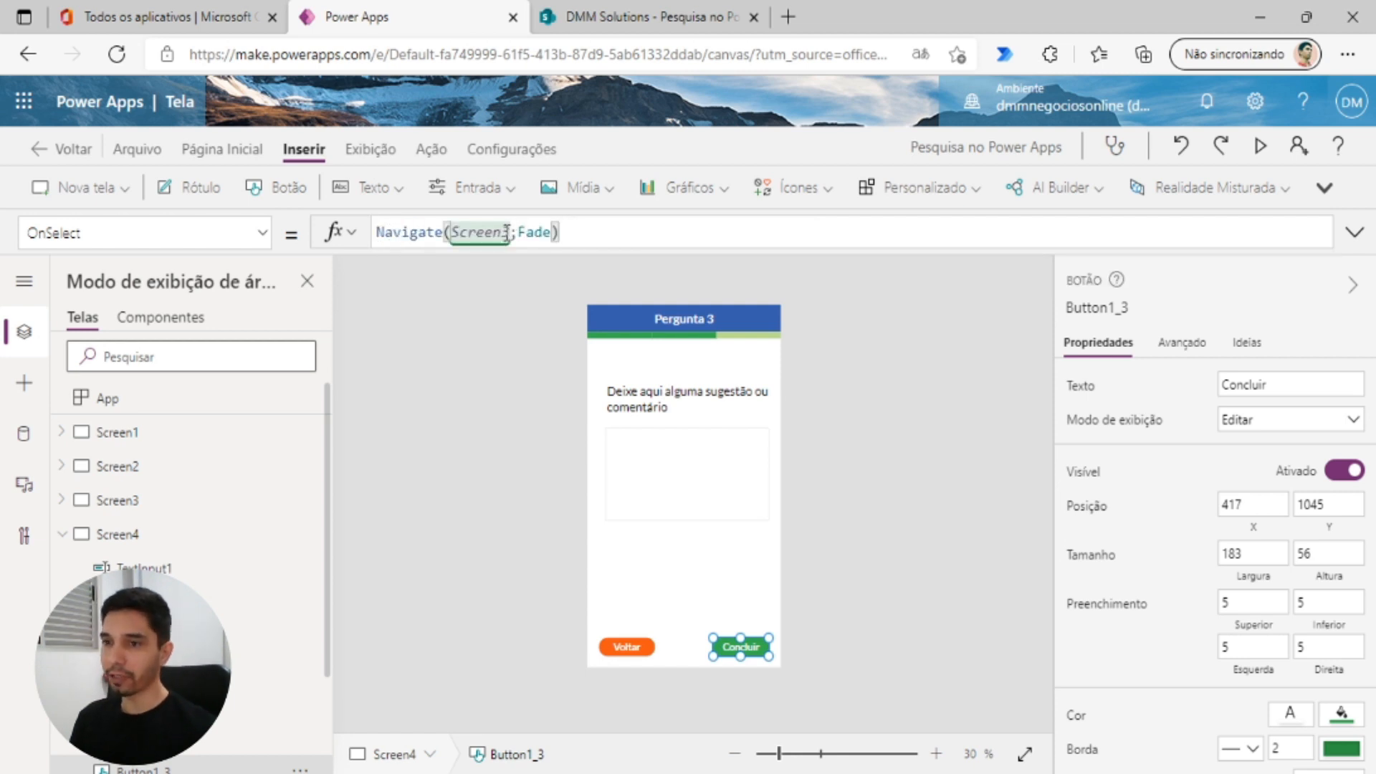
click(508, 232)
key(BackSpace)
text(5)
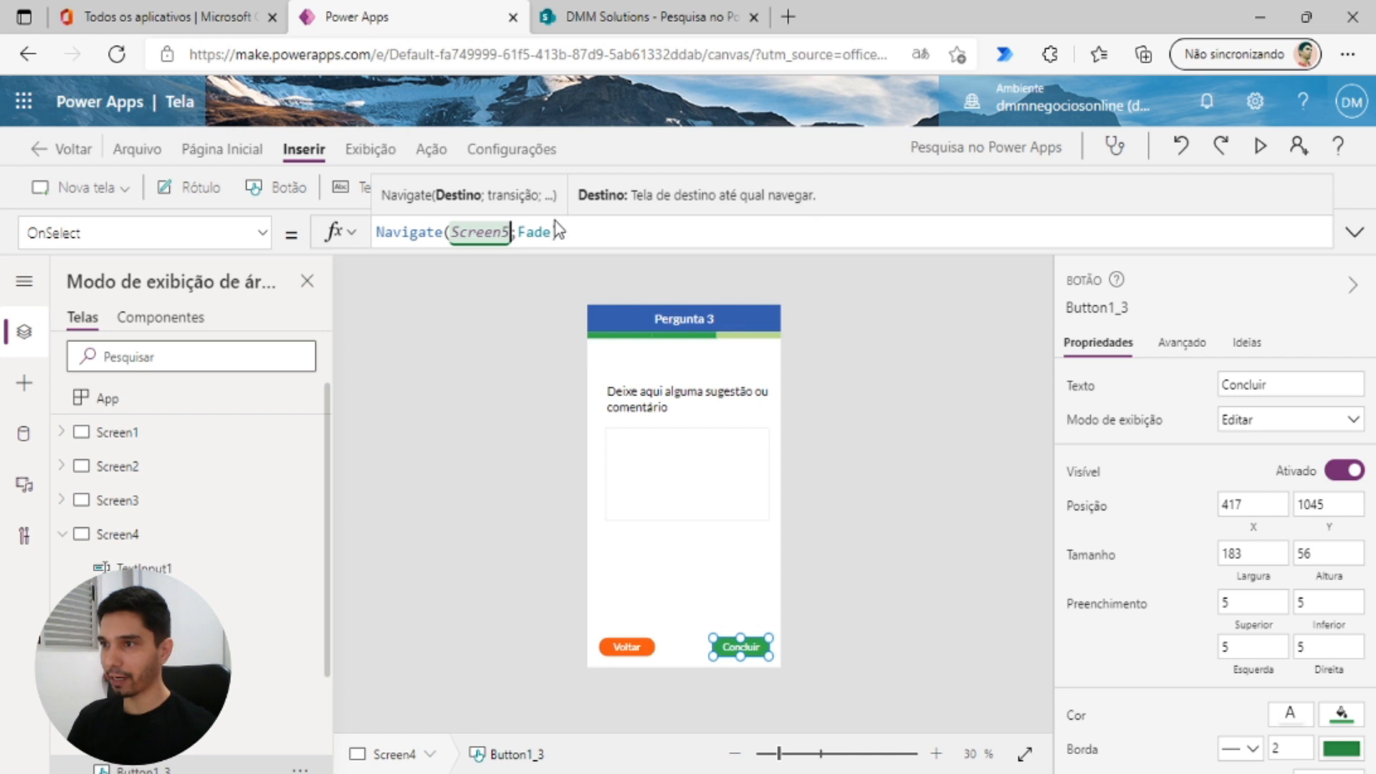
- Preview the app from Screen1, go forward through all three questions to the completion screen, and close the preview
click(63, 535)
click(117, 432)
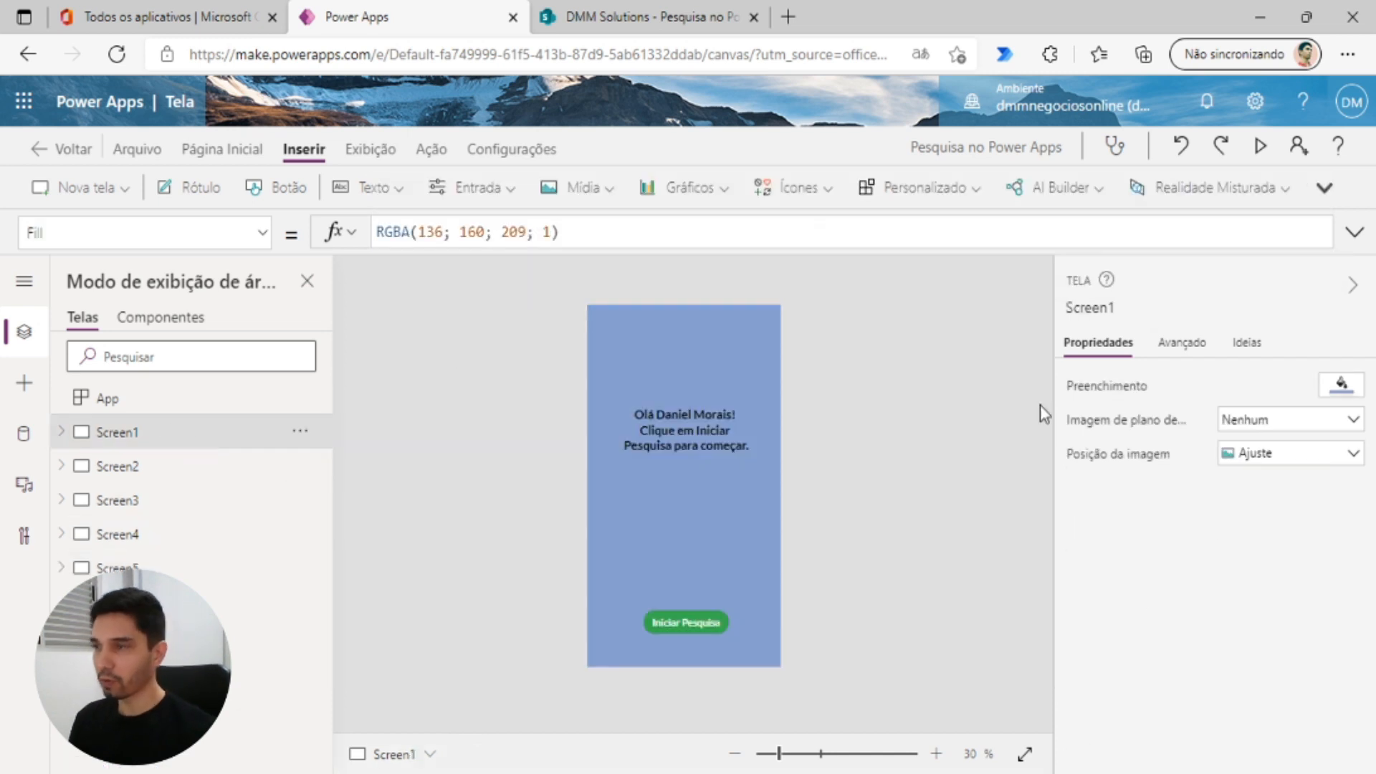
click(1261, 147)
click(728, 700)
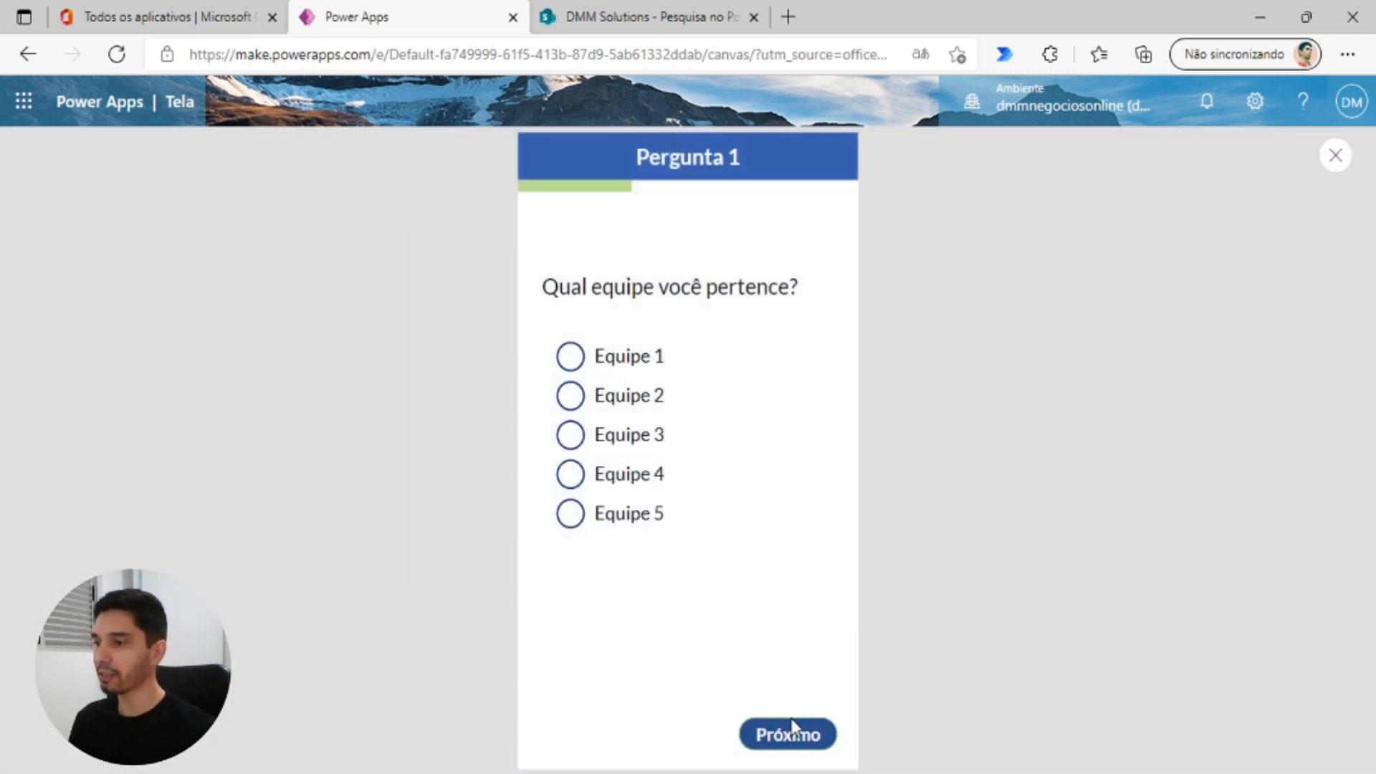
click(804, 742)
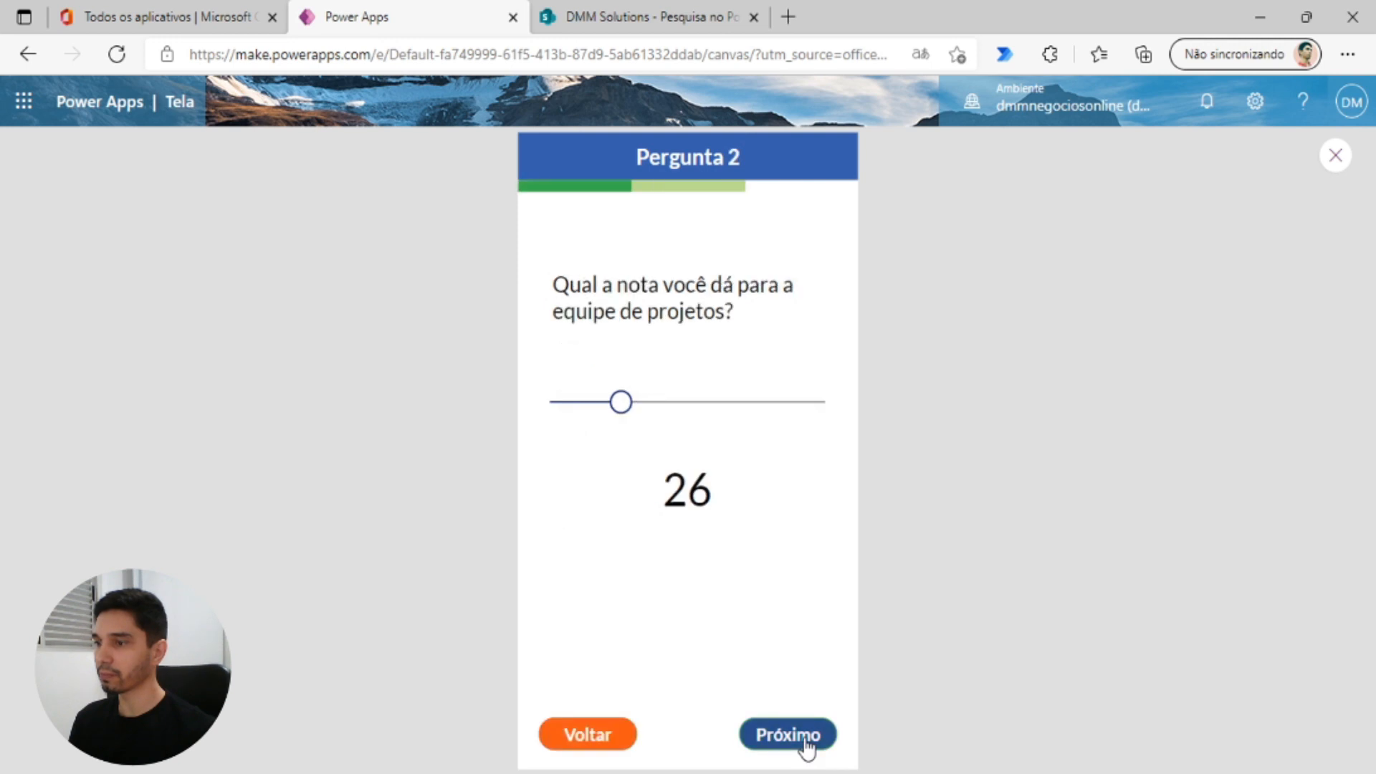
click(808, 744)
click(804, 742)
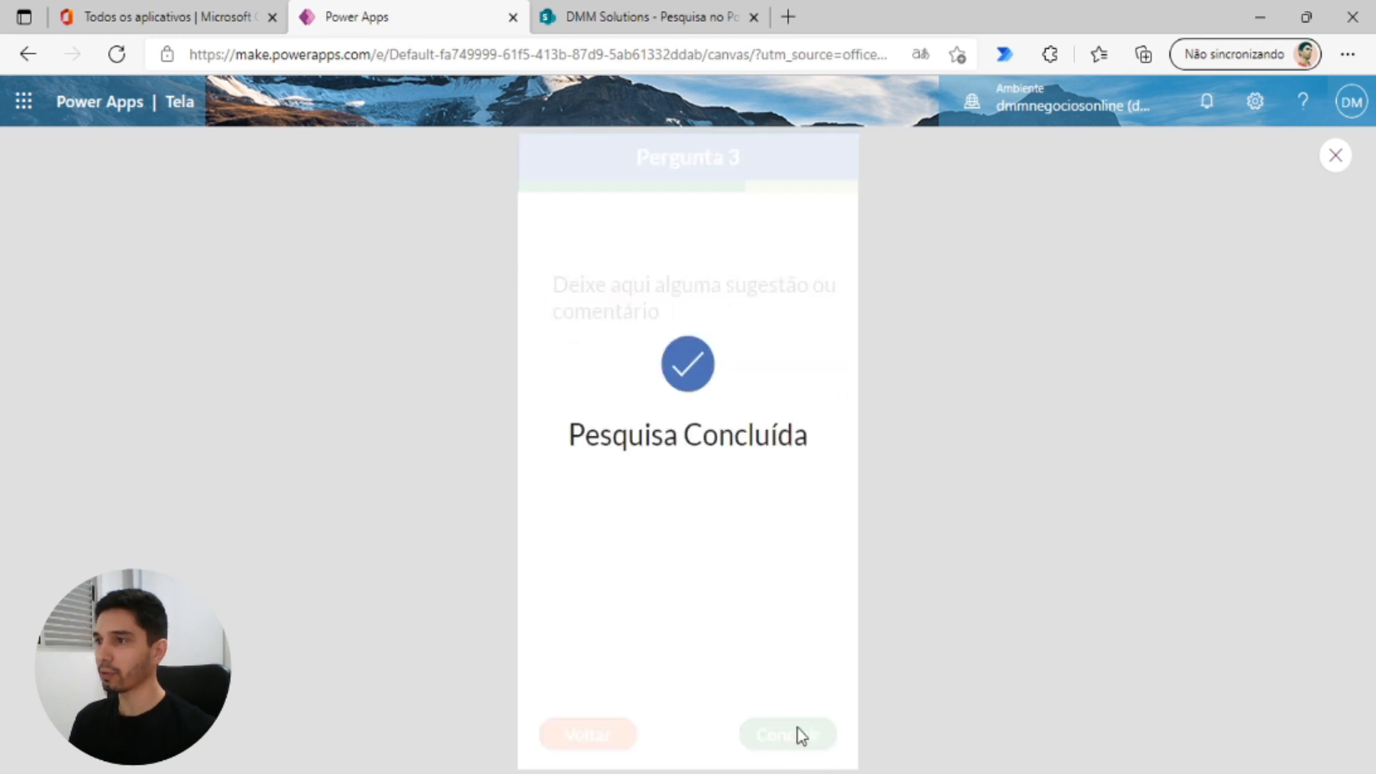
click(1331, 162)
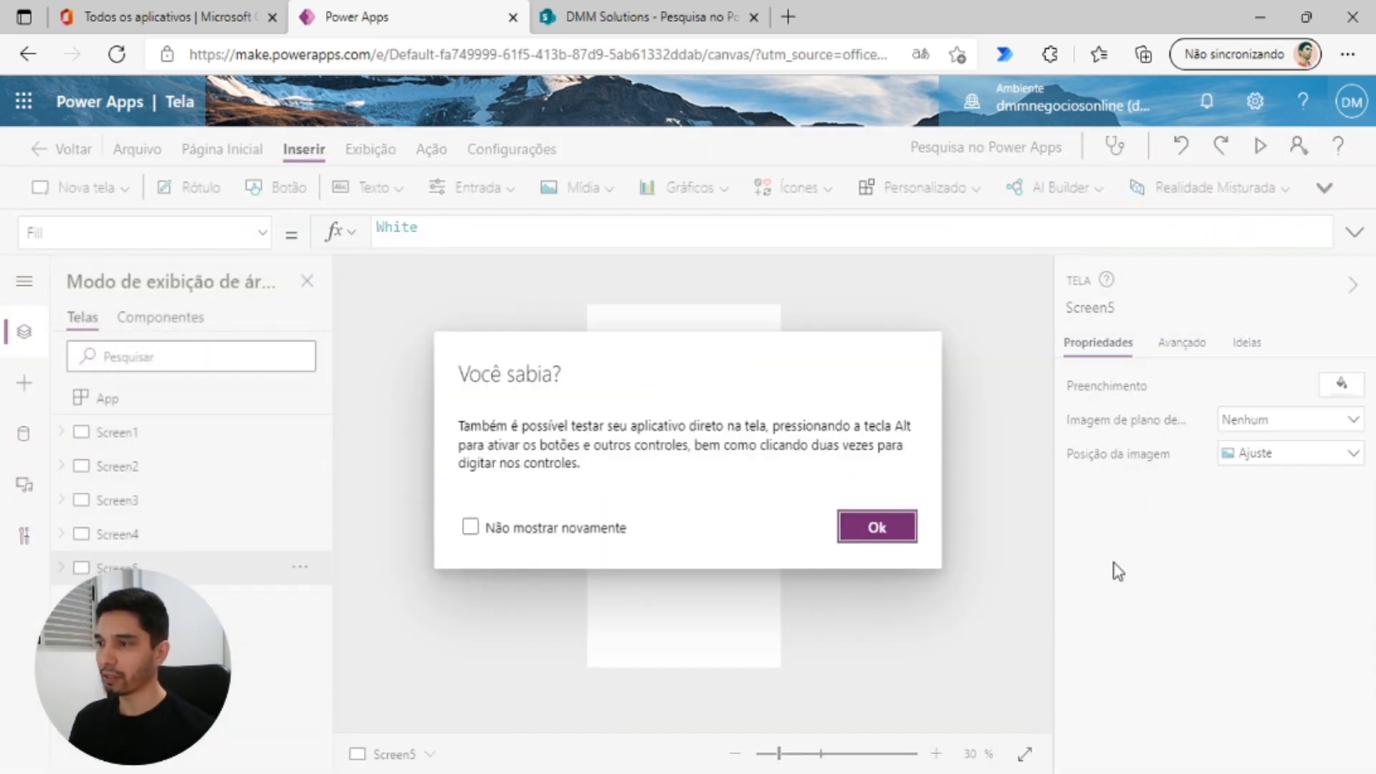
- Set the OnSelect action of the Voltar button on Screen3 to Back(Fade)
click(888, 522)
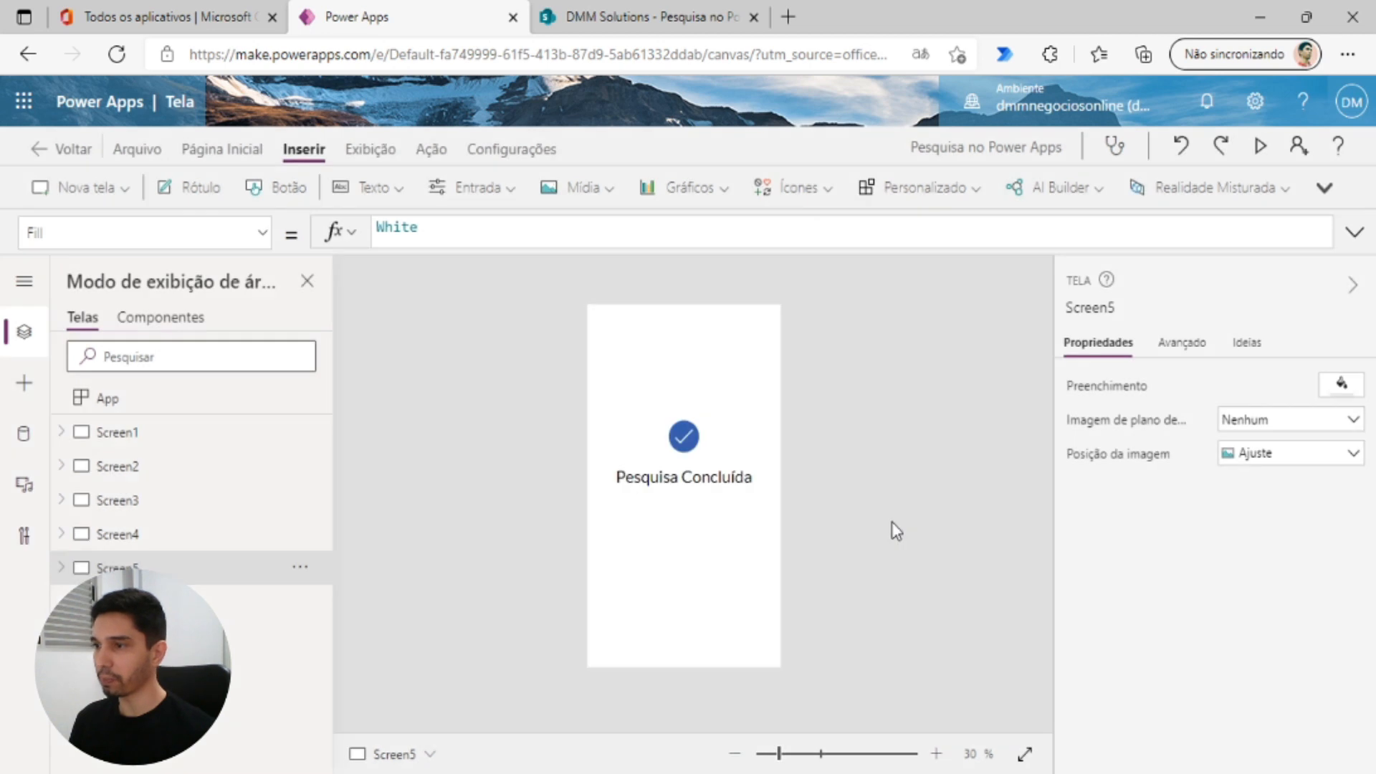
click(133, 467)
click(136, 499)
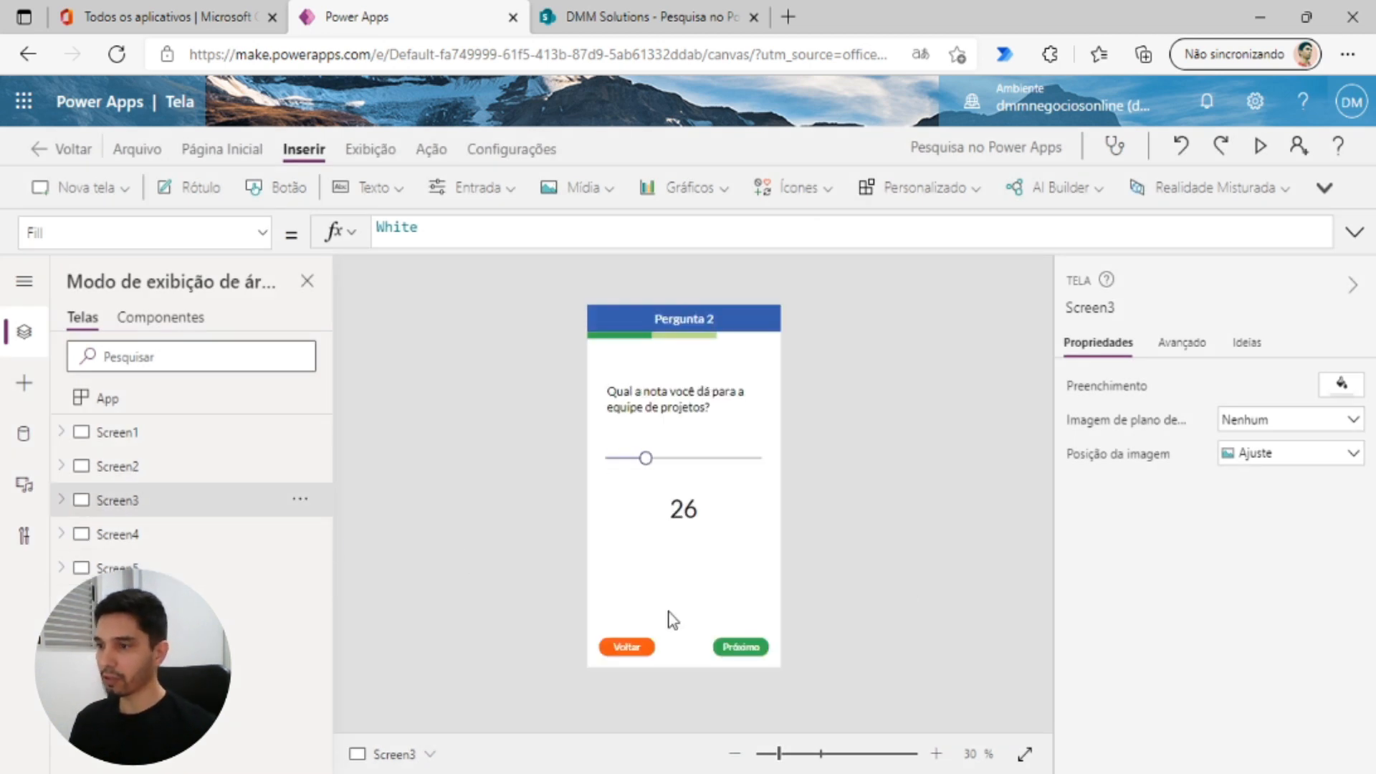
click(628, 647)
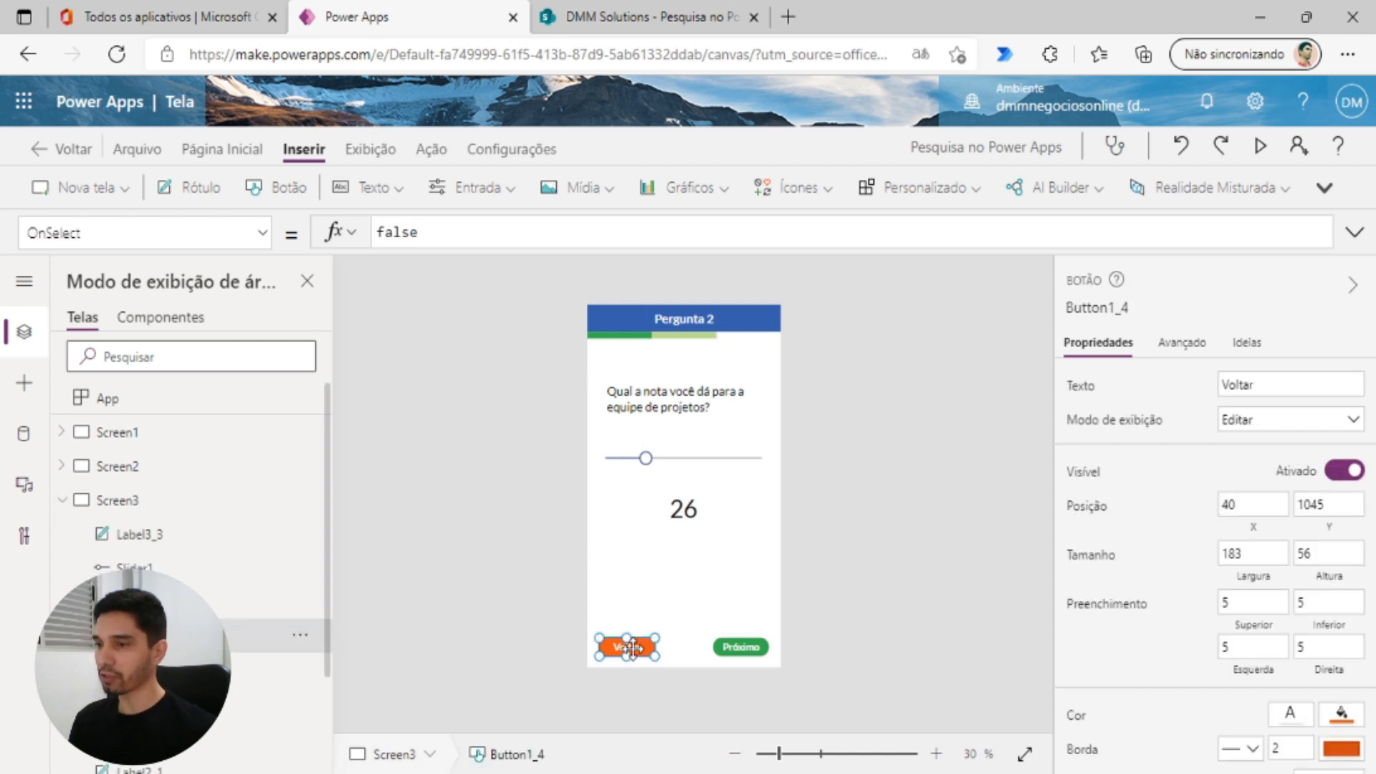
double_click(391, 231)
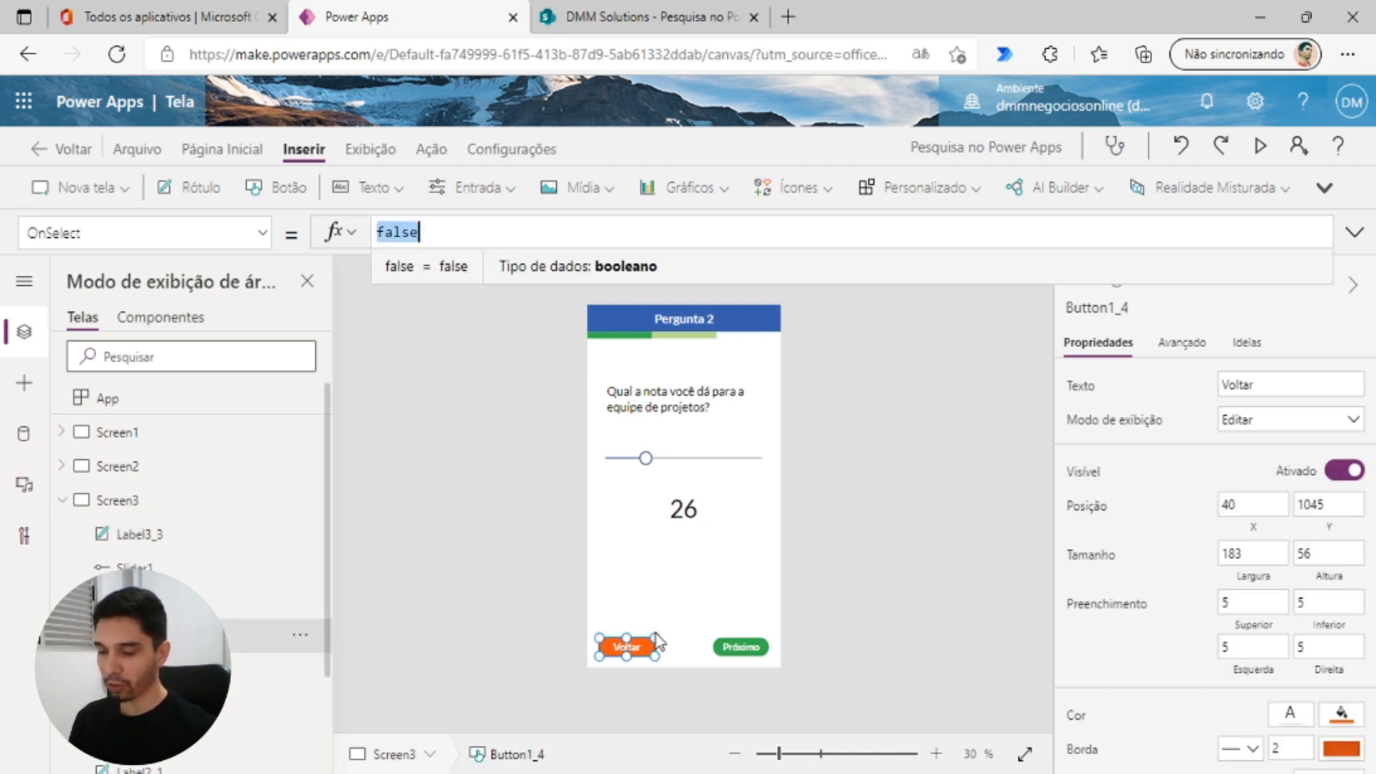
text(Ba)
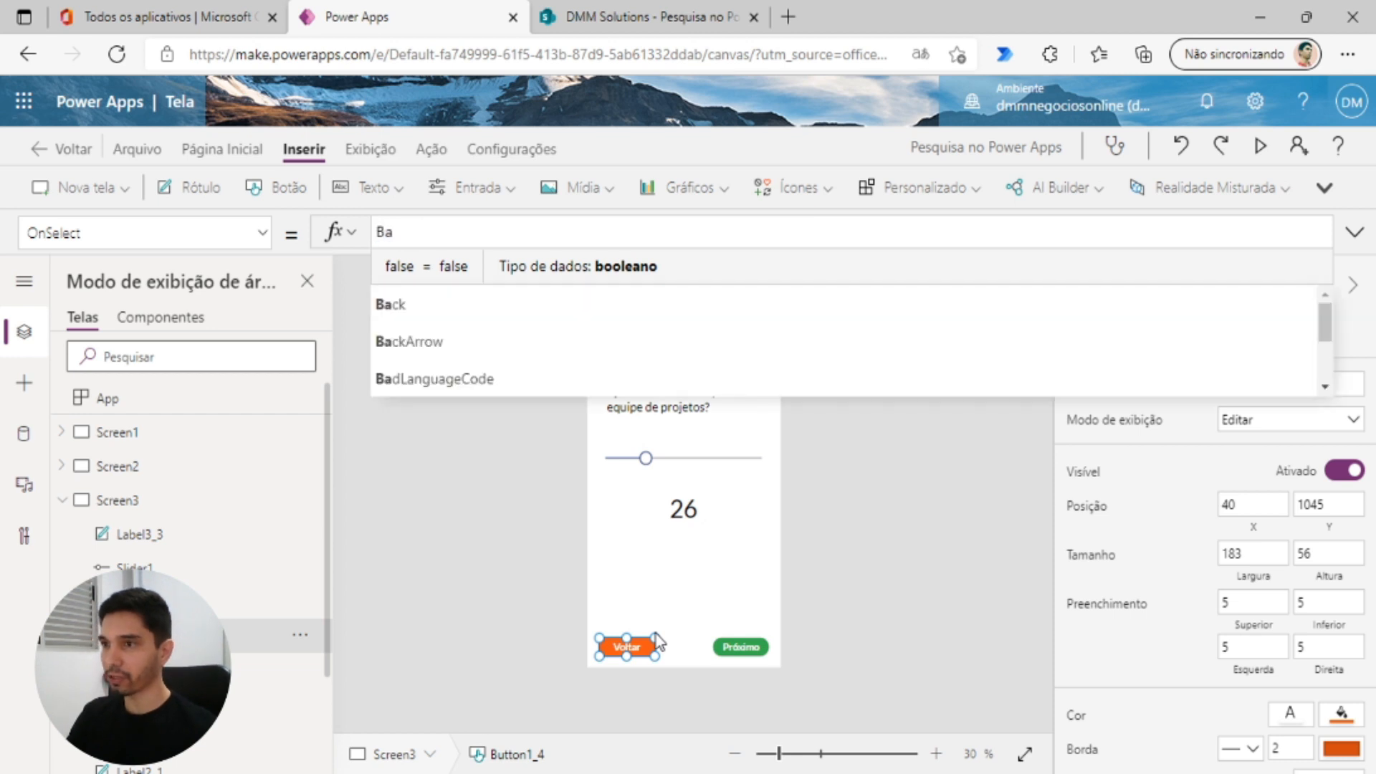
text(ck(Fa)
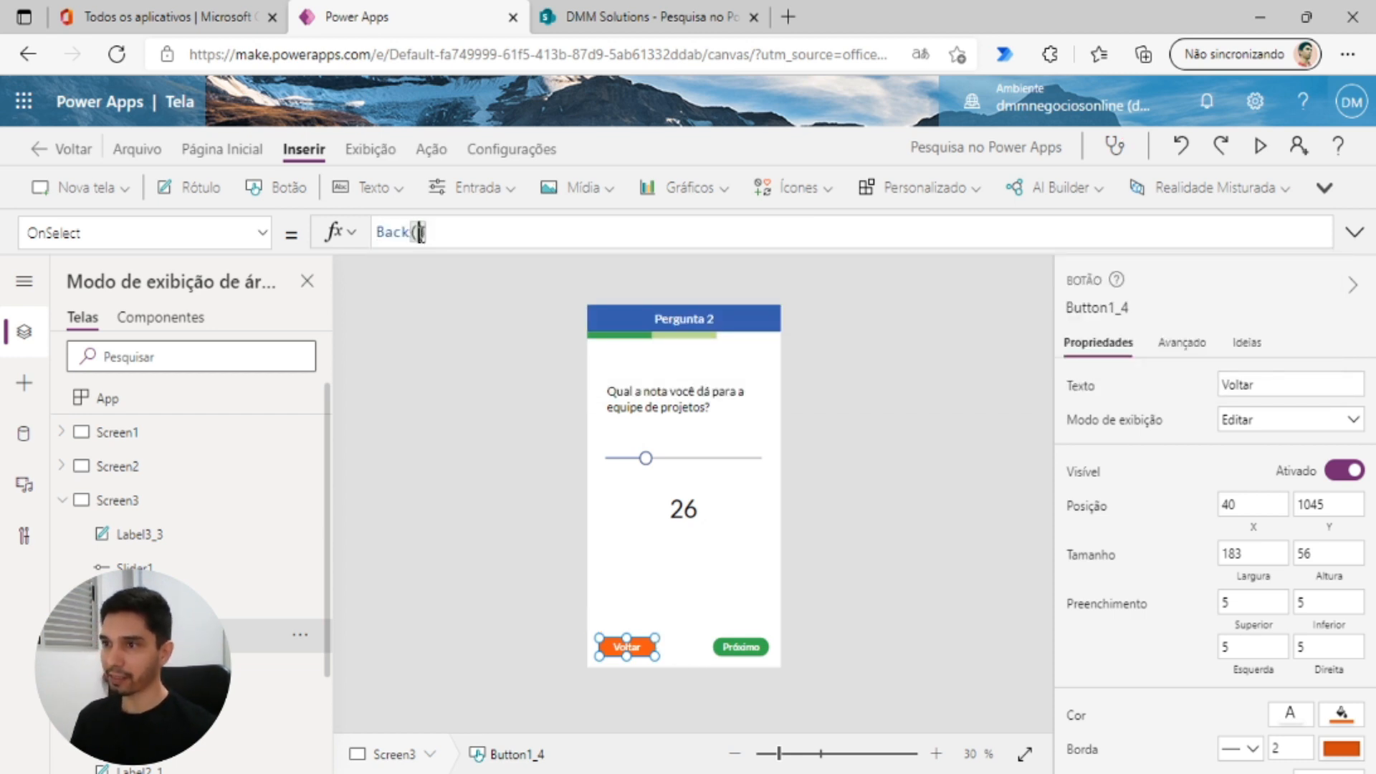
text(de)
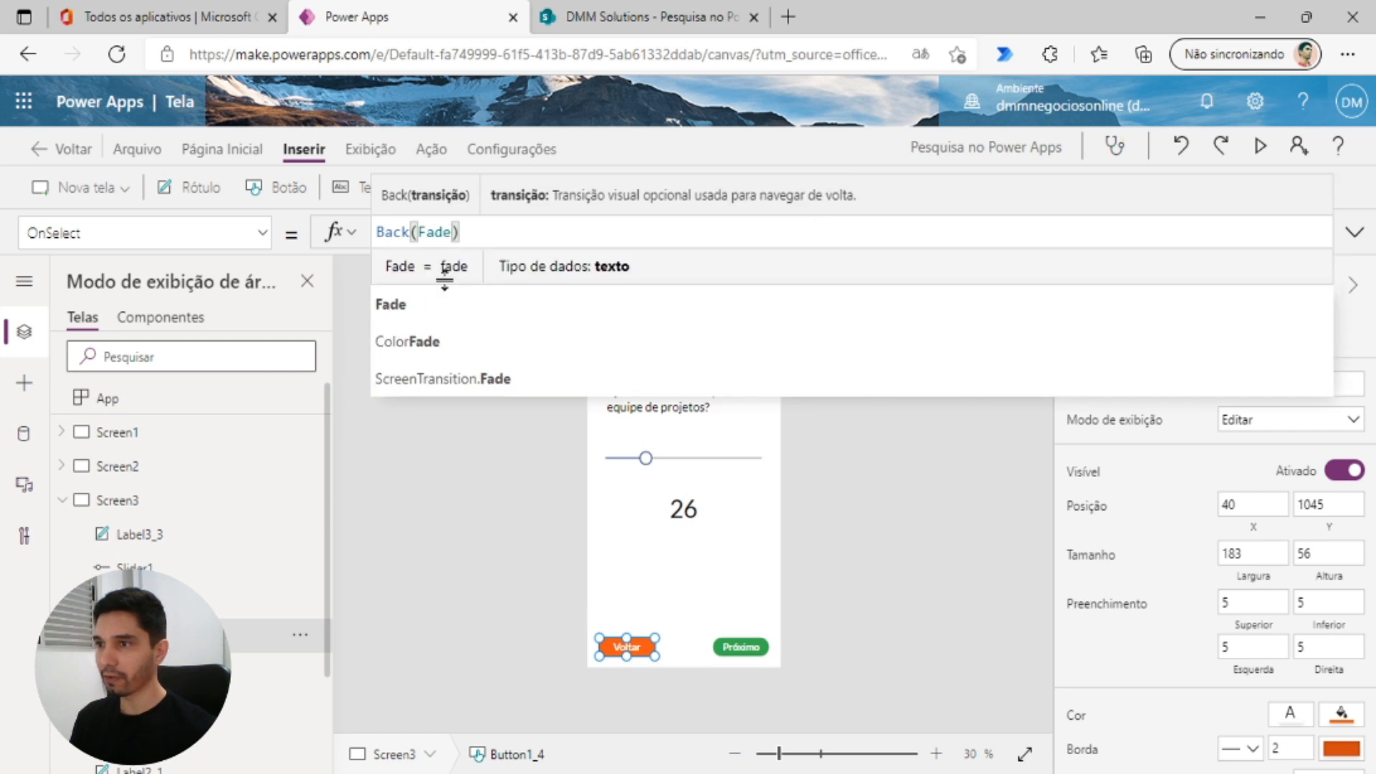
click(62, 500)
- Copy the Back(Fade) formula from Screen3's Voltar button to the OnSelect action of Screen4's Voltar button
drag(486, 233, 378, 235)
key(ctrl+c)
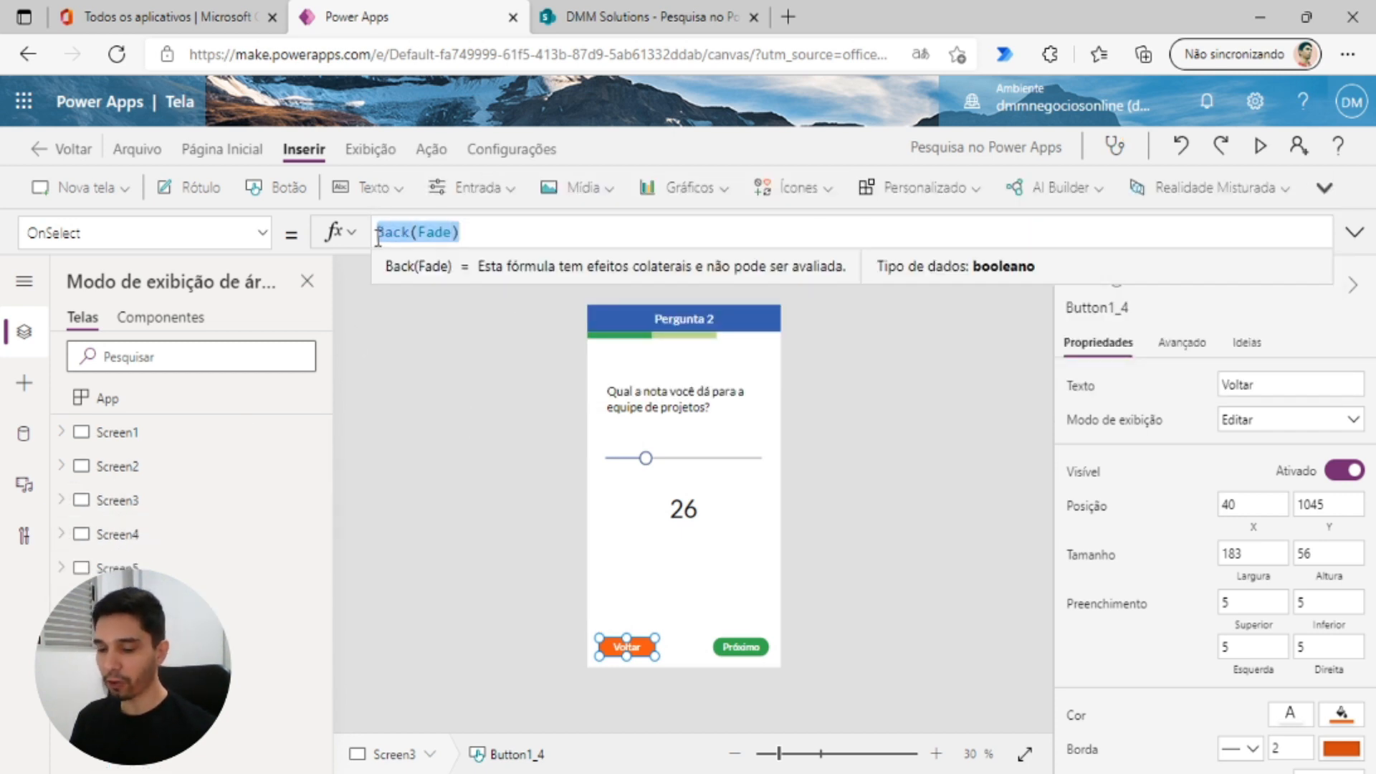
click(151, 504)
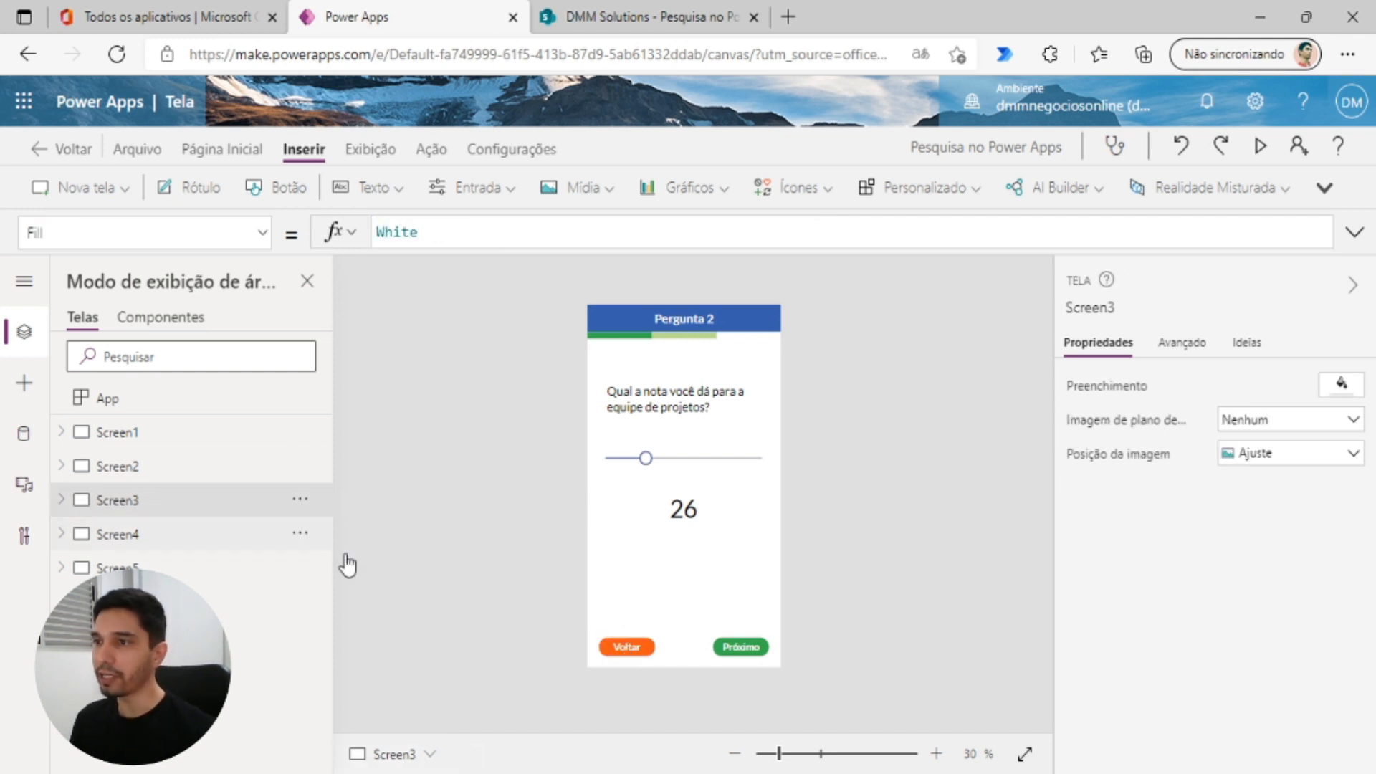
click(627, 646)
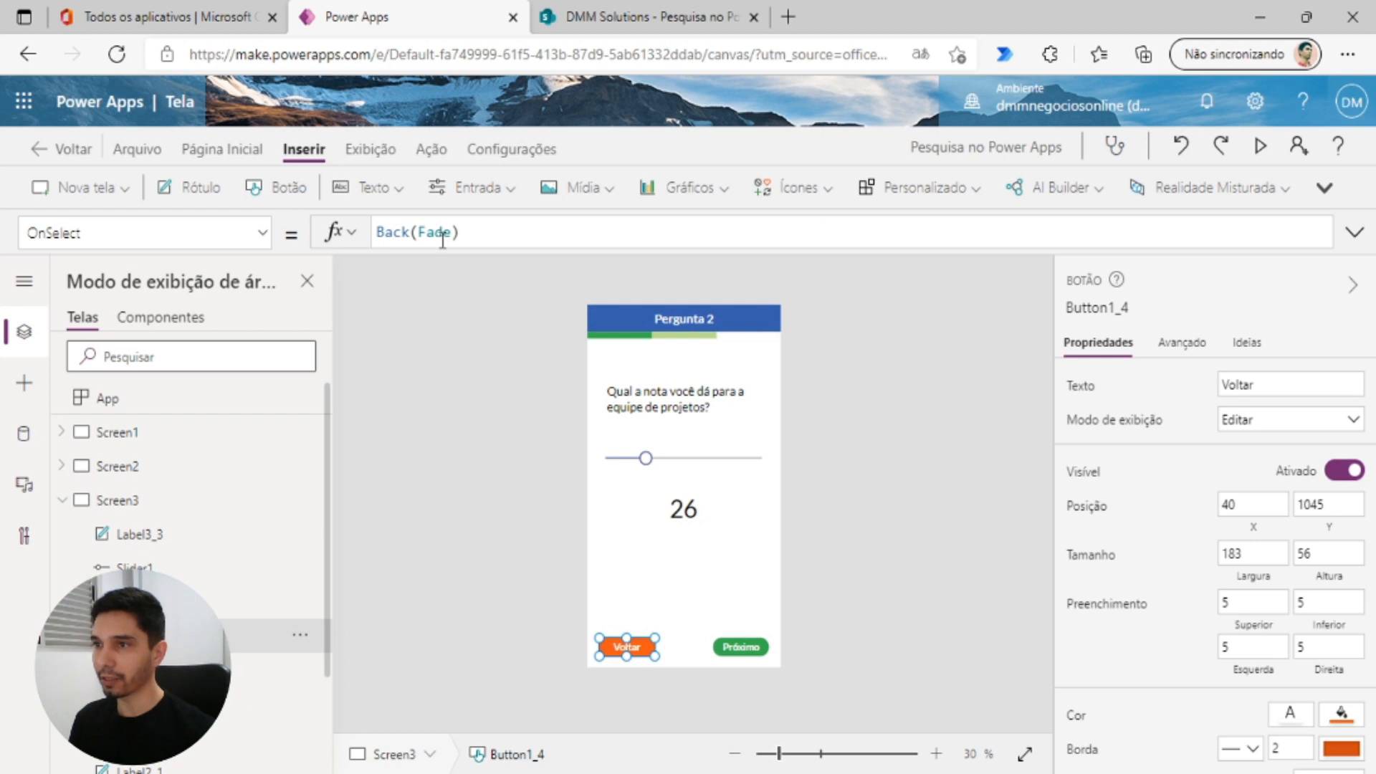
click(62, 500)
click(104, 538)
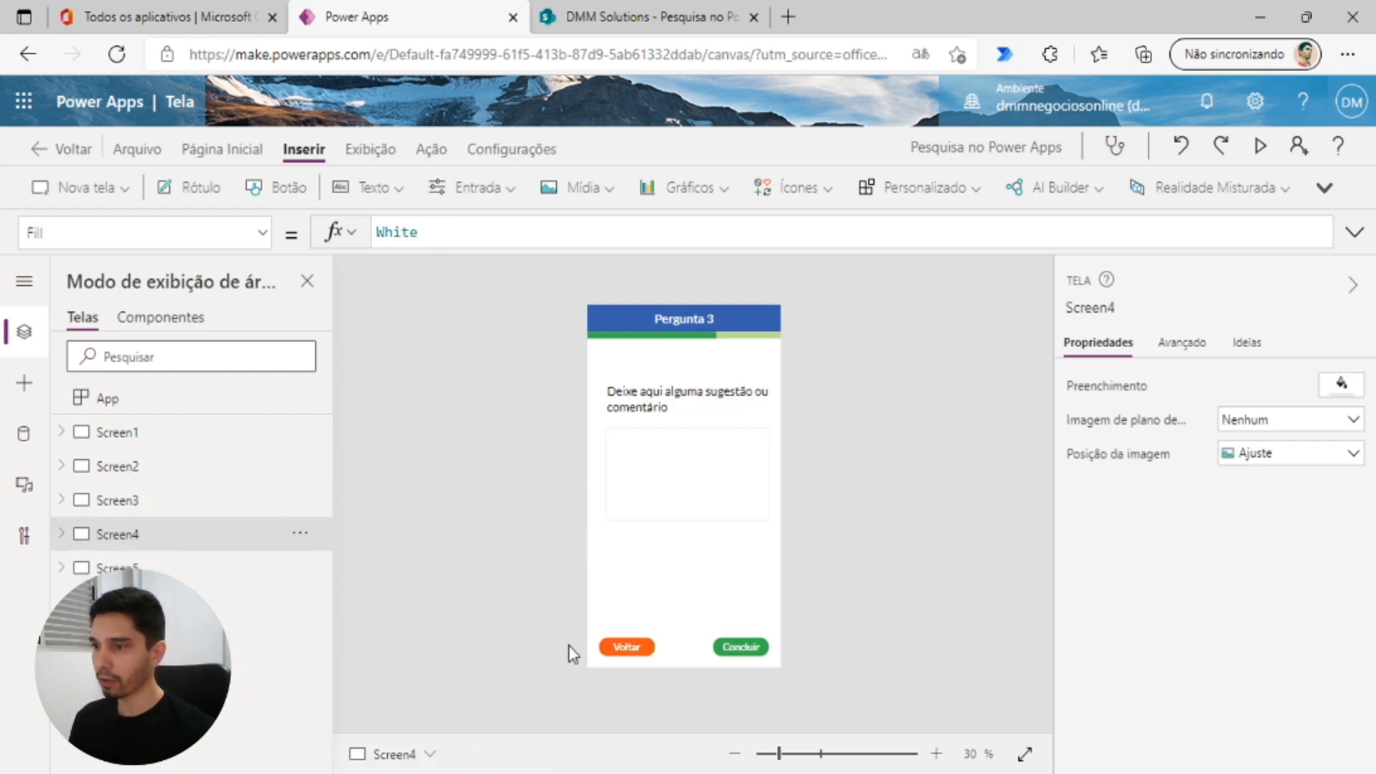
click(609, 647)
double_click(407, 234)
key(ctrl+v)
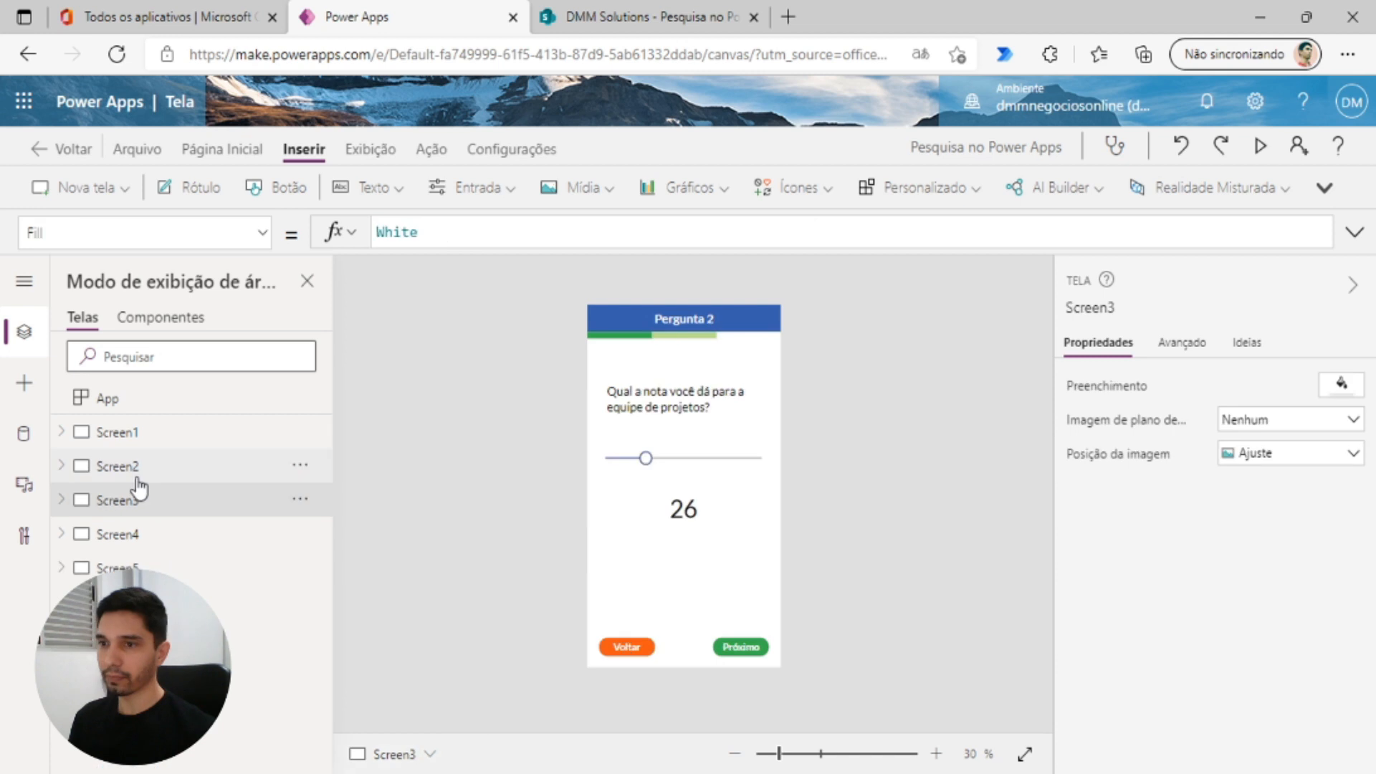
- Preview the app from Screen1, start the survey, advance to Pergunta 2 and return to Pergunta 1 with Voltar
click(139, 480)
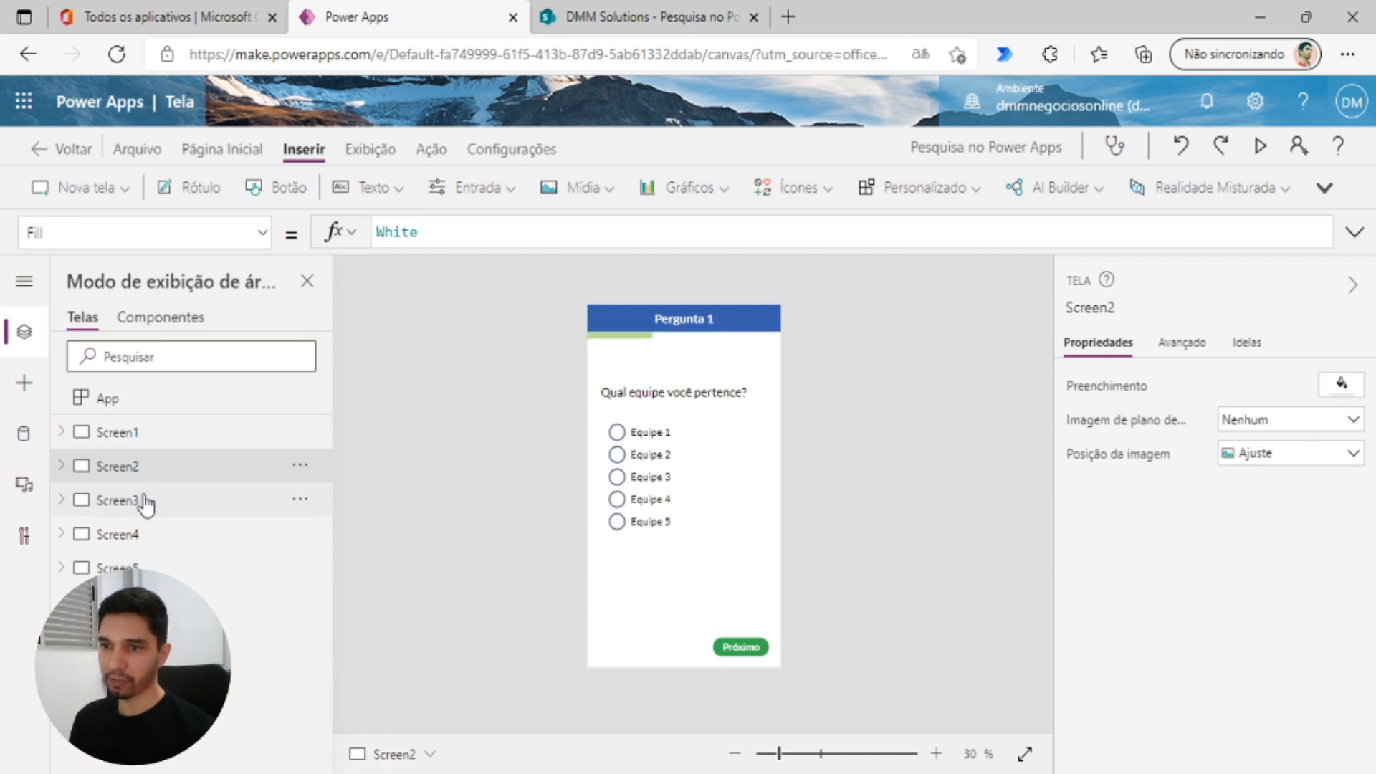
click(141, 500)
click(178, 430)
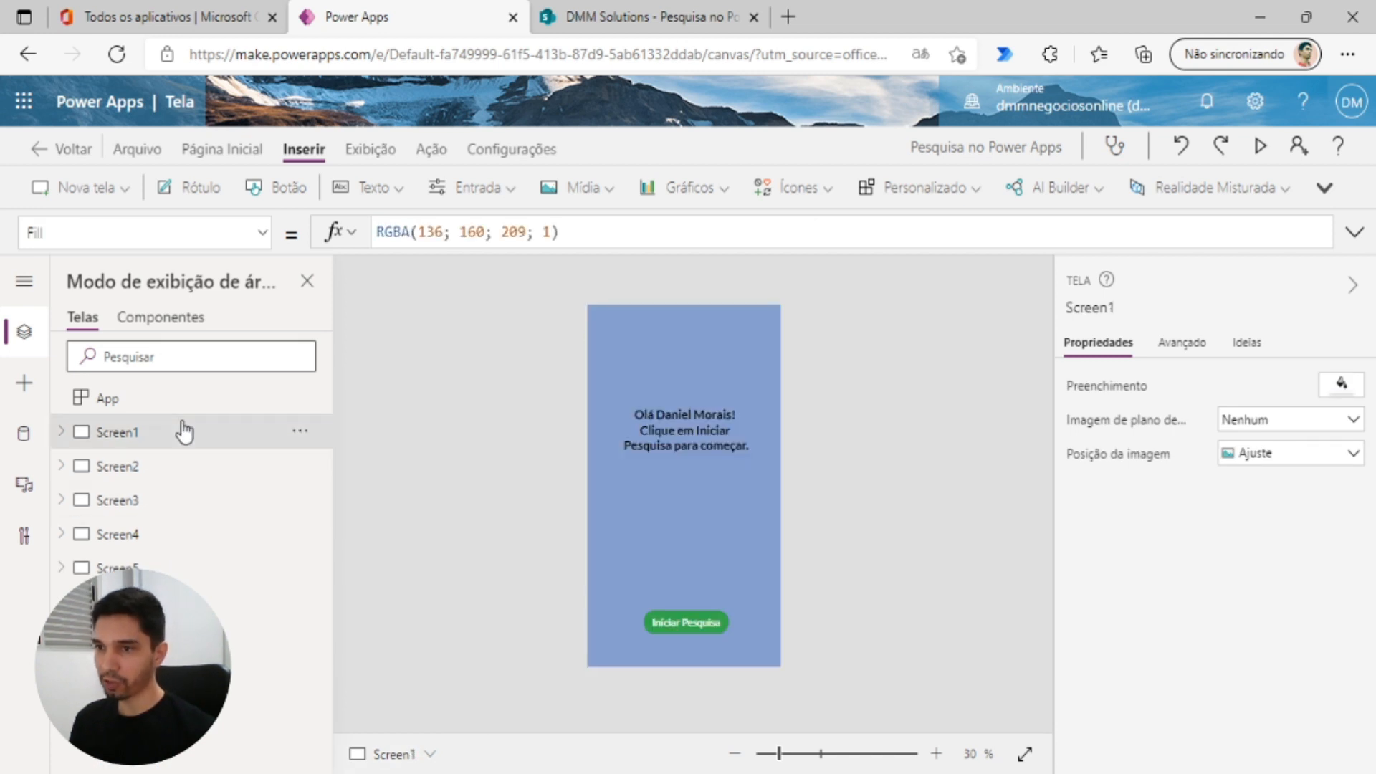
click(1255, 101)
click(1341, 160)
click(1259, 146)
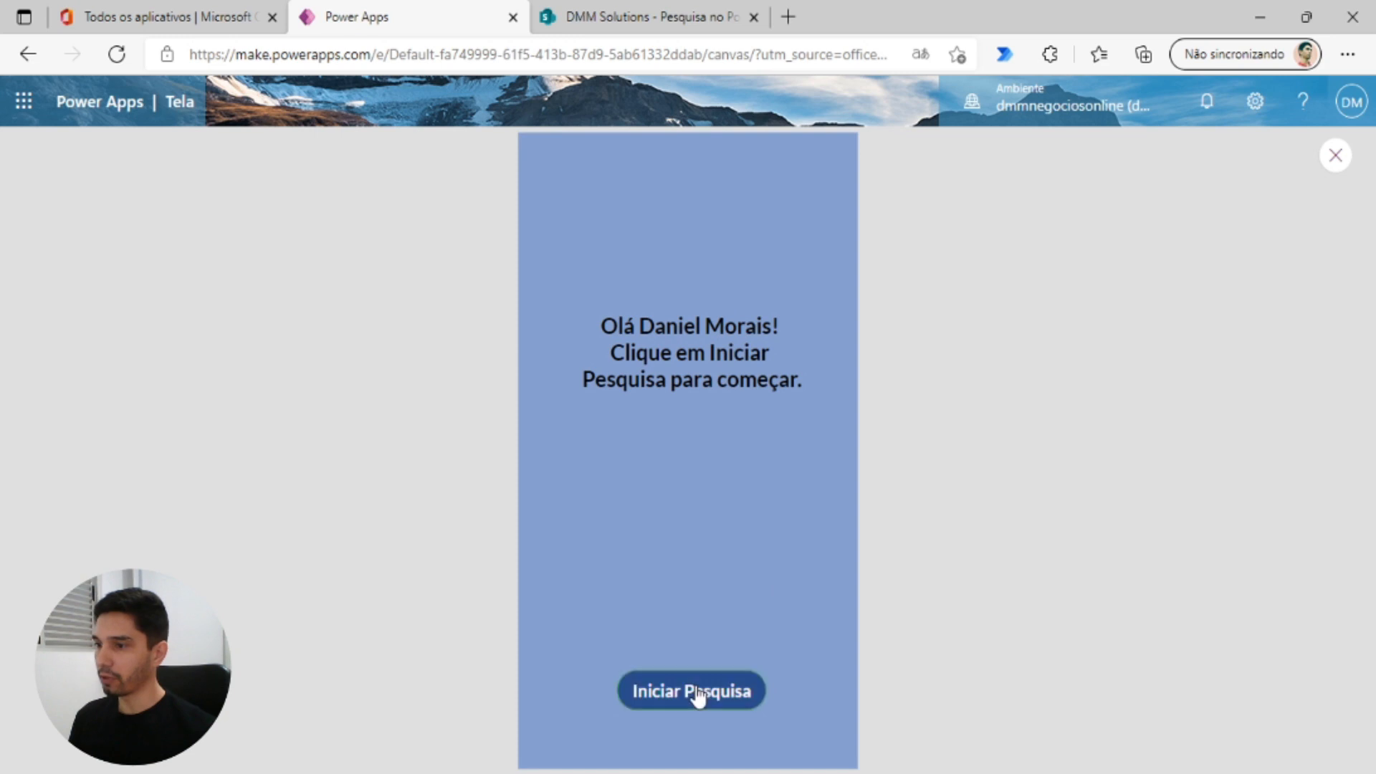
click(696, 687)
click(815, 750)
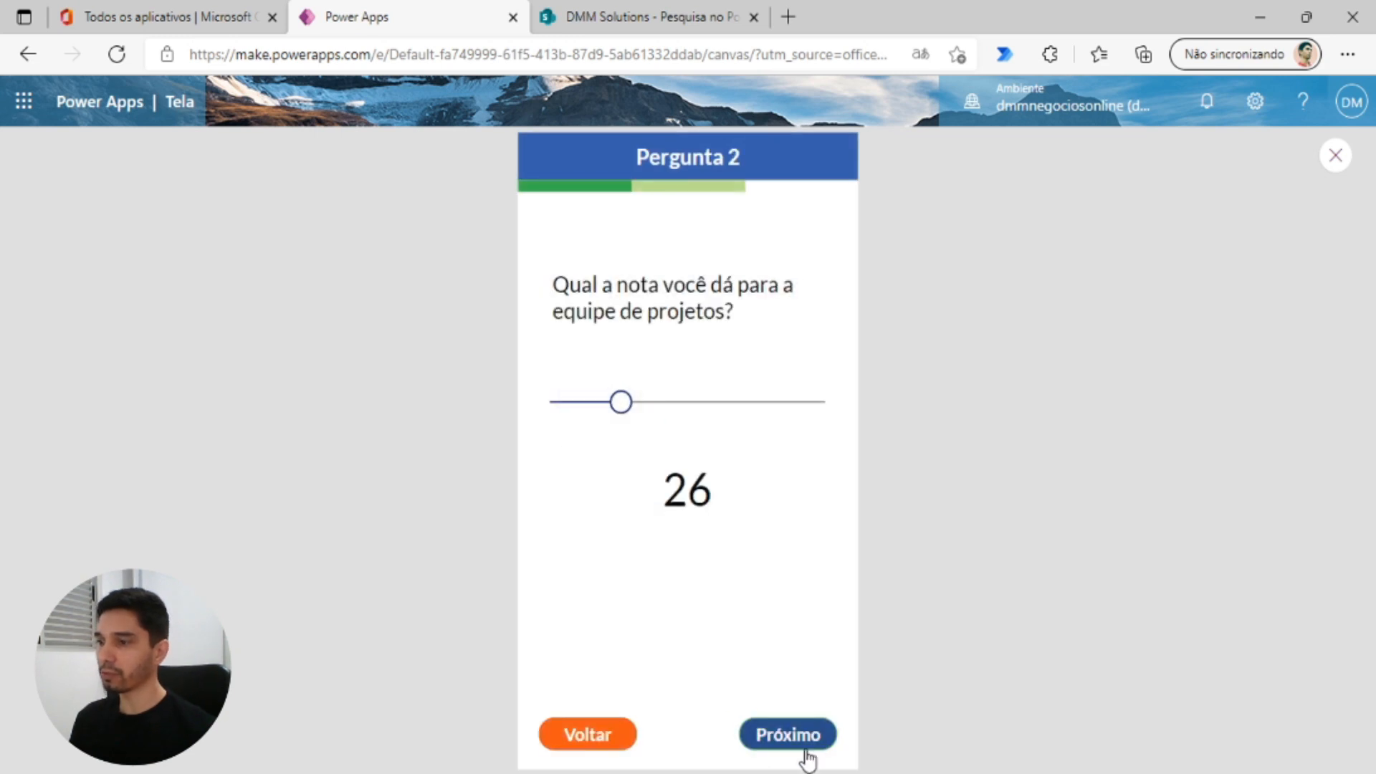
click(589, 738)
- Advance the preview to Pergunta 3, go back to Pergunta 1 with Voltar, and close the preview
click(779, 745)
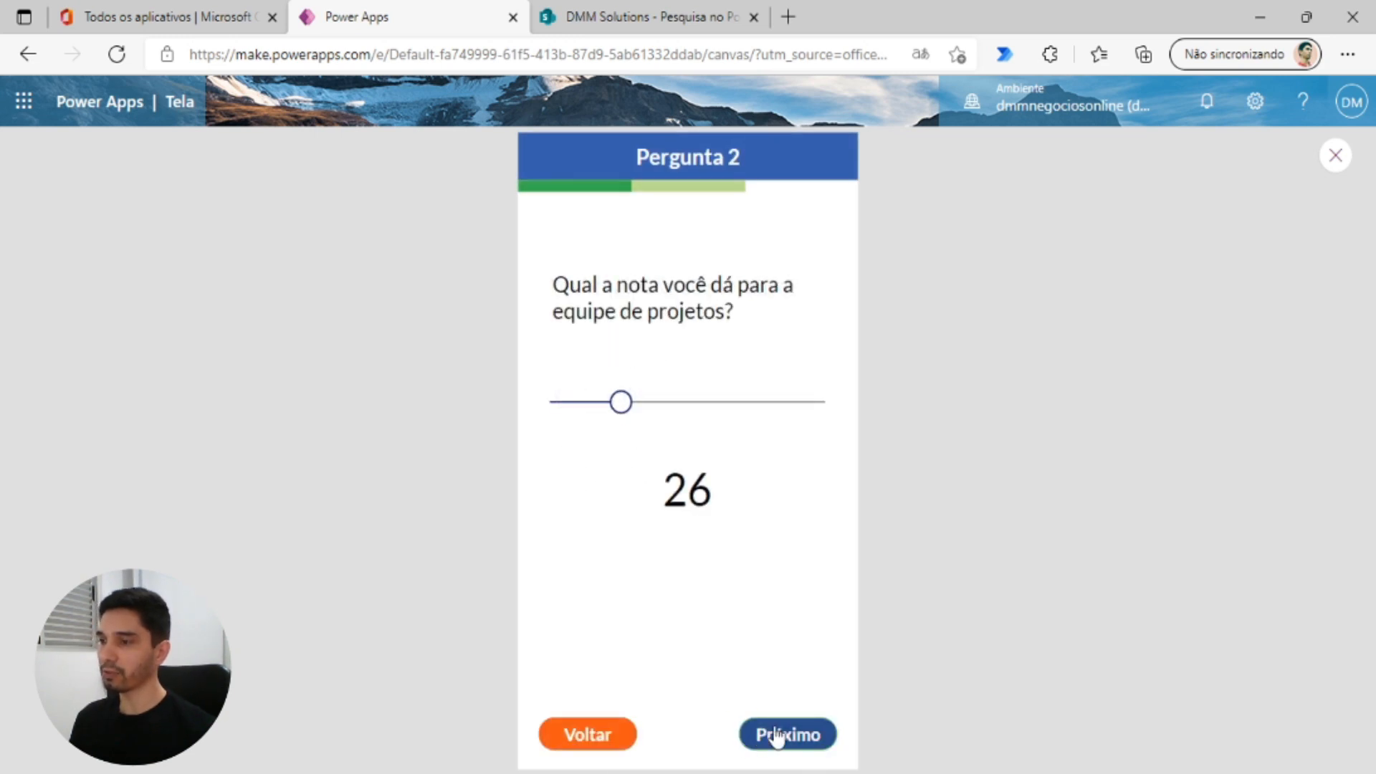
click(781, 736)
click(610, 738)
click(607, 739)
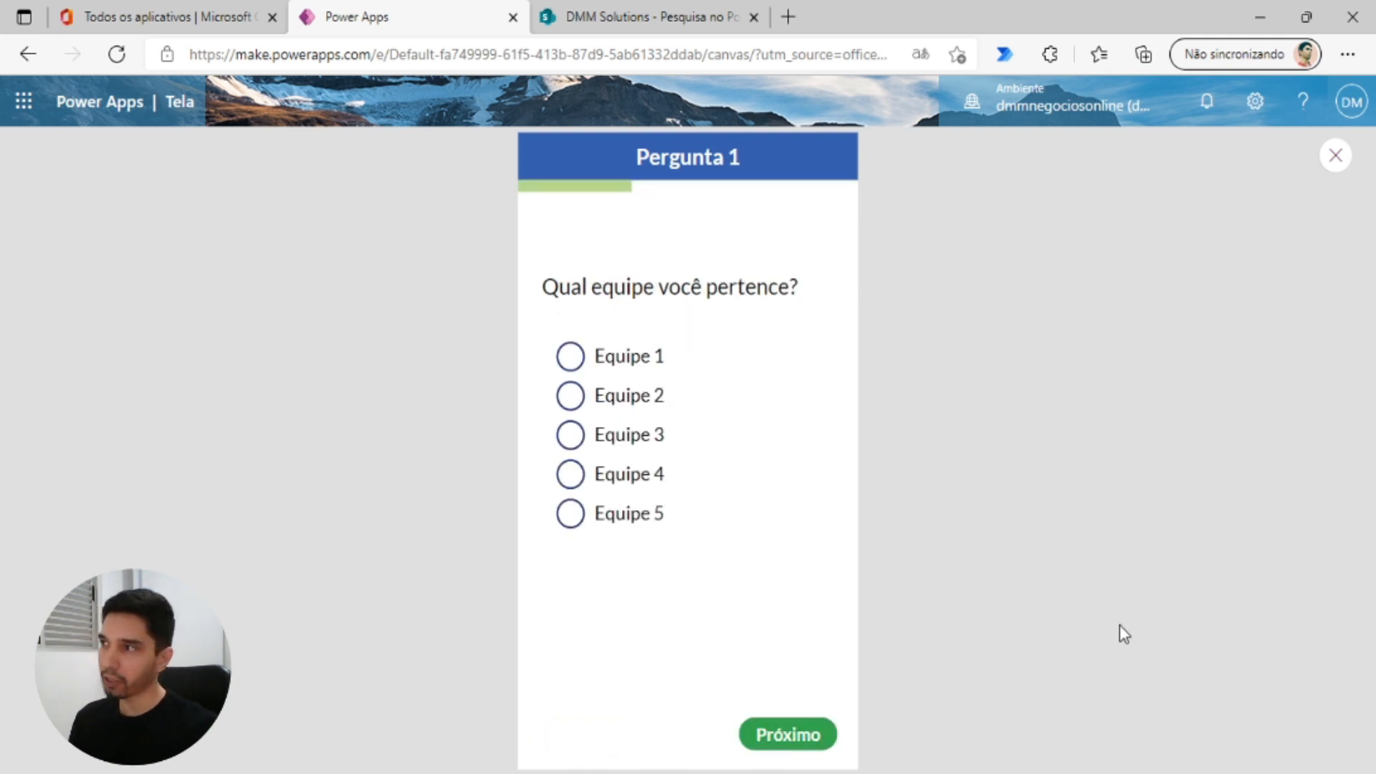
click(1335, 156)
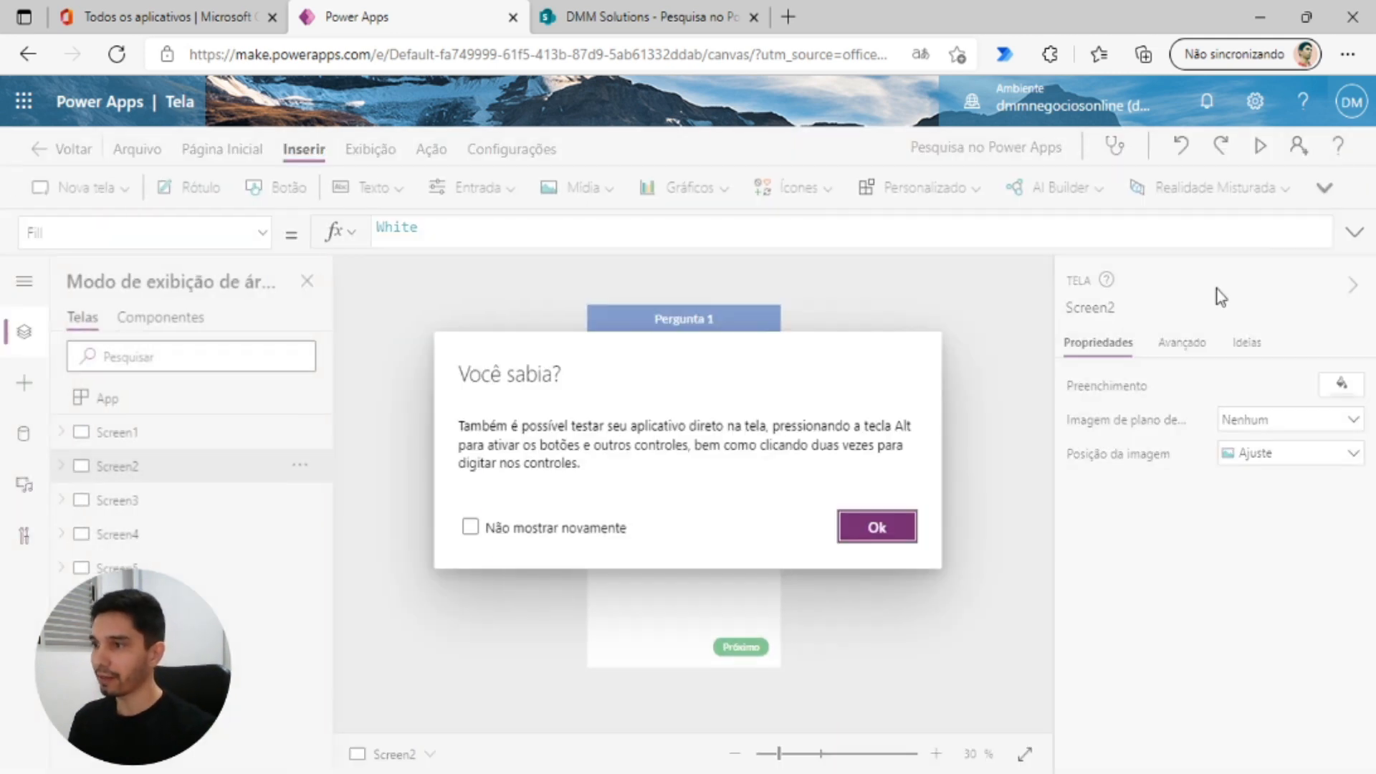
click(890, 526)
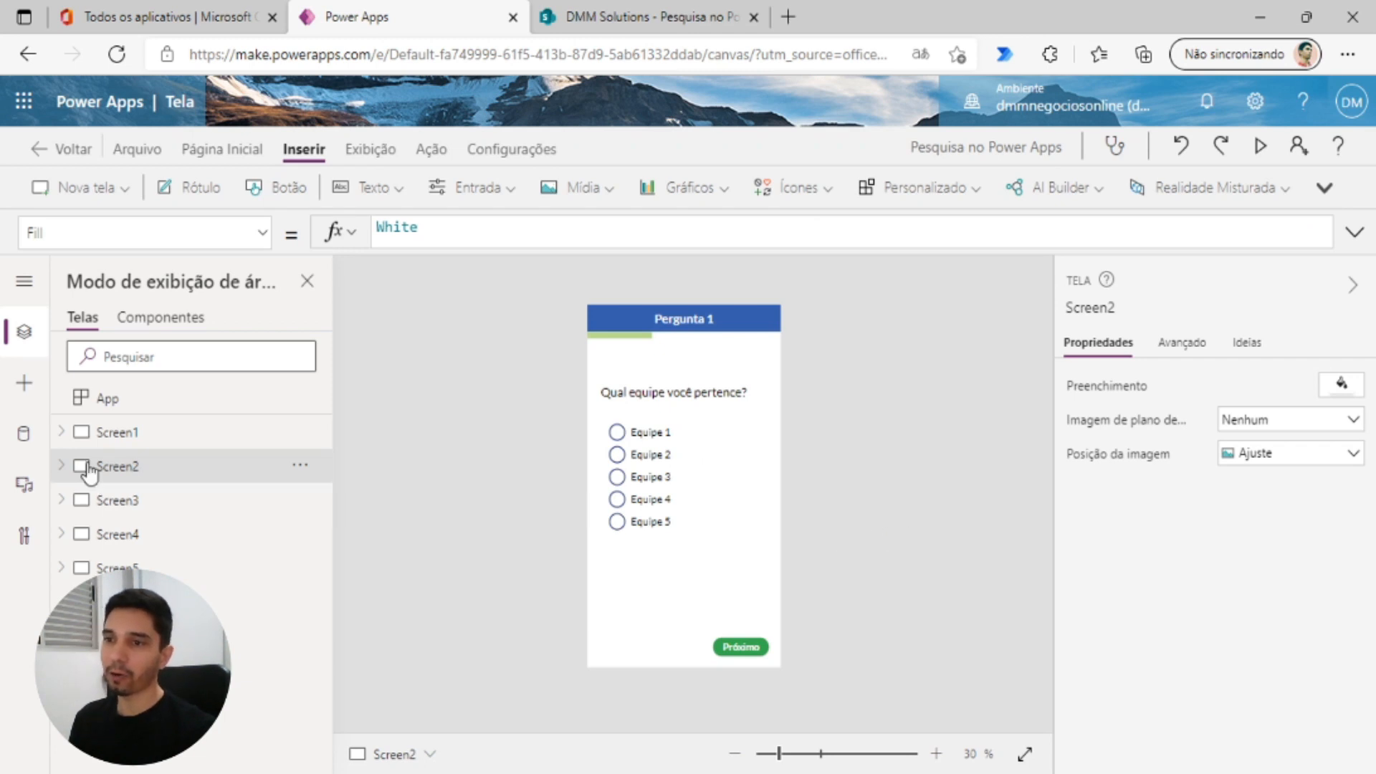
- Review the answer controls on Screen2, Screen3 and Screen4 and compare them with the columns of the Pesquisa no Power Apps list in SharePoint
click(100, 434)
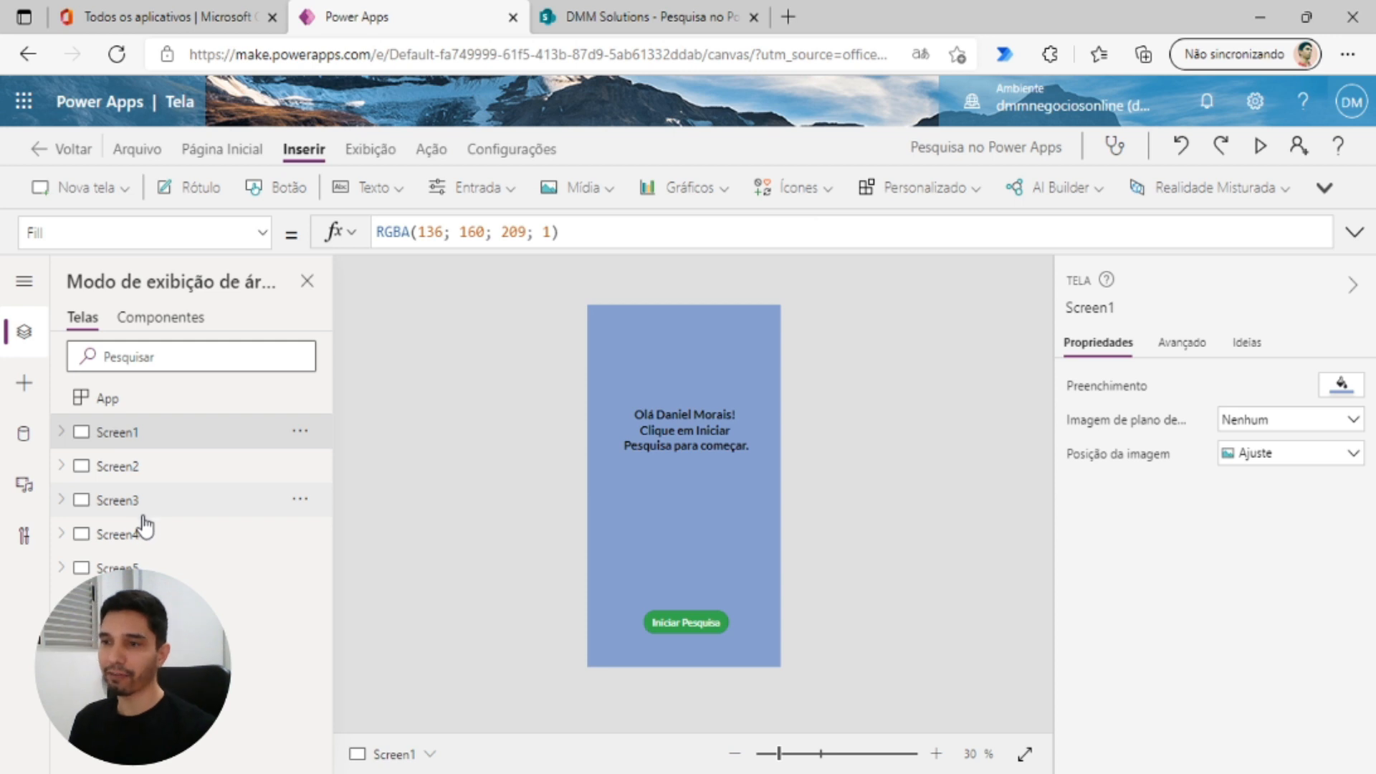
click(138, 466)
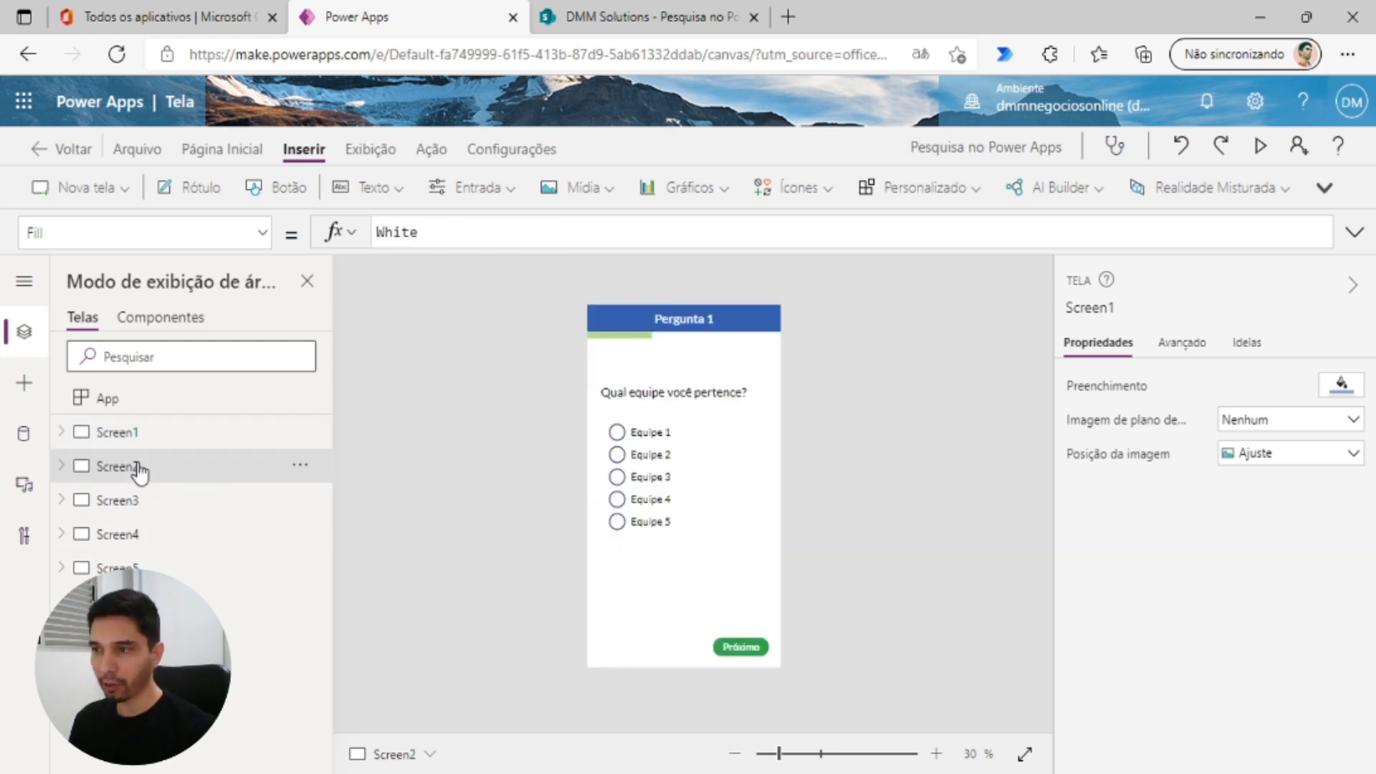
click(709, 480)
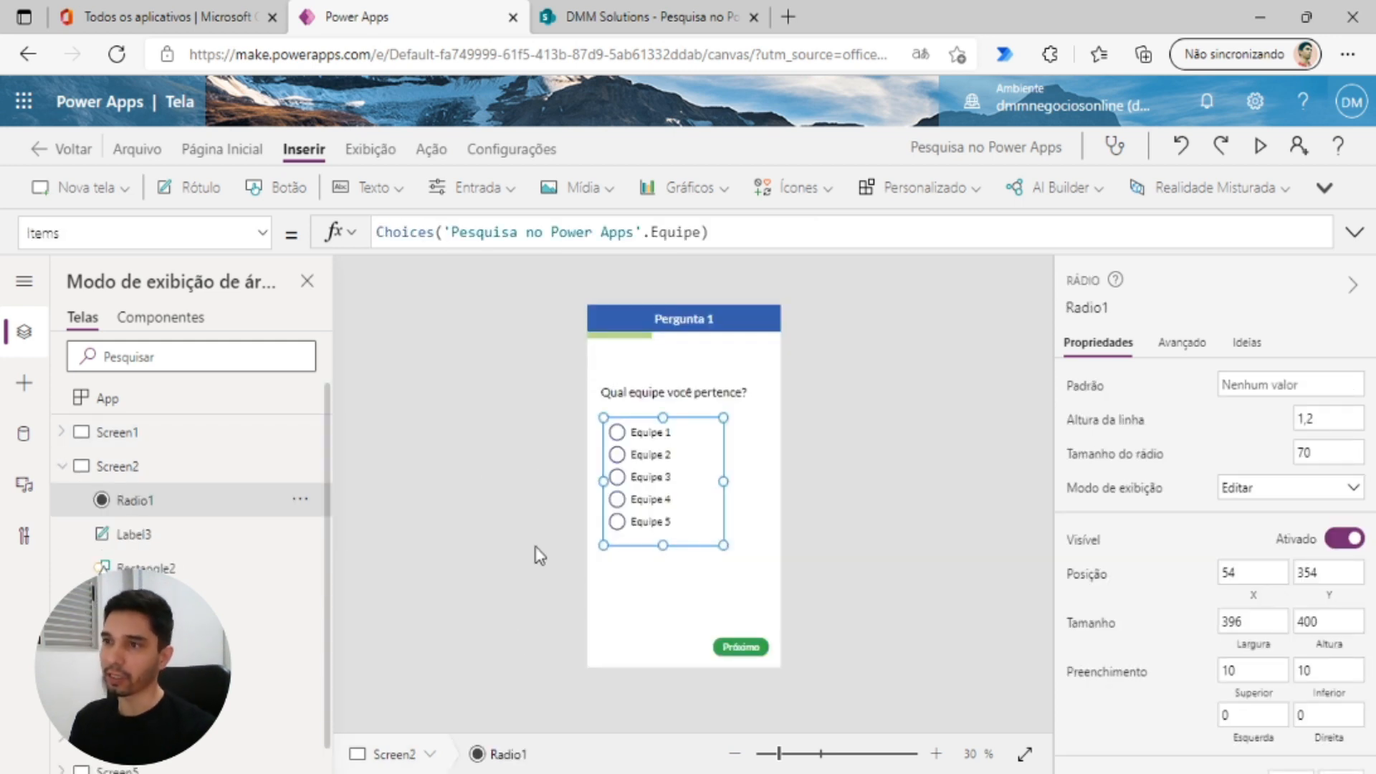
click(62, 466)
click(111, 499)
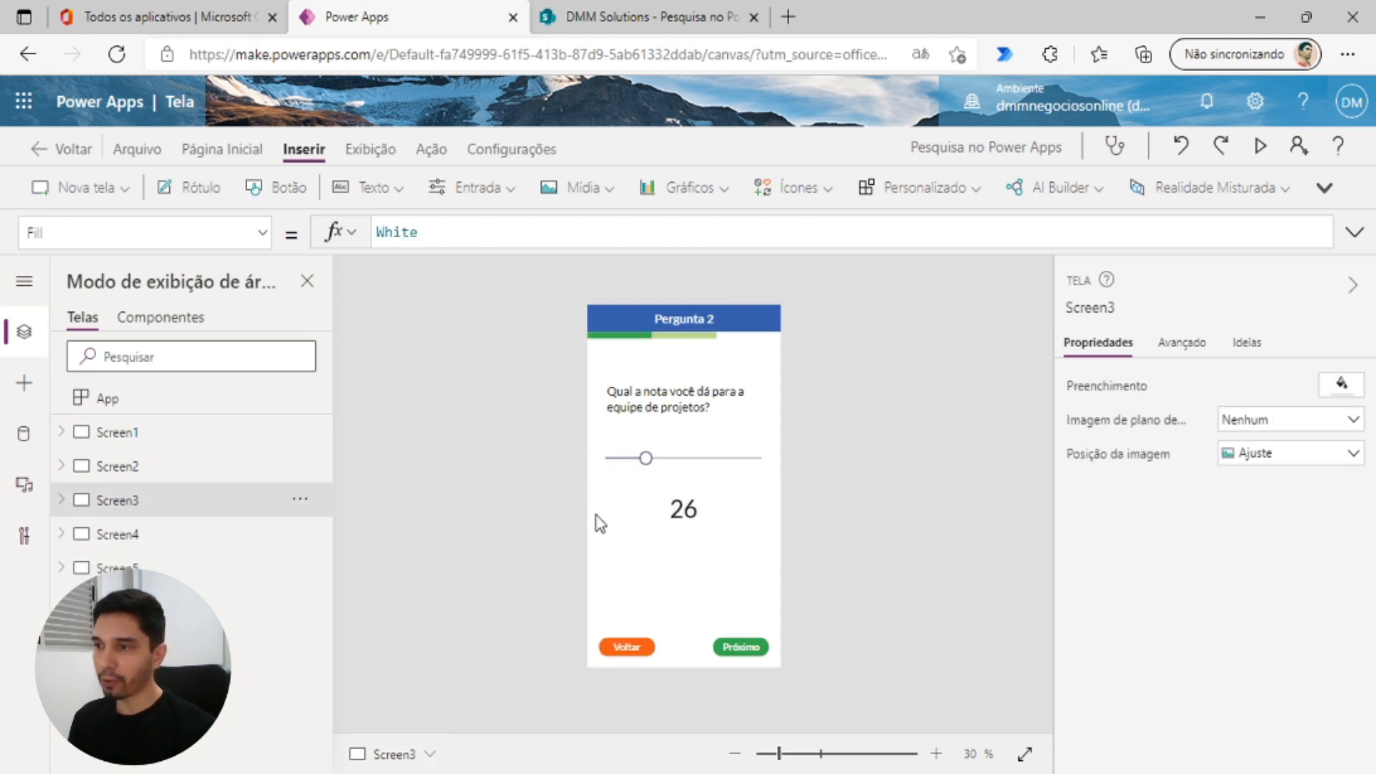
click(117, 535)
click(681, 475)
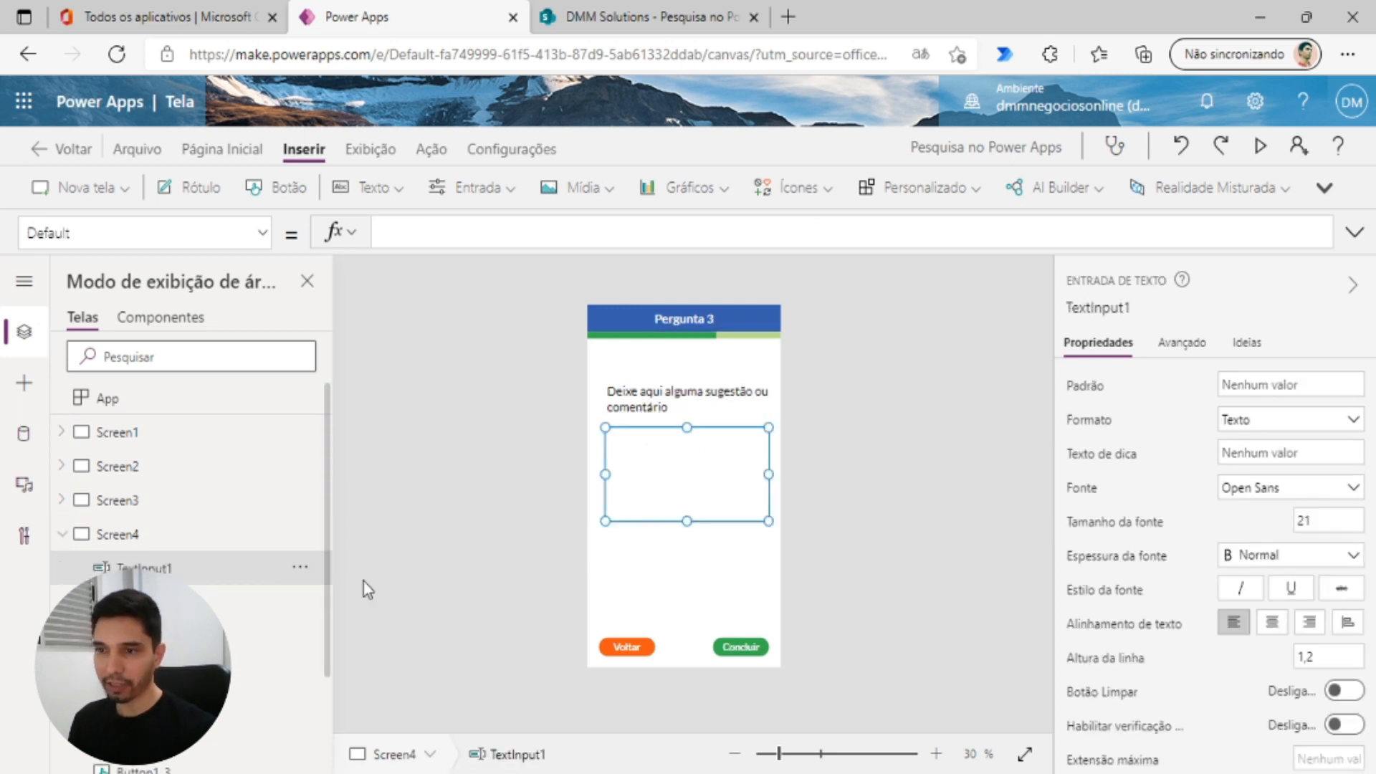
click(62, 534)
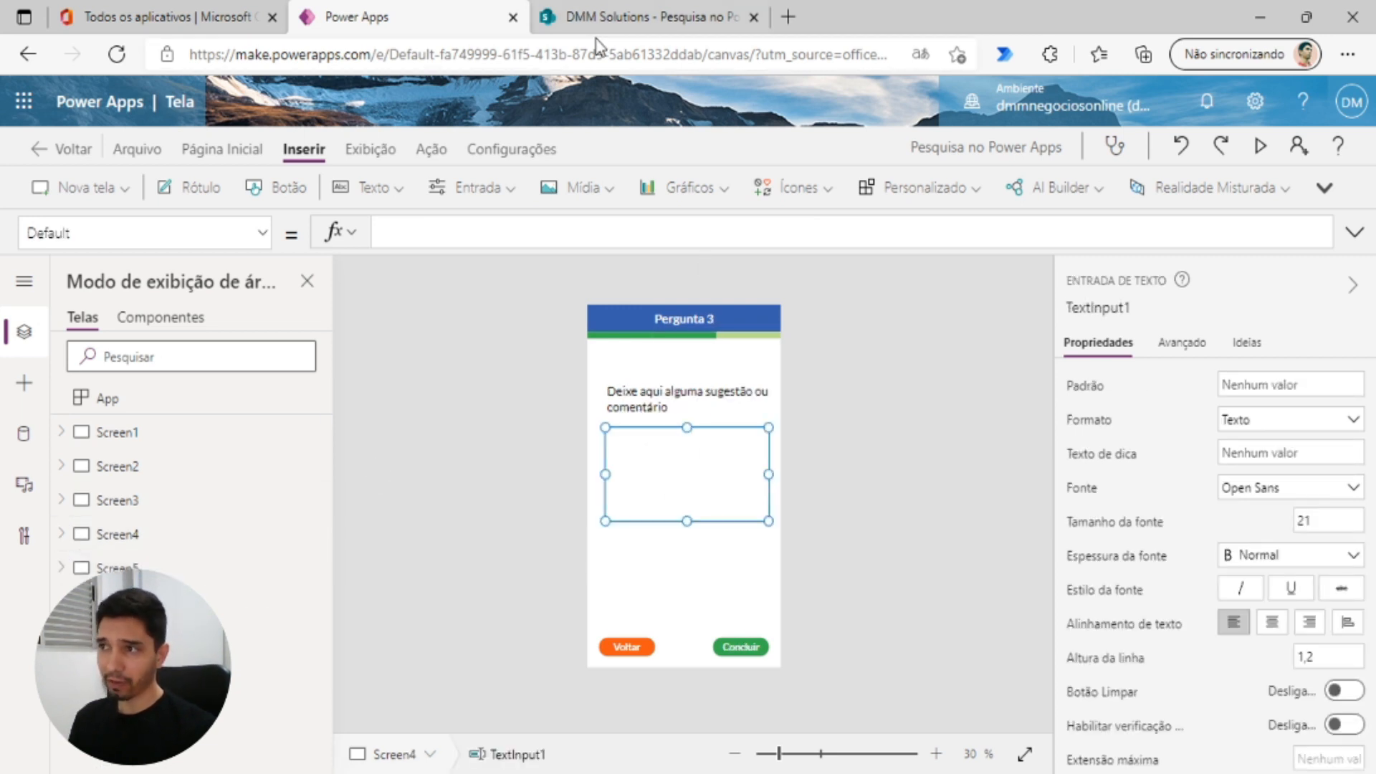
click(641, 17)
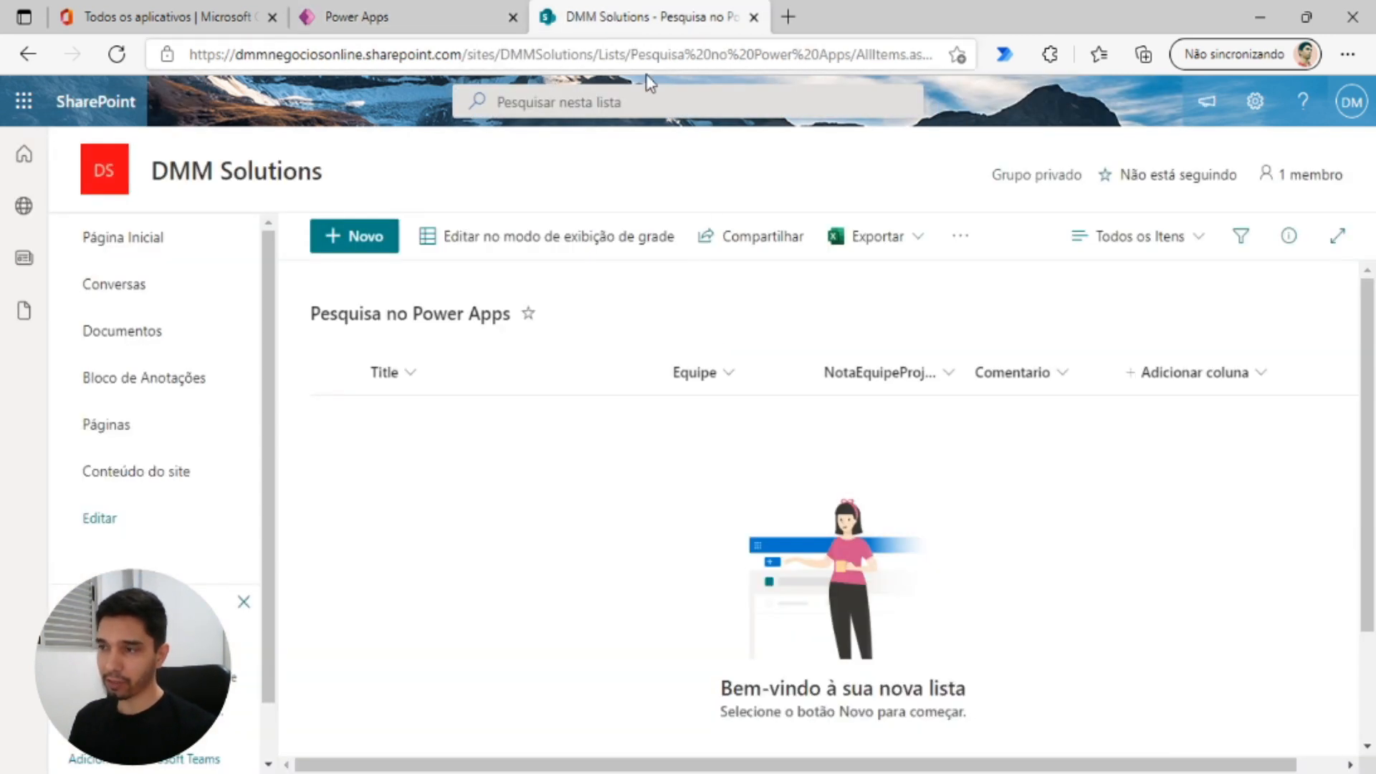
click(389, 10)
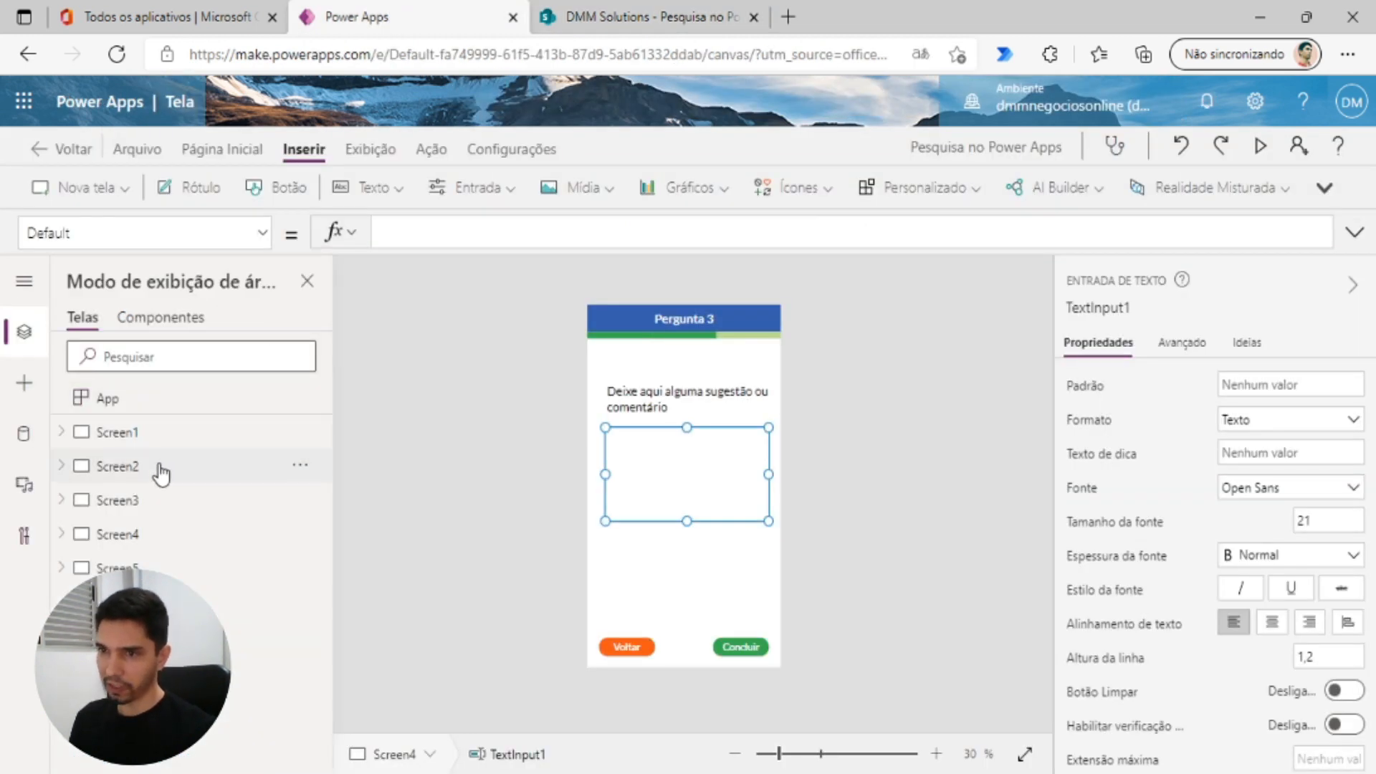
- Expand the OnSelect formula of Screen4's Concluir button and insert two blank lines above Navigate(Screen5;Fade)
click(202, 477)
click(193, 534)
click(760, 648)
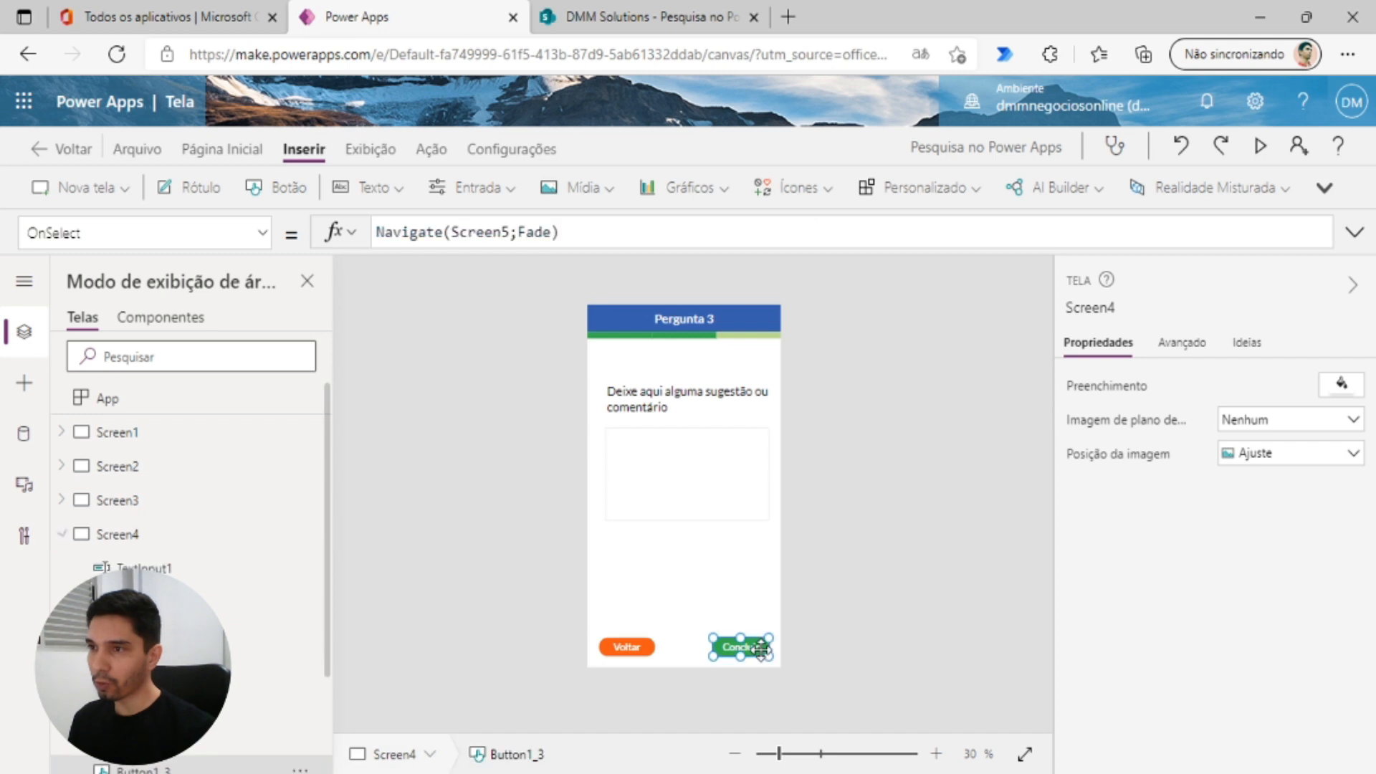
scroll(282, 498, down, 2)
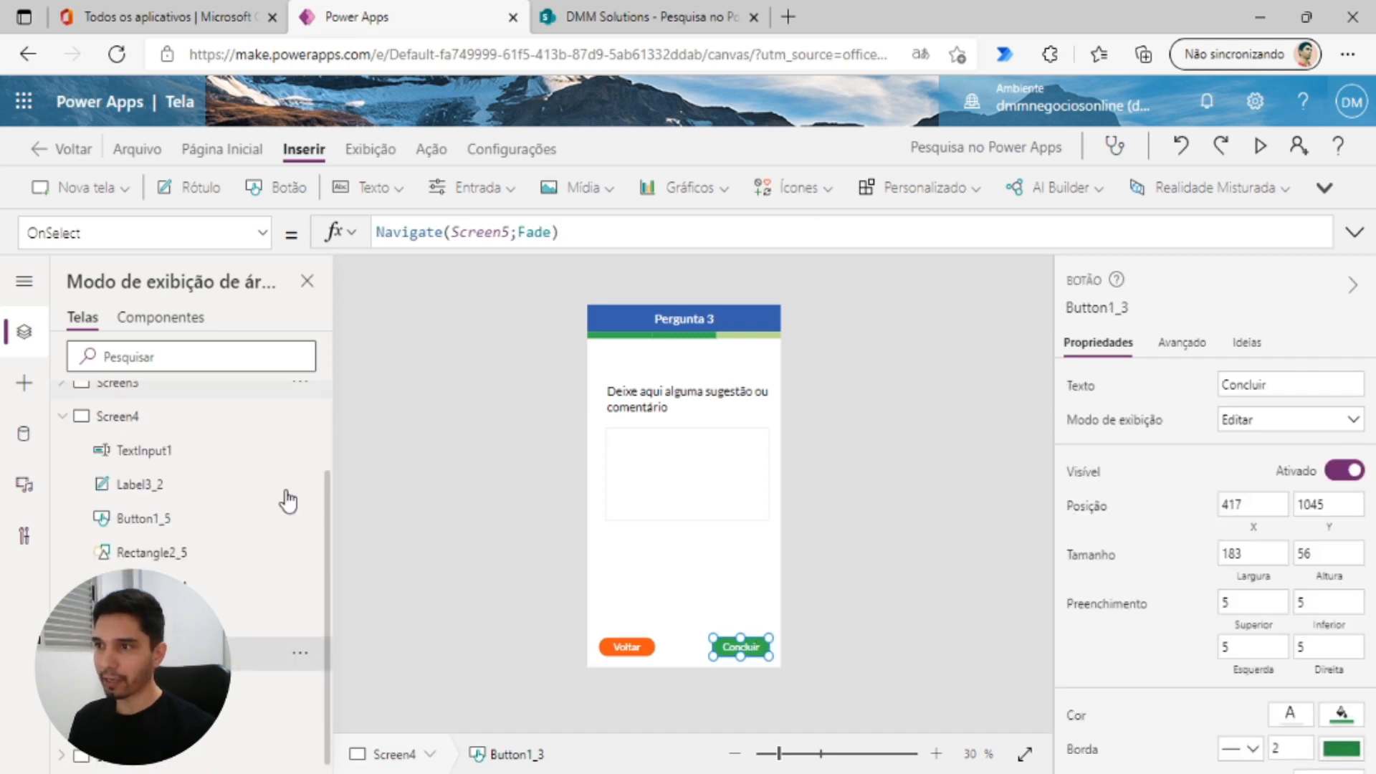
click(379, 231)
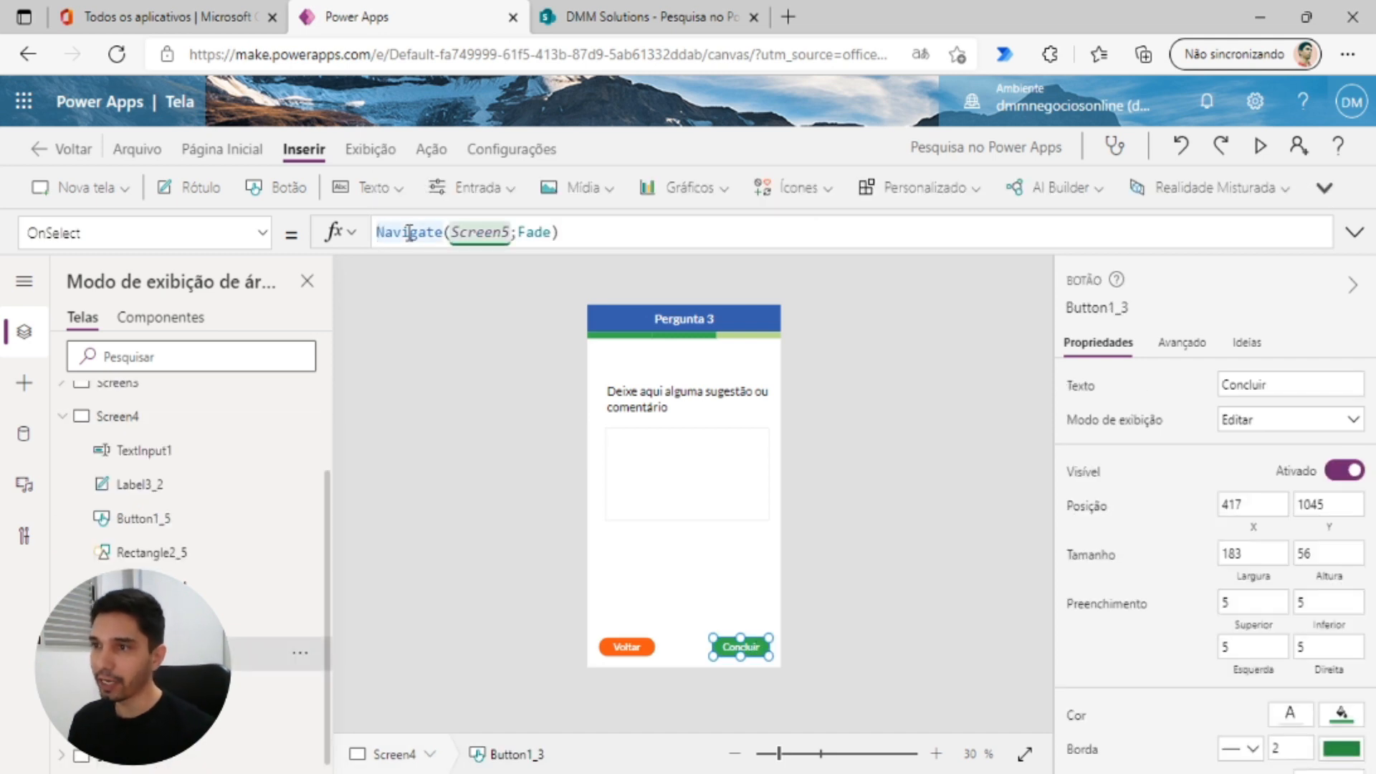
click(1355, 233)
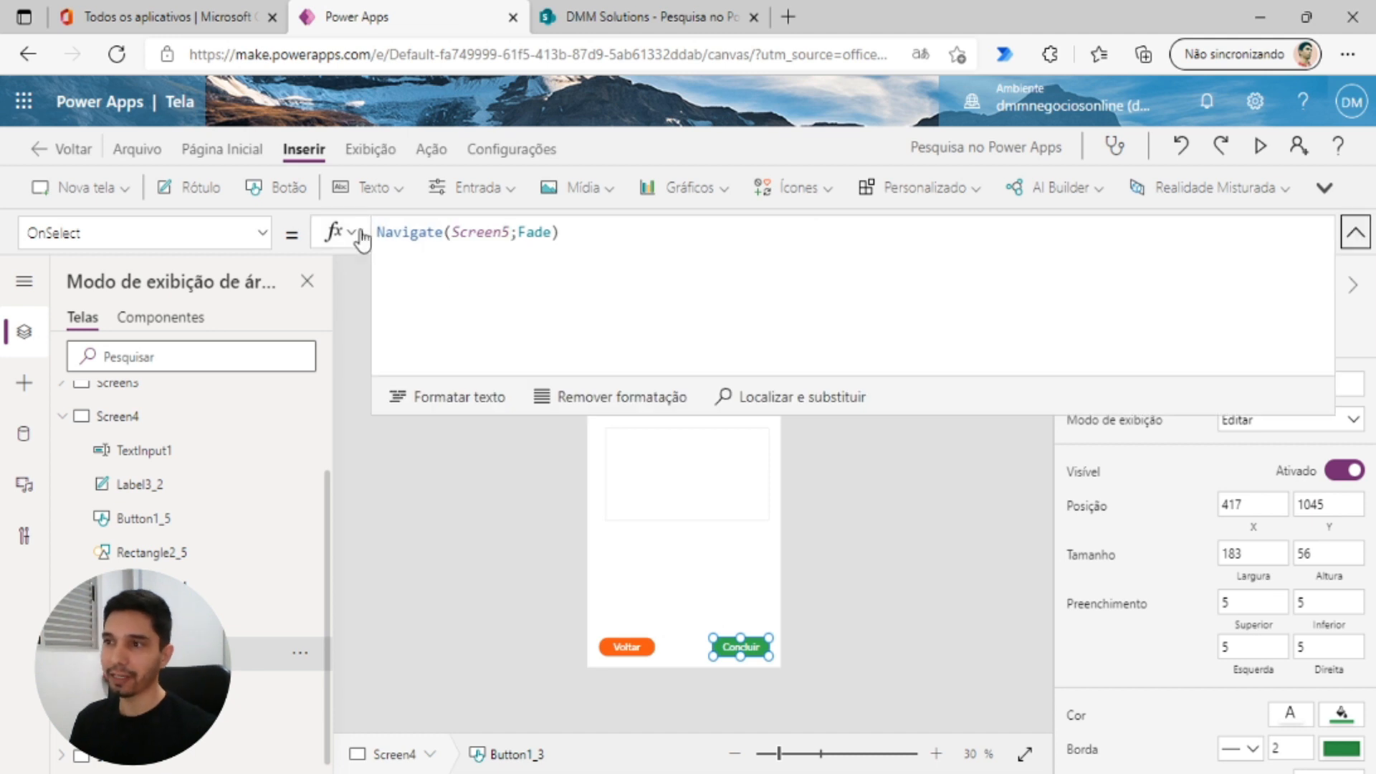
key(Return)
key(Return)
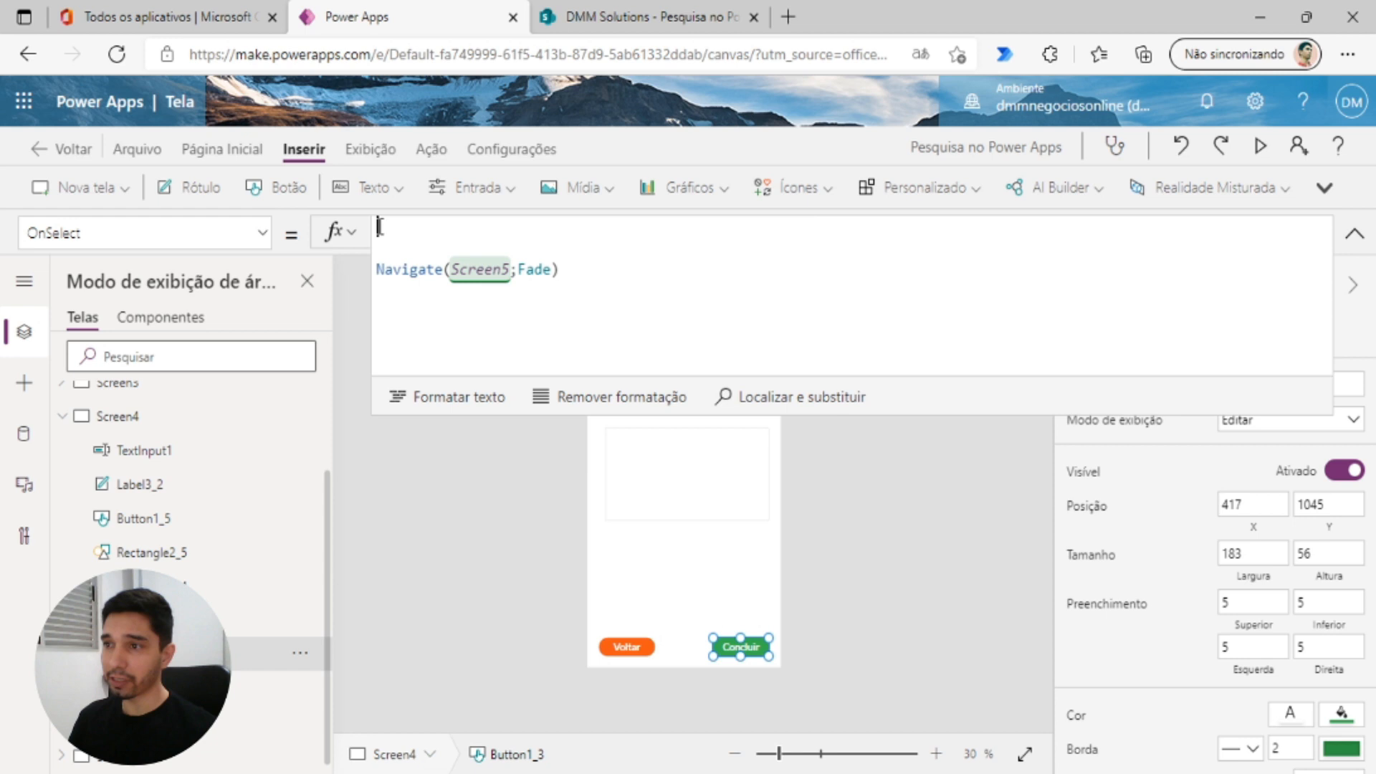
- Begin a Patch function above the Navigate call with the 'Pesquisa no Power Apps' list as its data source
text(Patch)
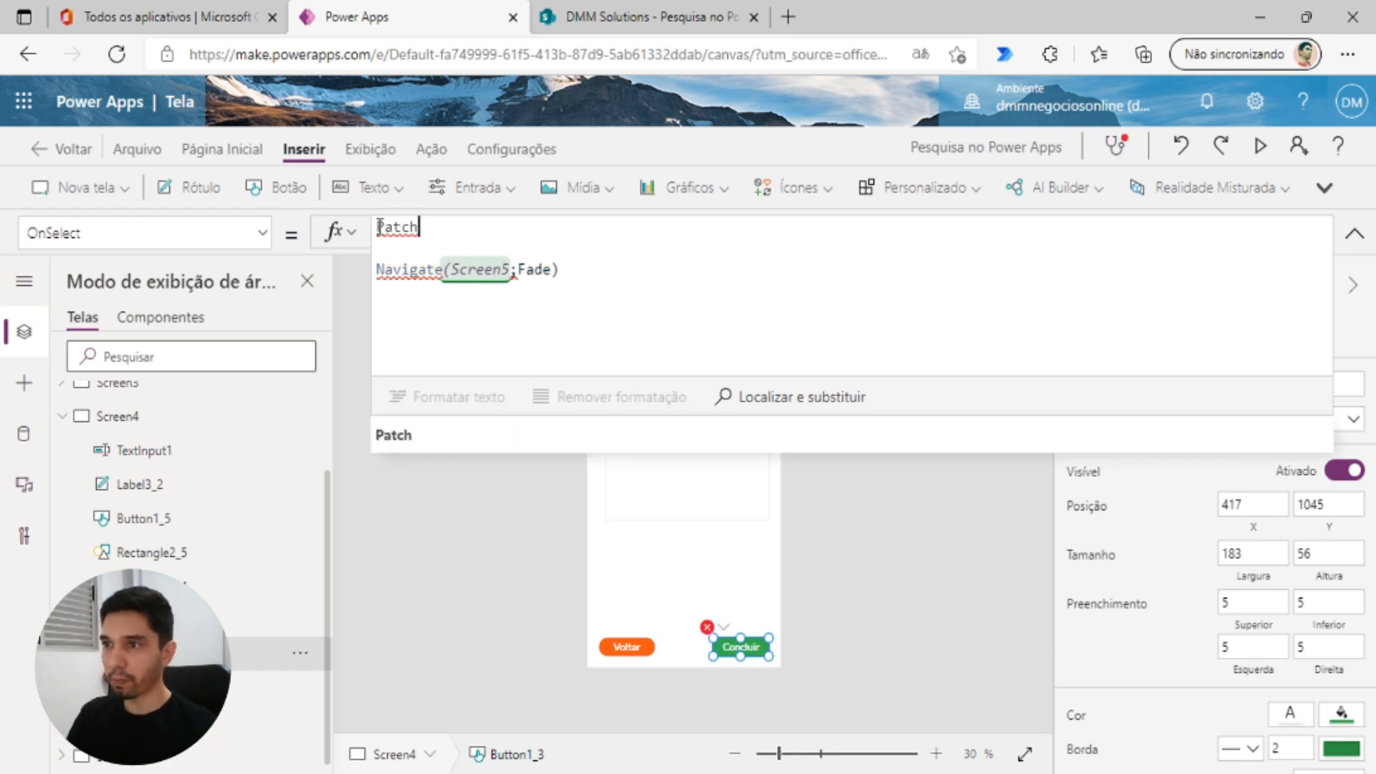
text(())
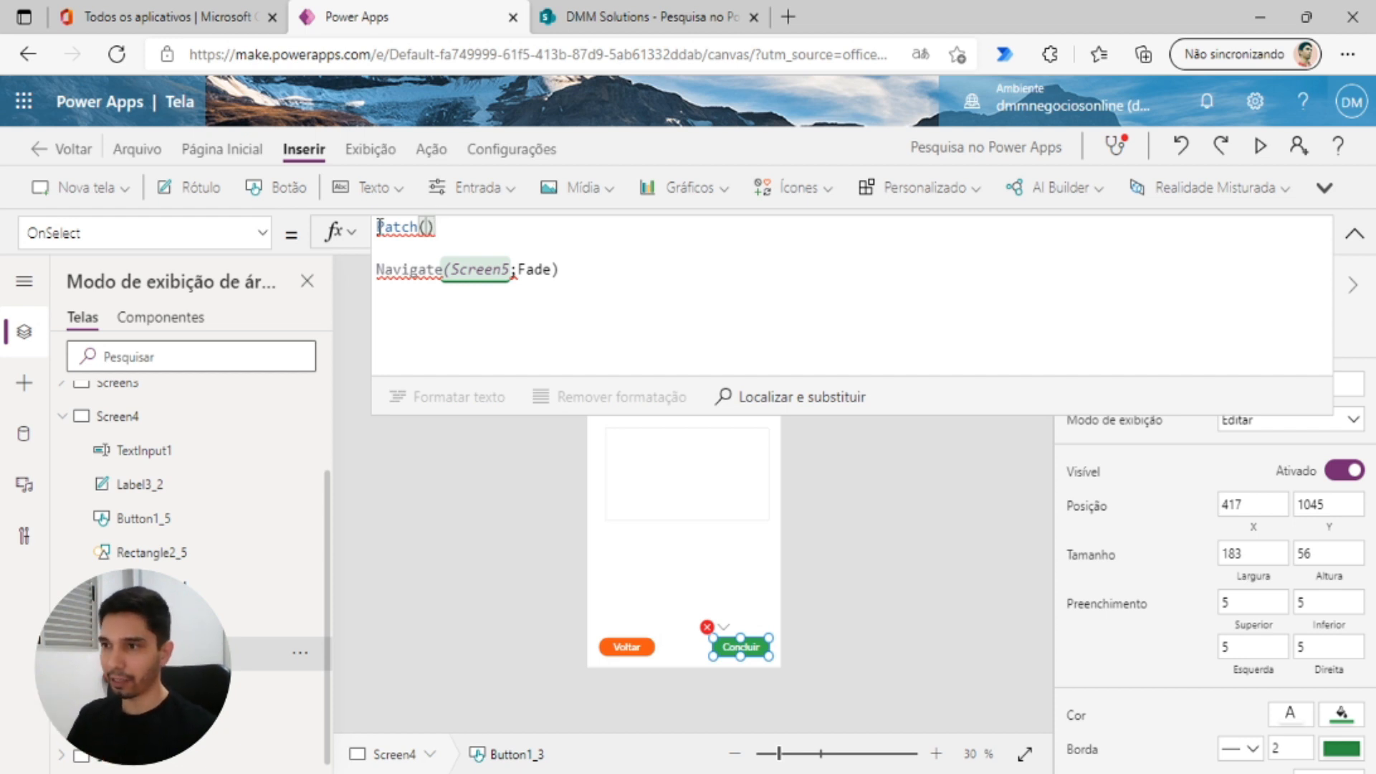
key(Left)
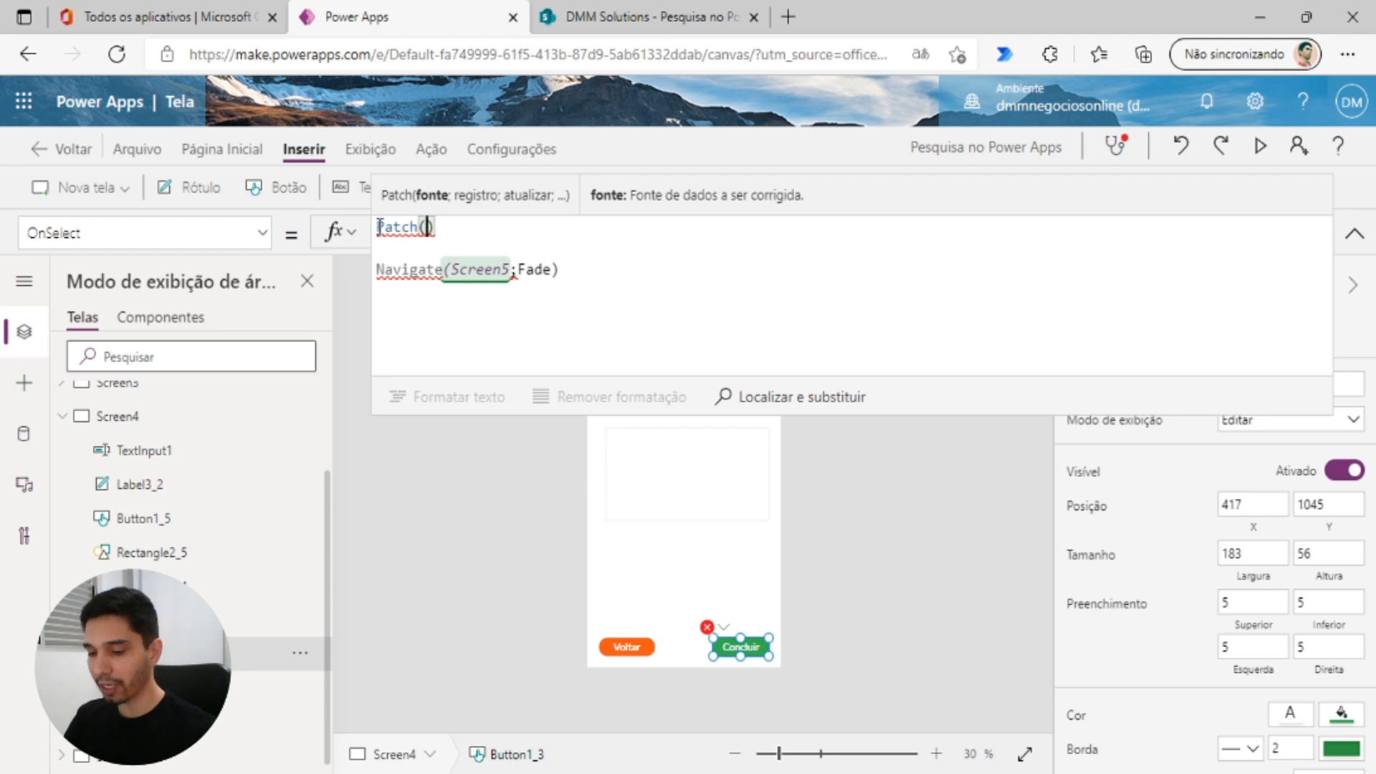
text(Pe)
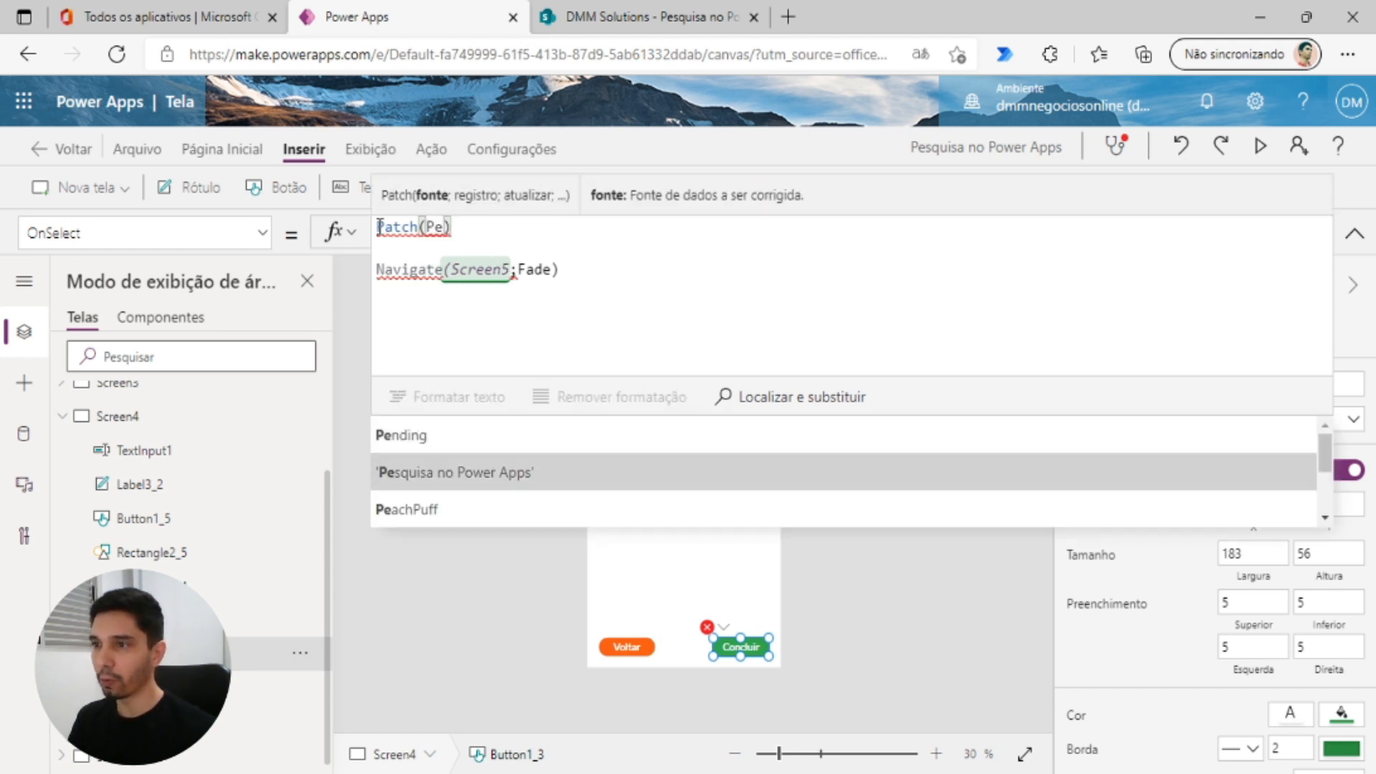
key(Tab)
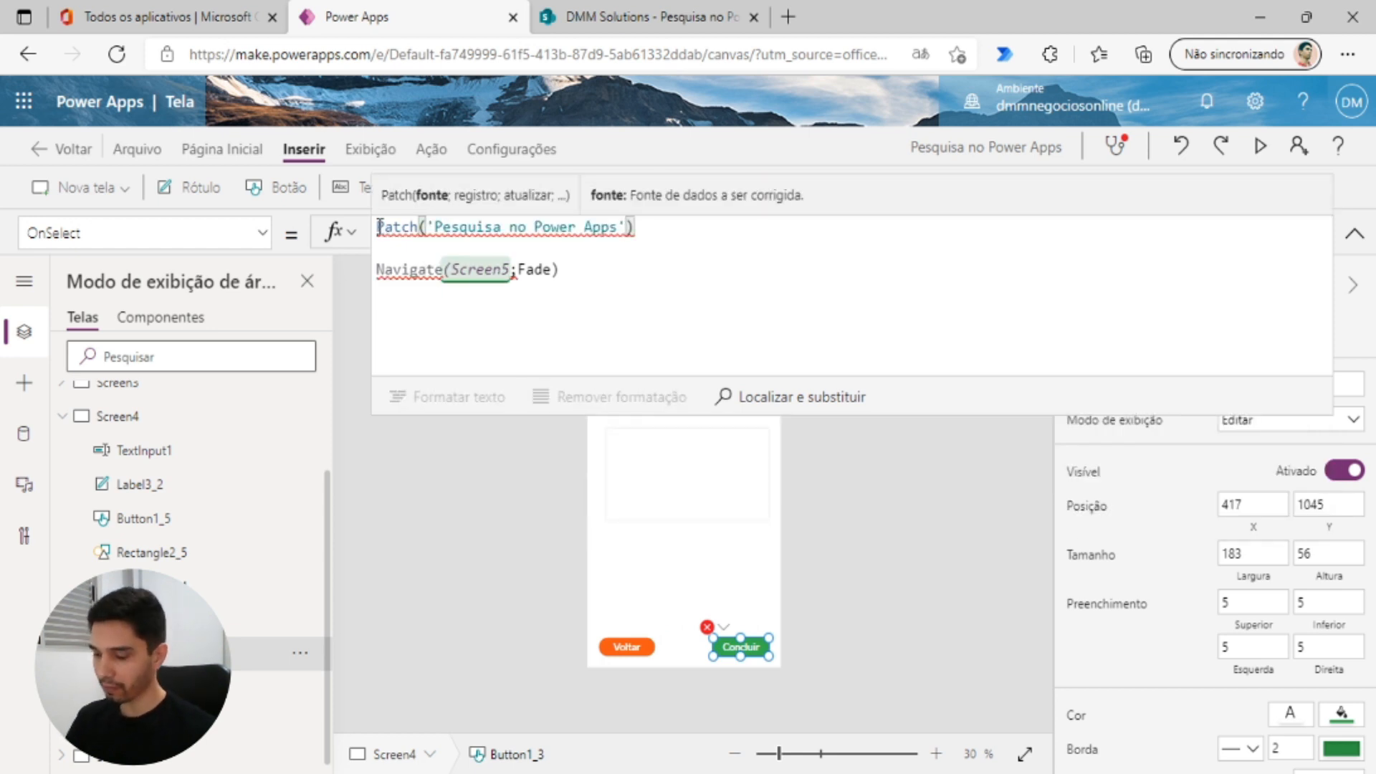
text(;)
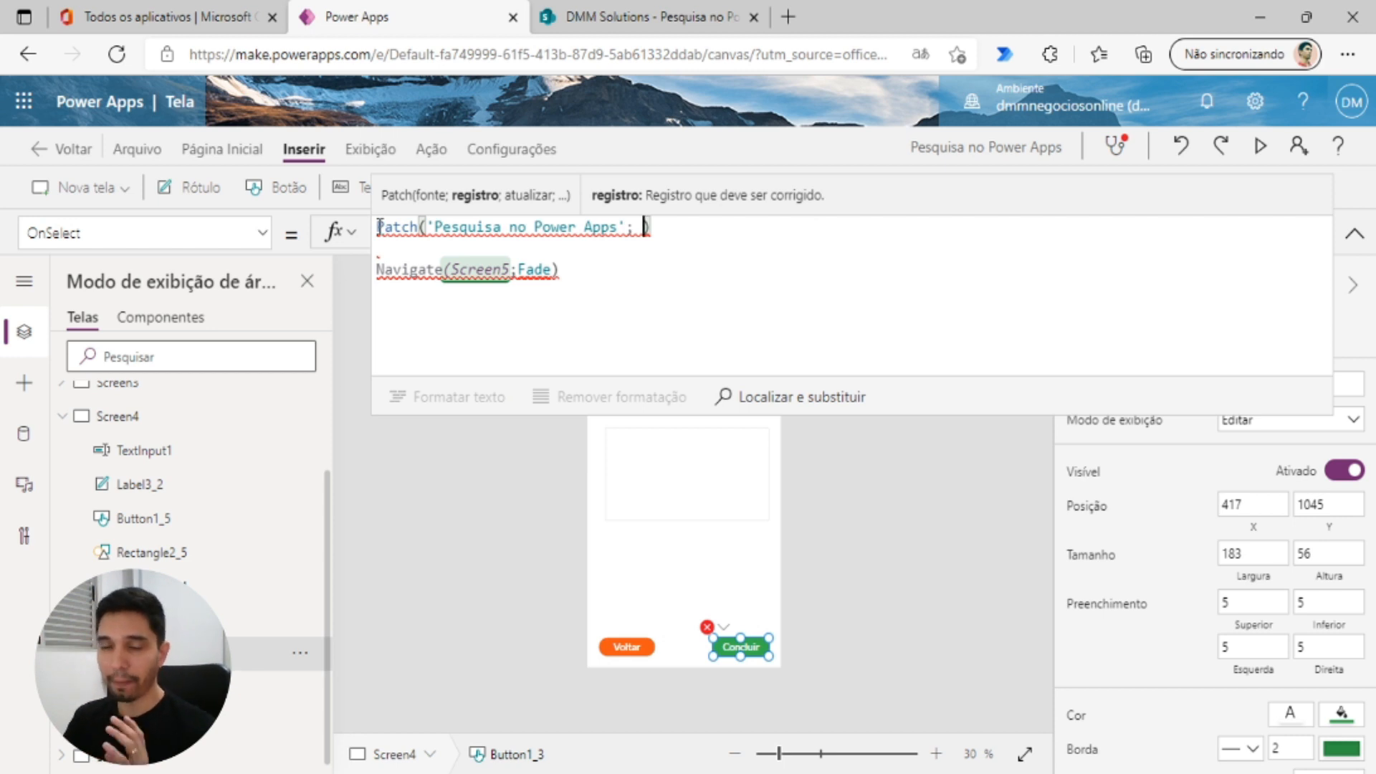
- Add Defaults('Pesquisa no Power Apps') as Patch's record argument, followed by an empty pair of braces for the update
text(Defau)
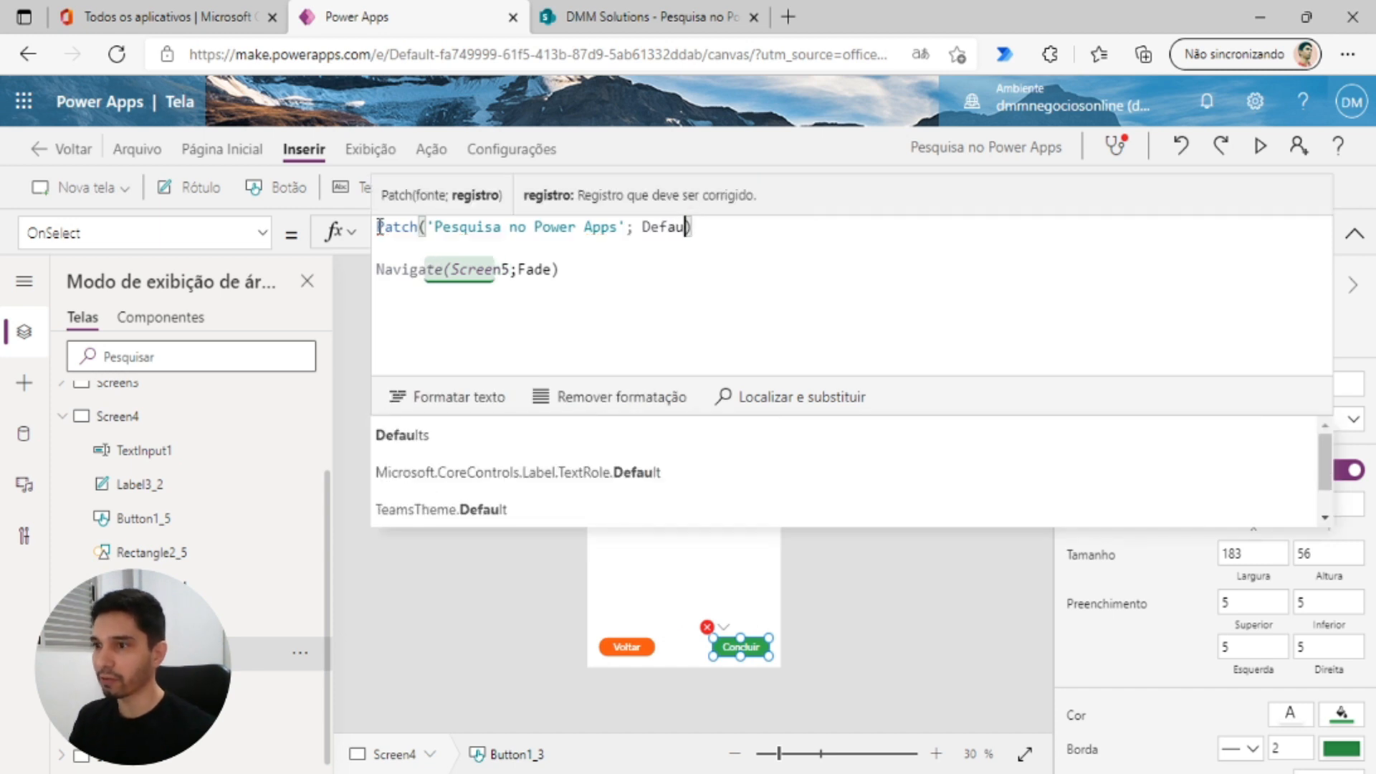
key(Tab)
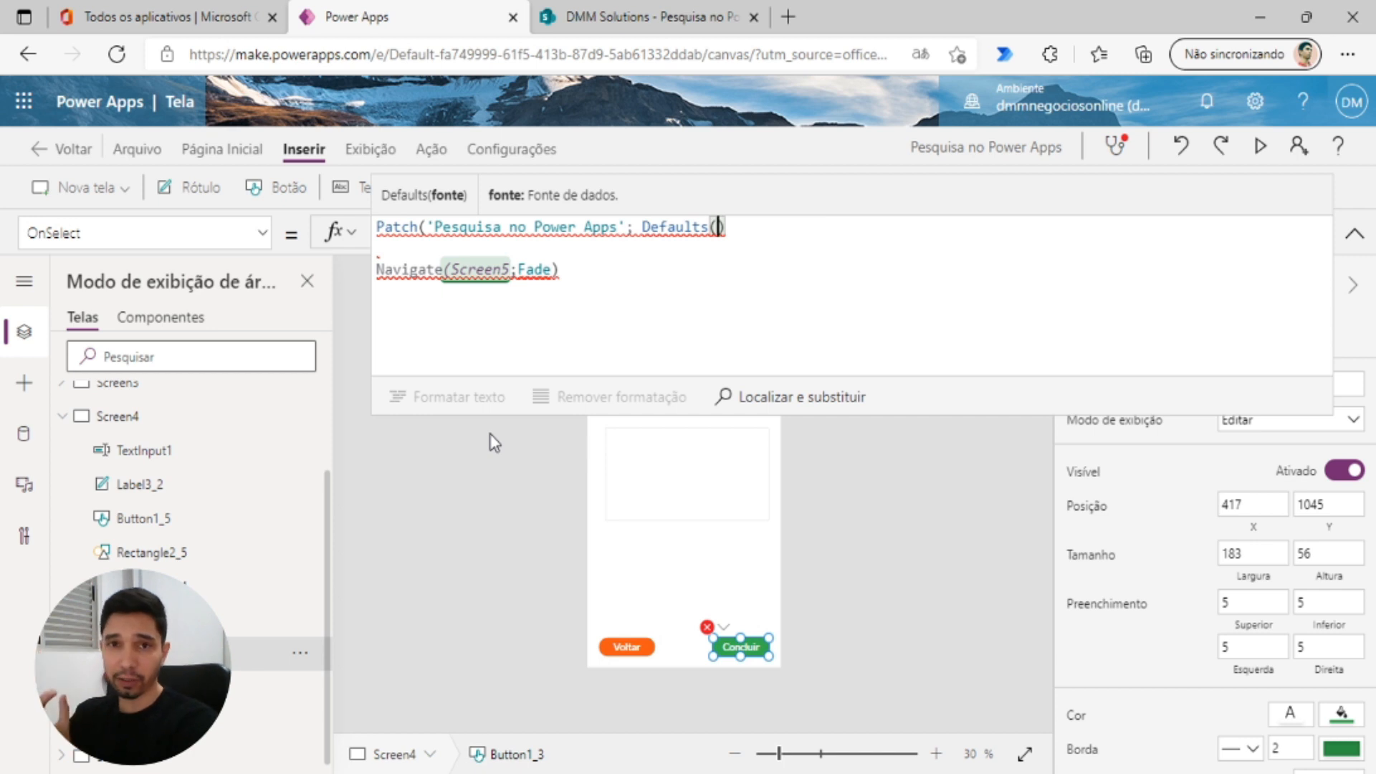
text(Pes)
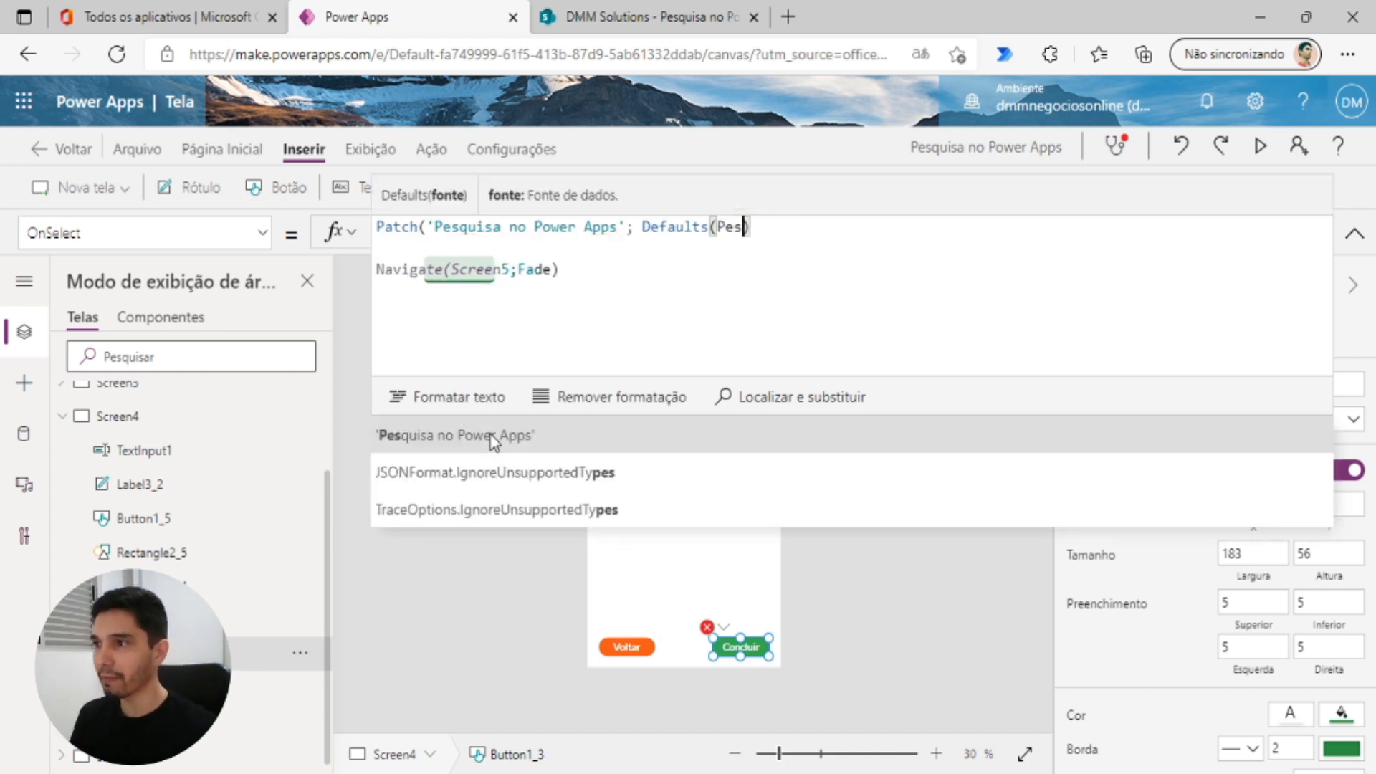
key(Tab)
text();)
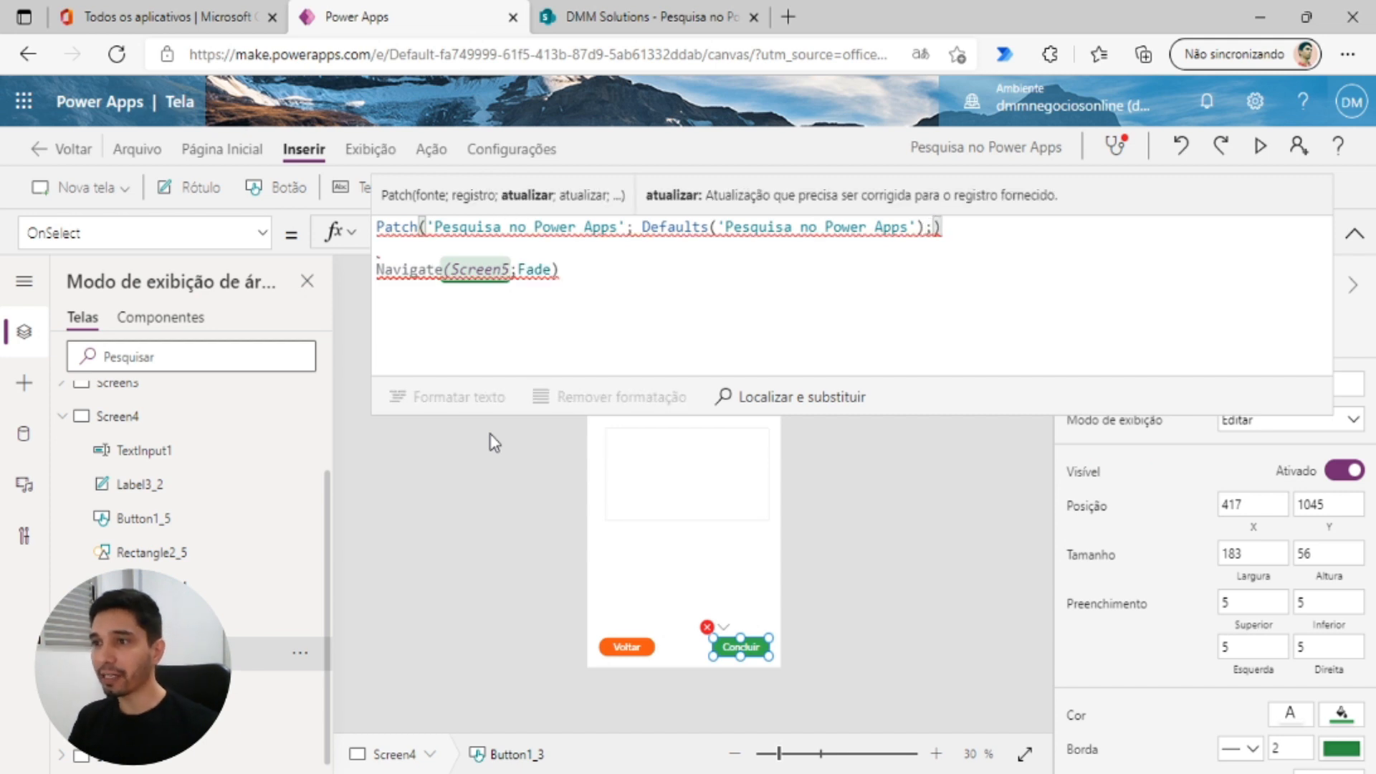
key(Right)
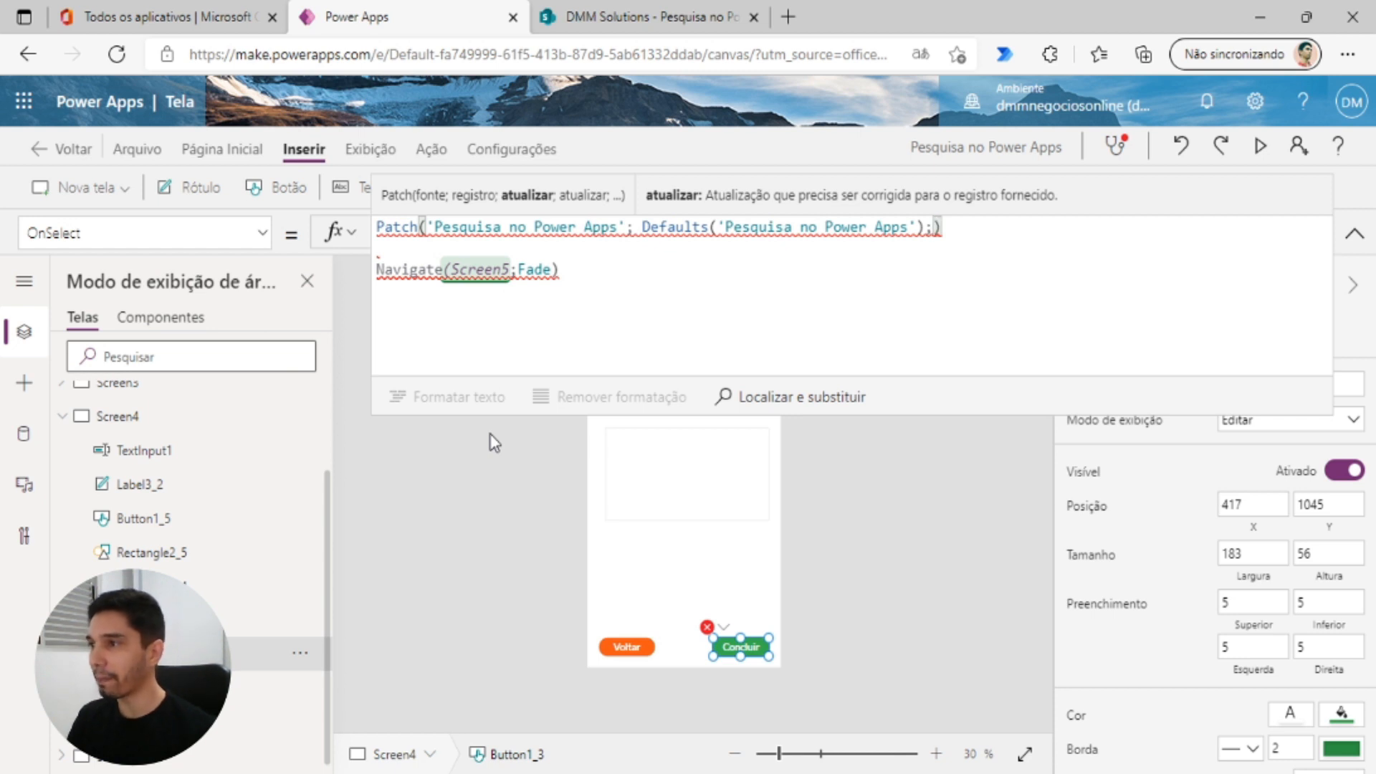
text({)
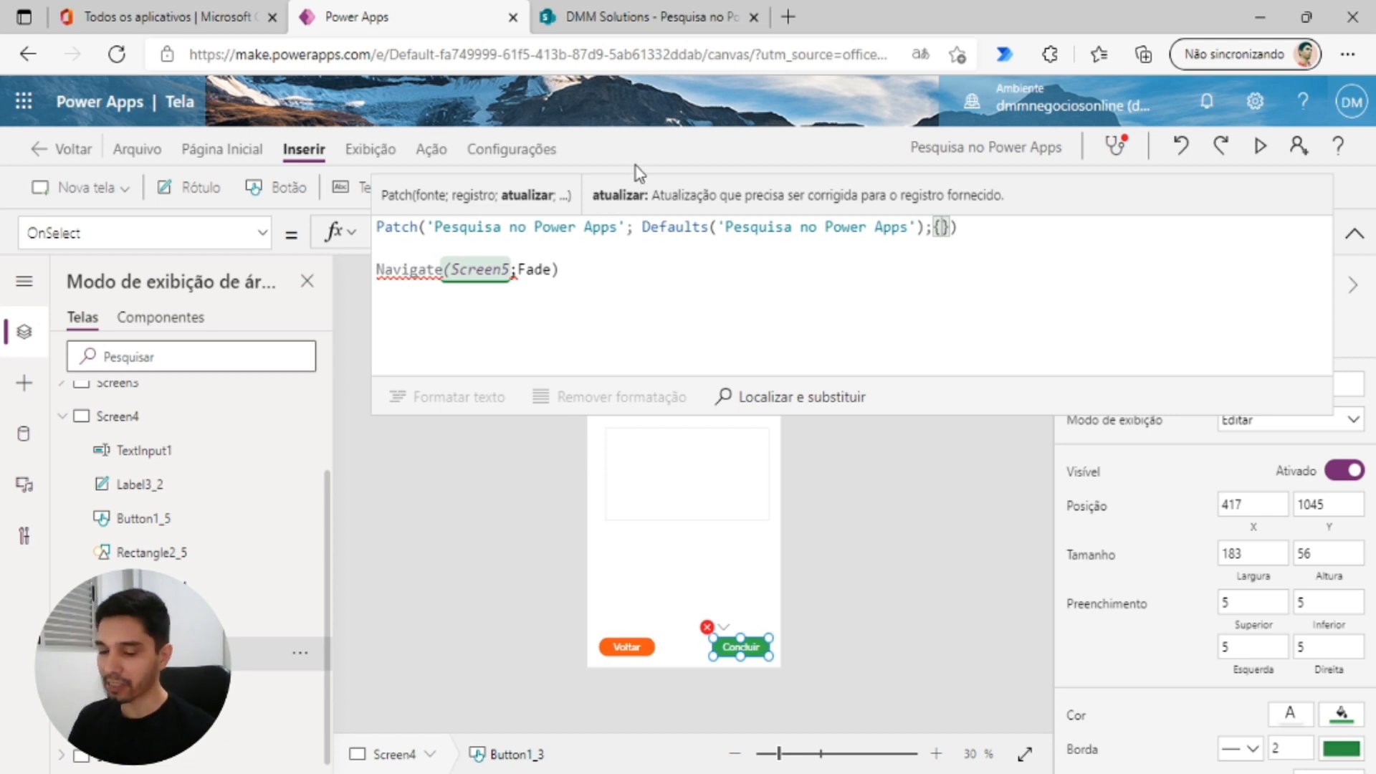
- Check the column names in the SharePoint list, move the braces two lines down and fill them with Title: User().FullName
click(674, 20)
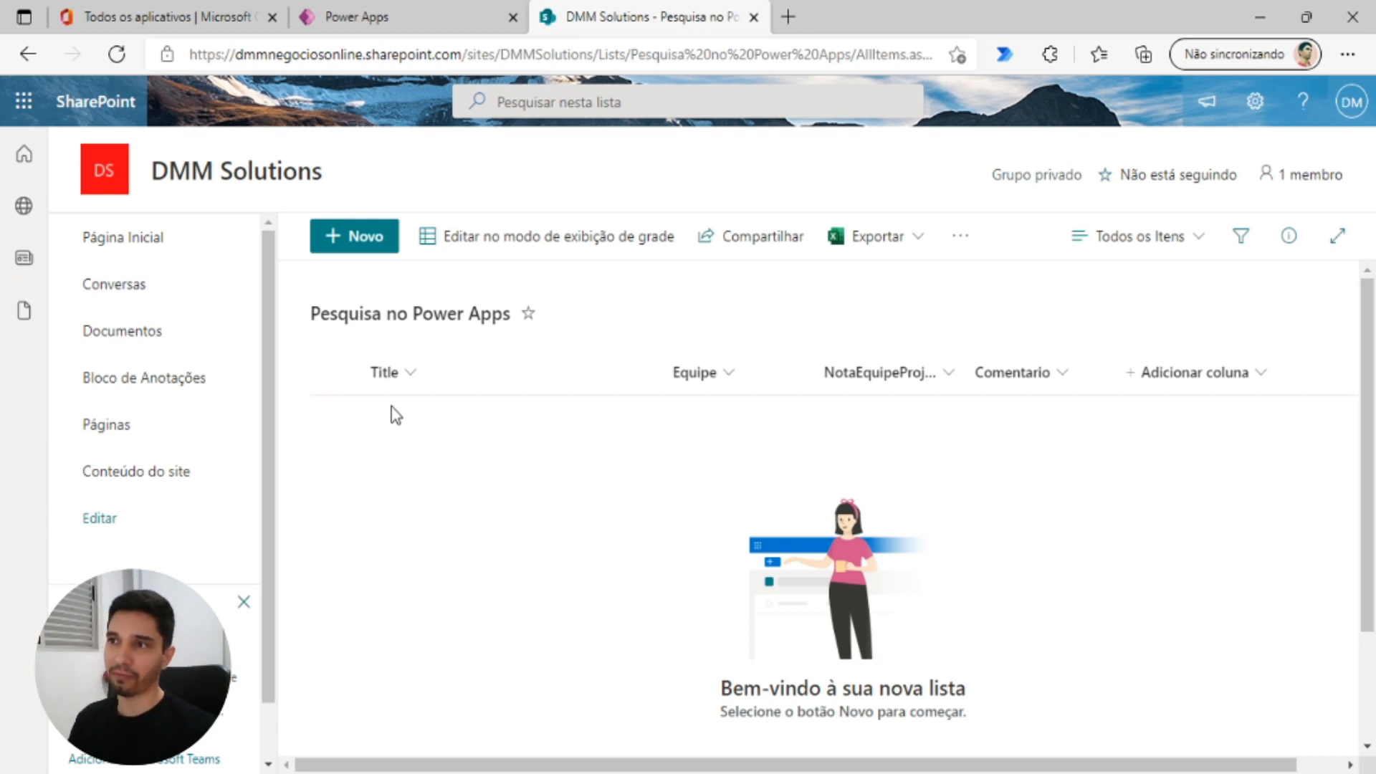
click(354, 25)
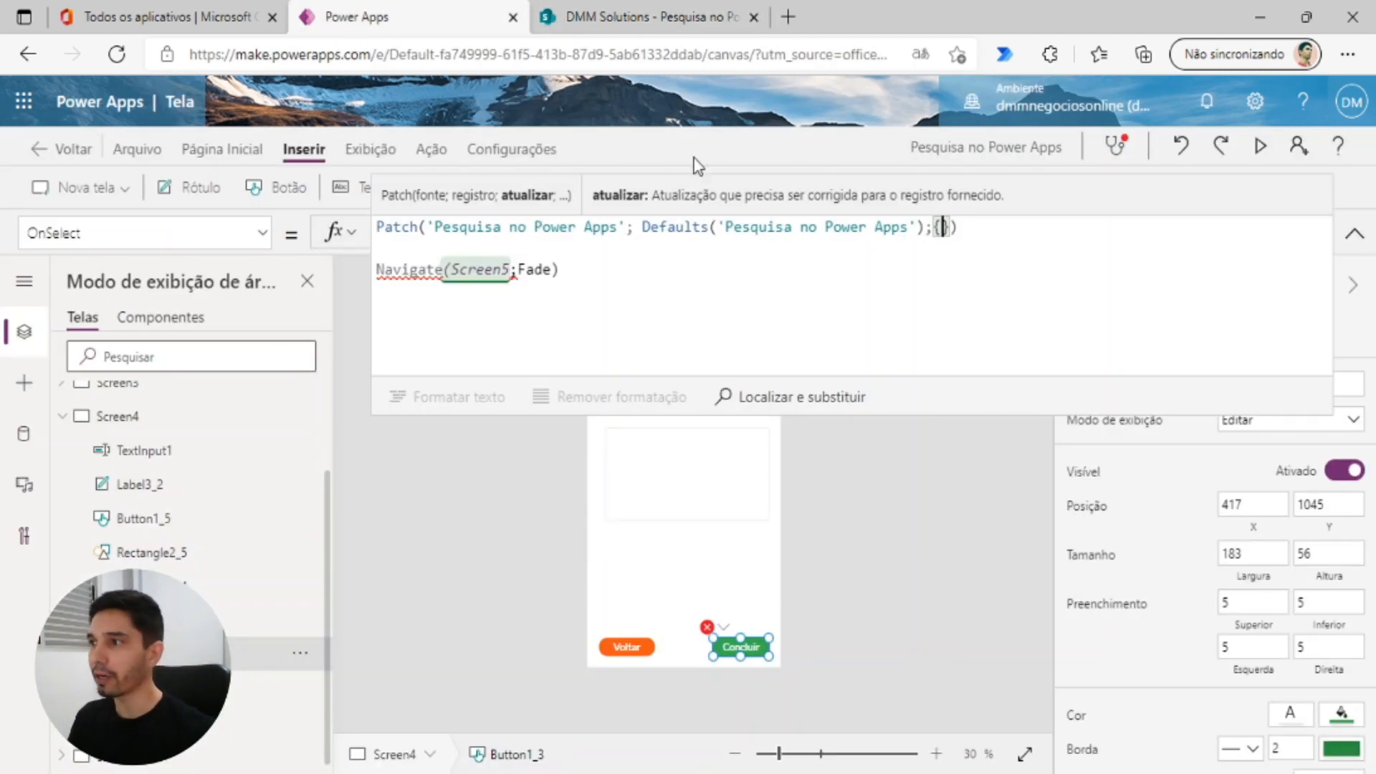
click(934, 228)
key(Return)
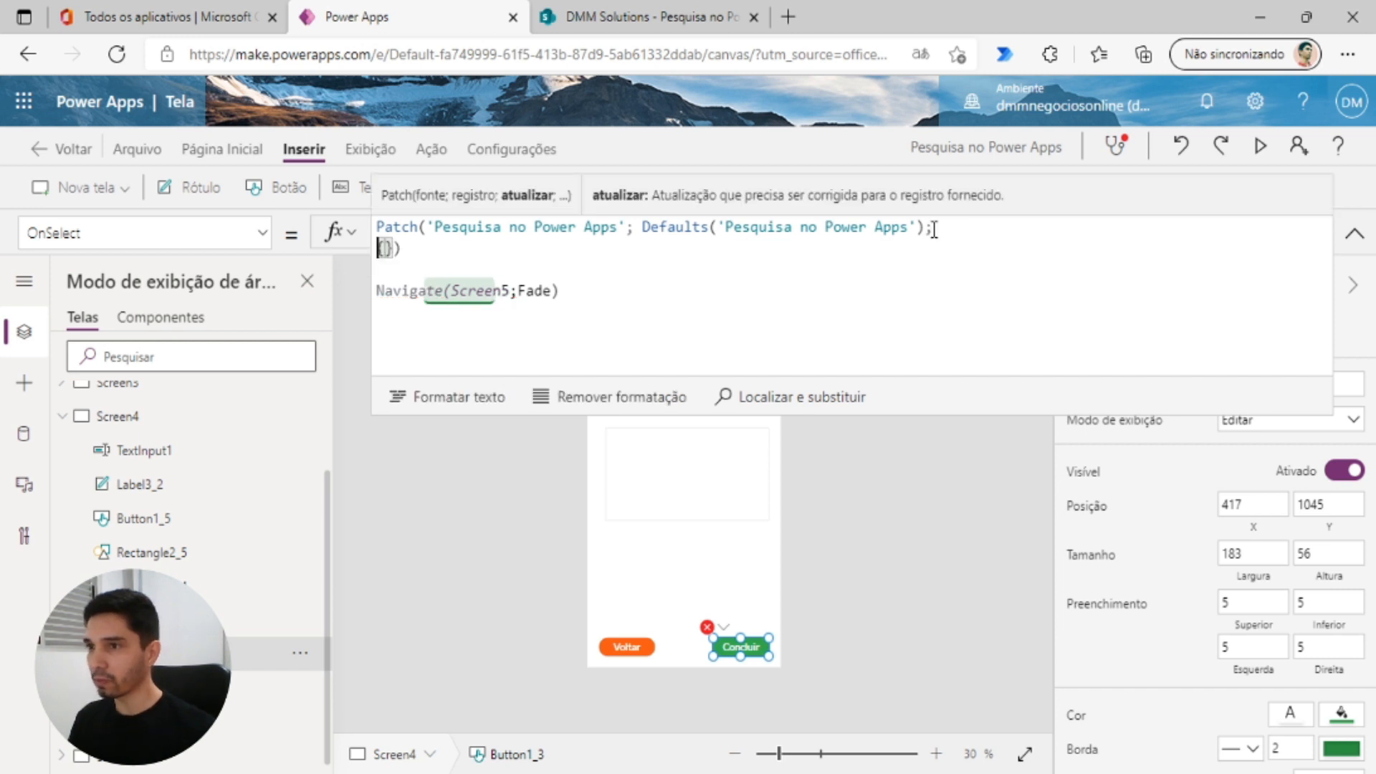
key(Return)
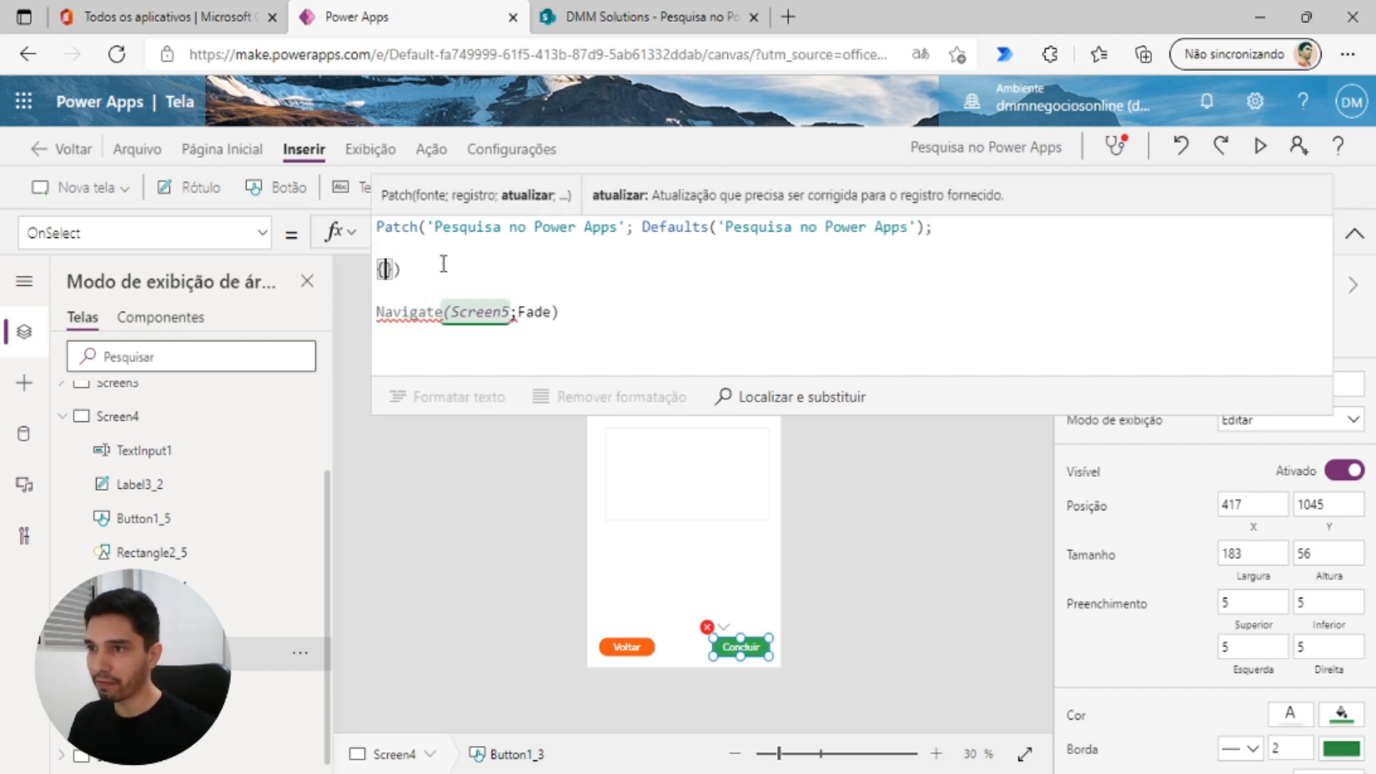
text(Title:)
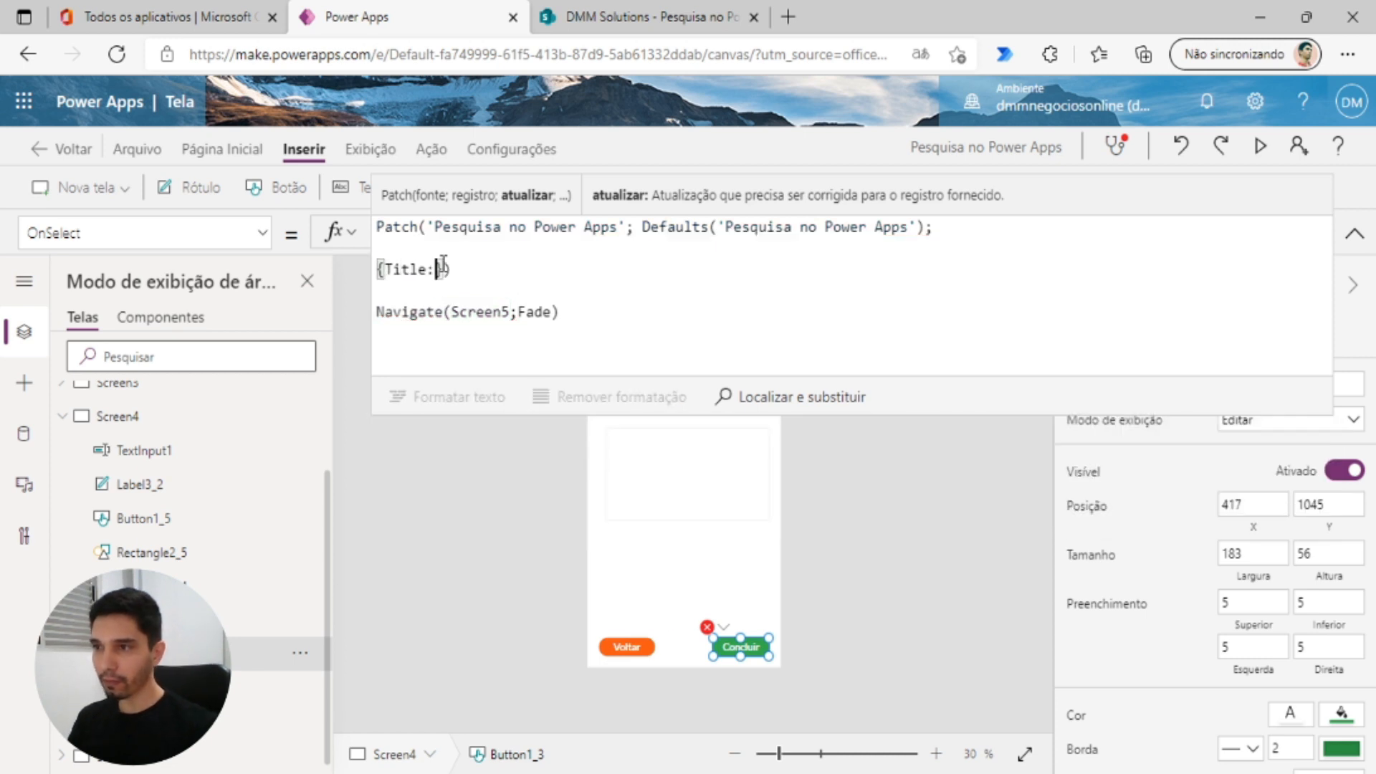
text( User().FullName)
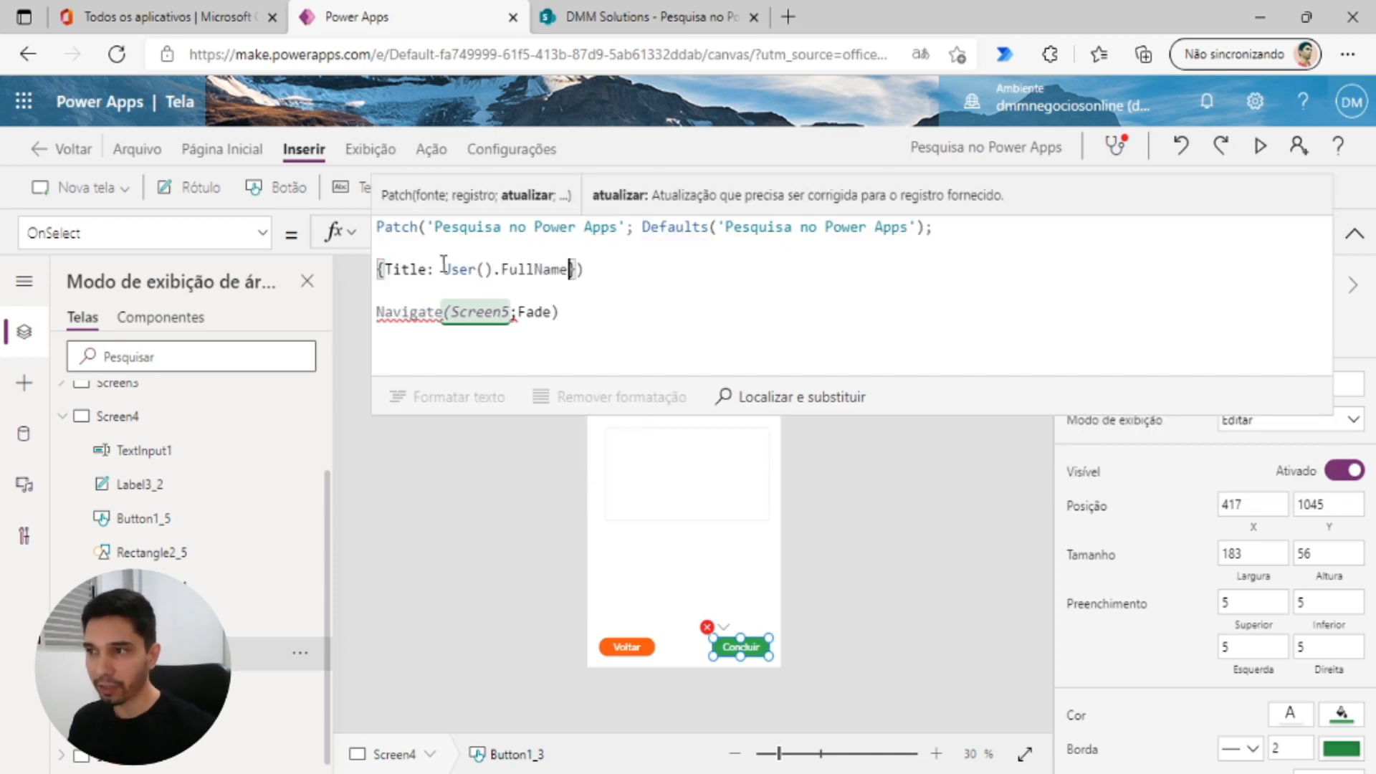
- Add a second record to the Patch formula on a new line for the list's Equipe column, leaving its value empty
key(Right)
text(;)
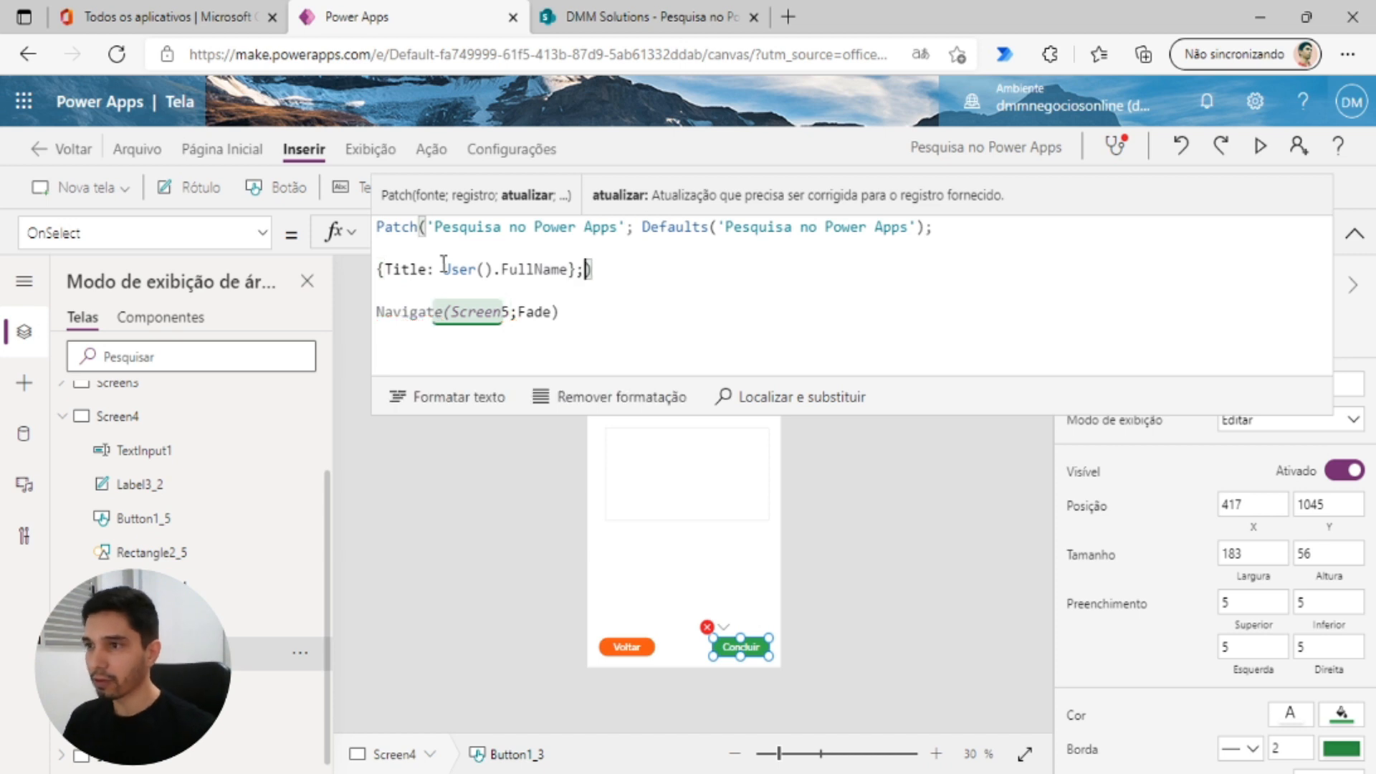
key(shift+Return)
text({})
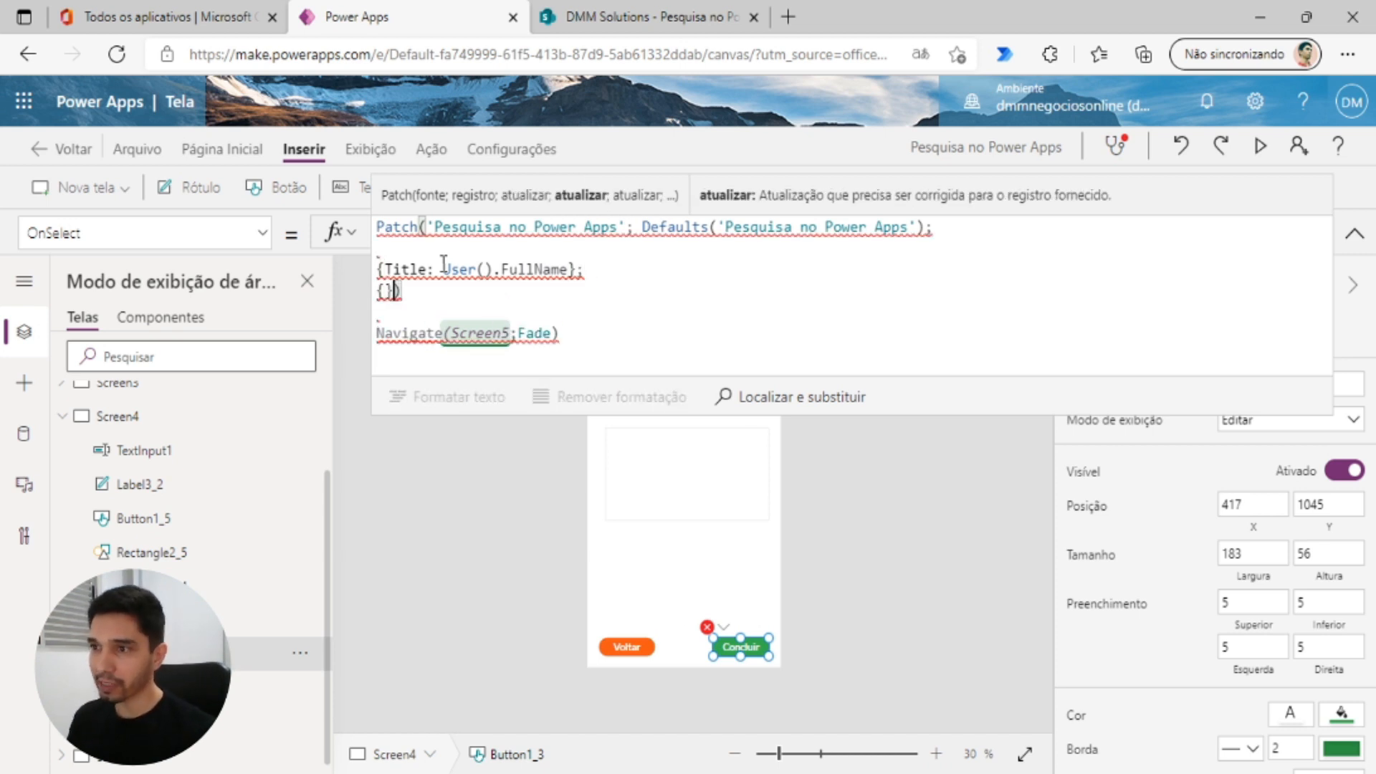
click(622, 20)
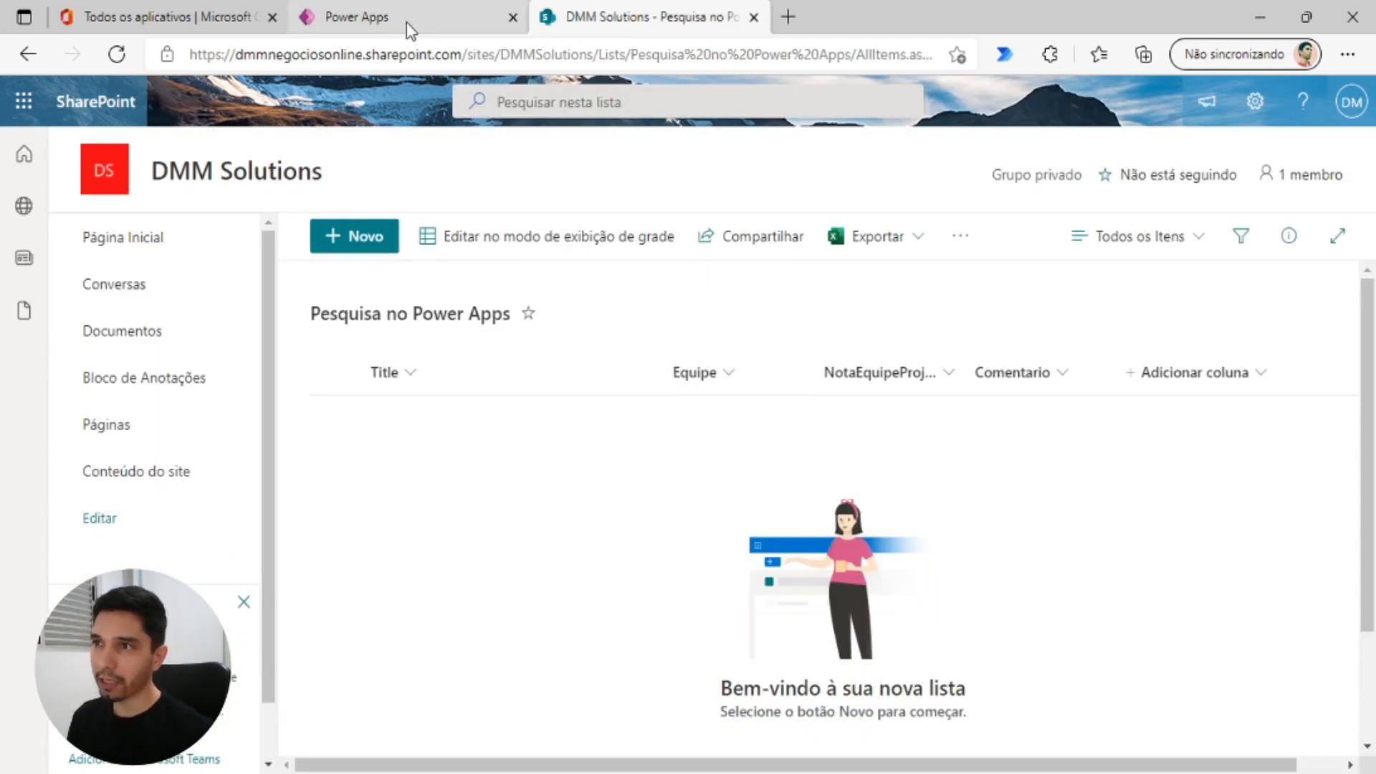
click(358, 17)
text(Equi)
key(Tab)
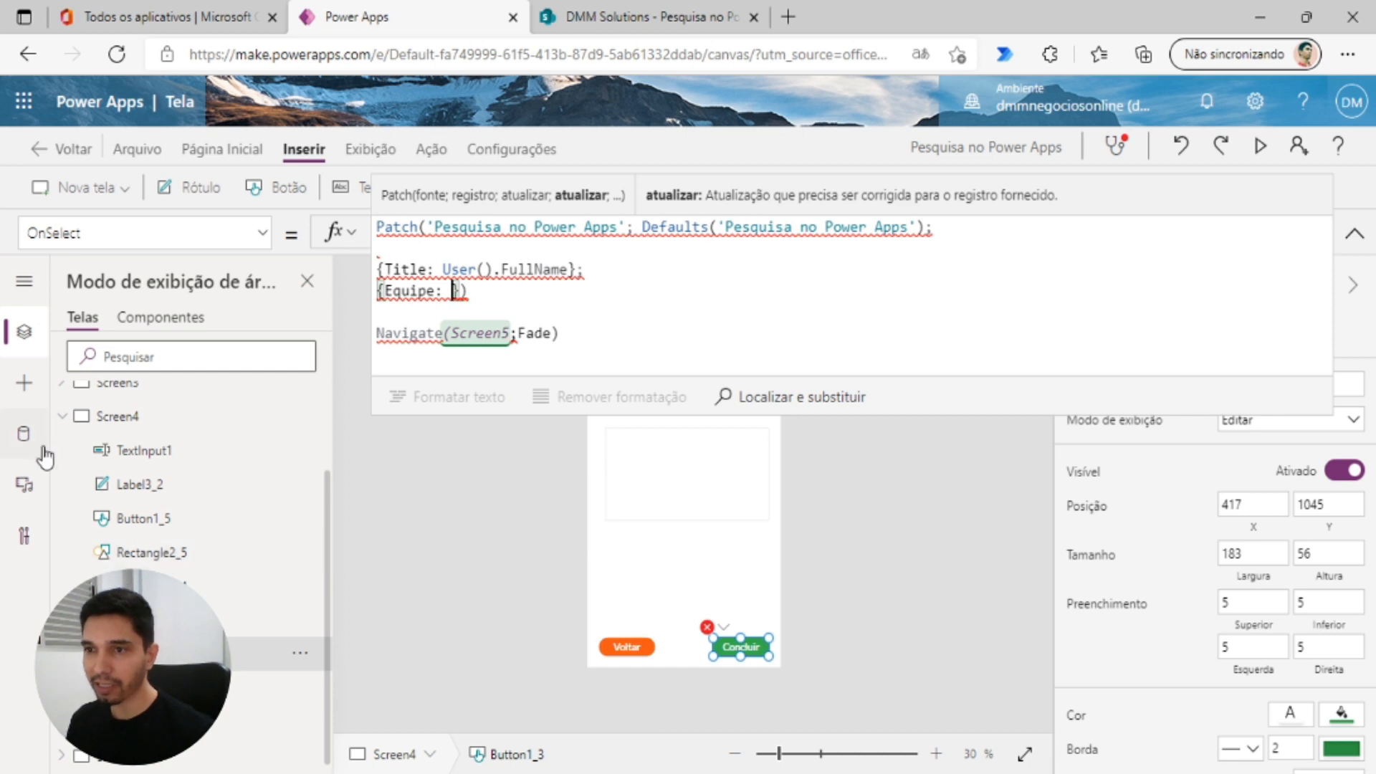
- Look up the name of the team radio control on Screen2
click(62, 416)
click(117, 476)
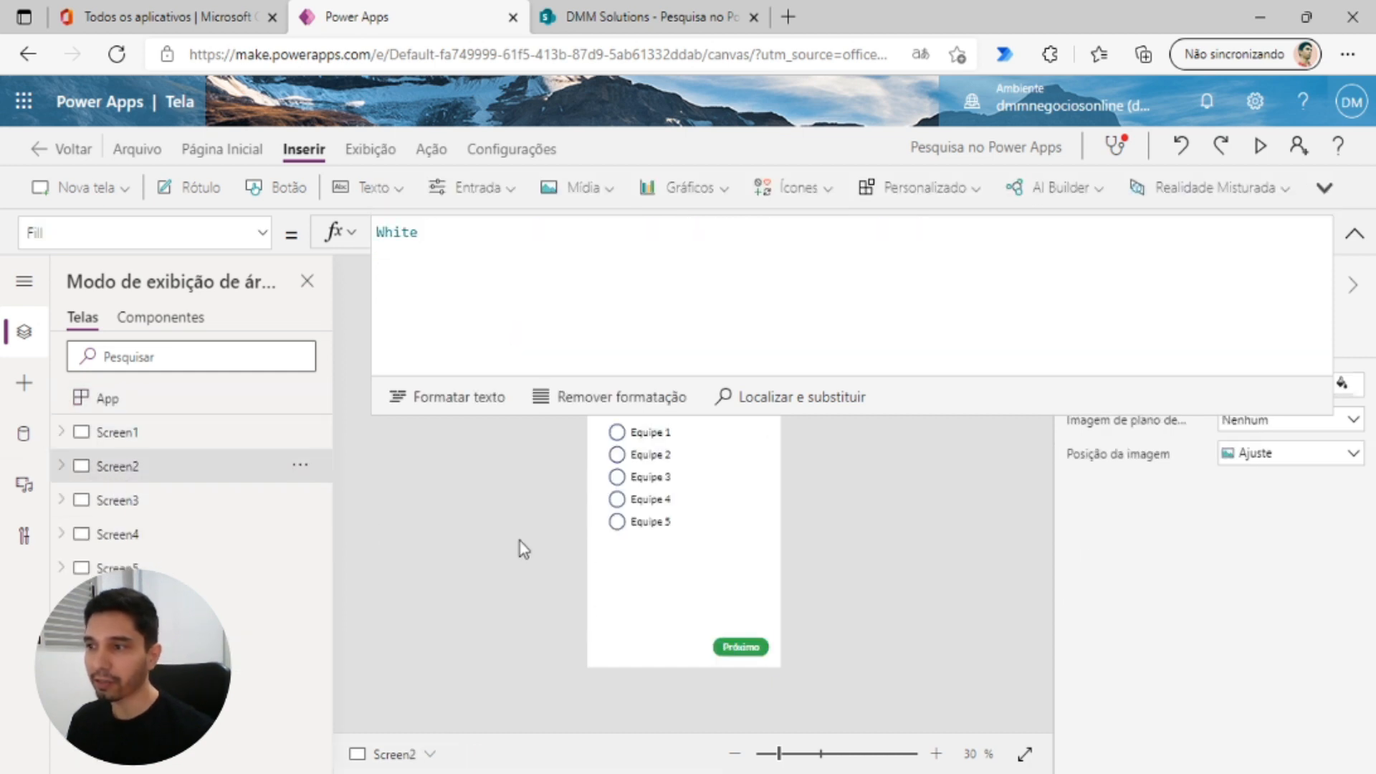
click(719, 462)
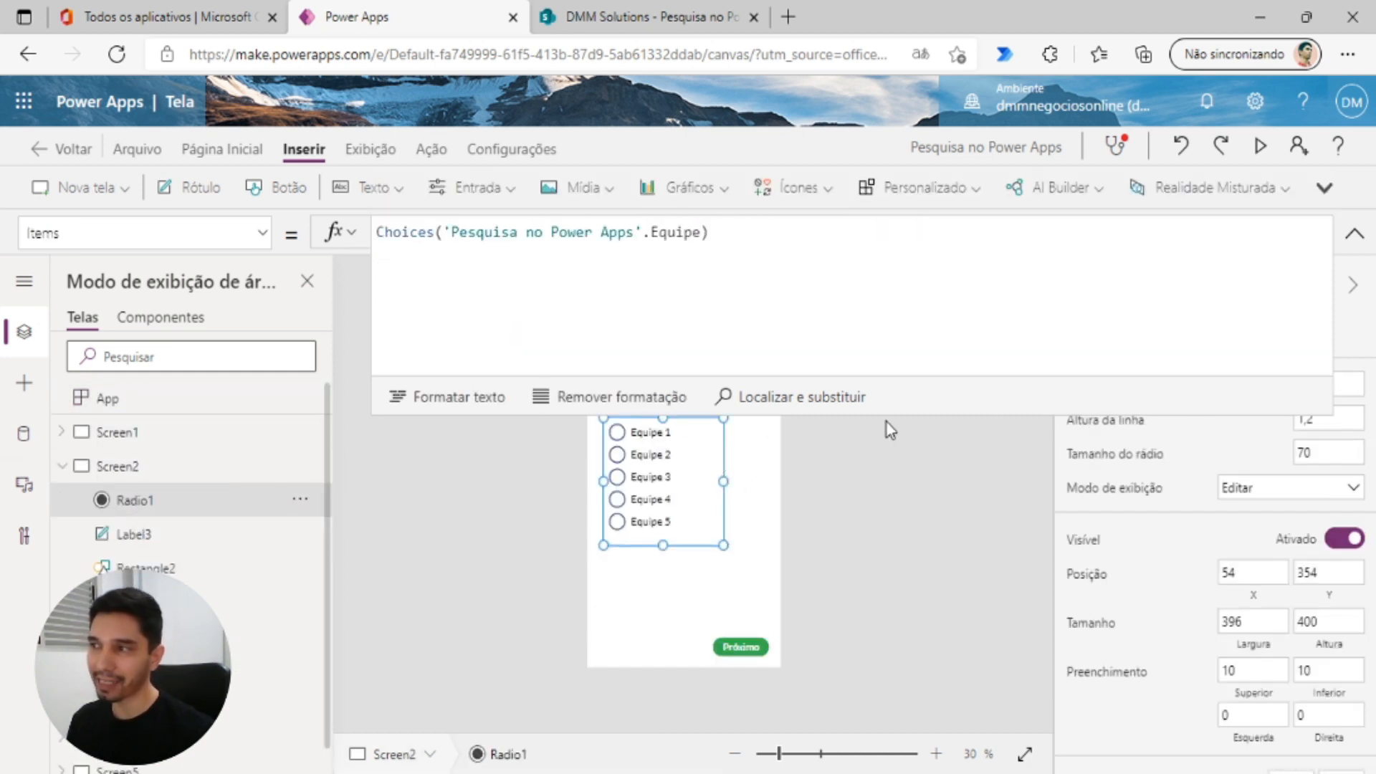
click(1354, 234)
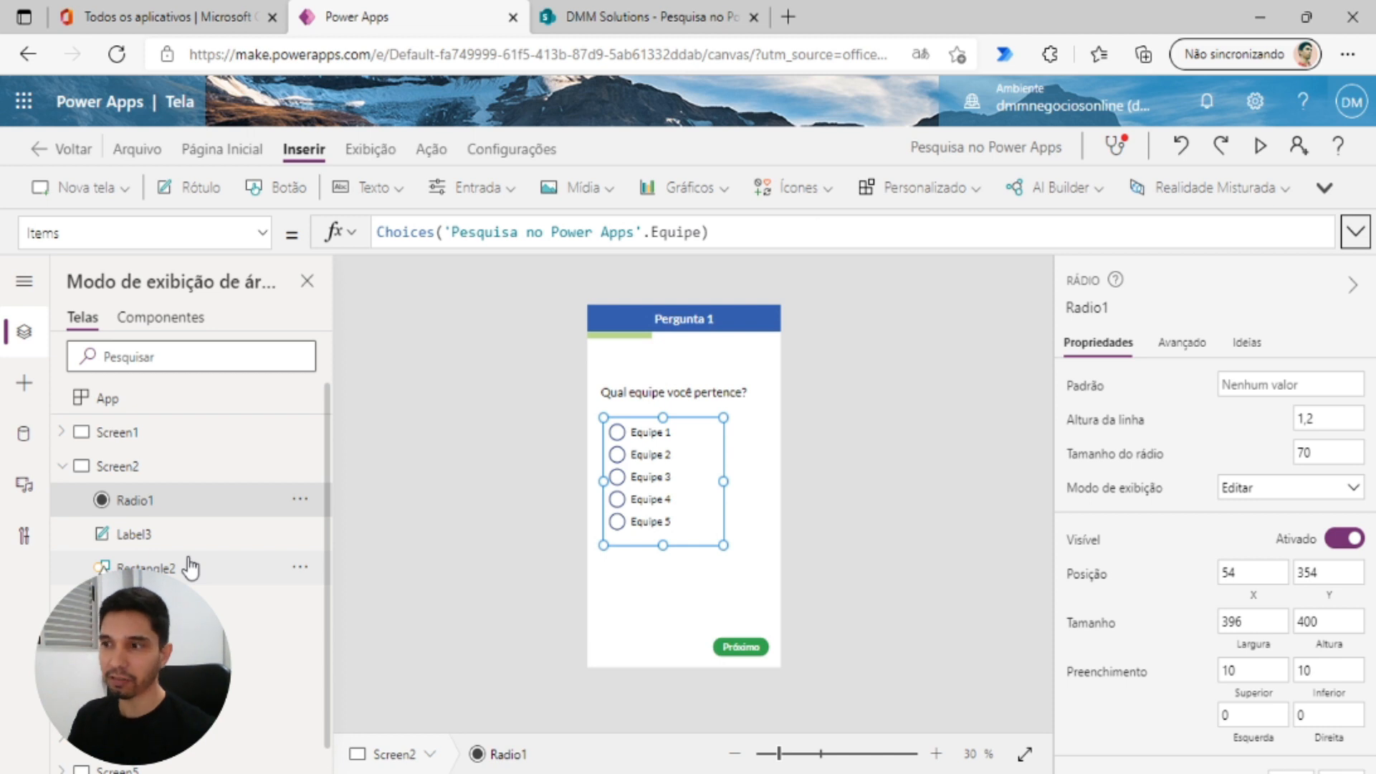
click(62, 467)
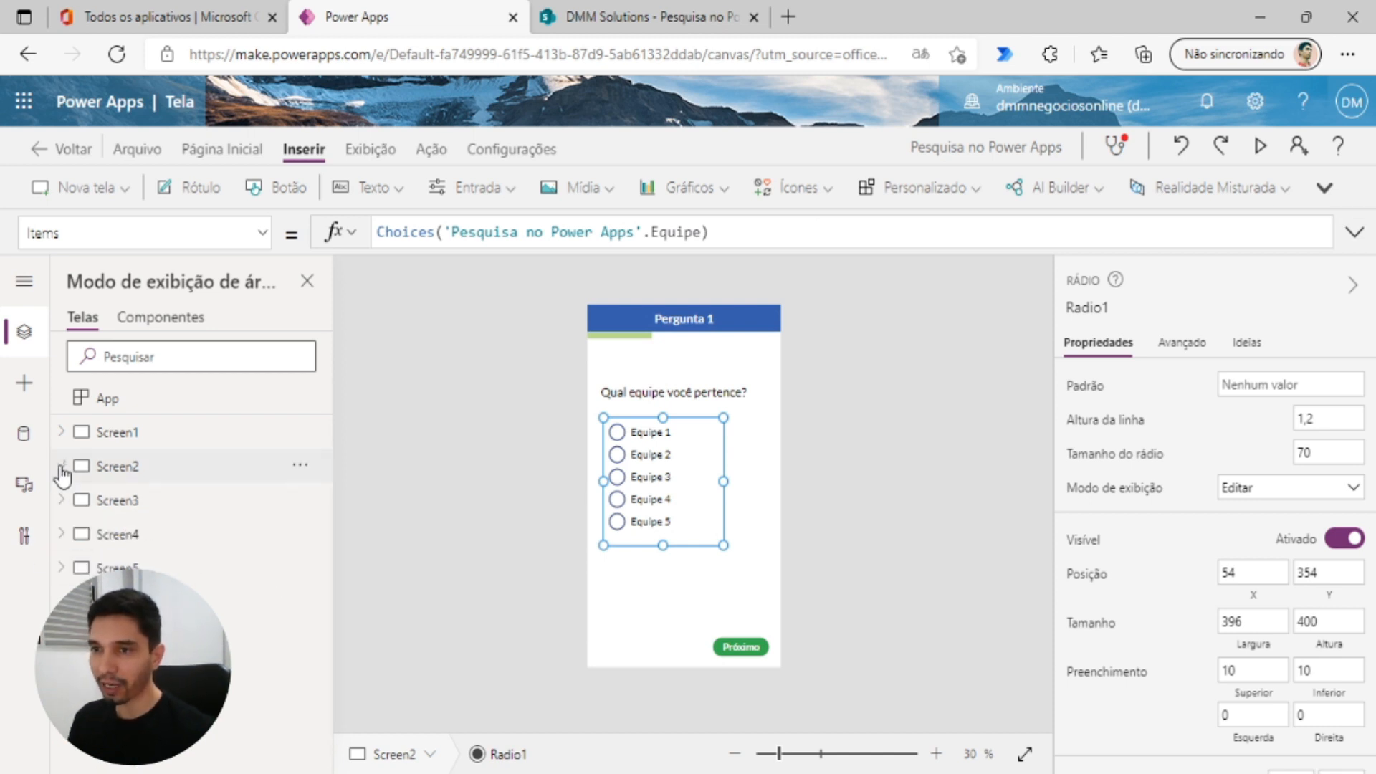
- Reopen the OnSelect formula of Screen4's Concluir button and set the Equipe value to Radio1.Selected.Value
click(108, 534)
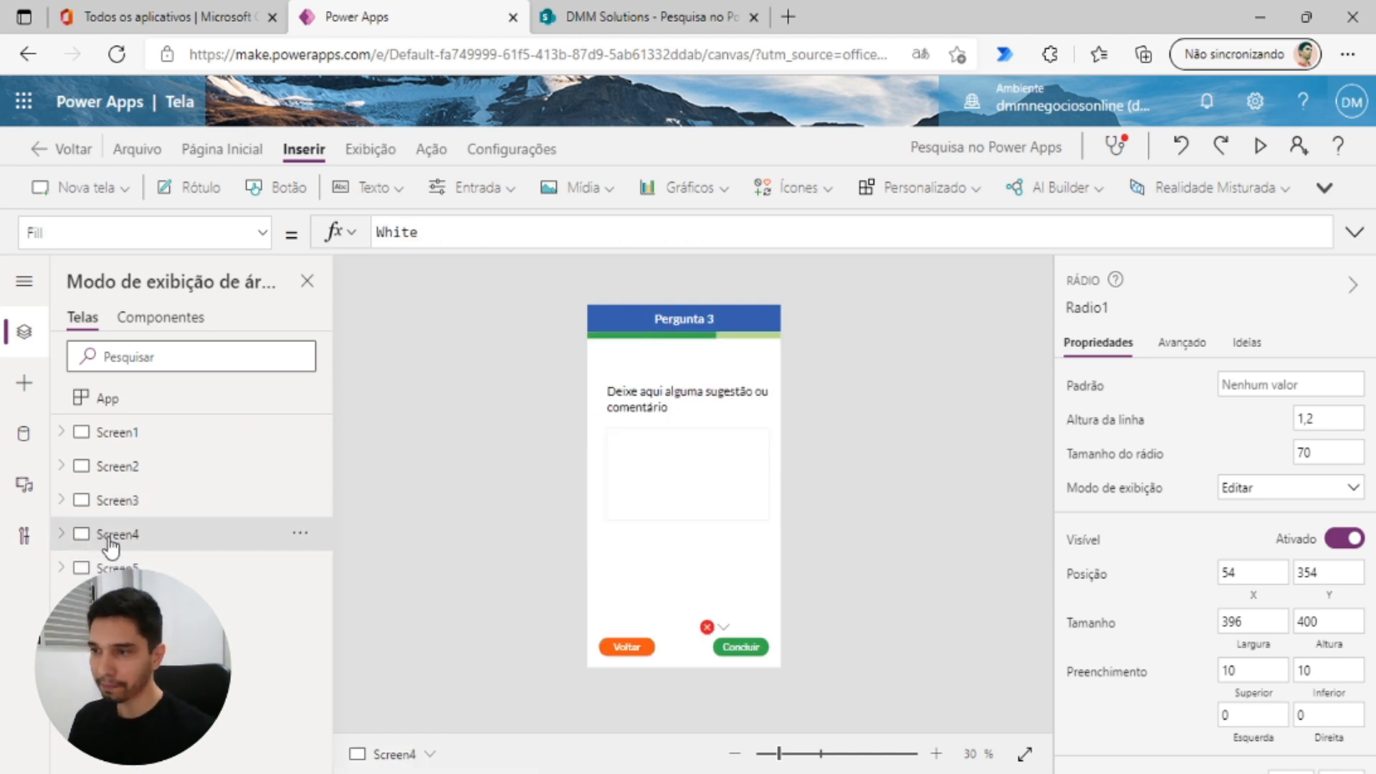
click(738, 656)
click(1355, 232)
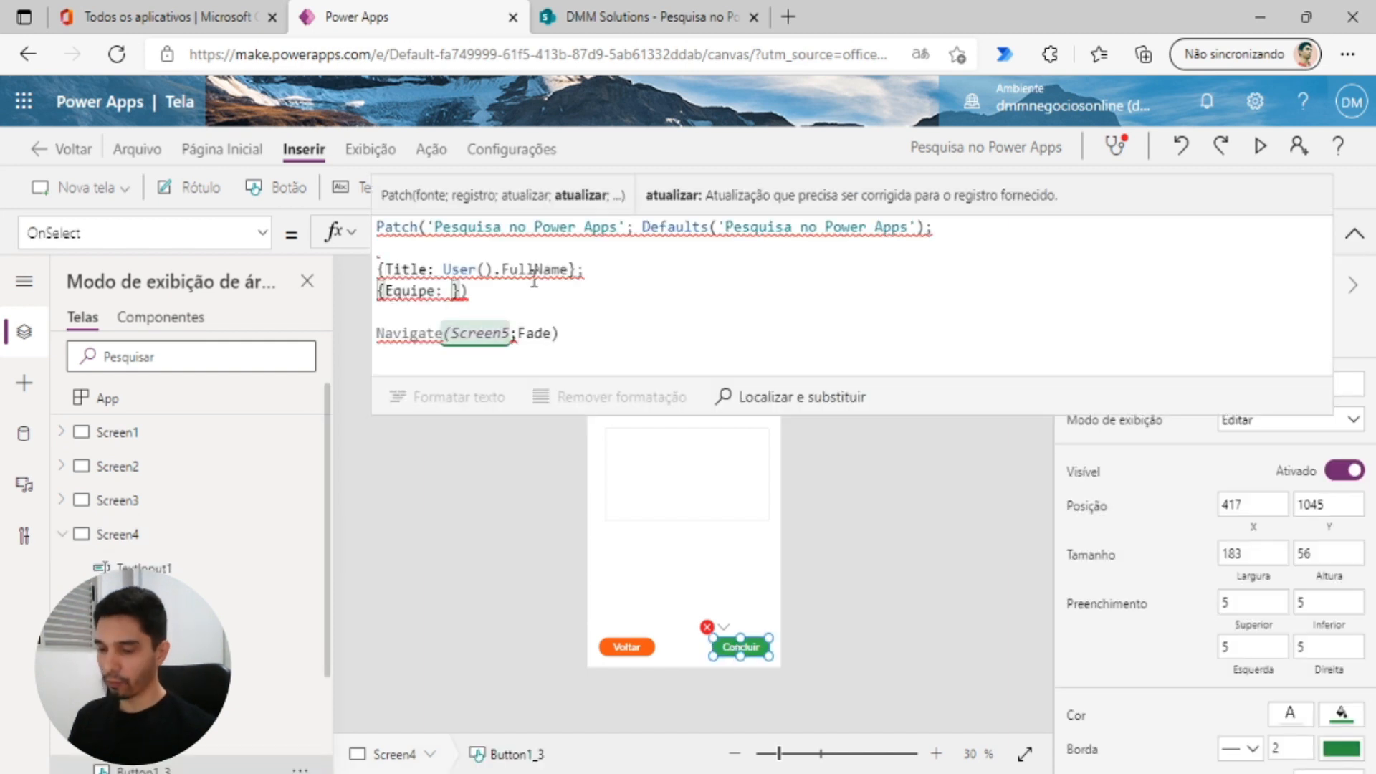
text(Radio)
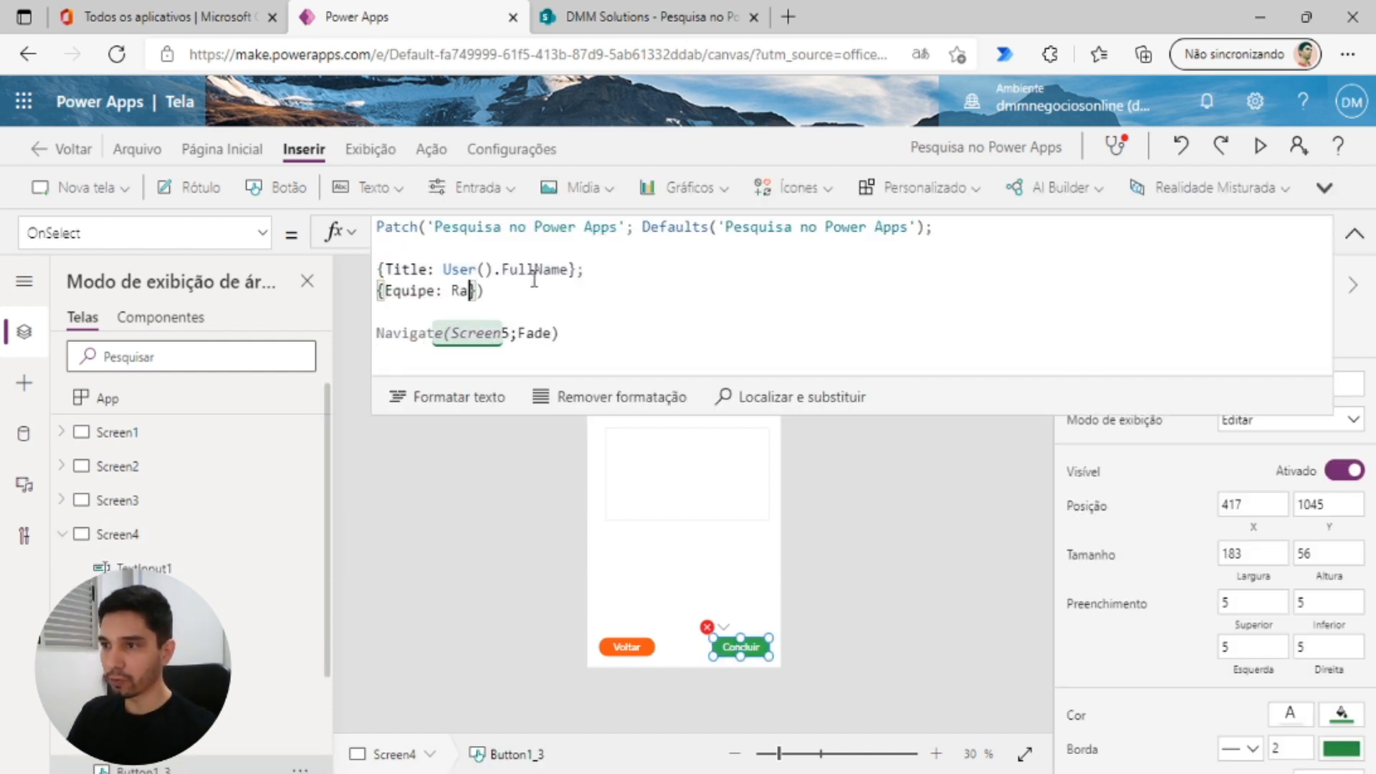
text(1)
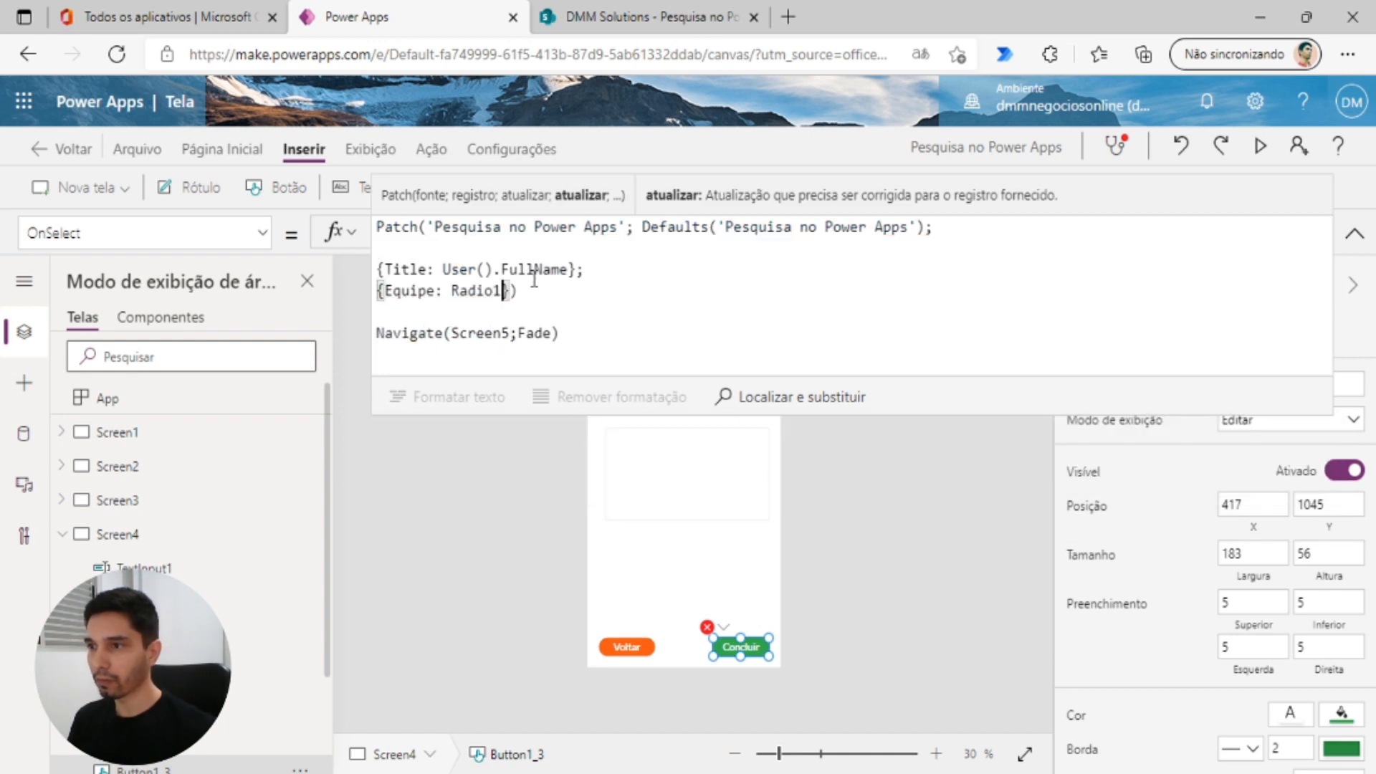
text(.)
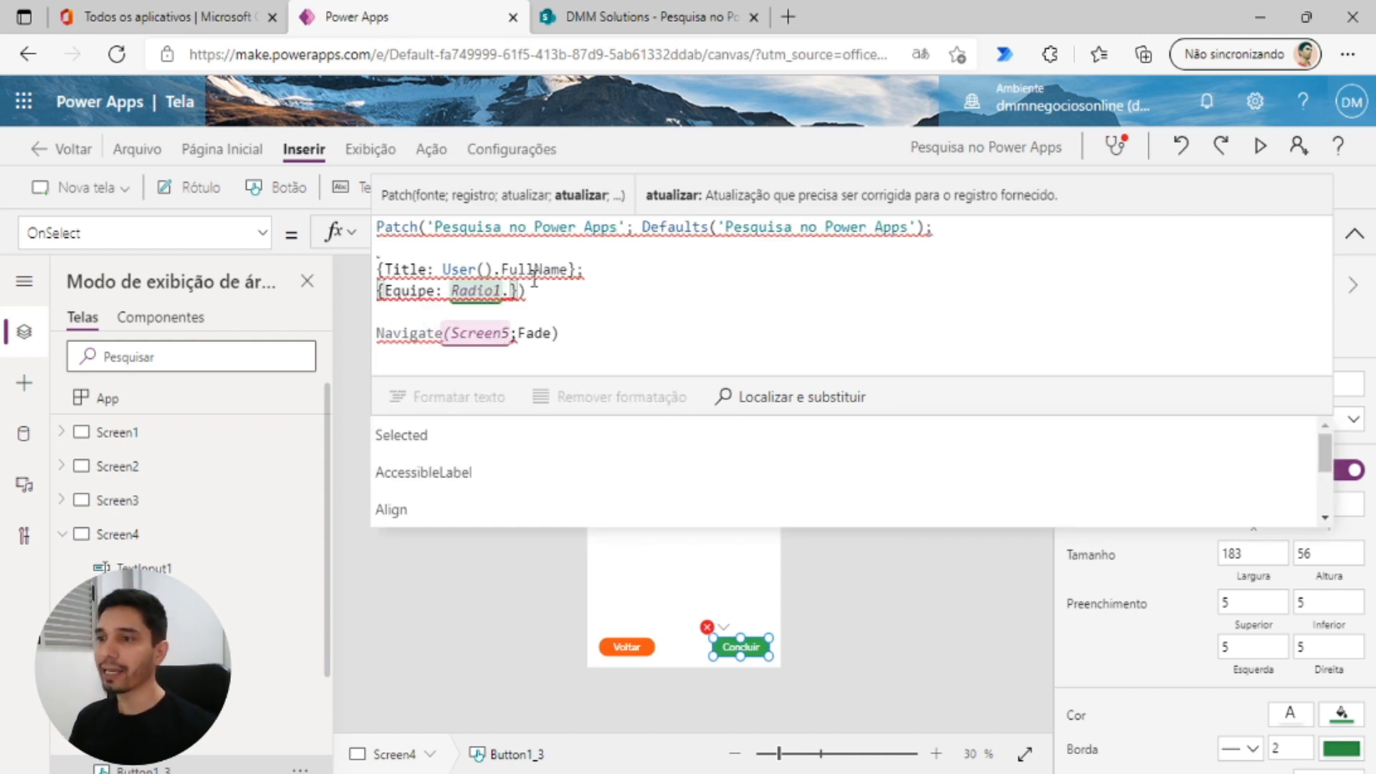
key(Tab)
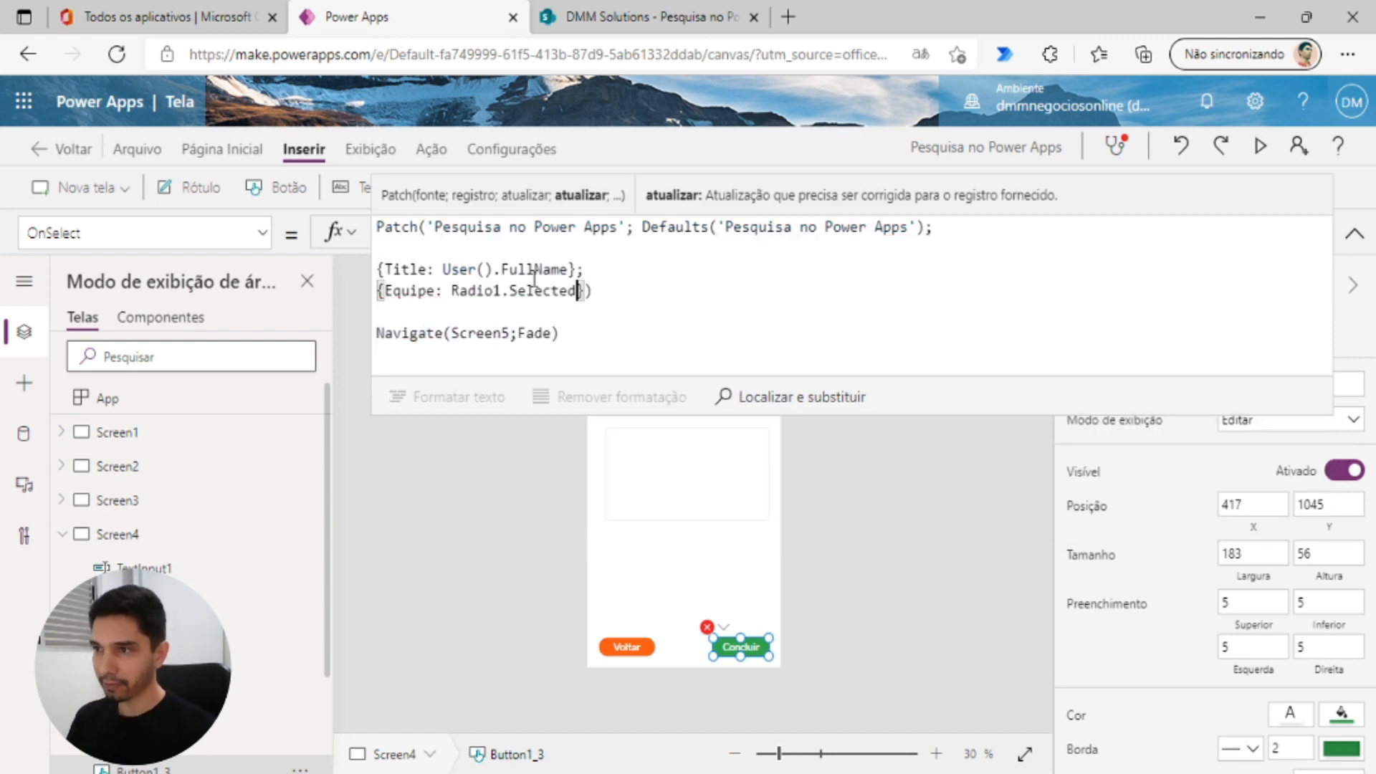
text(.)
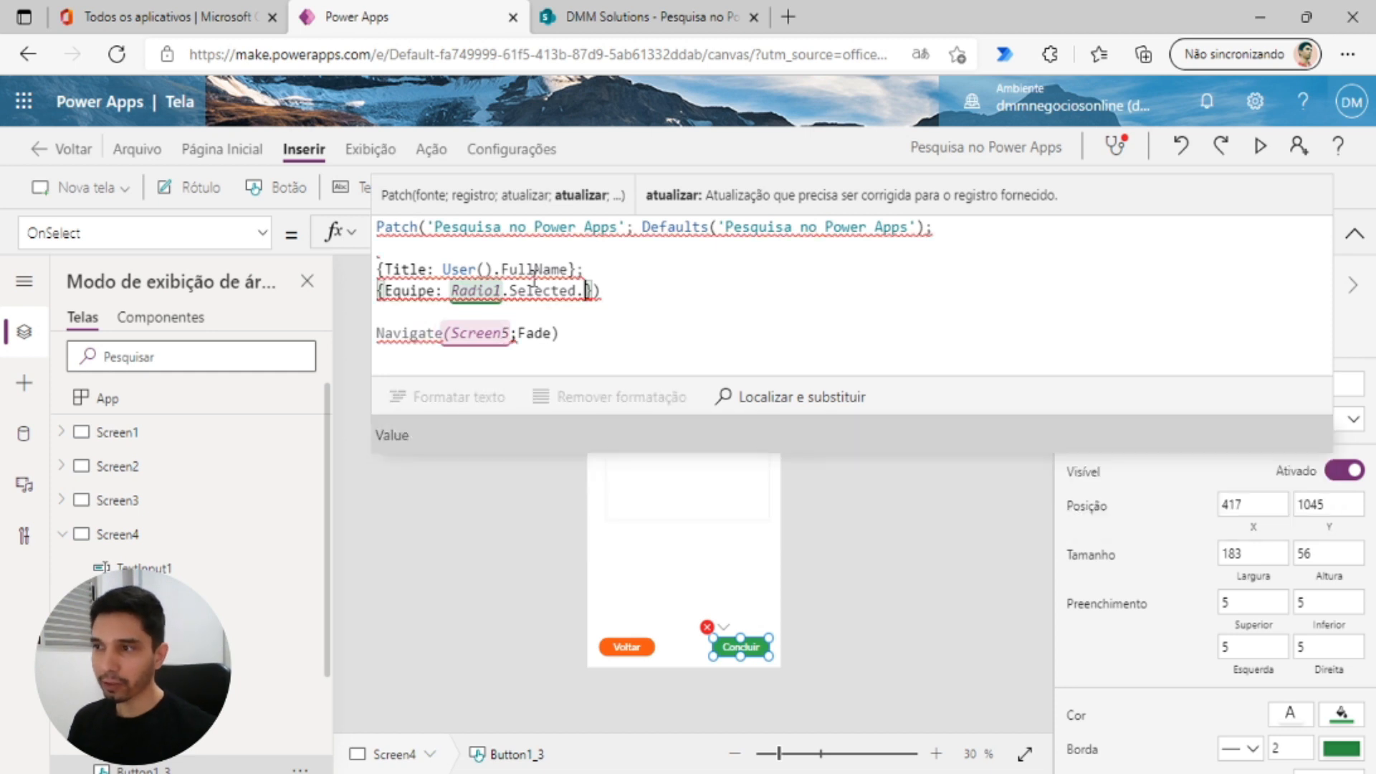
key(Tab)
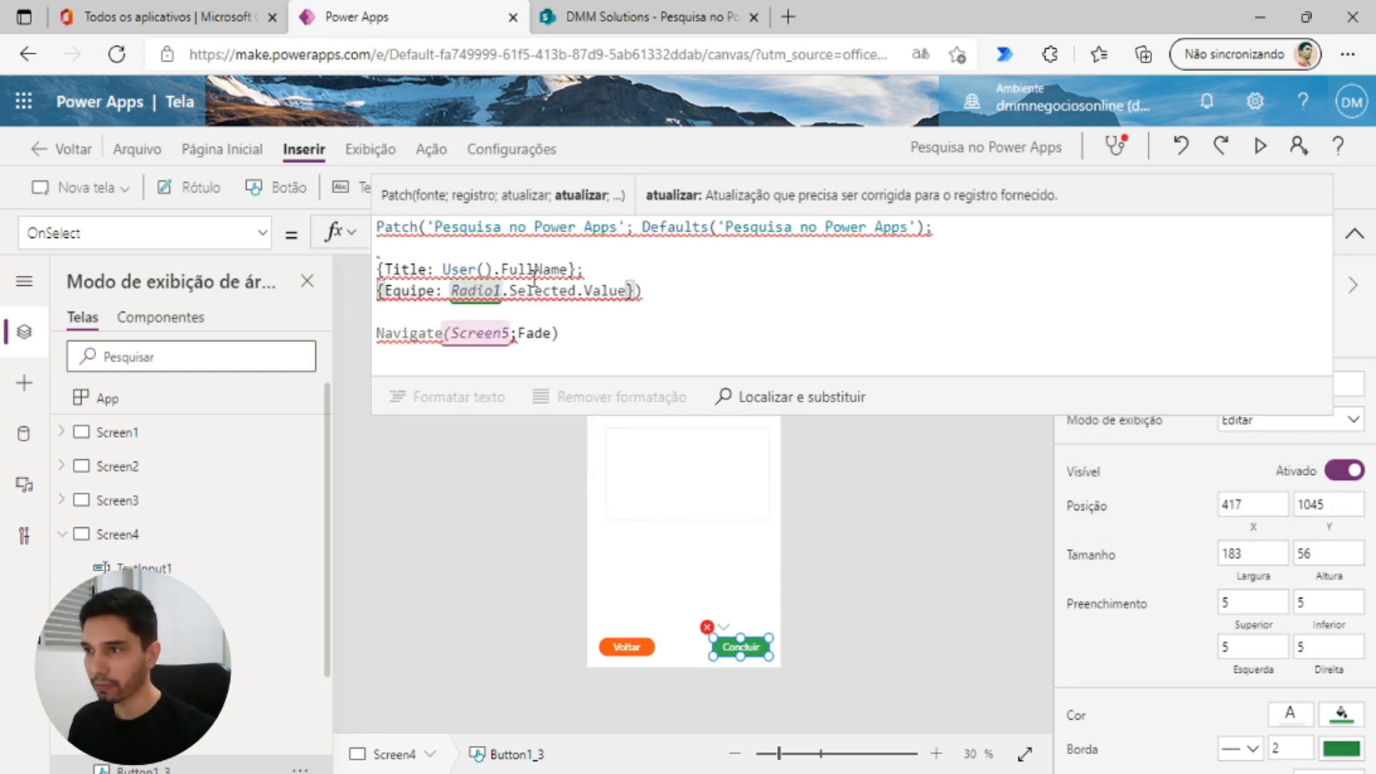
- Check the rating column's name in the SharePoint list and add a third Patch record for NotaEquipeProjetos on a new line, without a value
text(};)
key(shift+Return)
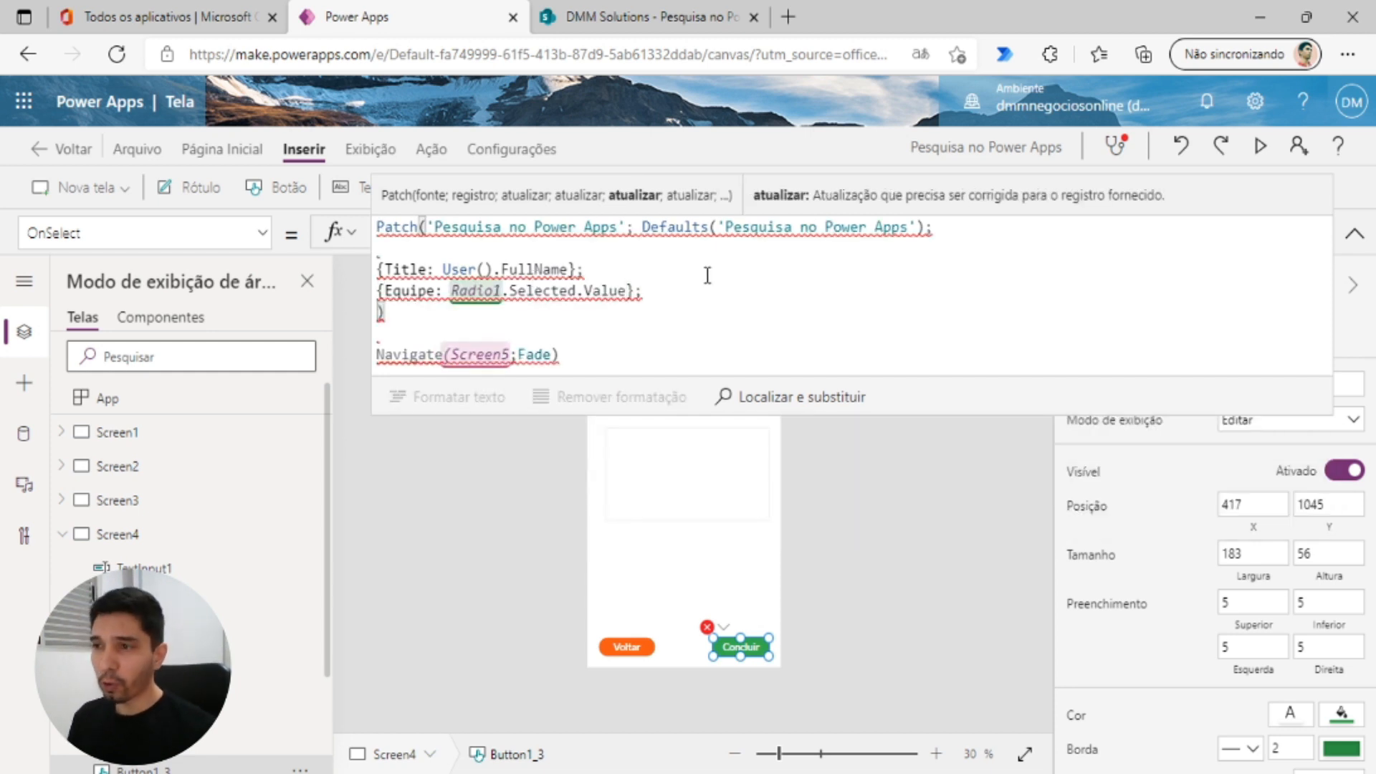
click(614, 32)
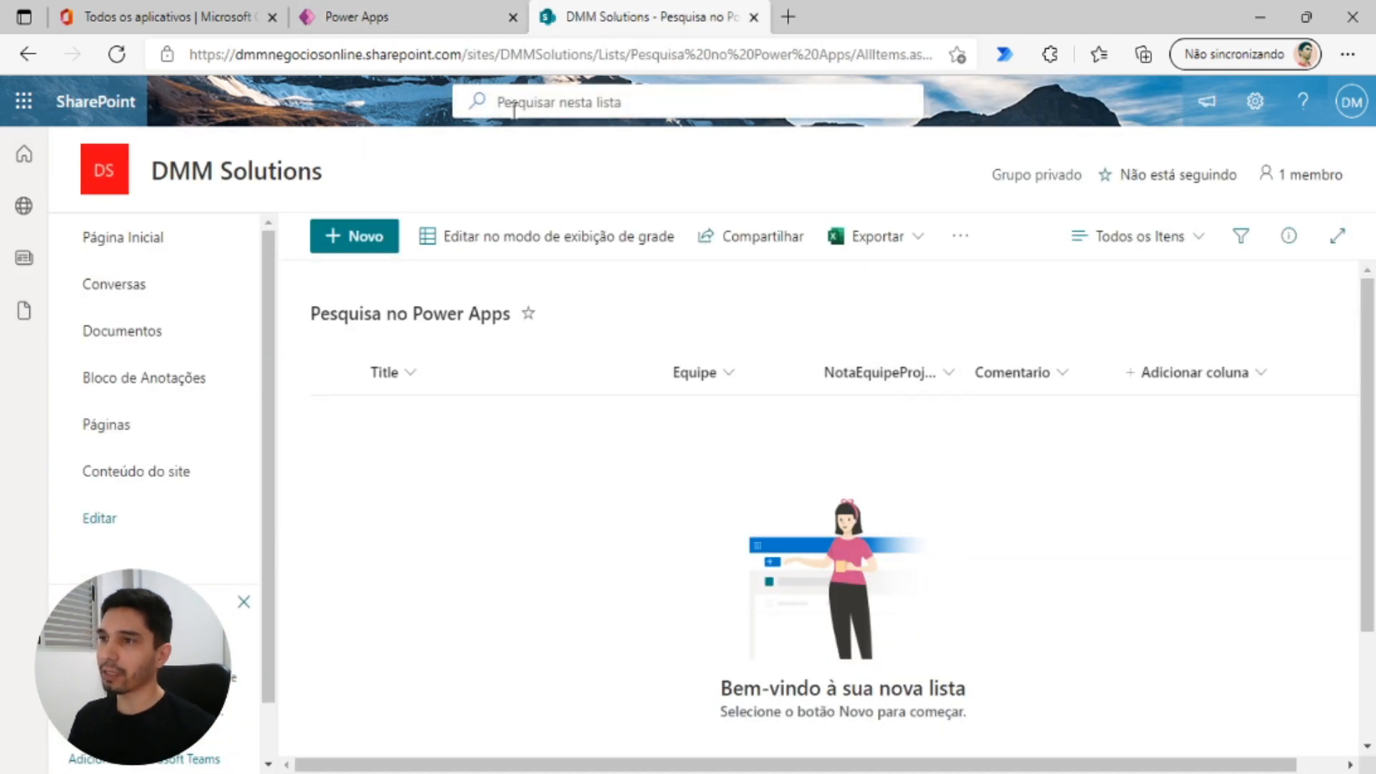
click(410, 22)
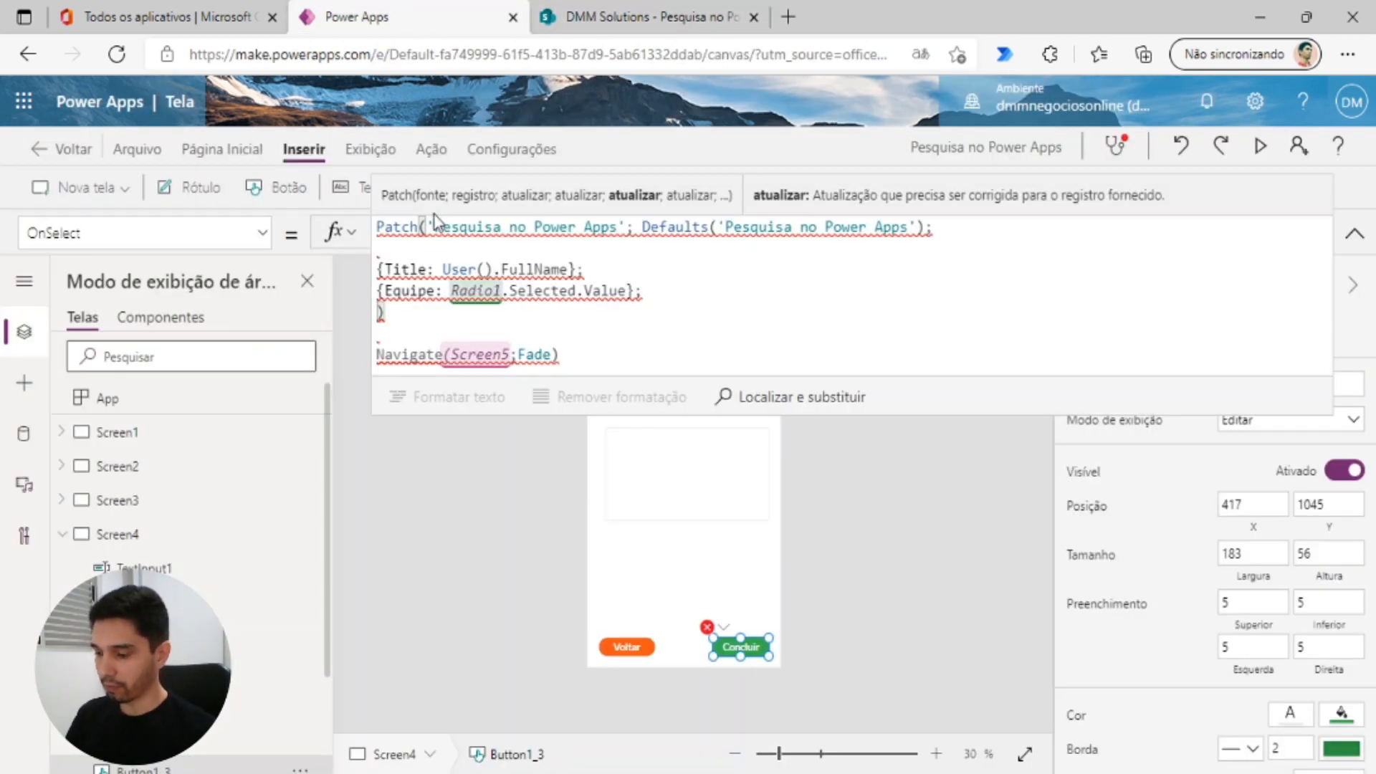
text({)
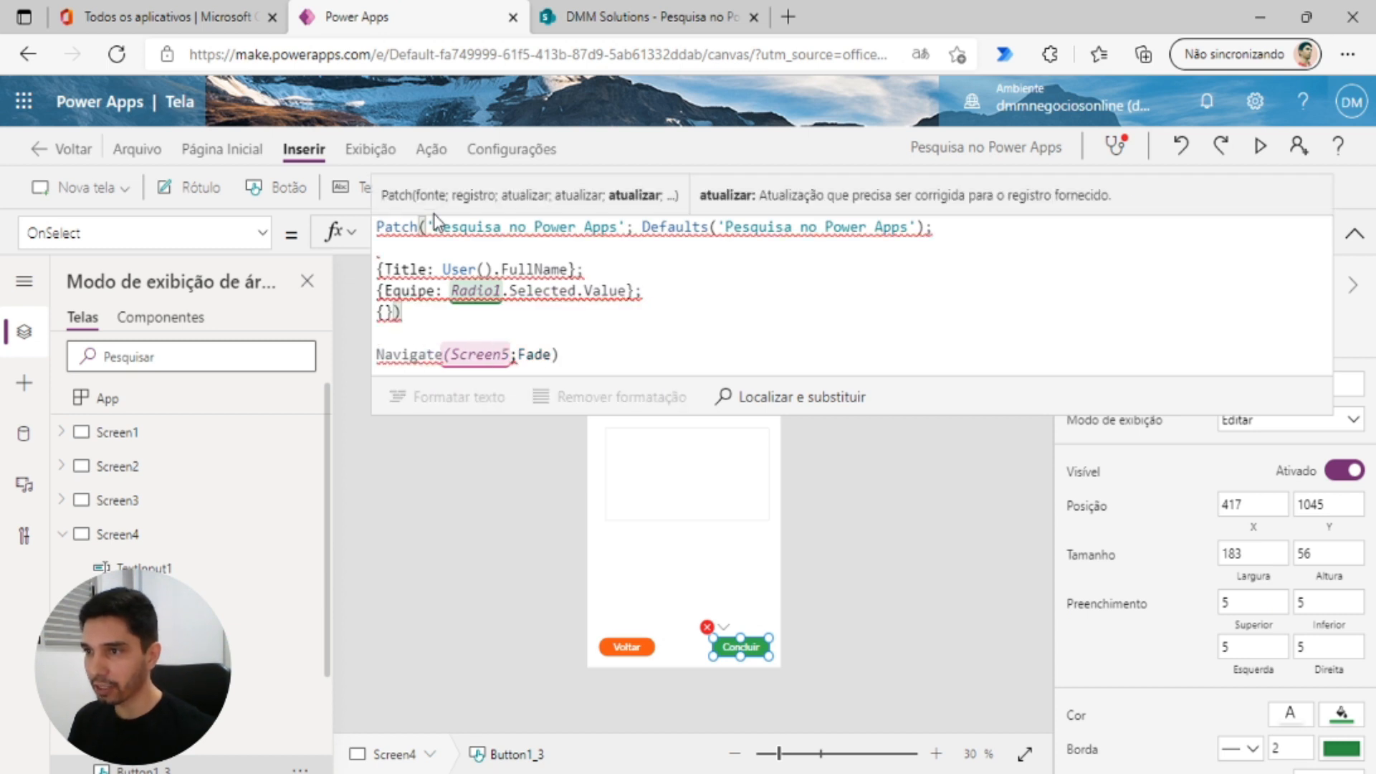
text(Not)
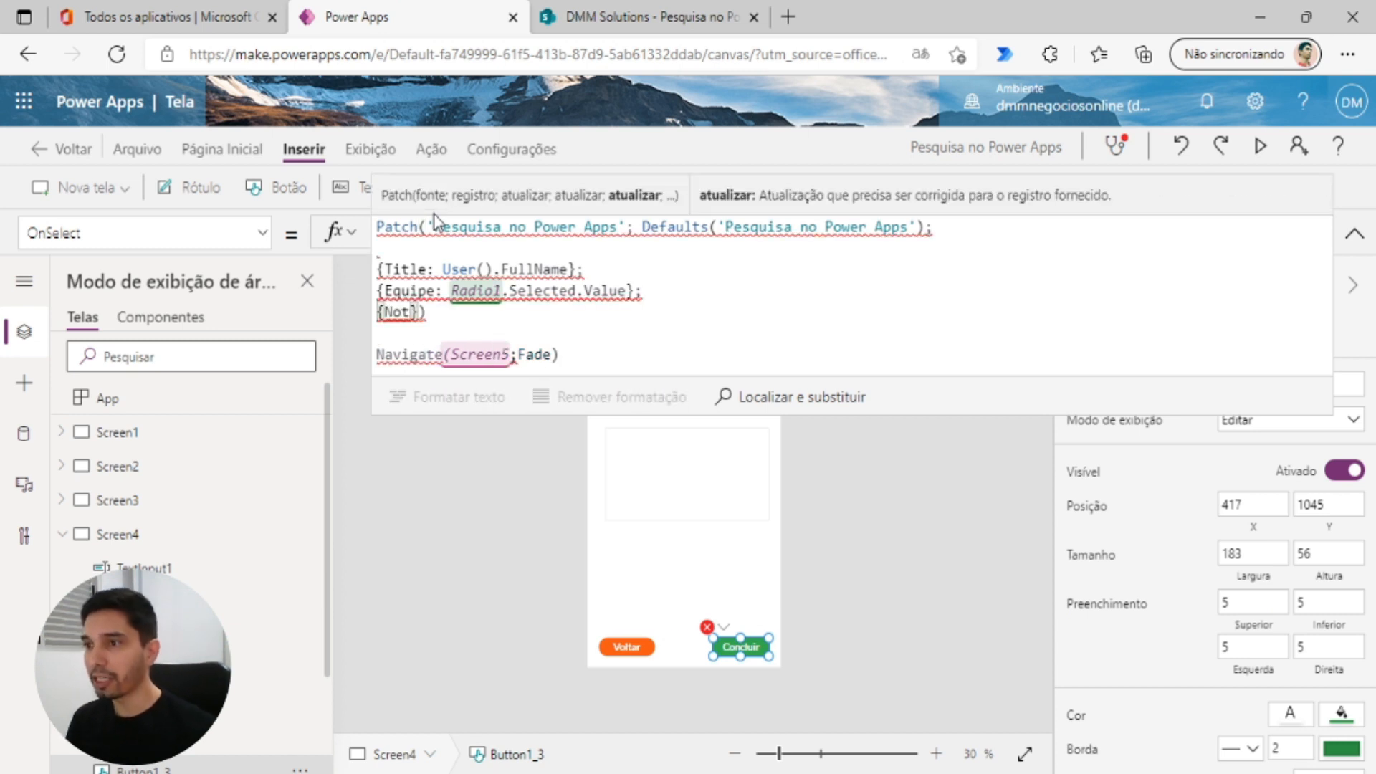
text(a)
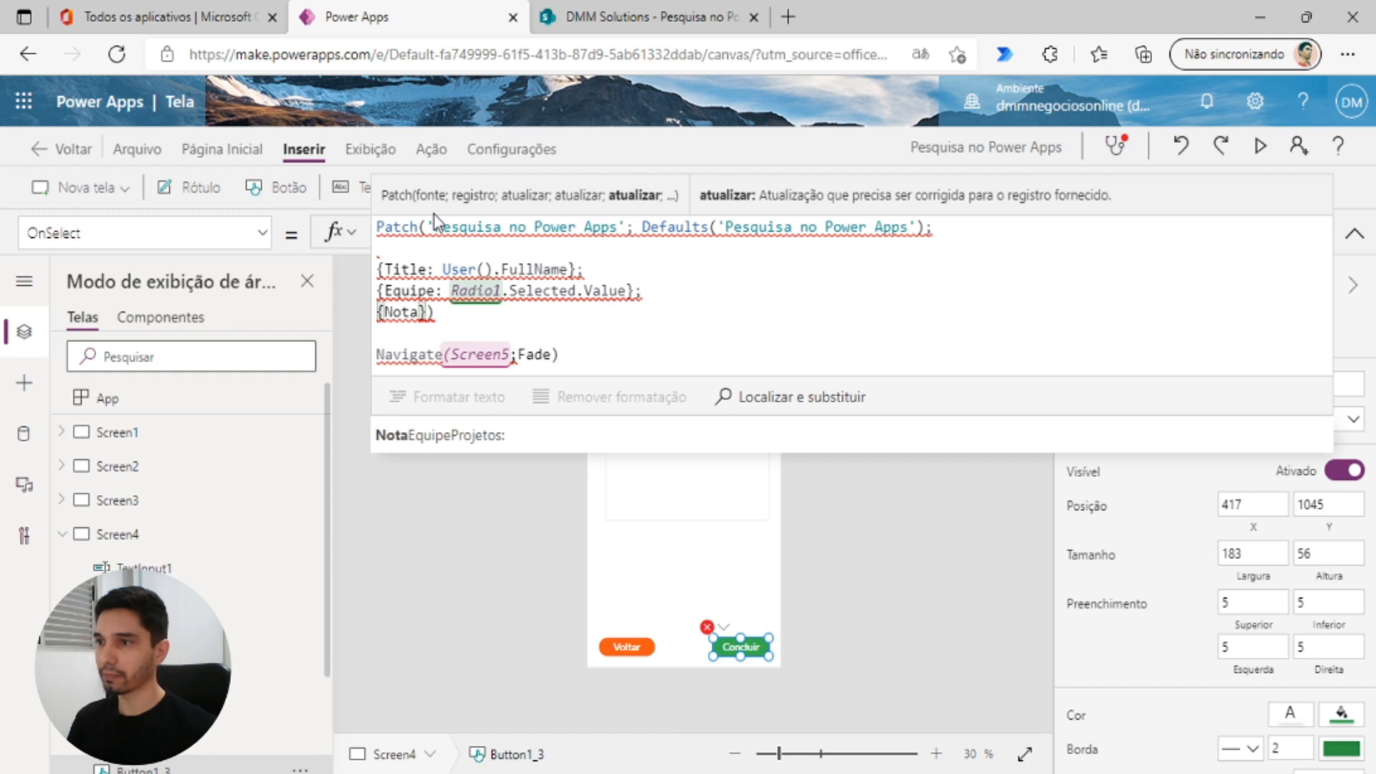
key(Tab)
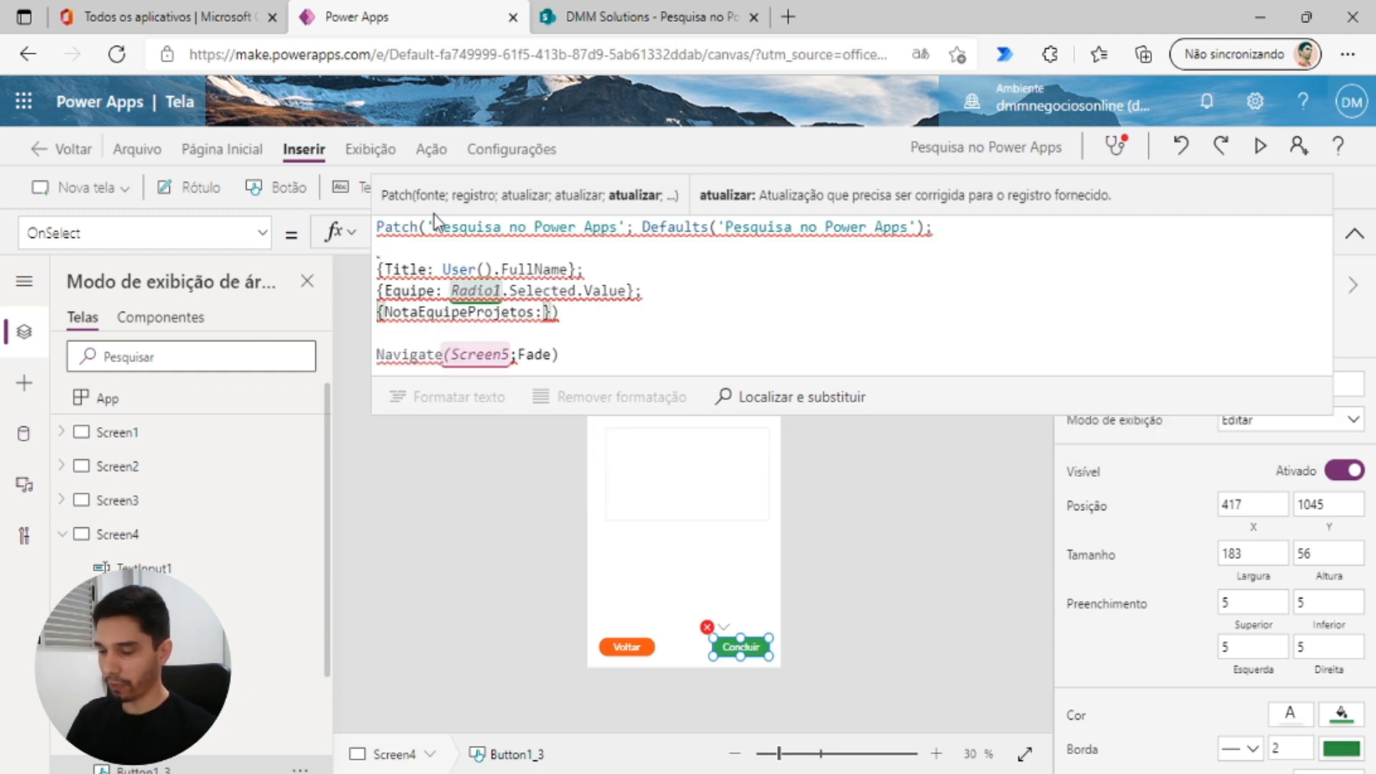
- Look up the name of the slider control on Screen3
click(107, 466)
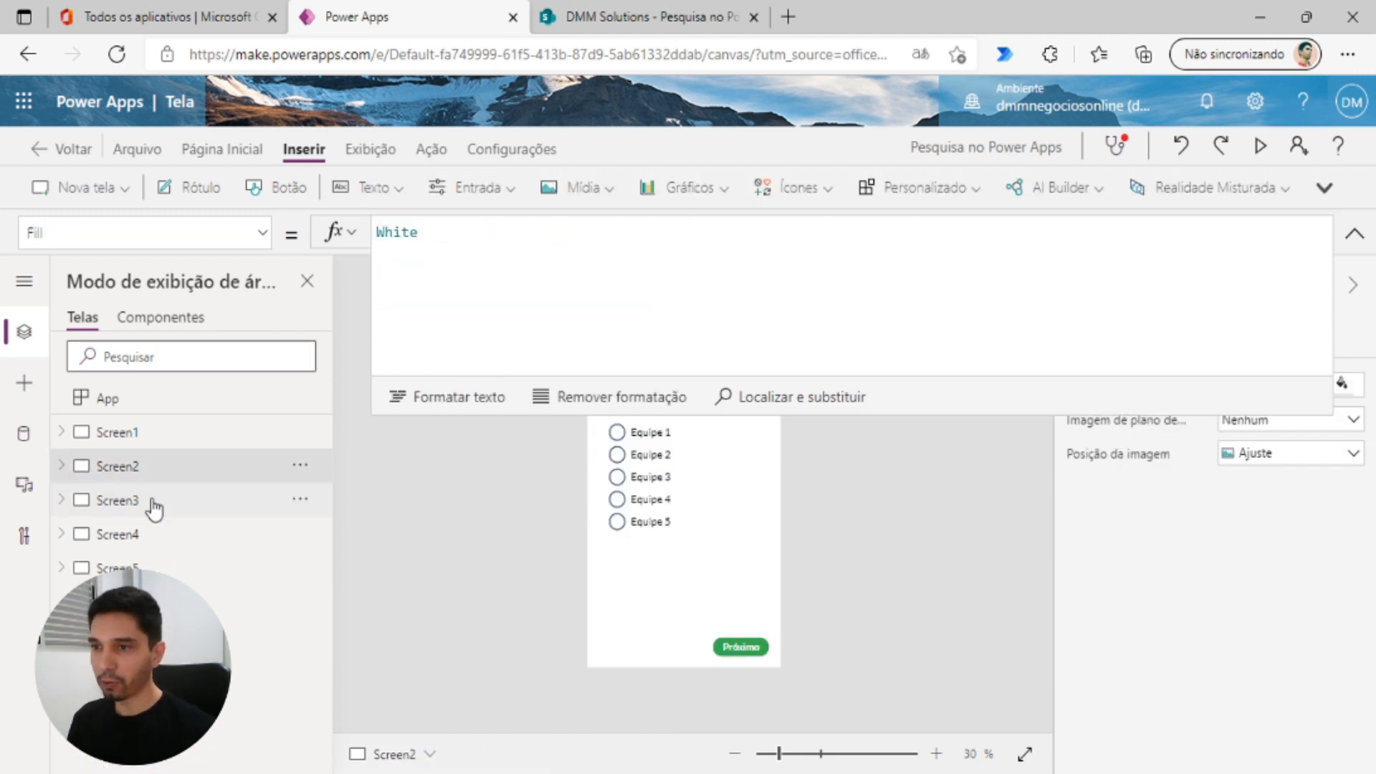
click(136, 506)
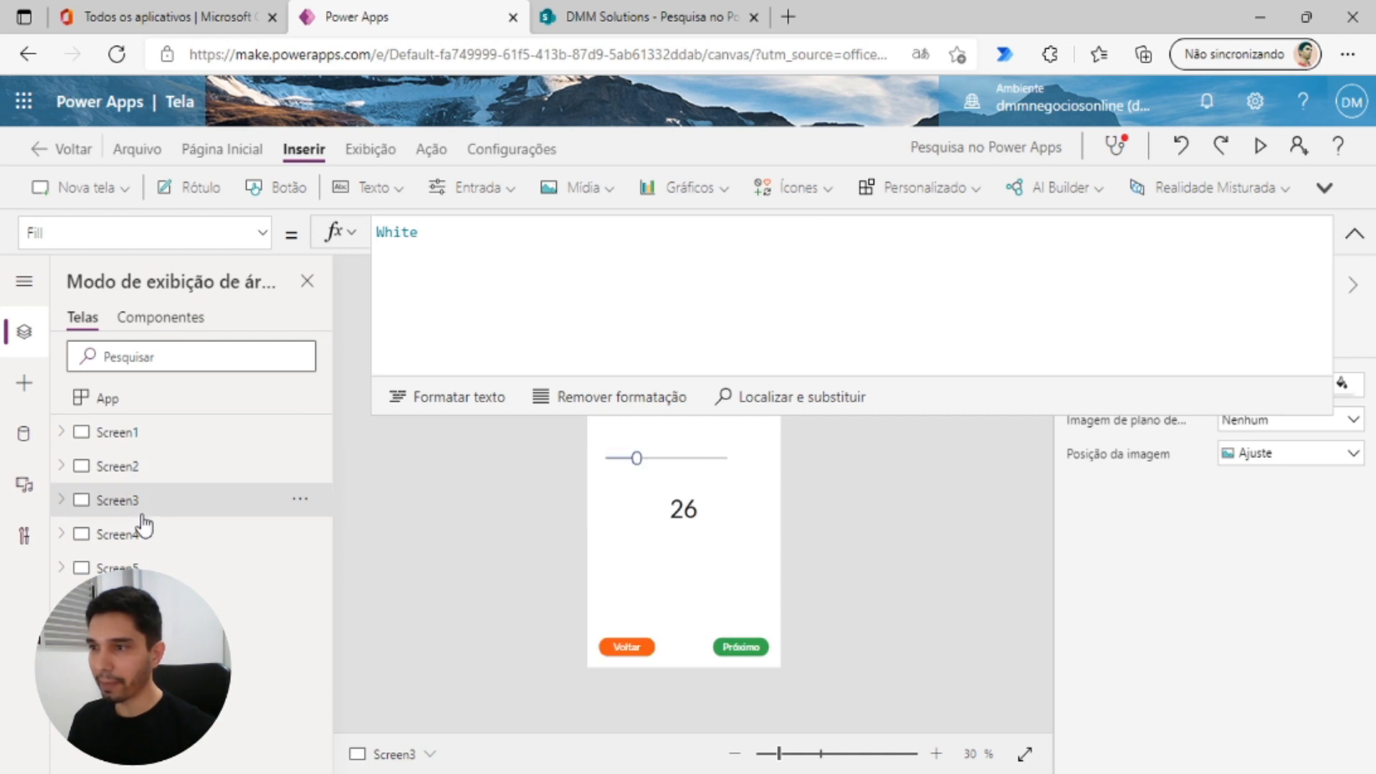
click(686, 461)
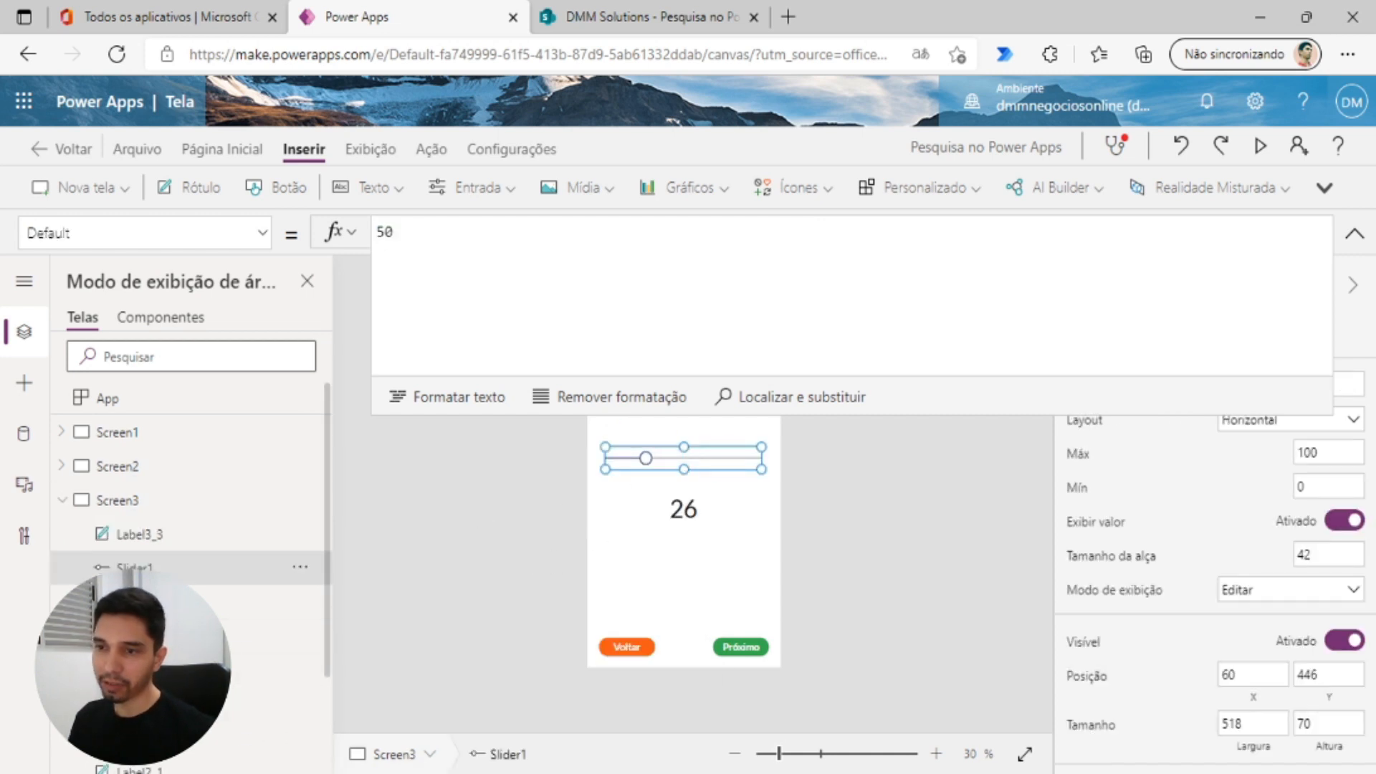
- Return to the Concluir button's formula on Screen4 and set the NotaEquipeProjetos value to Slider1.Value
click(63, 500)
click(147, 467)
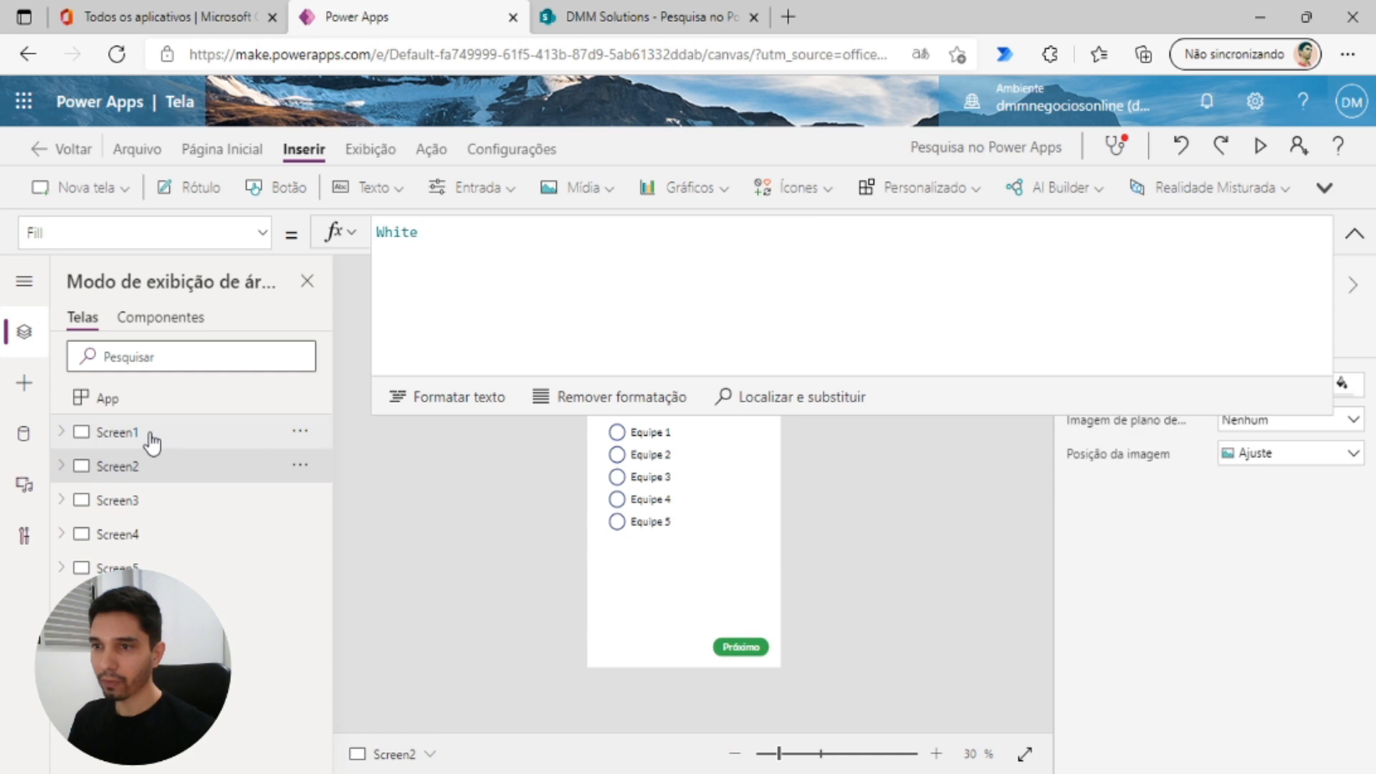
click(149, 433)
click(125, 566)
click(127, 536)
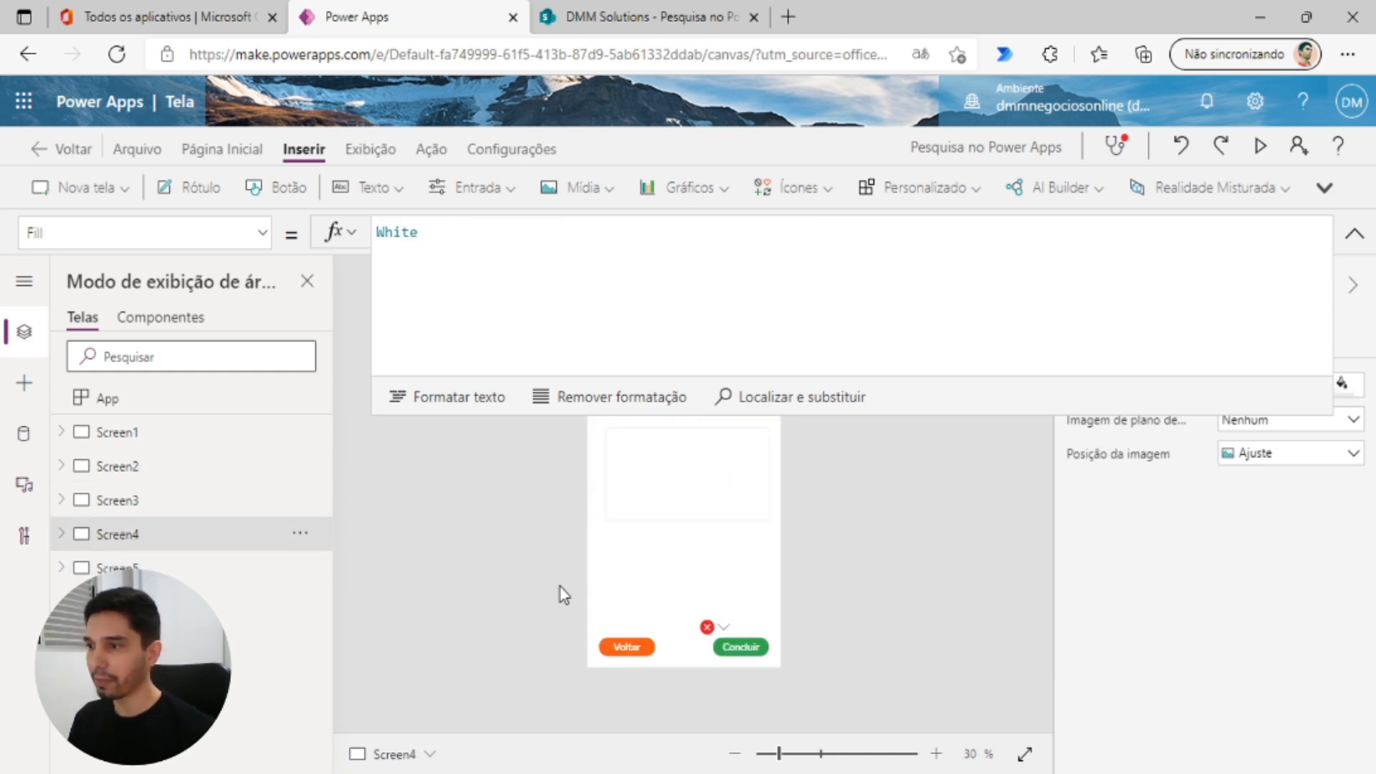
click(740, 649)
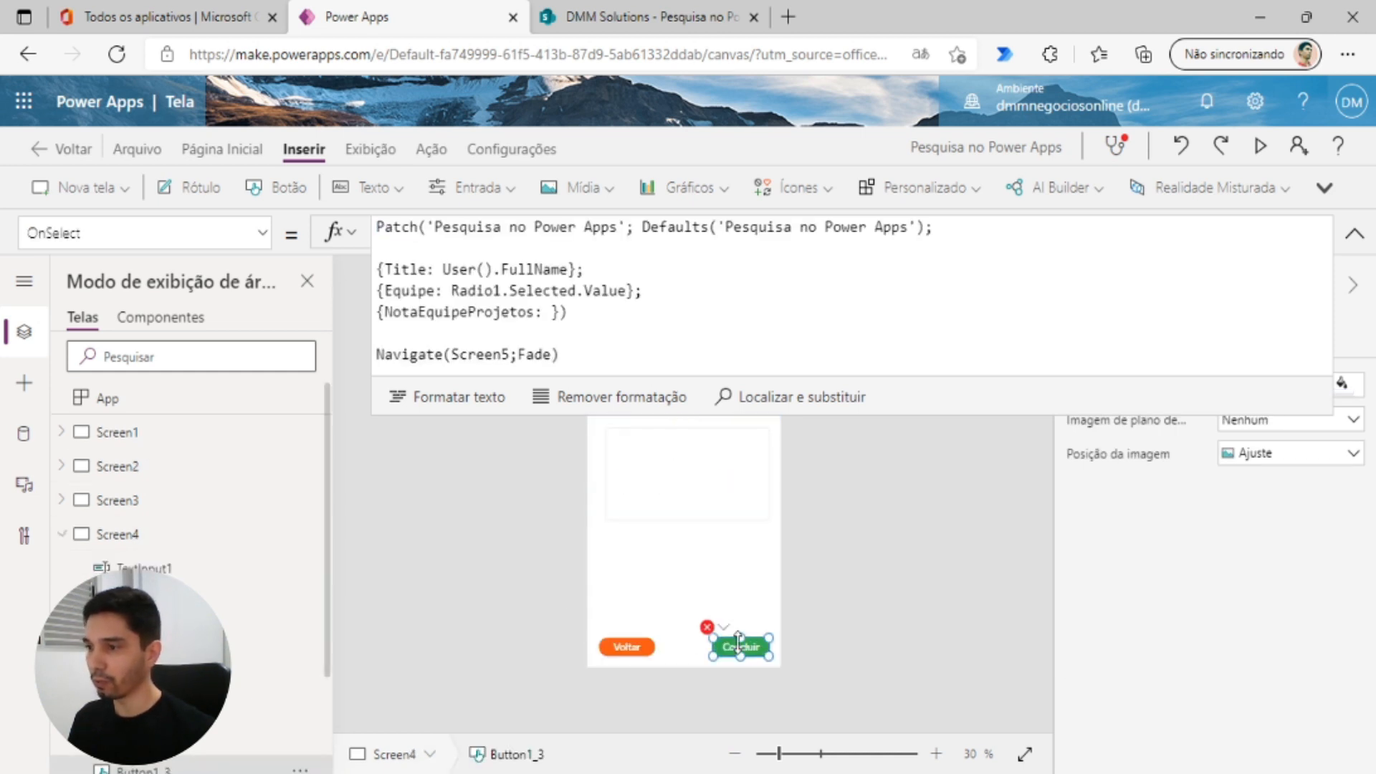
click(554, 314)
text(Slide)
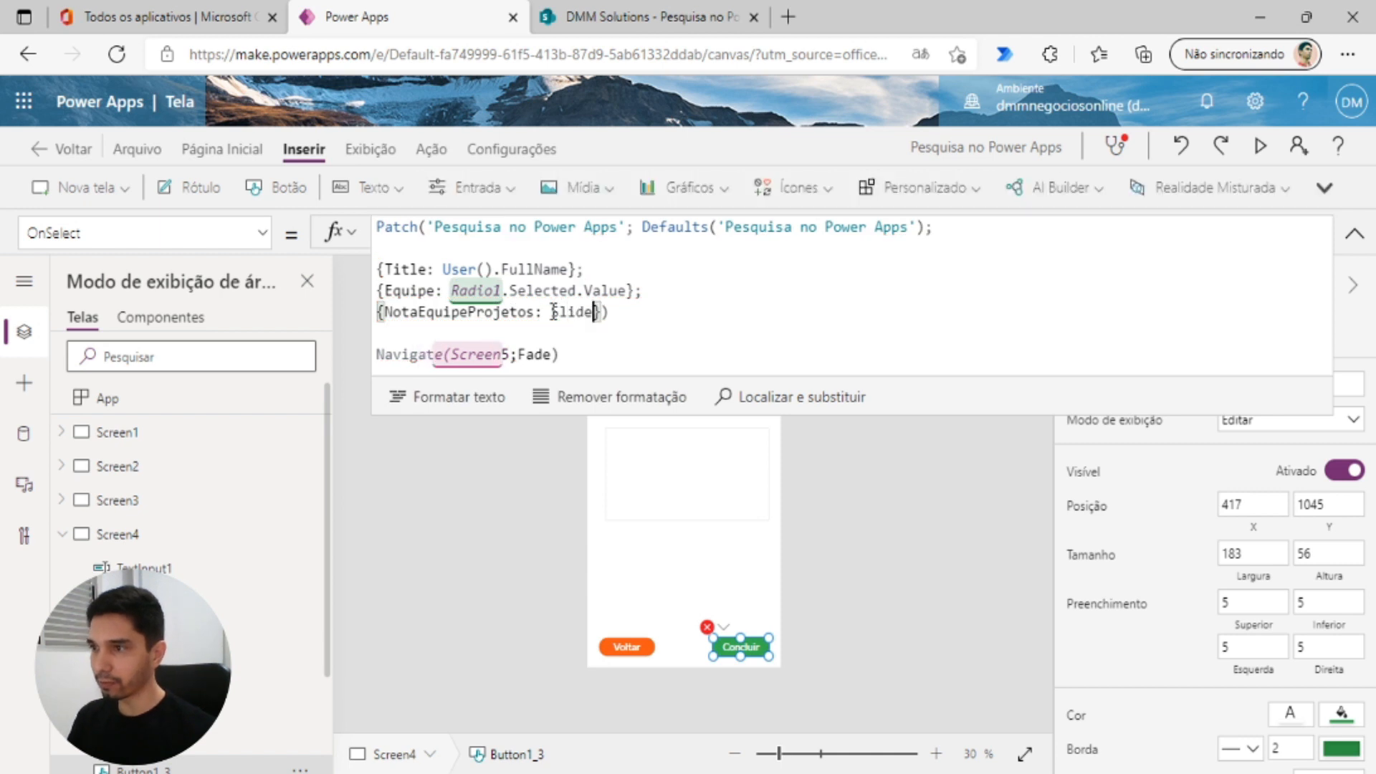
text(r1.)
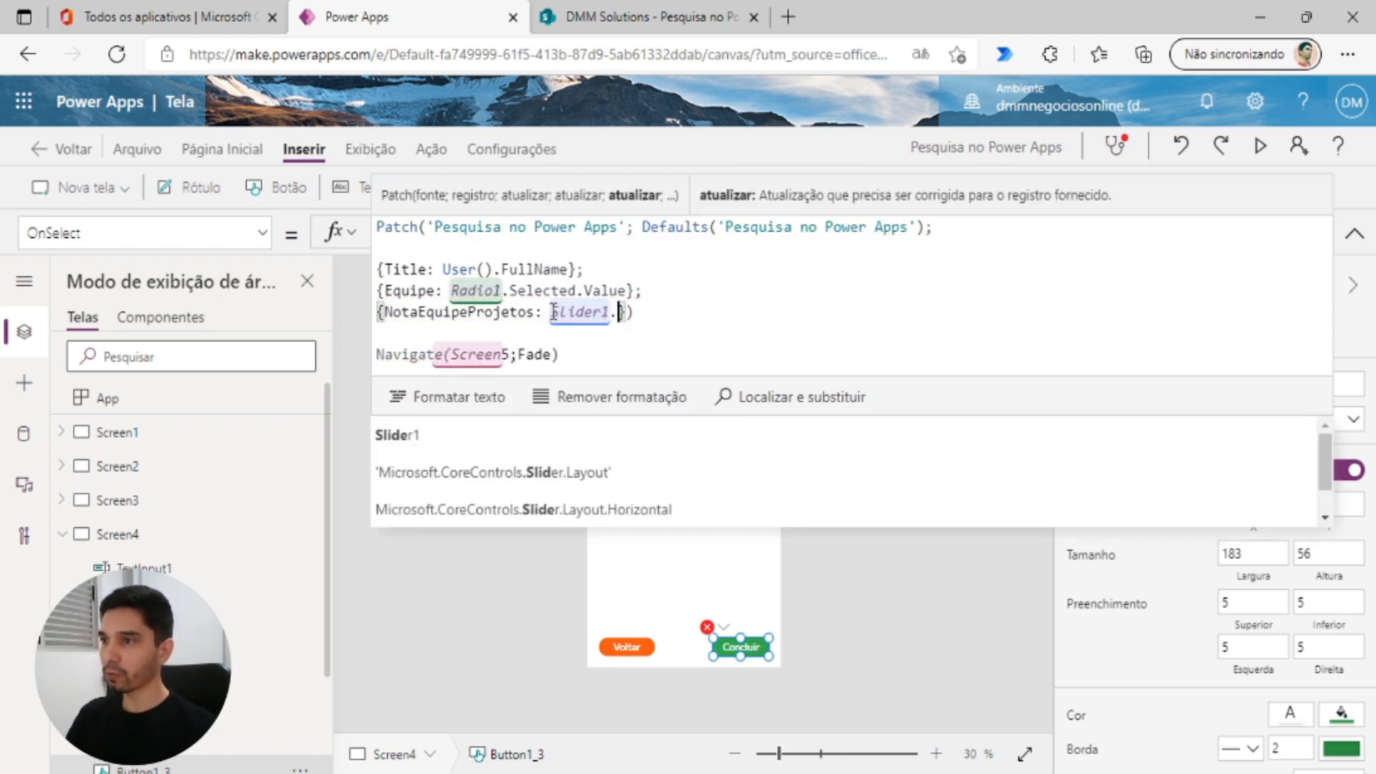
key(Tab)
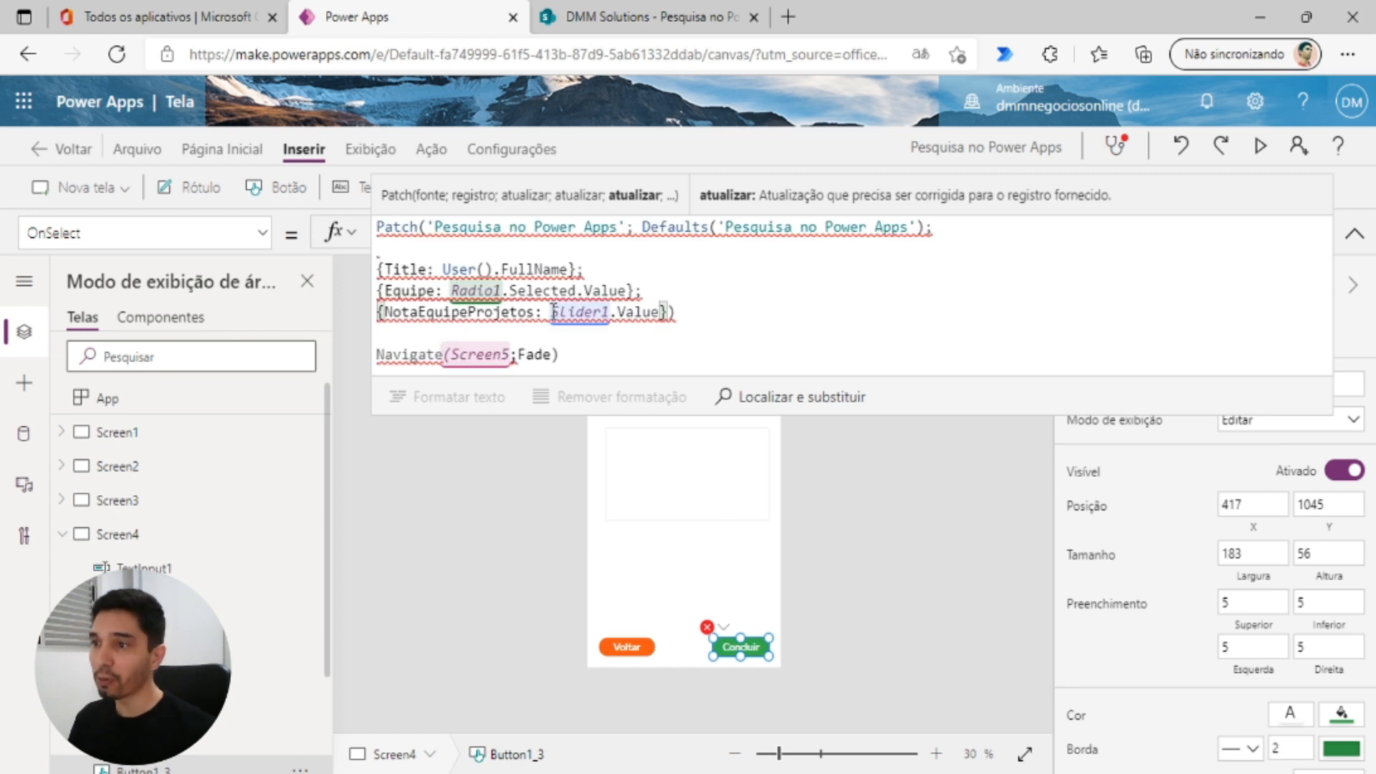
- Add a fourth Patch record on a new line for the Comentario column, checking its name in the SharePoint list and leaving its value empty
text(;)
key(shift+Return)
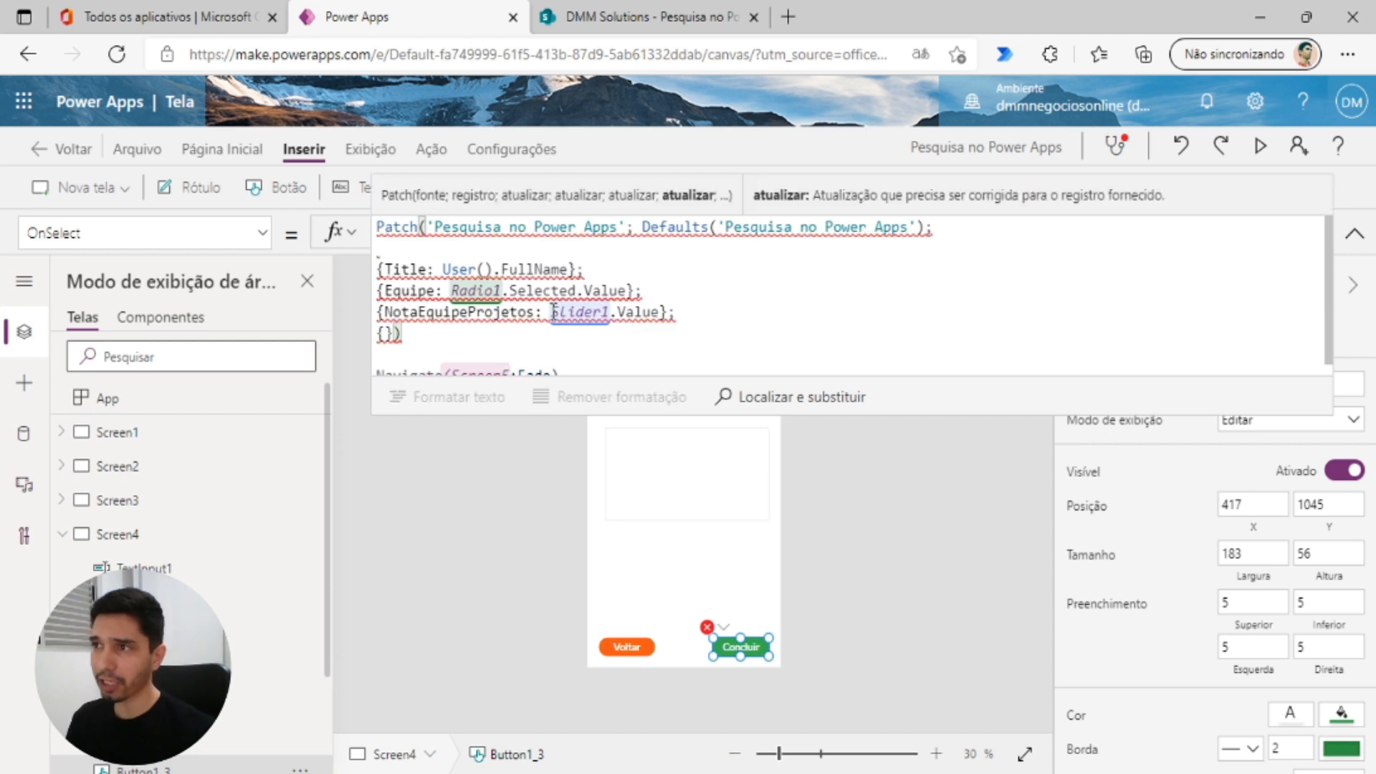
click(591, 20)
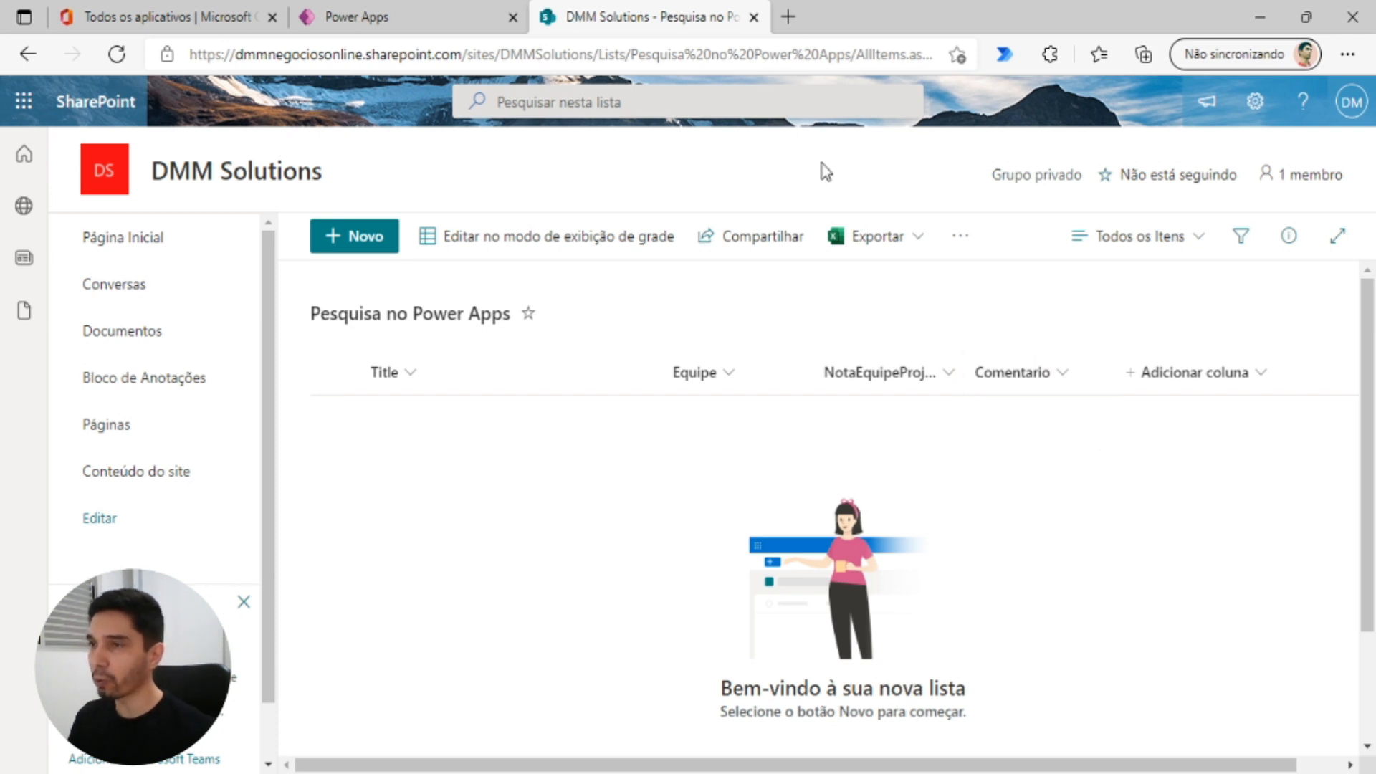
click(445, 22)
click(385, 332)
text(Co)
text(mentario:)
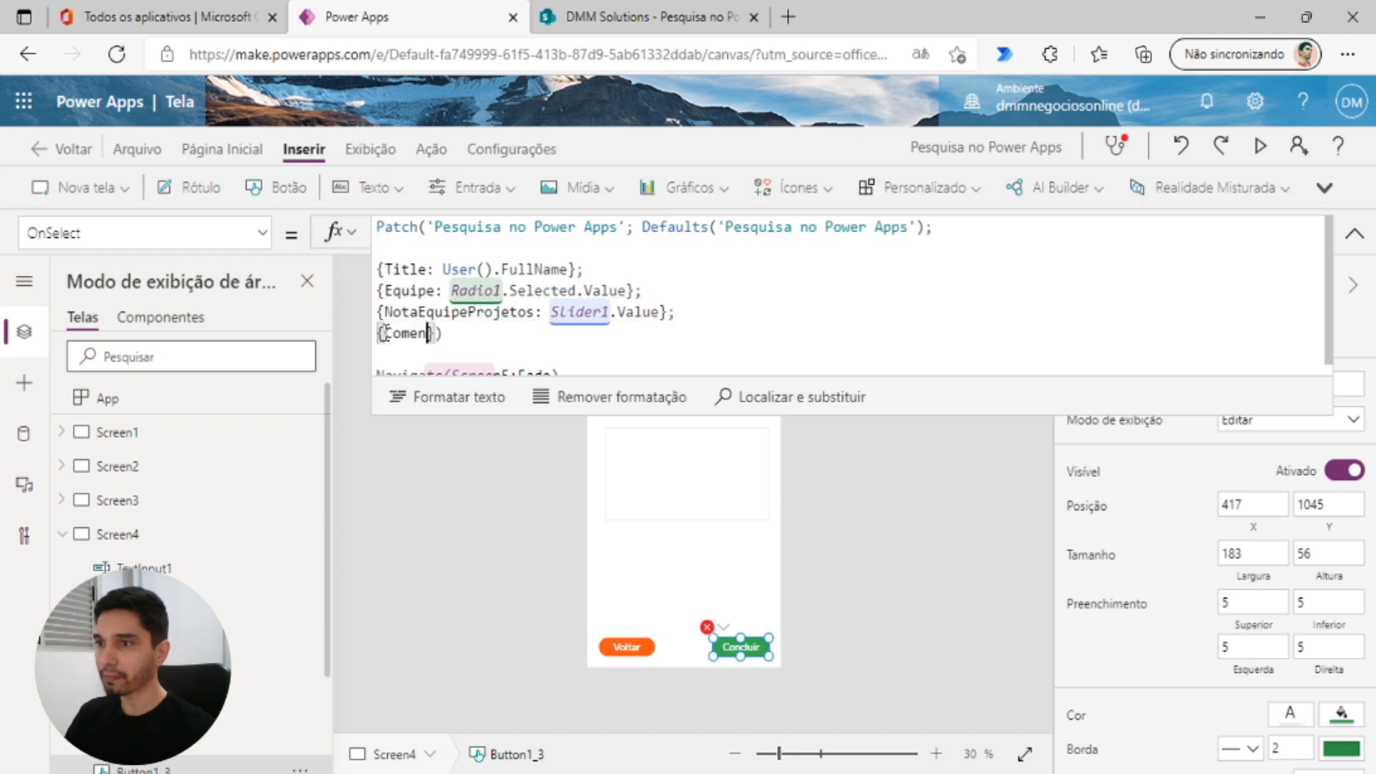
- Copy the name of the comment text input on Screen4
click(62, 534)
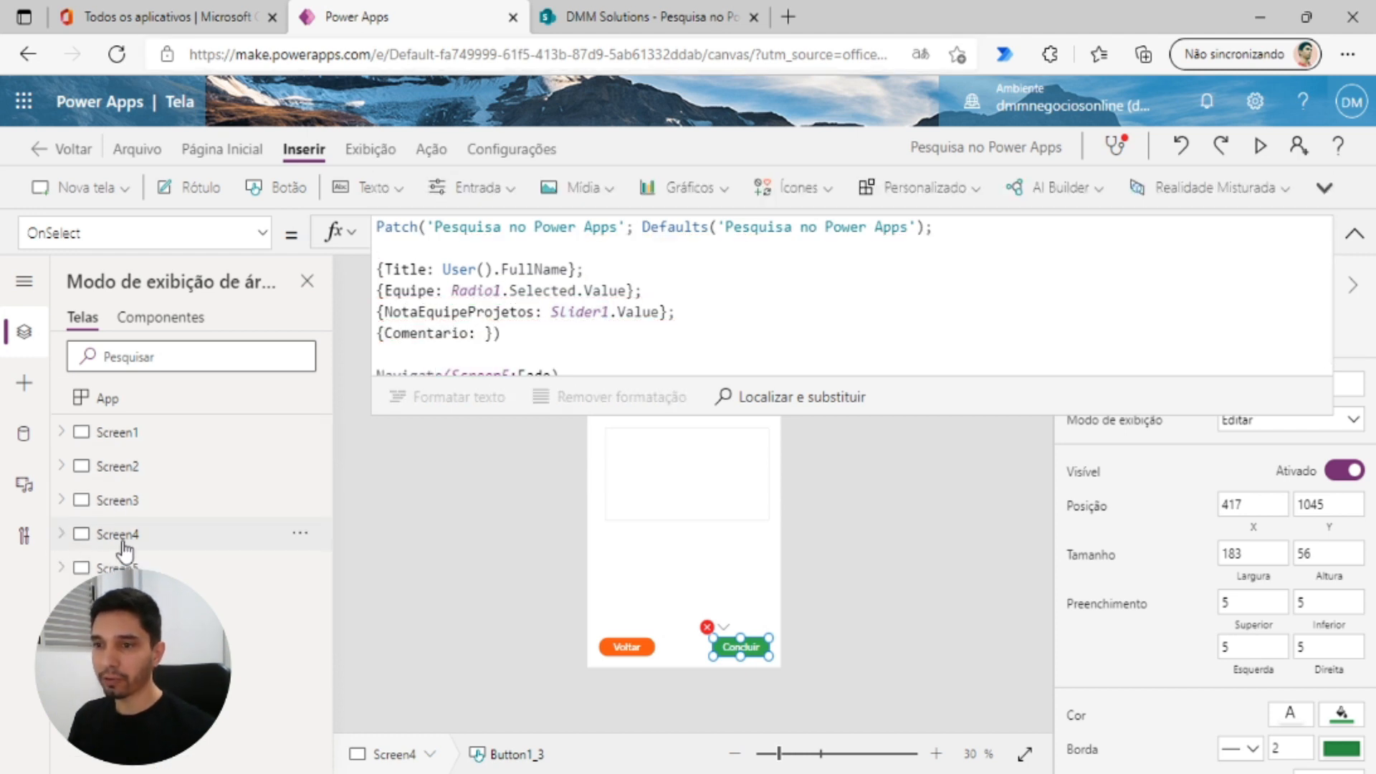
click(1355, 233)
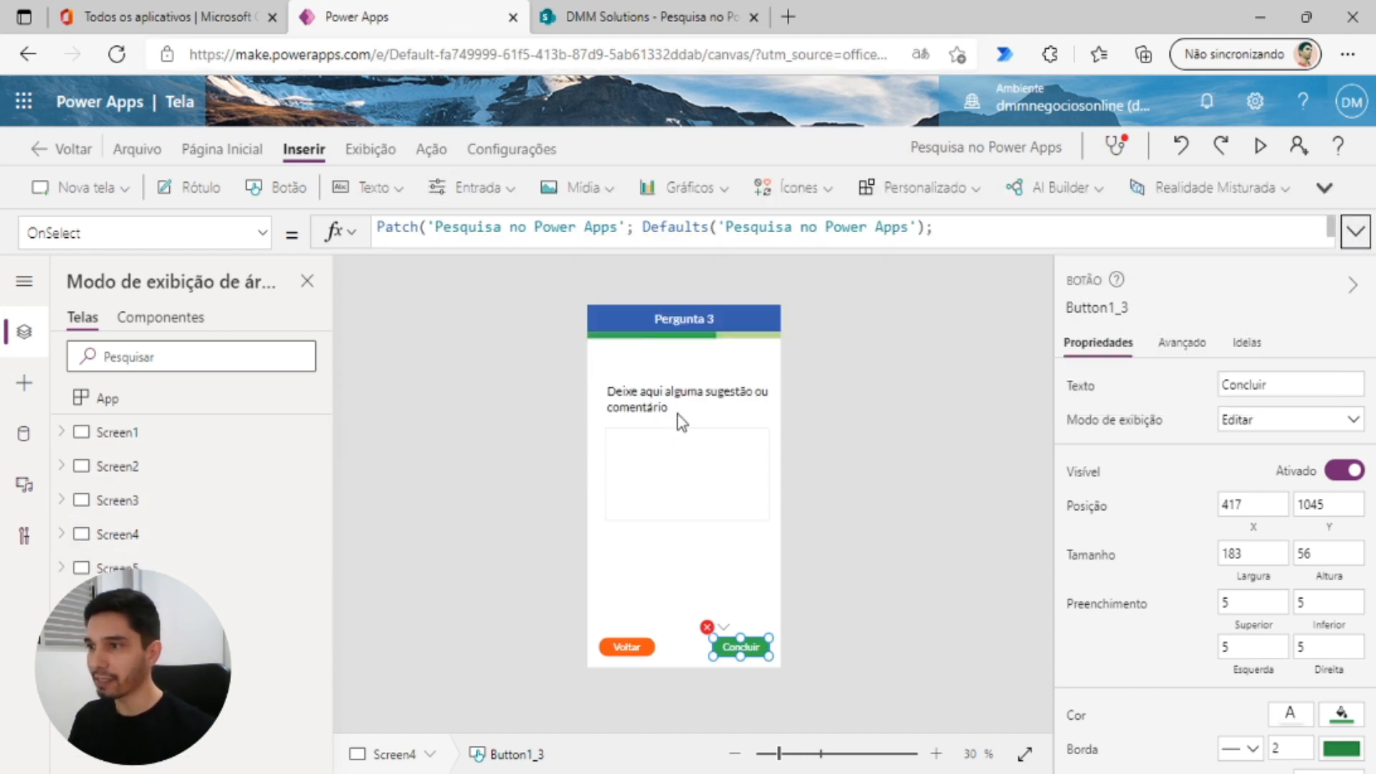
click(688, 433)
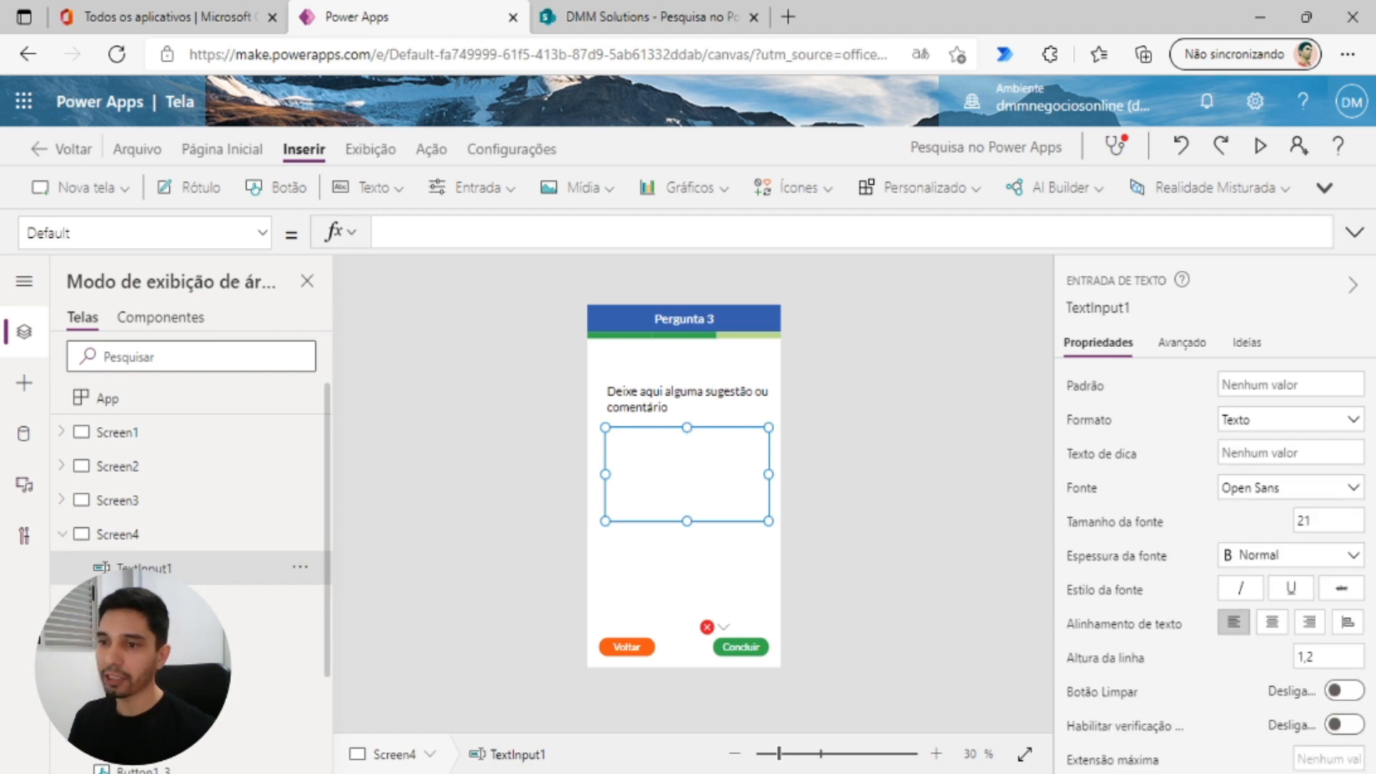
double_click(143, 568)
key(ctrl+c)
click(63, 534)
- Reopen the Concluir button's Patch formula and set the Comentario value to TextInput1.Text using the copied control name
click(758, 646)
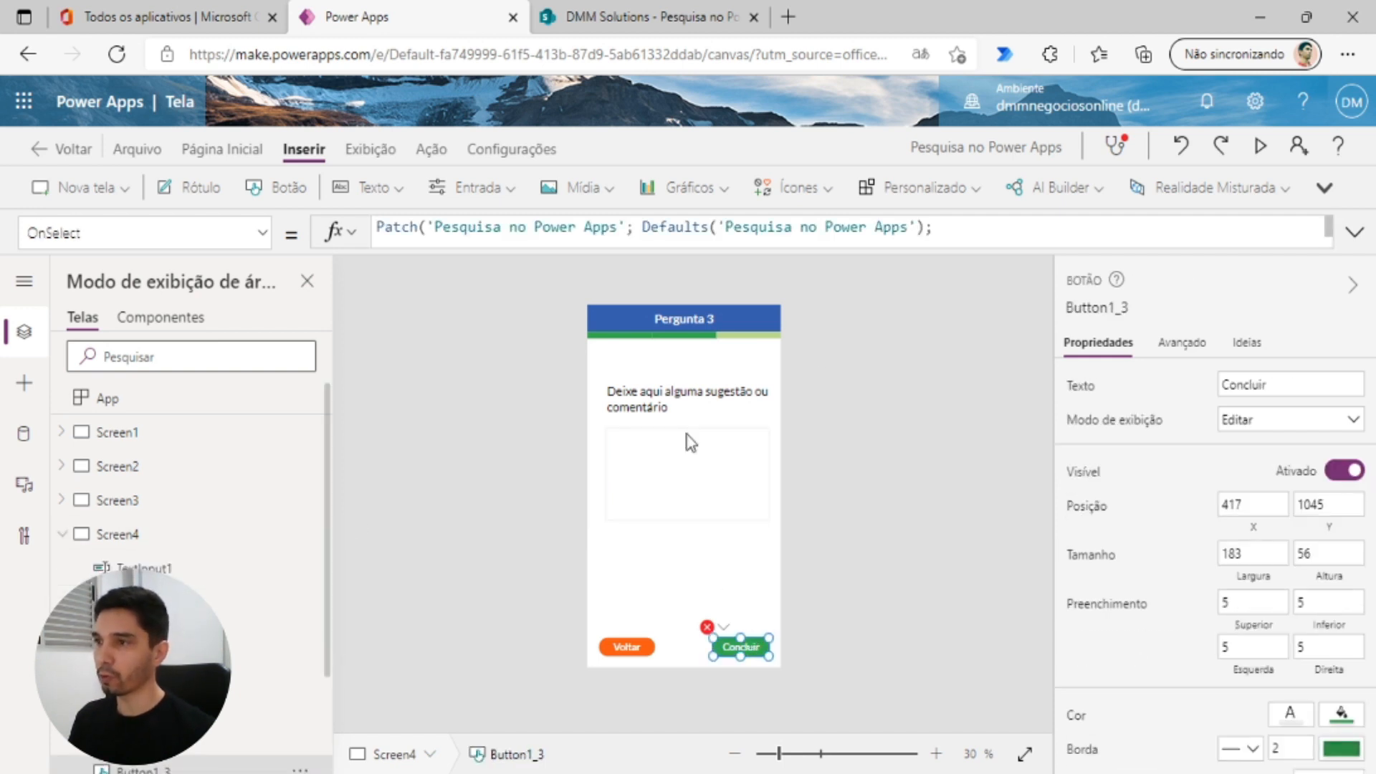
click(1354, 233)
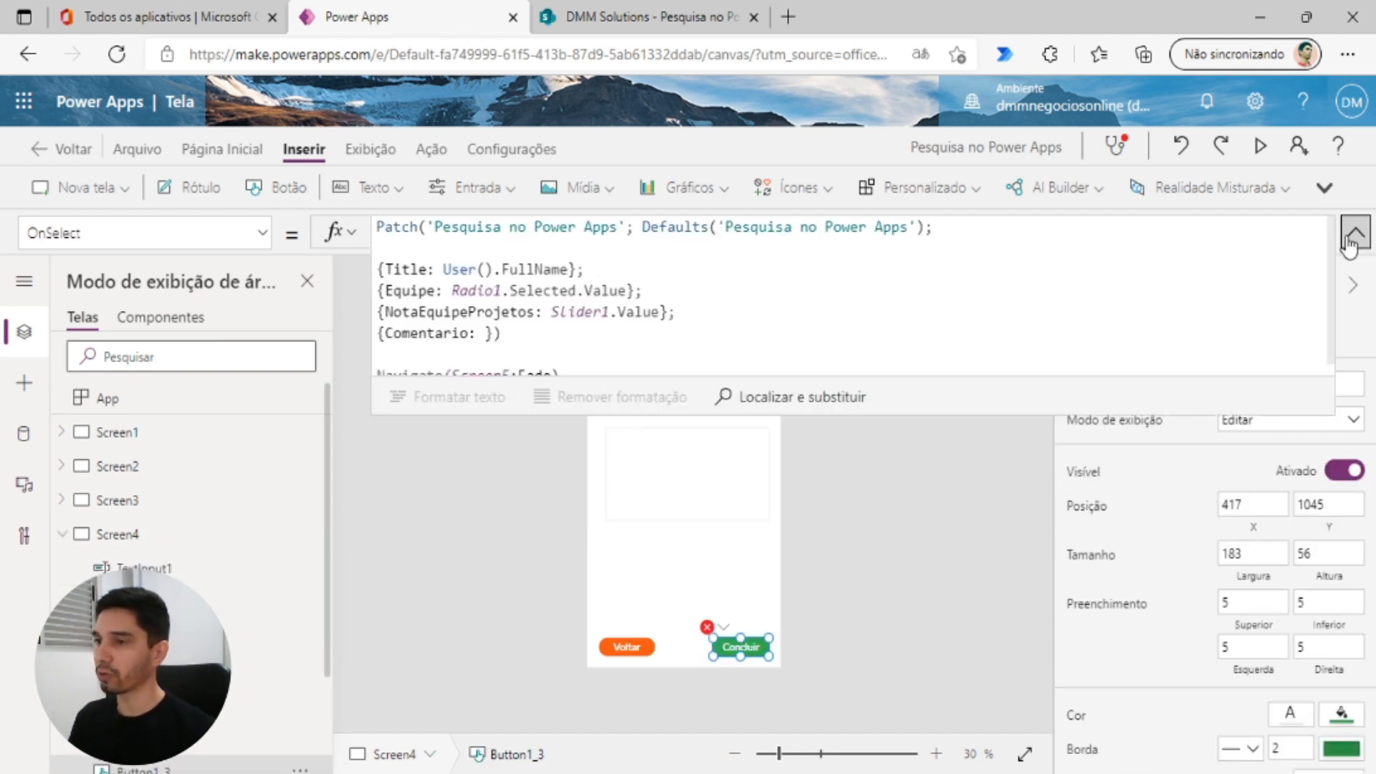
click(491, 334)
key(ctrl+v)
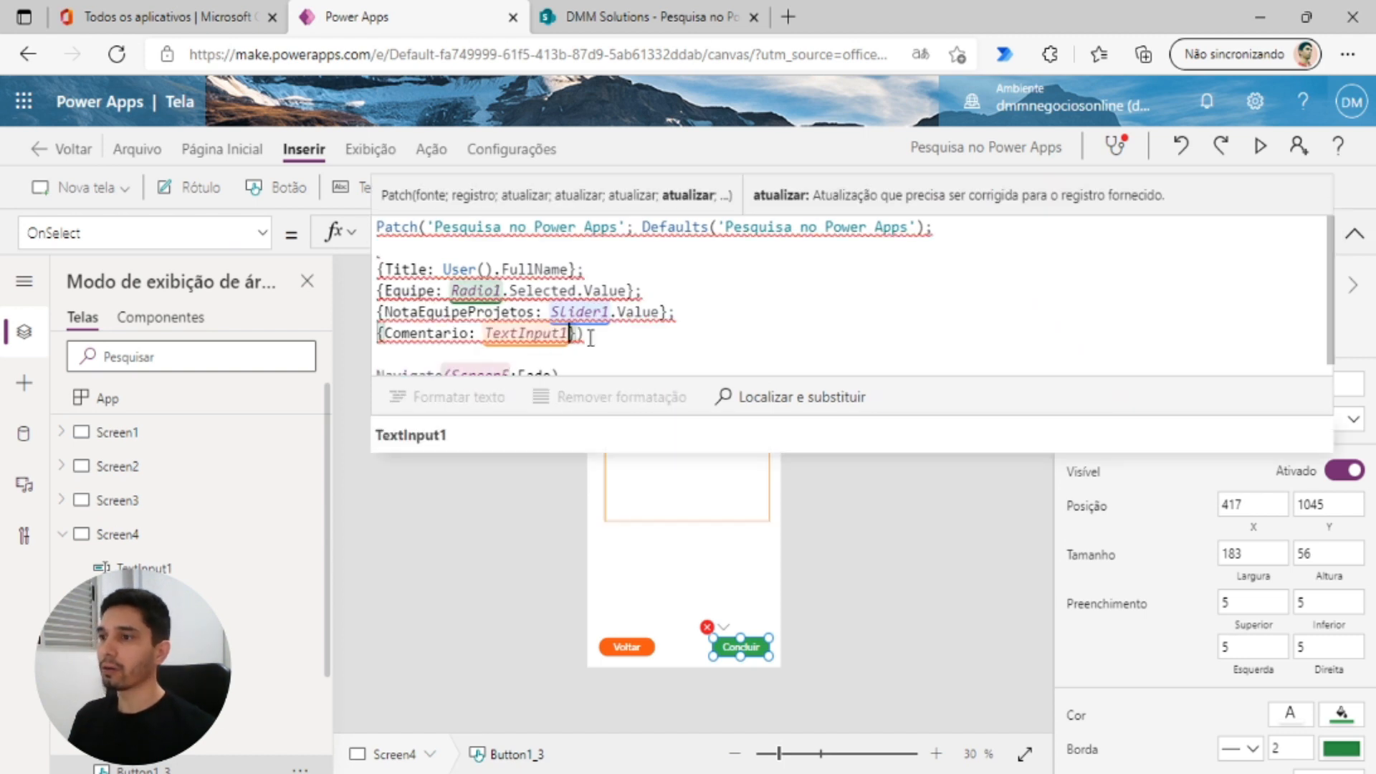
text(.)
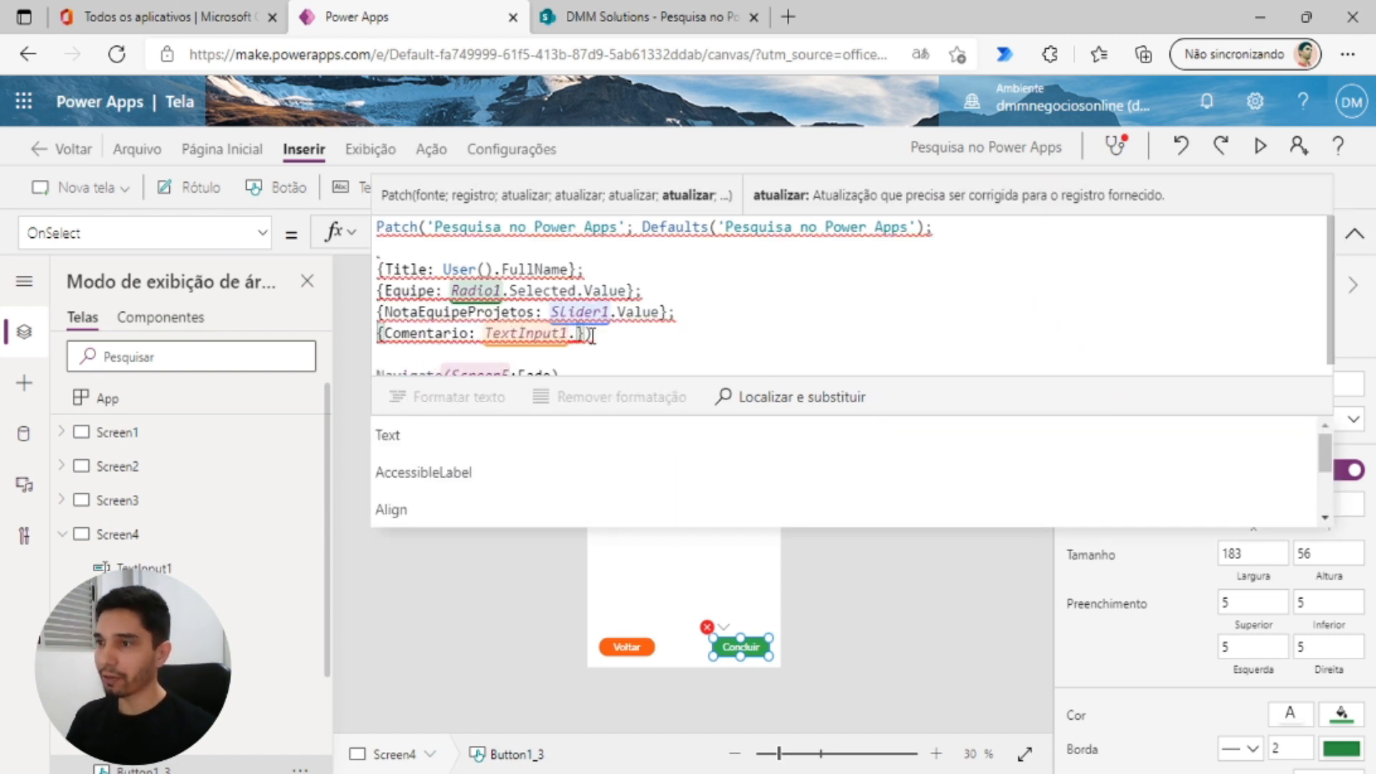
key(Tab)
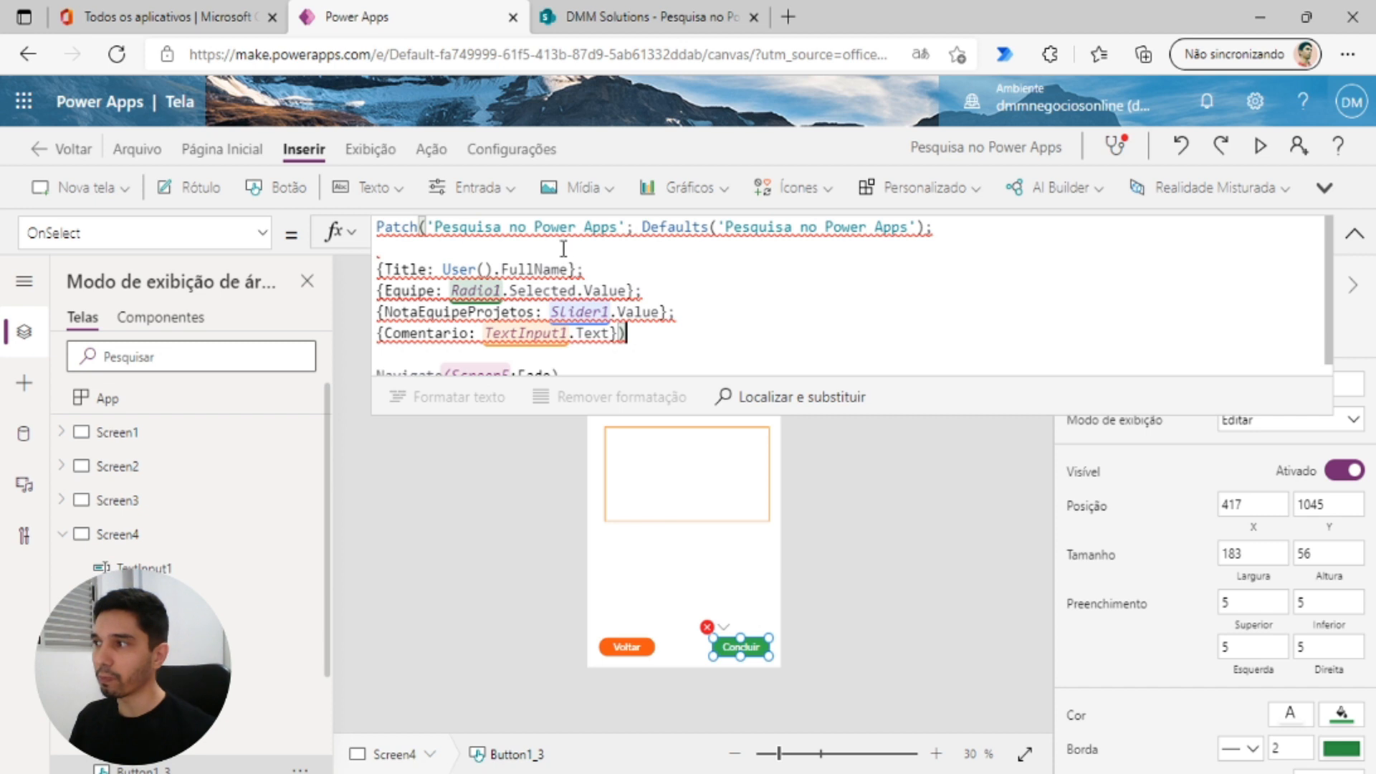
- Add the ;; separator after the closing parenthesis of Patch so that Navigate(Screen5;Fade) runs as a second action
scroll(563, 248, down, 1)
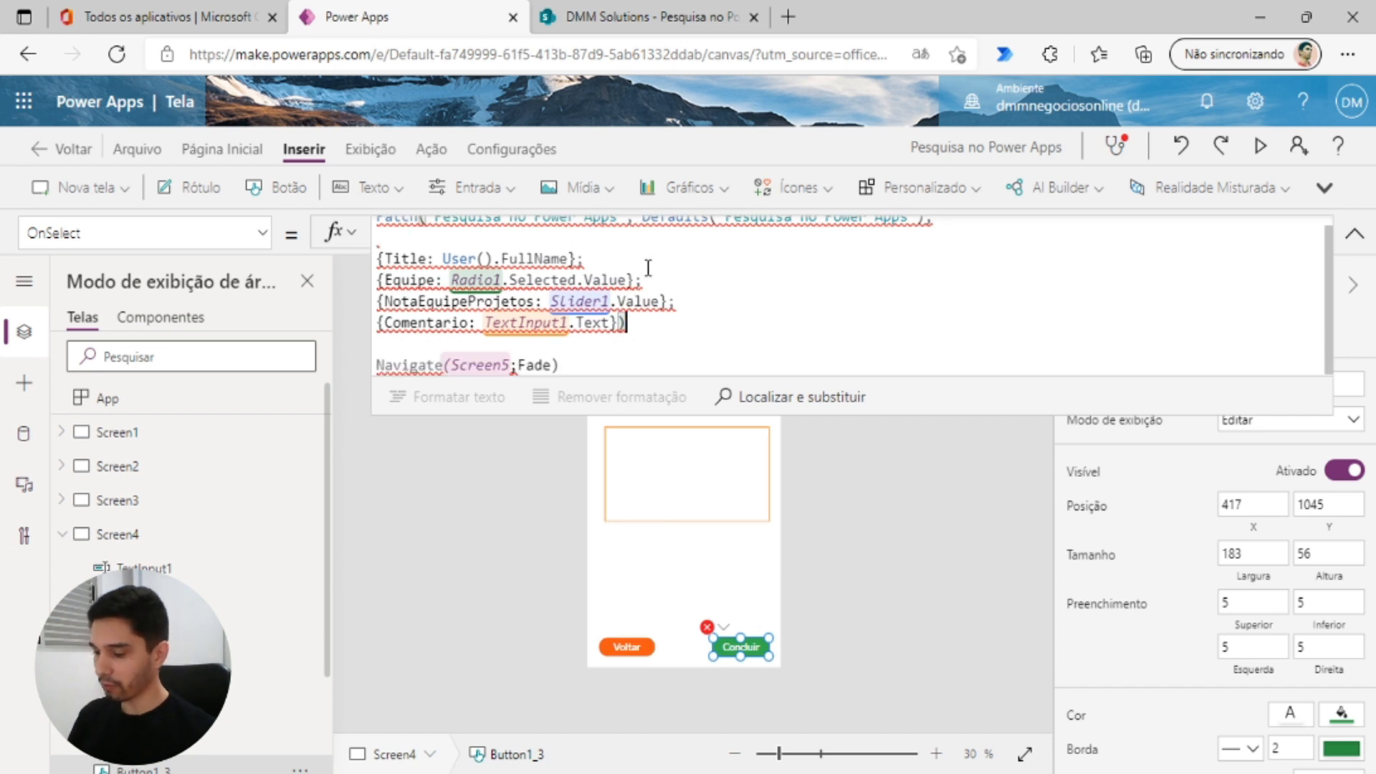
text(;;)
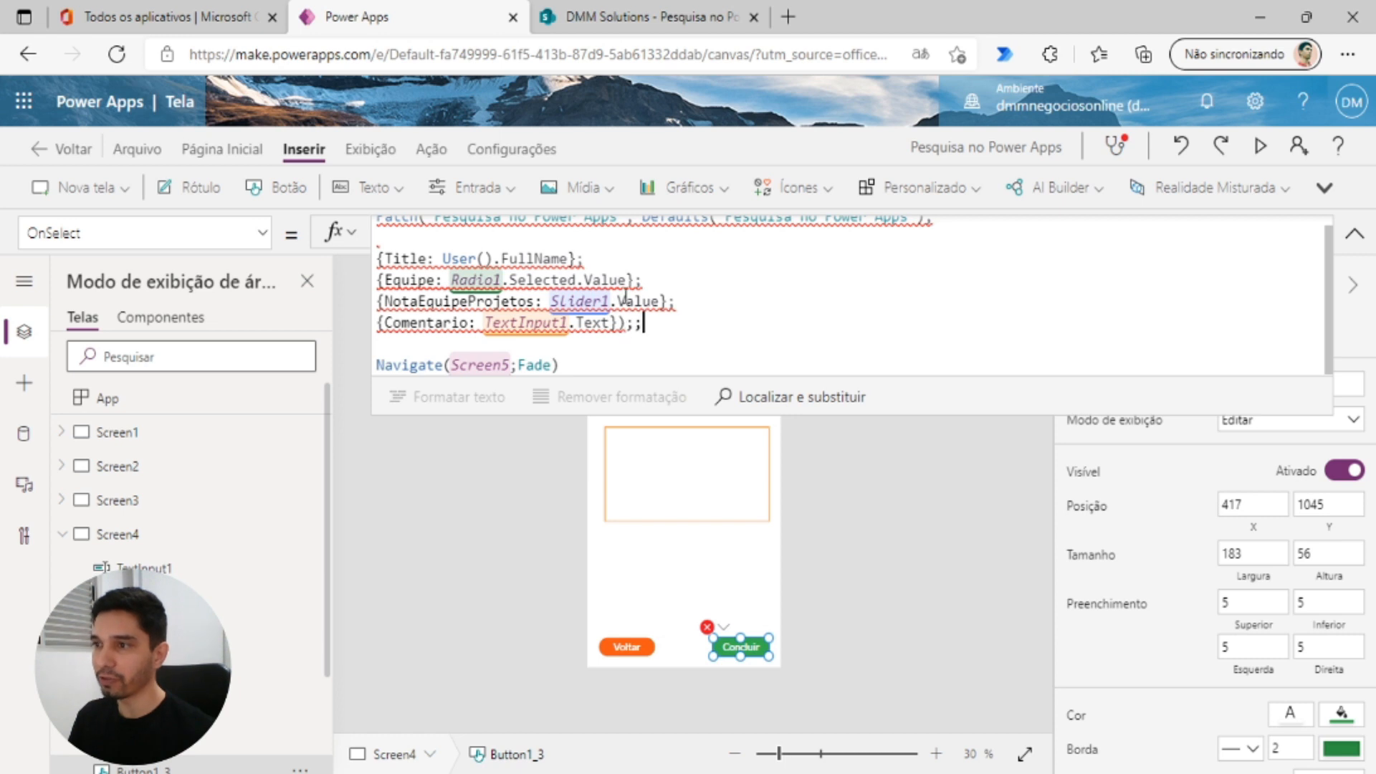
scroll(570, 312, up, 1)
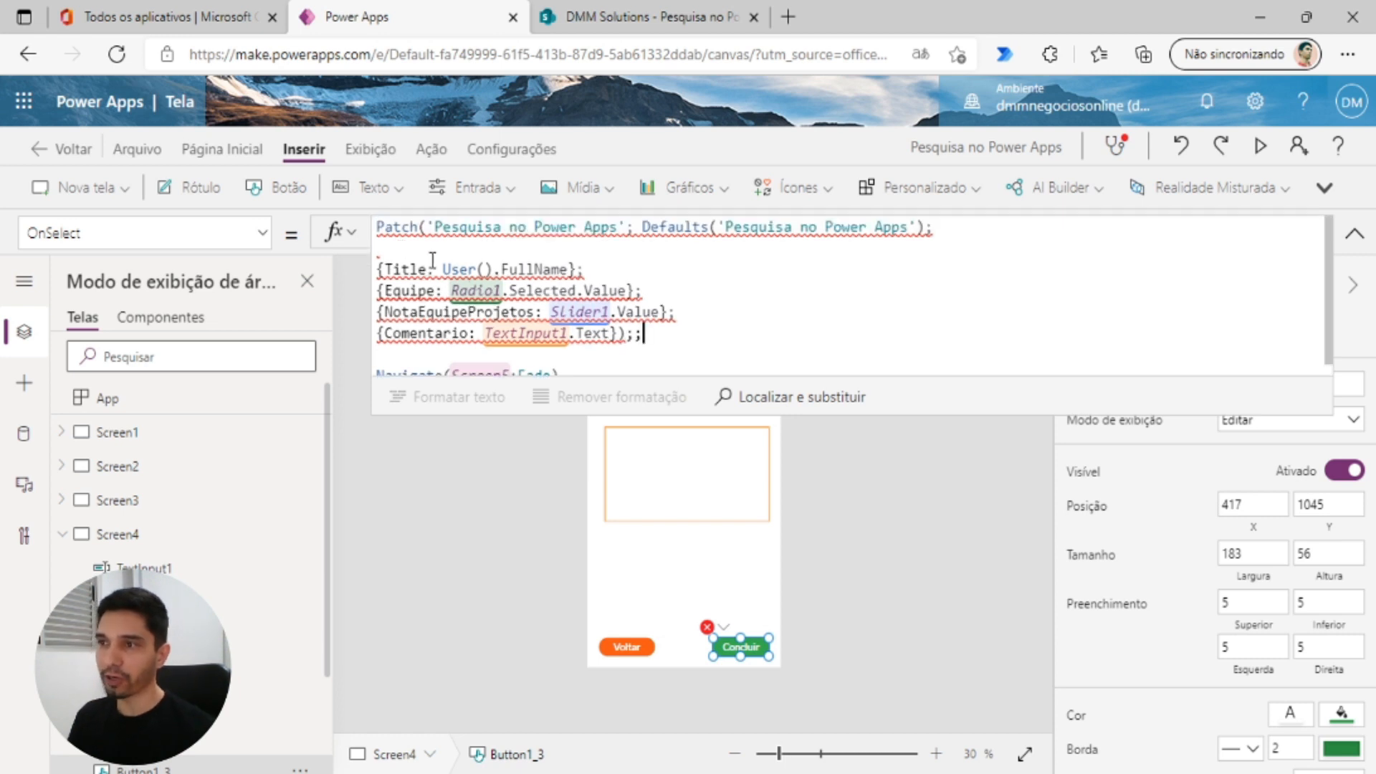
drag(710, 353, 351, 225)
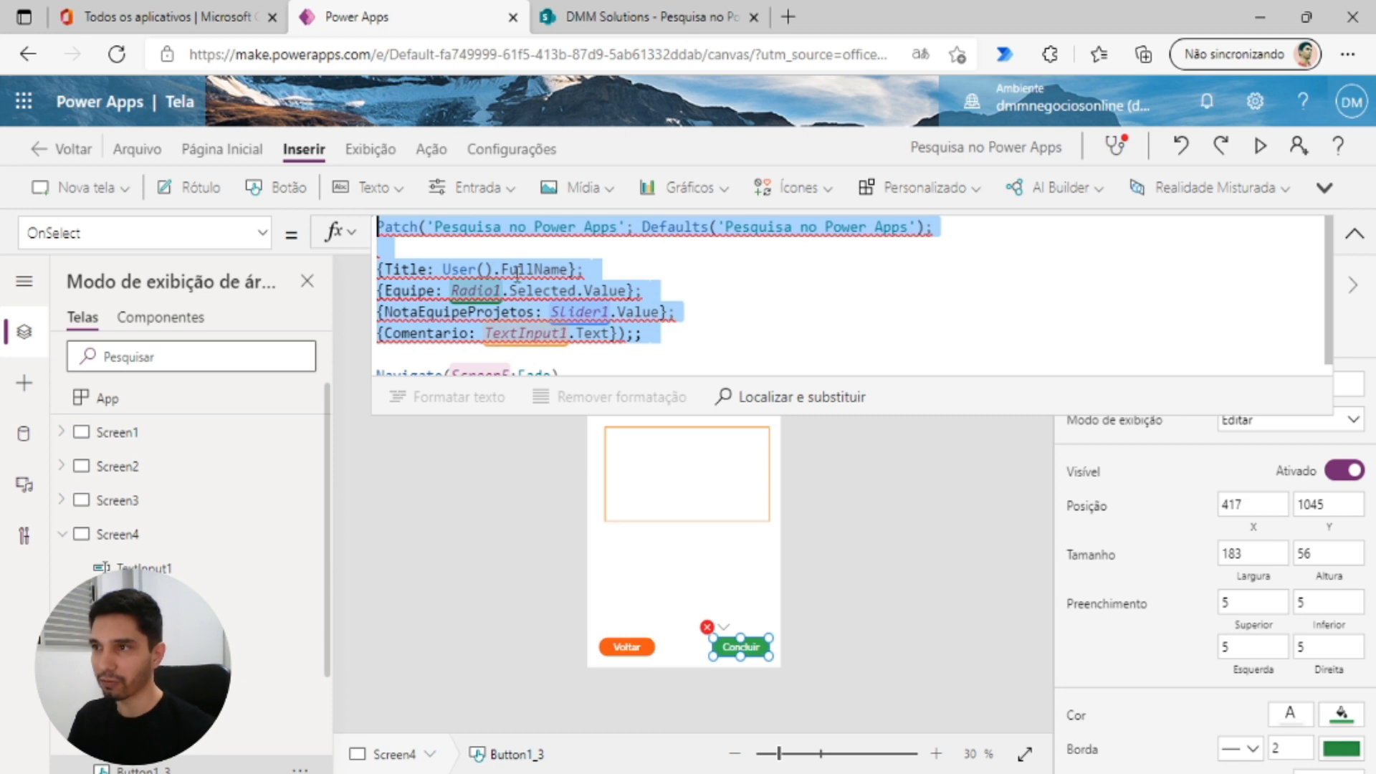
scroll(638, 297, down, 1)
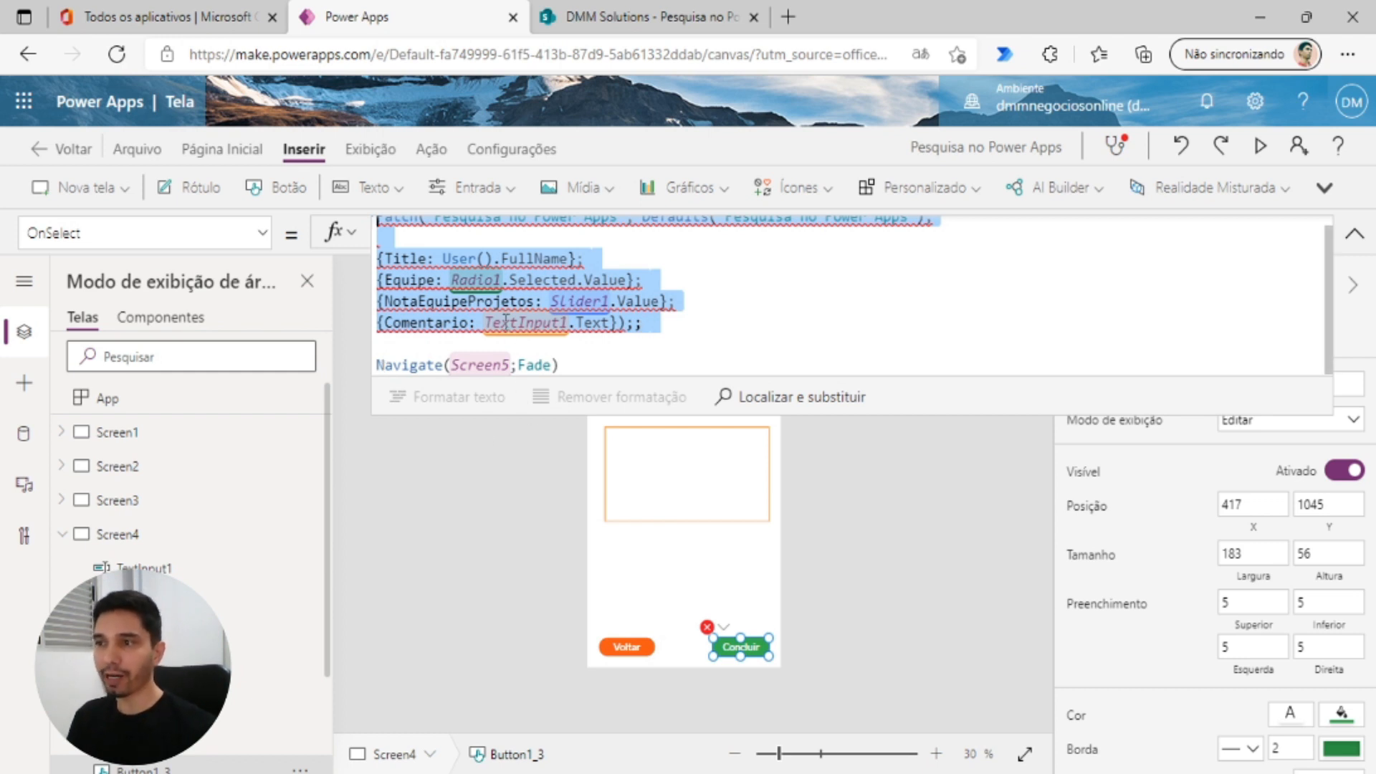
- Check the formula errors reported for the Concluir button and change the Equipe value in its Patch formula to Radio1.Selected
mouse_move(530, 288)
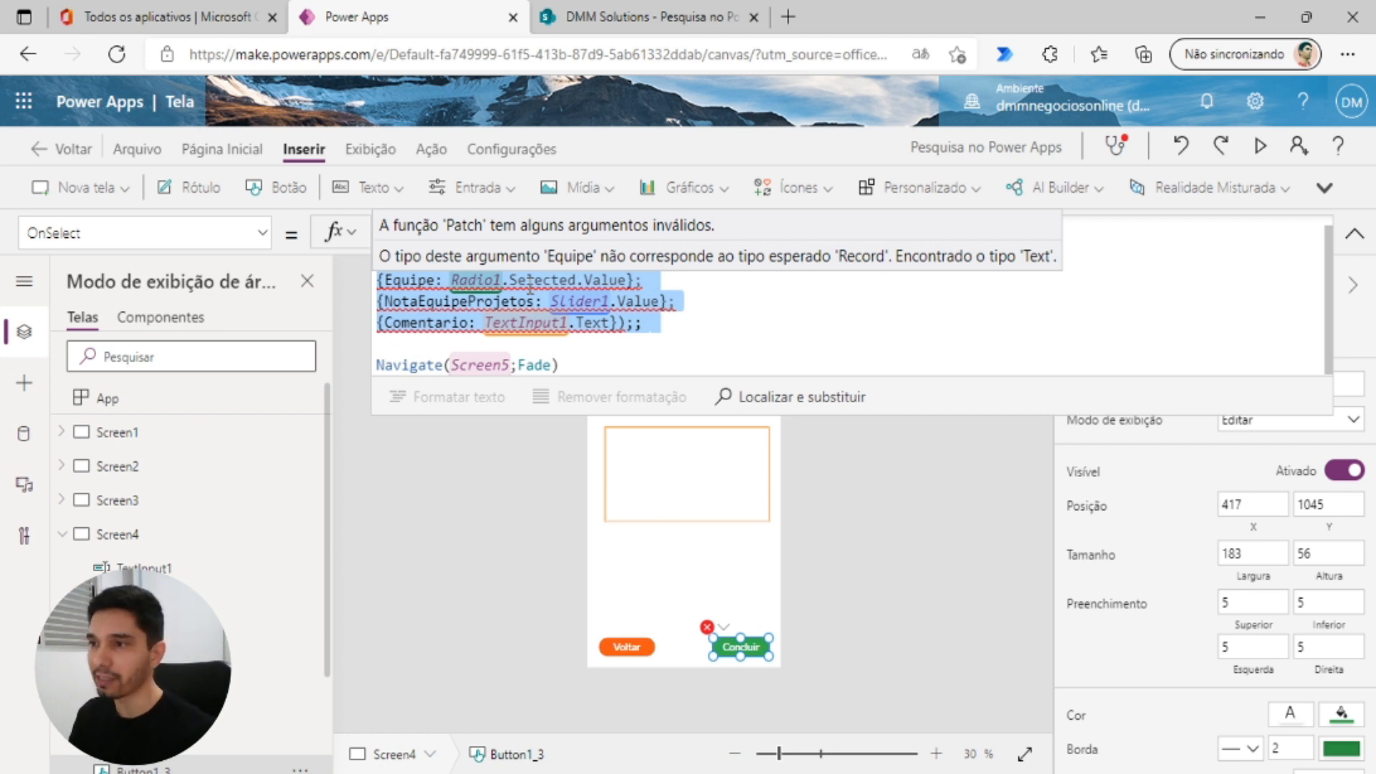
click(1120, 150)
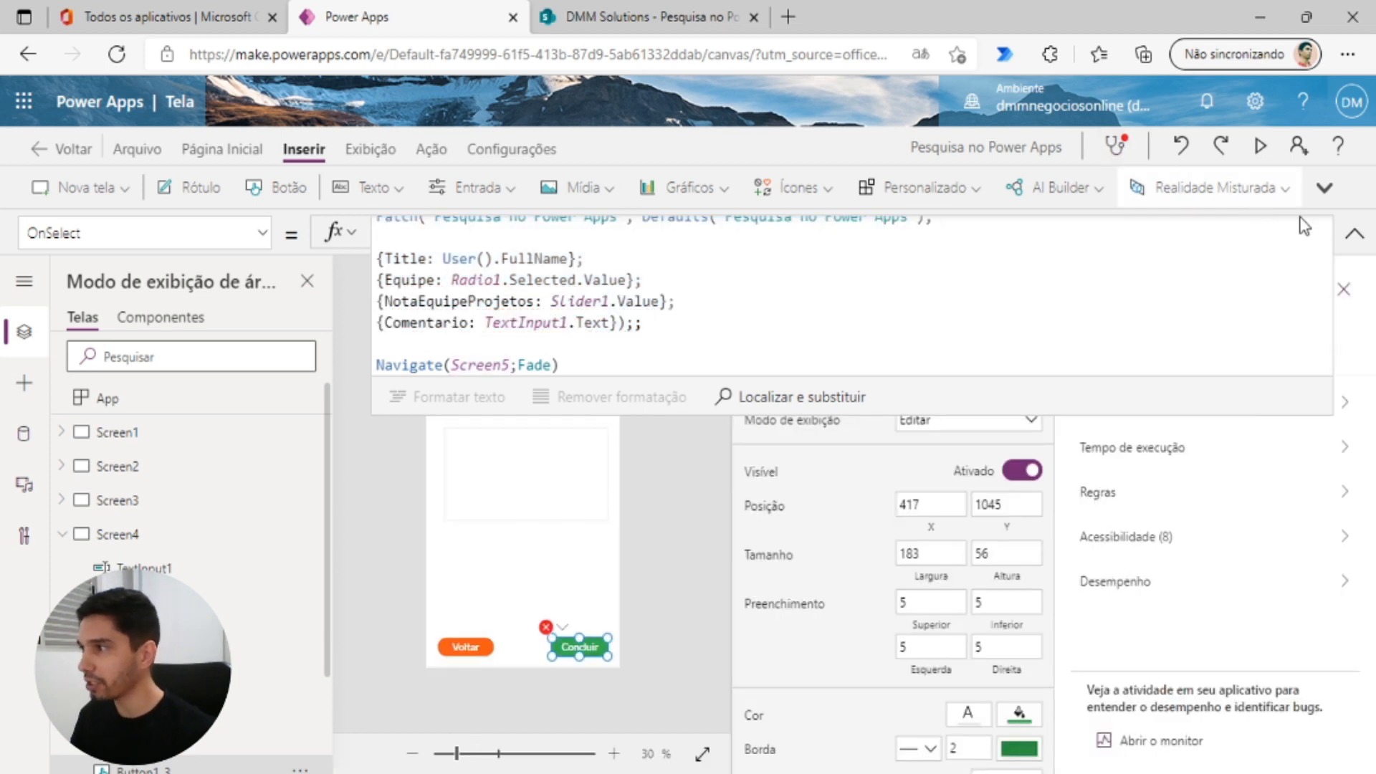
click(1357, 237)
click(1259, 398)
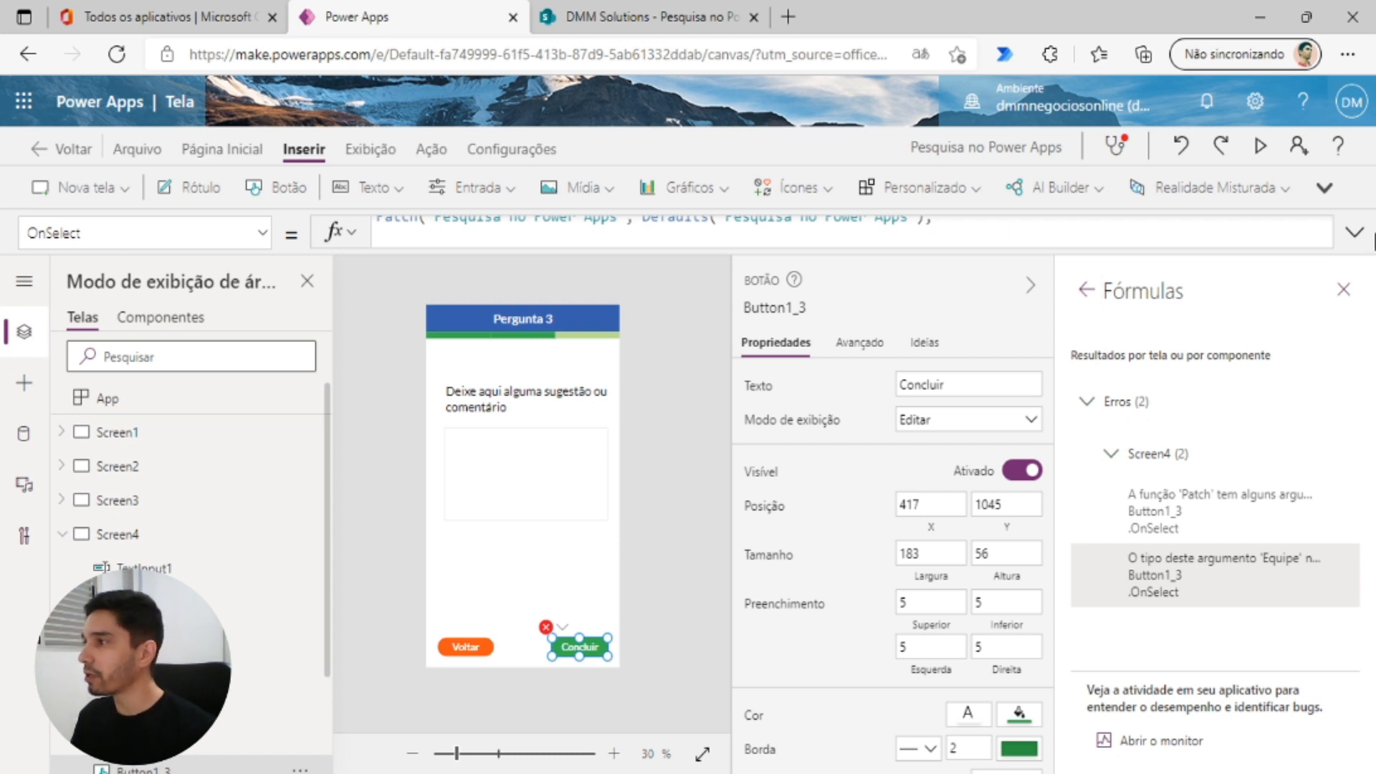
click(1354, 233)
click(629, 280)
key(BackSpace)
key(BackSpace)
key(BackSpace)
key(BackSpace)
key(BackSpace)
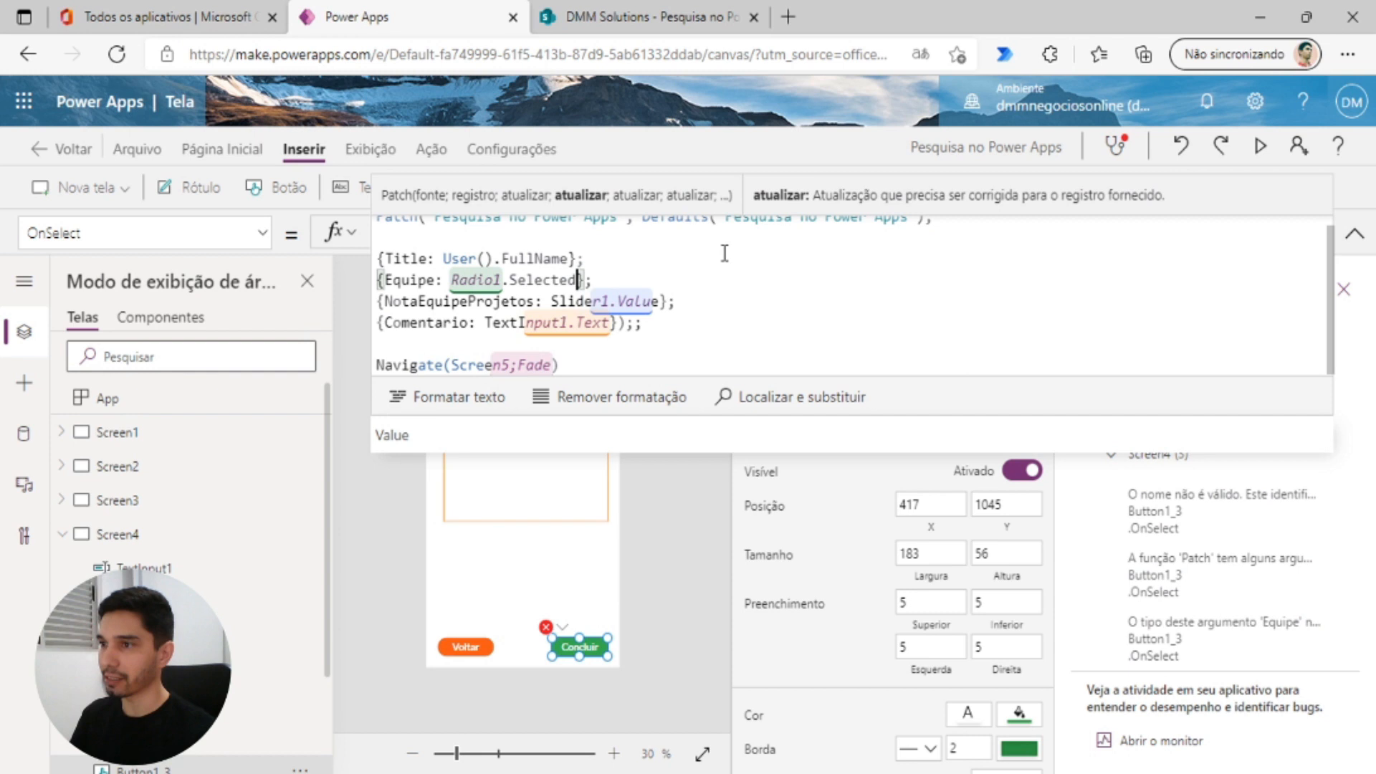
key(BackSpace)
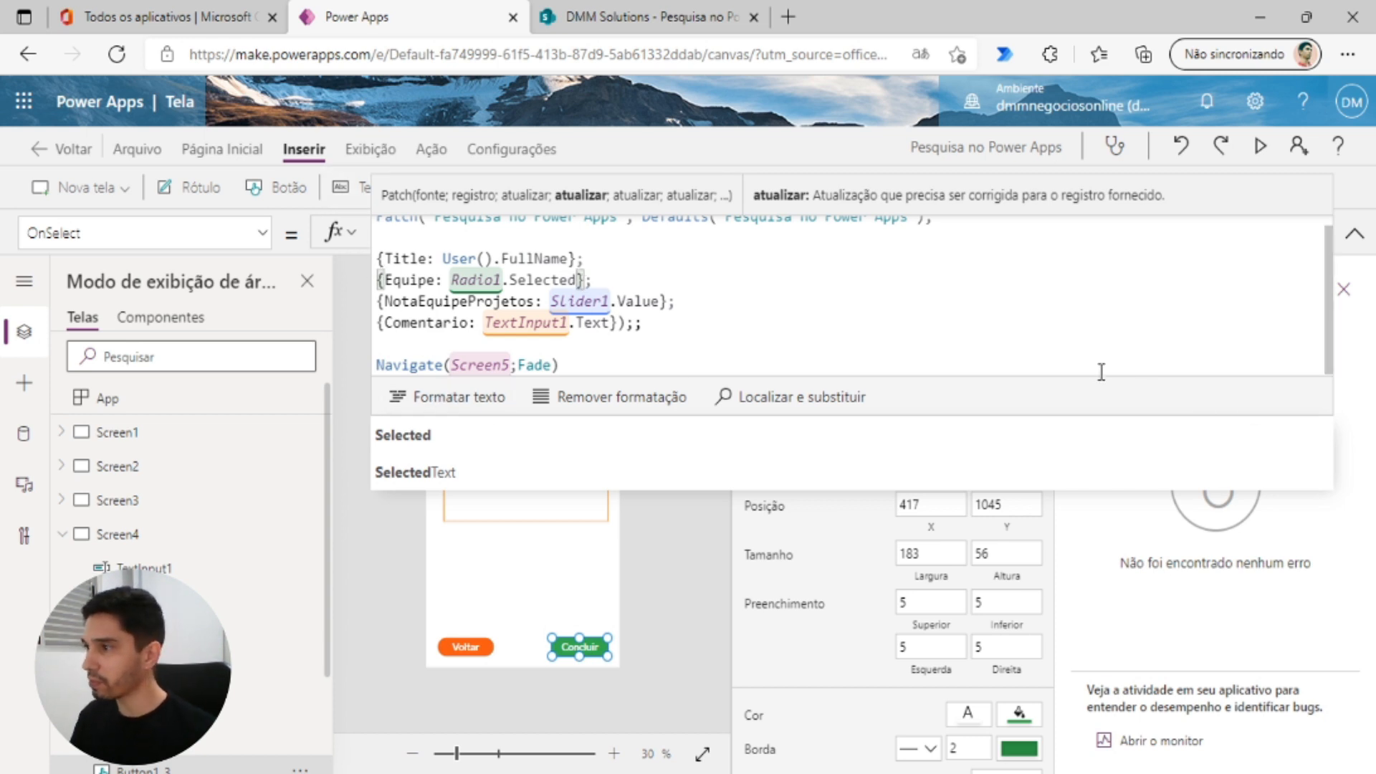
- Enlarge the formula editor, auto-format the Concluir button's formula and look over its Patch and Navigate blocks
drag(1062, 412, 870, 593)
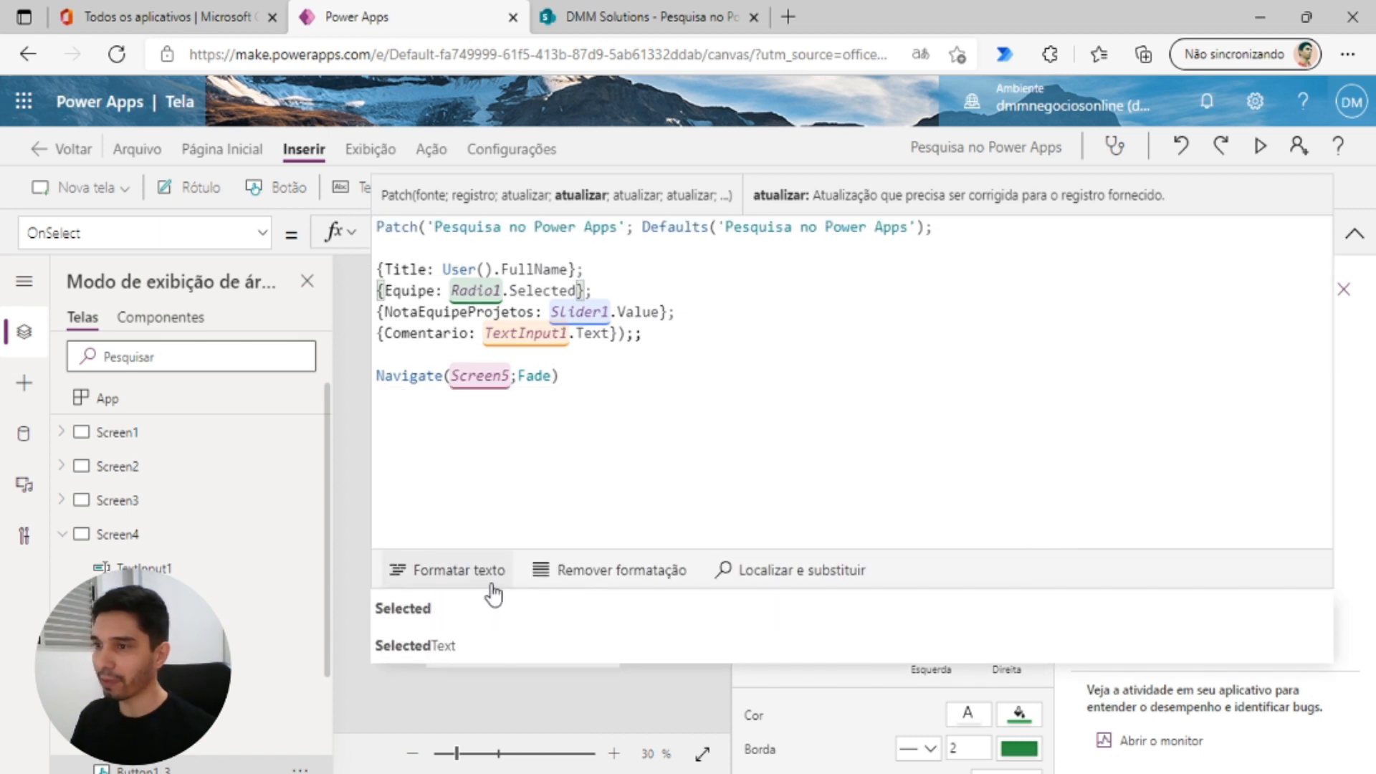
click(473, 573)
click(538, 440)
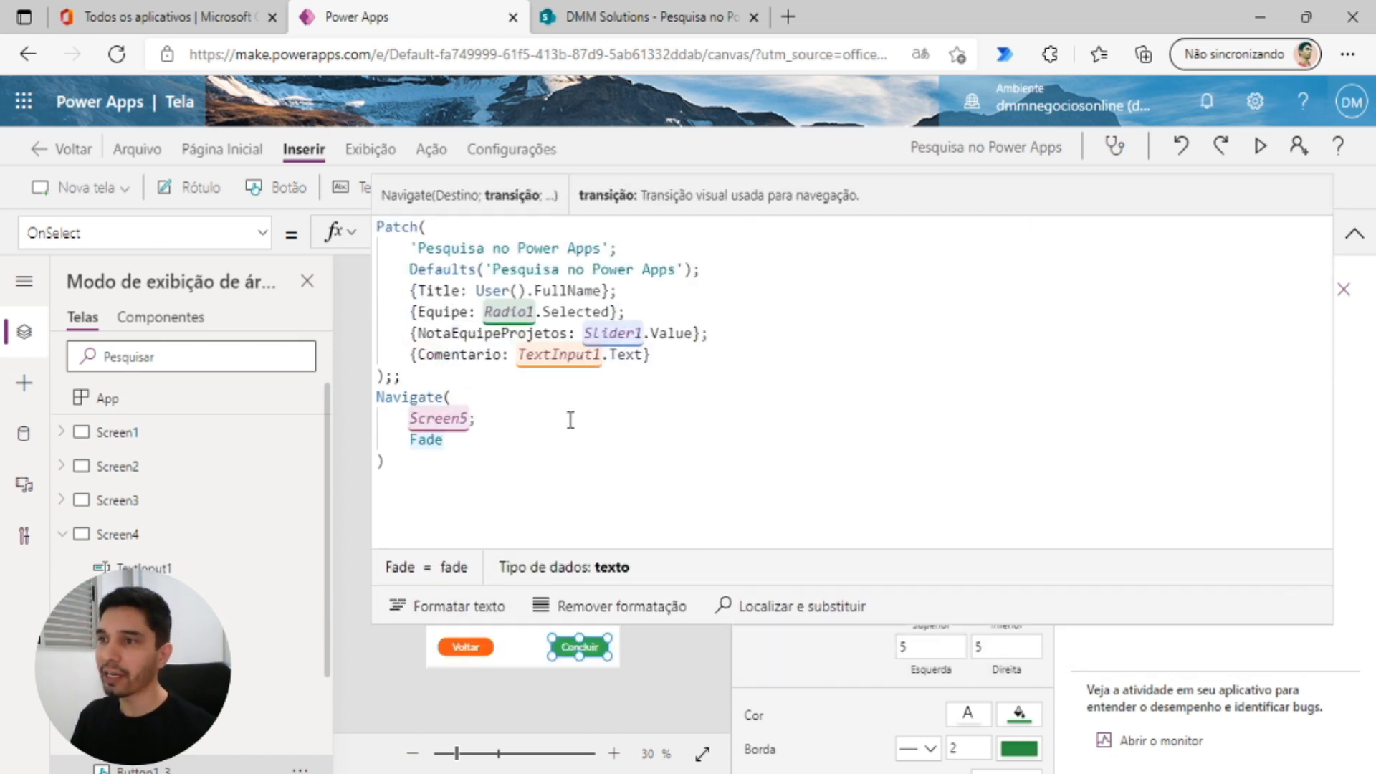
drag(378, 227, 429, 375)
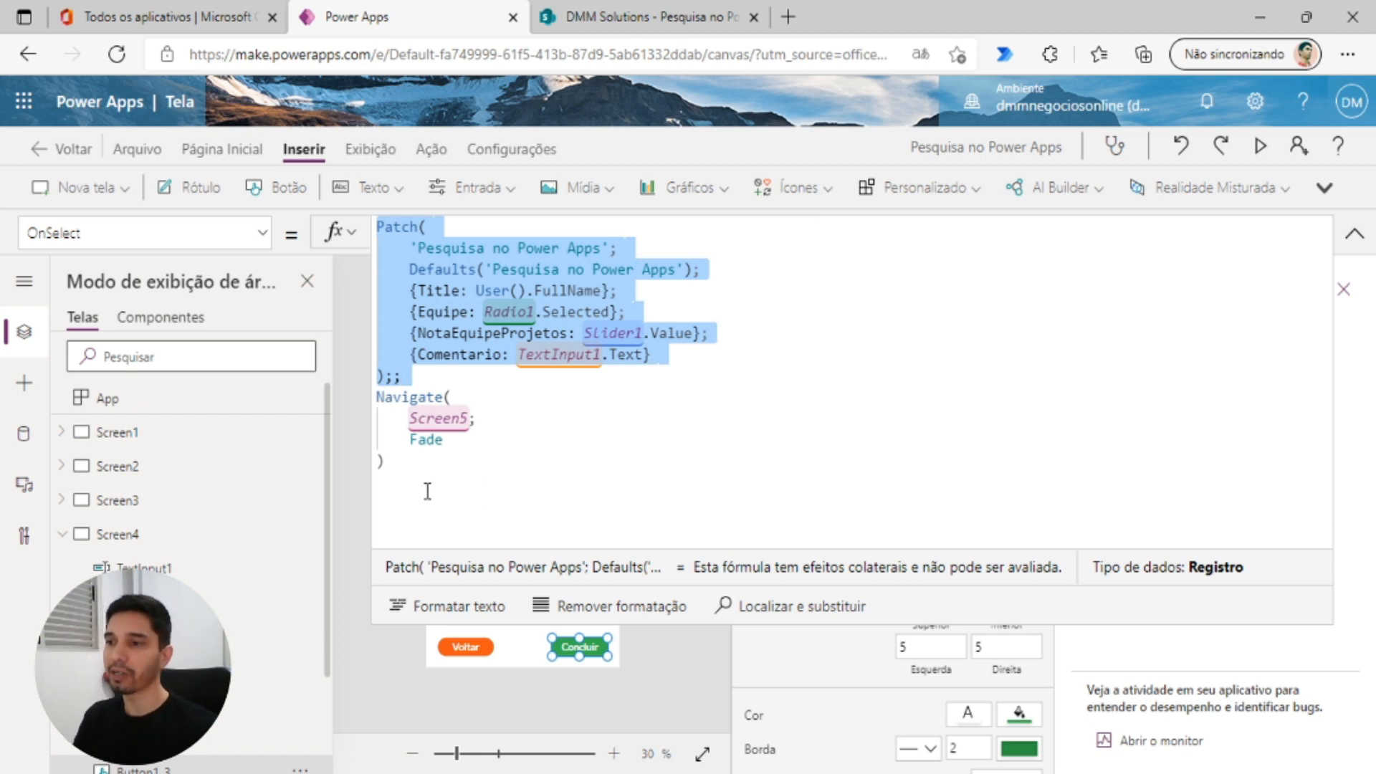
drag(391, 462, 369, 401)
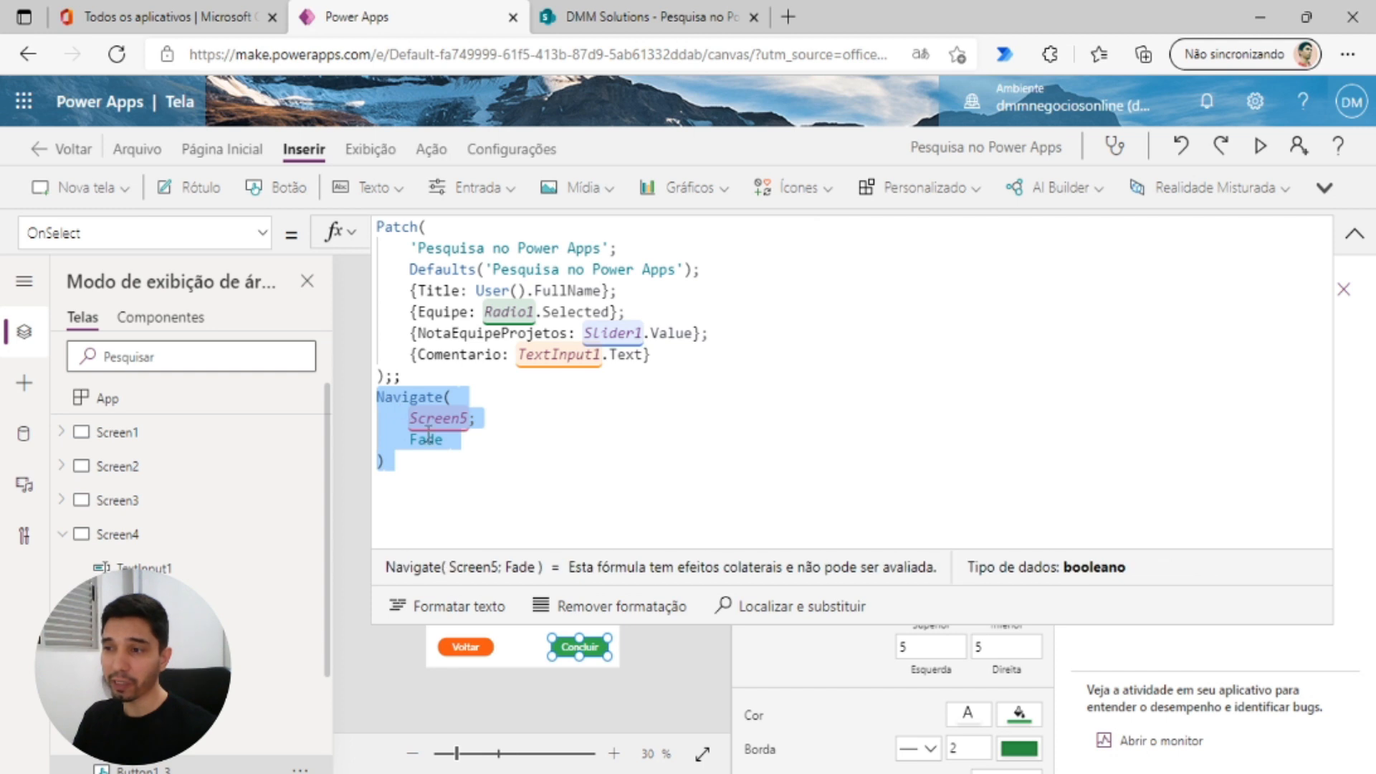
- Collapse Screen4 in the screen tree and review the layouts of Screen1 through Screen5 in order
click(61, 543)
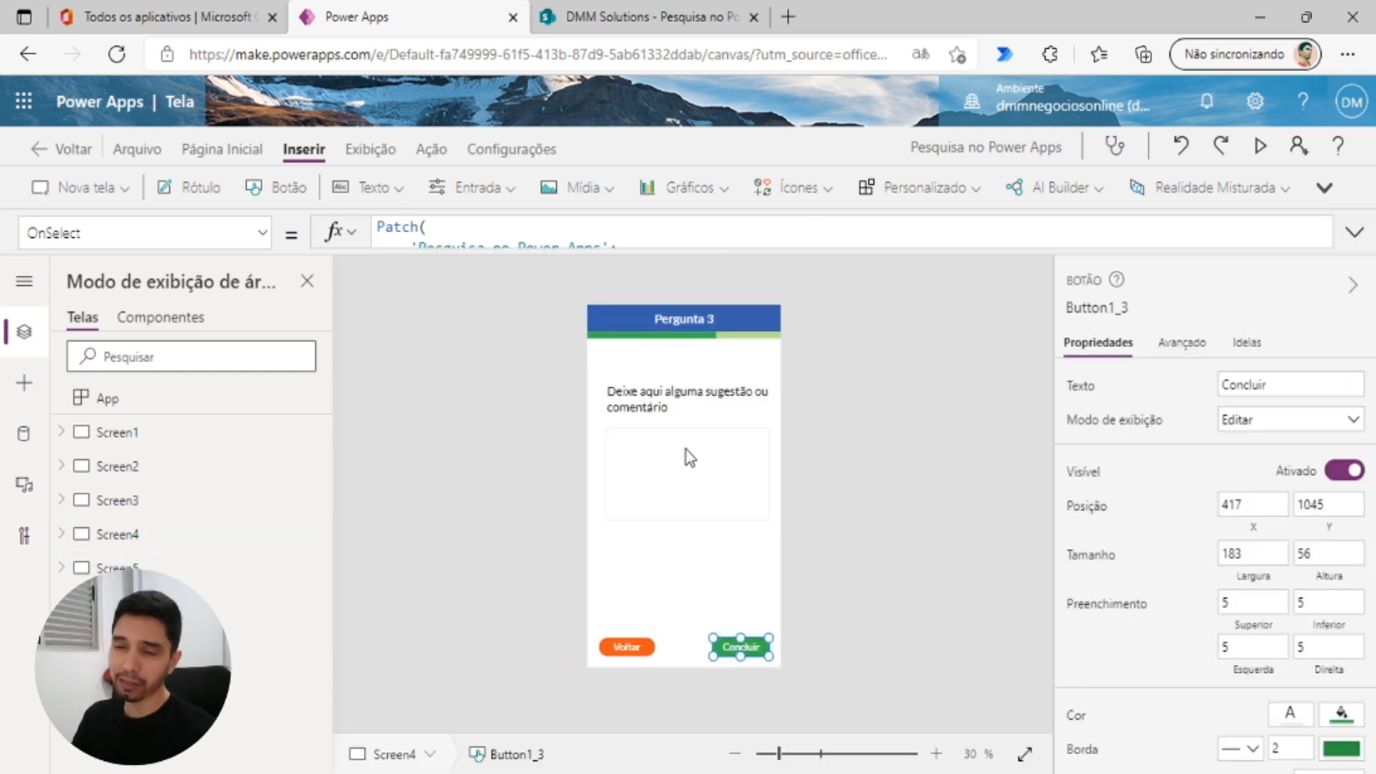
click(152, 437)
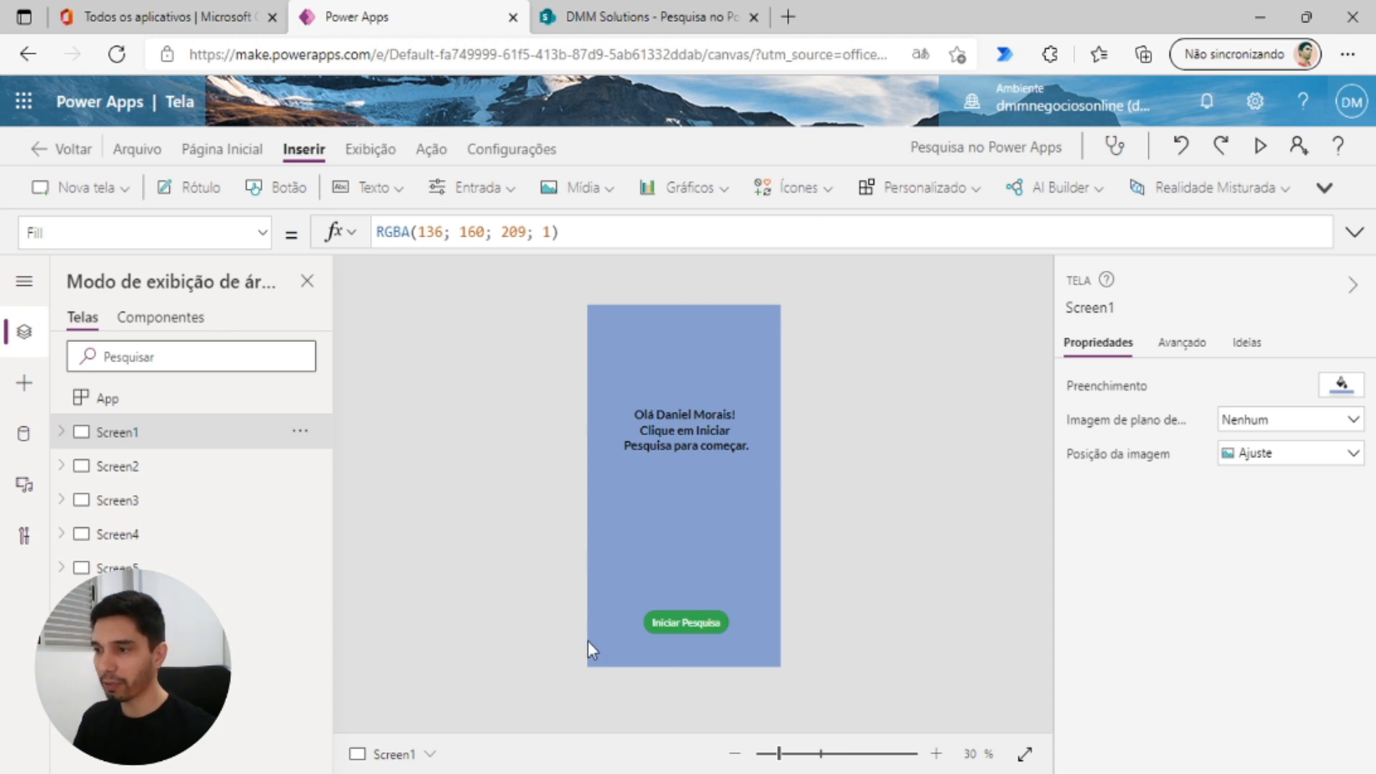
click(131, 467)
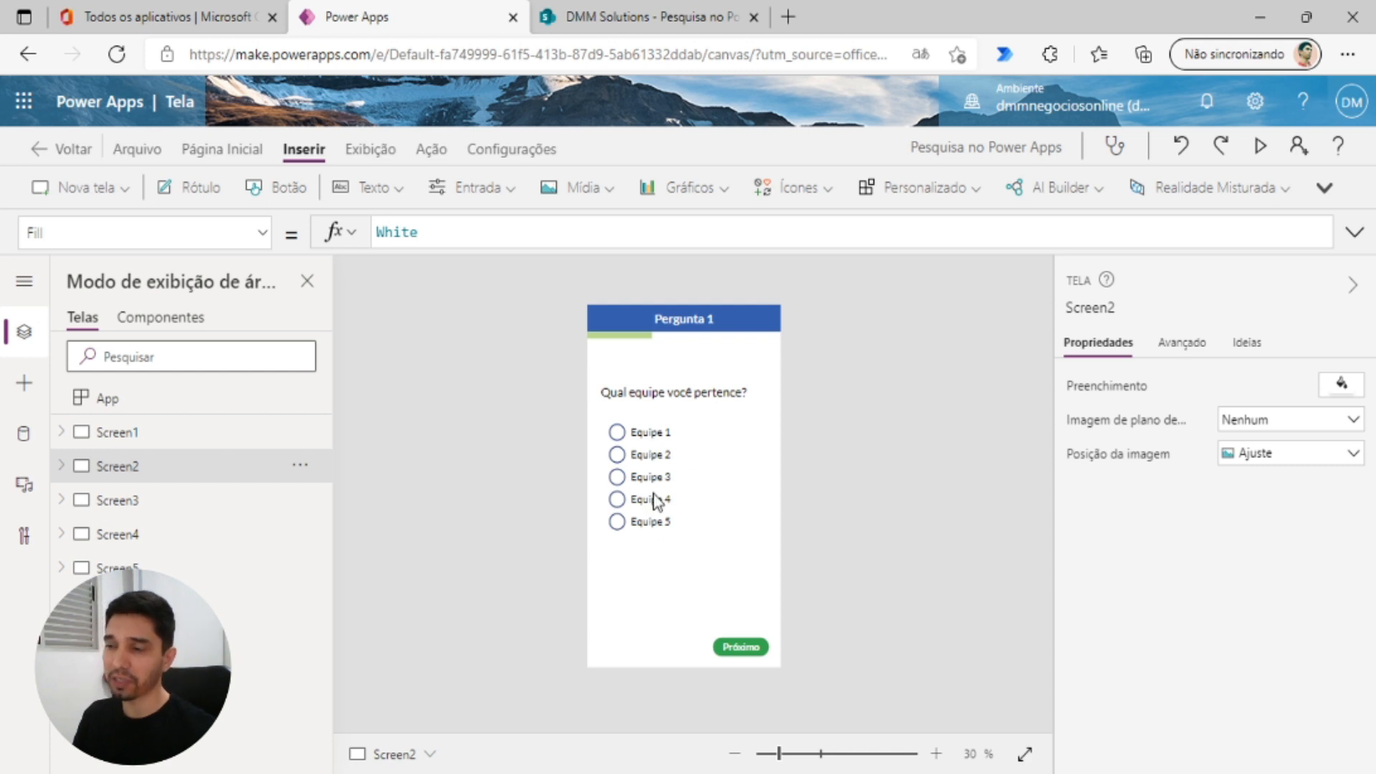
click(132, 514)
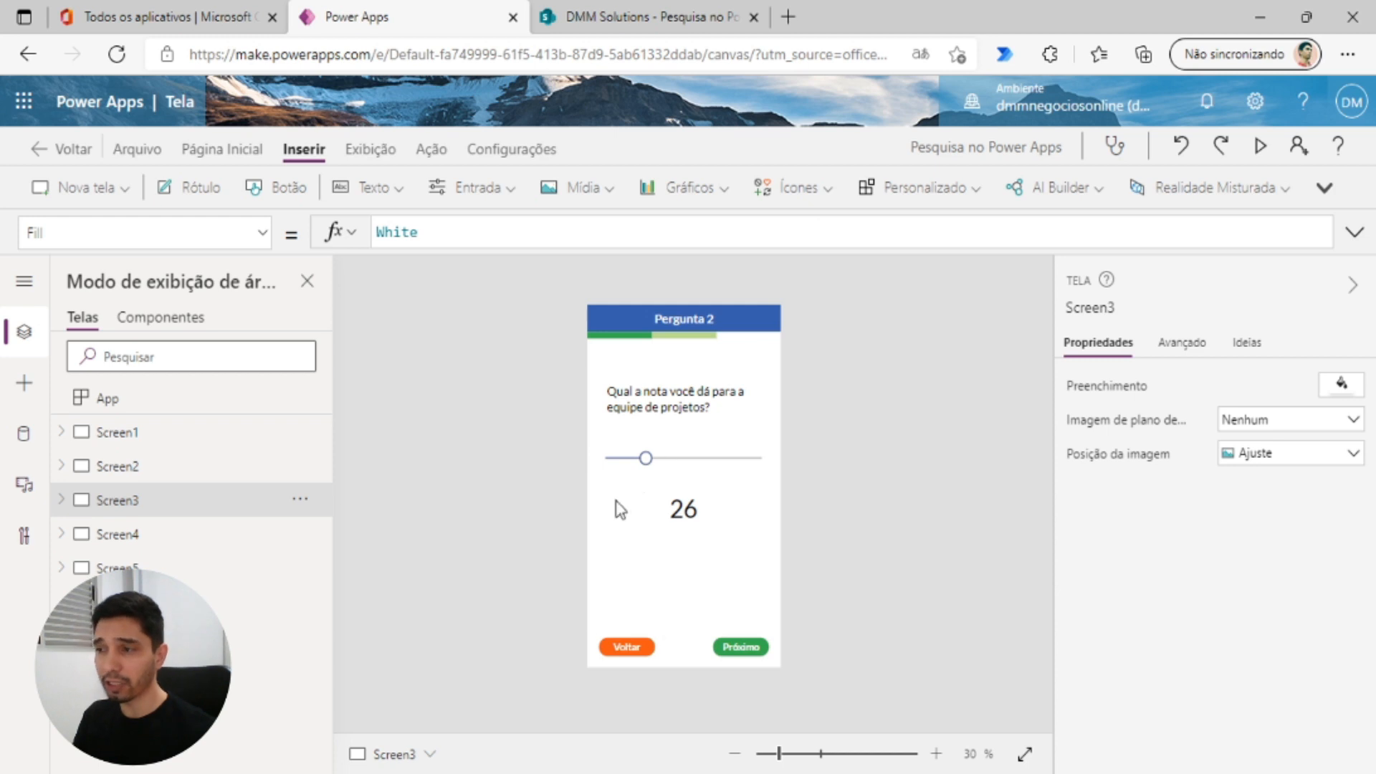
click(172, 534)
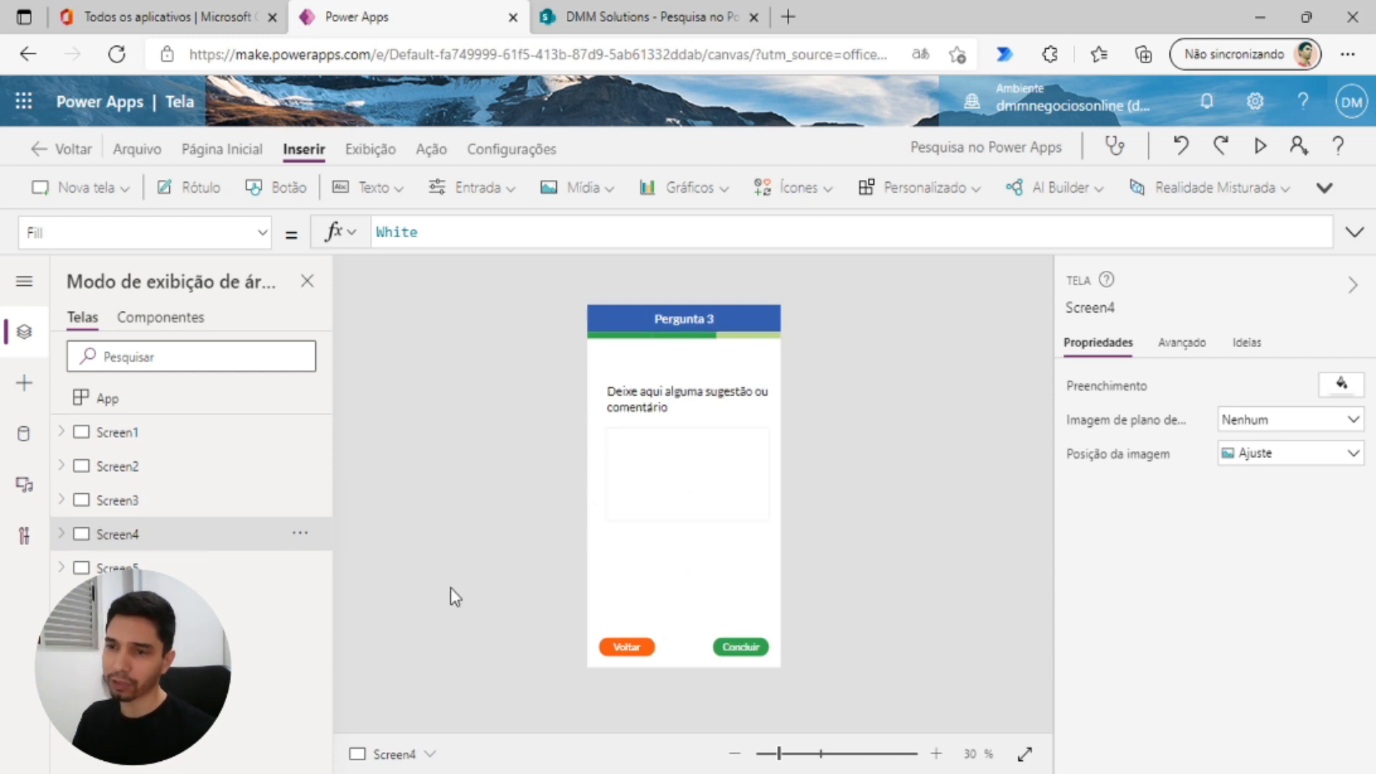
click(143, 568)
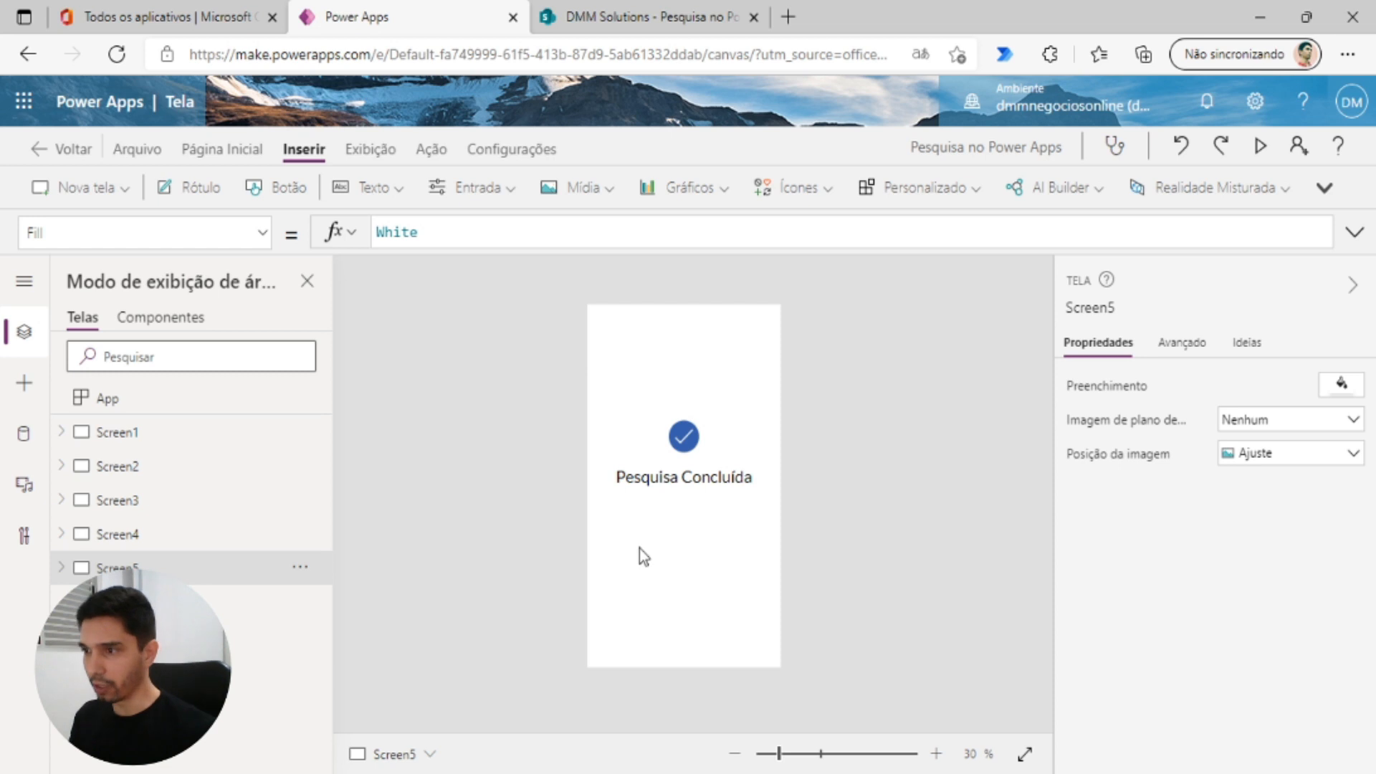
- Preview the app from Screen1, start the survey and answer Pergunta 1 with Equipe 1
click(161, 435)
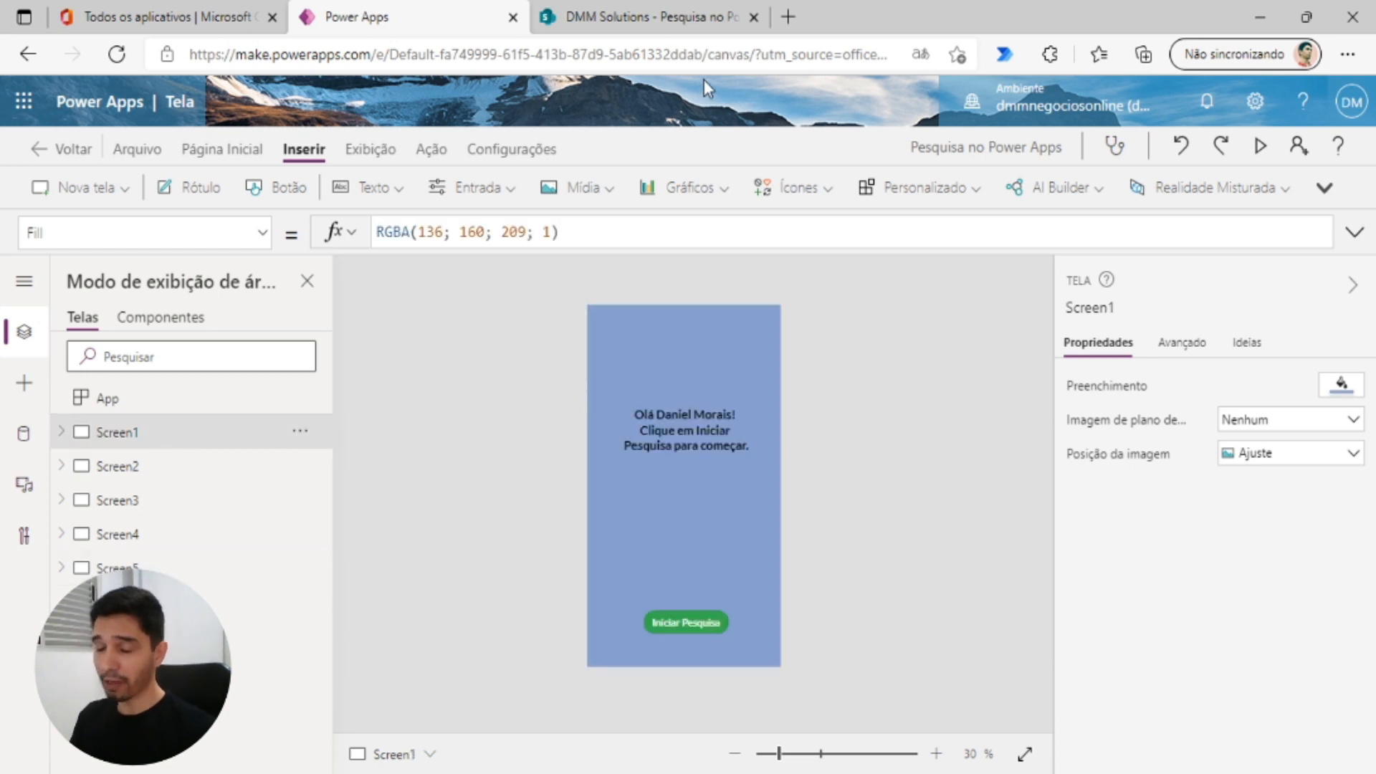
click(1260, 146)
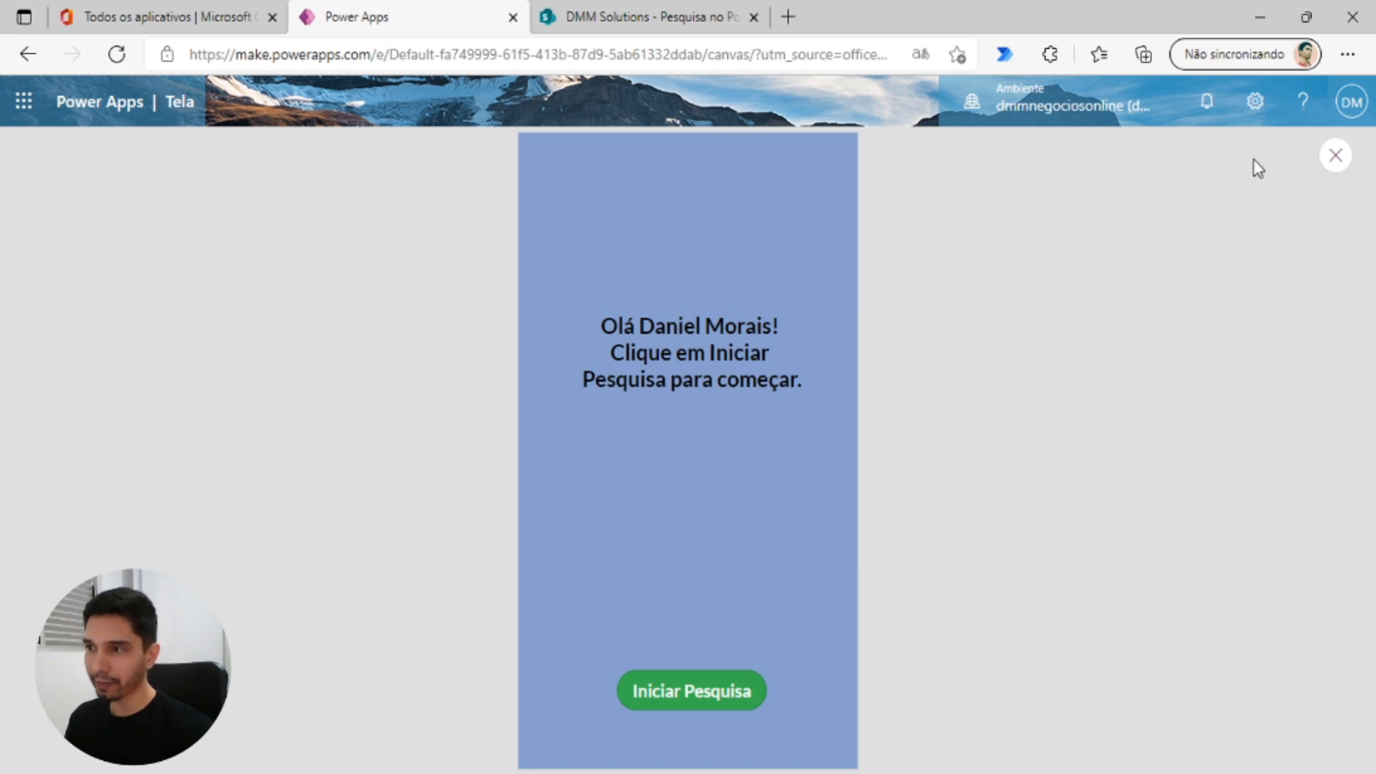
click(719, 691)
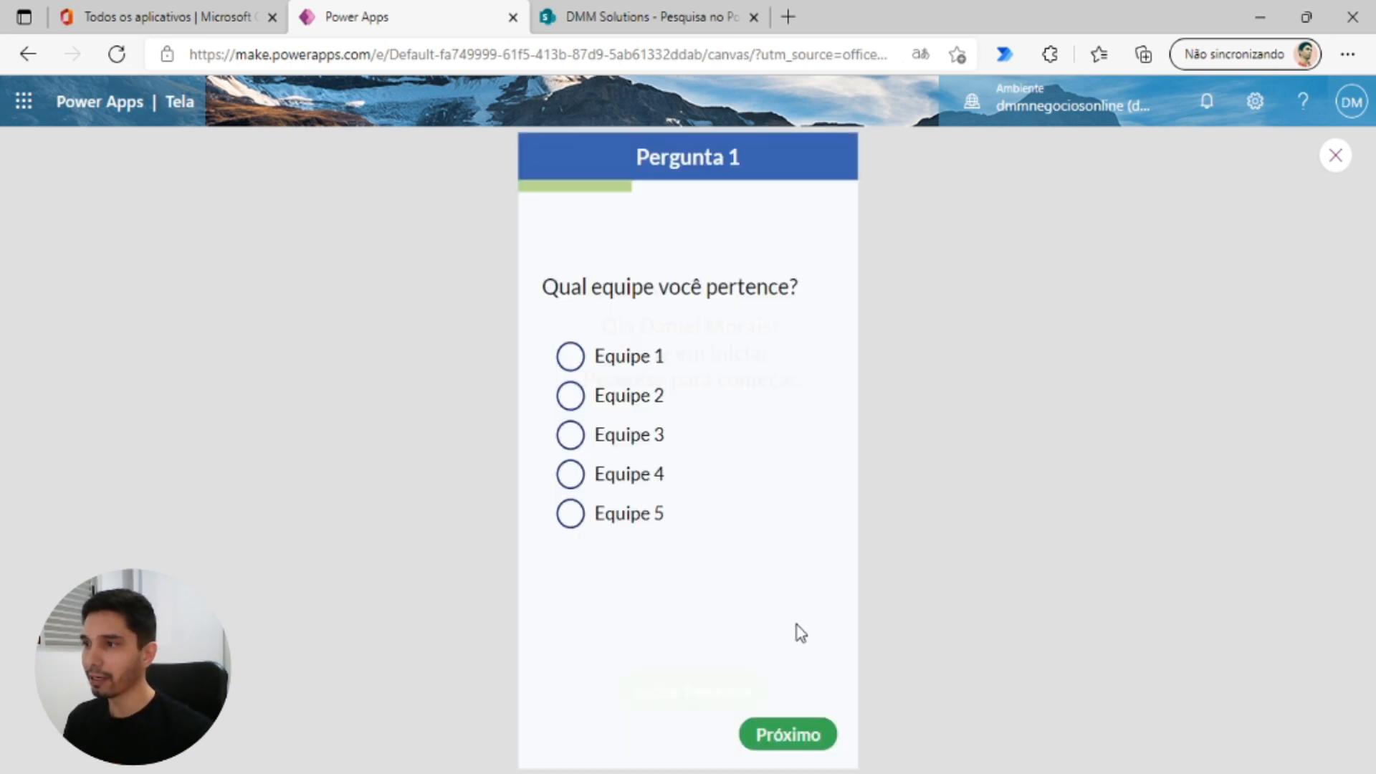
click(571, 358)
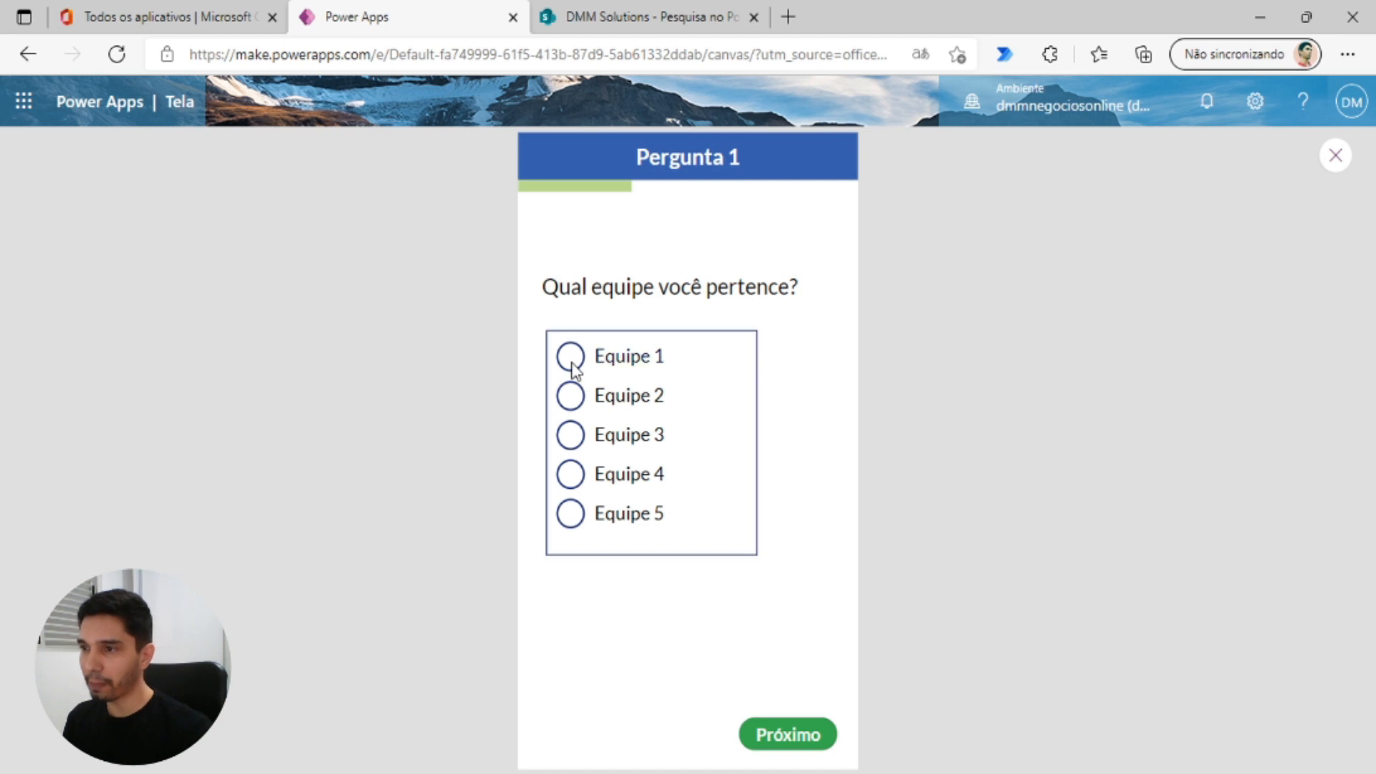
click(807, 734)
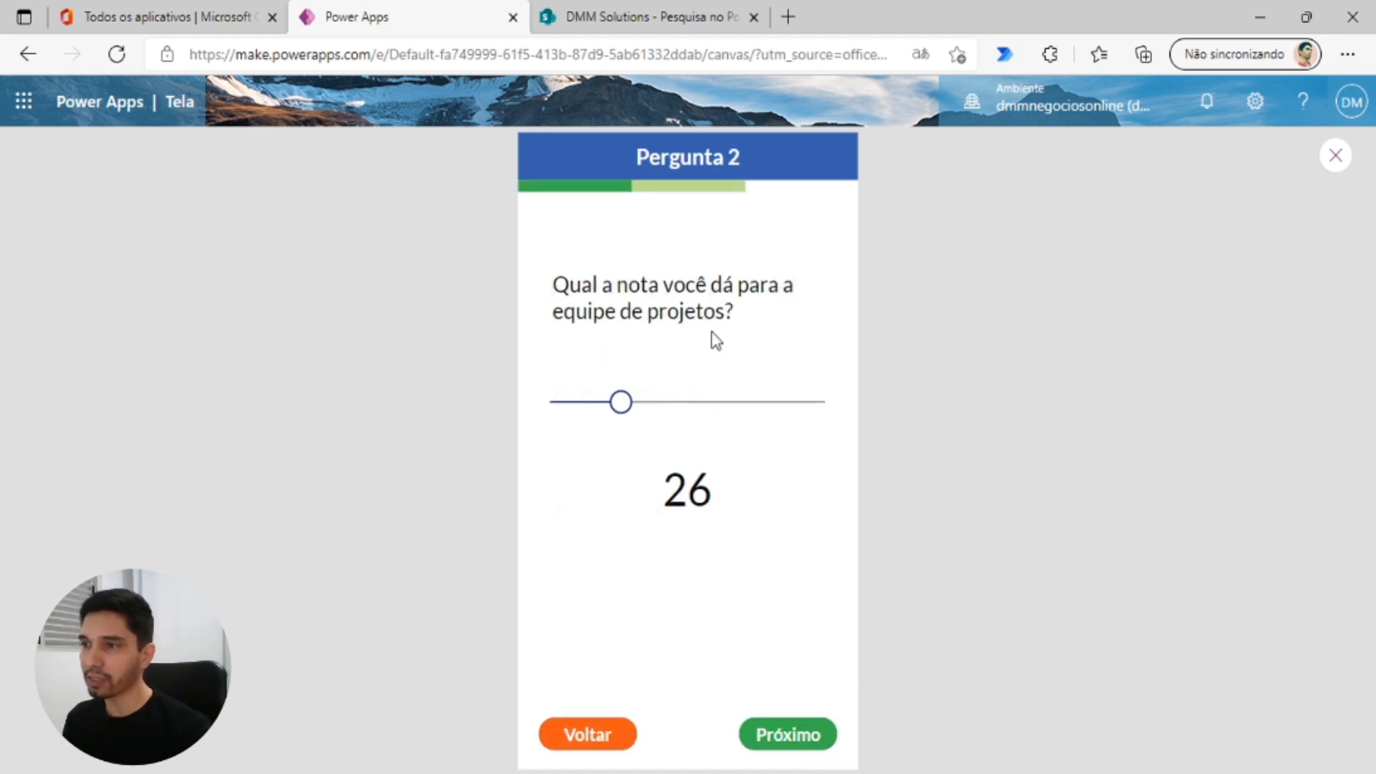
- Rate the projects team 86, enter the comment "A equipe de projetos tem feito um ótimo trabalho!" and submit the survey
drag(622, 403, 787, 402)
click(790, 751)
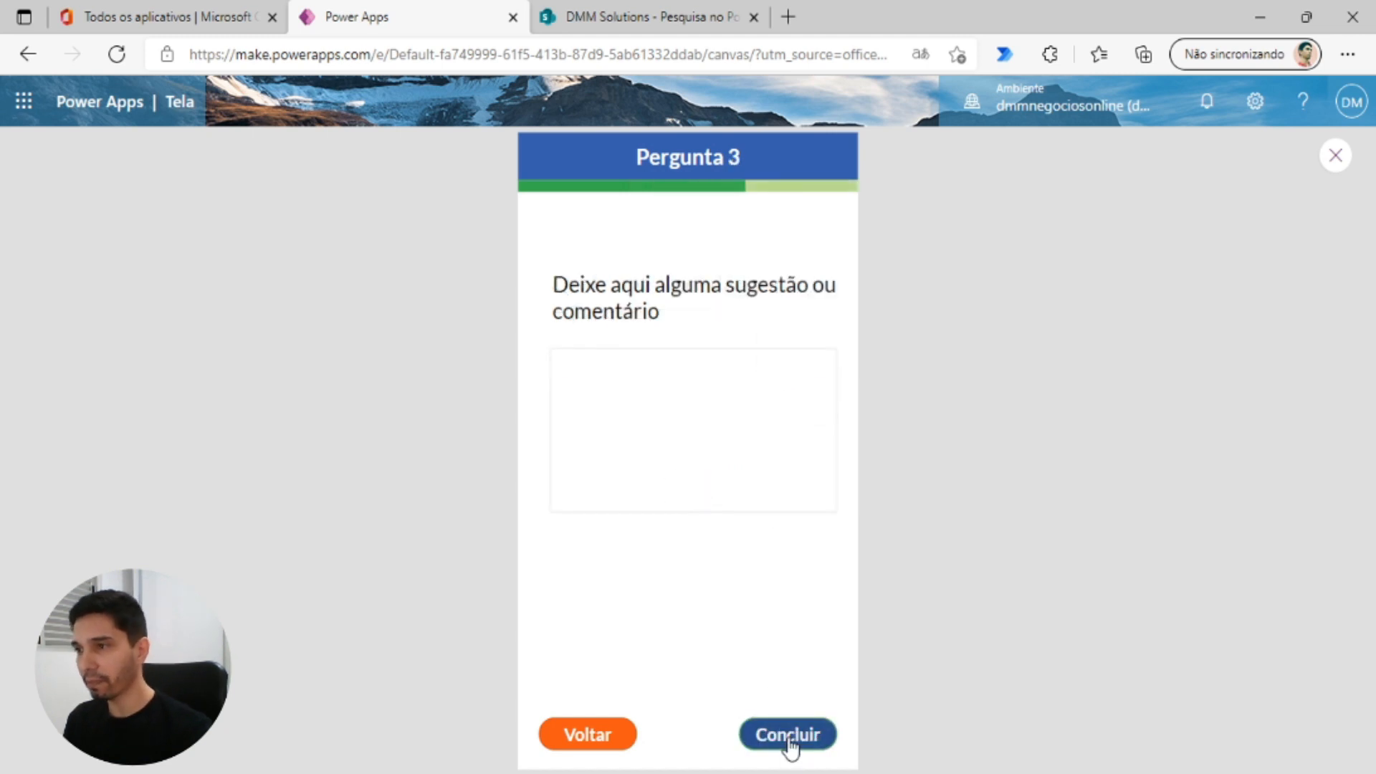
click(680, 404)
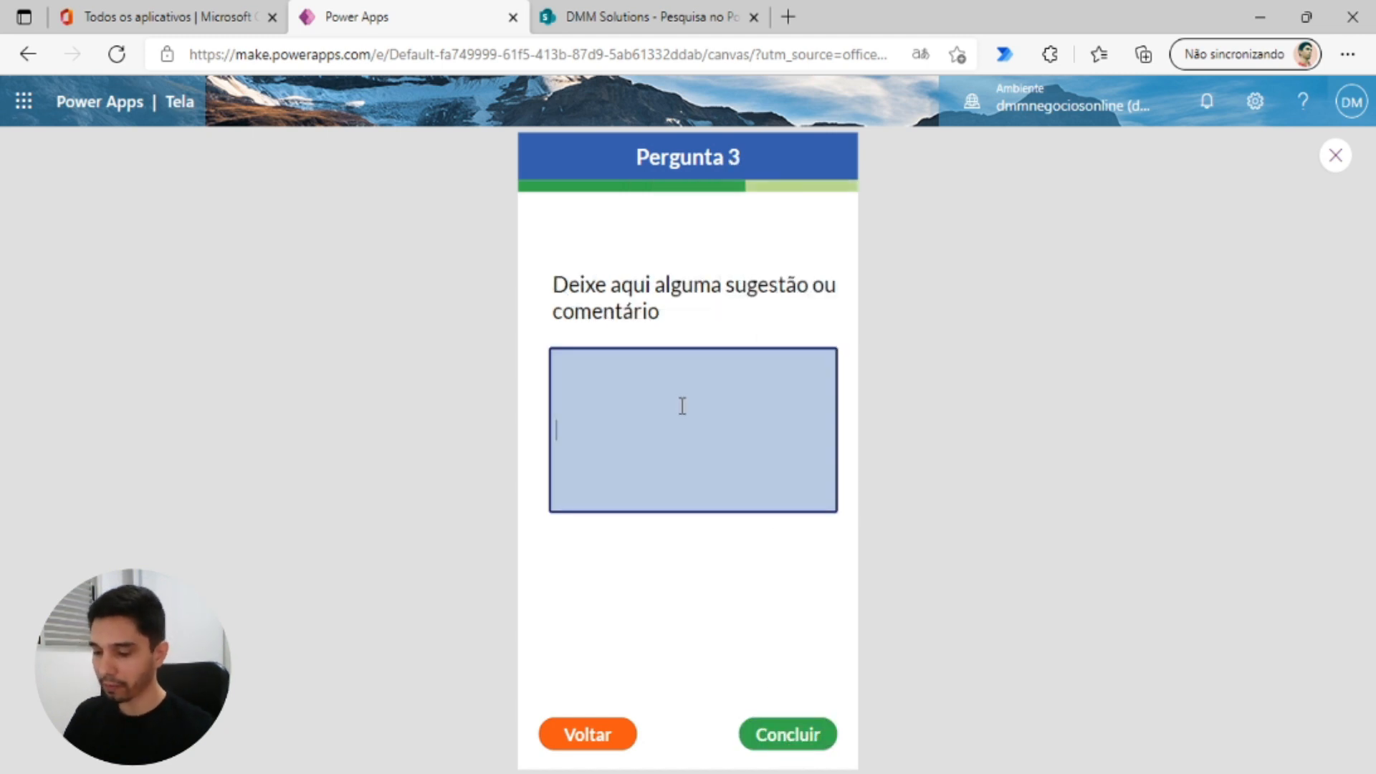
text(A equi)
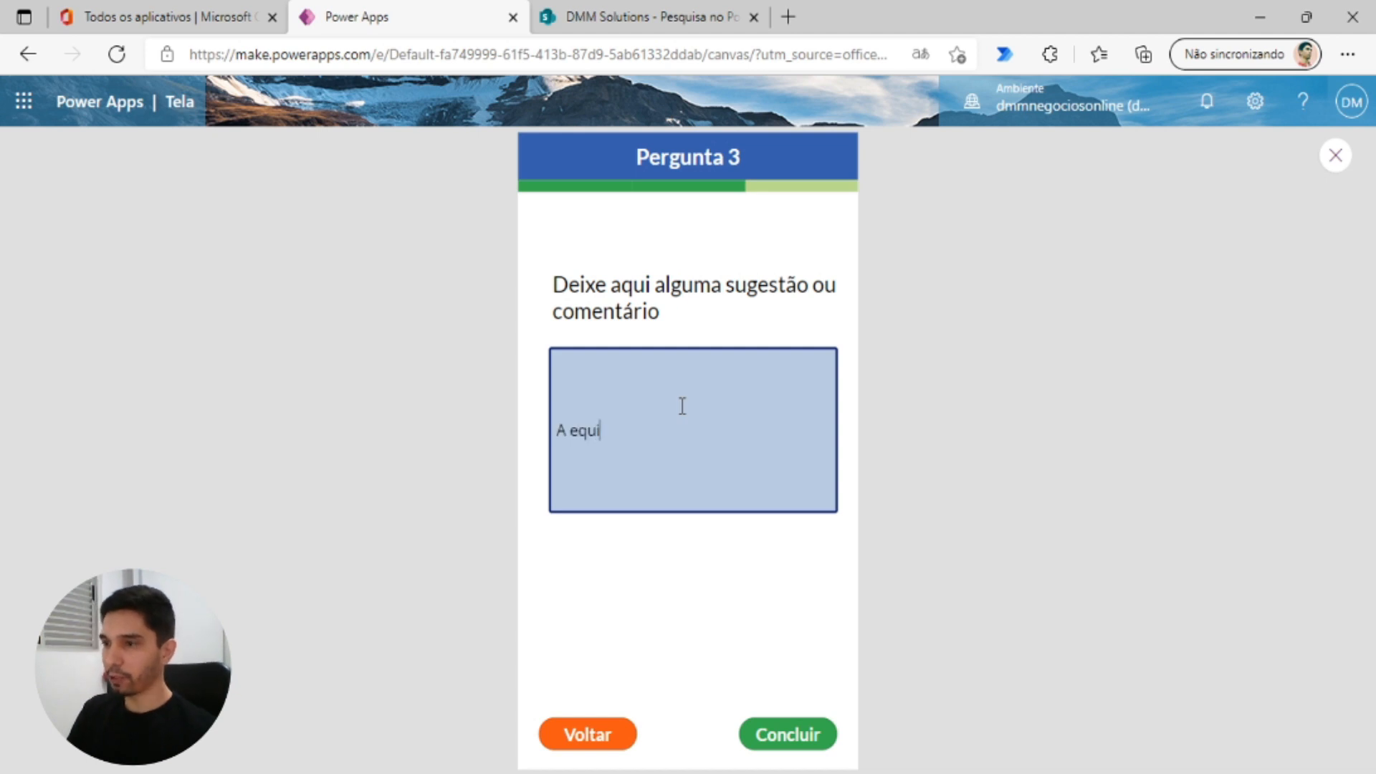
text(pe de projetos tem )
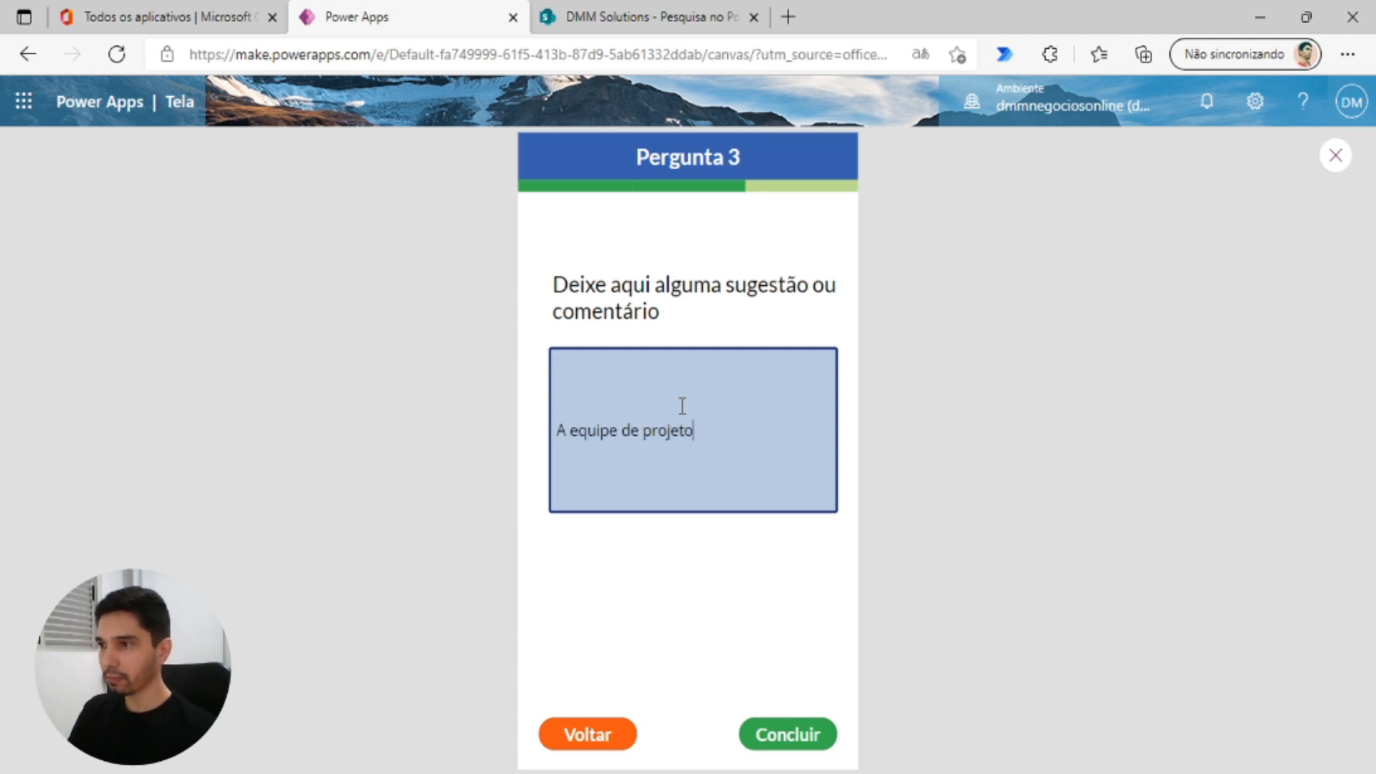
text(feito um ótimo trabalho!)
click(780, 738)
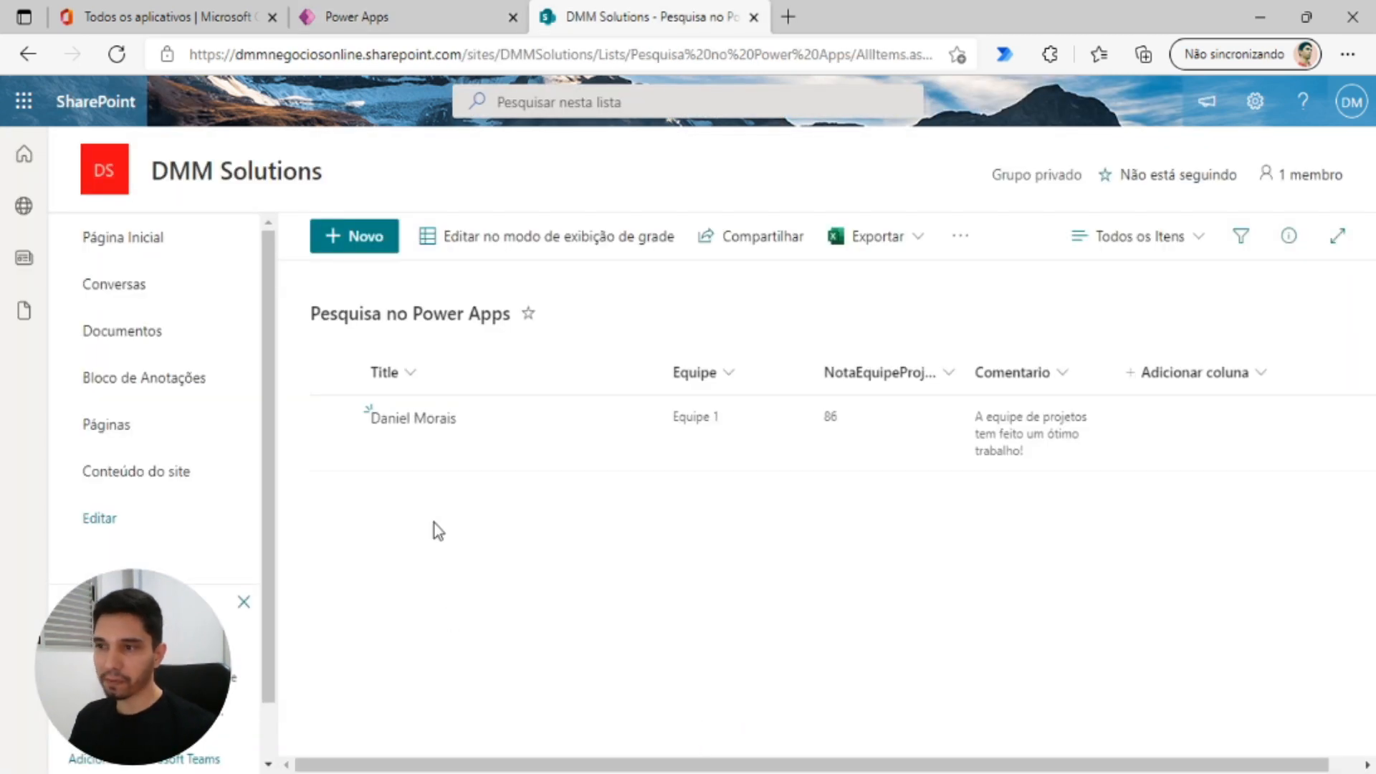
- Open the submitted response in the Pesquisa no Power Apps SharePoint list, check its saved fields and close it
double_click(396, 462)
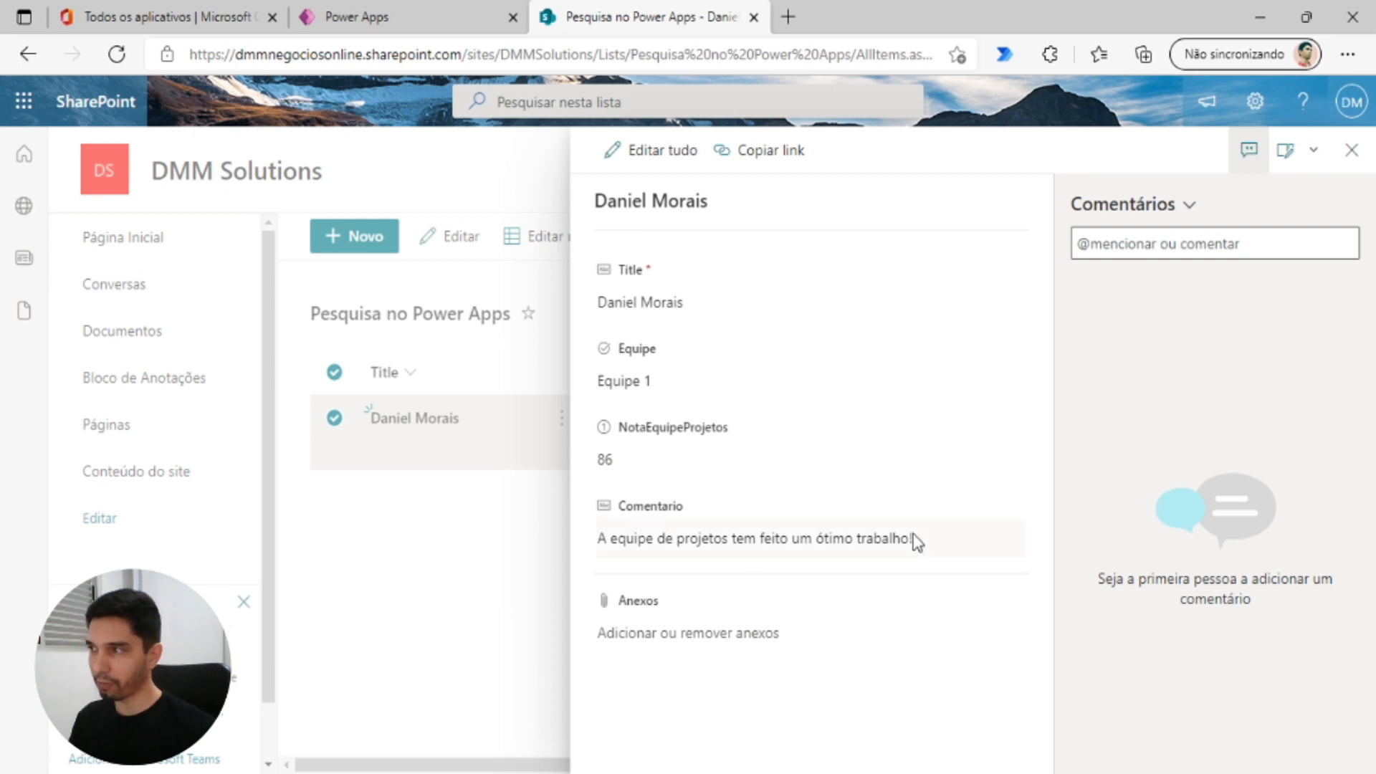
click(1351, 152)
- Return to Power Apps, exit the completed preview and start a new survey run from Screen1
click(435, 13)
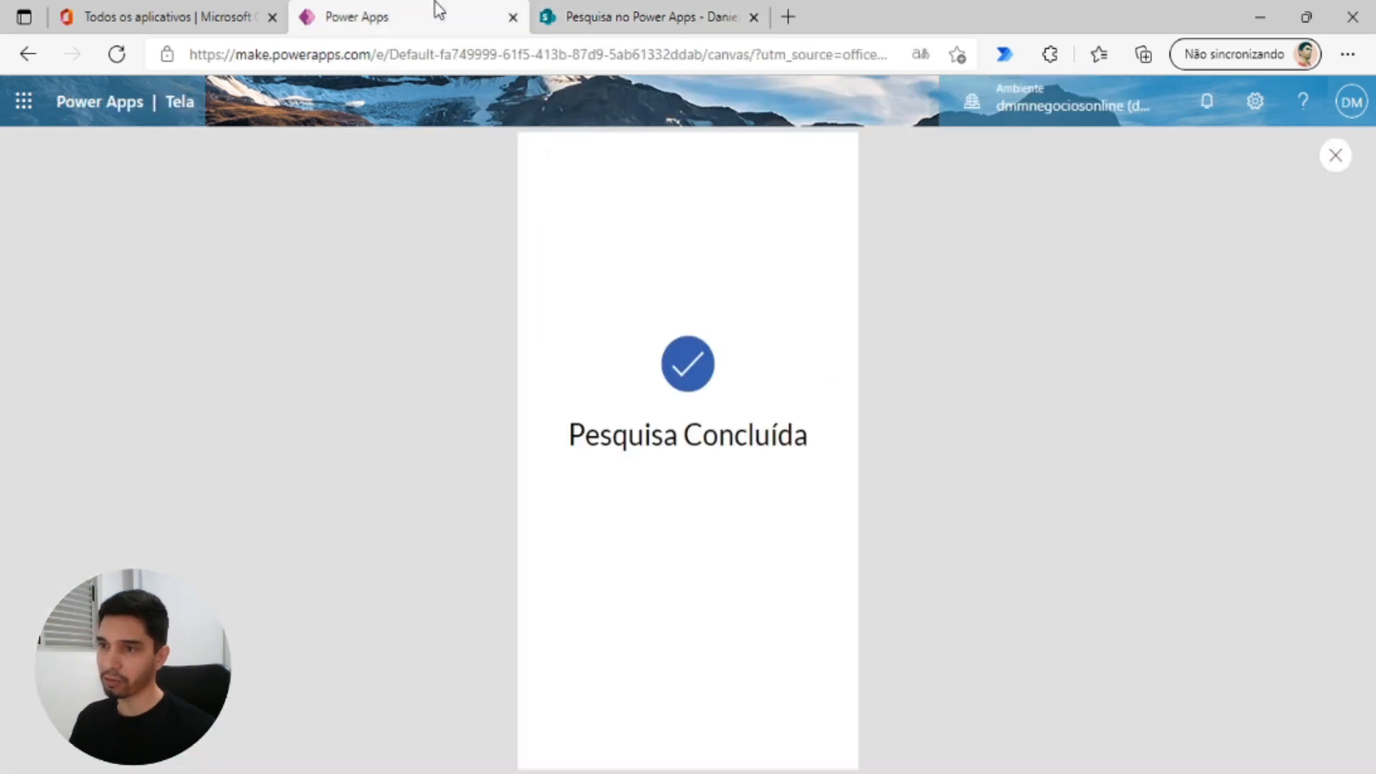
click(1335, 156)
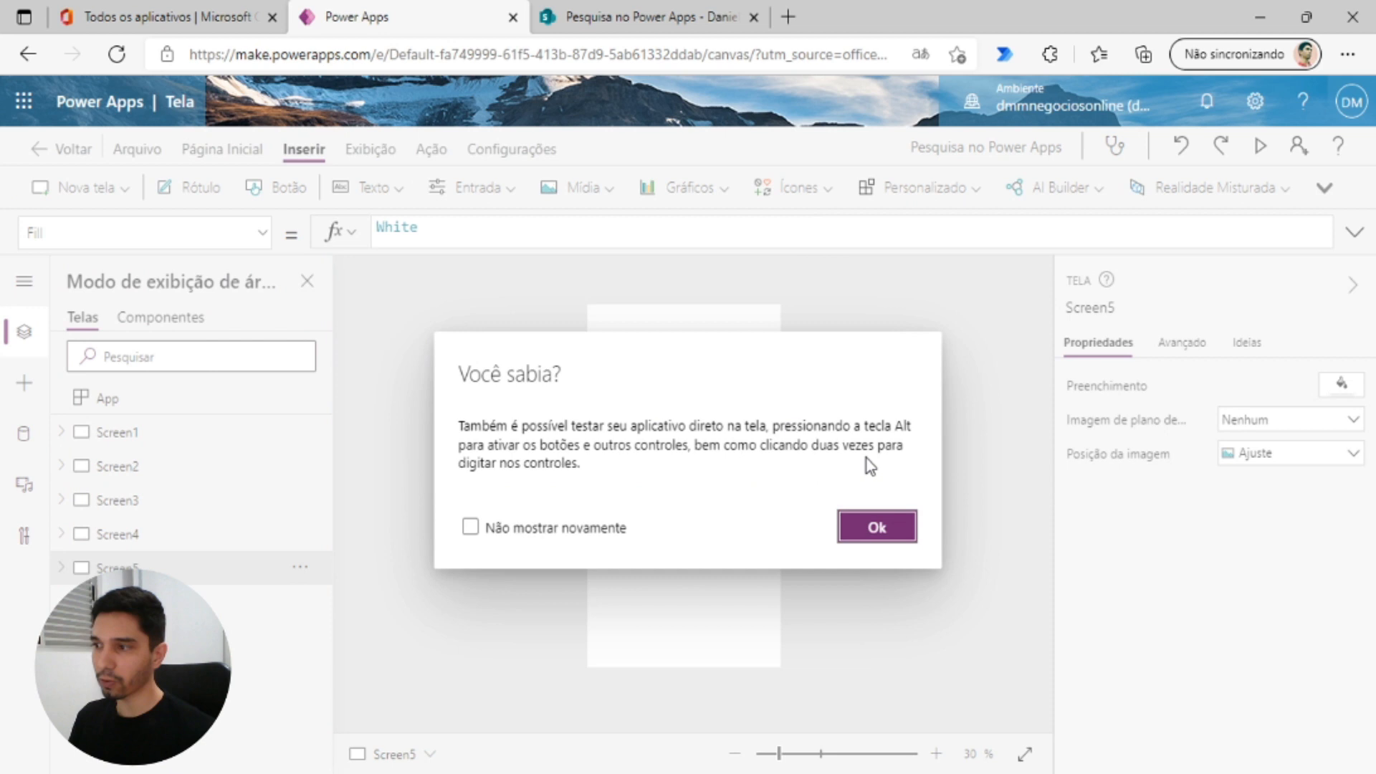
click(877, 529)
click(151, 434)
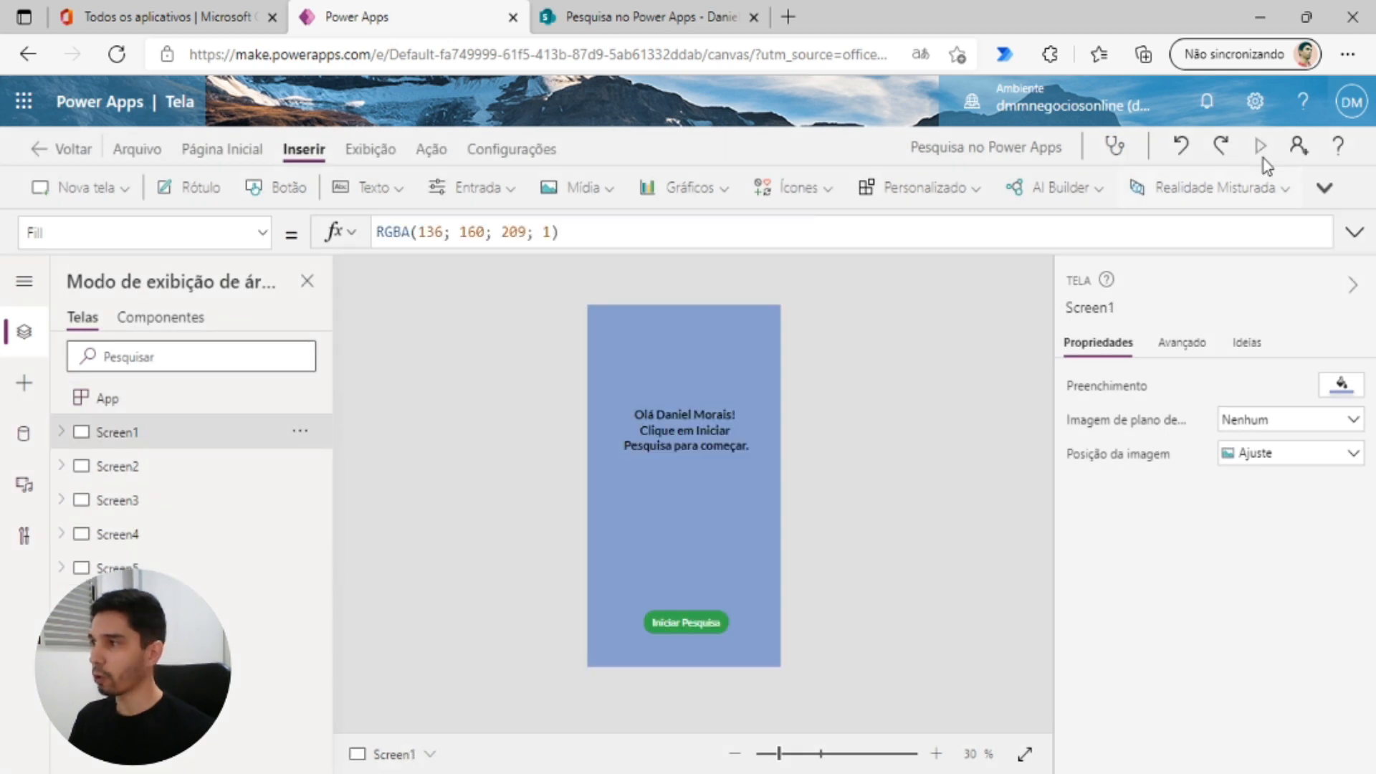
click(1260, 146)
click(709, 688)
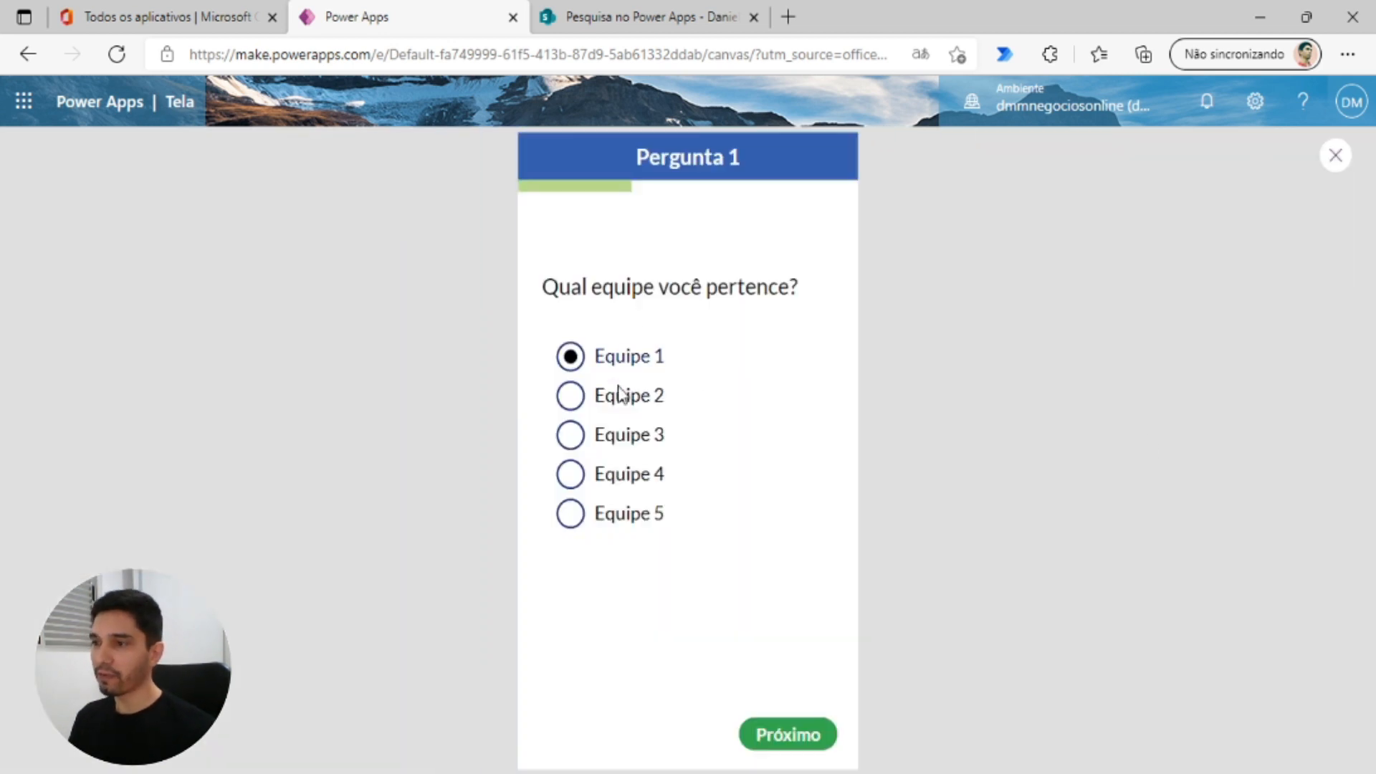
- Answer Pergunta 1 with Equipe 3, rate the projects team 94 and advance to Pergunta 3
click(586, 445)
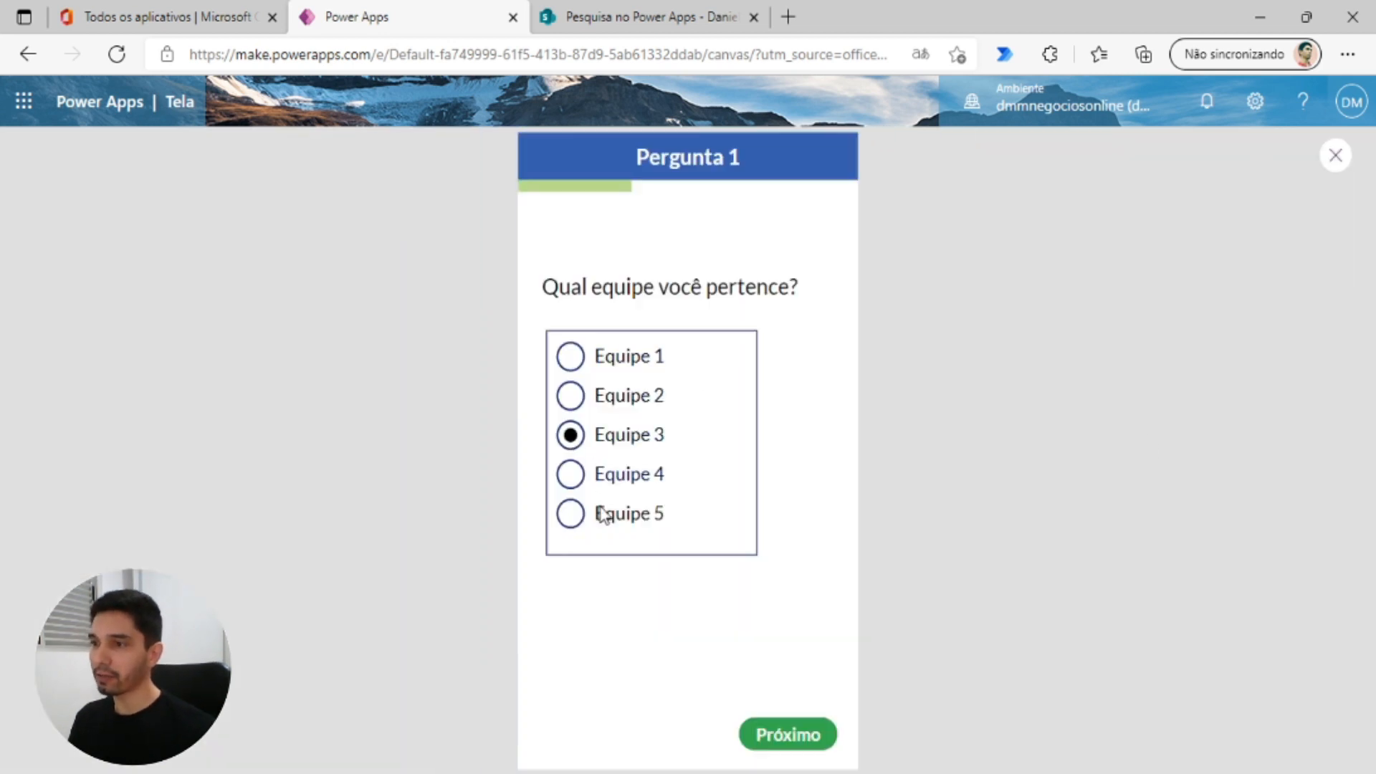
click(788, 735)
drag(786, 402, 807, 402)
click(782, 746)
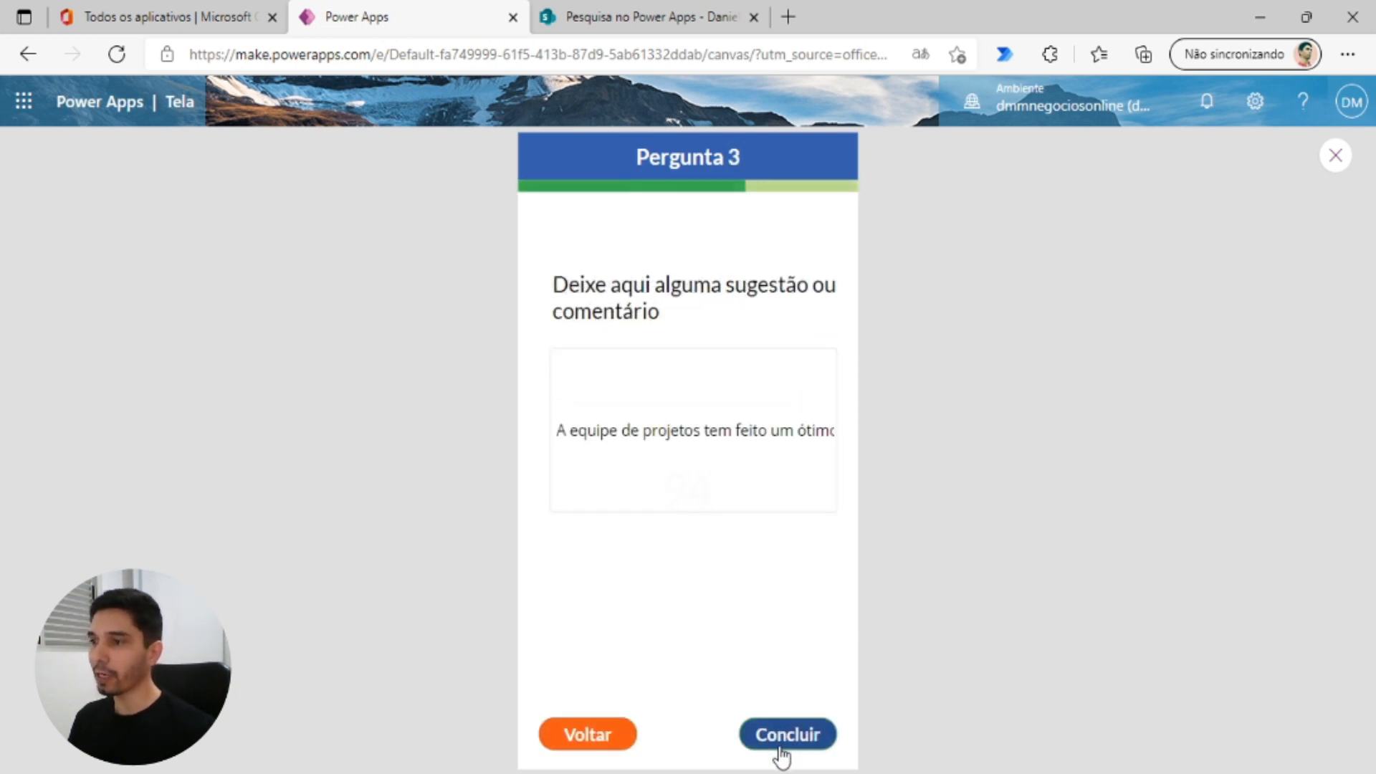
- Replace the Pergunta 3 comment with "Nenhum comentário." and submit the survey
triple_click(729, 443)
text(Nenhum comentário.)
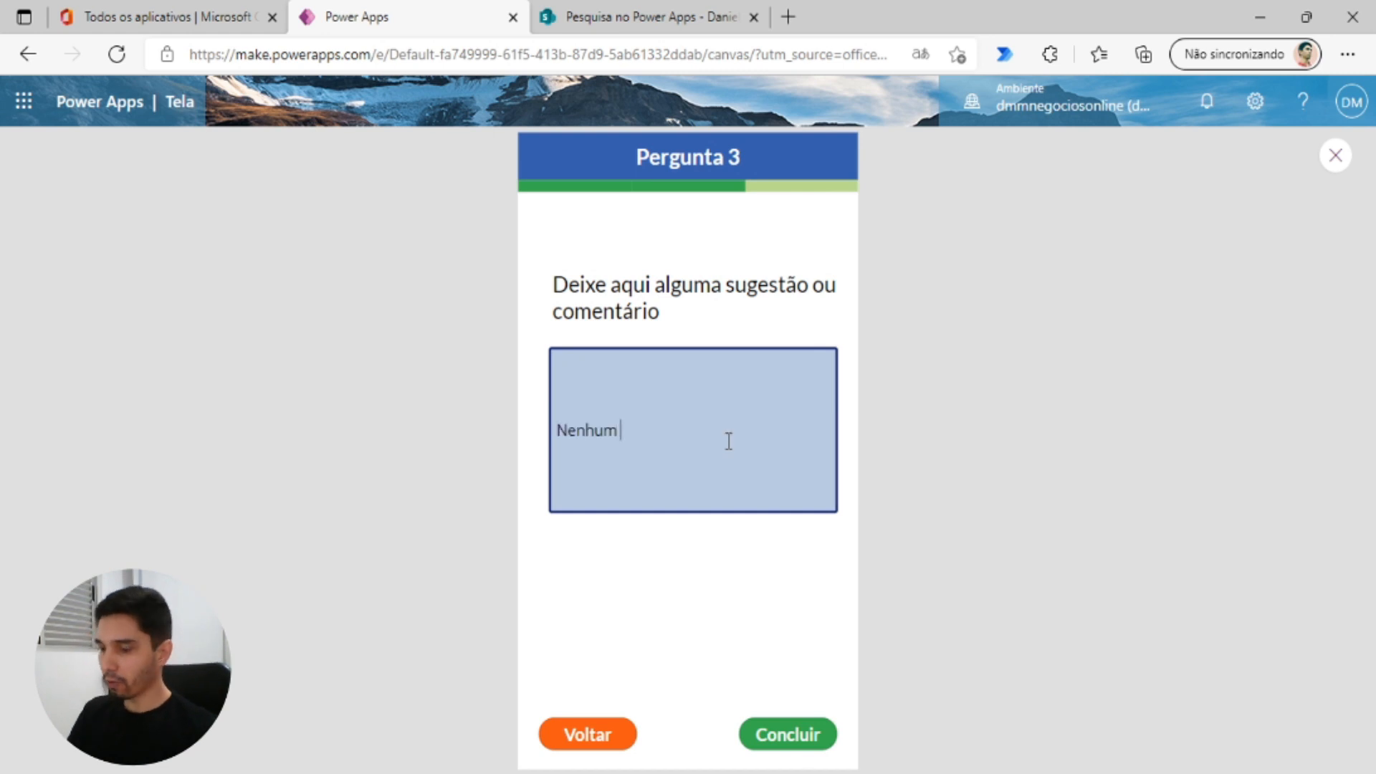
click(802, 748)
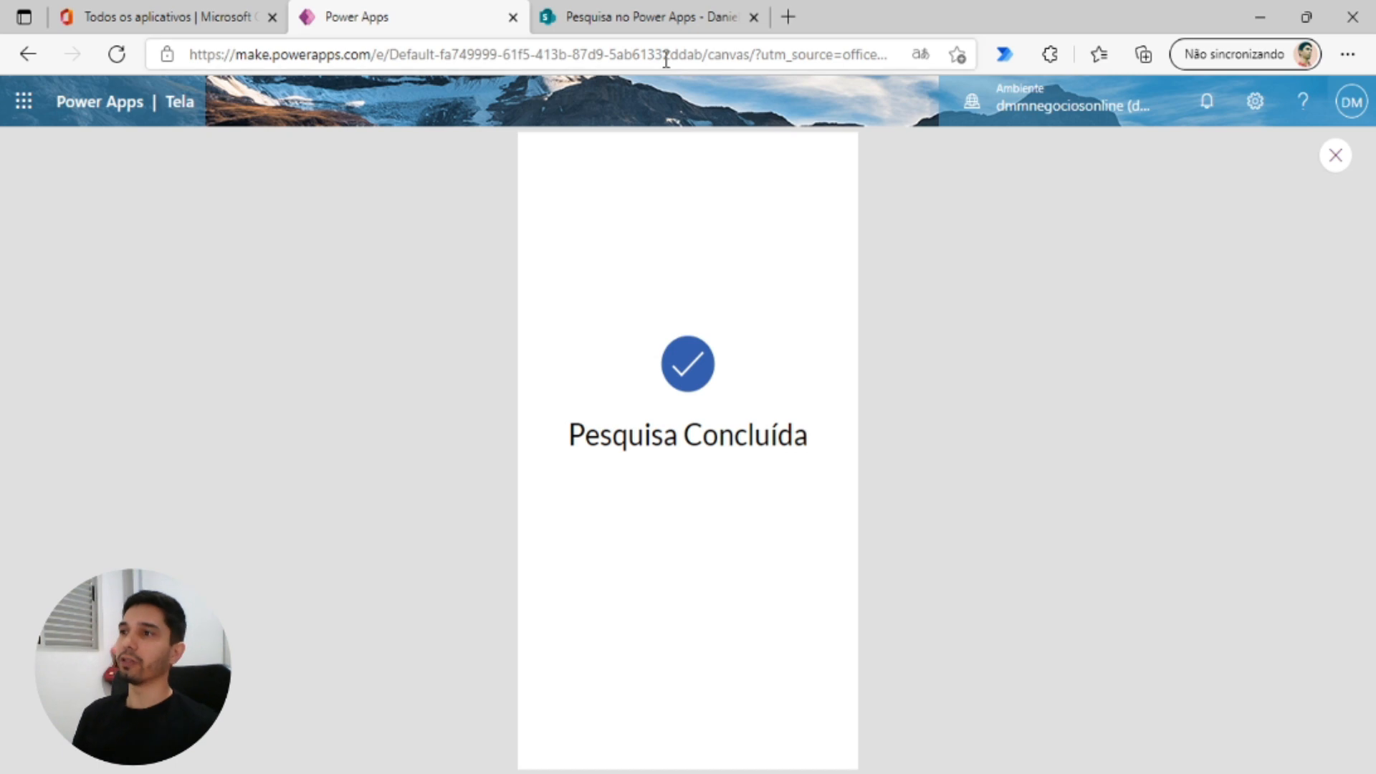
- Switch to the Pesquisa no Power Apps SharePoint list and reload it to check the second response
click(652, 23)
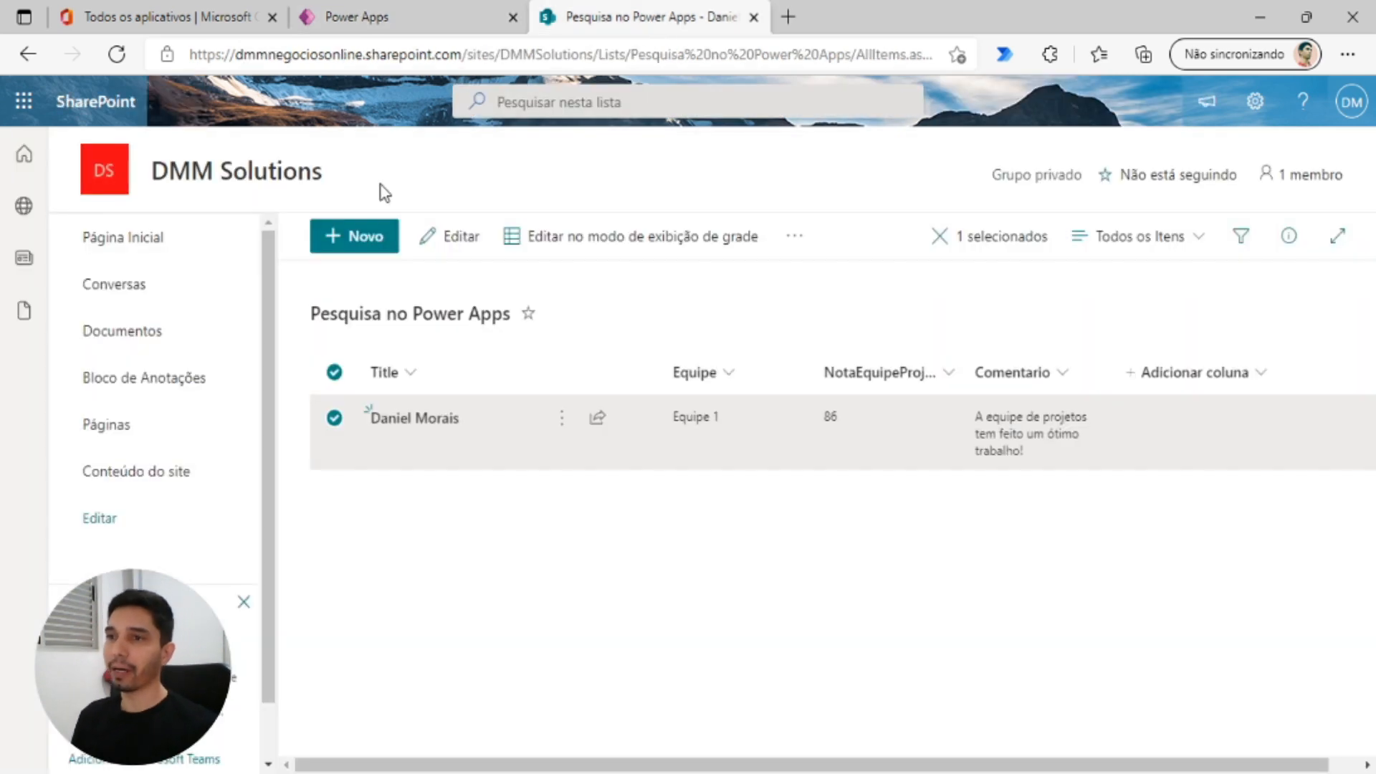
click(117, 54)
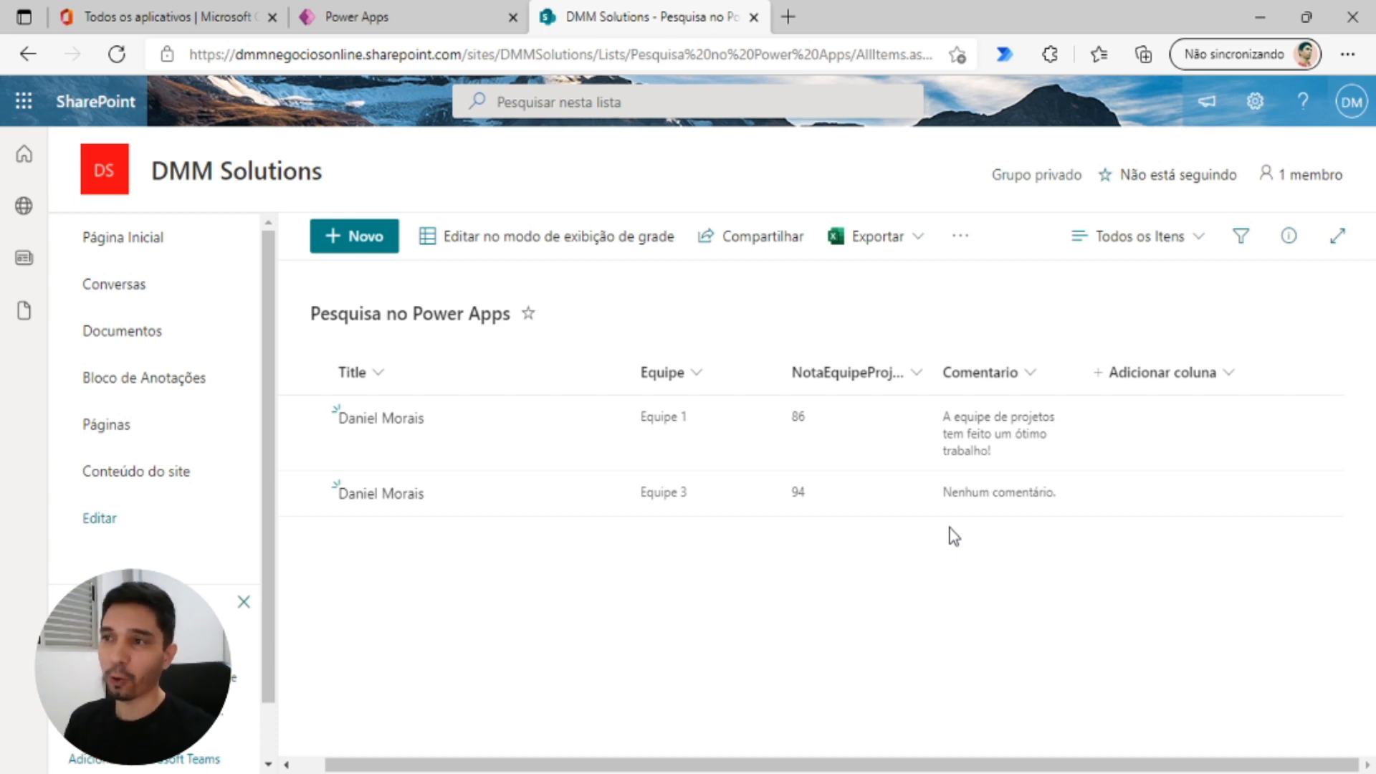
- Return to Power Apps, exit the completed preview, dismiss the testing tip and open Screen1 in the editor
click(442, 16)
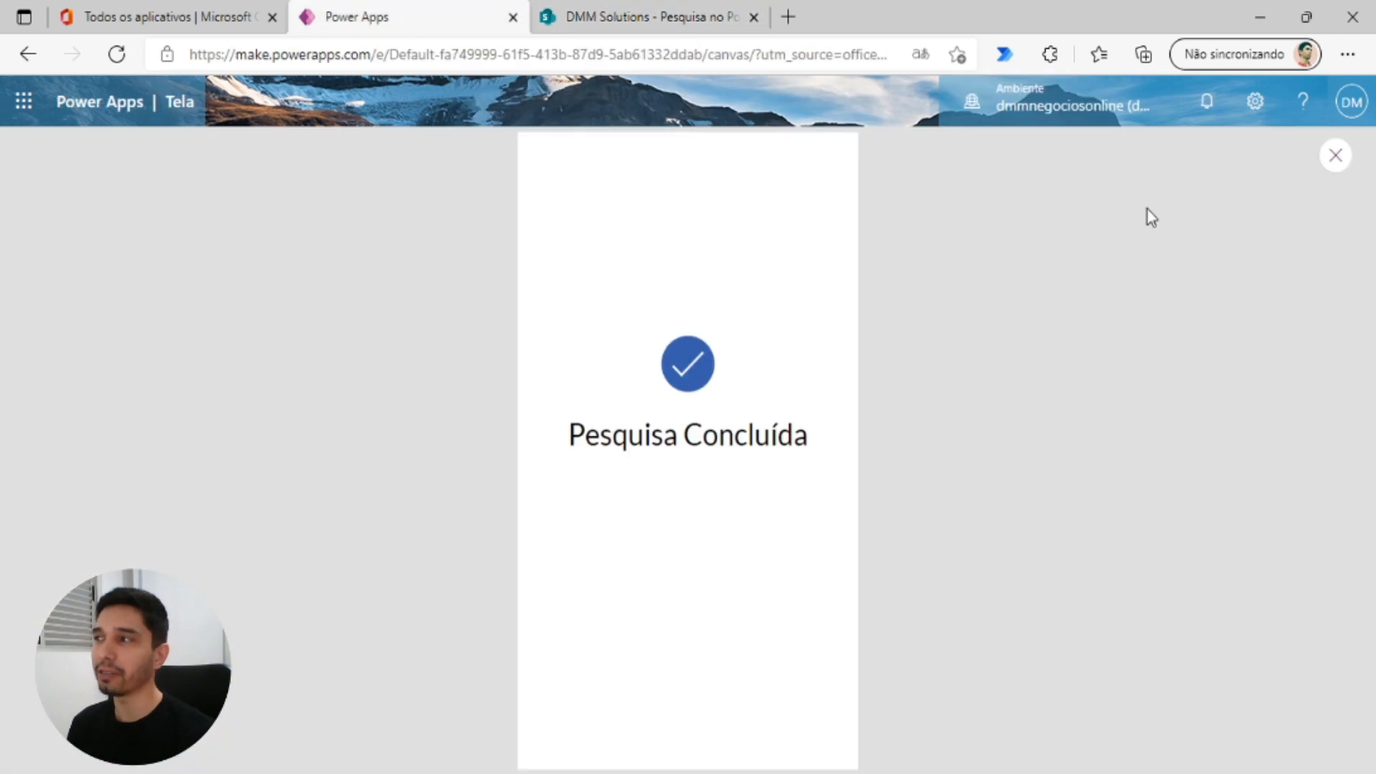
click(1335, 168)
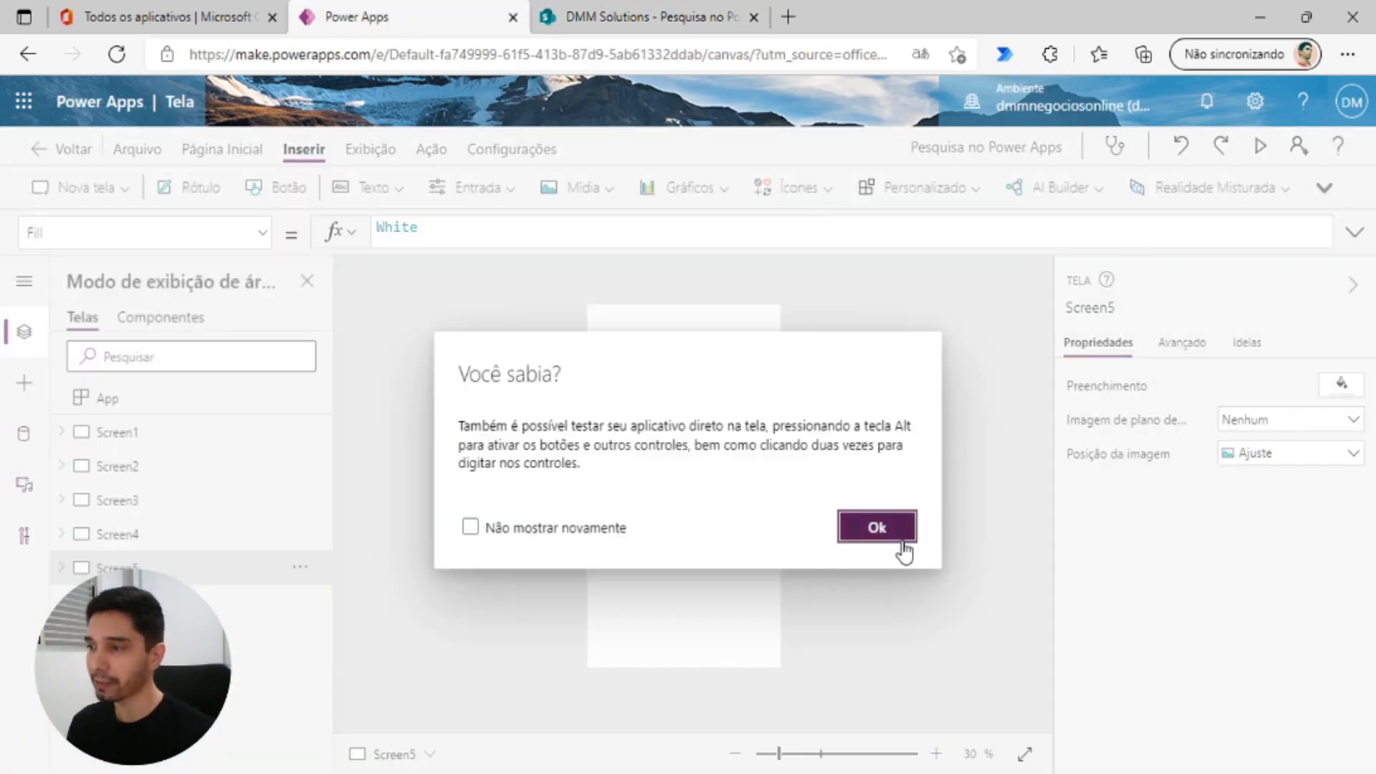
click(876, 527)
click(136, 435)
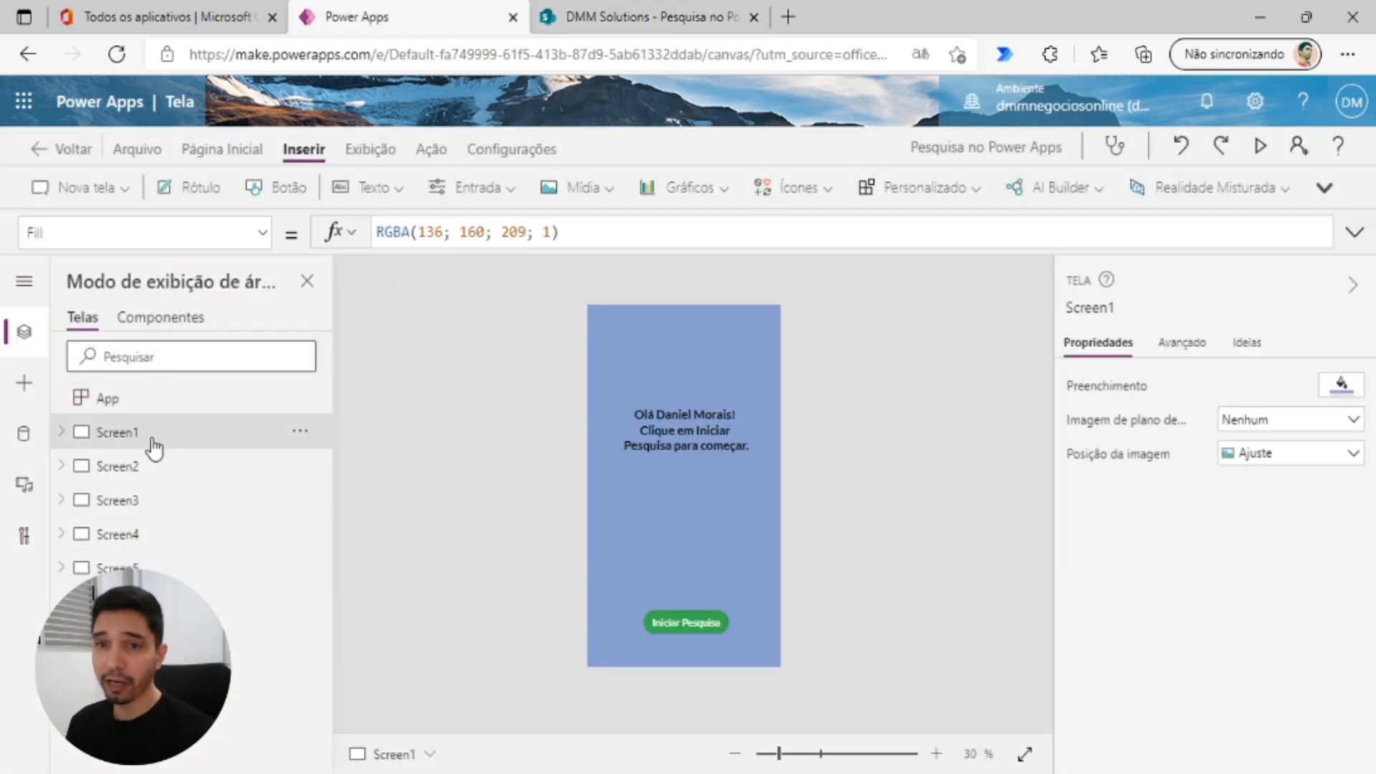